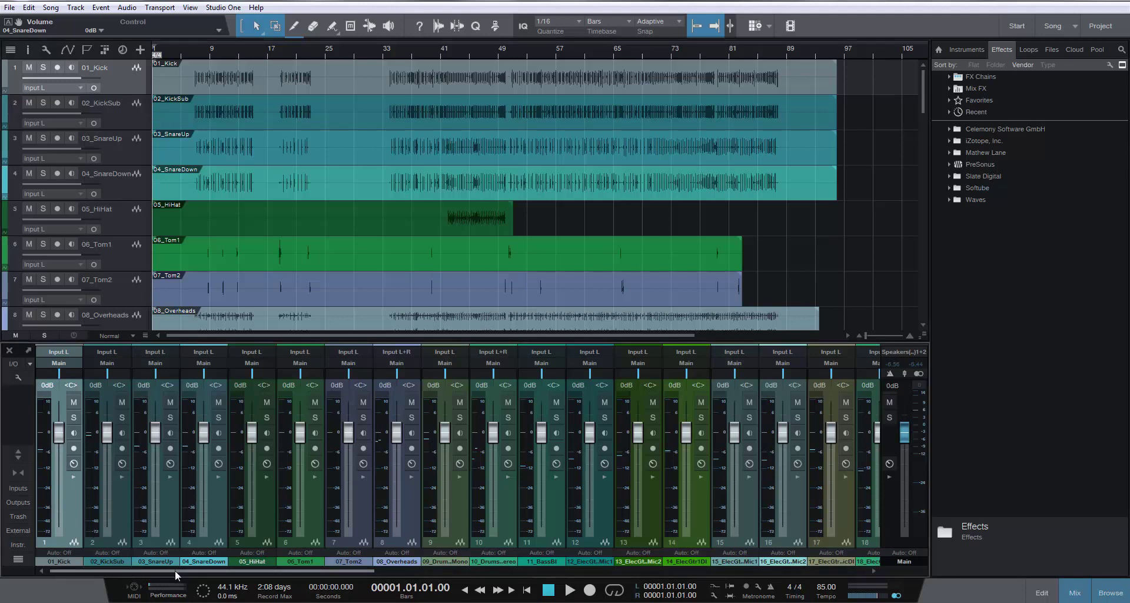
Pack the drum tracks 01_Kick through 10_DrumsRoomStereo into a folder track named DRUM BUS
shift+click(504, 506)
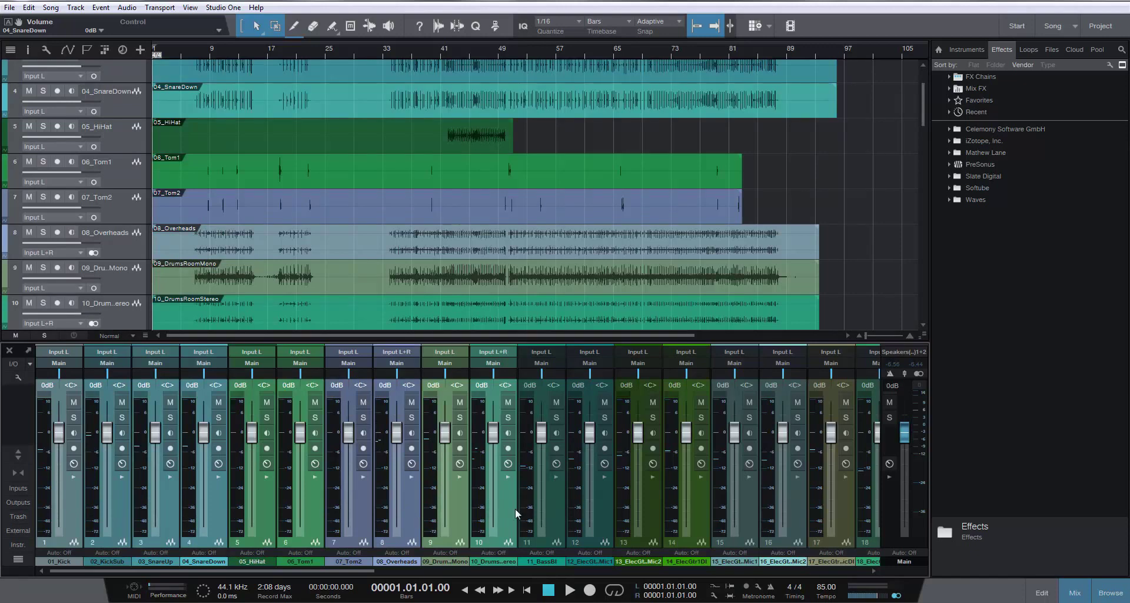
click(75, 499)
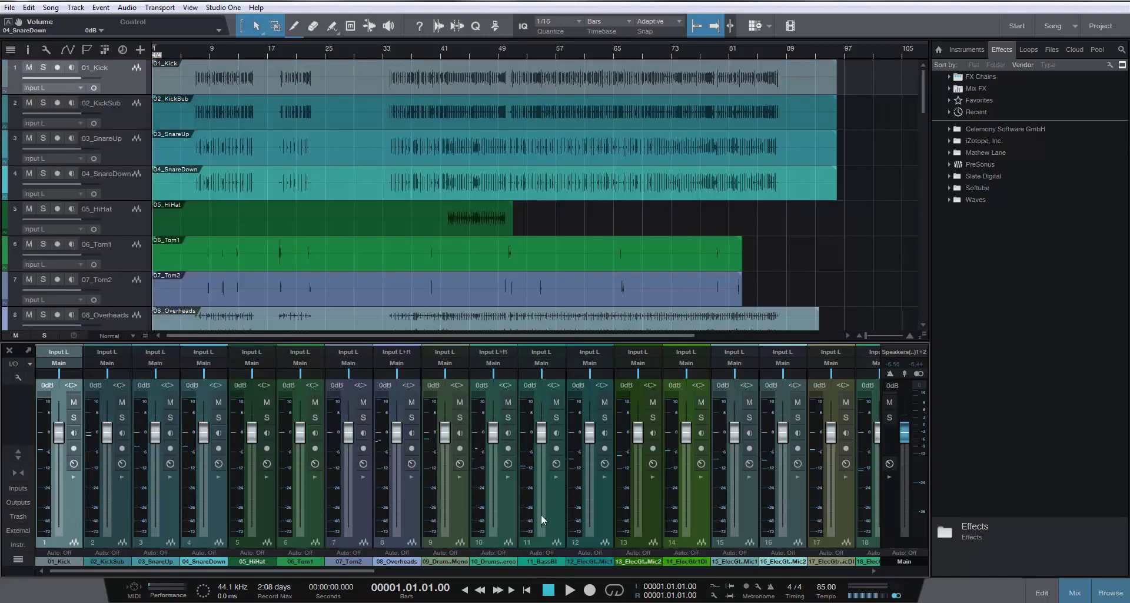
shift+click(507, 507)
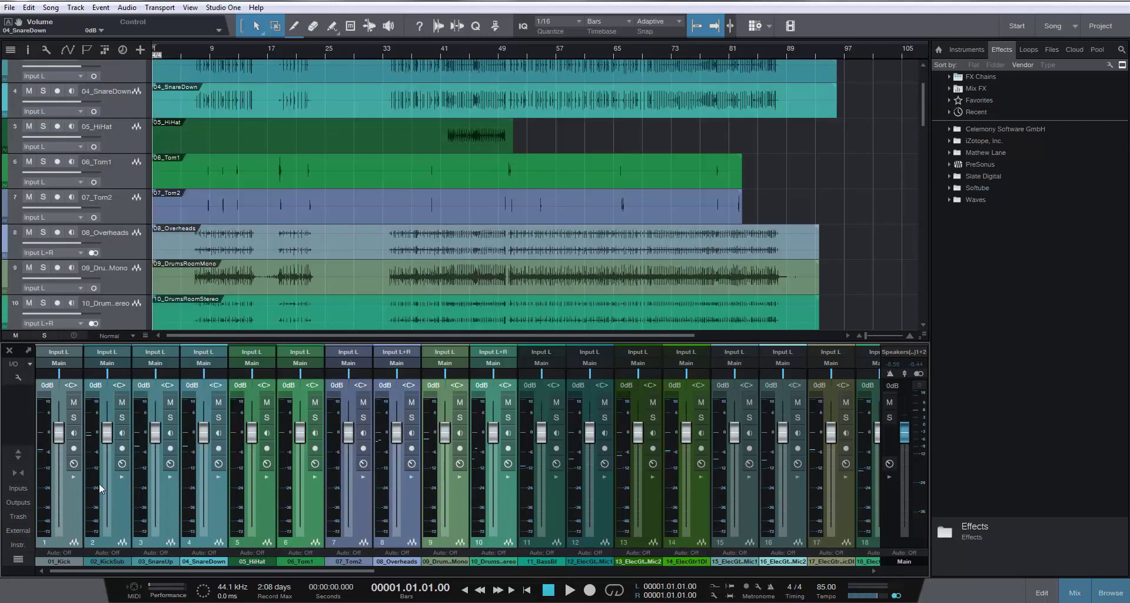
right_click(123, 103)
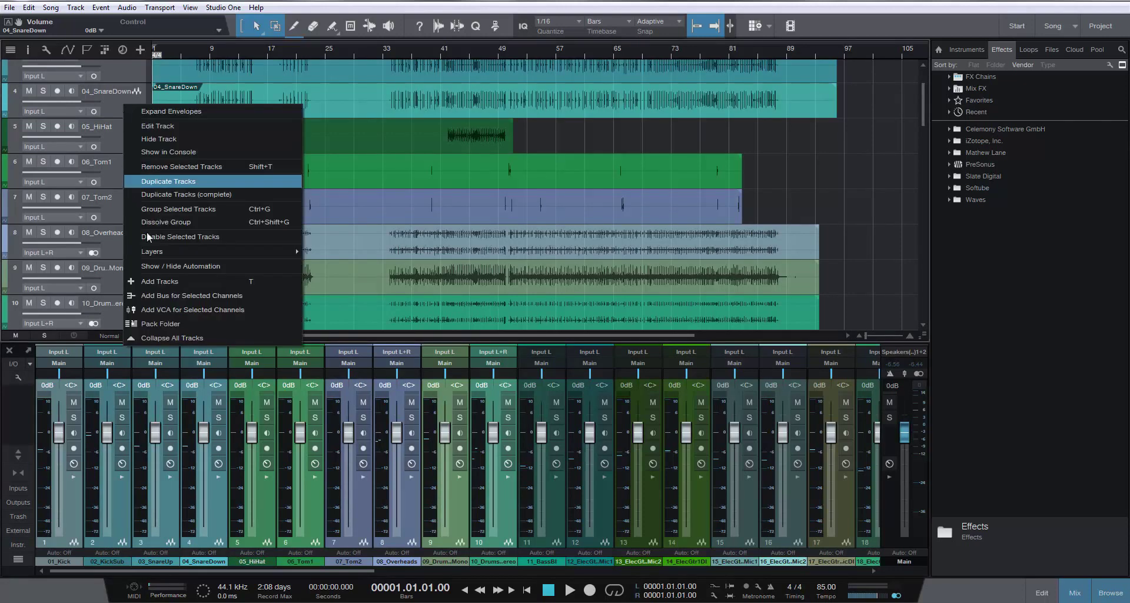
click(157, 324)
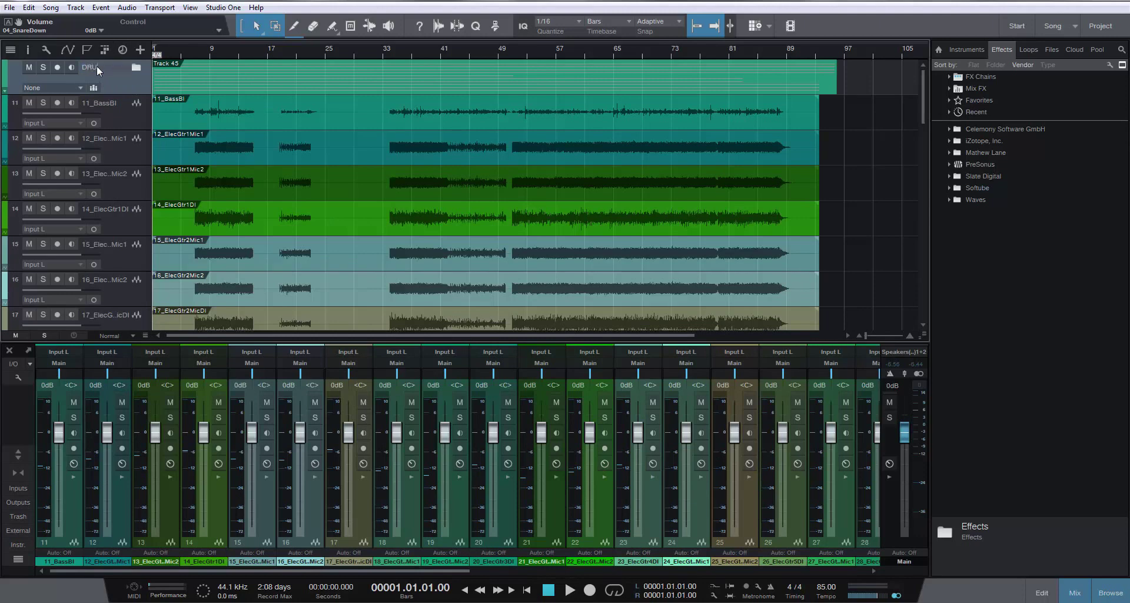
key(Return)
Assign a new bus channel to the DRUM BUS folder and colour the folder bright green
click(79, 88)
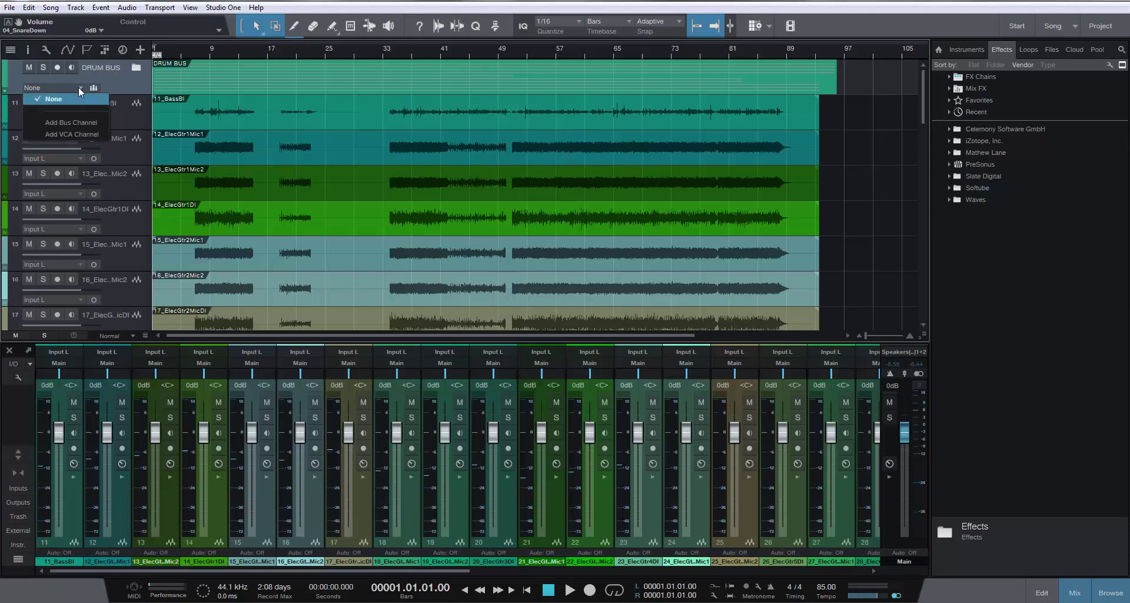
click(70, 122)
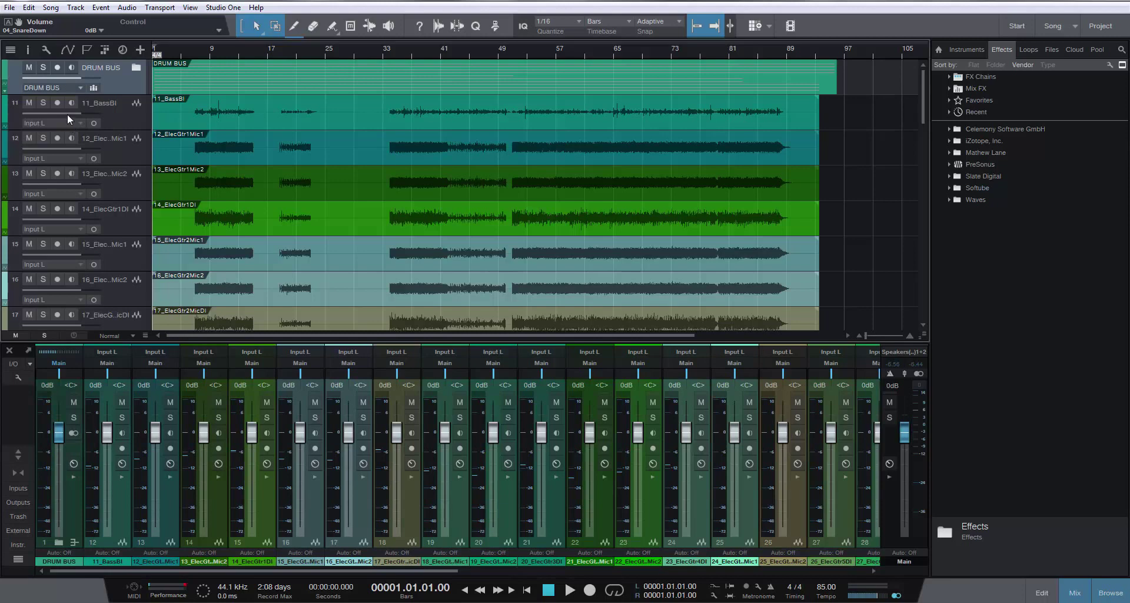
click(6, 75)
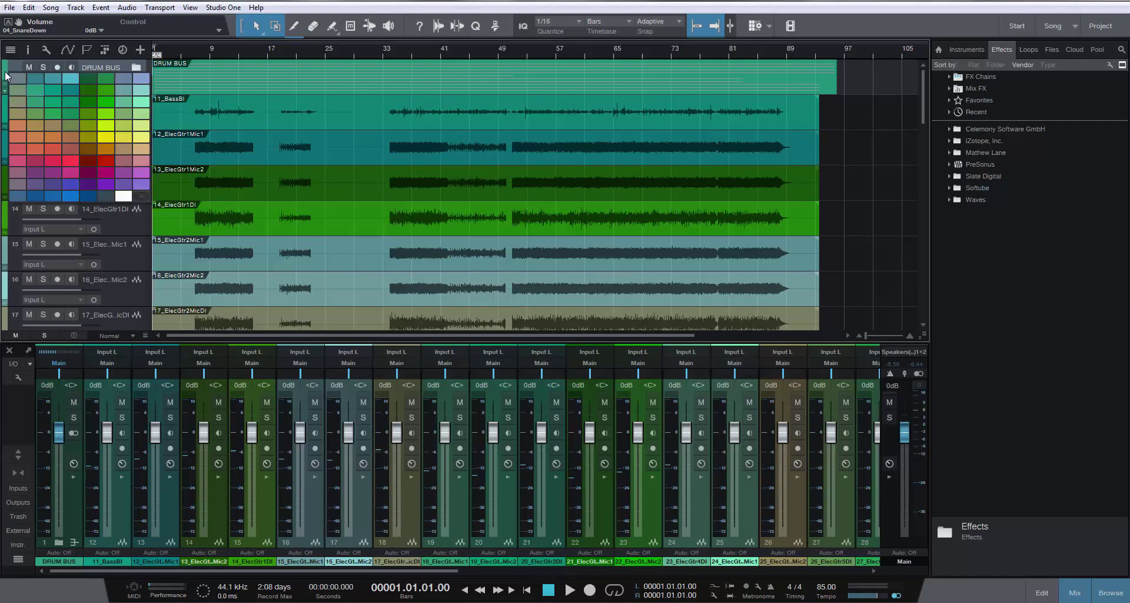
click(106, 104)
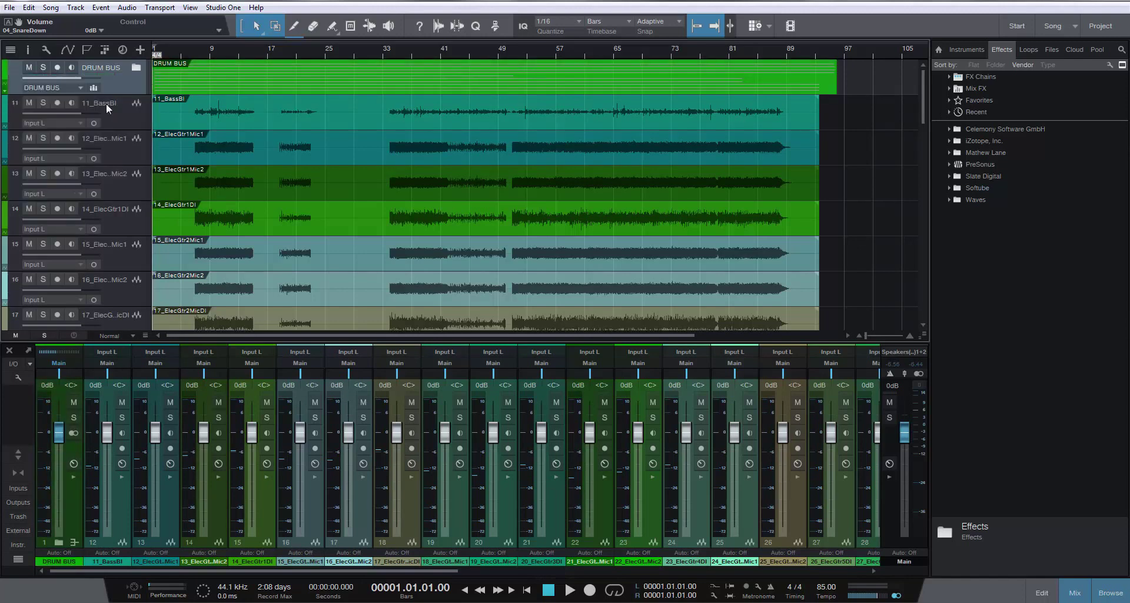
Expand the DRUM BUS folder to check the colour and routing of its tracks, and collapse it again
click(136, 69)
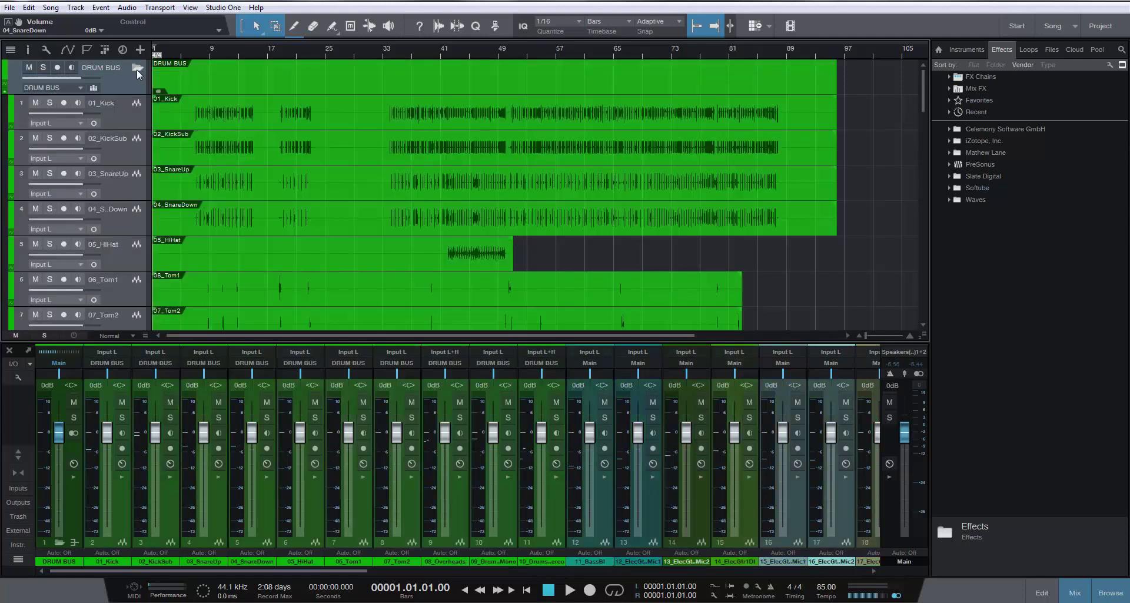
drag(922, 100, 899, 84)
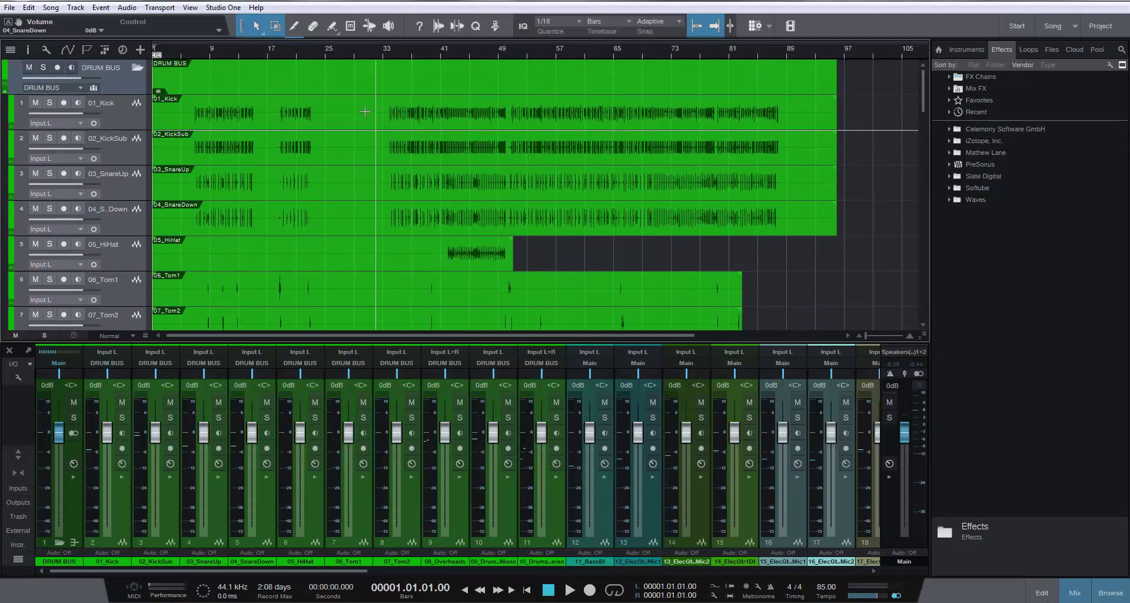
click(136, 68)
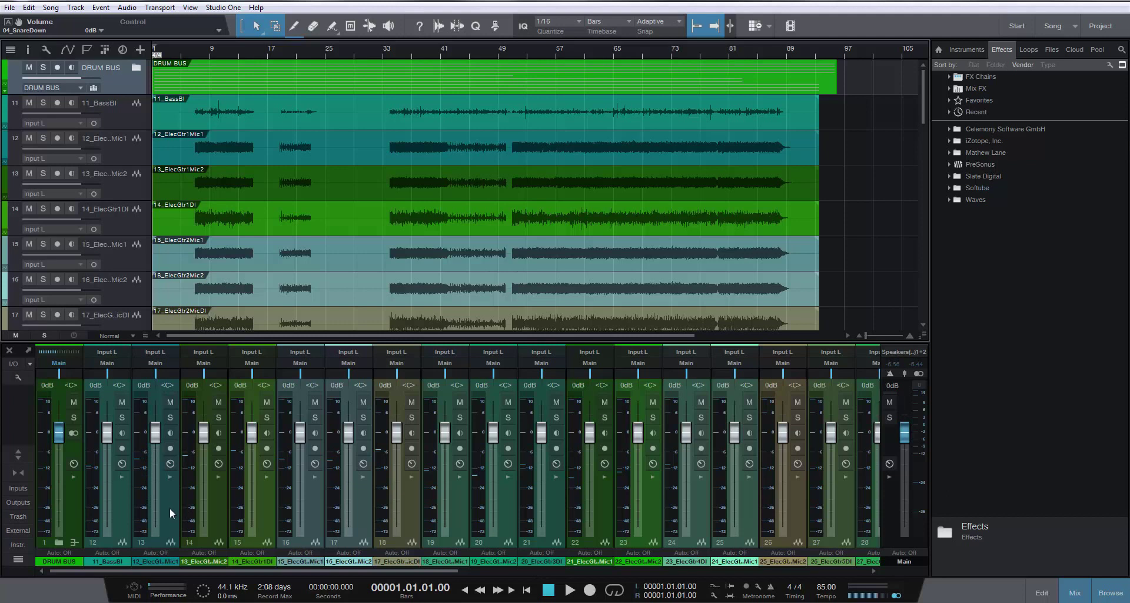
Pack the electric guitar tracks 12_ElecGtr1Mic1 through 29_ElecGtr6DI into a folder track named GTR BUS
click(168, 531)
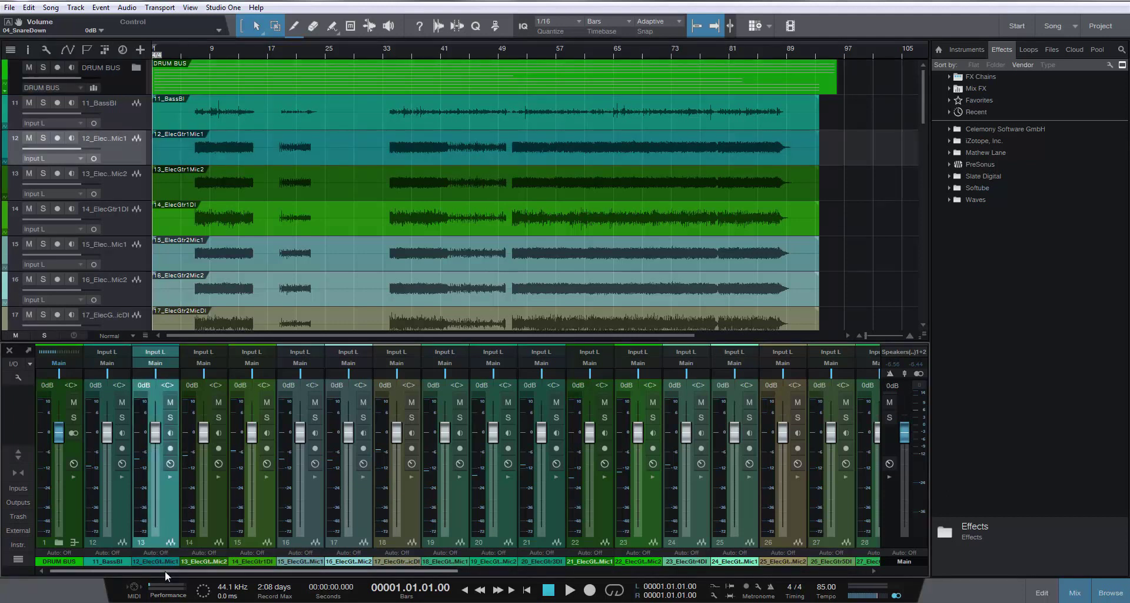
drag(165, 571, 296, 571)
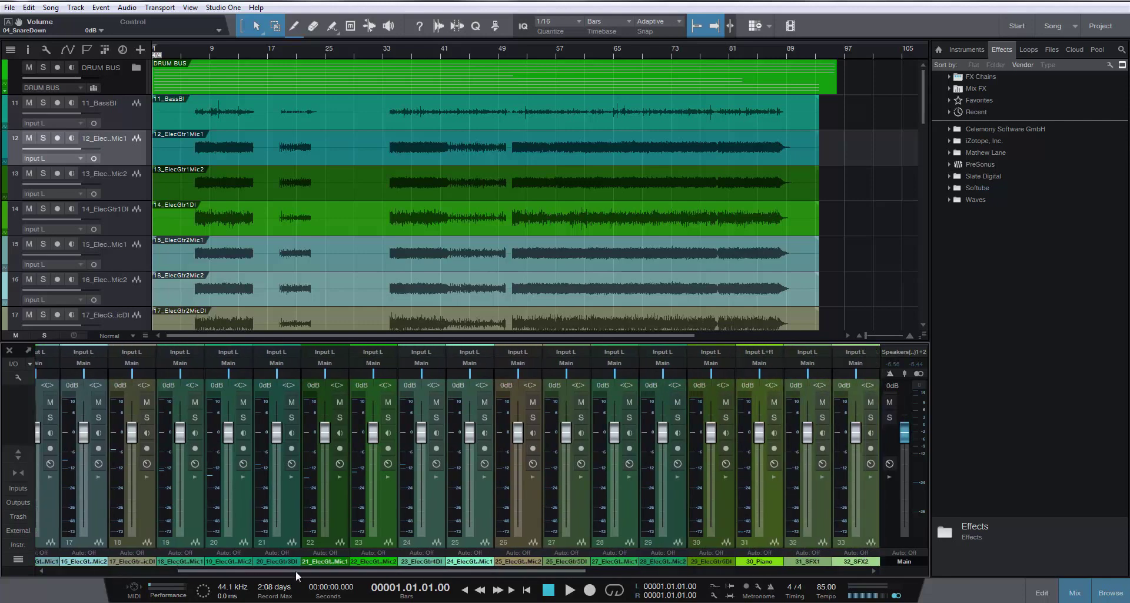
shift+click(726, 508)
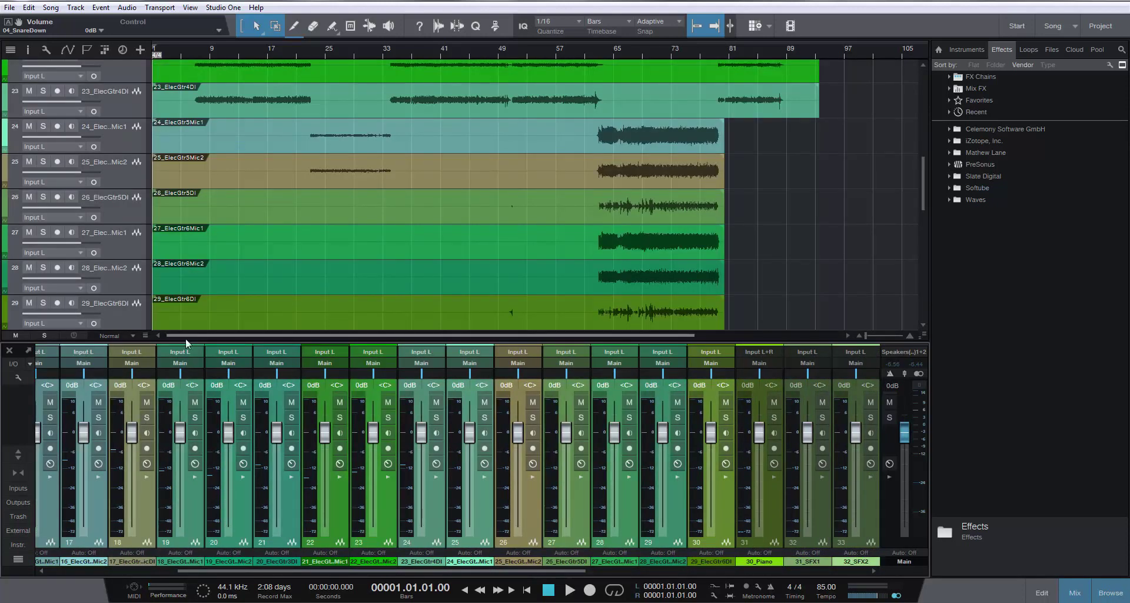
right_click(123, 139)
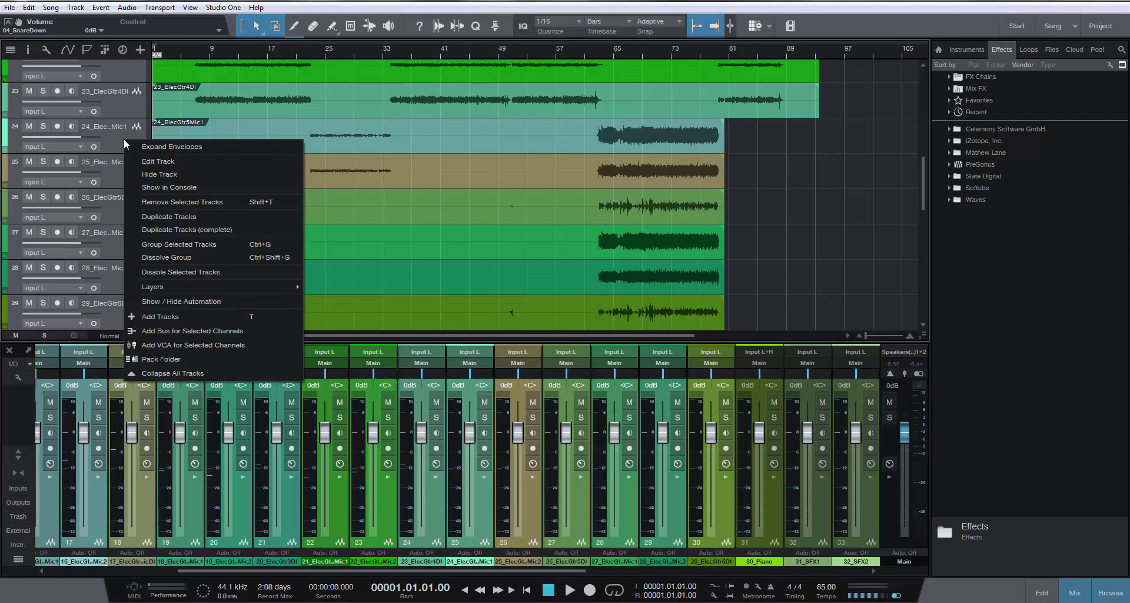
click(157, 360)
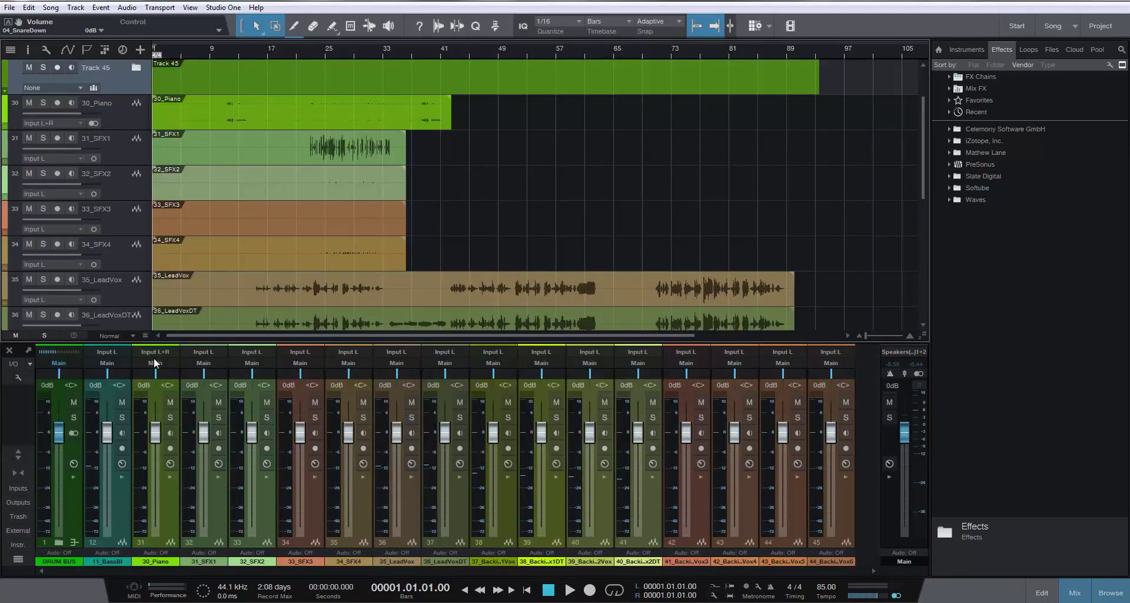
double_click(95, 67)
text(GTR BUS)
key(Return)
Give the GTR BUS folder a new bus channel coloured light blue and look over the tracks inside
click(80, 88)
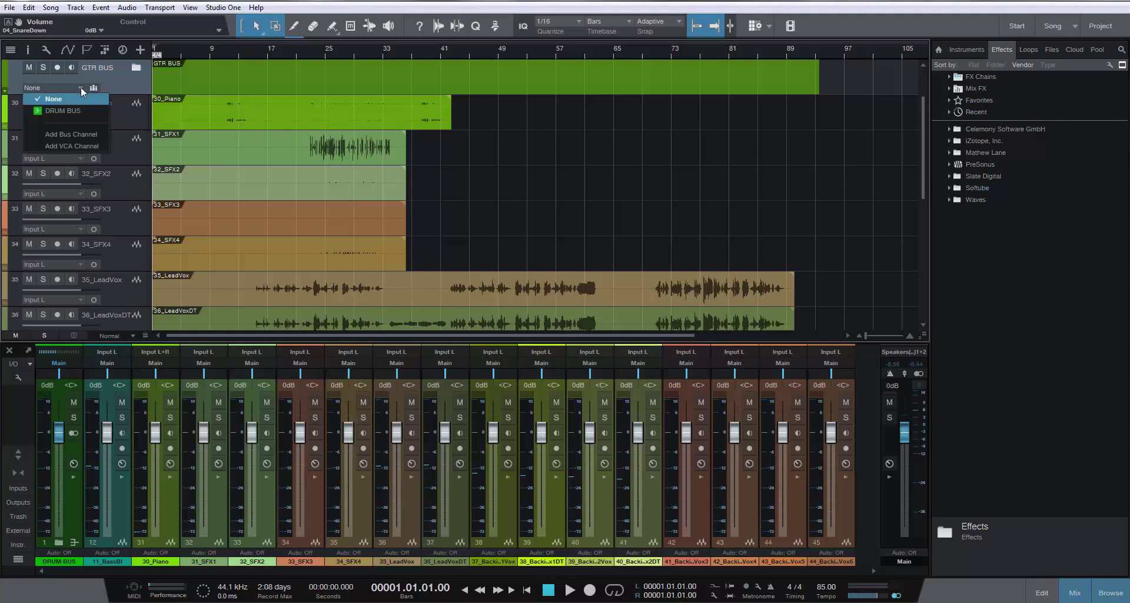
click(70, 135)
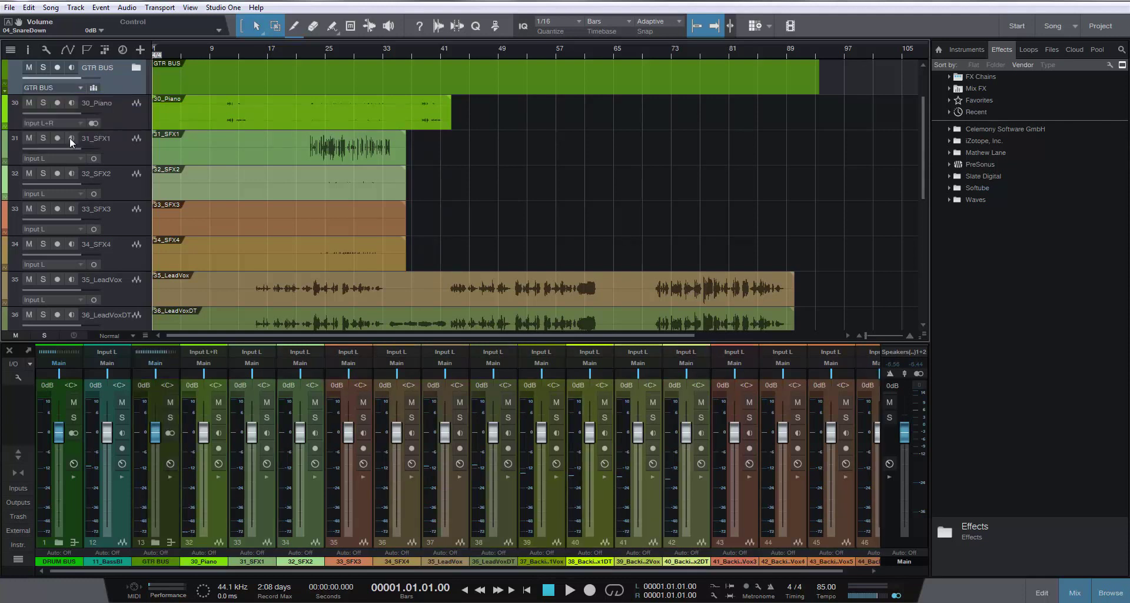
click(5, 72)
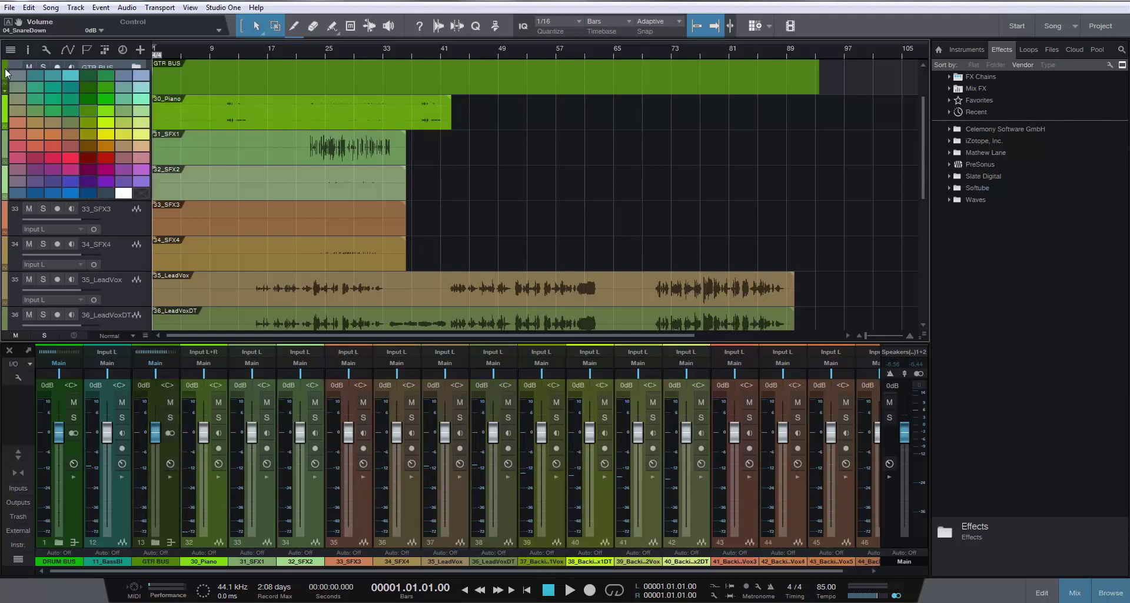
click(66, 75)
click(136, 67)
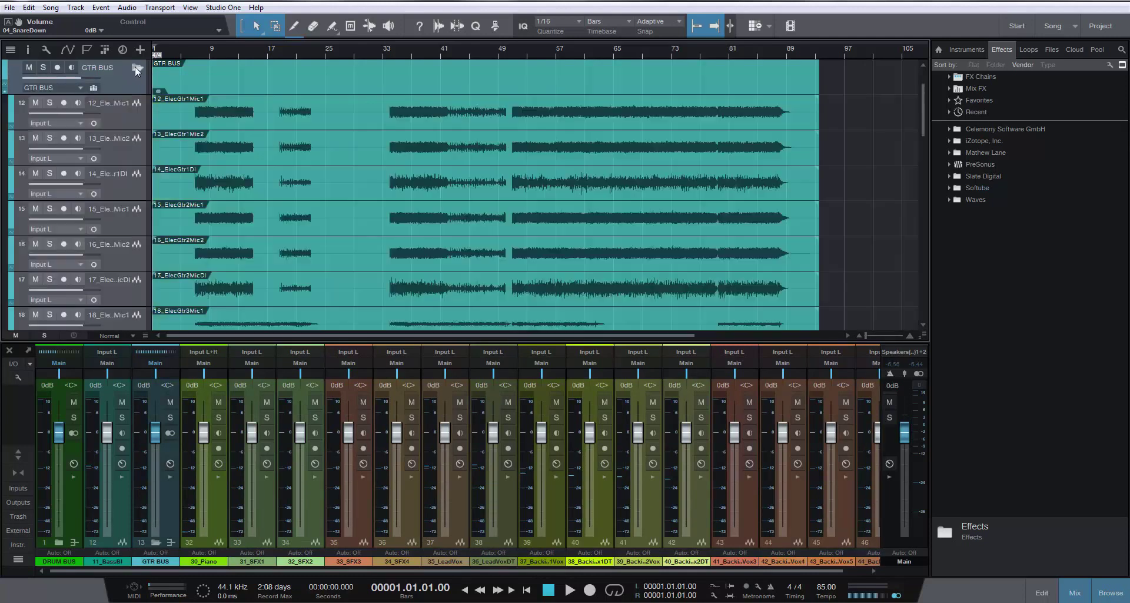
click(136, 67)
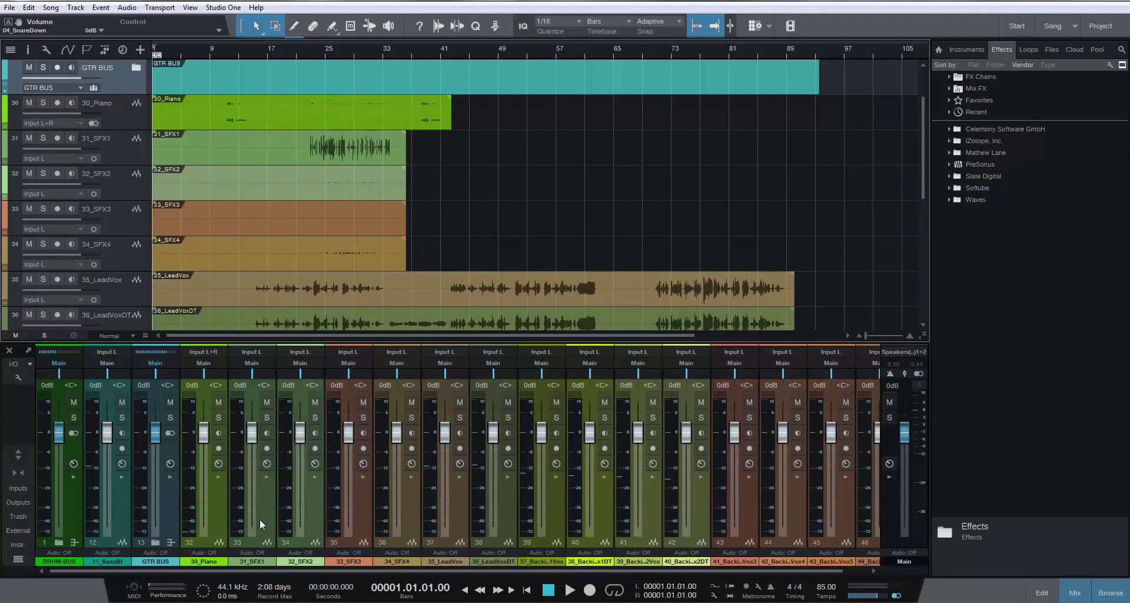
Pack the effects tracks 31_SFX1 through 34_SFX4 into a folder track named SFX BUS
click(258, 498)
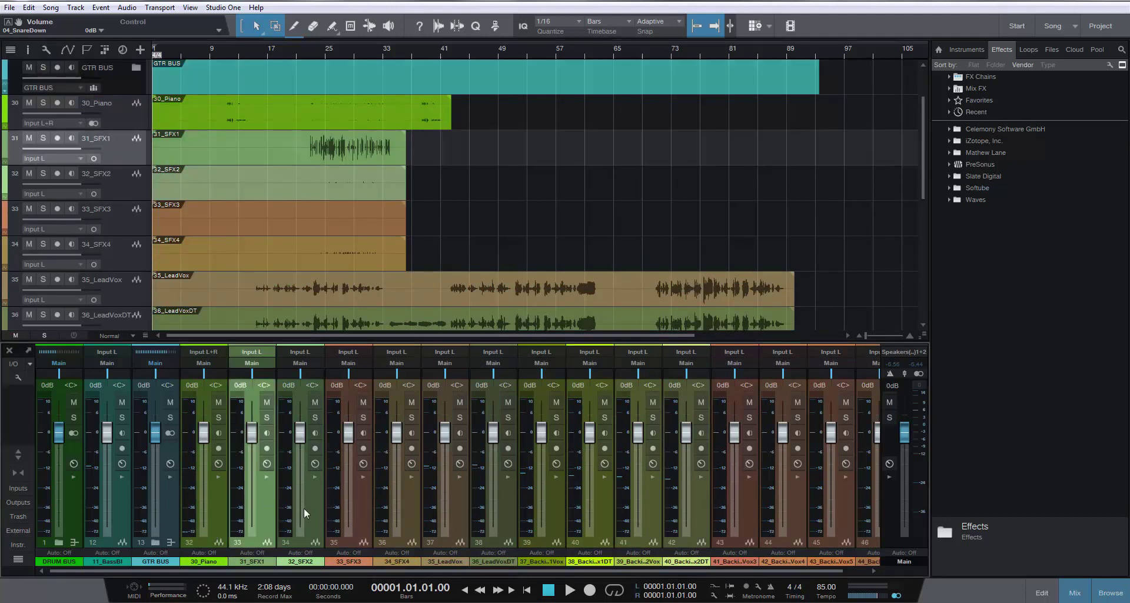
shift+click(410, 504)
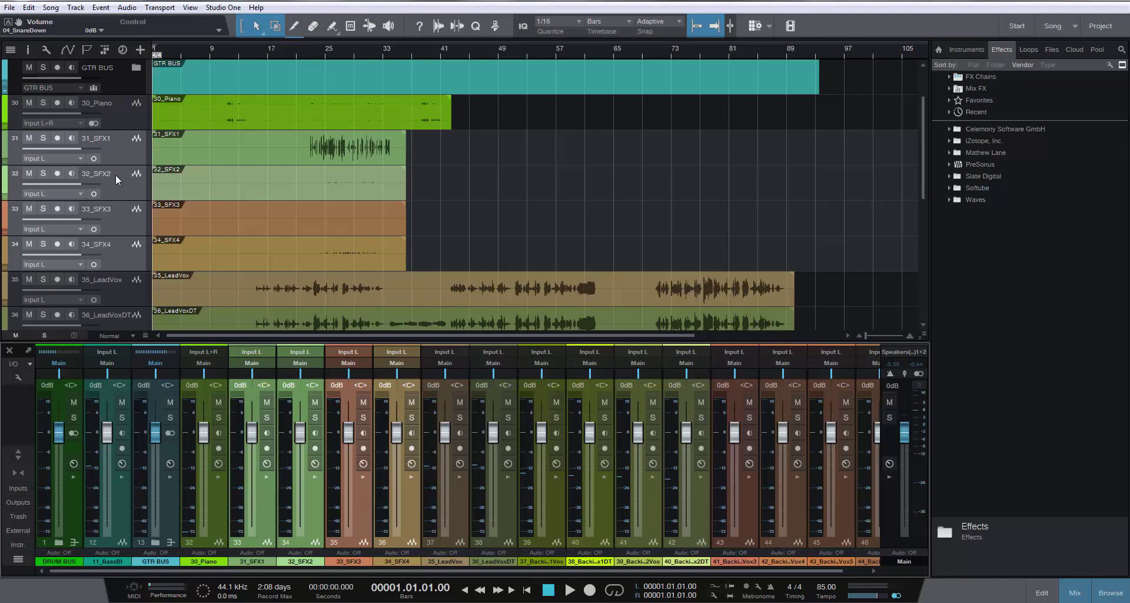
right_click(123, 160)
click(177, 379)
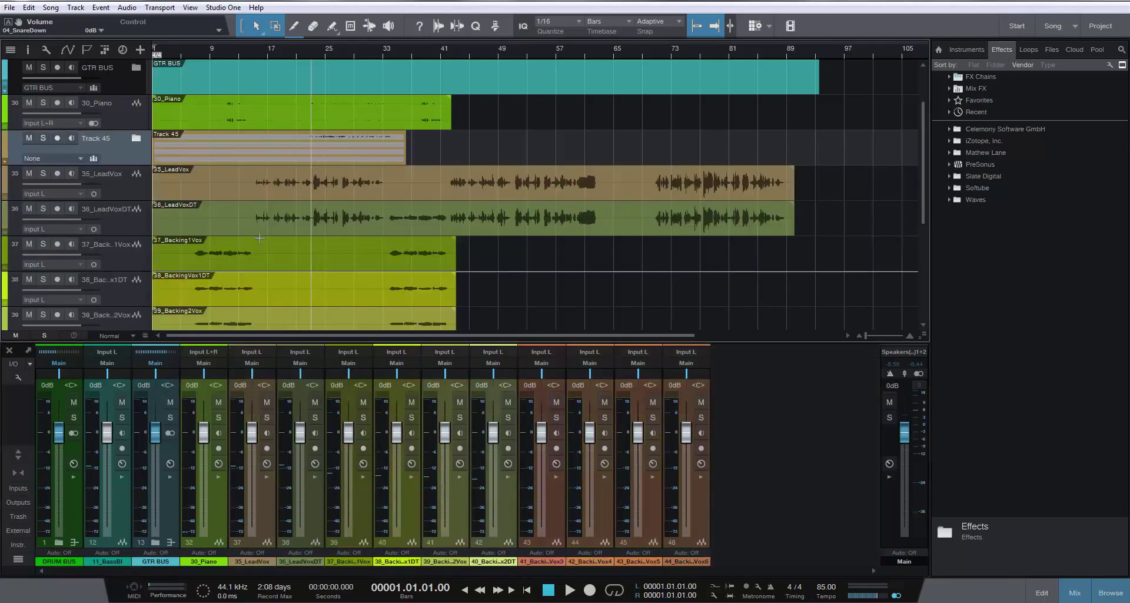
double_click(87, 139)
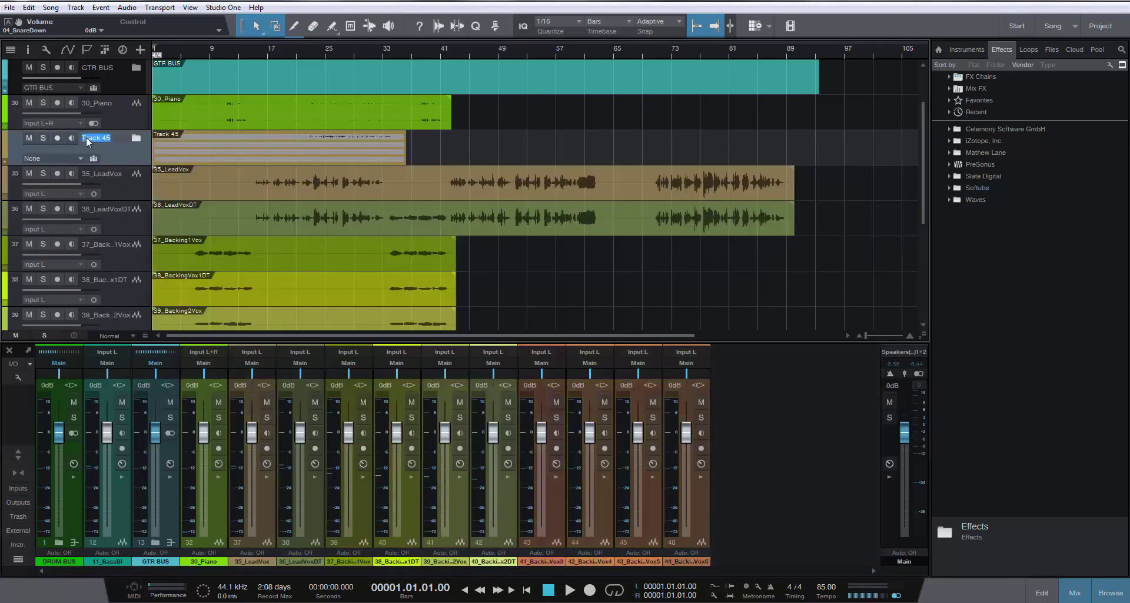
text(SFX BUS)
key(Return)
Assign a new bus channel to the SFX BUS folder and colour the folder orange
click(81, 160)
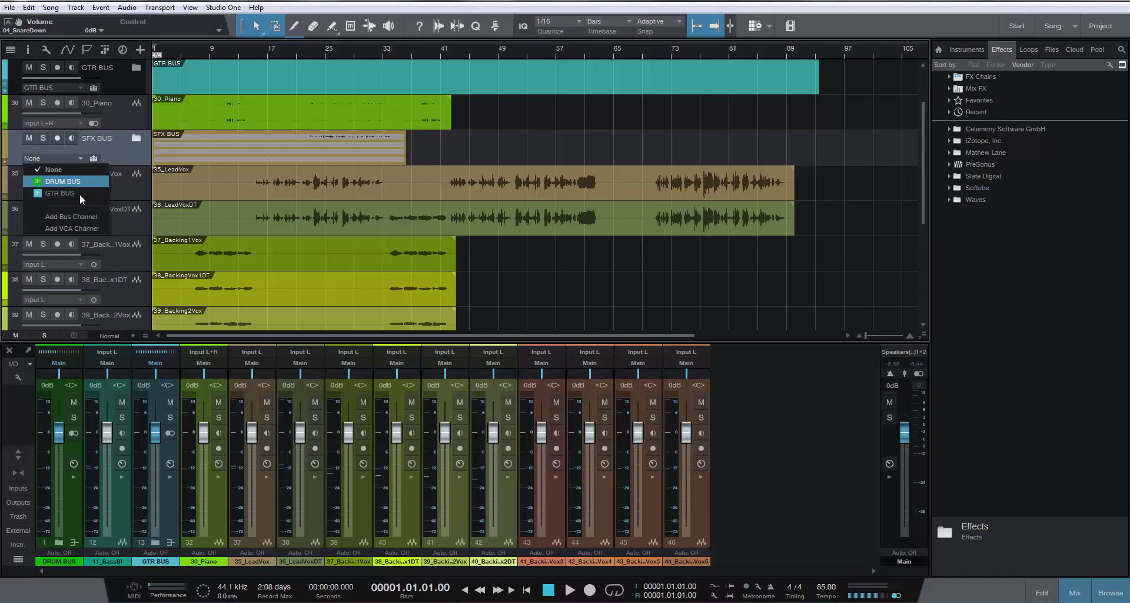
click(72, 213)
click(3, 152)
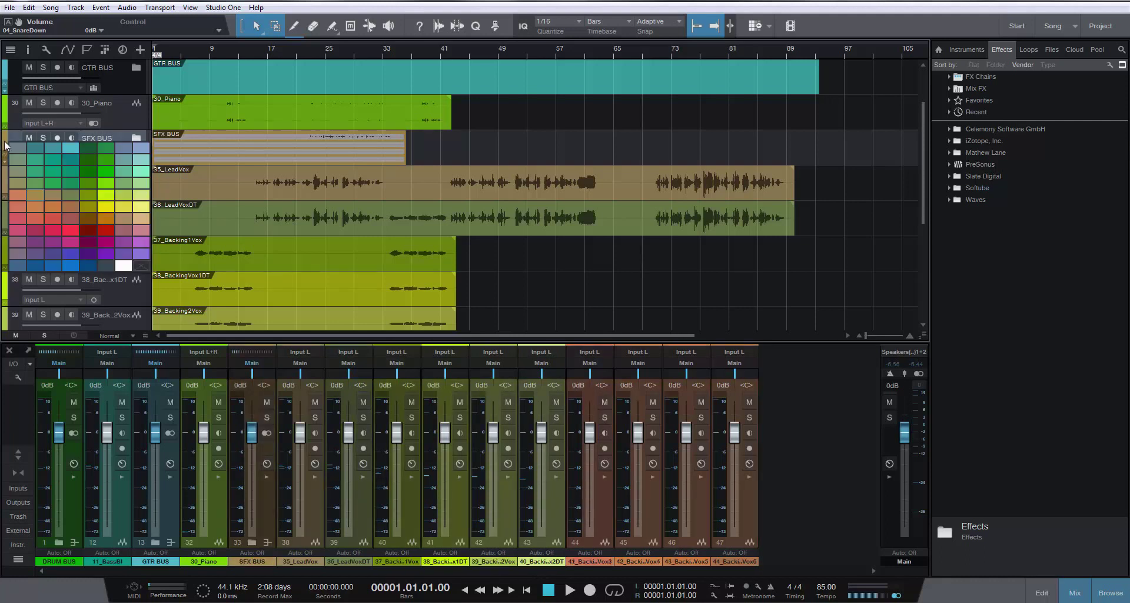
click(112, 158)
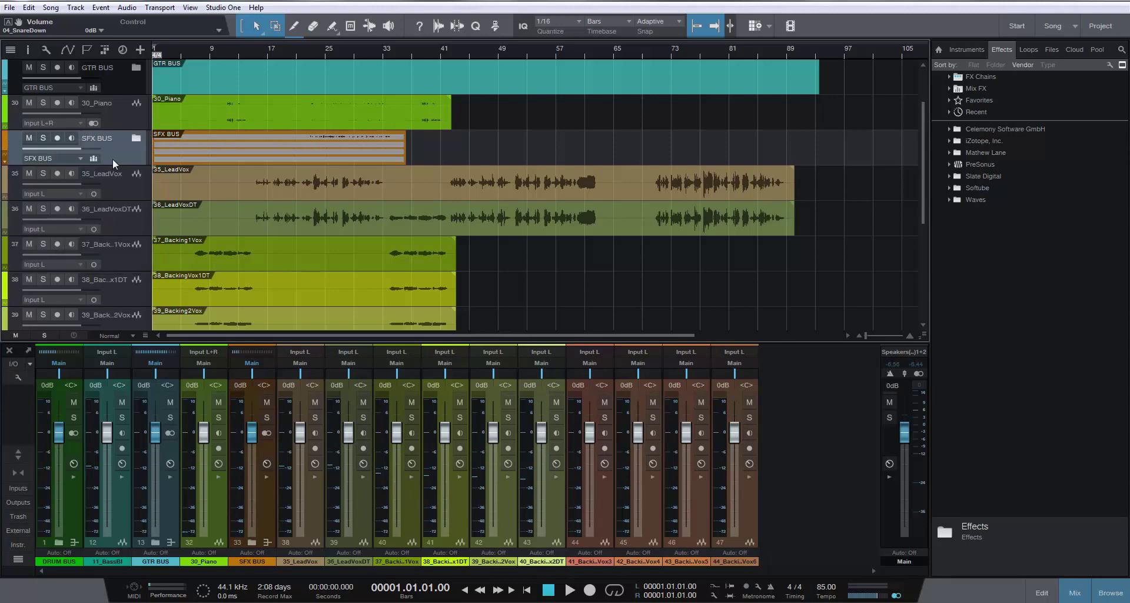
Pack the vocal tracks 35_LeadVox through 44_BackingVox6 into a folder track named VOX BUS
click(124, 187)
shift+click(749, 498)
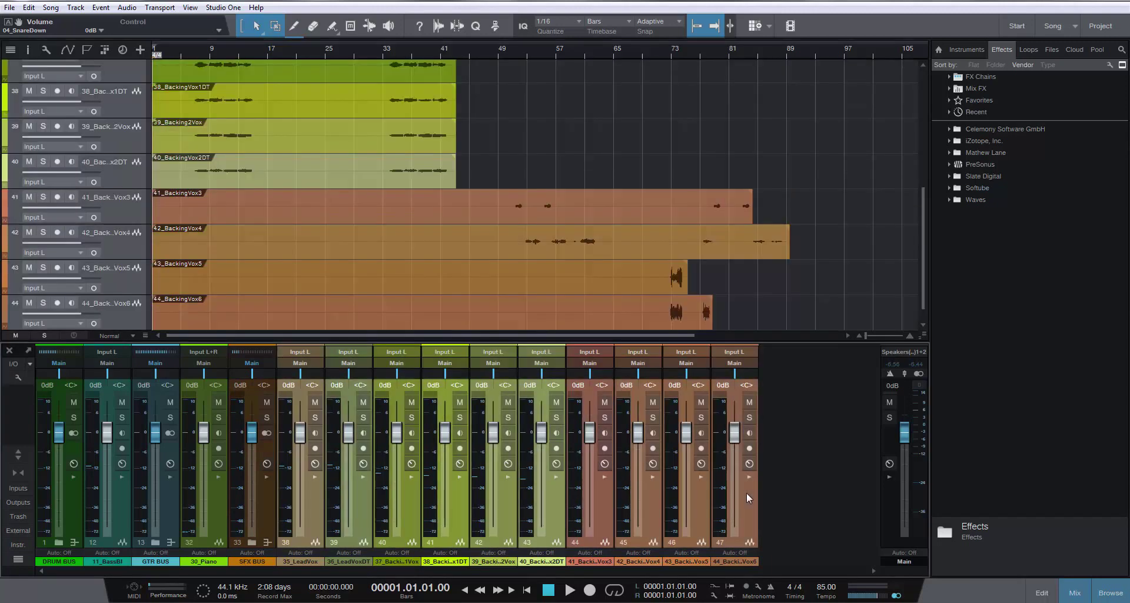
right_click(127, 207)
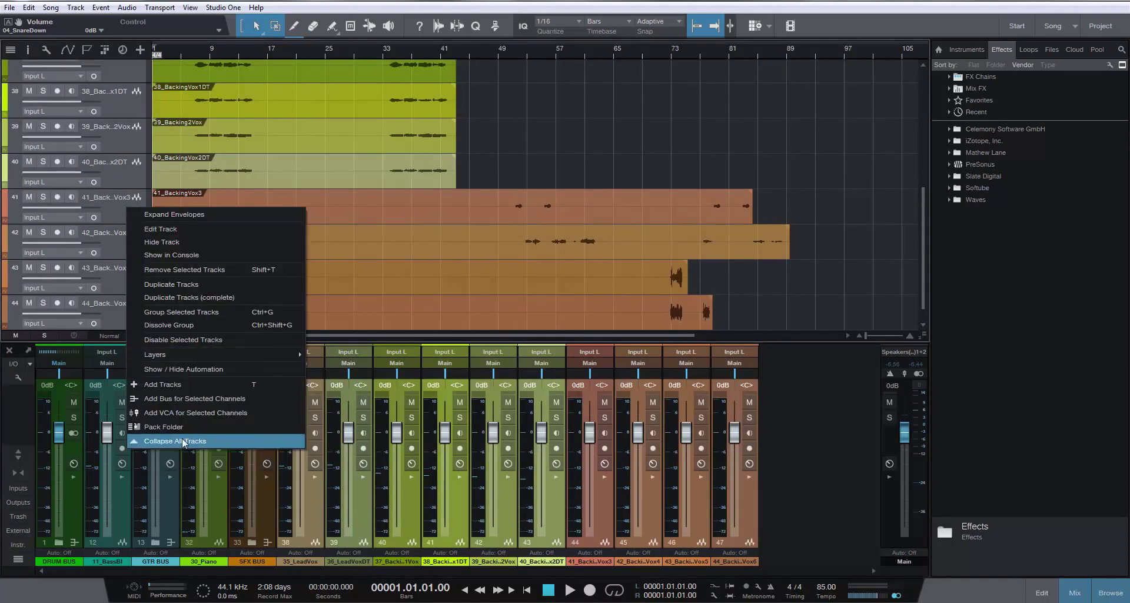
click(170, 427)
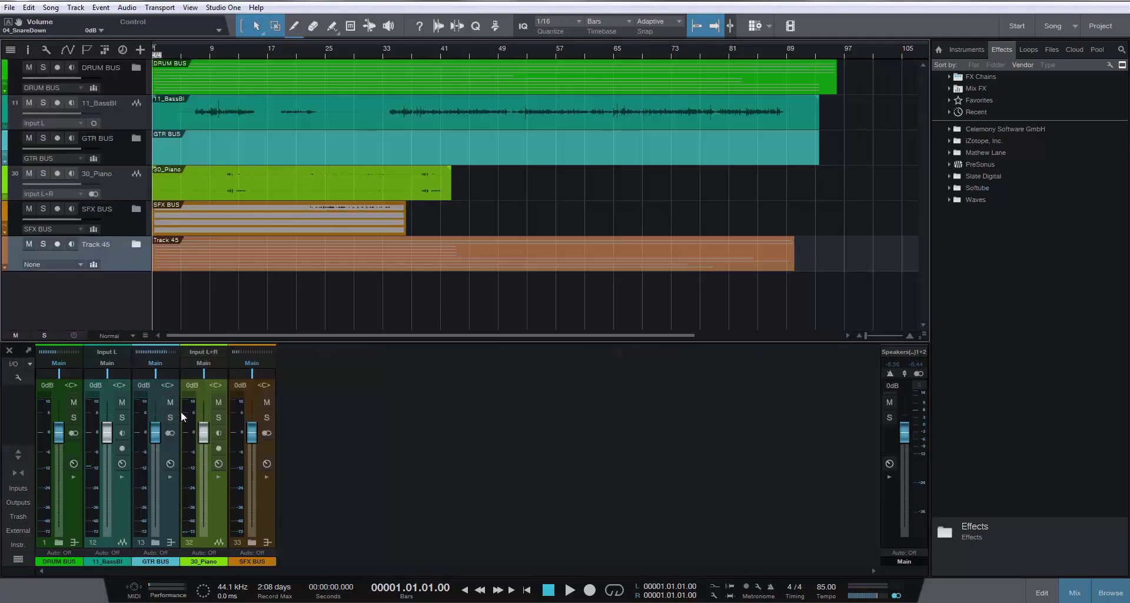
double_click(87, 245)
text(VOX BUS)
key(Return)
Assign a new bus channel to the VOX BUS folder and colour the folder light yellow
click(79, 264)
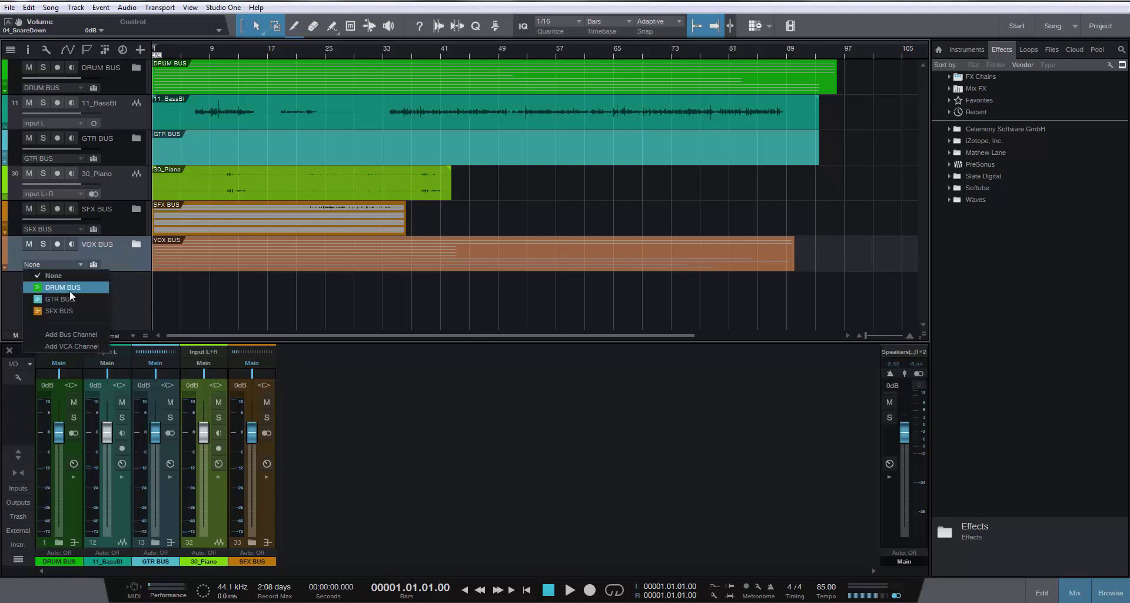
click(64, 330)
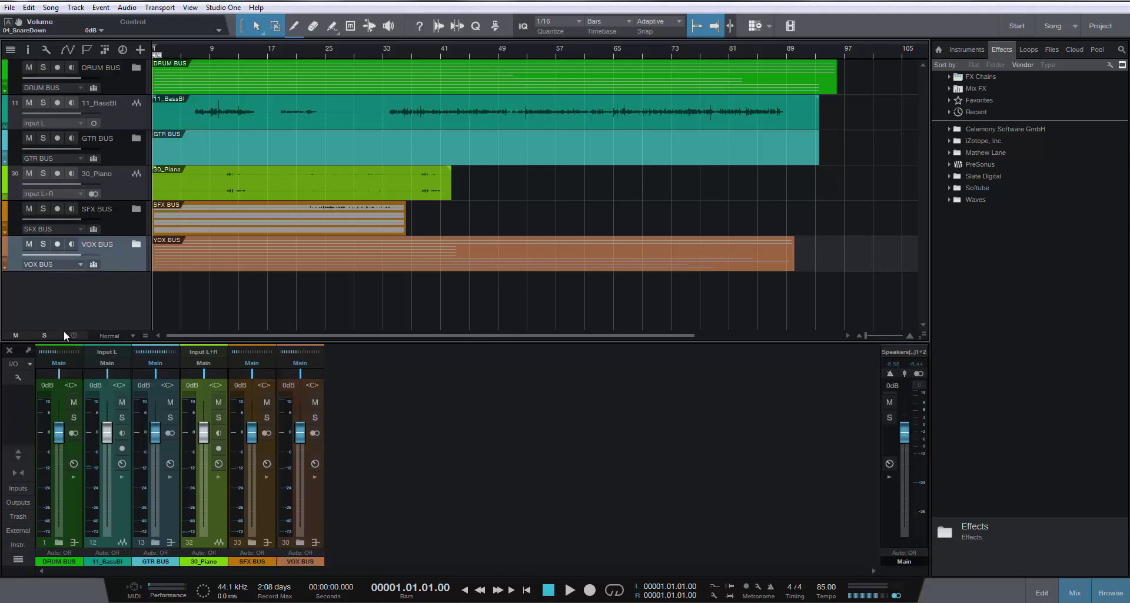
click(5, 250)
click(145, 312)
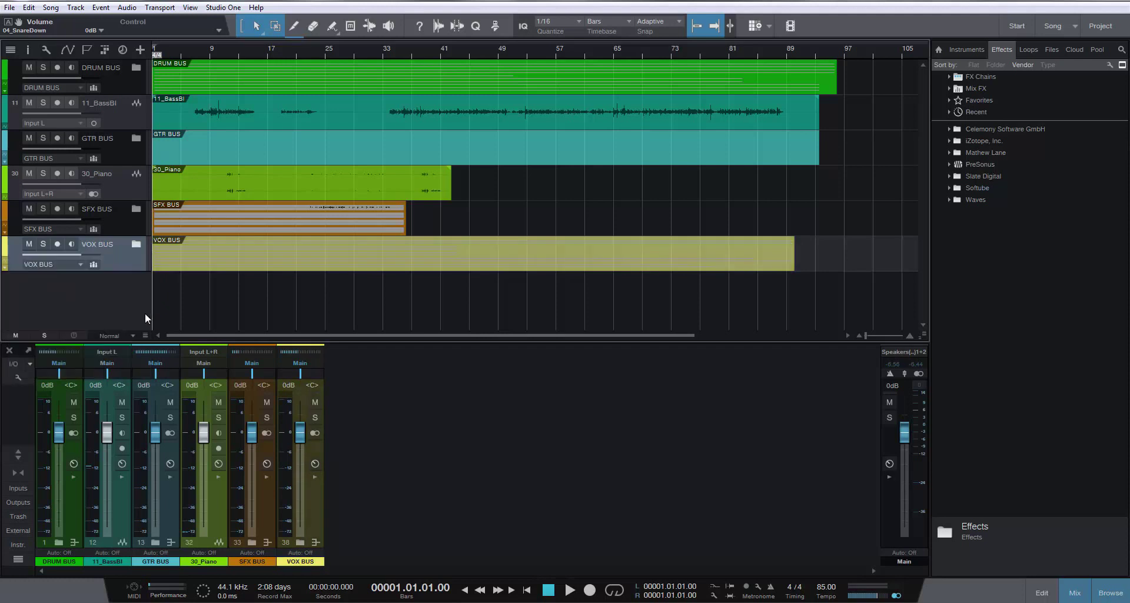
Unfold the VOX BUS folder to check the vocal tracks inside, and fold it again
click(137, 245)
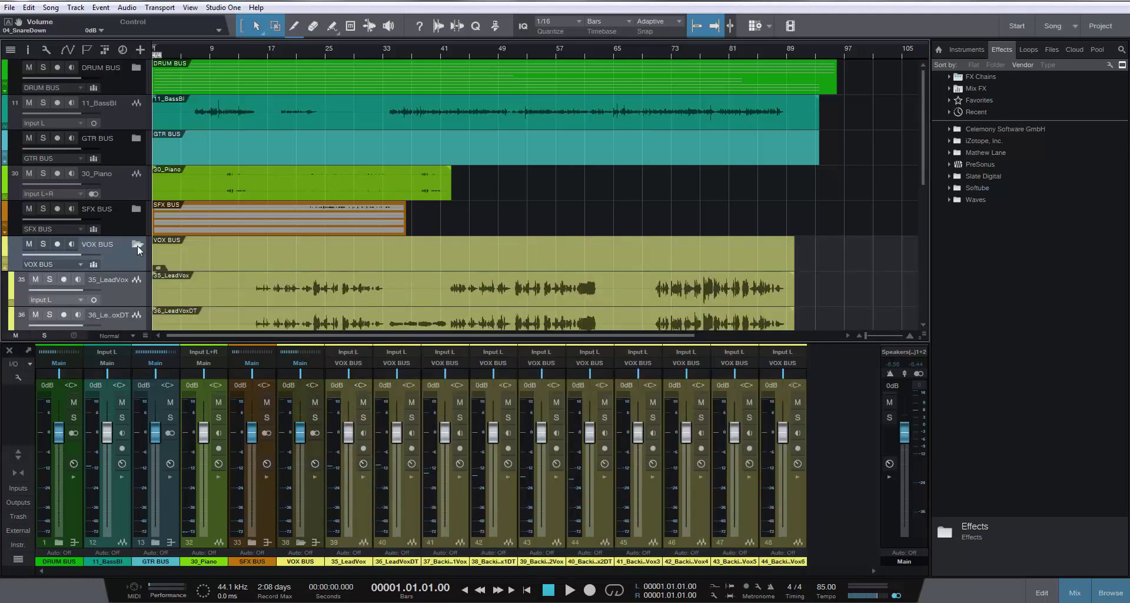
click(137, 245)
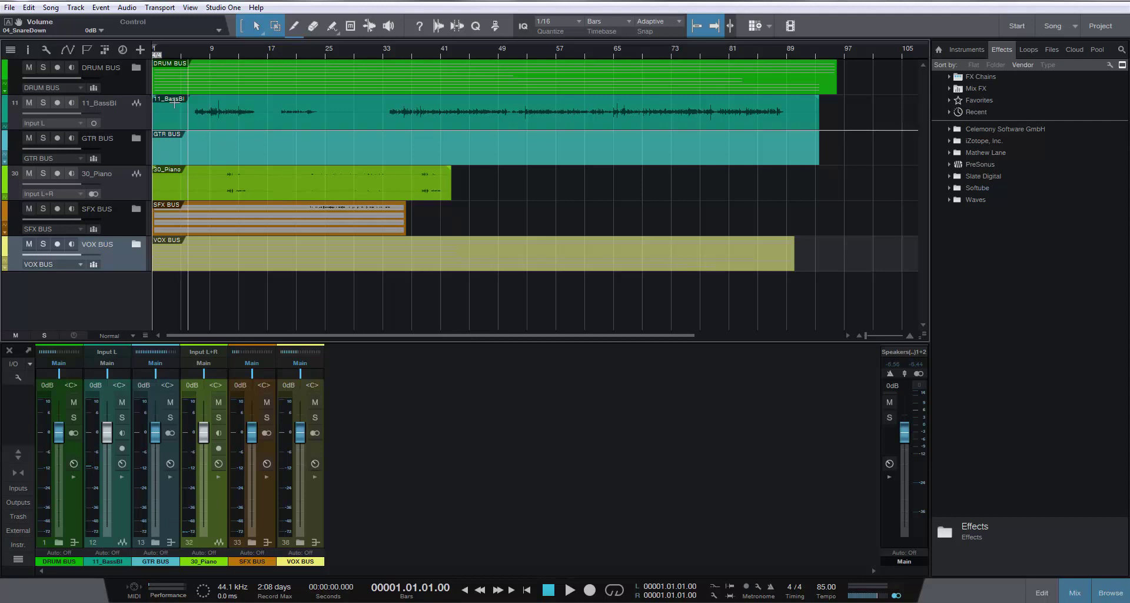
Play the opening bars to check the main output level, stop playback, and reset the main channel's clip indicator
click(205, 53)
key(space)
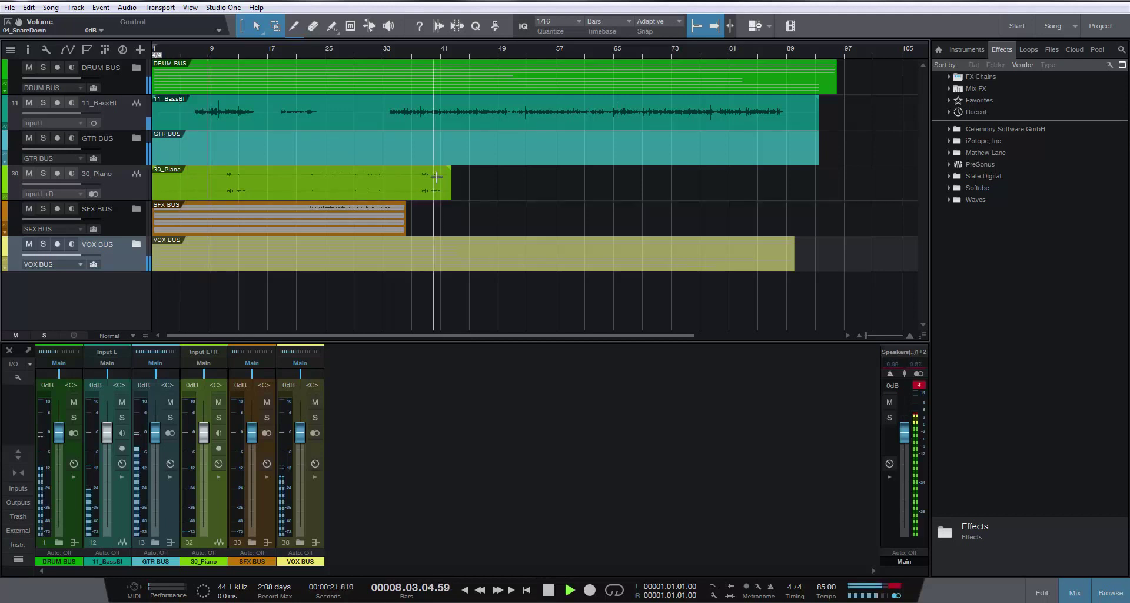
key(space)
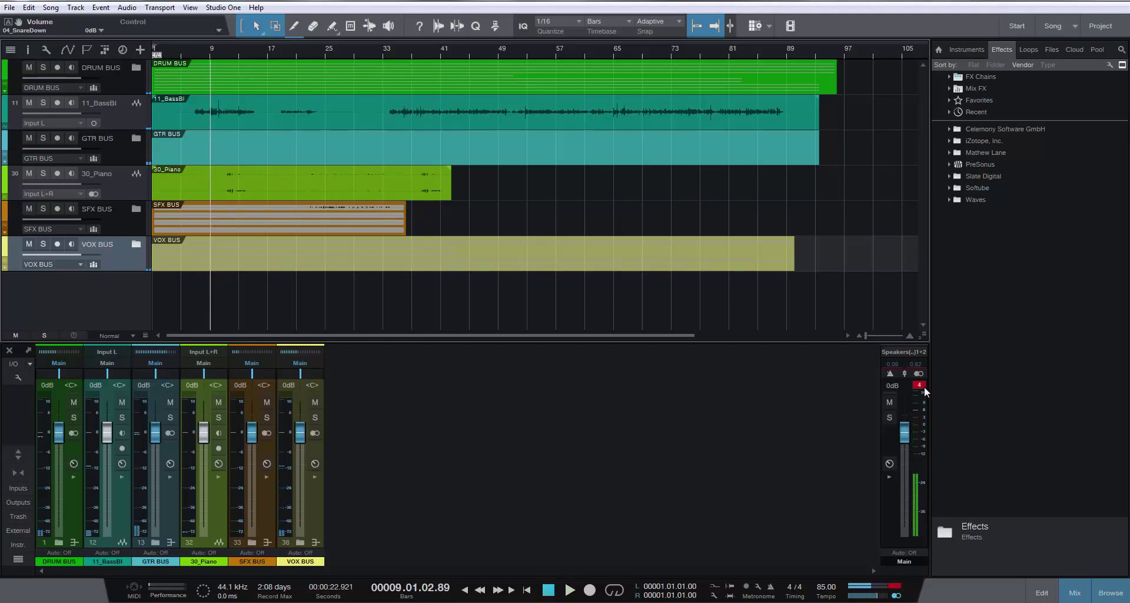
click(923, 387)
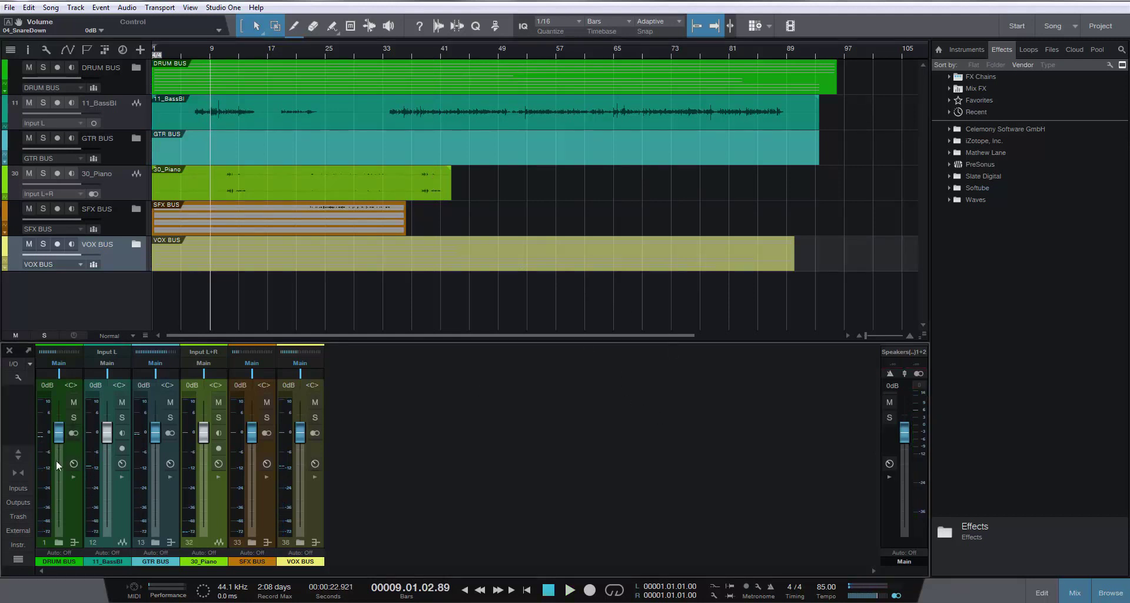
Expand the DRUM BUS, GTR BUS, SFX BUS and VOX BUS folders in the console so all their channels are shown
click(59, 542)
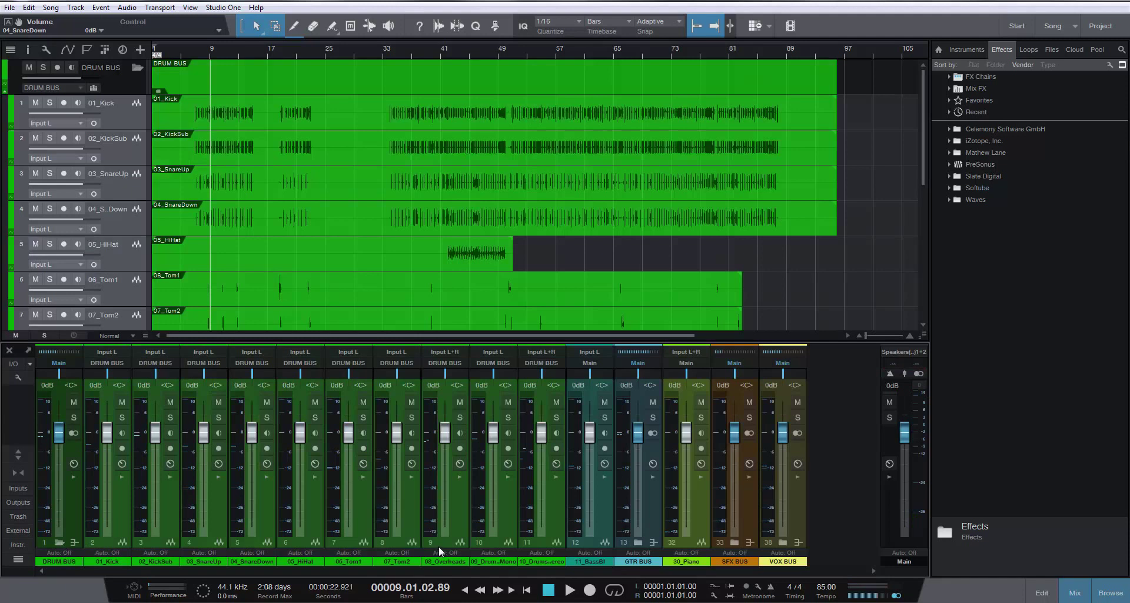
click(637, 542)
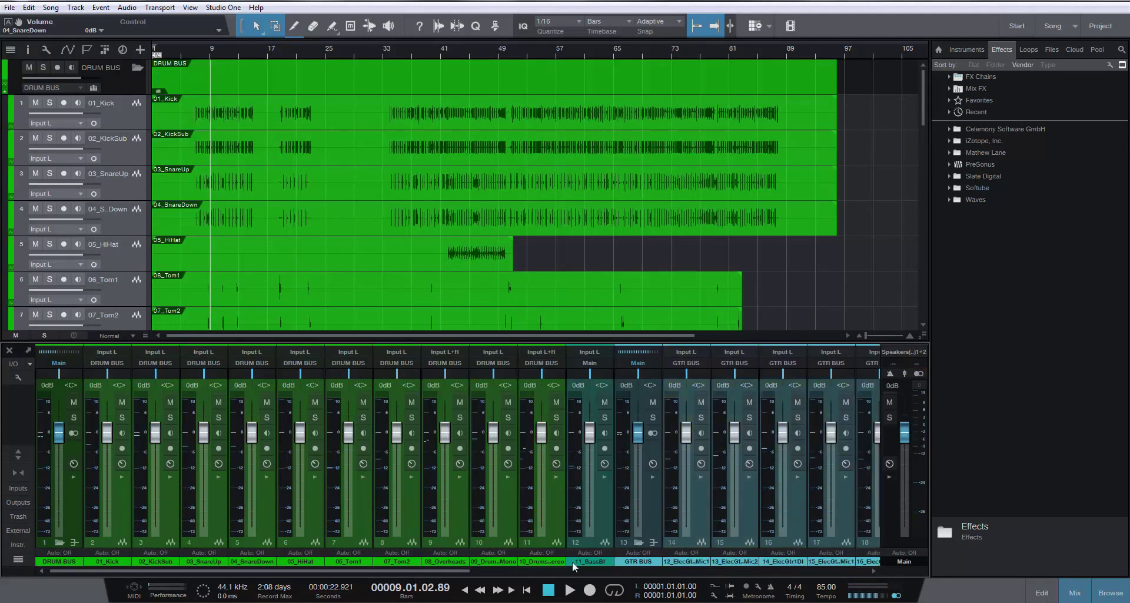
drag(470, 574, 872, 574)
click(851, 542)
click(857, 542)
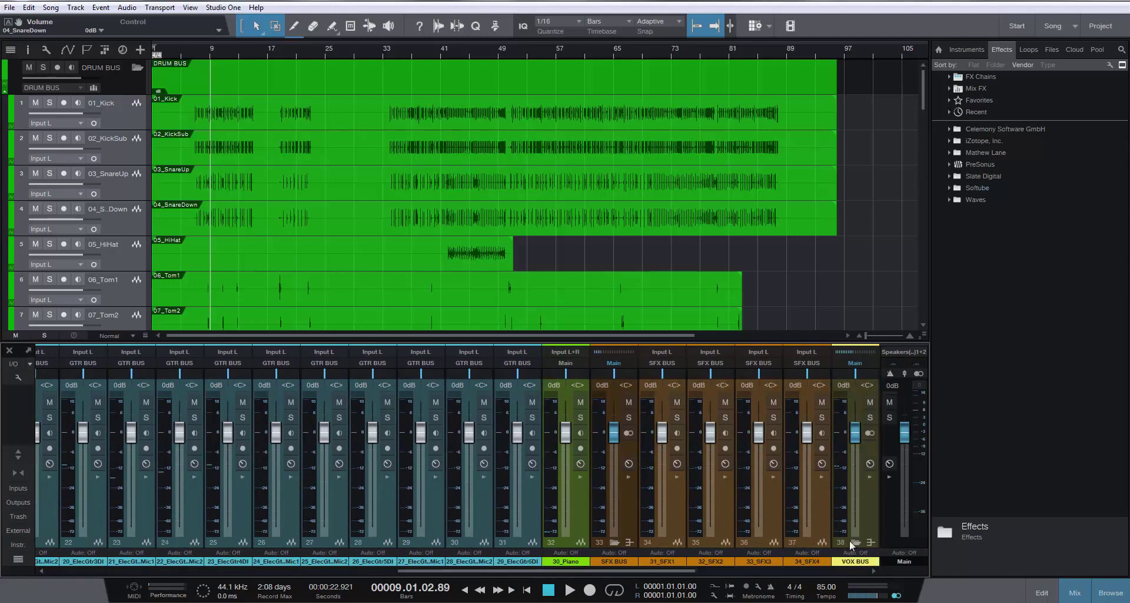
drag(668, 571, 861, 556)
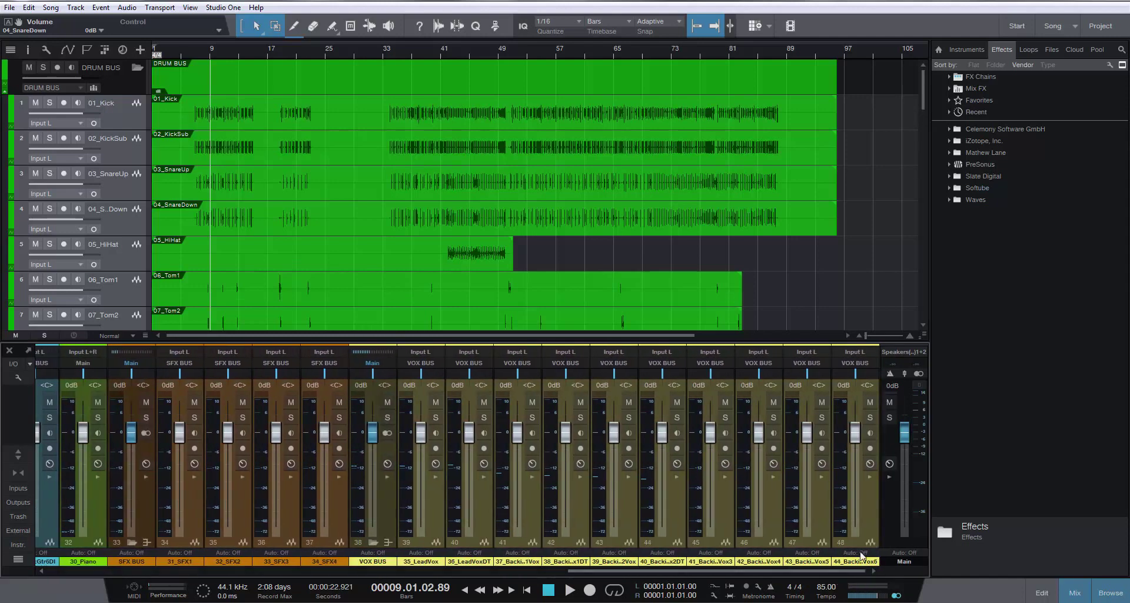
Select all channels from 01_Kick to 44_BackingVox6 except the four bus channels, and set their volume to -12 dB
click(867, 517)
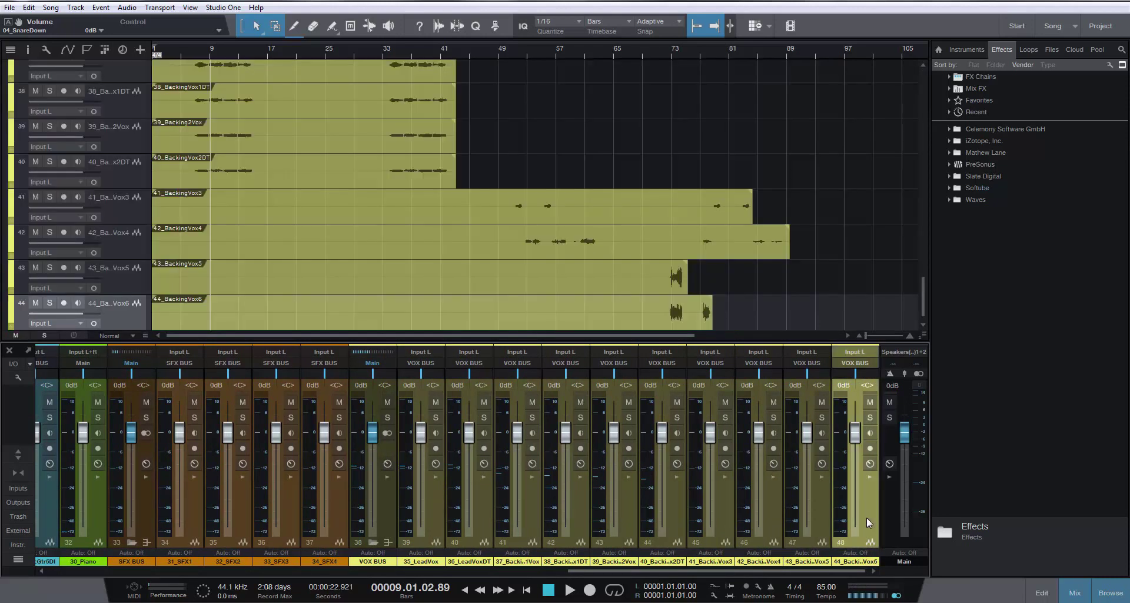
drag(832, 570, 75, 508)
click(78, 503)
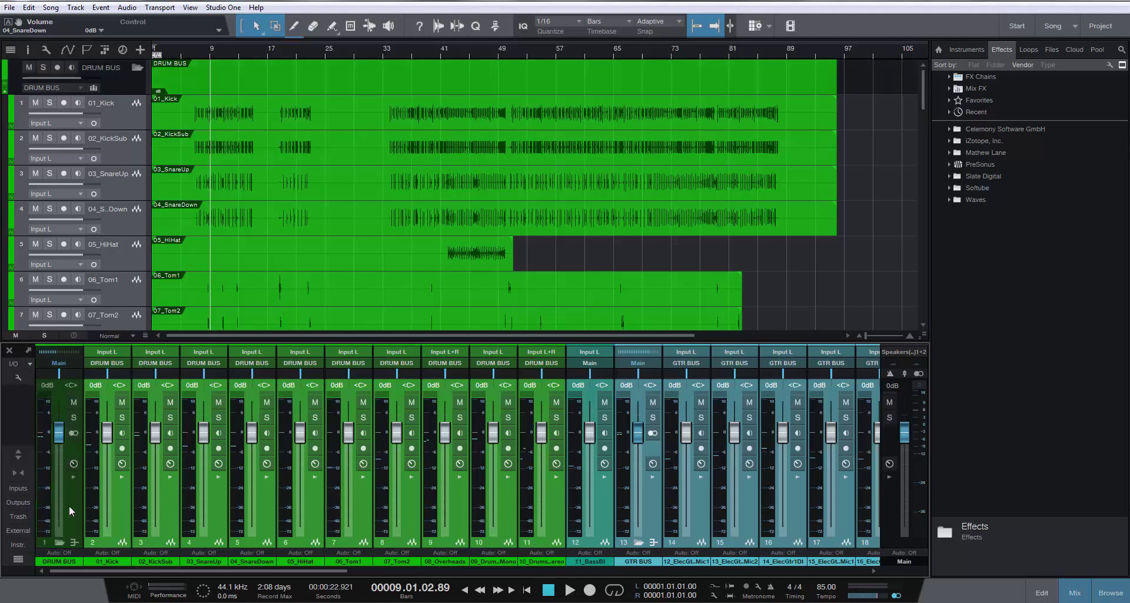
drag(103, 569, 210, 570)
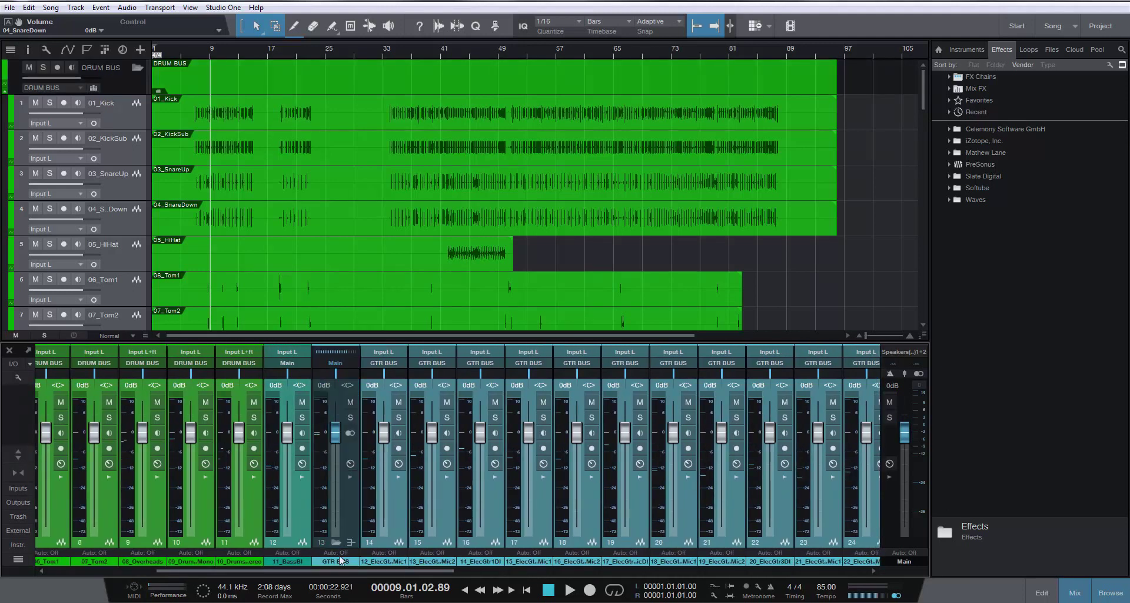
drag(334, 571, 616, 591)
ctrl+click(517, 506)
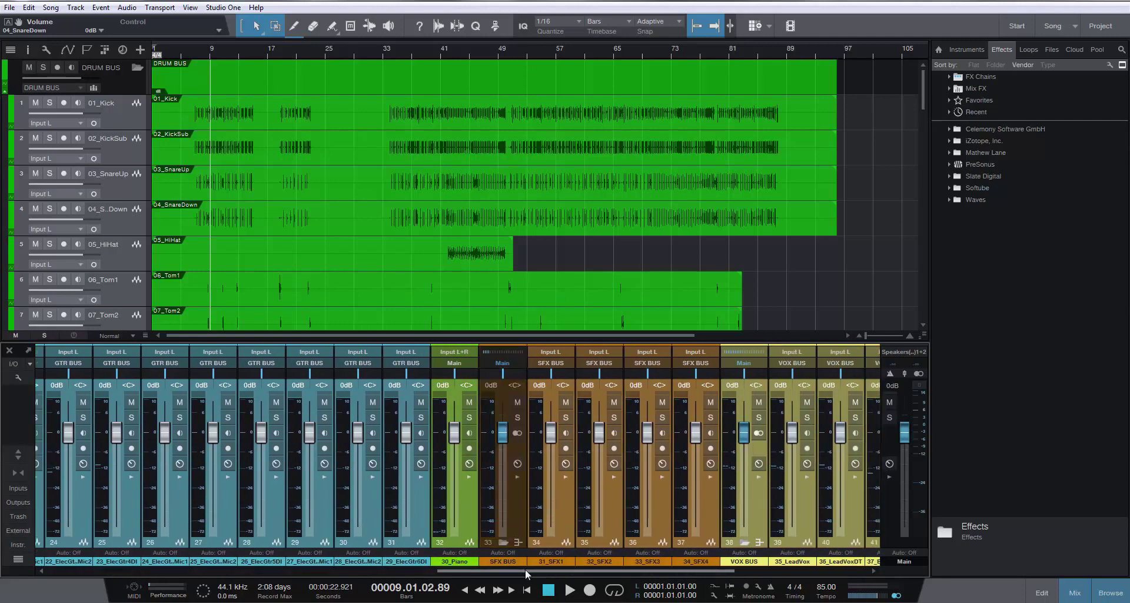
drag(525, 569, 658, 582)
ctrl+click(482, 502)
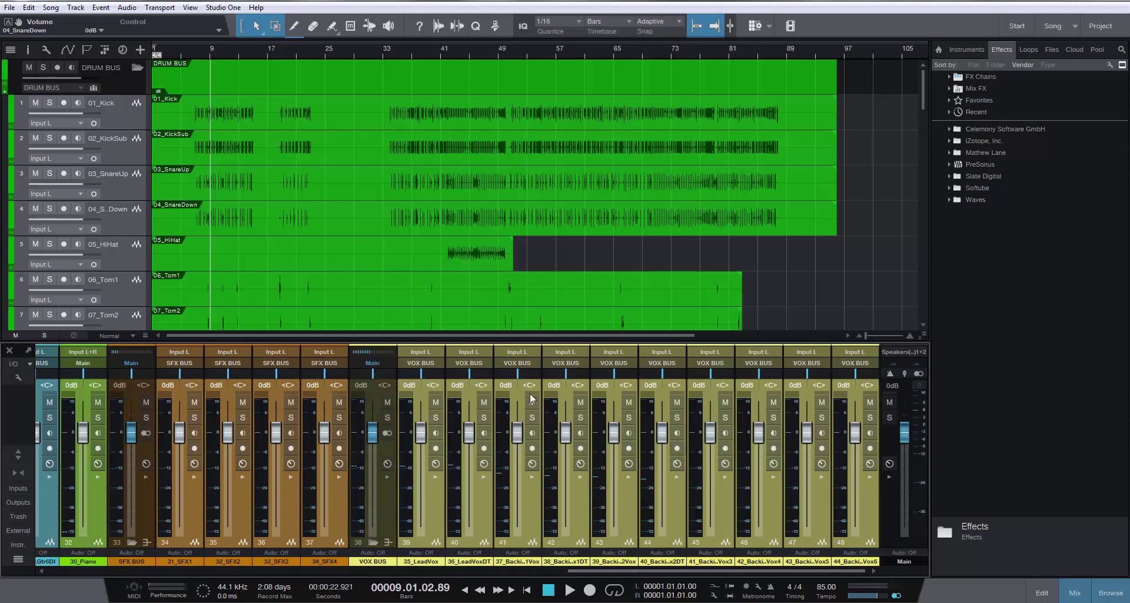
click(505, 385)
text(-12)
key(Return)
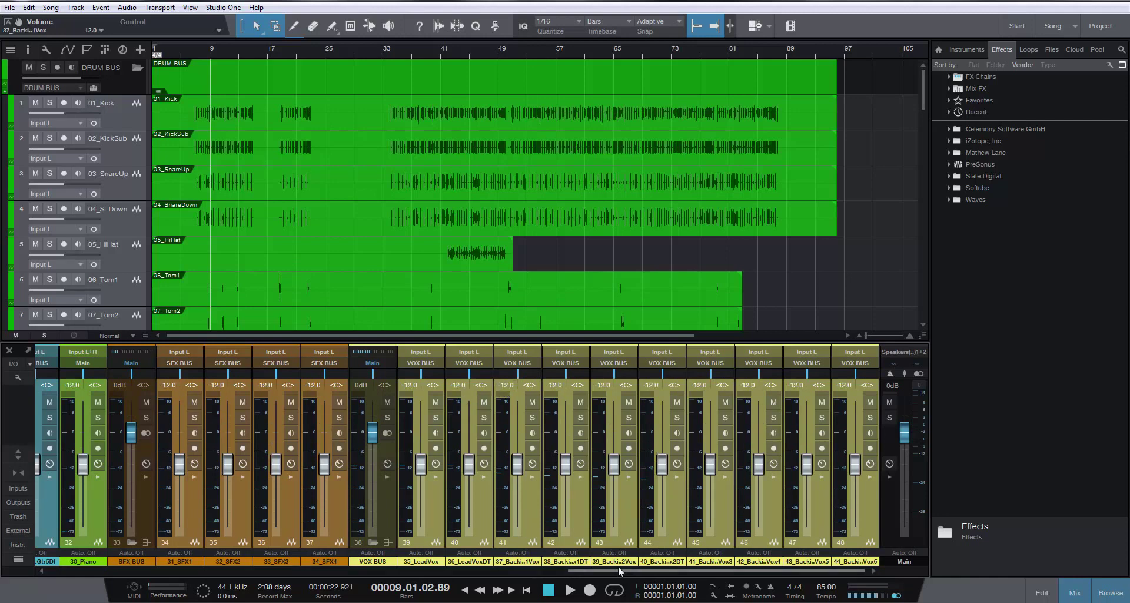
Collapse the DRUM BUS, GTR BUS, SFX BUS and VOX BUS folders in the console
scroll(635, 572, left, 3)
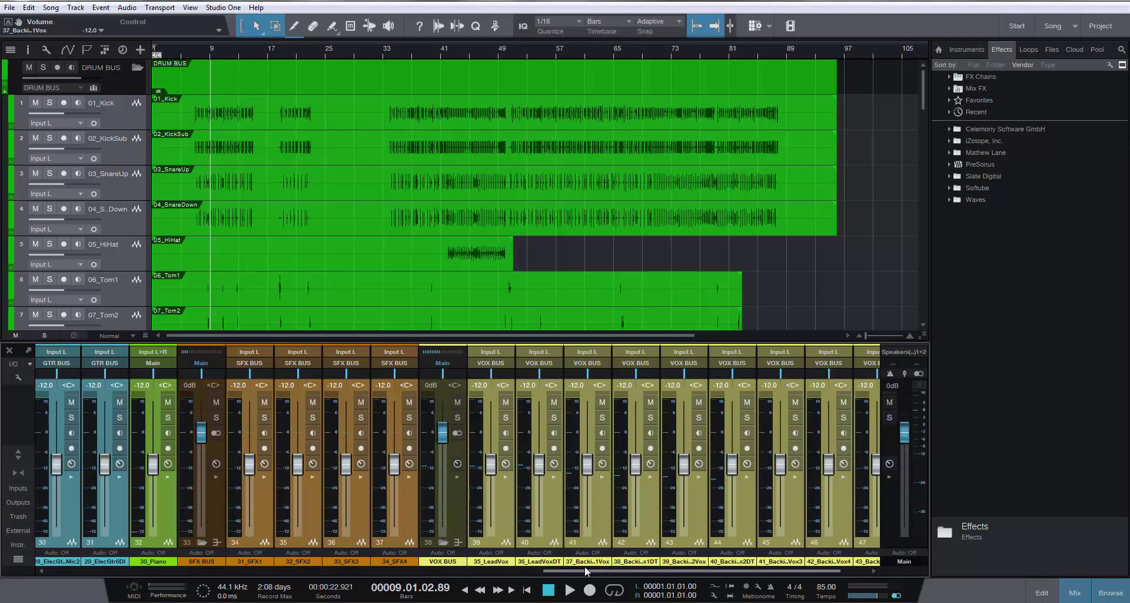
drag(587, 576, 77, 545)
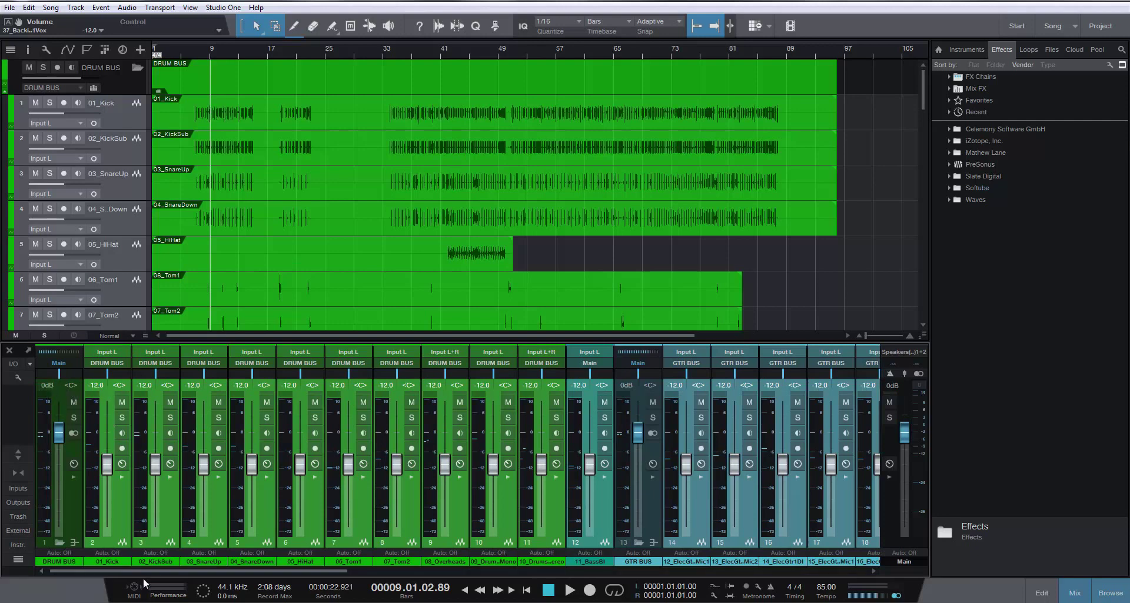
click(59, 542)
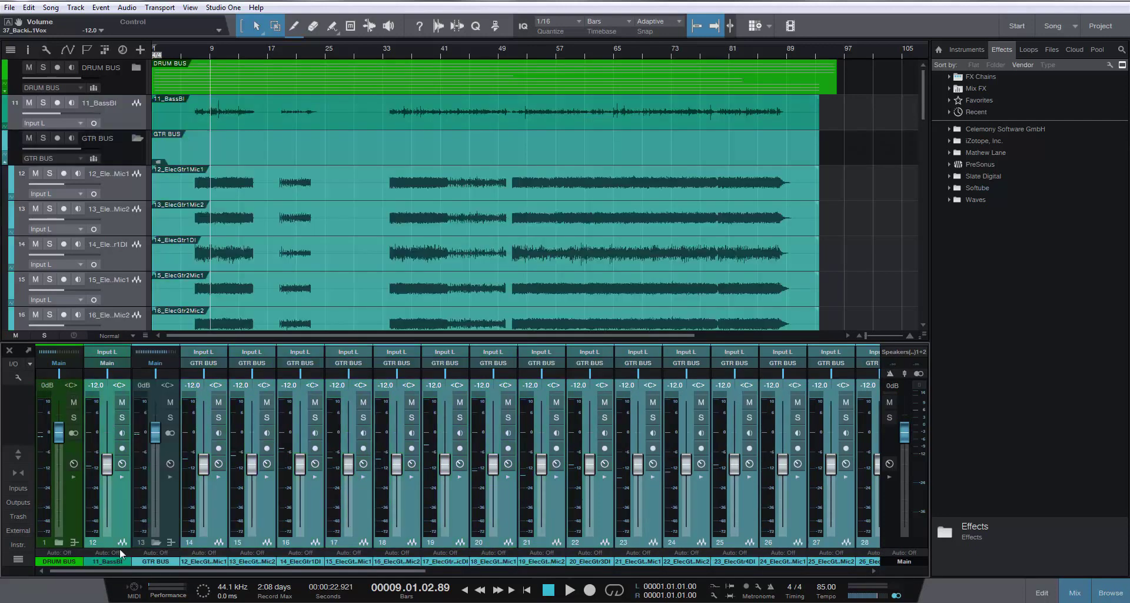
click(155, 542)
click(252, 542)
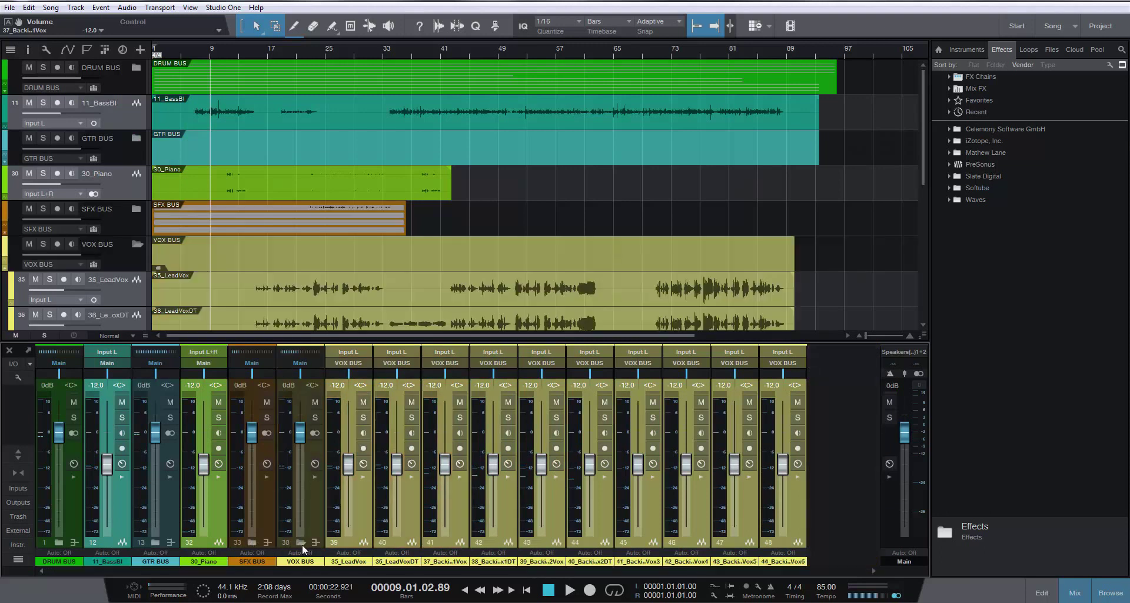
click(300, 542)
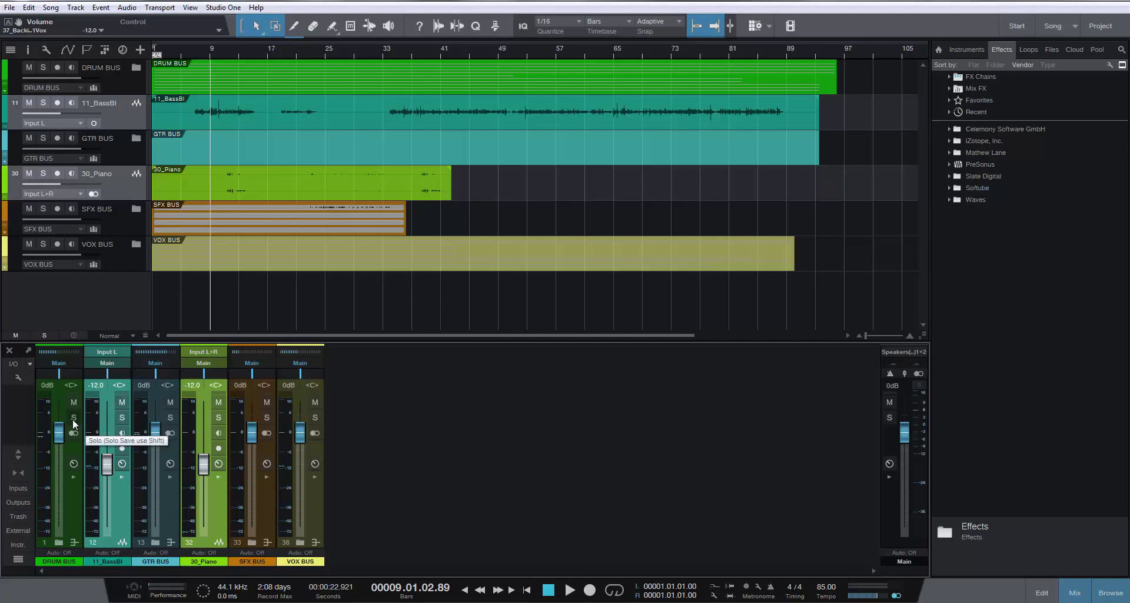
Expand the DRUM BUS folder and solo only the 01_Kick channel
click(59, 541)
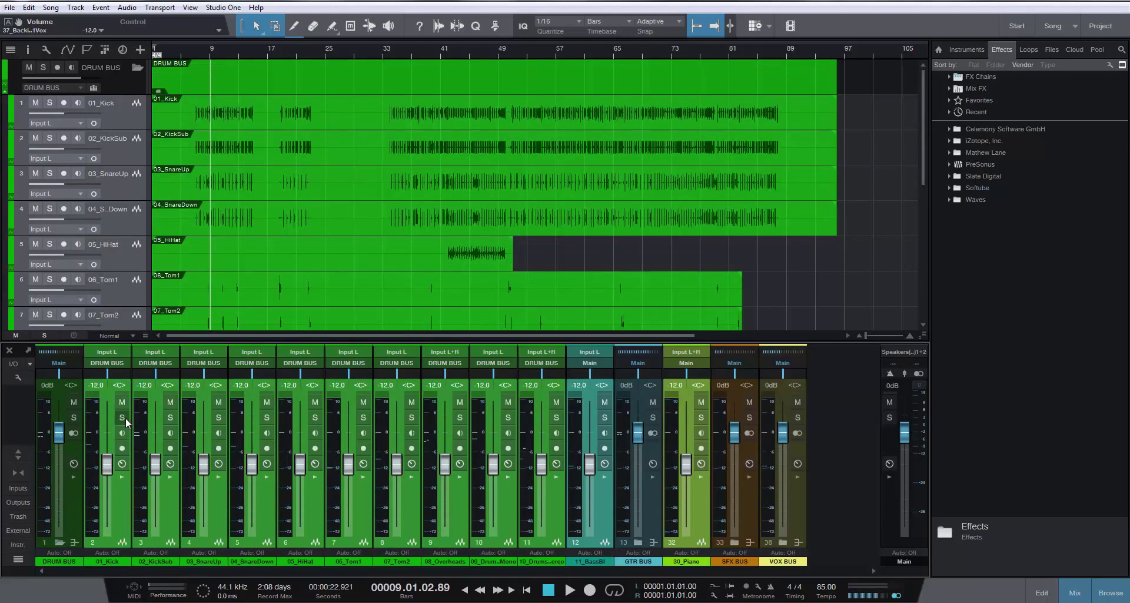
click(121, 418)
click(120, 498)
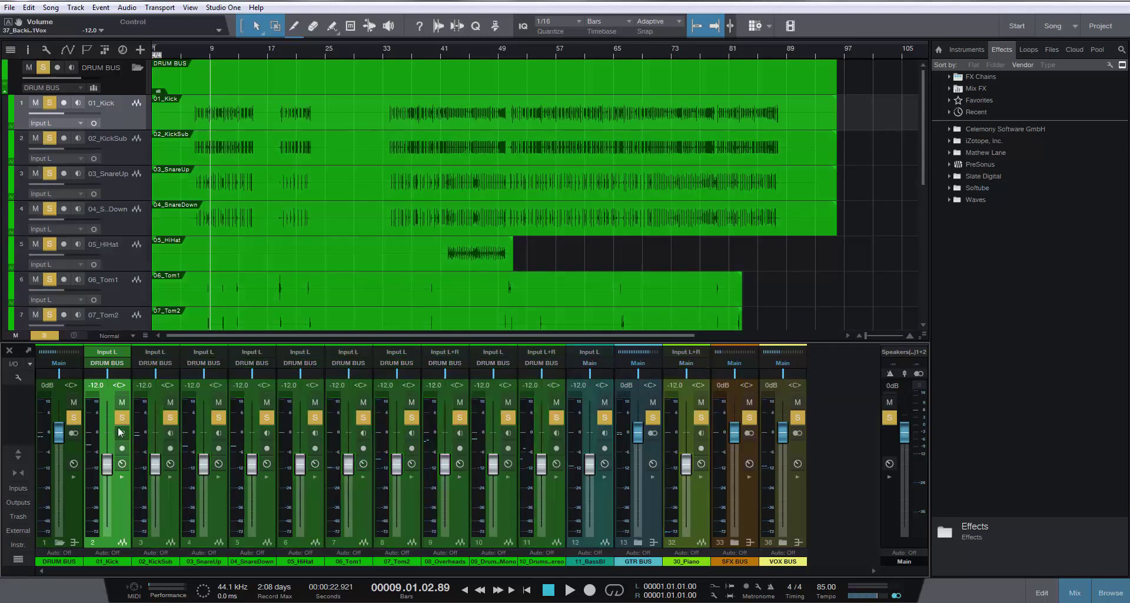
click(123, 418)
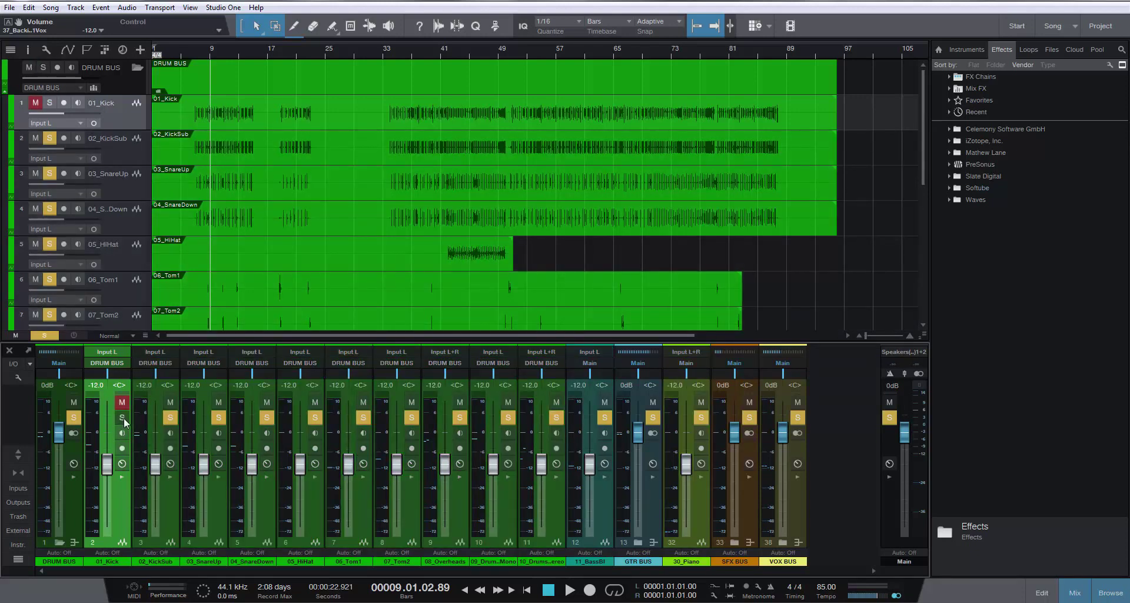
click(124, 418)
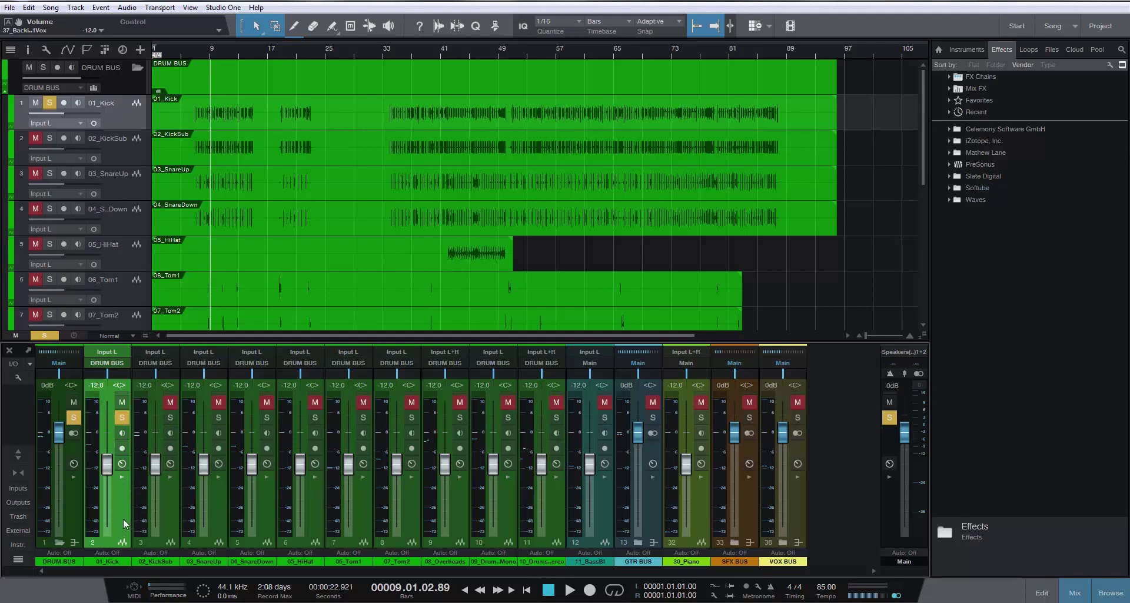
Start playback of the soloed kick and raise the computer's speaker volume
key(space)
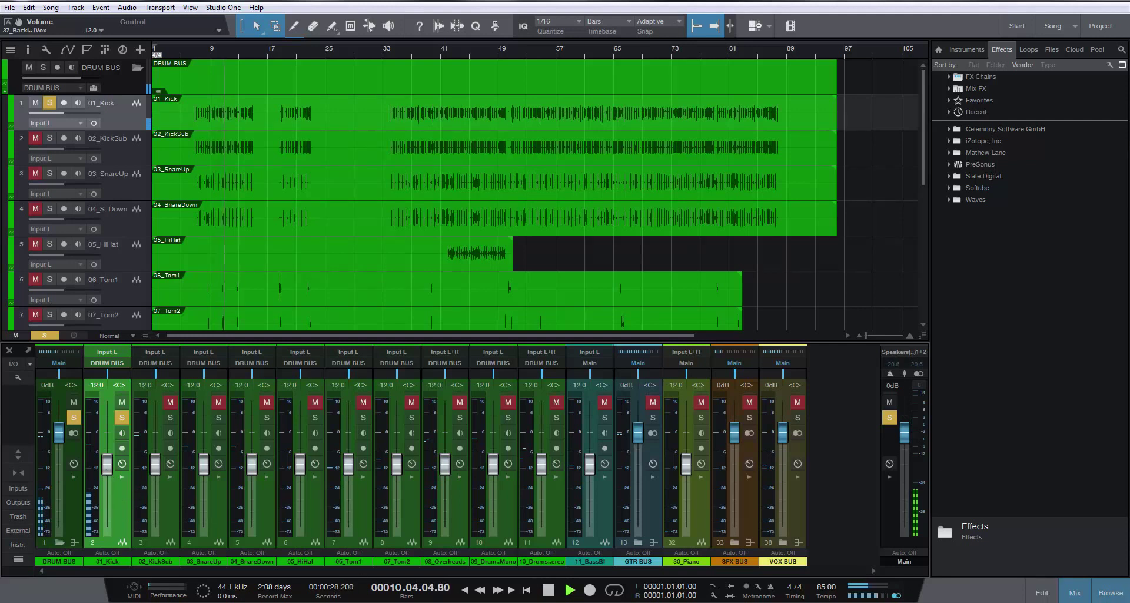
click(1074, 601)
drag(1071, 510, 1071, 495)
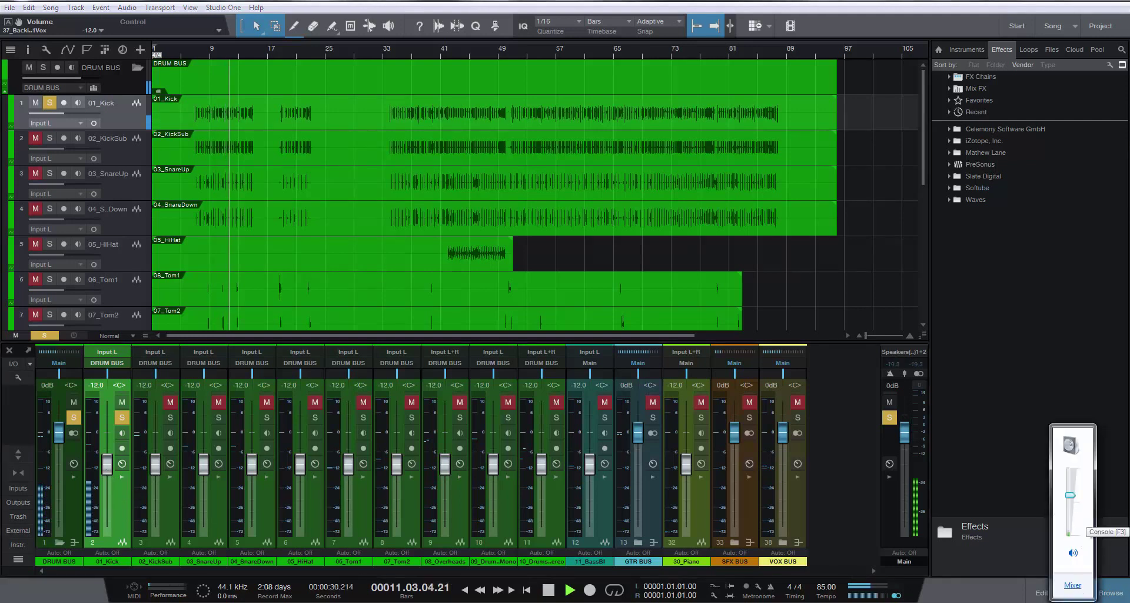
click(1073, 602)
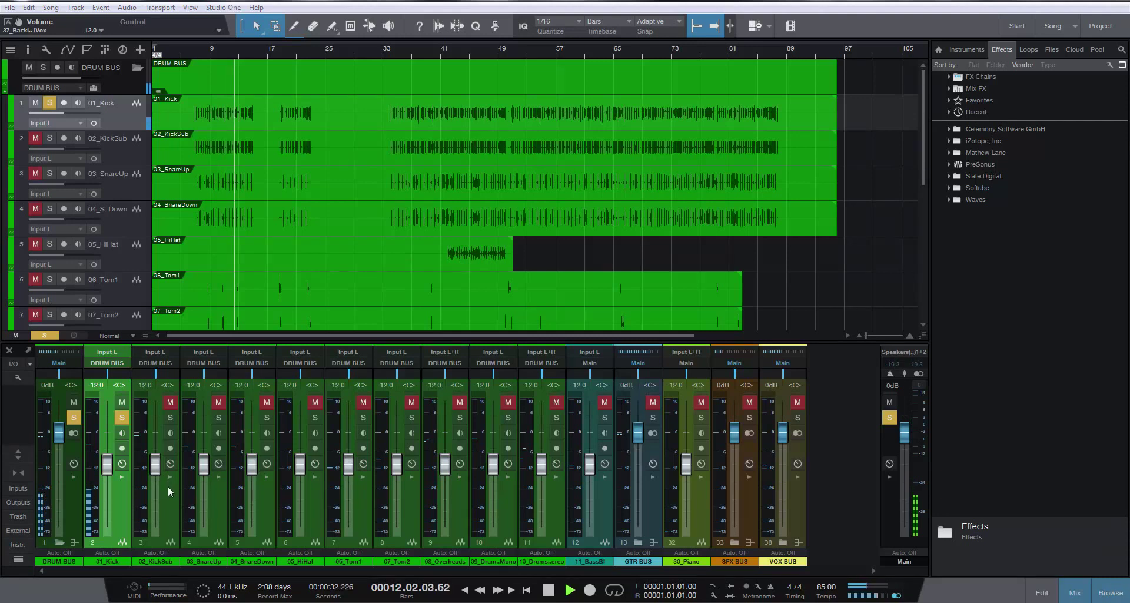
Raise the 01_Kick volume to -6.7 dB, and add 02_KickSub to the solo at -8.7 dB
drag(109, 469, 109, 460)
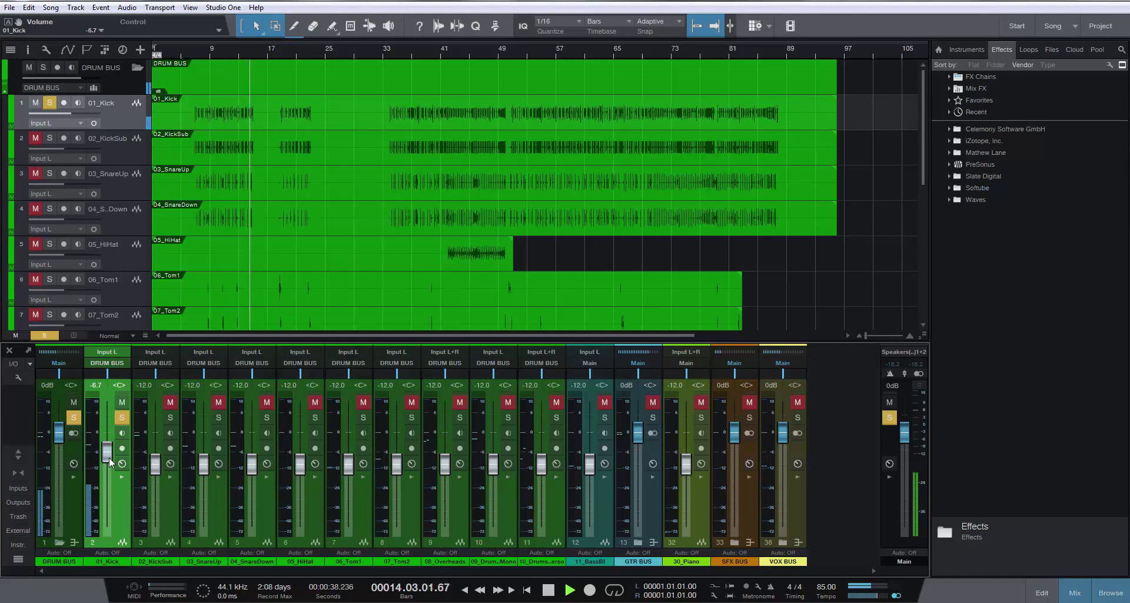
click(170, 418)
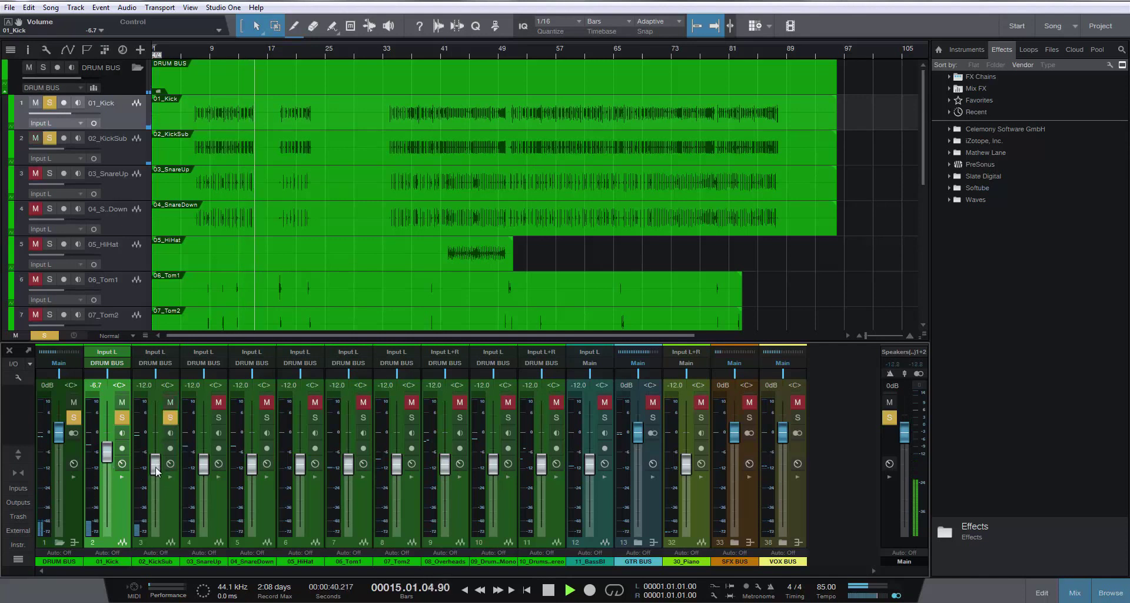
drag(156, 470, 155, 460)
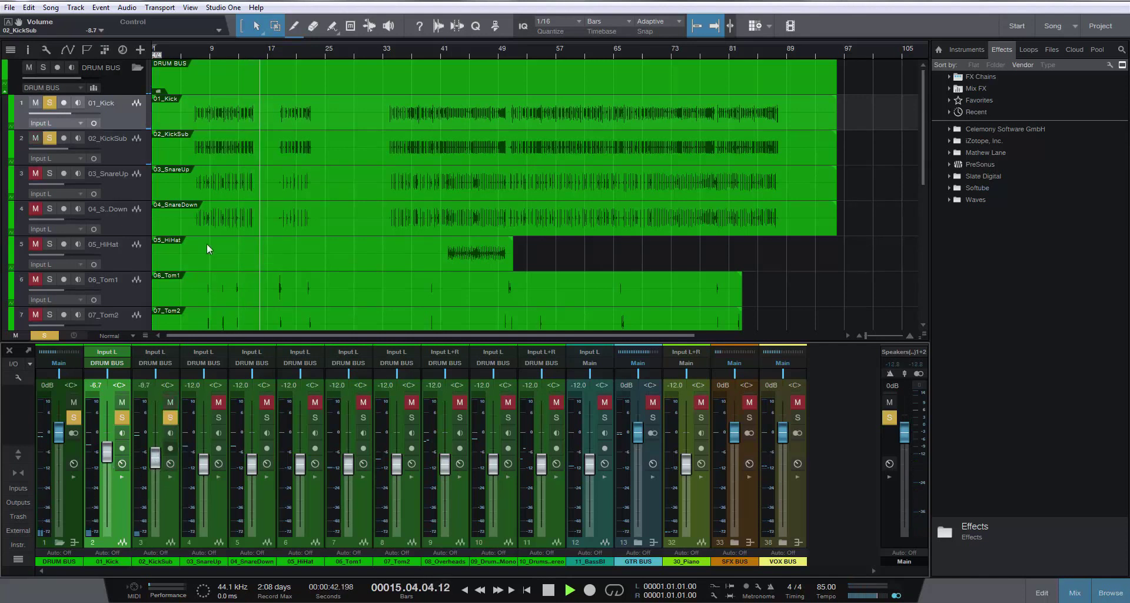
Loop playback from bar 9 to bar 12
drag(212, 47, 232, 46)
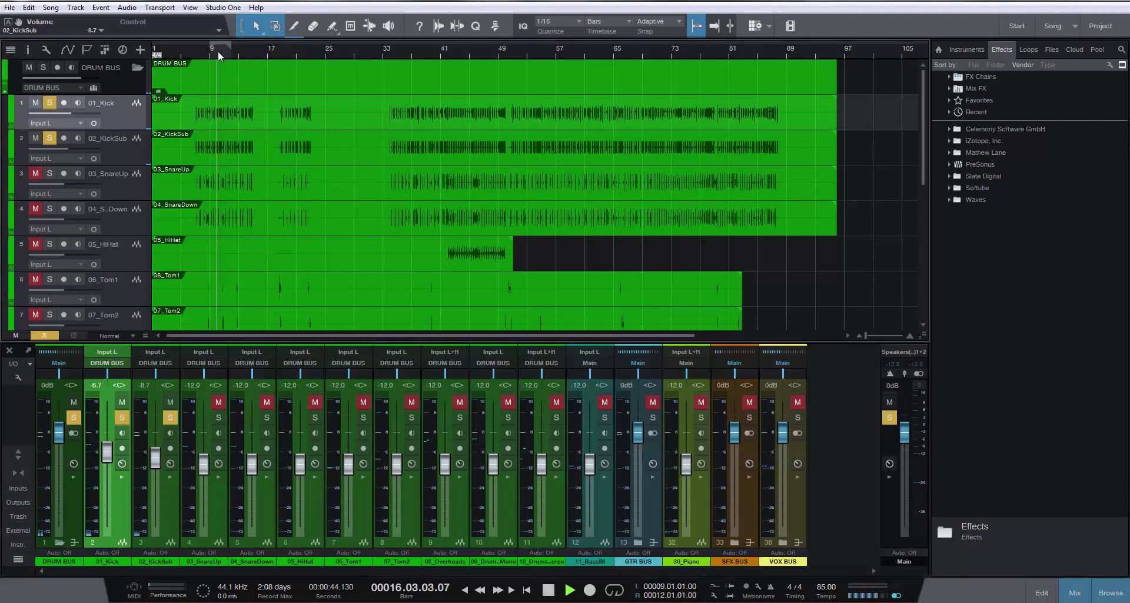
click(218, 50)
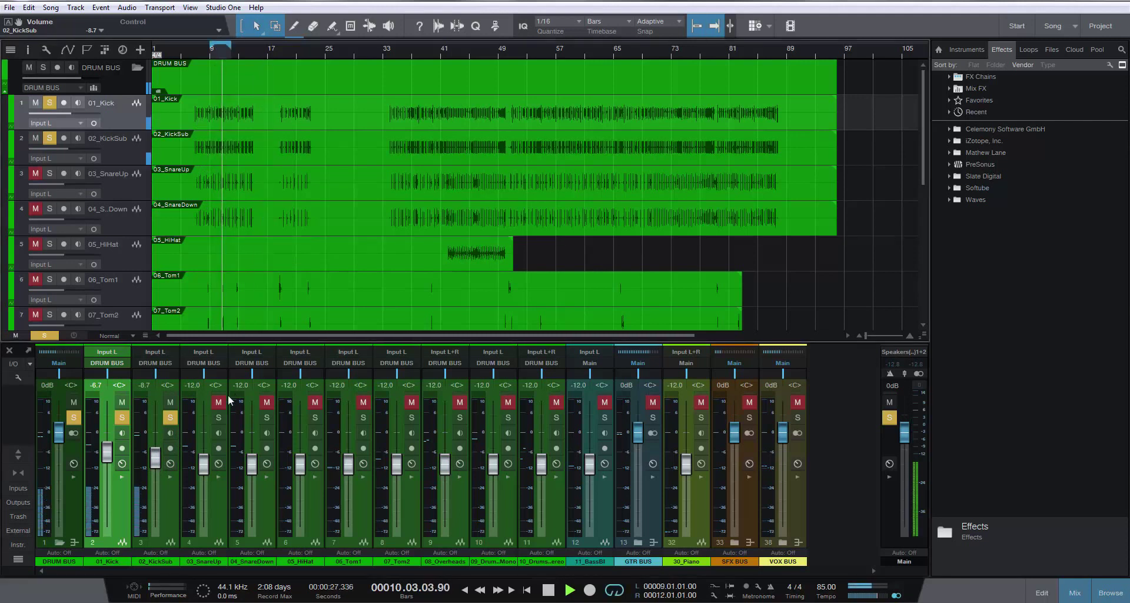
Set the 02_KickSub volume to -9.1 dB, and compare it with and without 01_Kick soloed
mouse_move(158, 458)
mouse_down()
mouse_move(157, 489)
mouse_move(157, 461)
mouse_up()
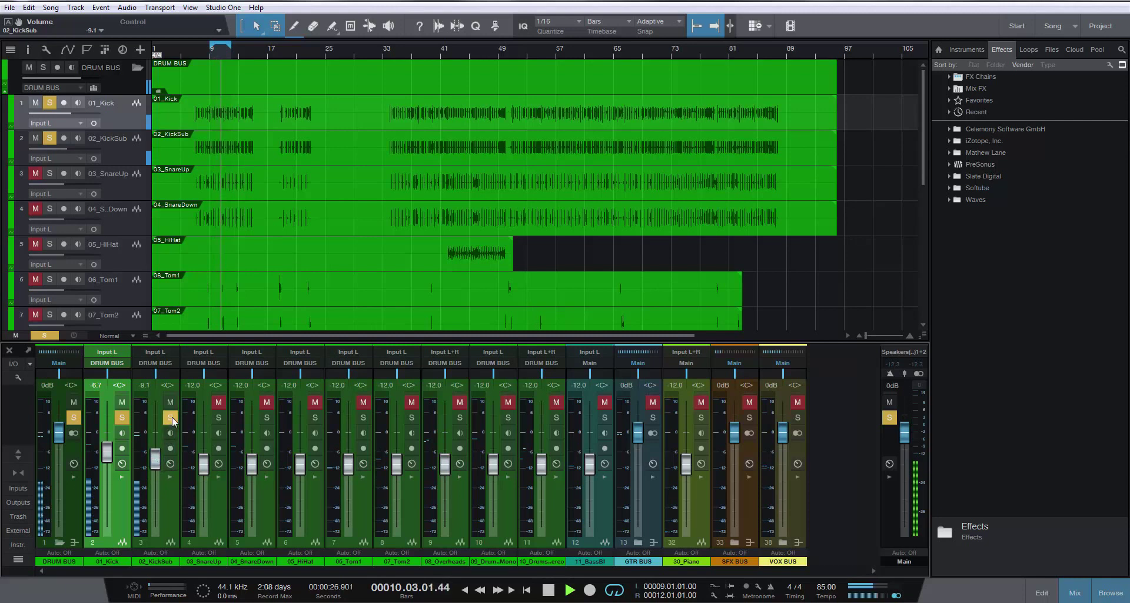
click(122, 418)
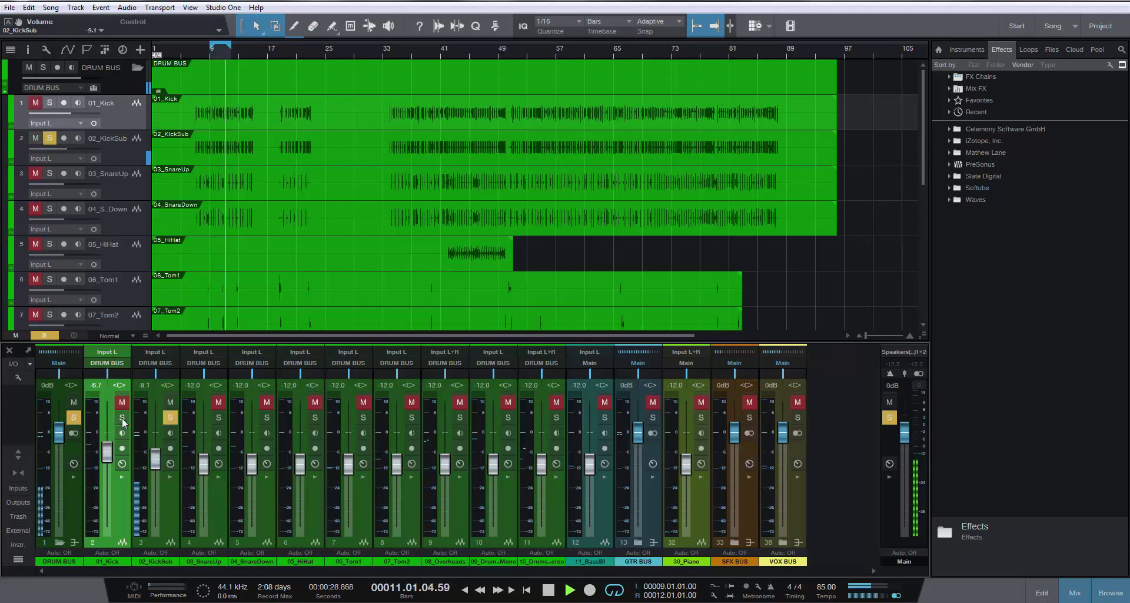
click(122, 417)
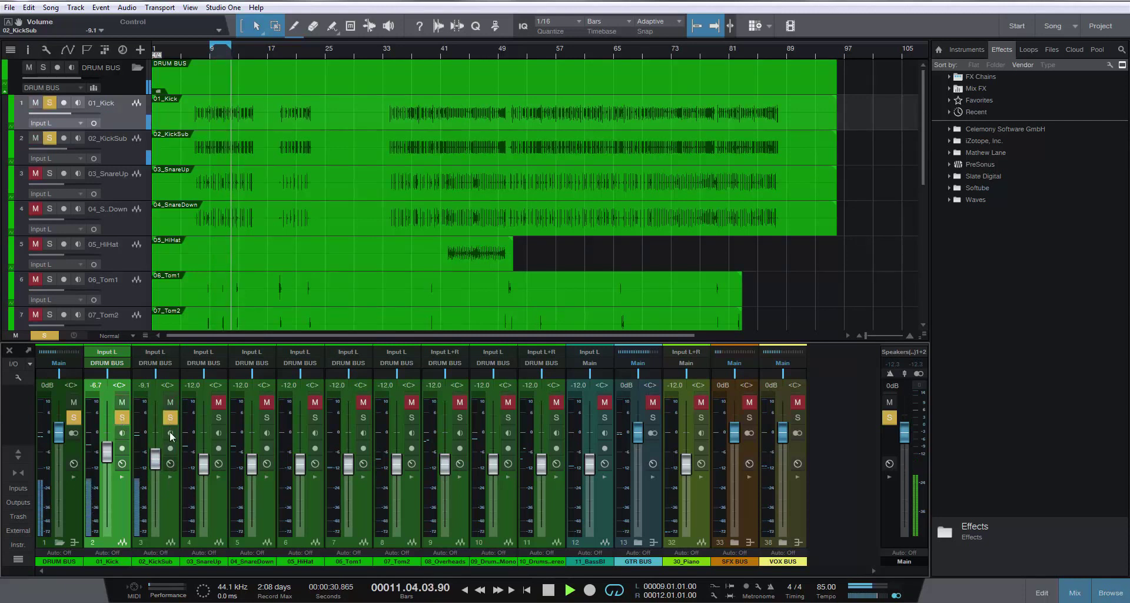
Expand the mixer console so the inserts and sends are shown above every channel
click(20, 455)
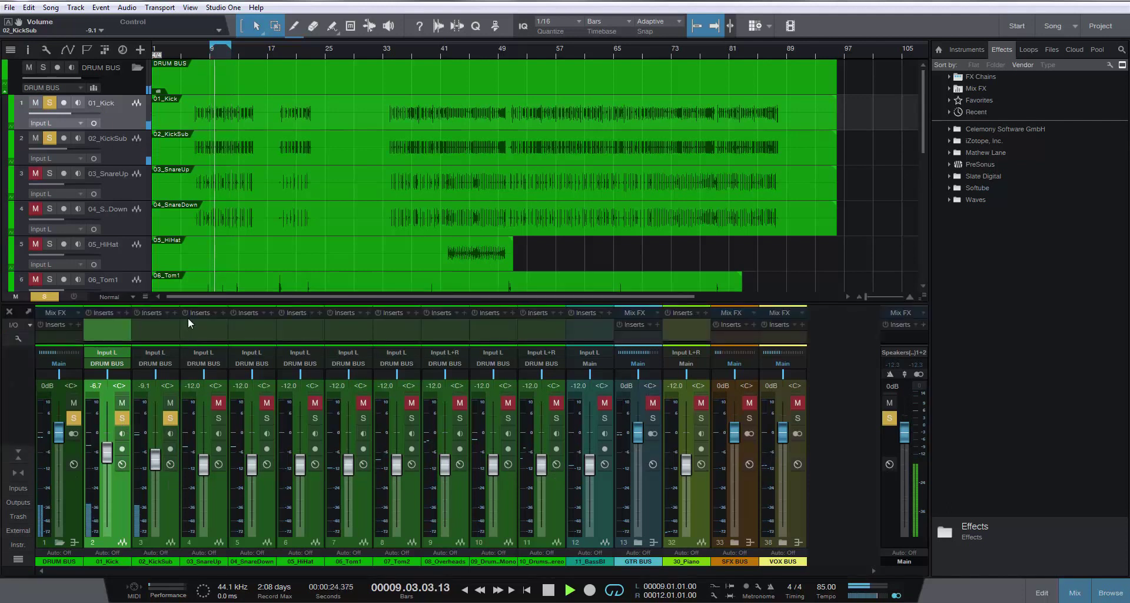
drag(190, 304, 197, 250)
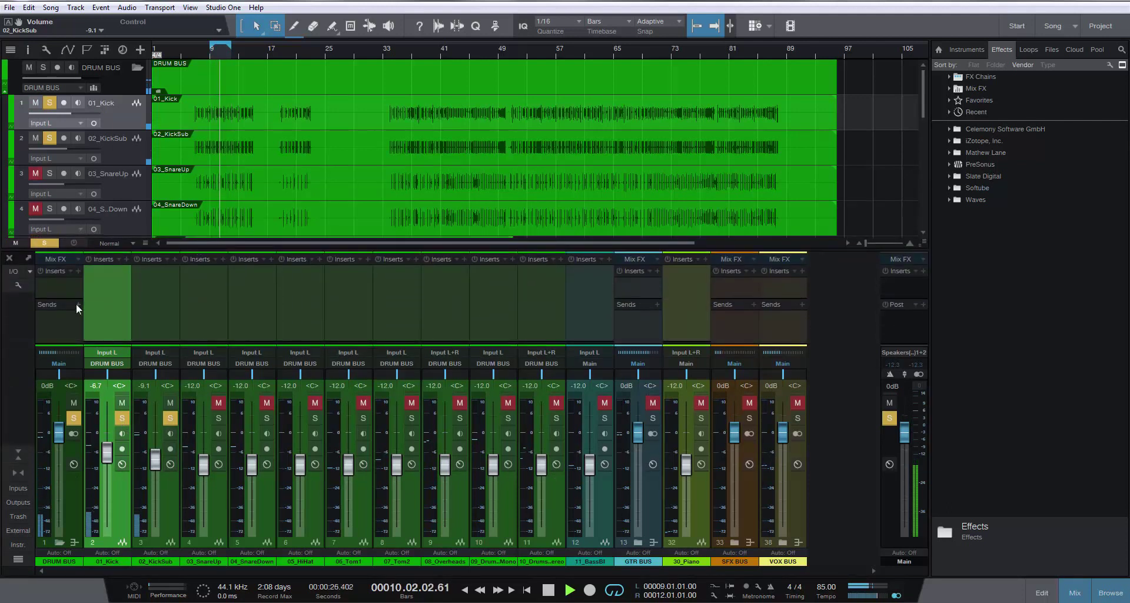
drag(73, 300, 74, 305)
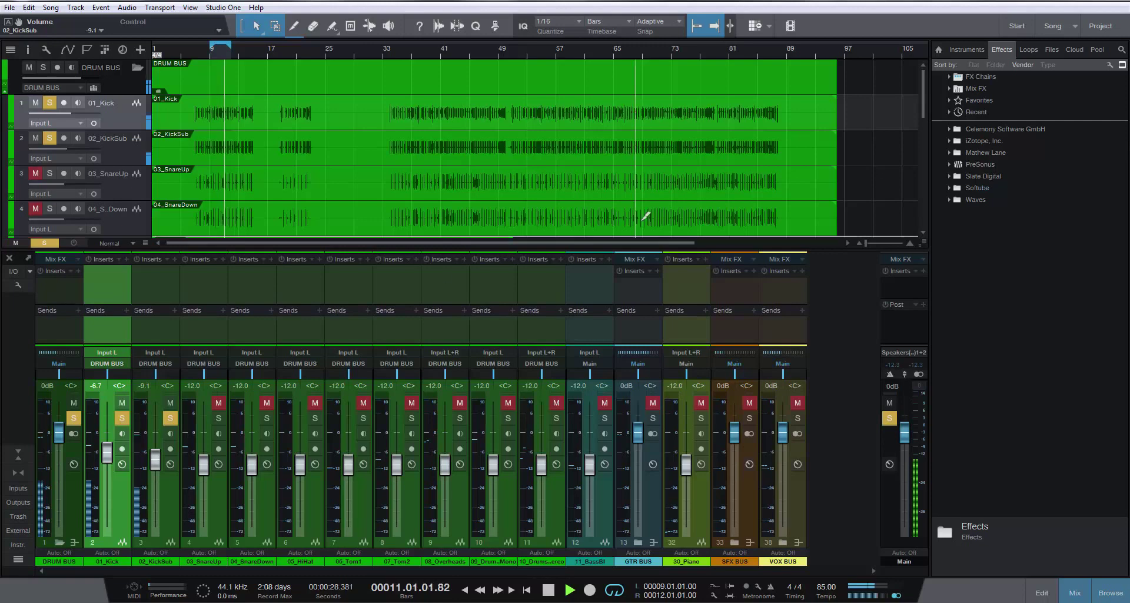
Add the favourite Pro EQ to 02_KickSub and enable its high cut at 206 Hz, pausing and resuming playback
click(950, 100)
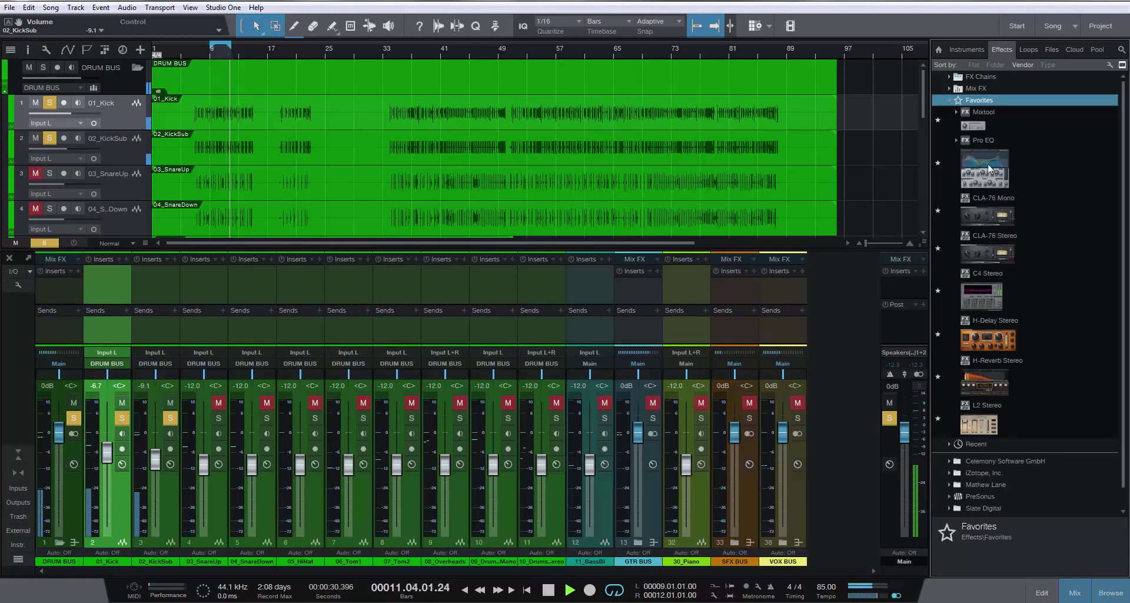
drag(989, 169, 167, 288)
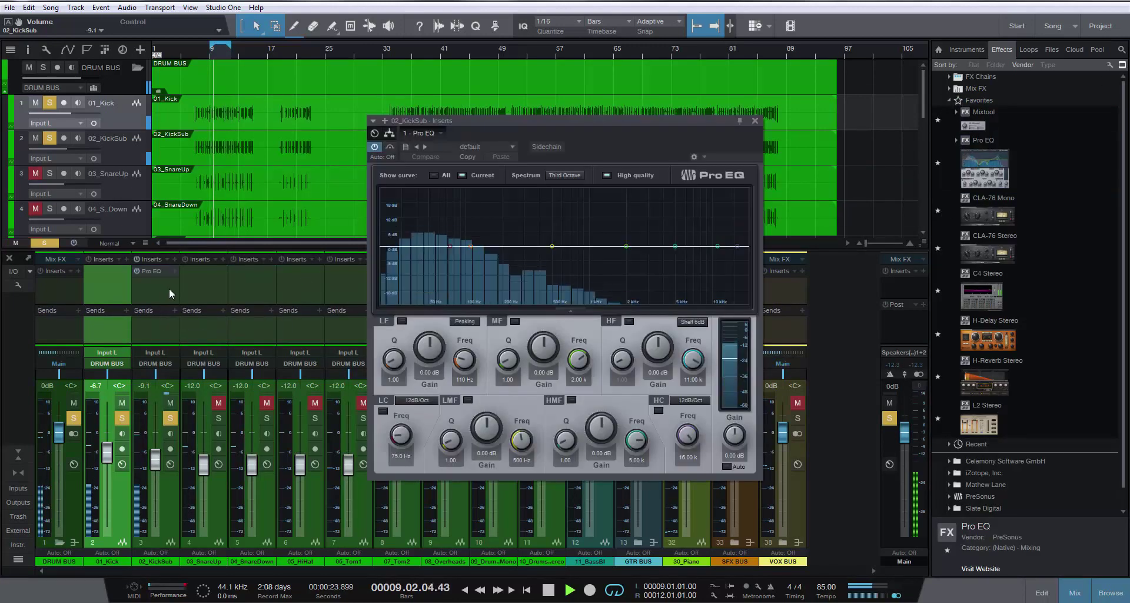
click(737, 248)
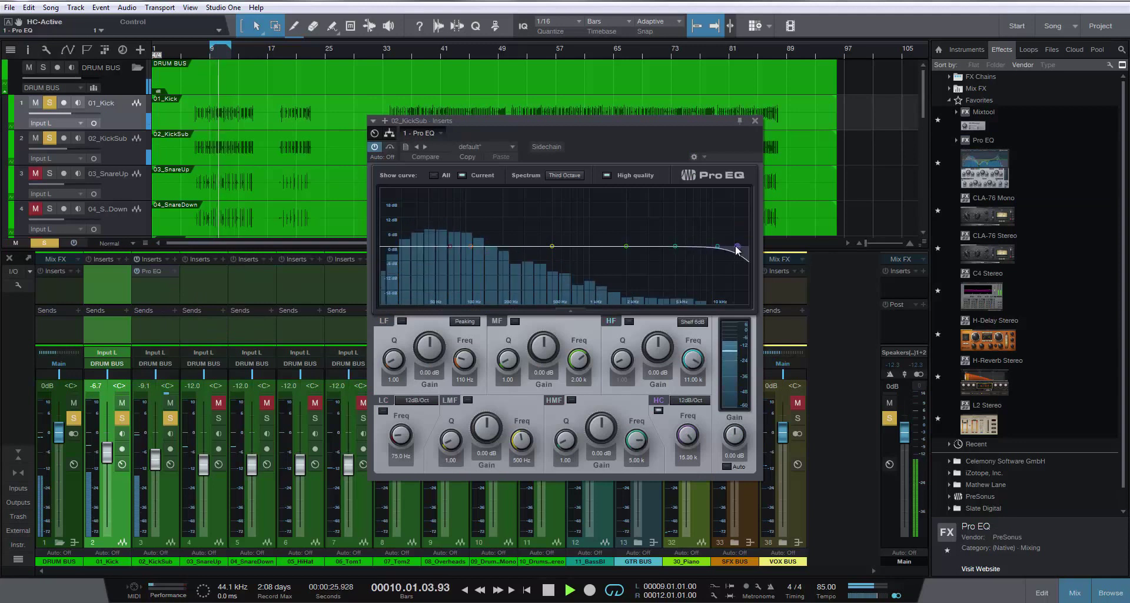
drag(738, 248, 504, 248)
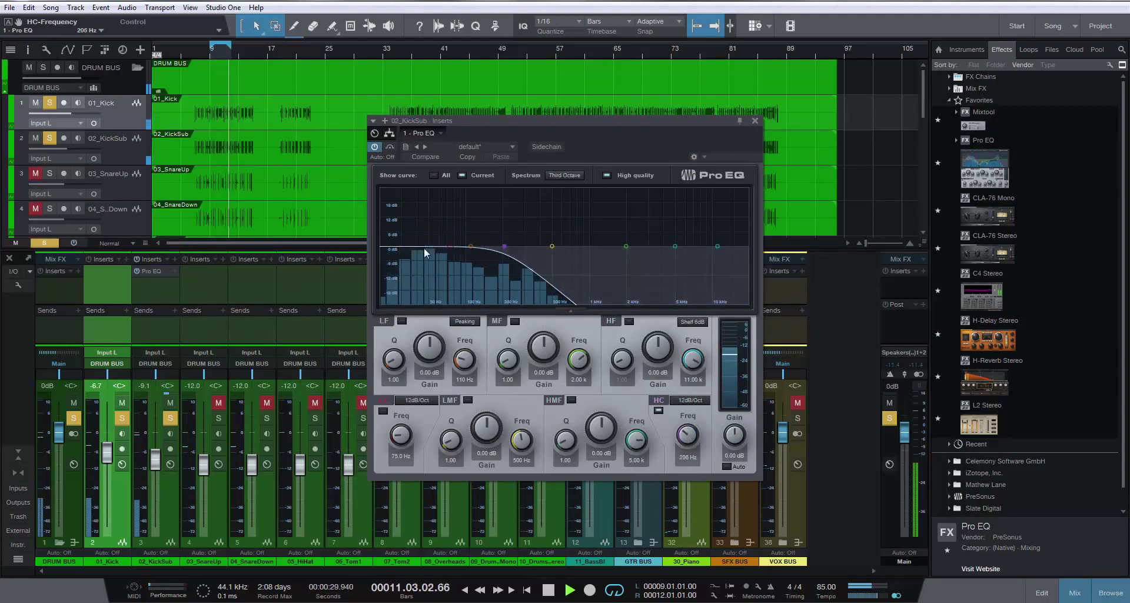
key(space)
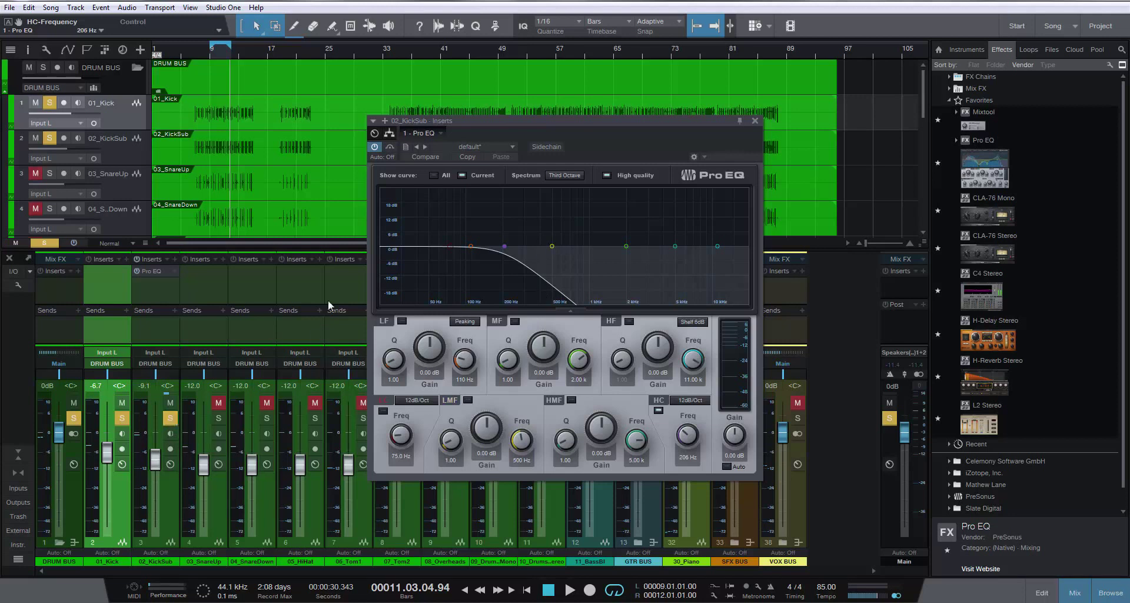
key(space)
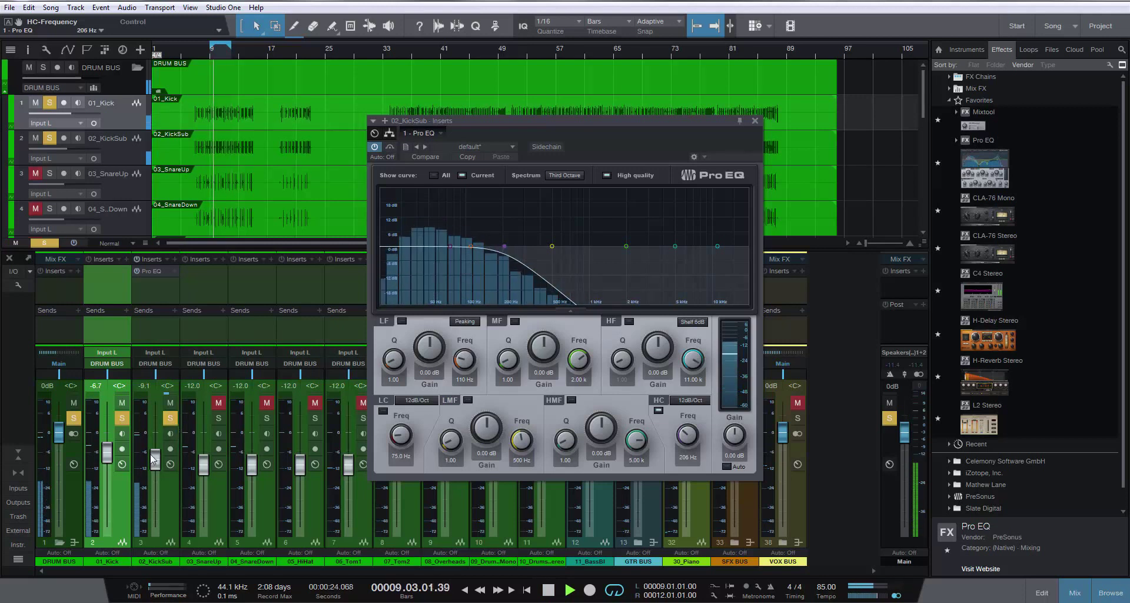
Remove 01_Kick from the solo and raise the high-cut frequency on 02_KickSub to 377 Hz
click(121, 418)
click(122, 403)
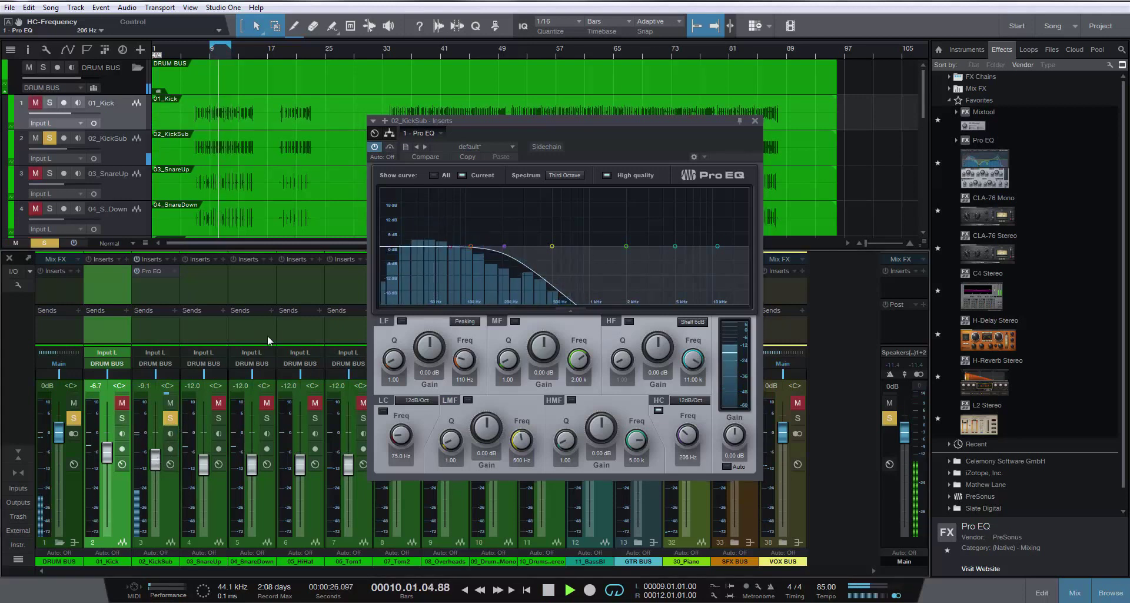
drag(511, 249, 538, 247)
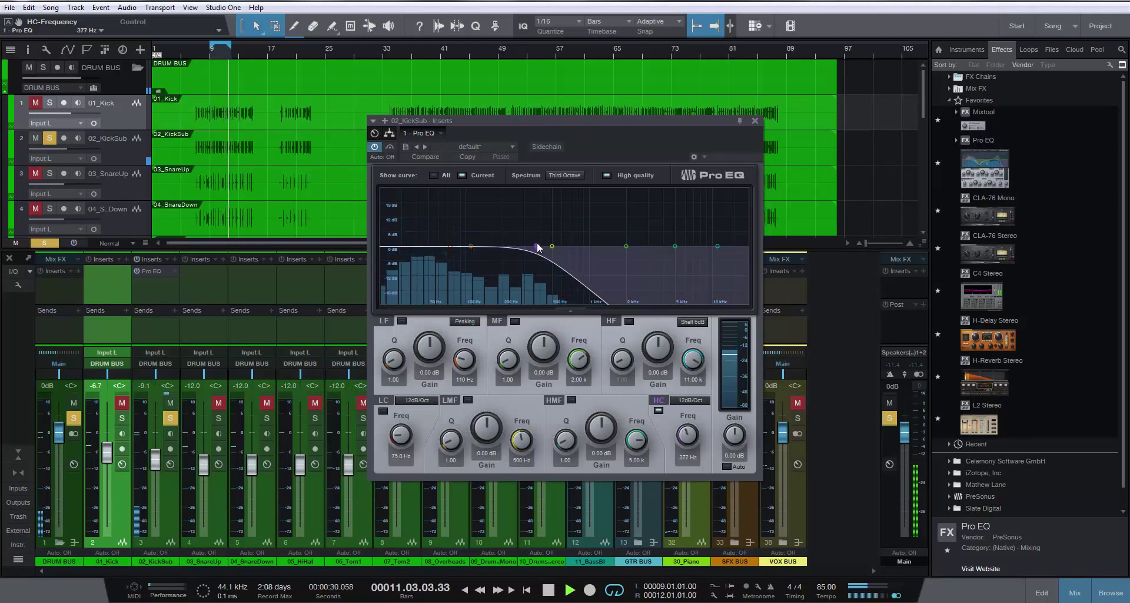
Solo only 01_Kick, copy the Pro EQ from 02_KickSub onto it, and open the copy
click(121, 418)
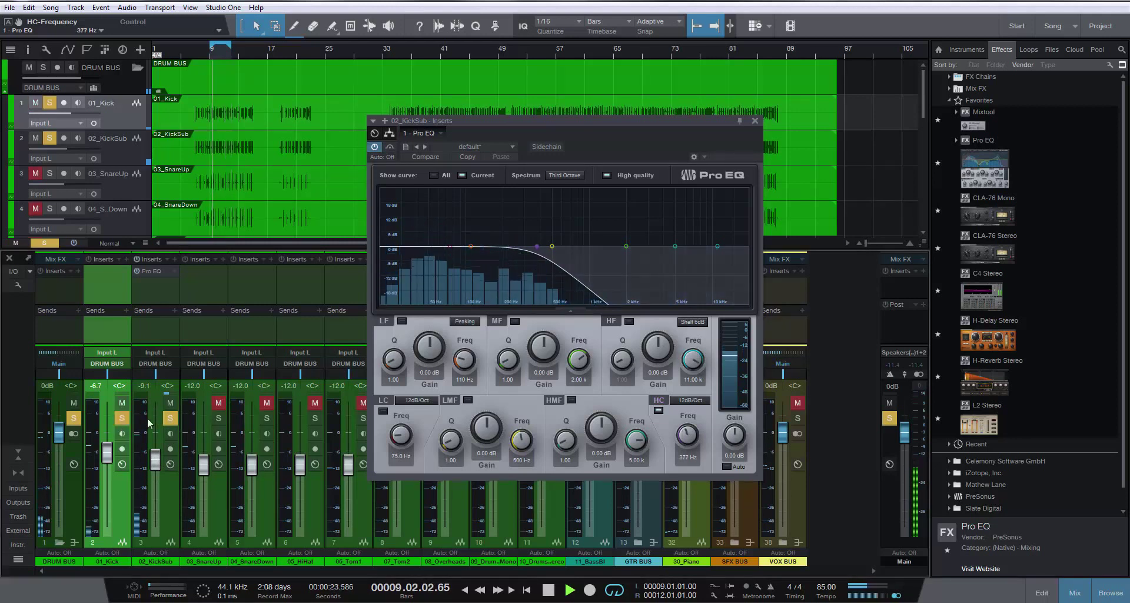
click(172, 418)
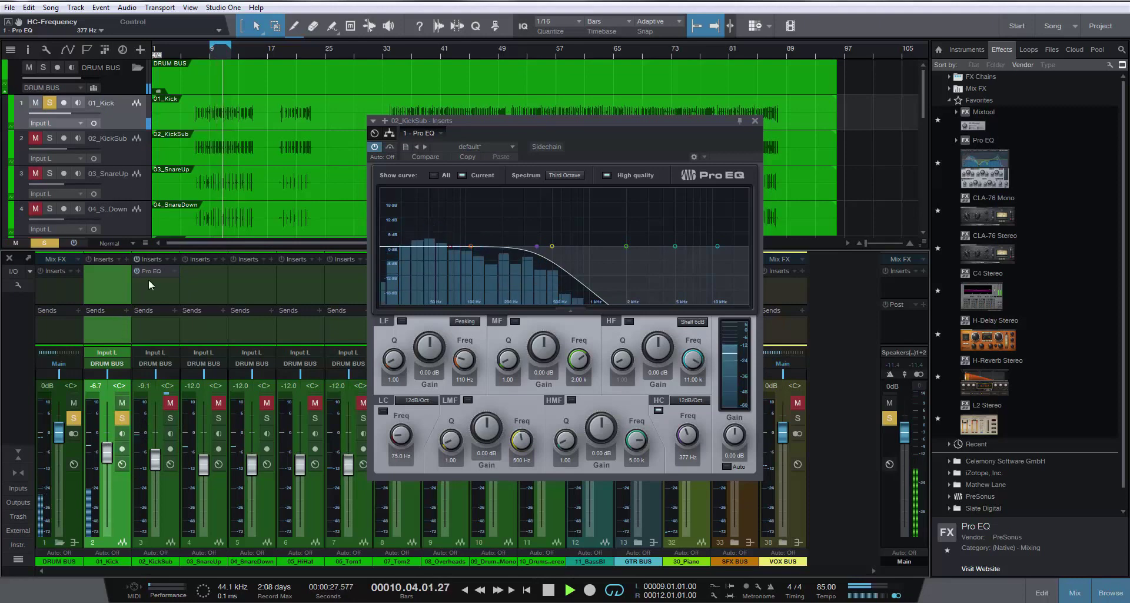
drag(148, 273, 108, 270)
click(109, 270)
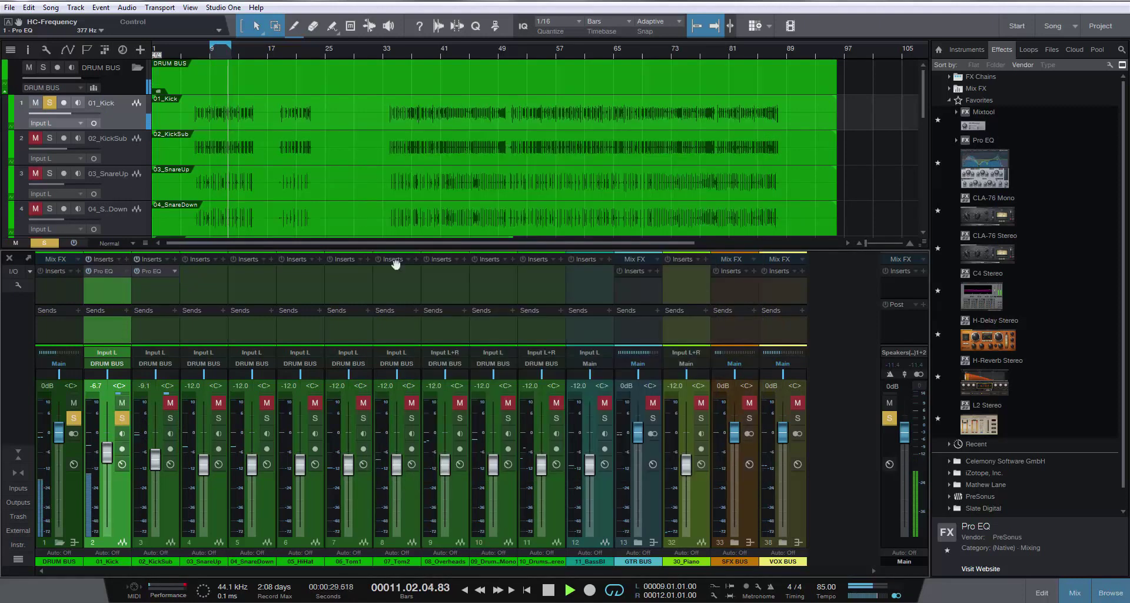
click(111, 270)
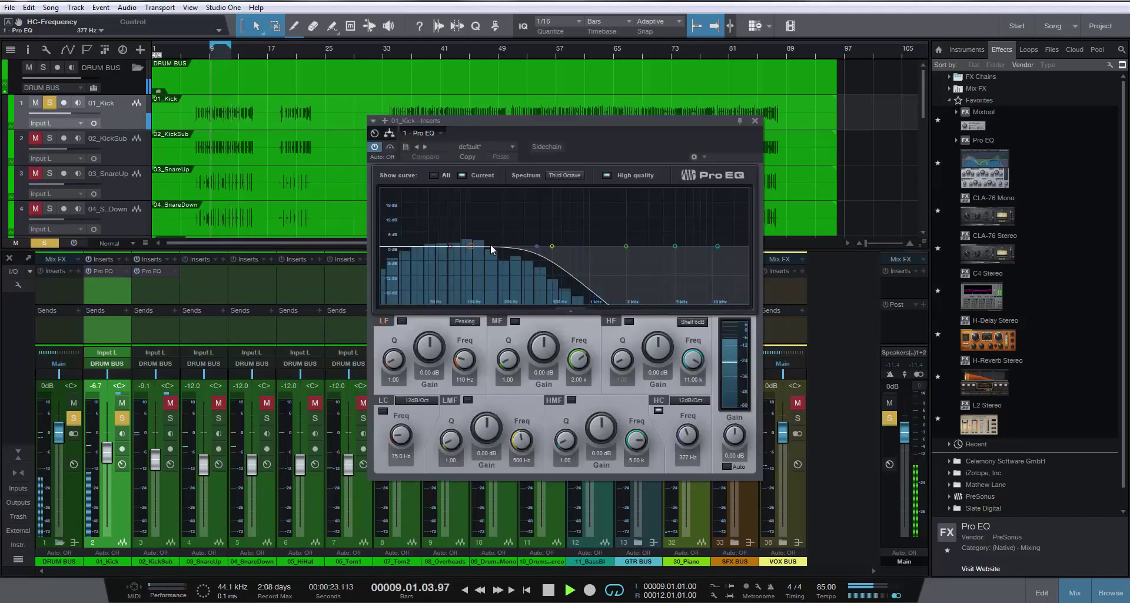
In the 01_Kick EQ, replace the high cut with a low cut at 259 Hz, and solo 02_KickSub alongside it
double_click(534, 247)
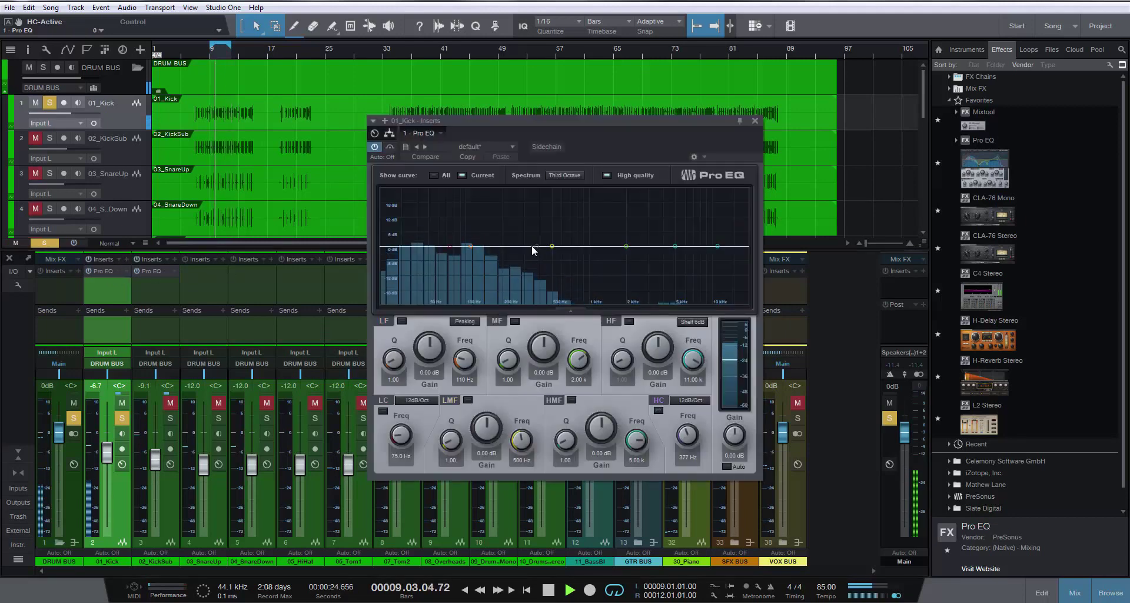
double_click(450, 246)
drag(450, 247, 496, 249)
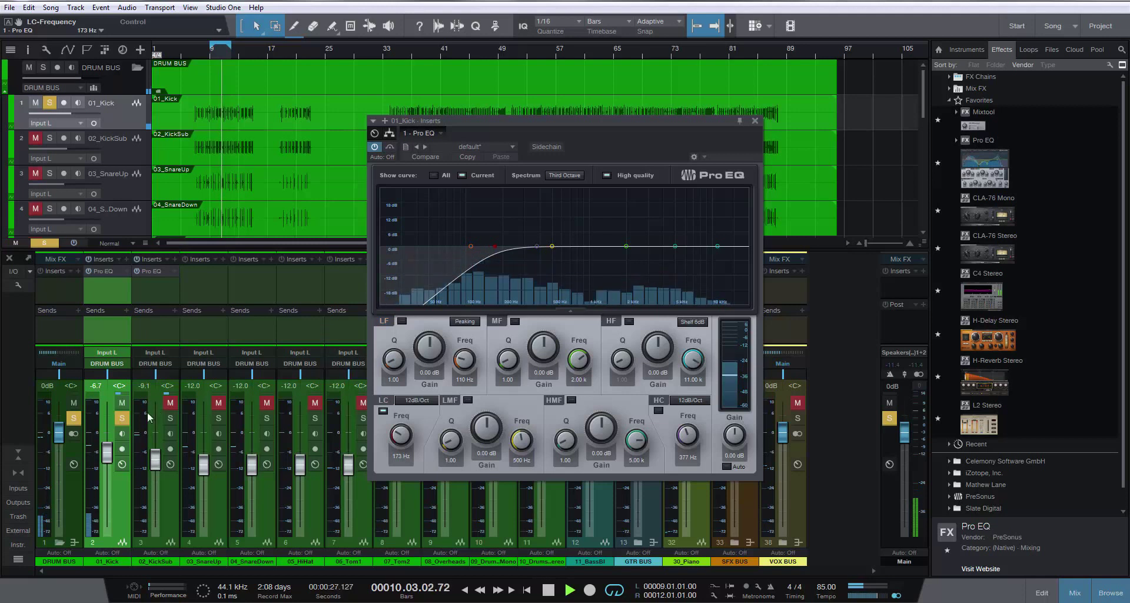
click(170, 418)
drag(495, 246, 519, 246)
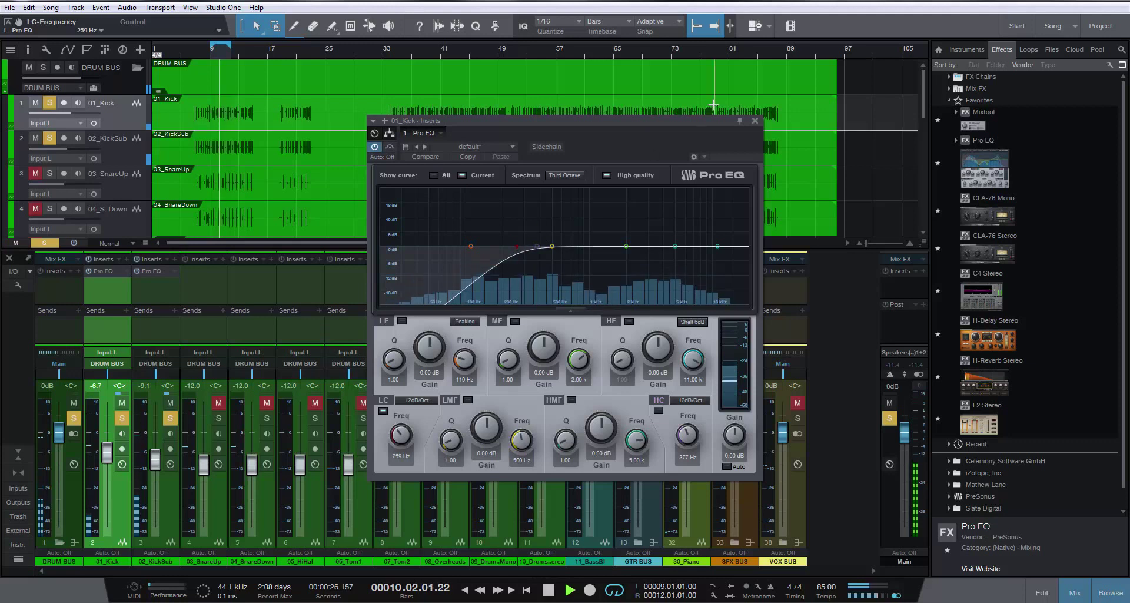
View the 02_KickSub EQ and compare the filtered kicks individually and together using solo
click(151, 272)
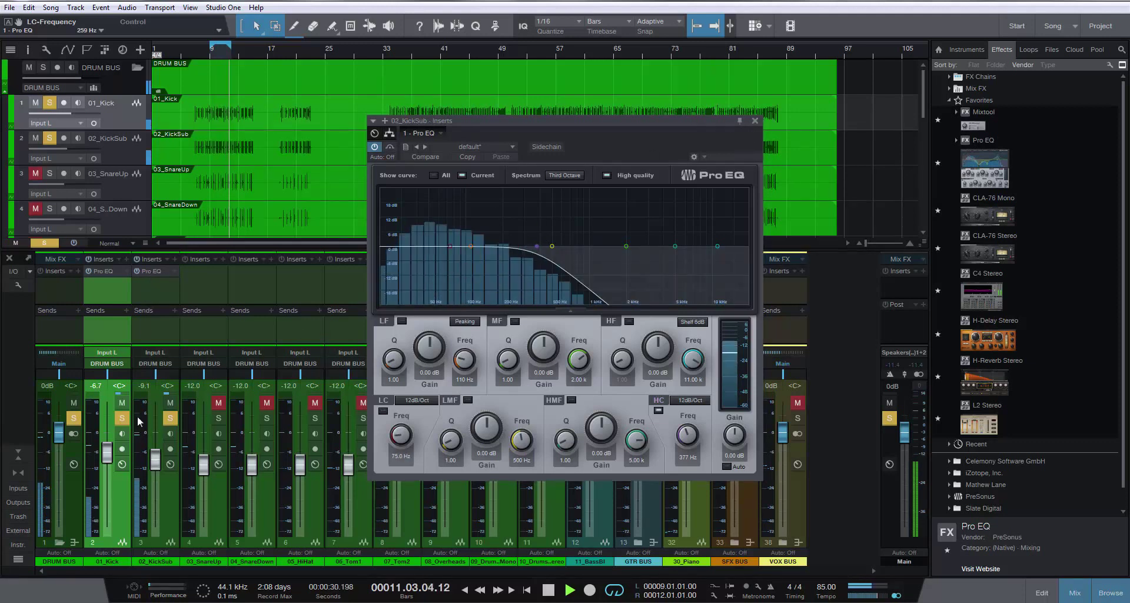
click(169, 419)
click(122, 420)
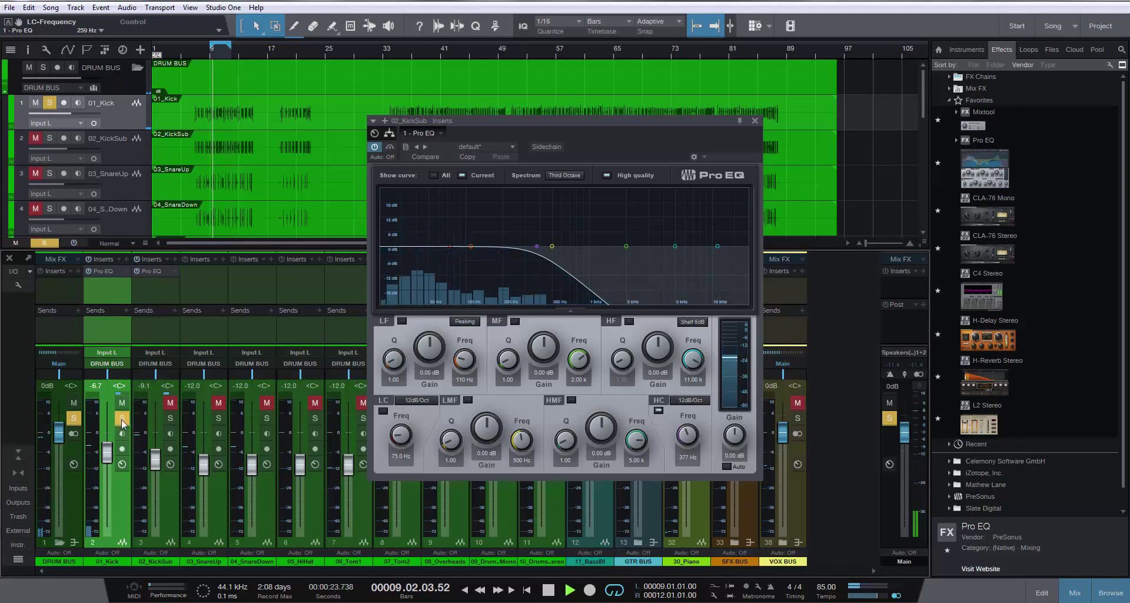
click(171, 418)
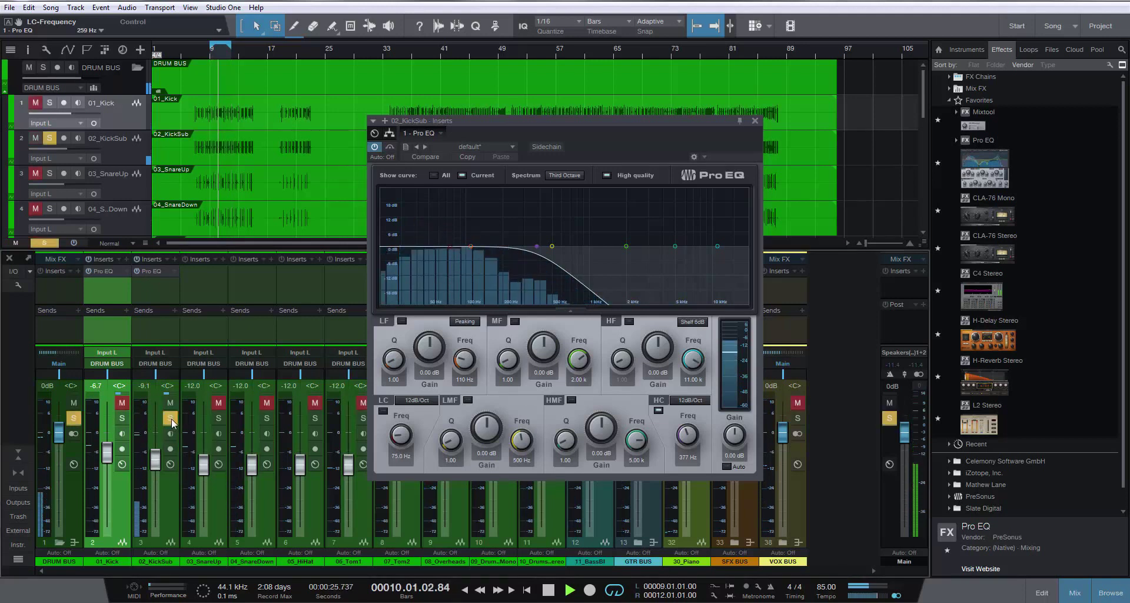
click(124, 418)
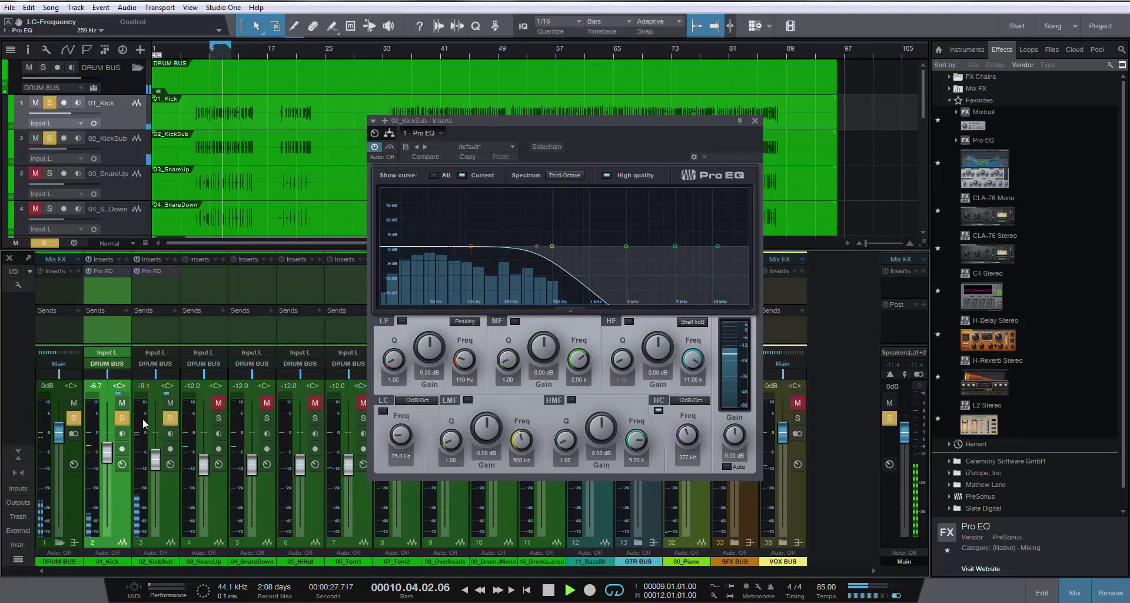
Add 03_SnareUp to the solo, close the EQ window, and extend the loop to bar 15
click(218, 419)
click(756, 120)
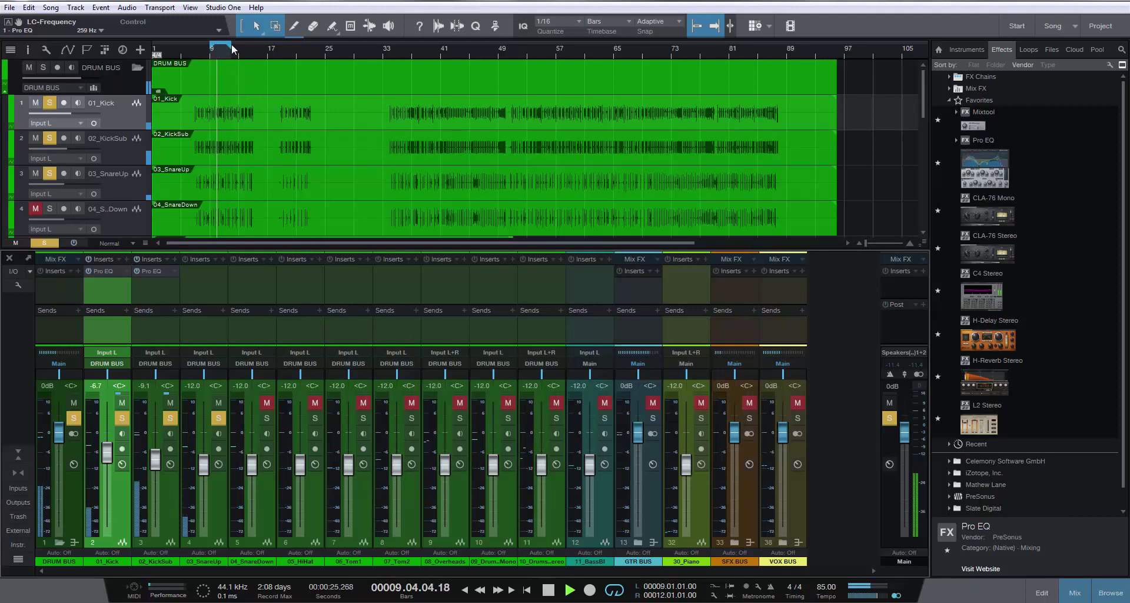
drag(231, 43, 253, 46)
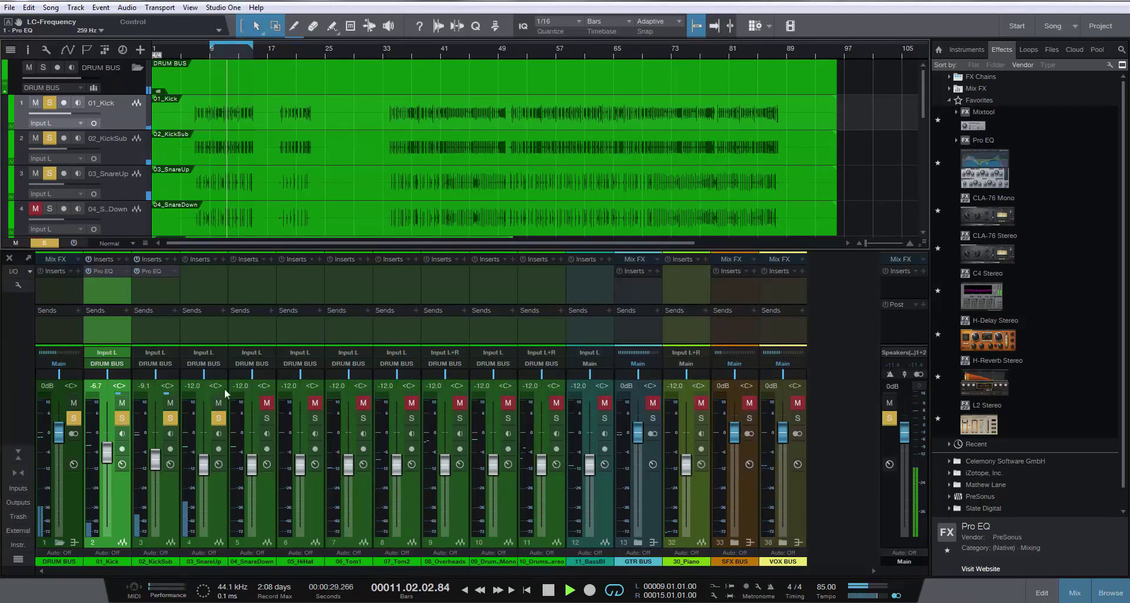
Solo the two snare channels without the kicks, and set 04_SnareDown to -7.4 dB and 03_SnareUp to -11.7 dB
click(266, 402)
click(266, 418)
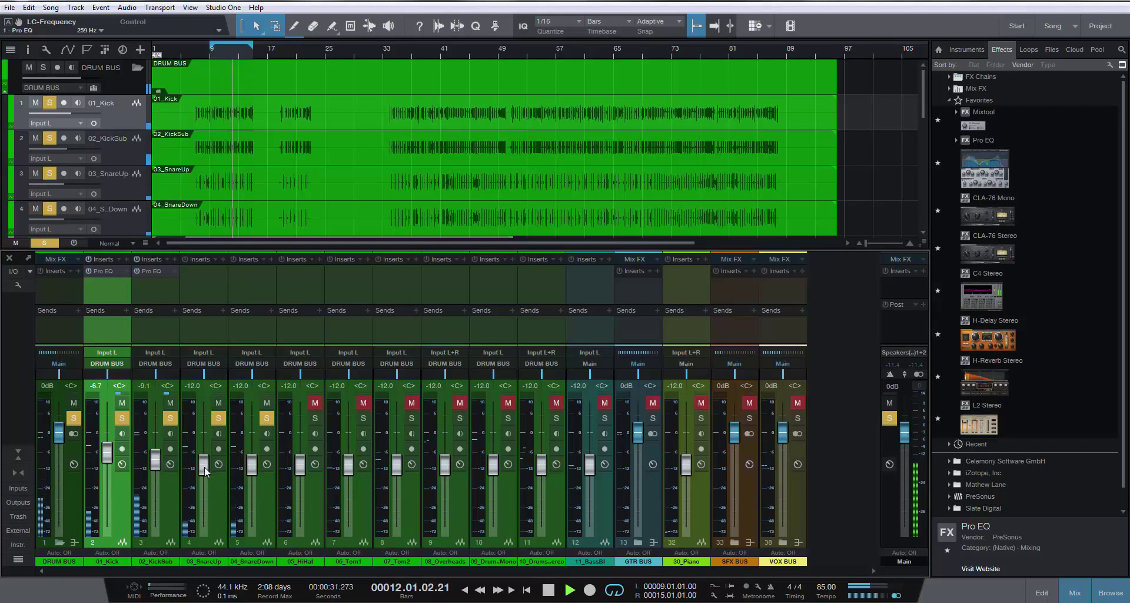
click(219, 418)
click(171, 419)
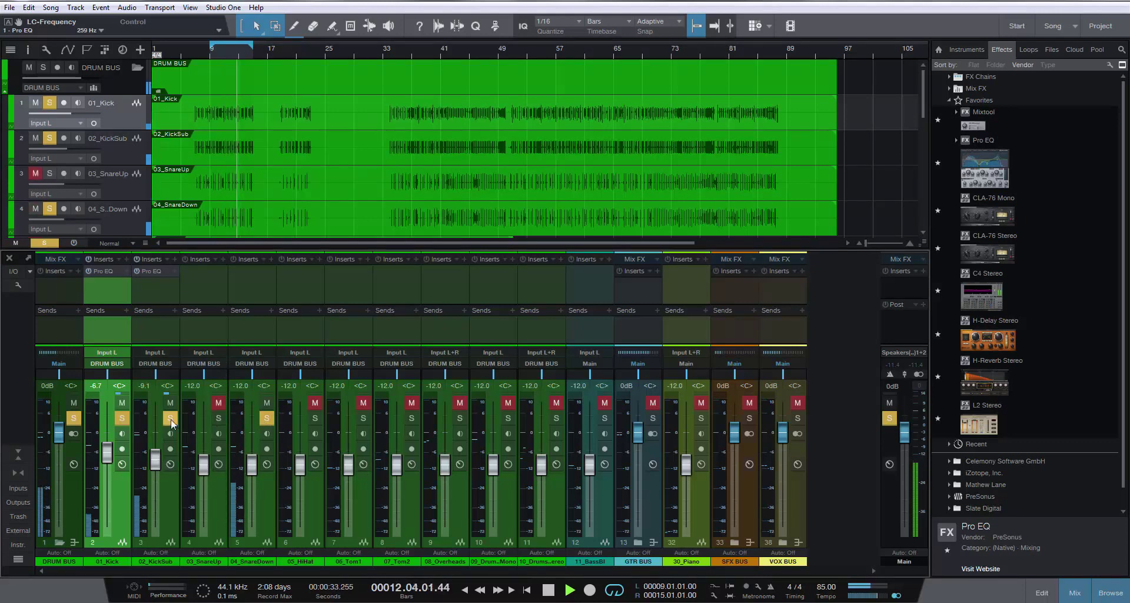
click(125, 417)
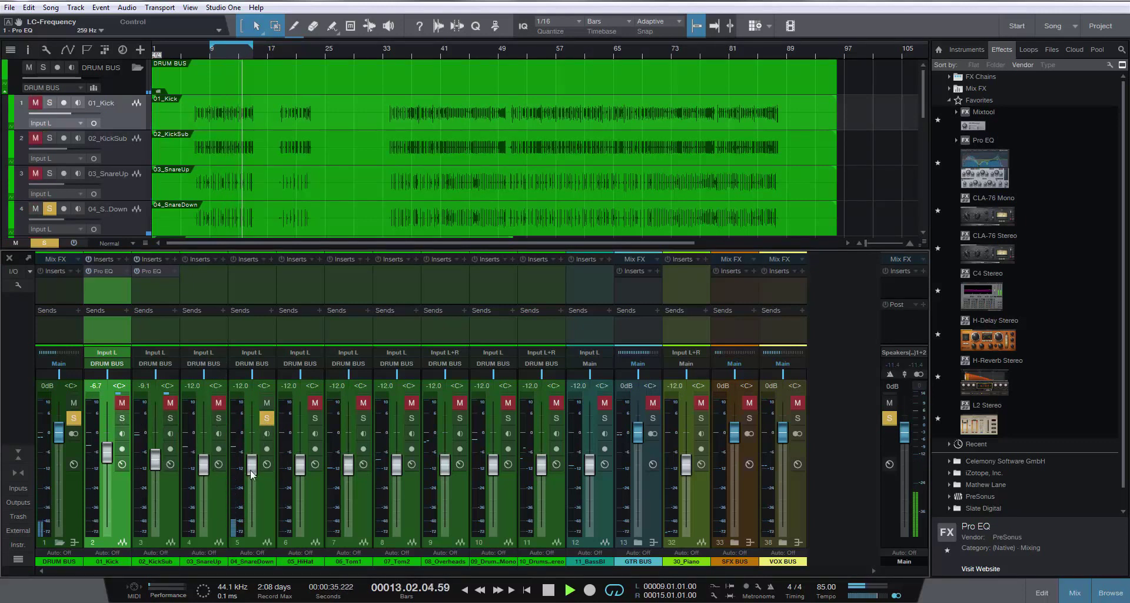
drag(252, 469, 206, 472)
click(219, 418)
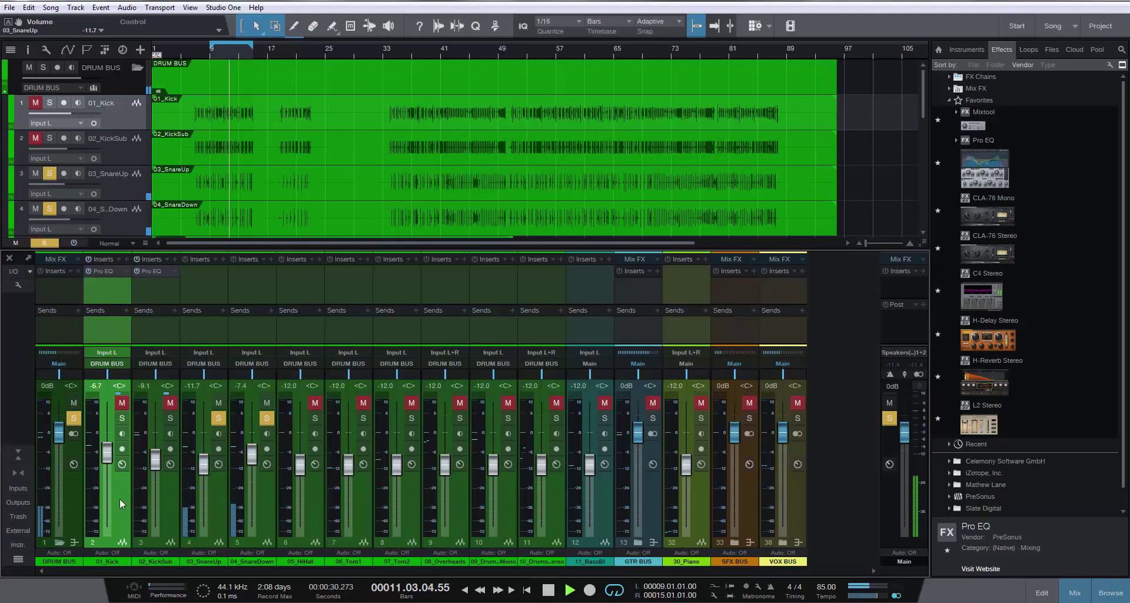
Group 01_Kick and 02_KickSub with only the kicks soloed, and lower them together to -6.8 dB and -9.2 dB
click(168, 498)
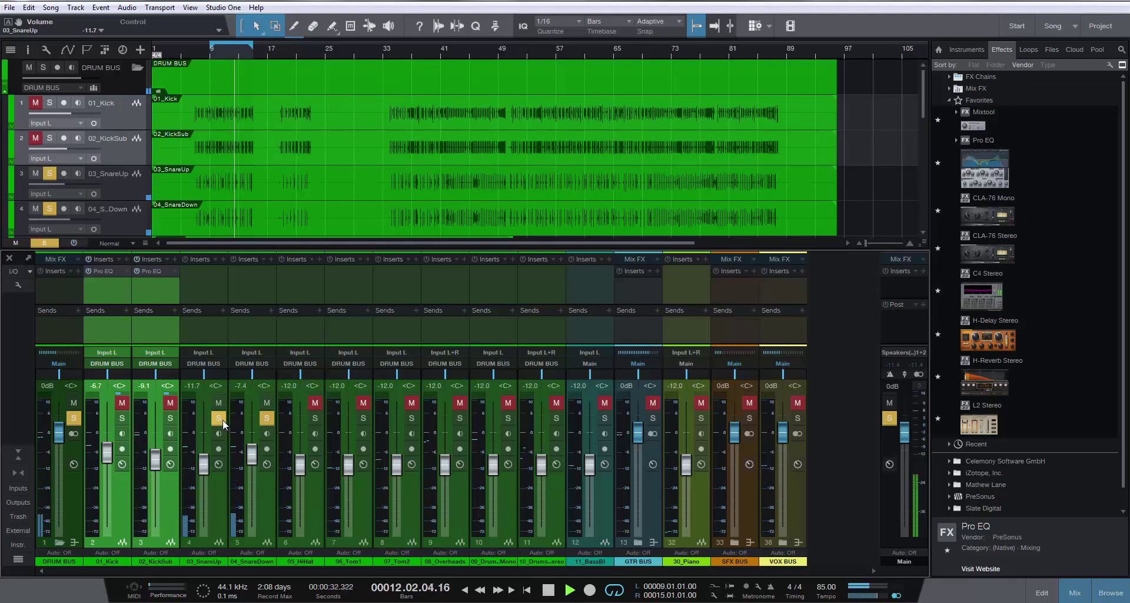
click(122, 418)
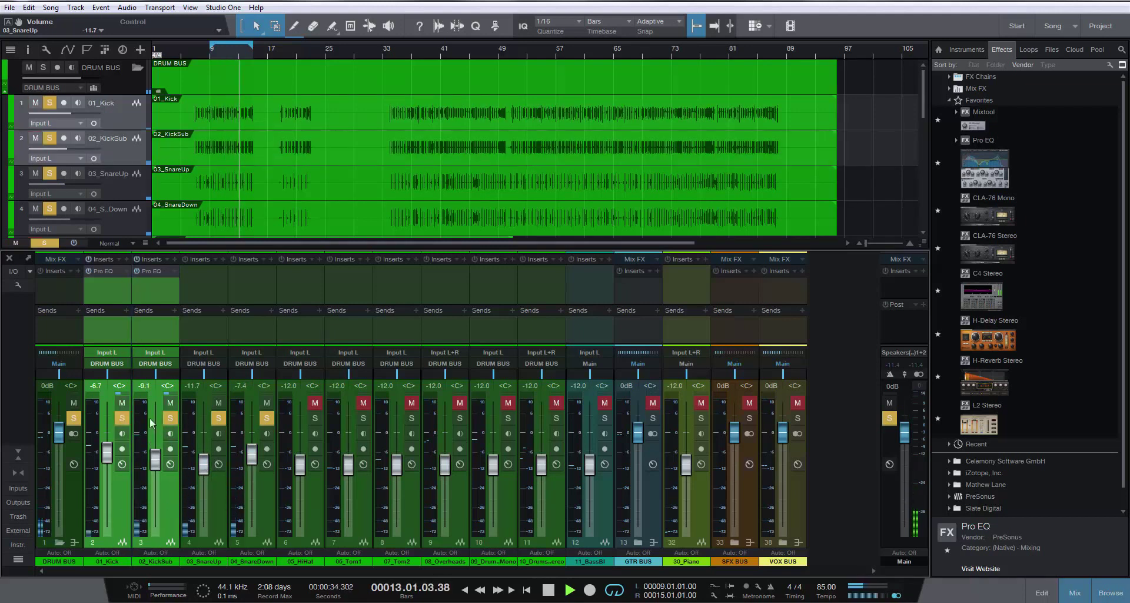
click(219, 418)
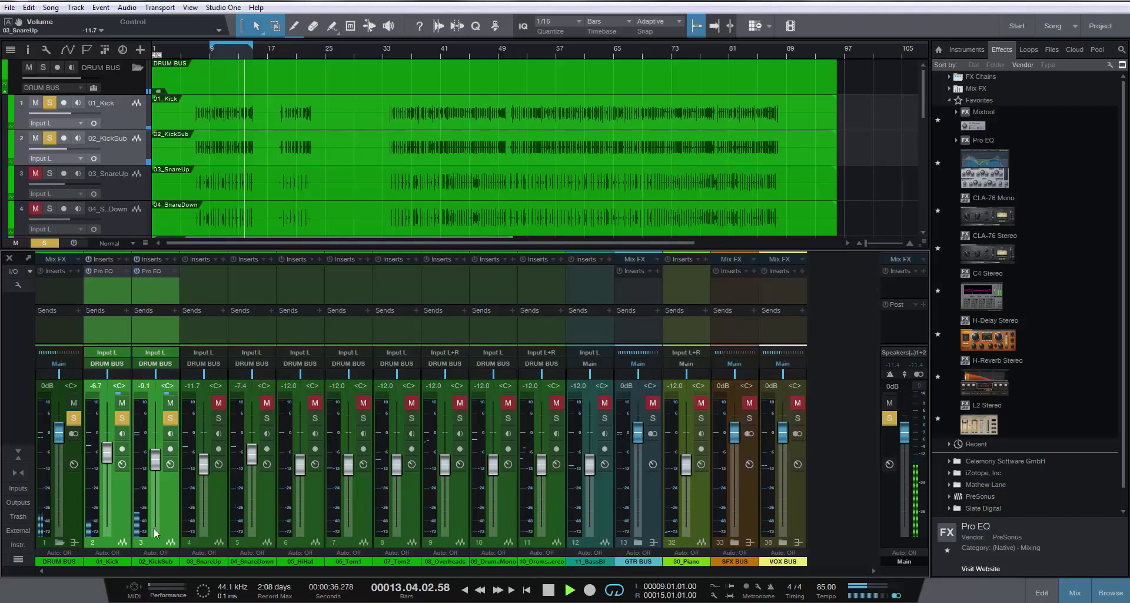
right_click(164, 500)
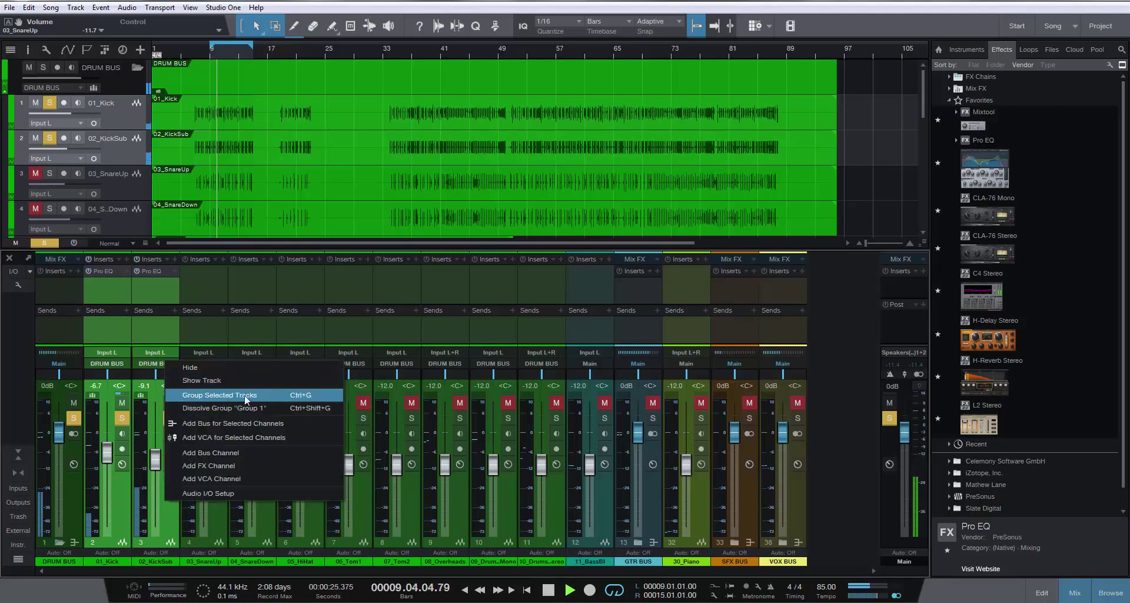
click(163, 486)
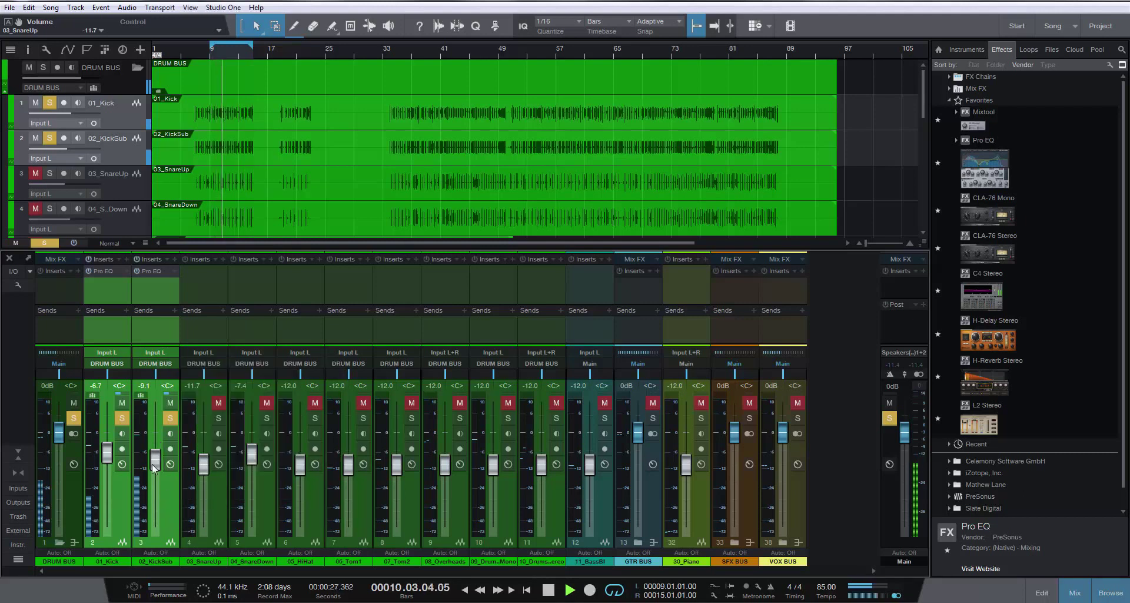
drag(153, 460, 154, 463)
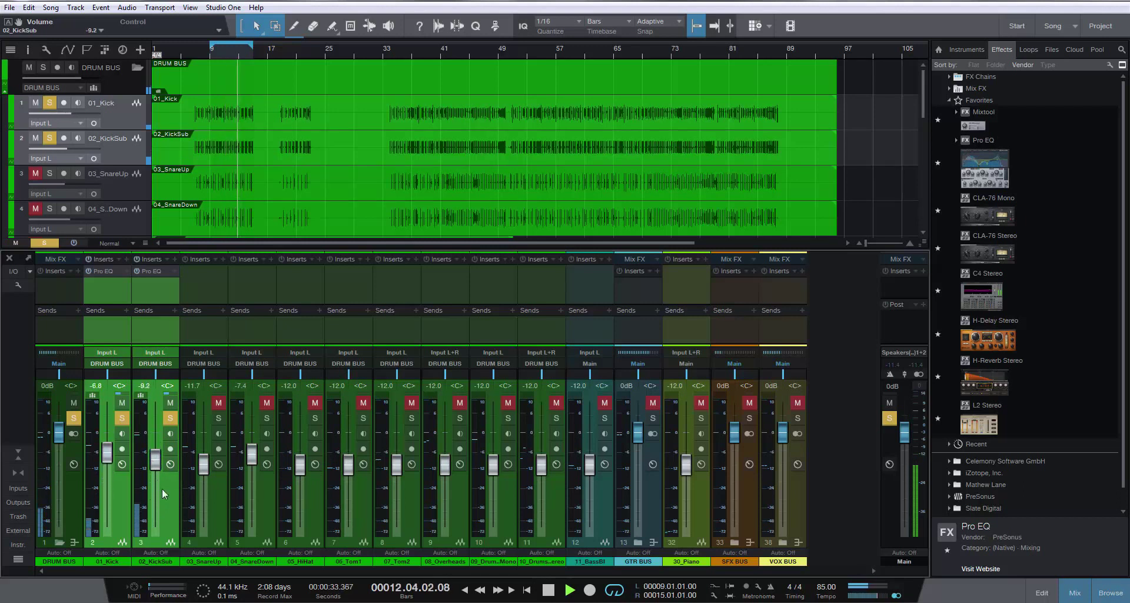
Switch the solo from the kick group to 03_SnareUp and 04_SnareDown
click(218, 418)
click(267, 418)
click(174, 418)
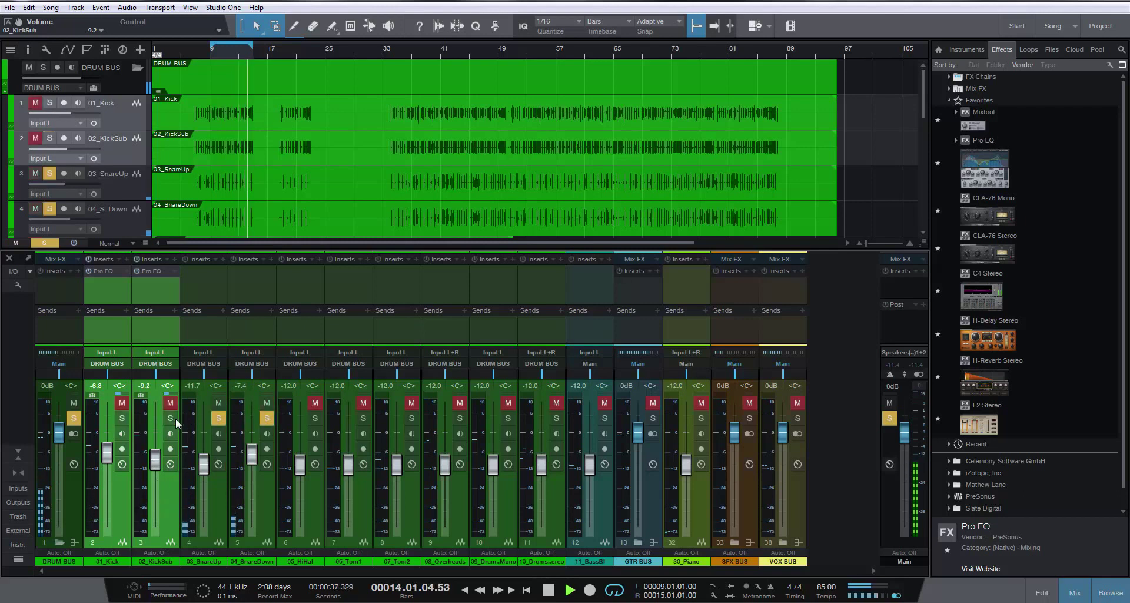
Raise 03_SnareUp to -10.5 dB, group it with 04_SnareDown, and lower the pair together to -11.1 dB and -8.0 dB
mouse_move(204, 464)
mouse_down()
mouse_move(206, 440)
mouse_move(202, 492)
mouse_move(207, 448)
mouse_move(204, 468)
mouse_up()
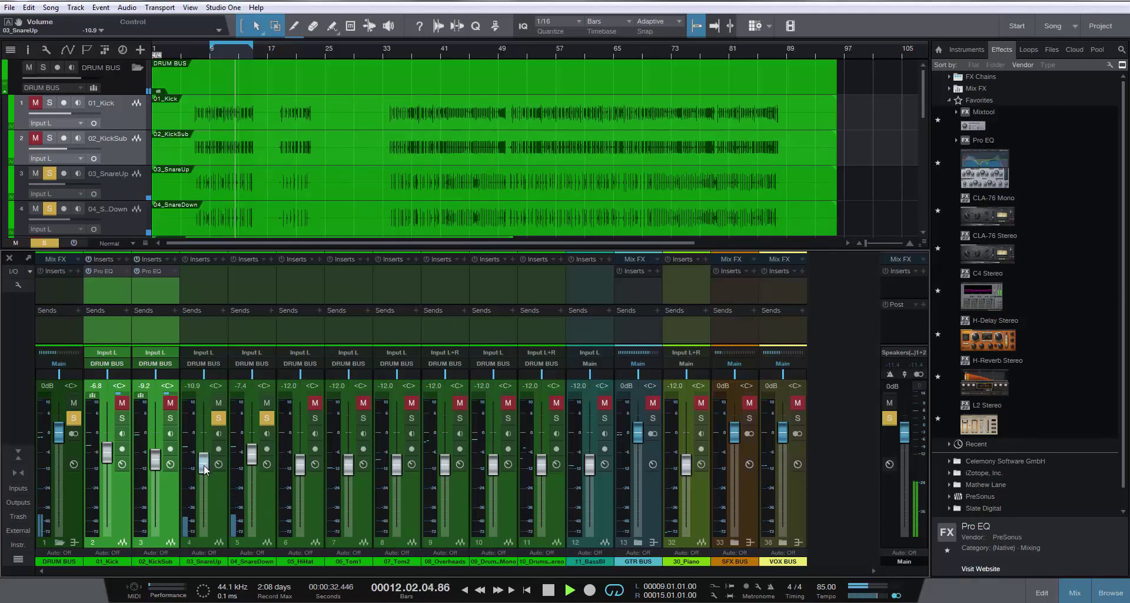
click(217, 486)
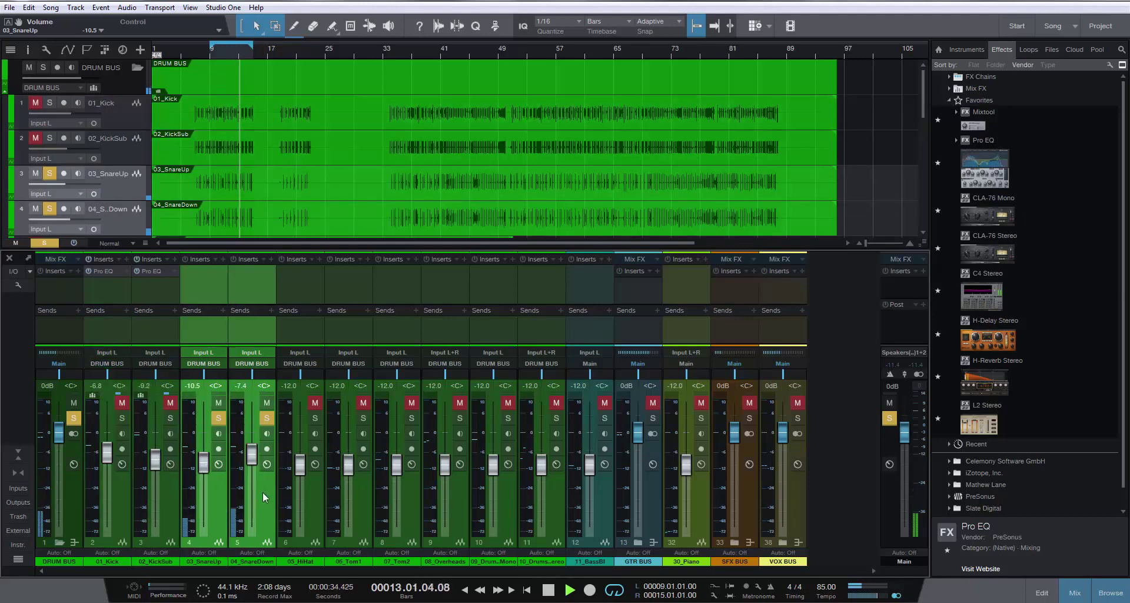
shift+click(262, 492)
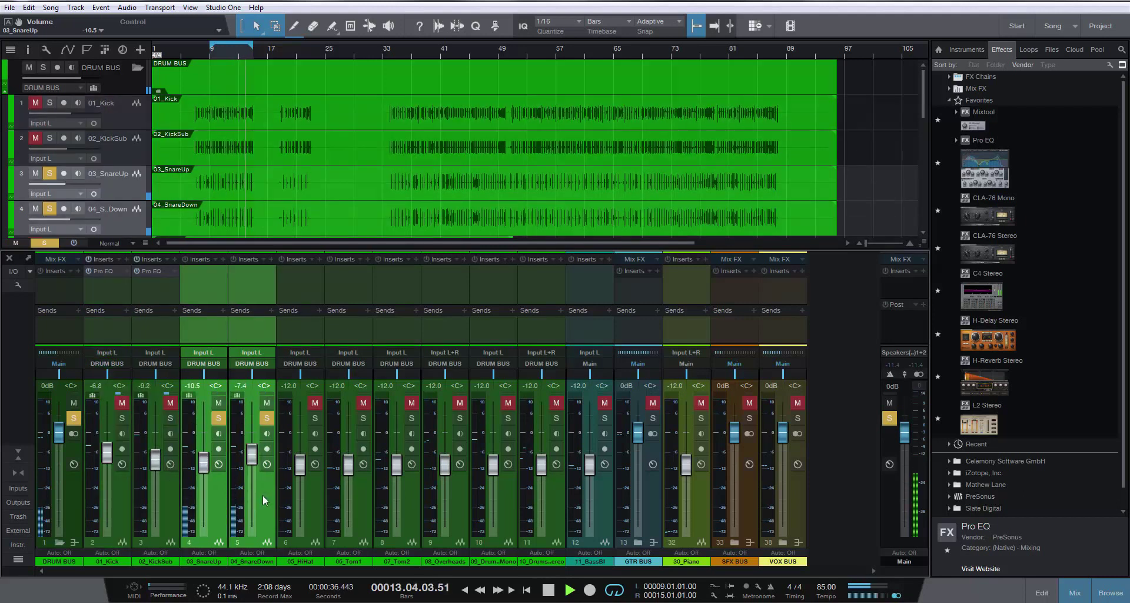
drag(253, 454, 253, 456)
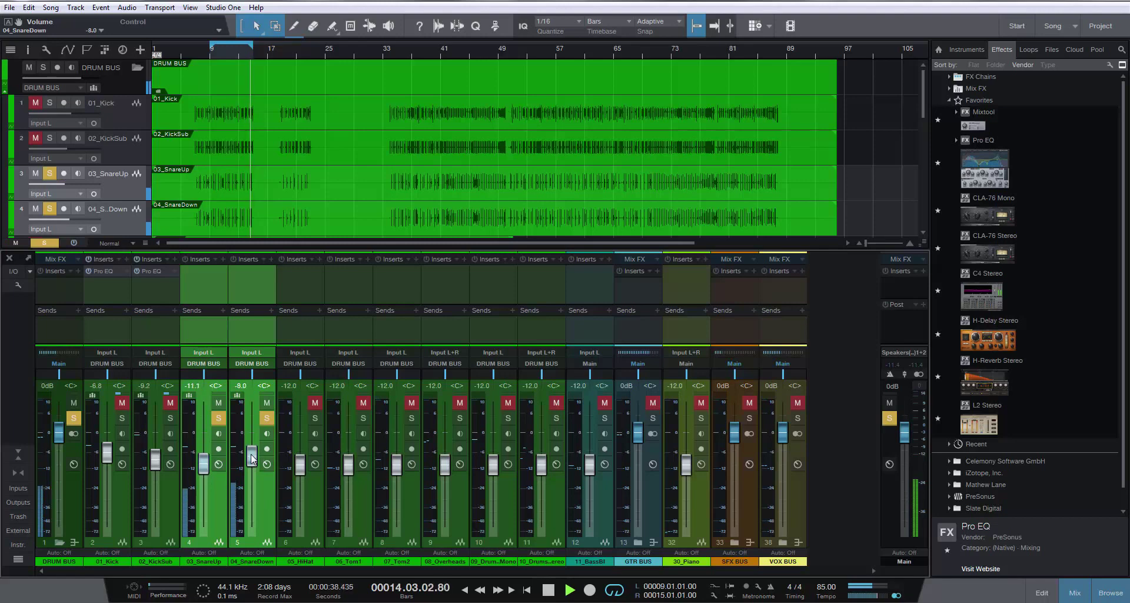
Switch the solo from the snares to 05_HiHat alone and play its section from around bar 43
click(315, 418)
click(267, 417)
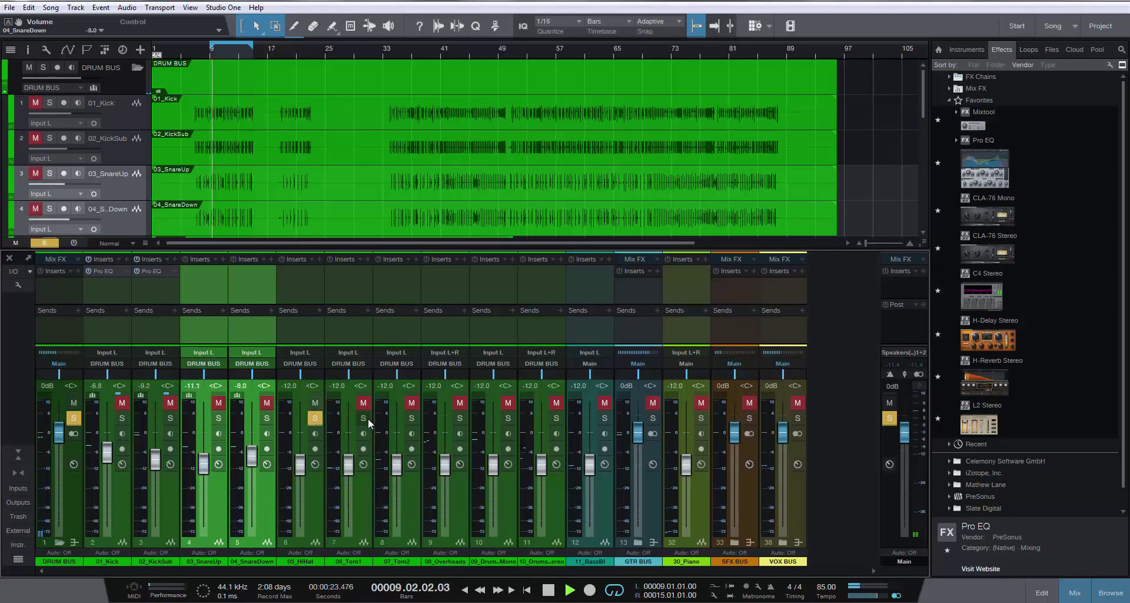
click(363, 418)
click(307, 499)
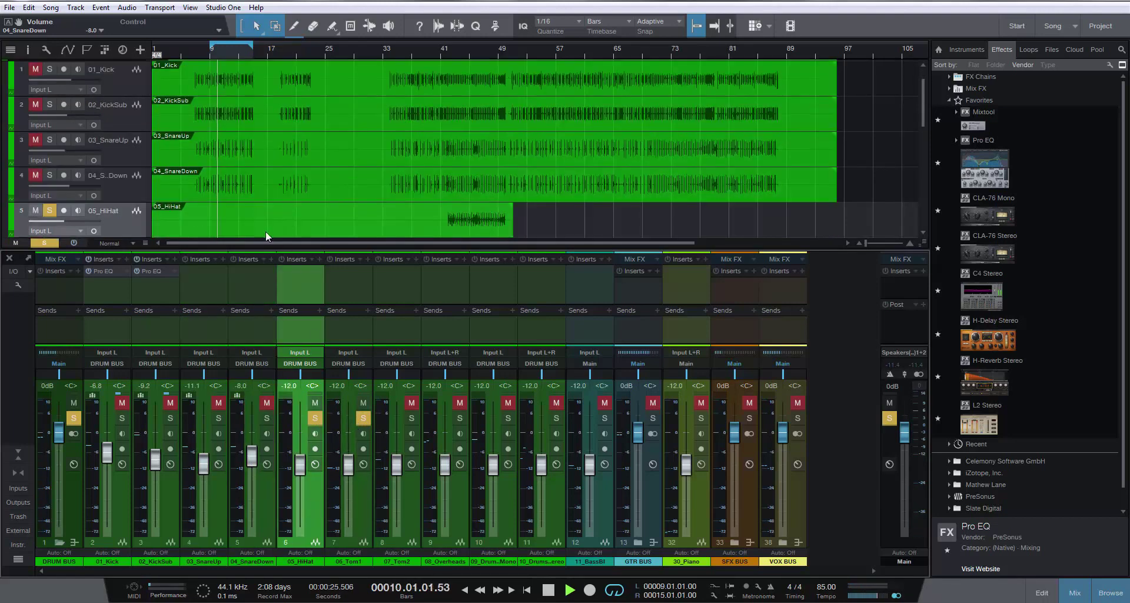
click(455, 51)
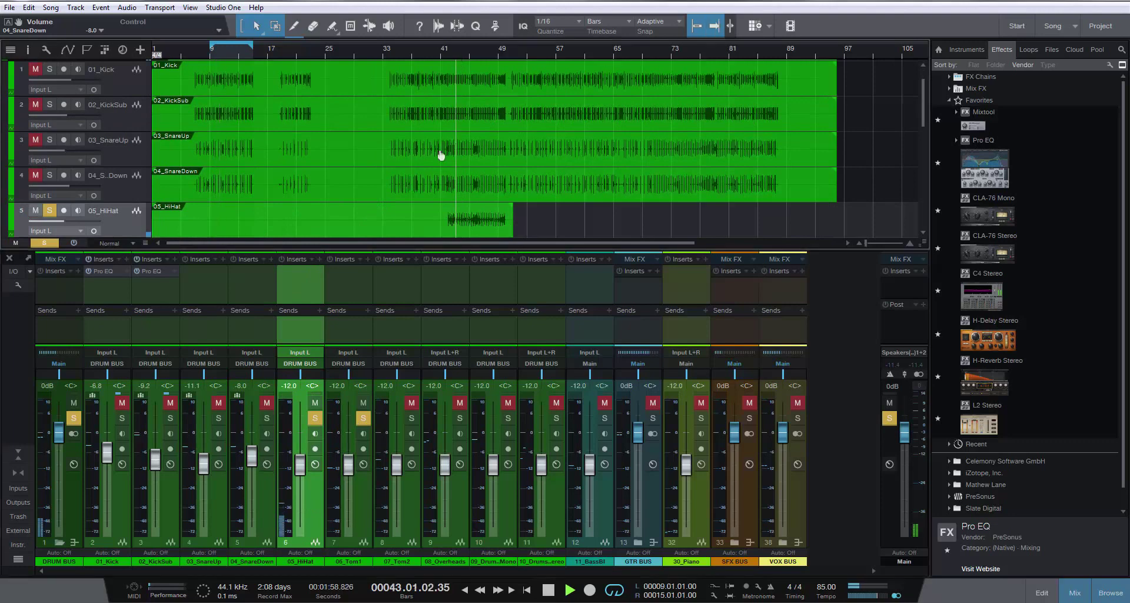
click(362, 418)
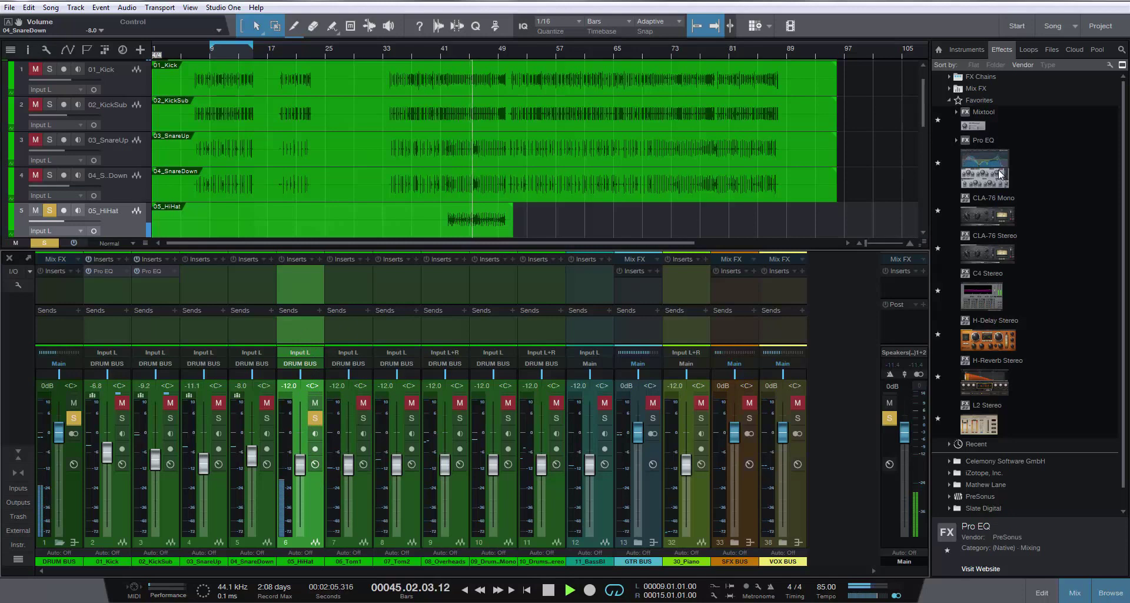
Insert Pro EQ on 05_HiHat with the low cut at 971 Hz, stop playback, and close the EQ window
drag(985, 170, 311, 288)
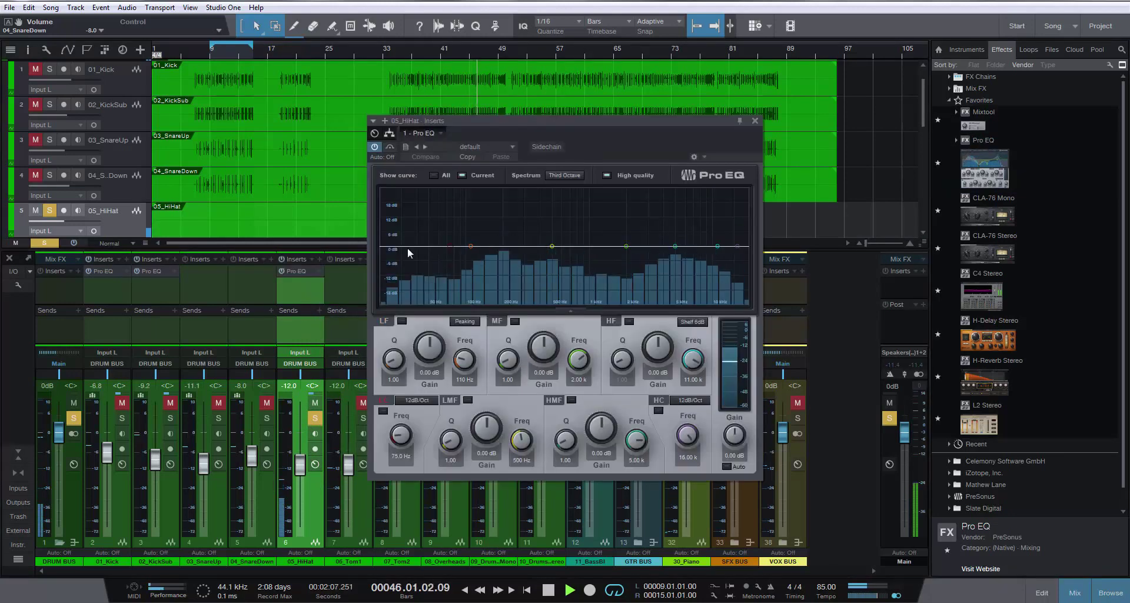
drag(450, 246, 587, 247)
key(space)
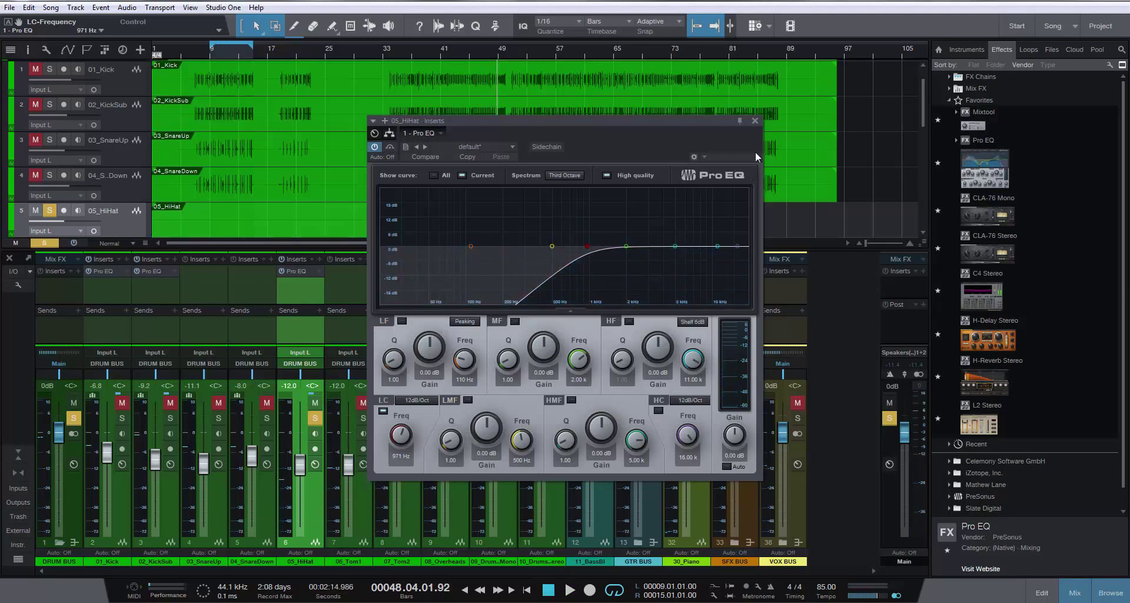
click(754, 120)
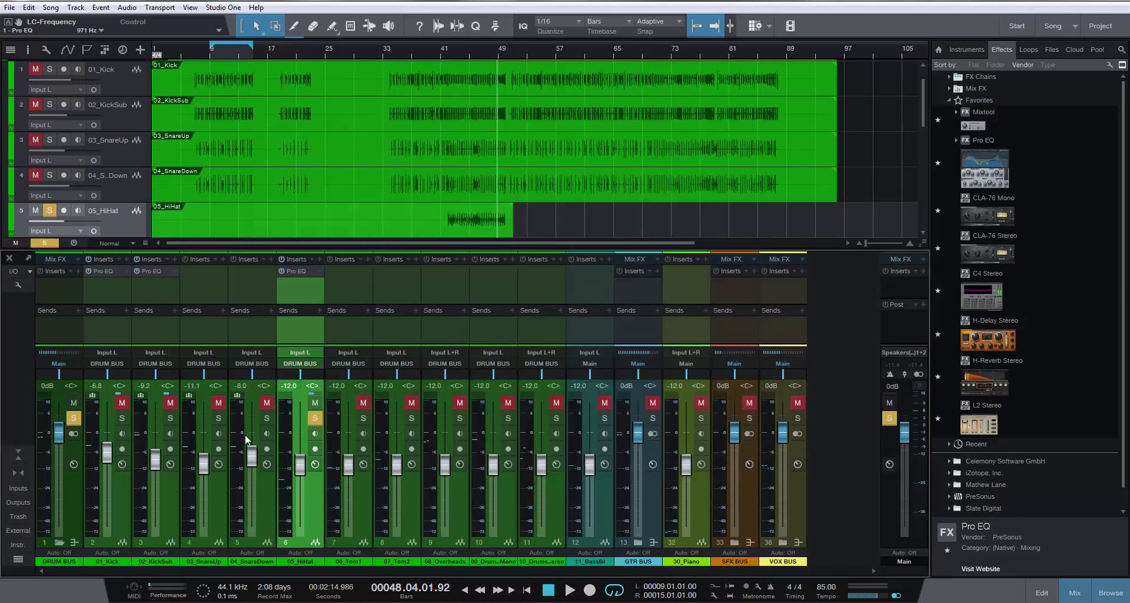
Solo the two snare channels instead of 05_HiHat, and copy the hi-hat's Pro EQ to 04_SnareDown with the low cut at 142 Hz
click(315, 418)
click(267, 418)
click(218, 418)
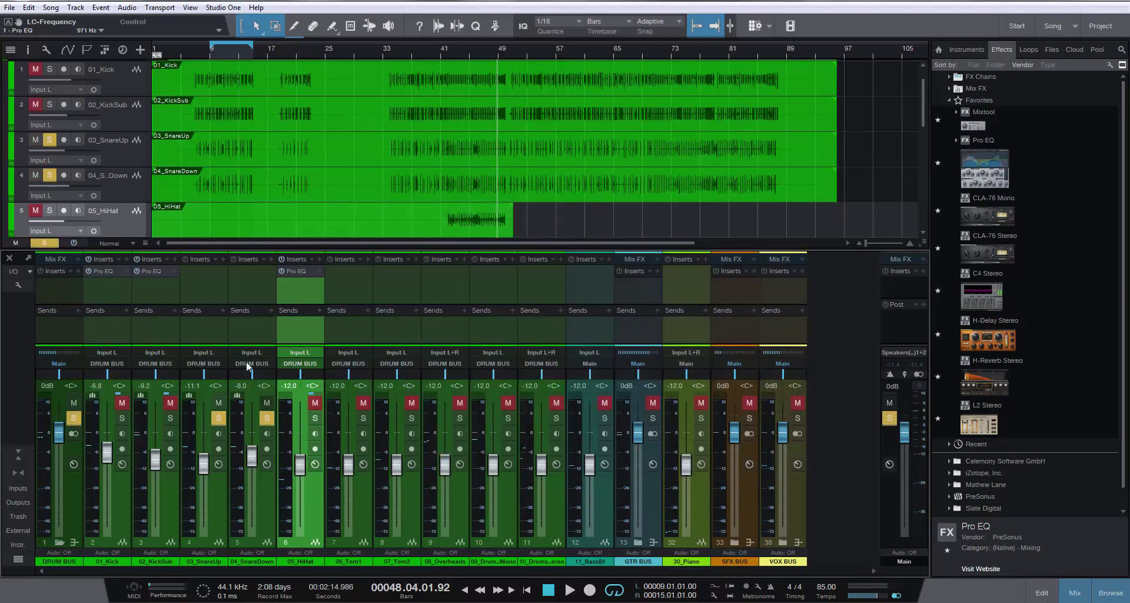
drag(302, 271, 249, 271)
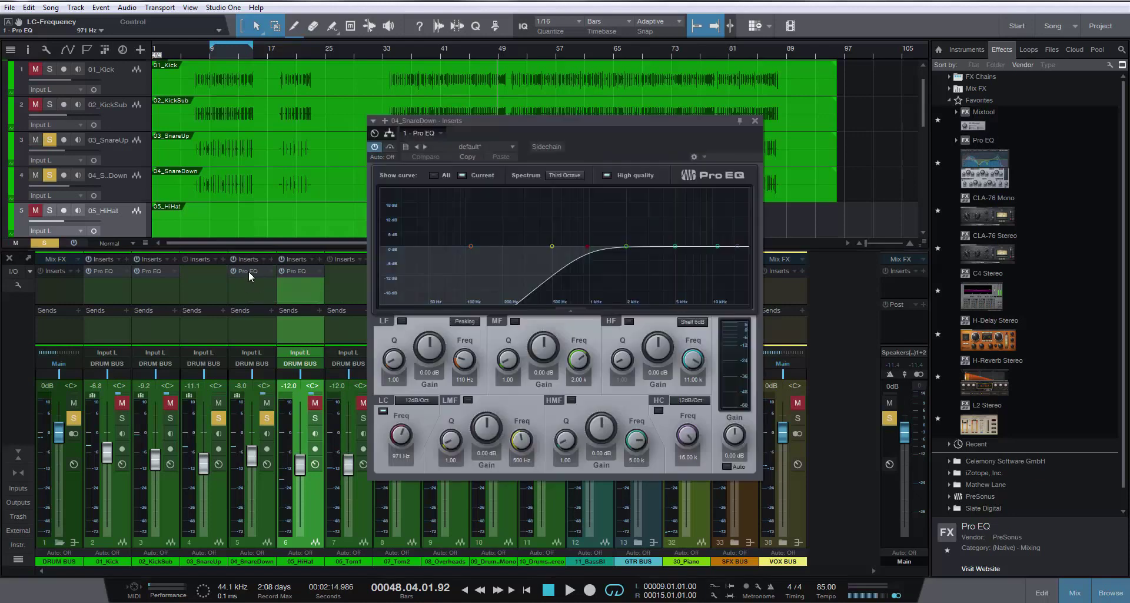
drag(585, 246, 488, 247)
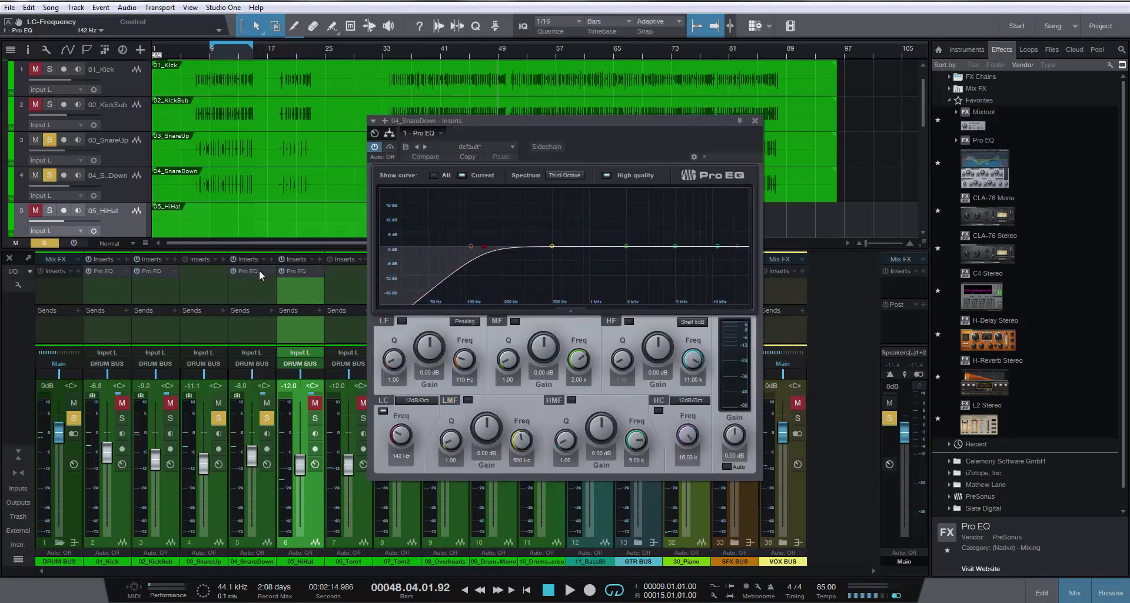
Copy the Pro EQ of 04_SnareDown to 03_SnareUp, close the EQ window, and resume playback
drag(259, 271, 212, 273)
click(210, 267)
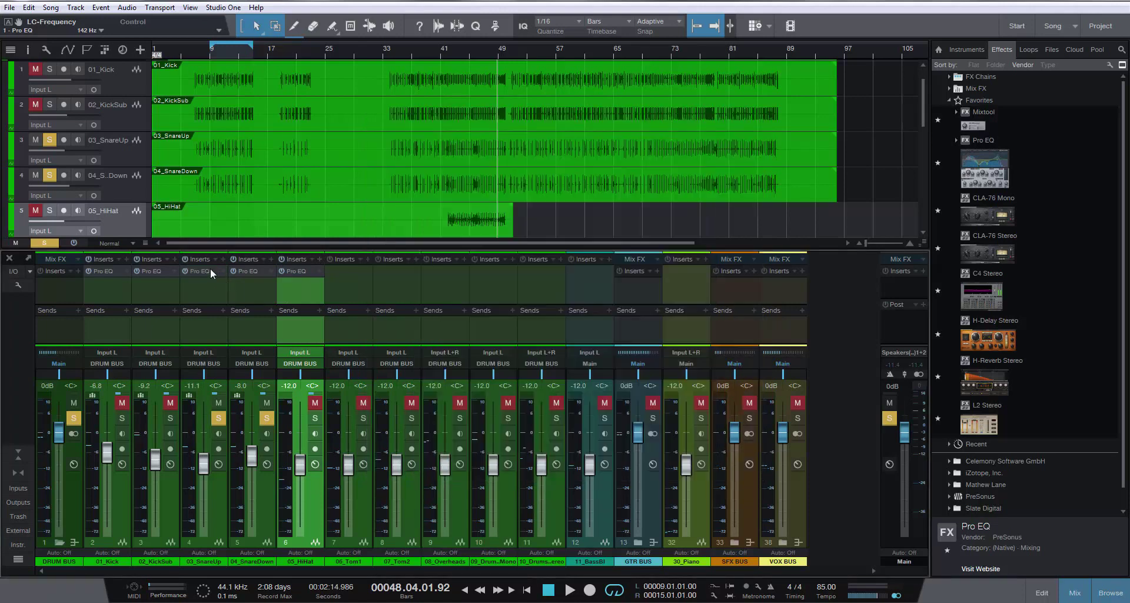
key(space)
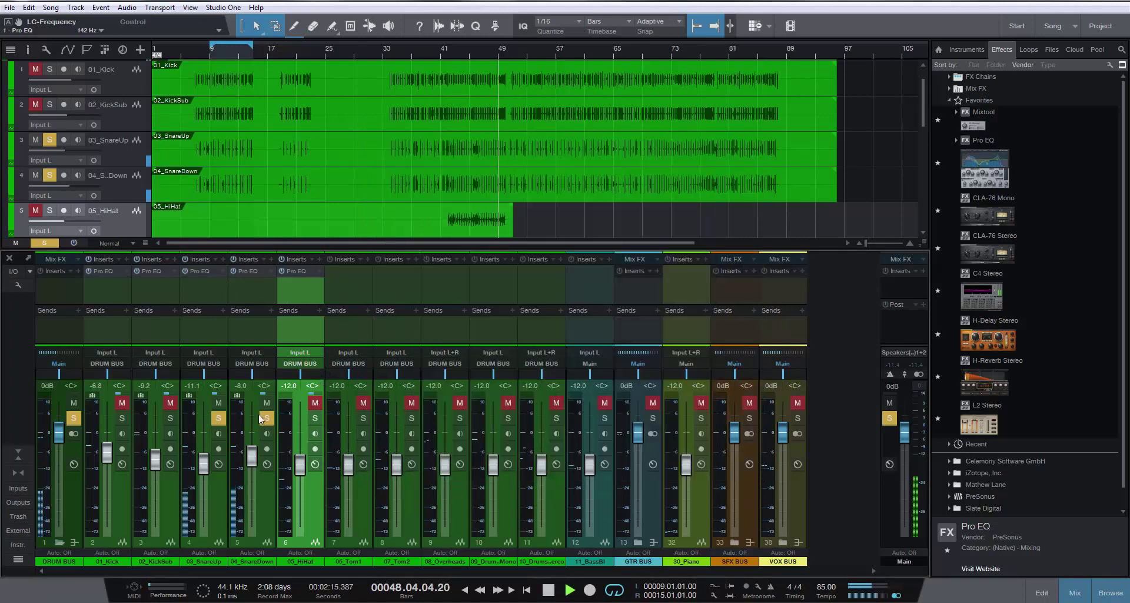
Solo 05_HiHat alone again, replay its section, and set its Pro EQ low cut to 1.01 kHz
click(315, 418)
click(267, 420)
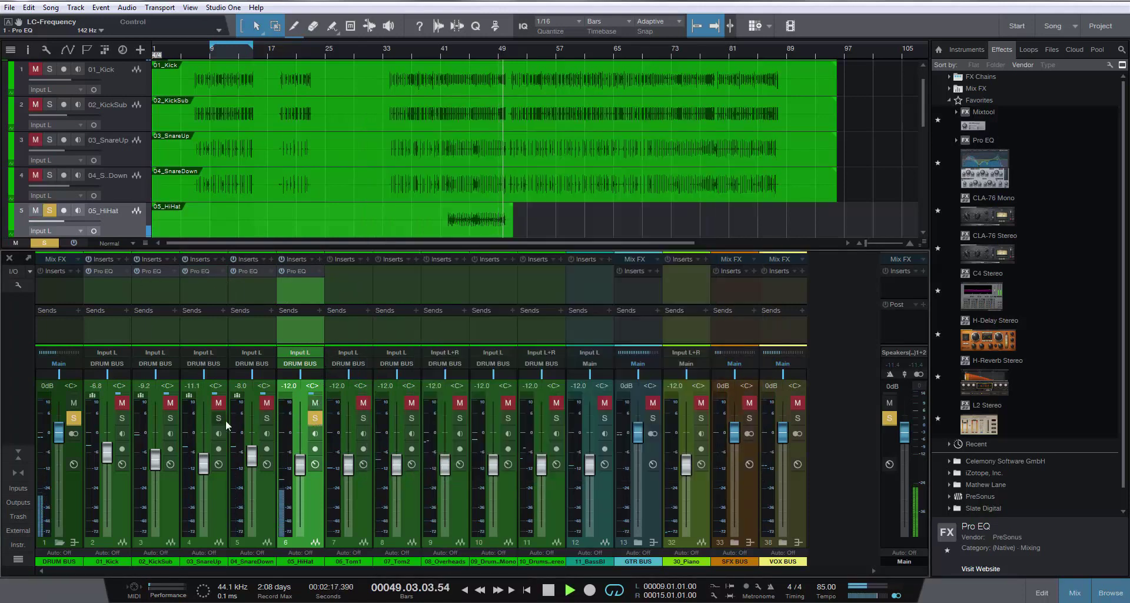
click(219, 418)
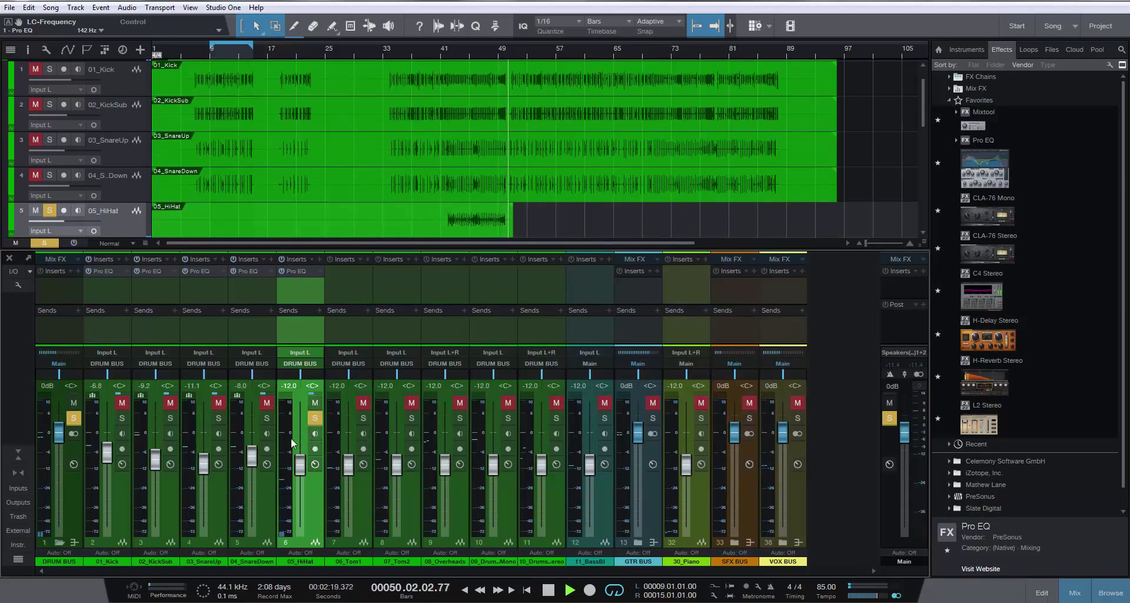
click(465, 47)
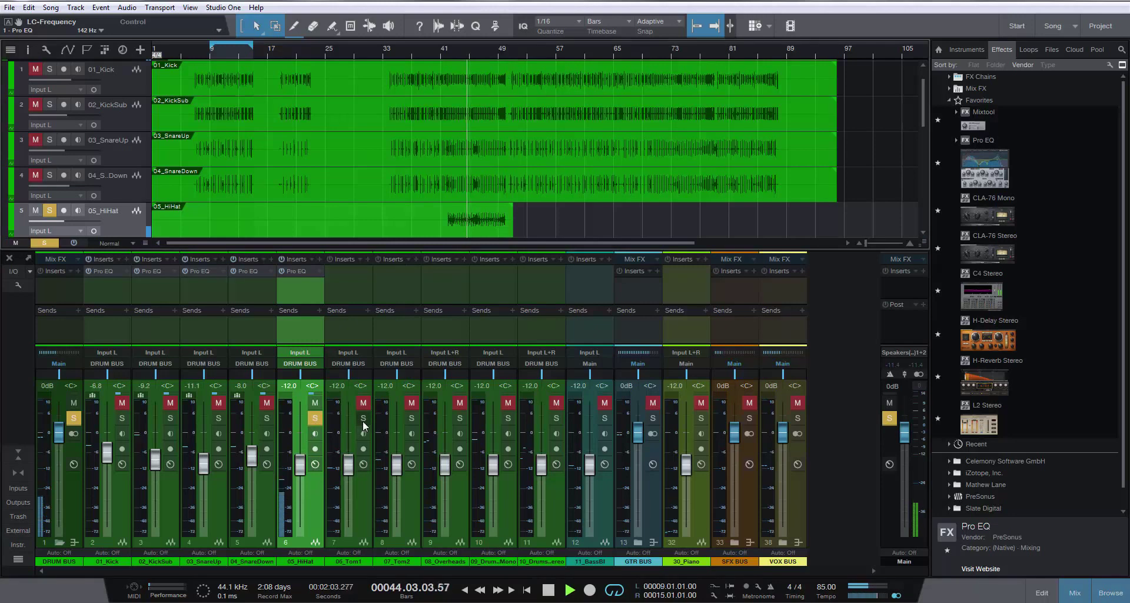
click(297, 271)
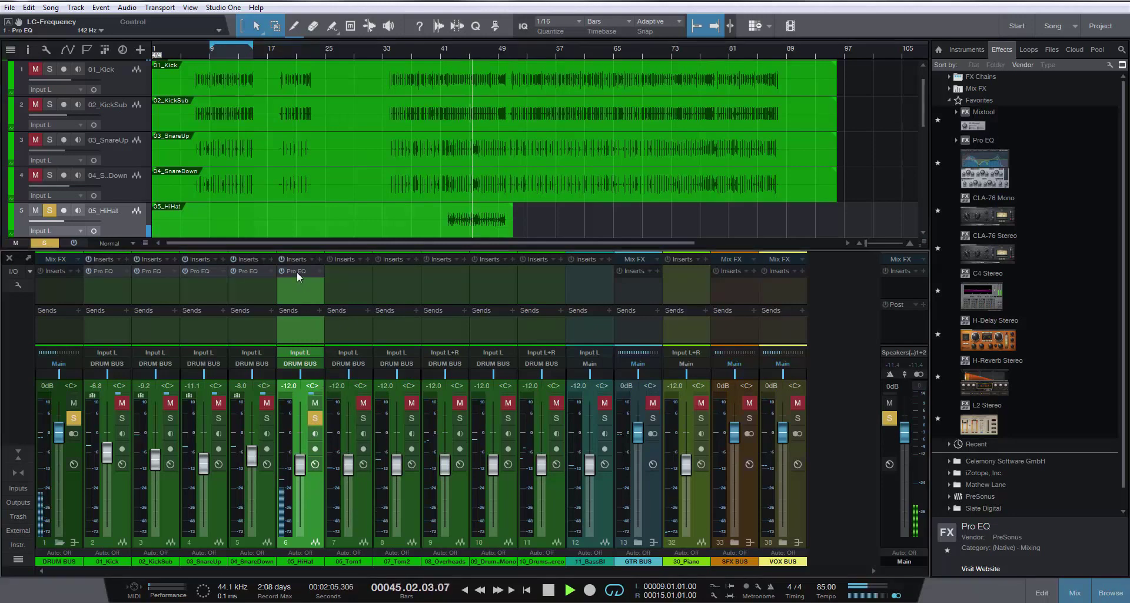
mouse_move(611, 251)
mouse_down()
mouse_move(558, 252)
mouse_move(590, 252)
mouse_up()
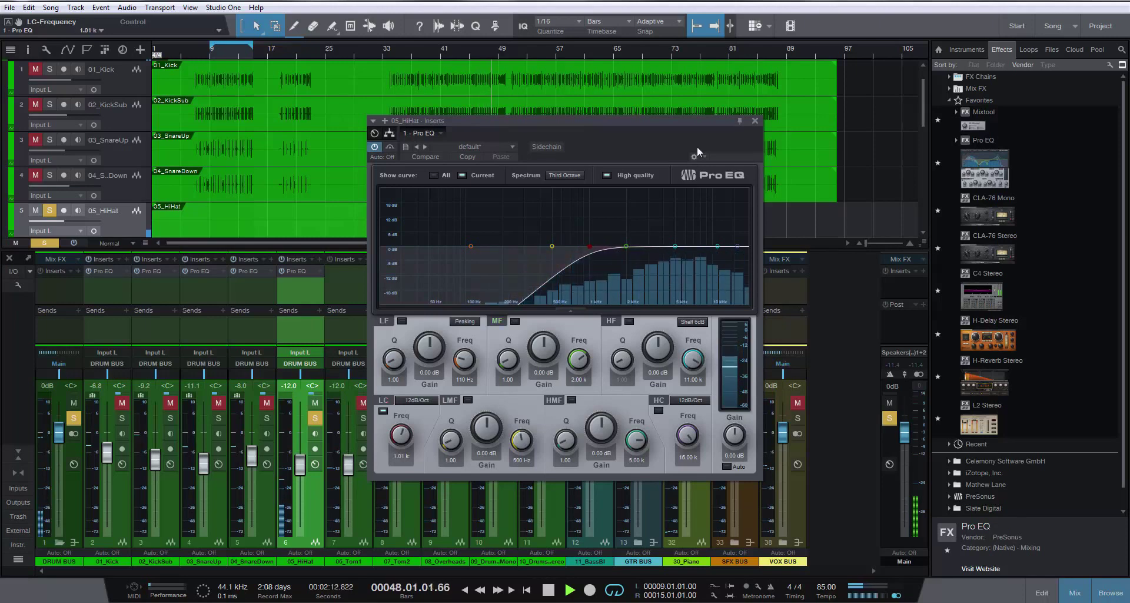
click(756, 121)
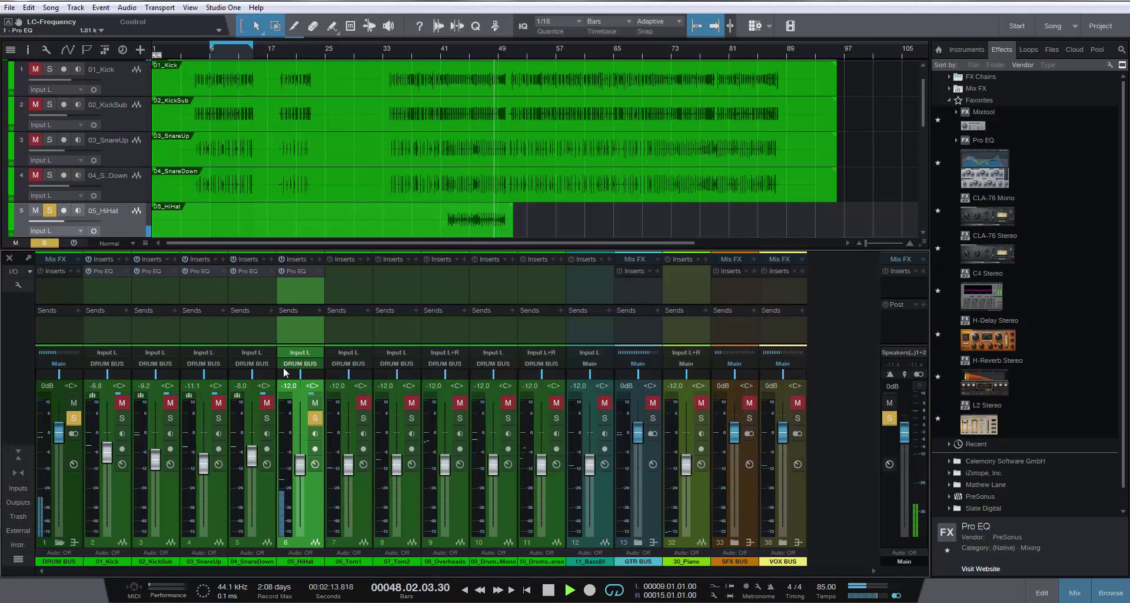
Switch the solo to 06_Tom1 and loop its hits in bar 50, from 50.02.04.00 to 50.04.01.00
click(360, 418)
click(318, 419)
click(361, 480)
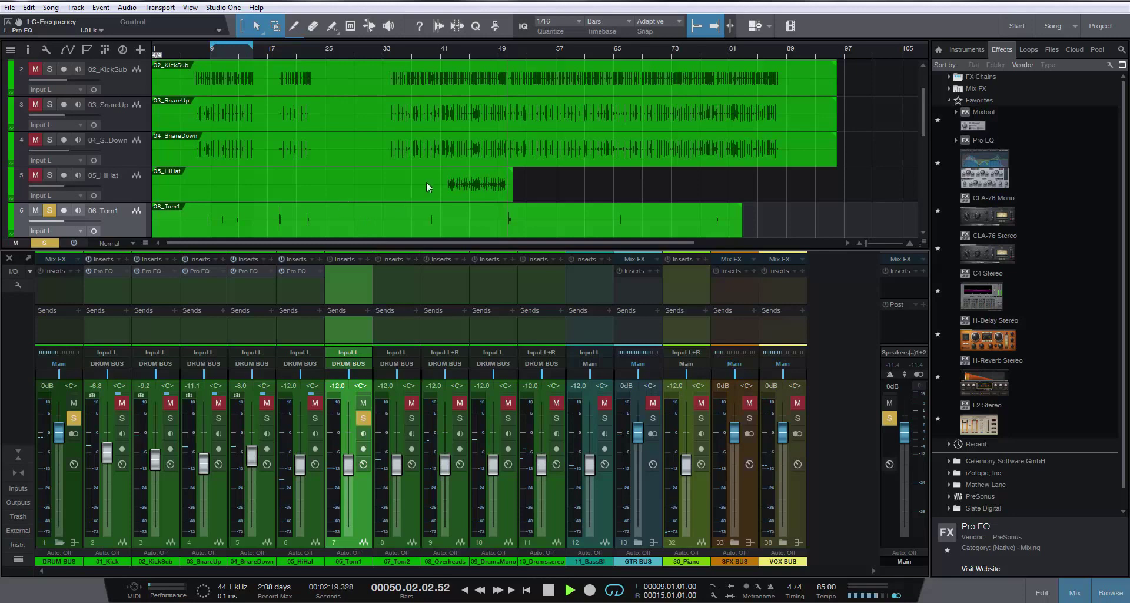
drag(504, 47, 534, 46)
click(515, 52)
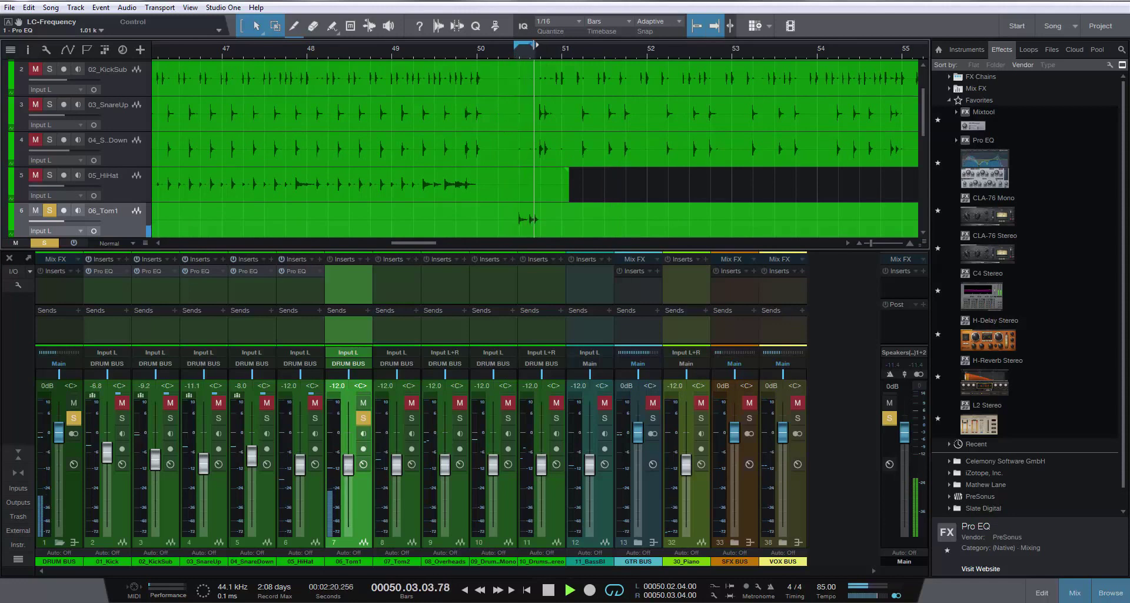
drag(535, 45, 541, 45)
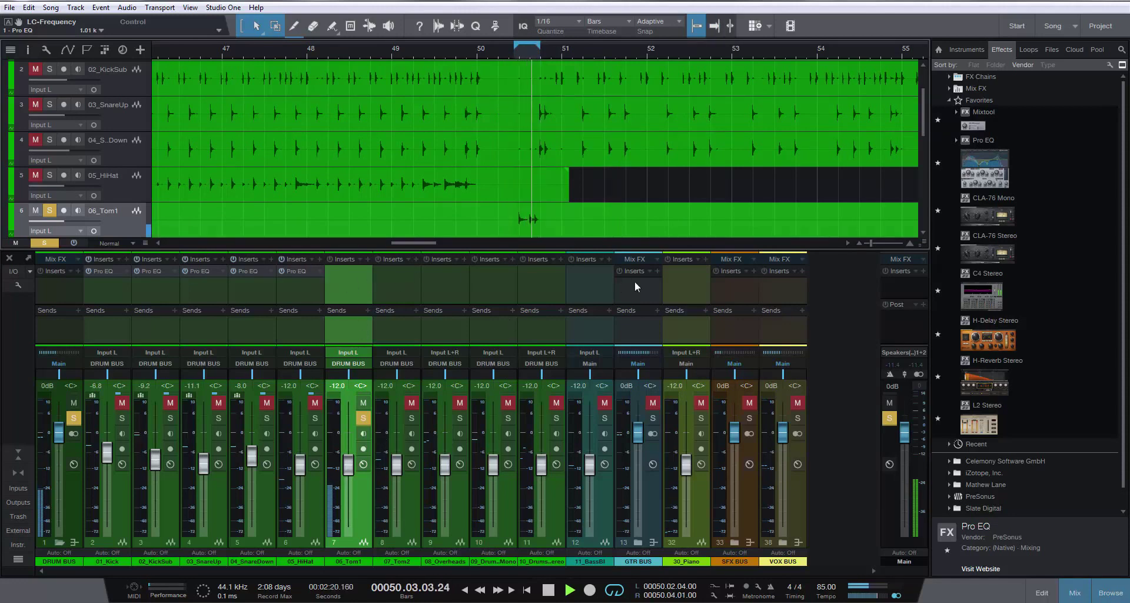
Insert Pro EQ on 06_Tom1 with the low cut at 77.4 Hz, and try a high cut at 8.86 kHz before disabling it
drag(983, 140, 351, 279)
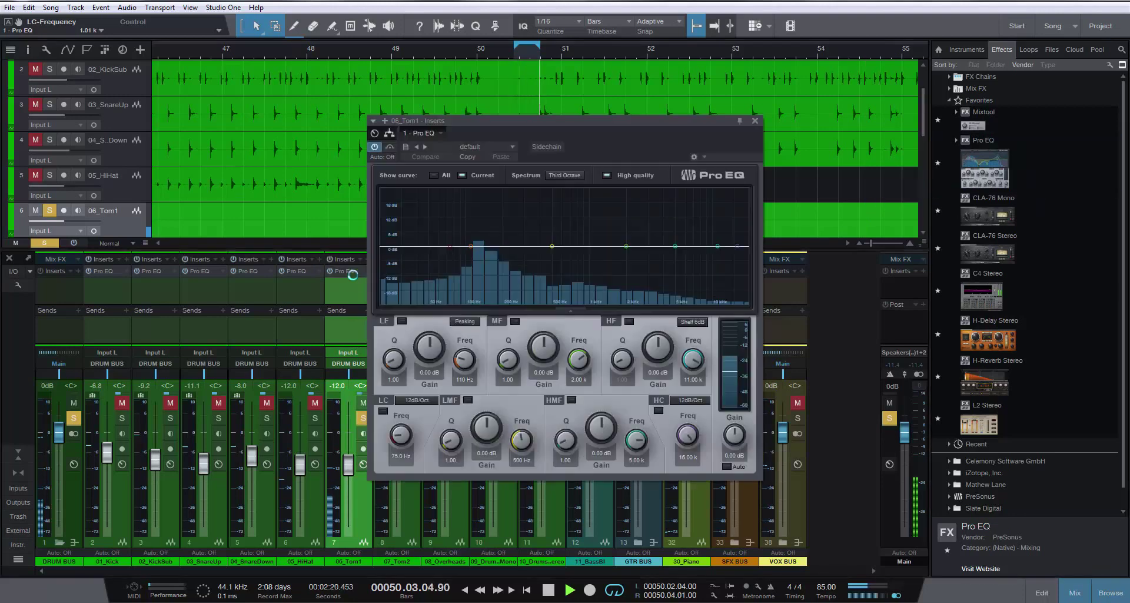
click(450, 247)
drag(450, 247, 452, 247)
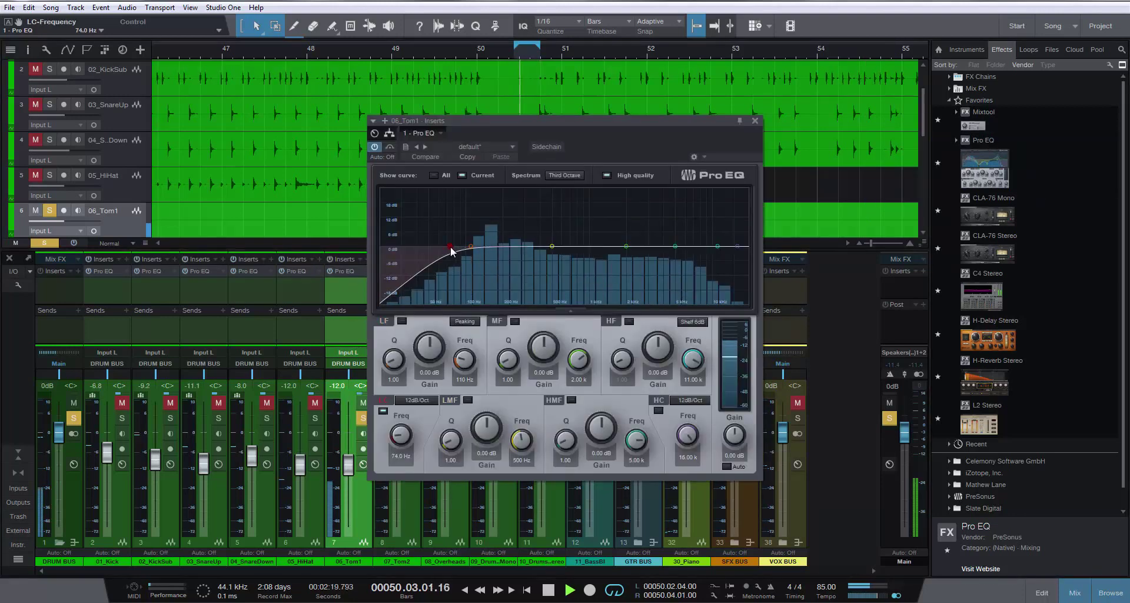
drag(730, 250, 707, 250)
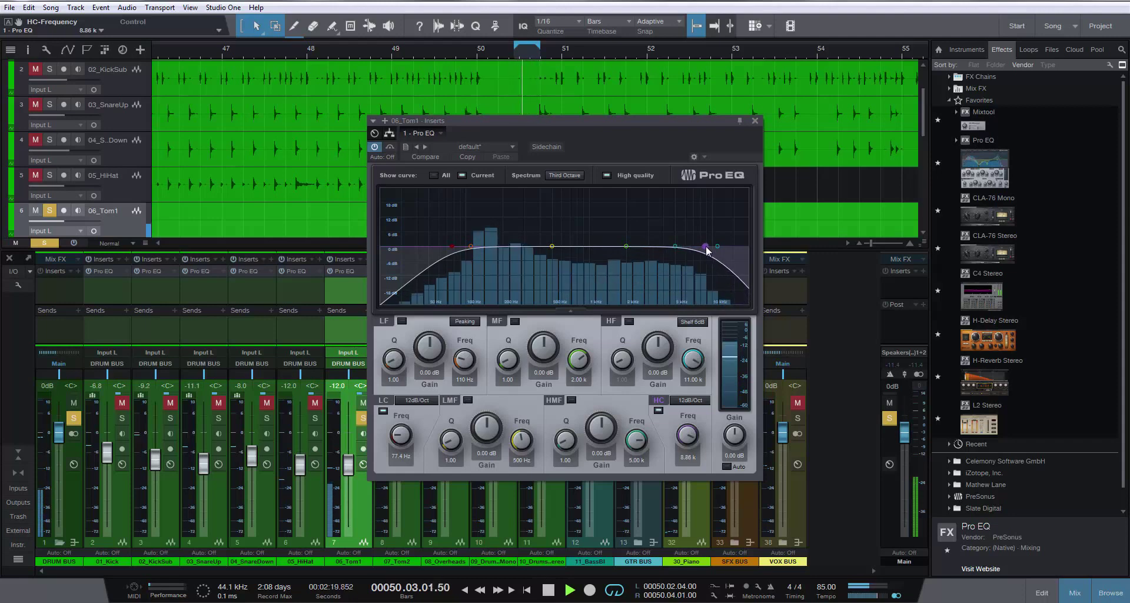
double_click(707, 248)
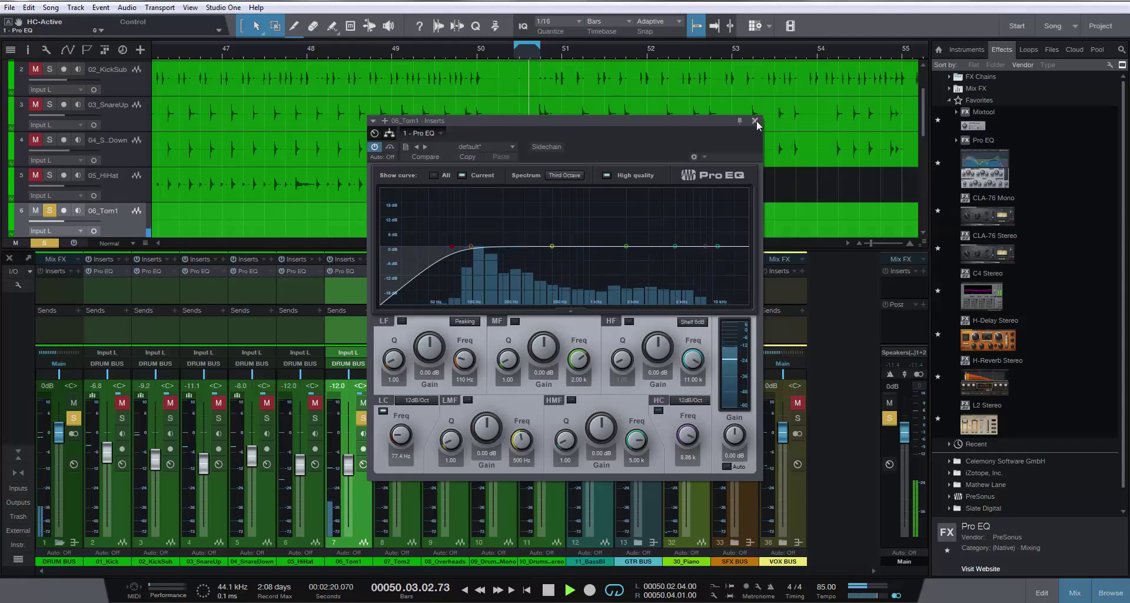
click(756, 120)
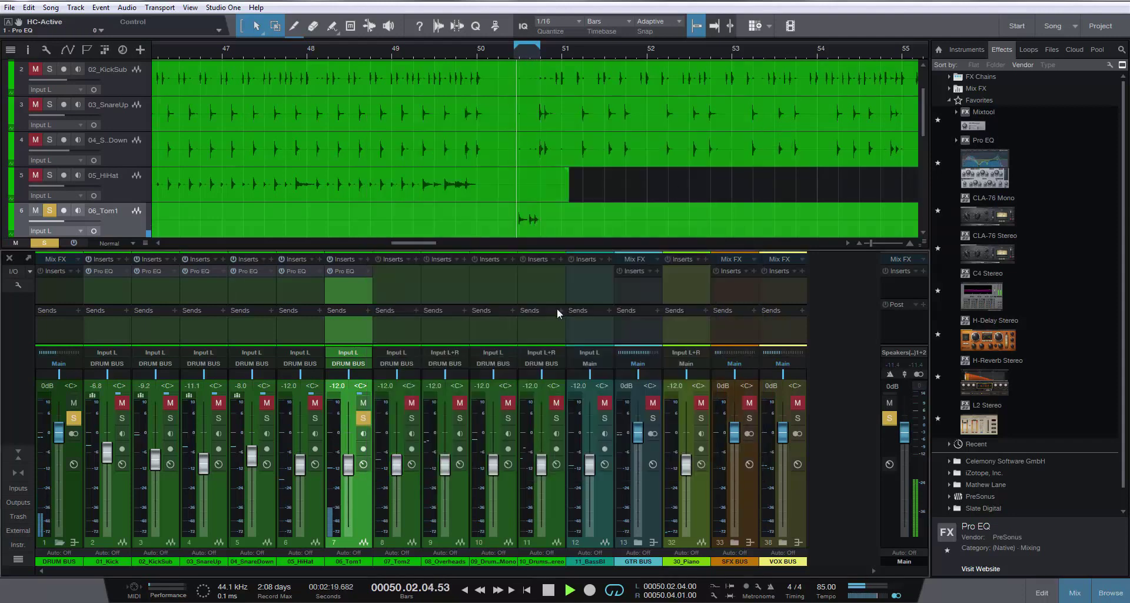
Move the loop to 50.03.04.00 through 50.04.04.00 around the 07_Tom2 hit, and solo 07_Tom2 instead of 06_Tom1
key(space)
click(400, 284)
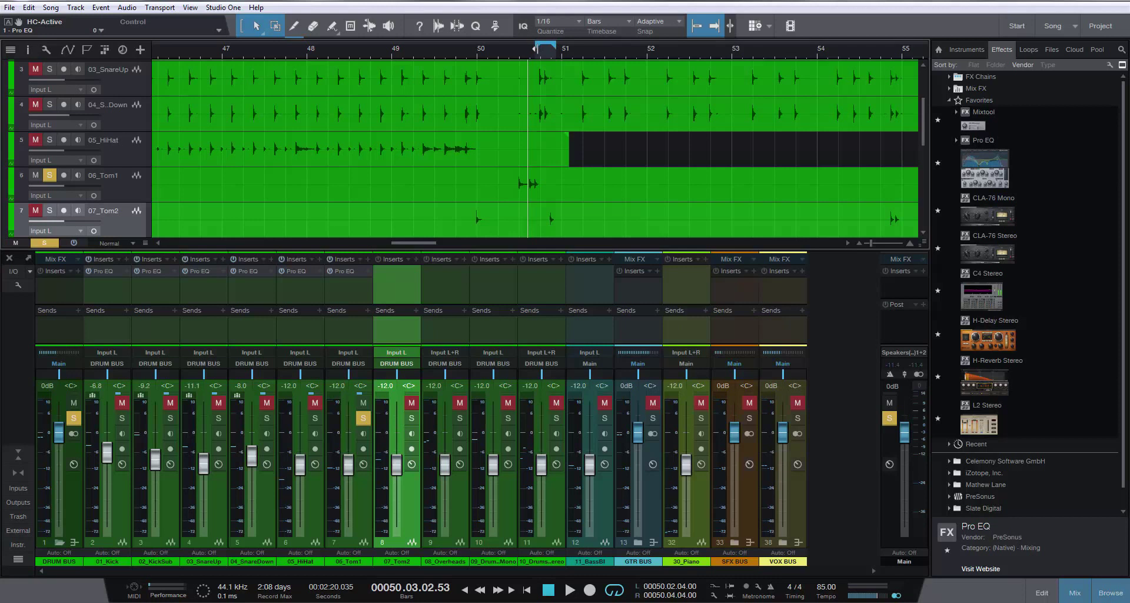
key(space)
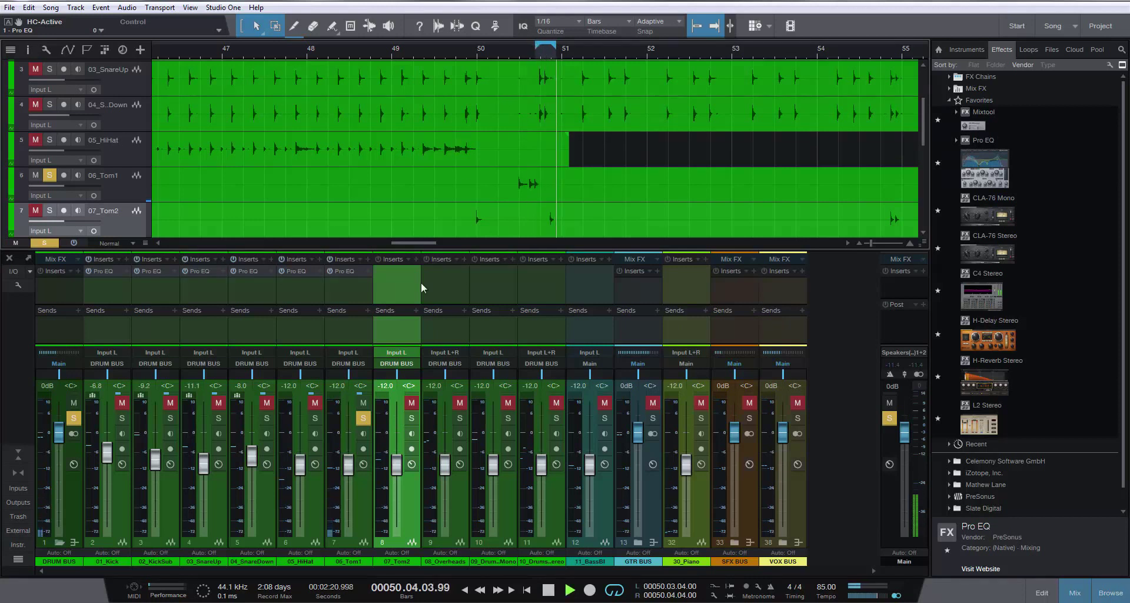
click(412, 418)
click(363, 418)
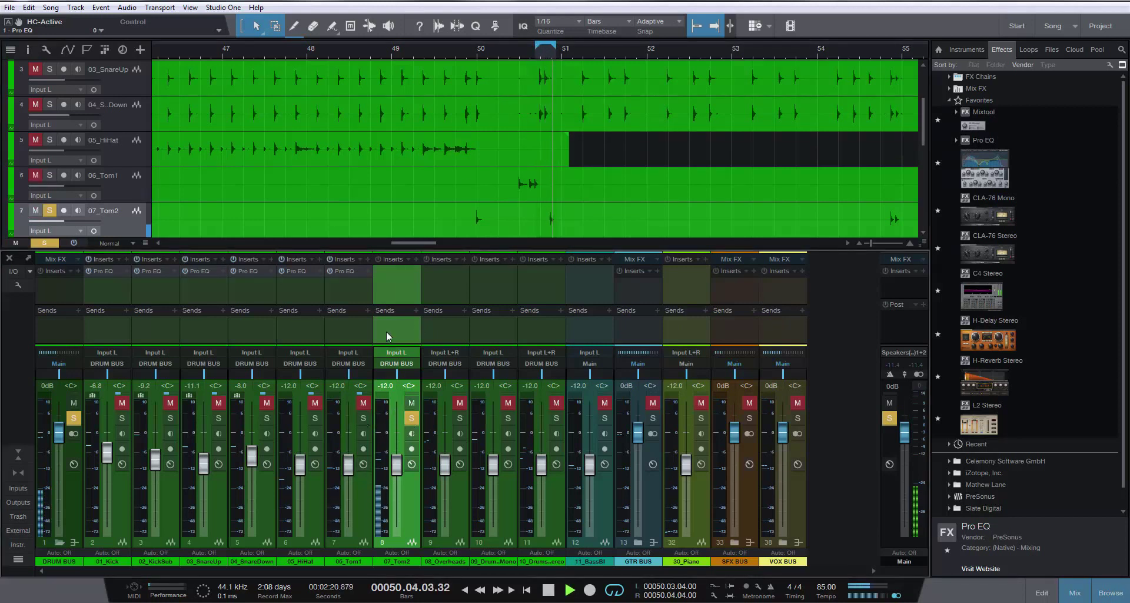
Copy the Pro EQ of 06_Tom1 to 07_Tom2
click(351, 271)
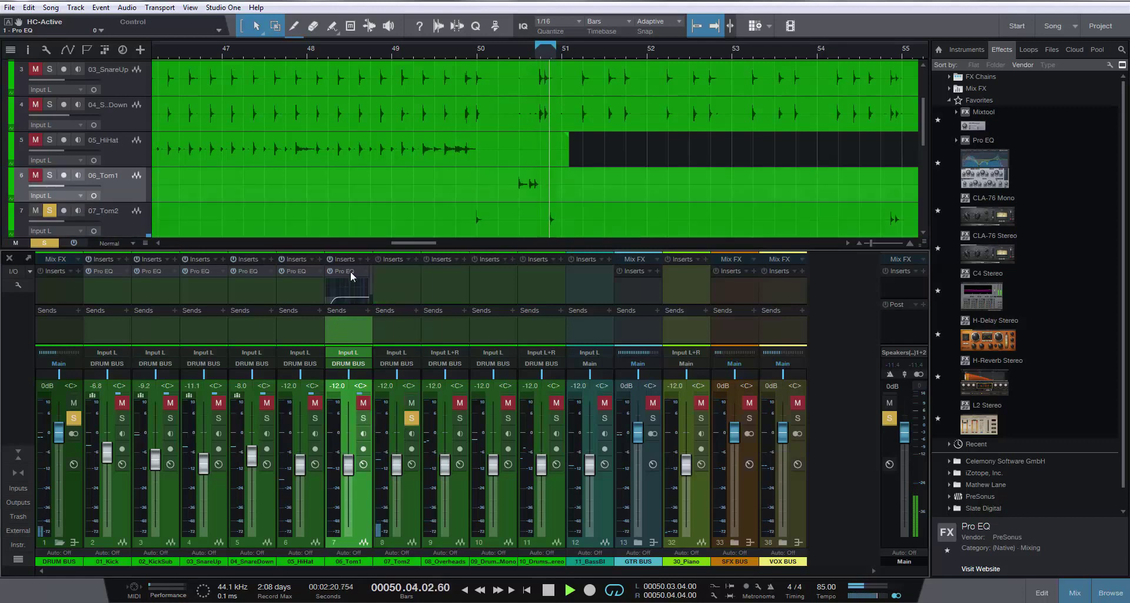
drag(351, 270, 370, 271)
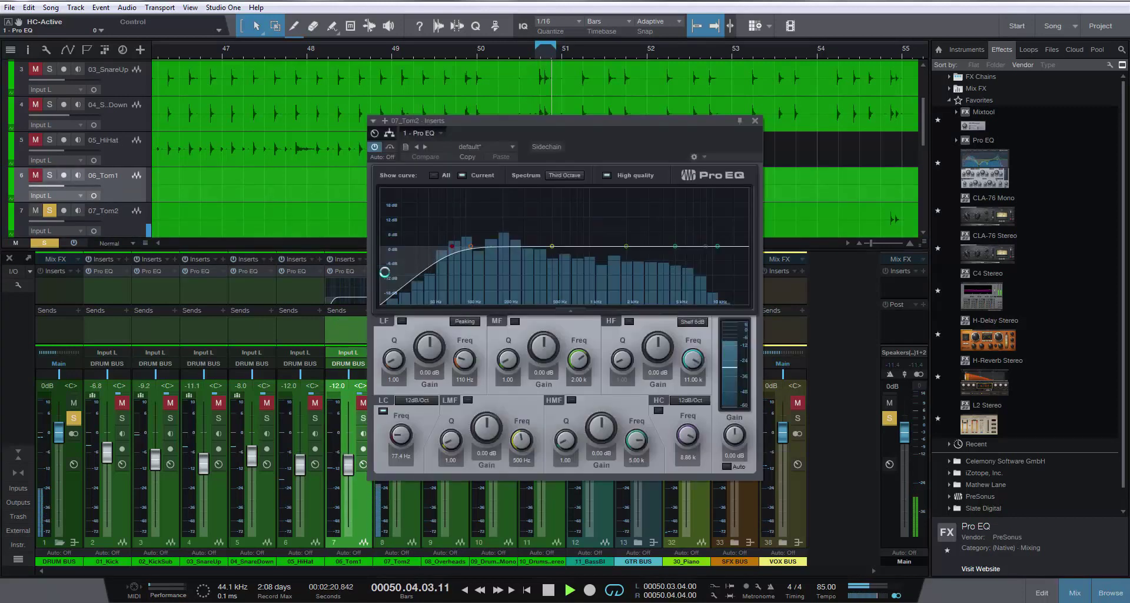
Lower the low cut in the Pro EQ on 06_Tom1 to 67.1 Hz
double_click(345, 272)
mouse_move(453, 250)
mouse_down()
mouse_move(495, 250)
mouse_move(445, 248)
mouse_up()
drag(466, 122, 540, 124)
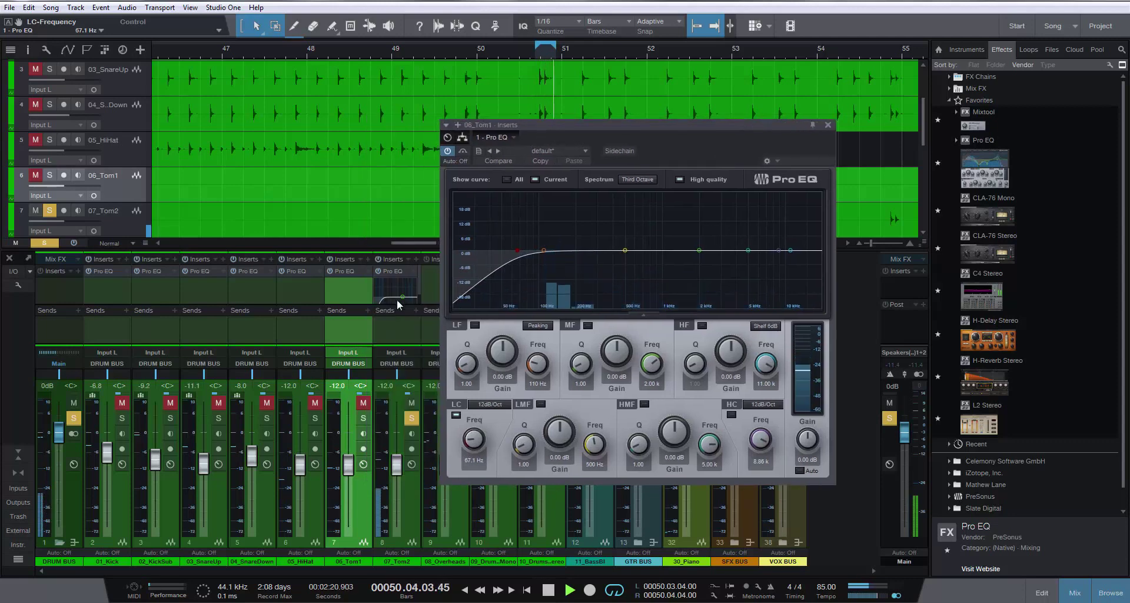
Set the Pro EQ low cut on 07_Tom2 to 49.8 Hz, and try a 3.06 dB LF boost at 283 Hz before disabling it
double_click(393, 271)
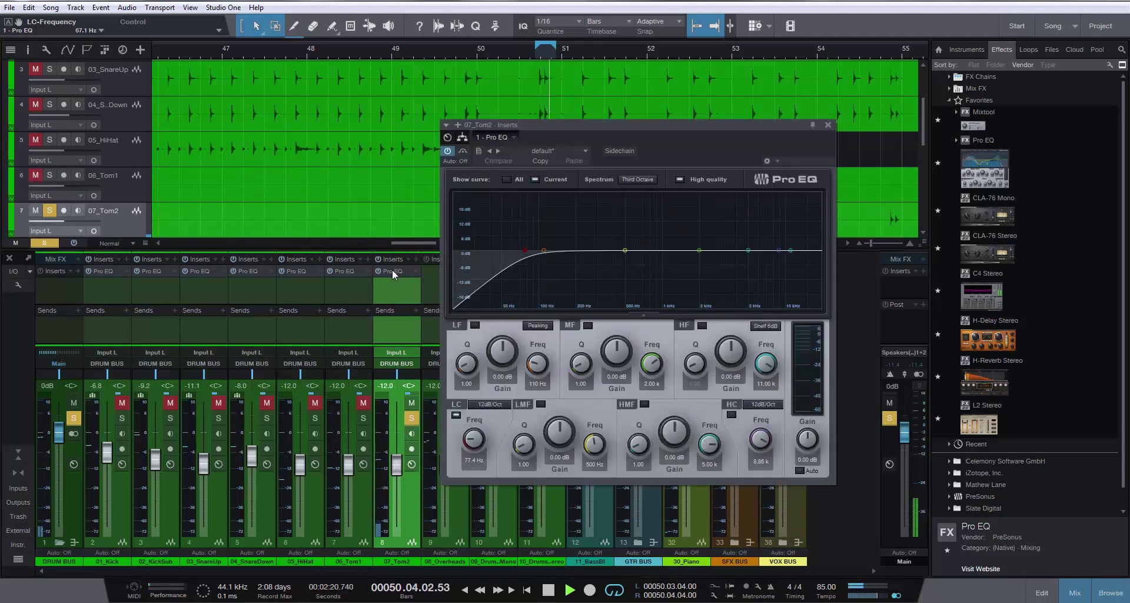
drag(524, 251, 596, 246)
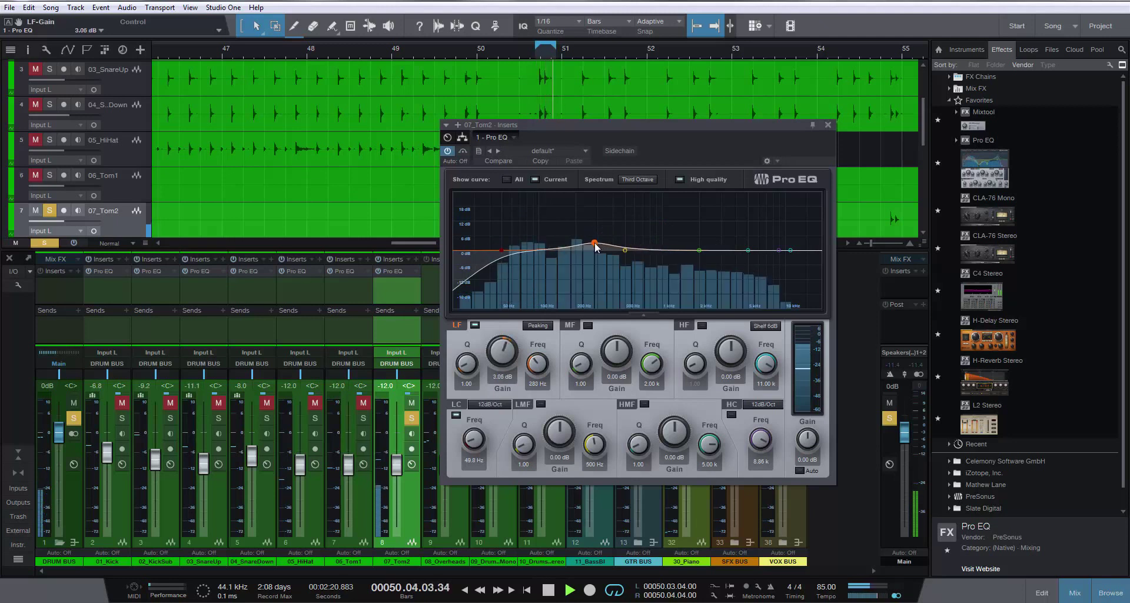
double_click(595, 245)
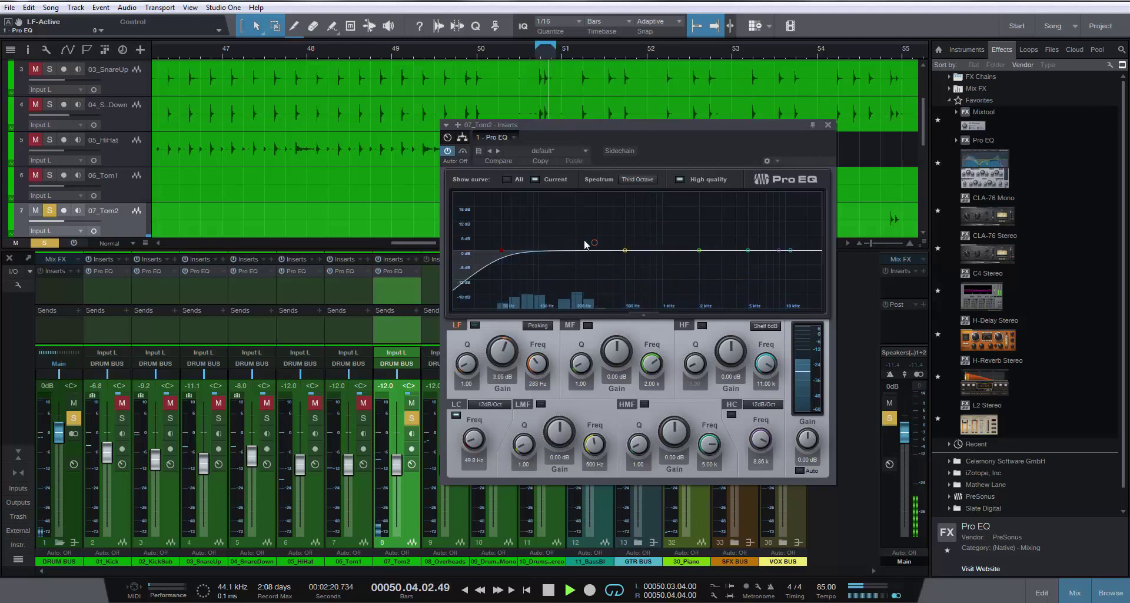
double_click(595, 245)
click(828, 125)
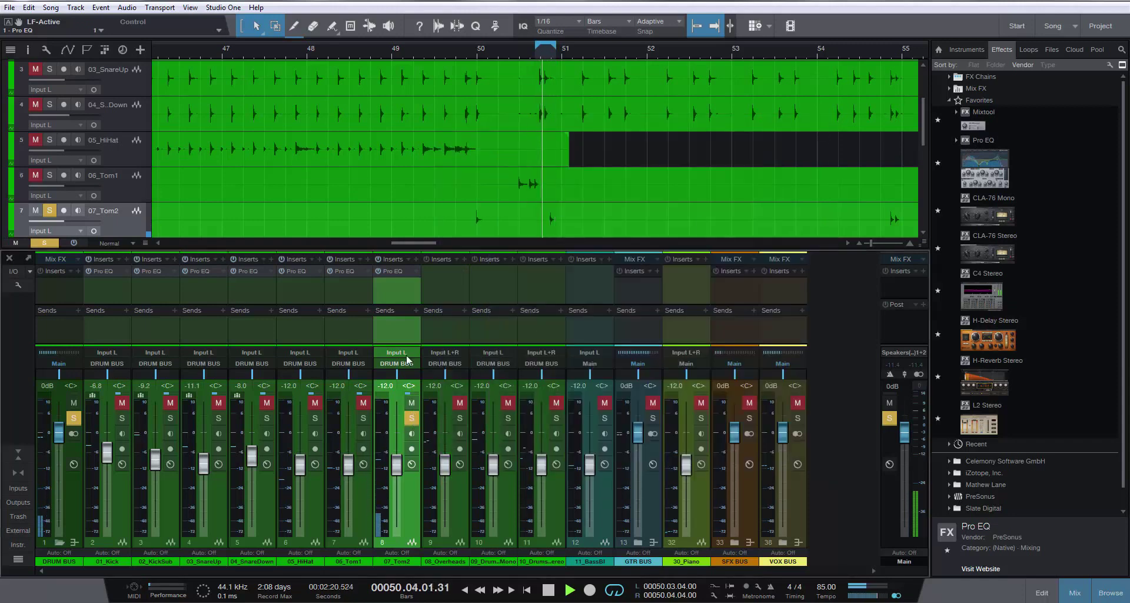
Pan 07_Tom2 fully right and 06_Tom1 fully left, and solo 06_Tom1 along with 07_Tom2
drag(397, 372, 419, 372)
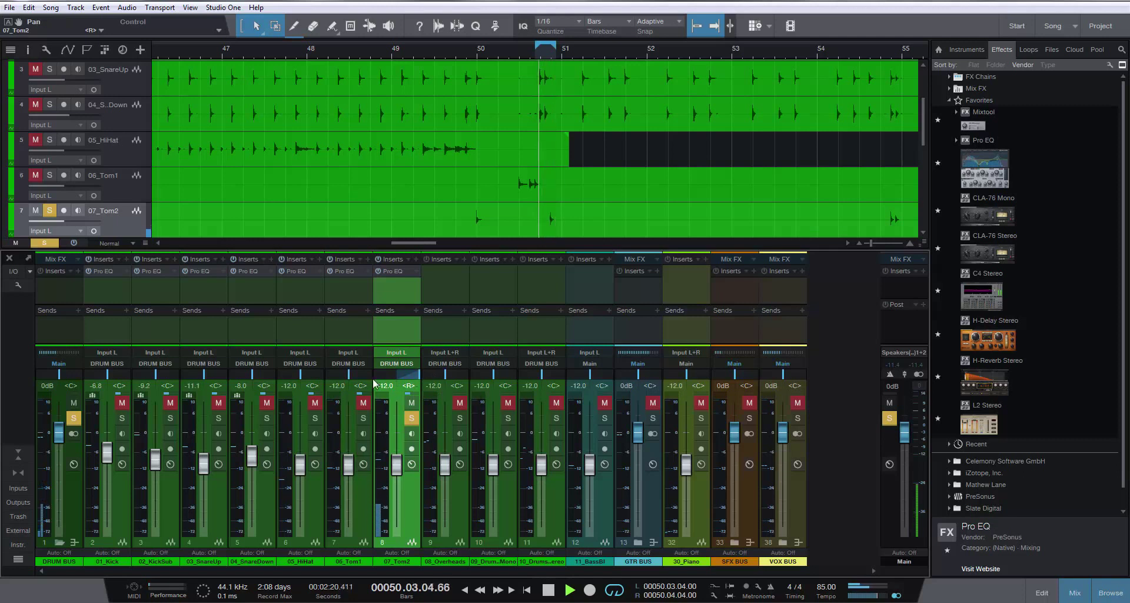
click(364, 402)
click(364, 418)
drag(348, 372, 329, 372)
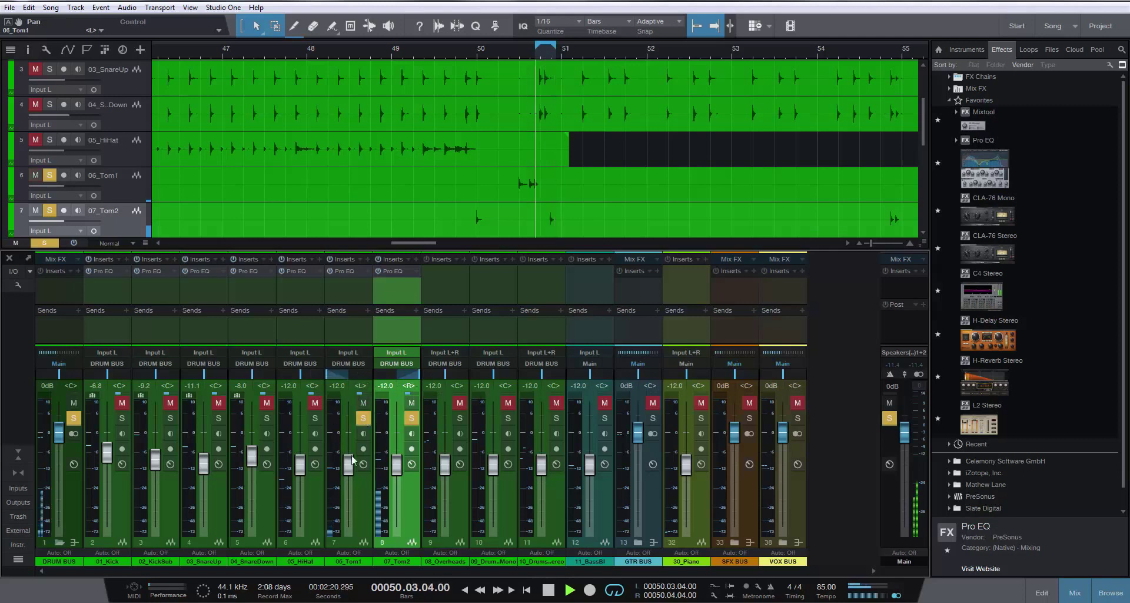
Add 01_Kick through 05_HiHat to the solo and narrow the panning to L66 on 06_Tom1 and R68 on 07_Tom2
click(315, 403)
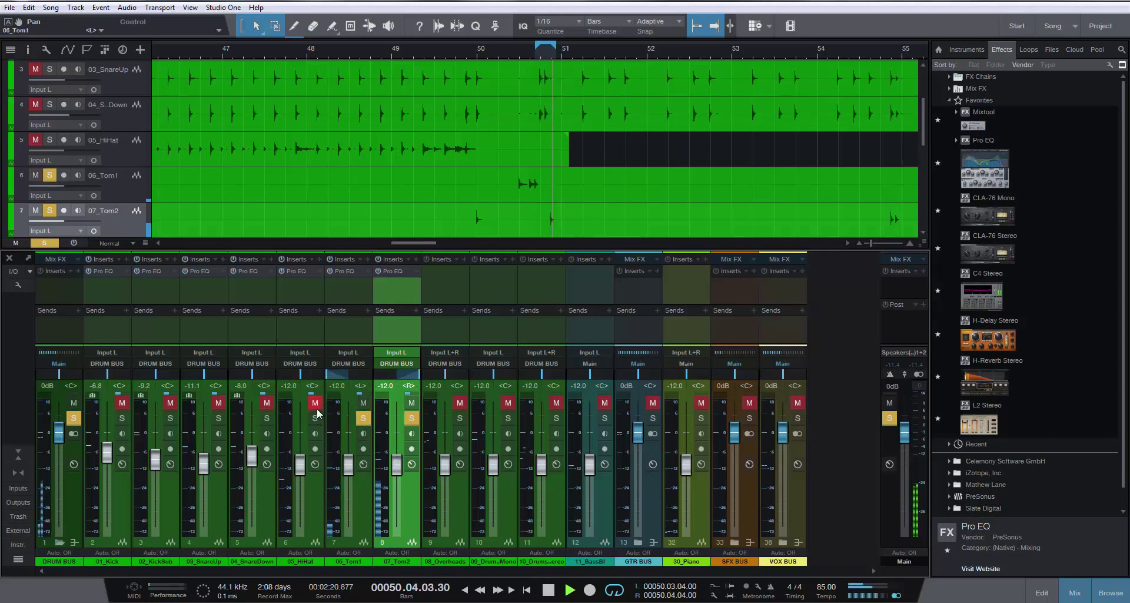
click(315, 418)
drag(315, 419, 122, 418)
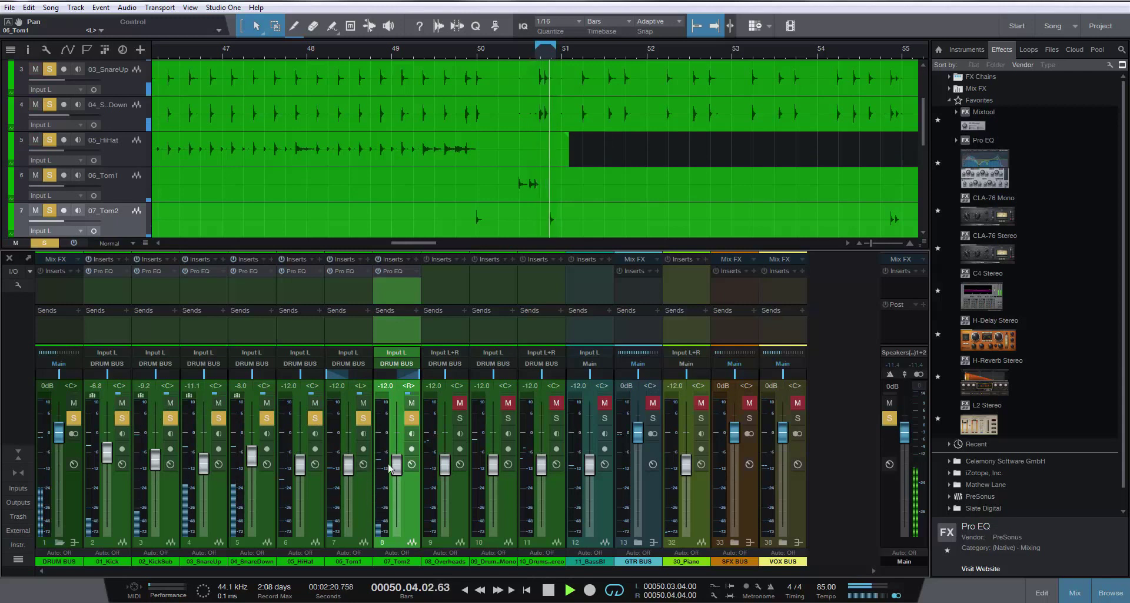
drag(337, 373, 334, 375)
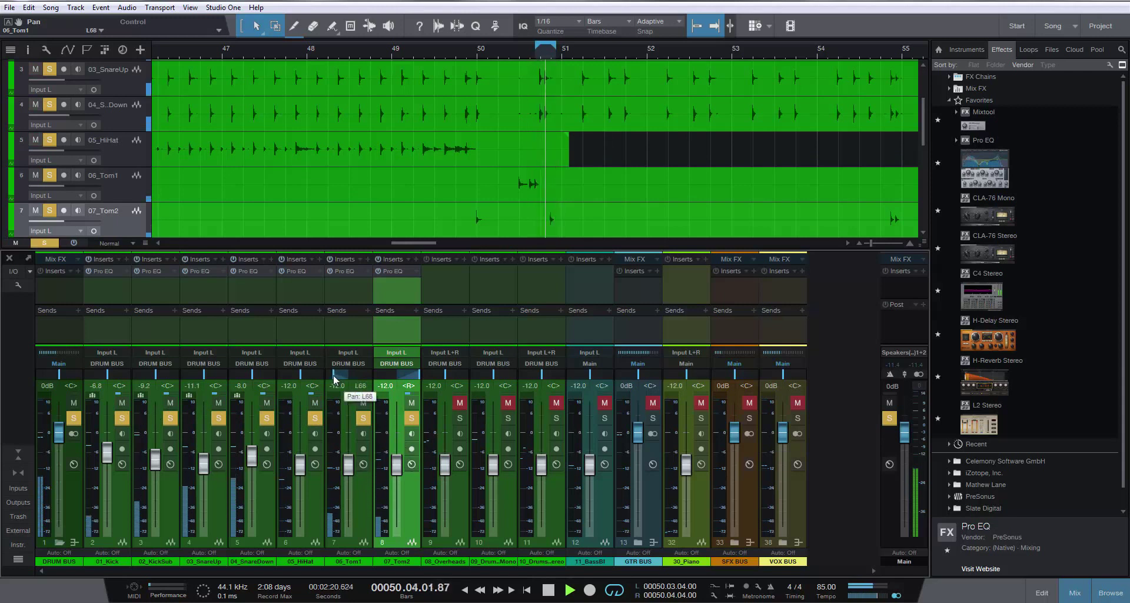
drag(429, 376, 413, 380)
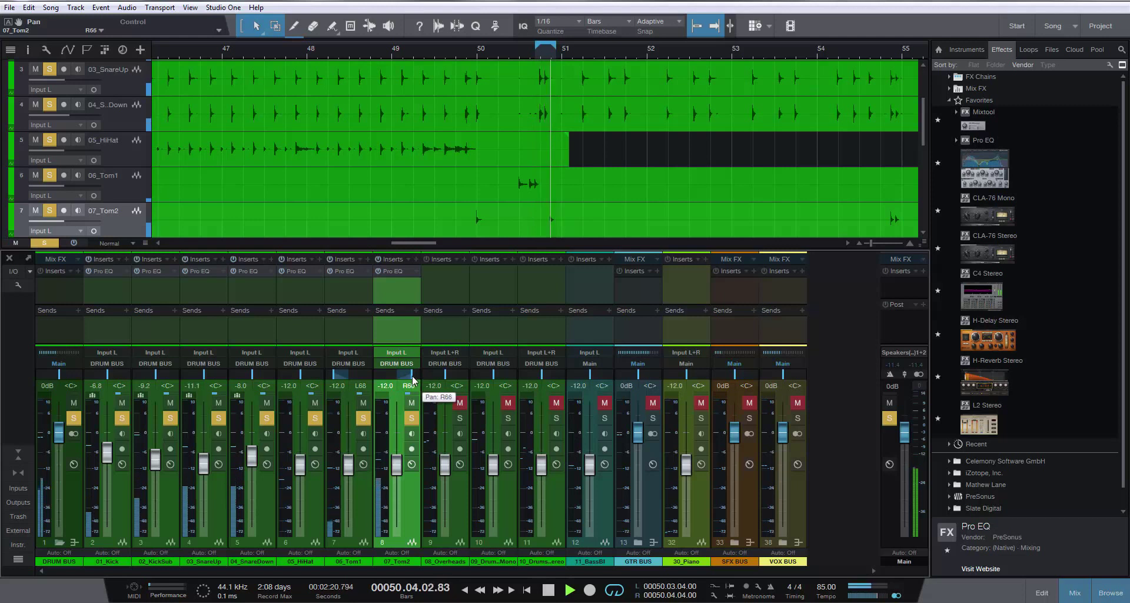
Audition 08_Overheads with 09_DrumsRoomMono without the close drum channels, leaving only 08_Overheads soloed
click(460, 418)
click(508, 418)
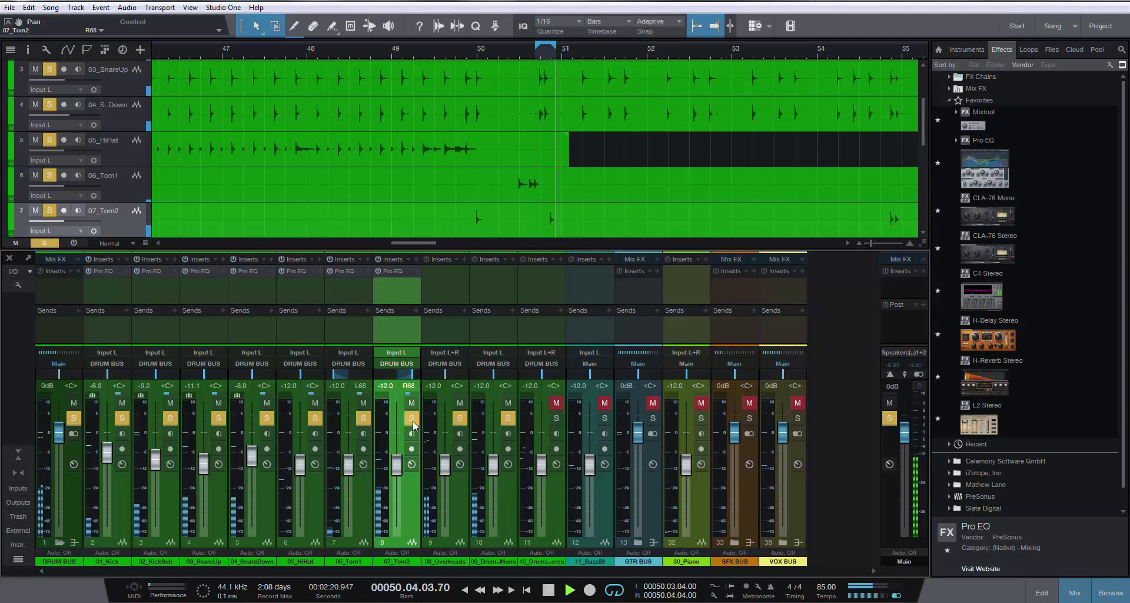
drag(412, 418, 146, 420)
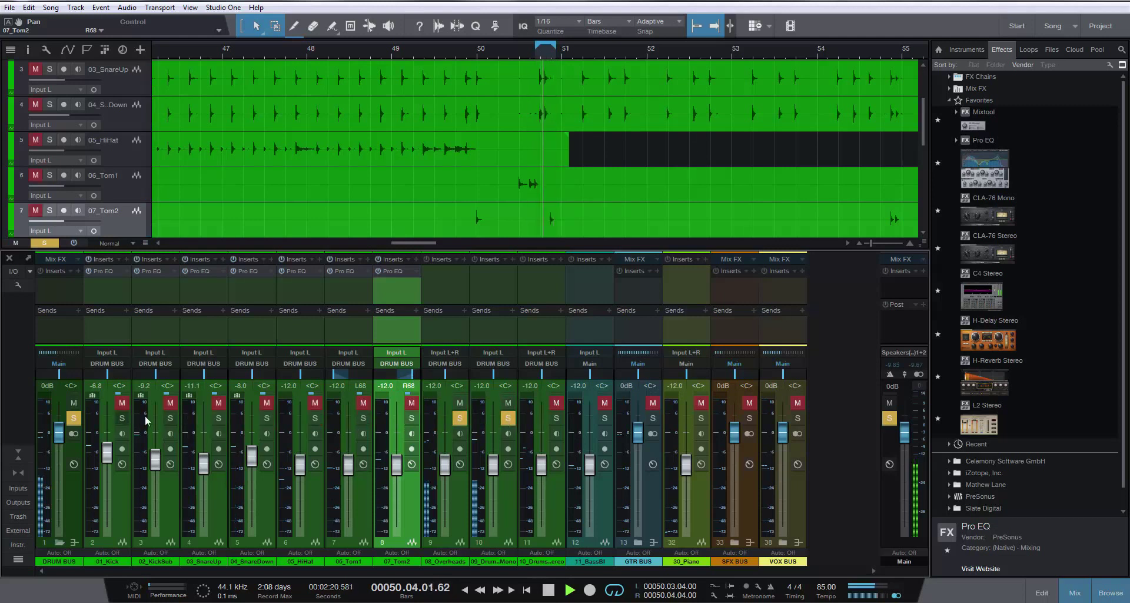
click(507, 419)
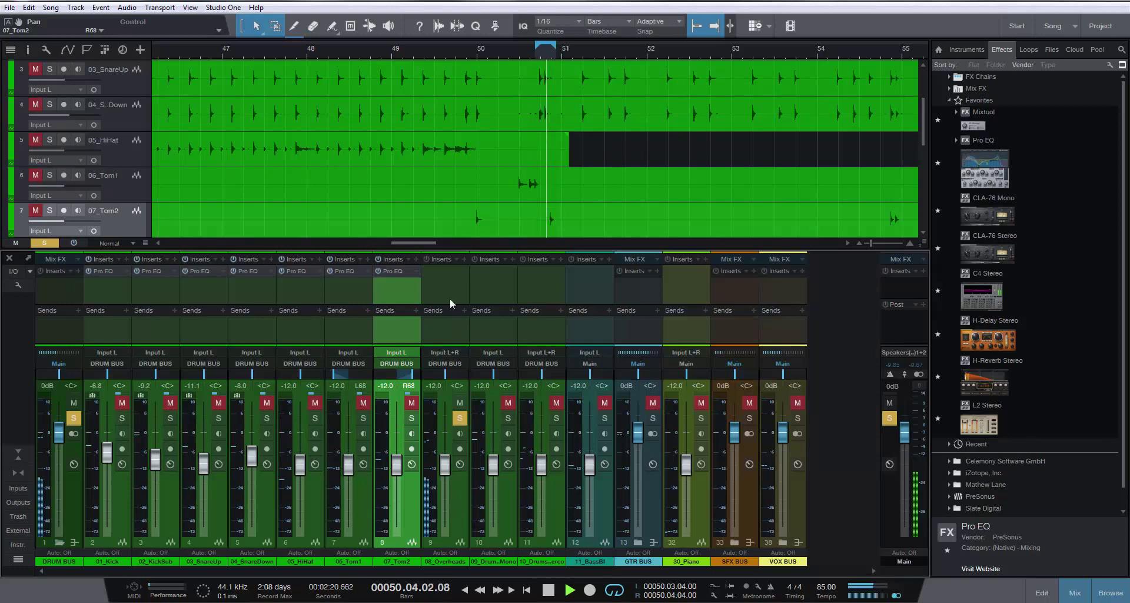
Copy the Pro EQ of 07_Tom2 to 08_Overheads and set its low cut to 142 Hz
click(448, 281)
drag(394, 272, 440, 275)
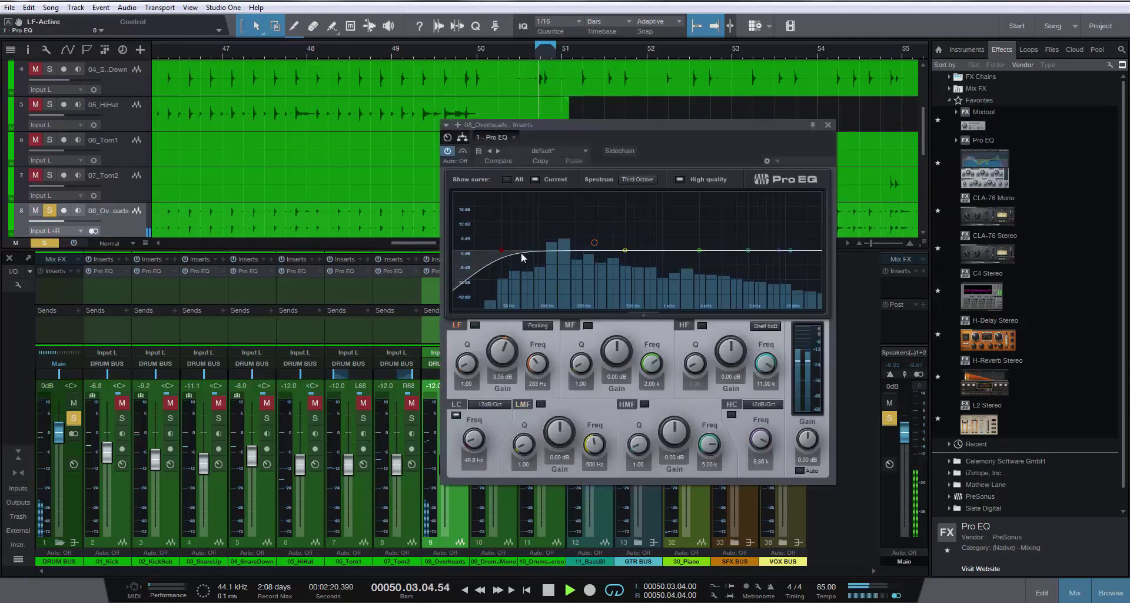
drag(501, 250, 558, 251)
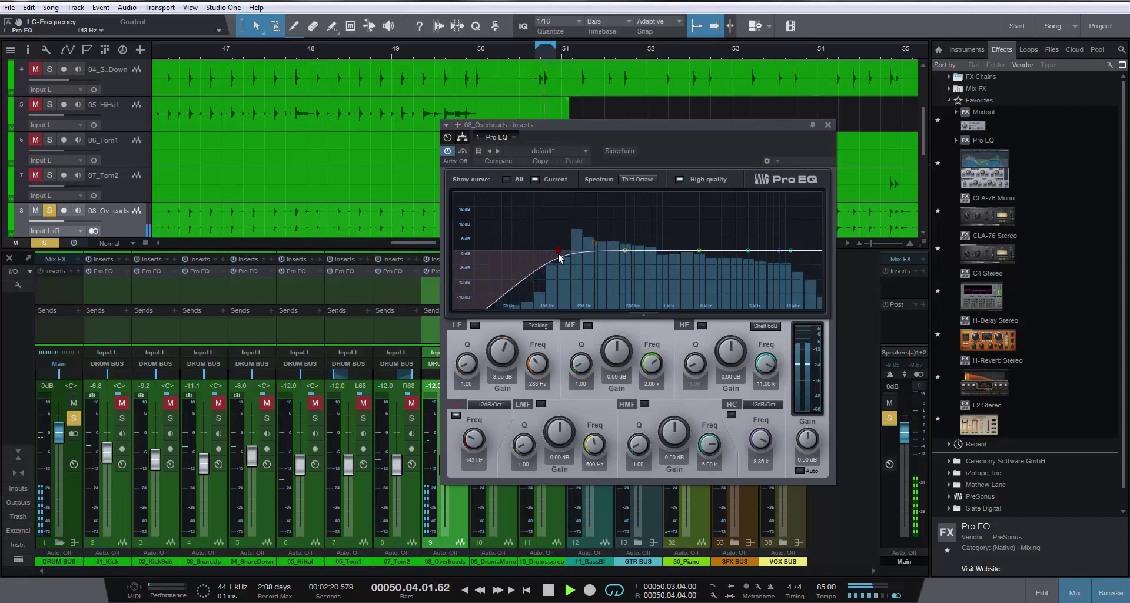
click(828, 125)
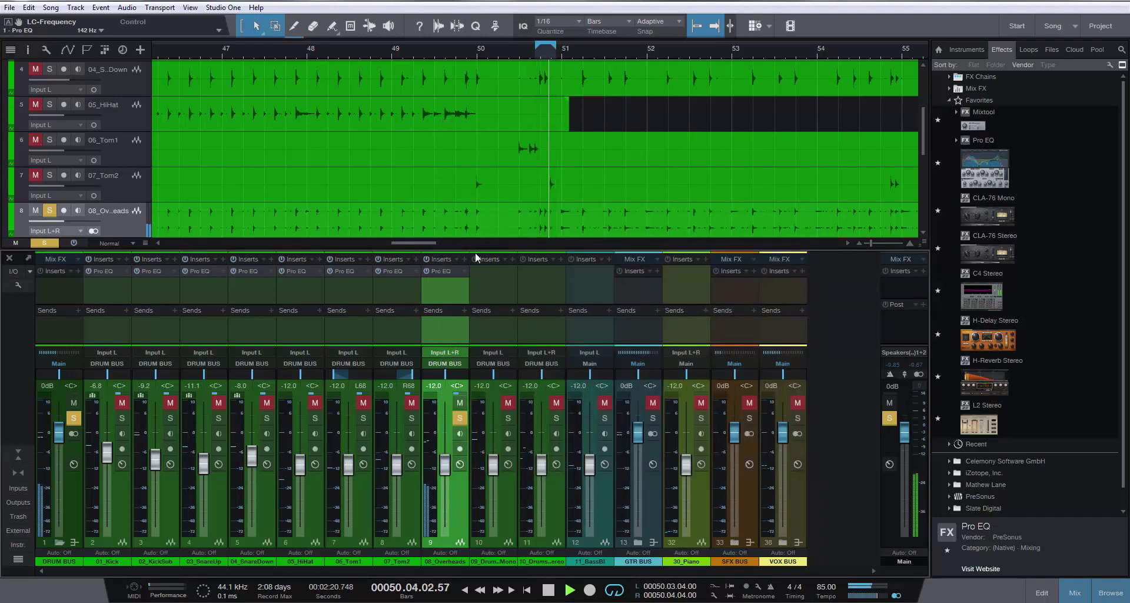
Solo 09_DrumsRoomMono instead of 08_Overheads and extend the playback loop's end to 53.02.04.00
key(space)
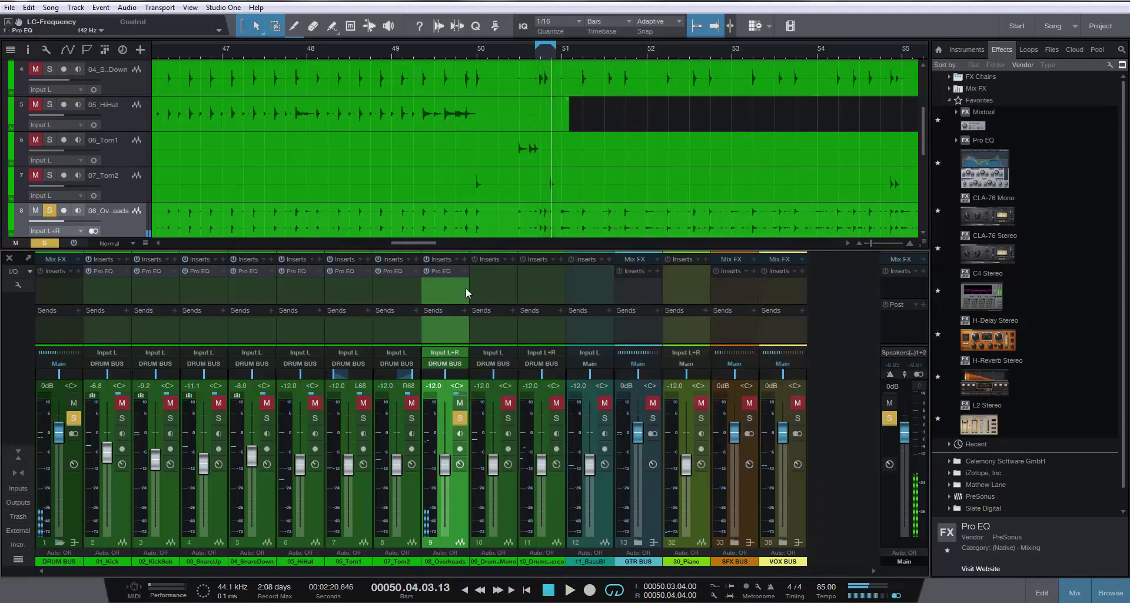
click(508, 419)
key(space)
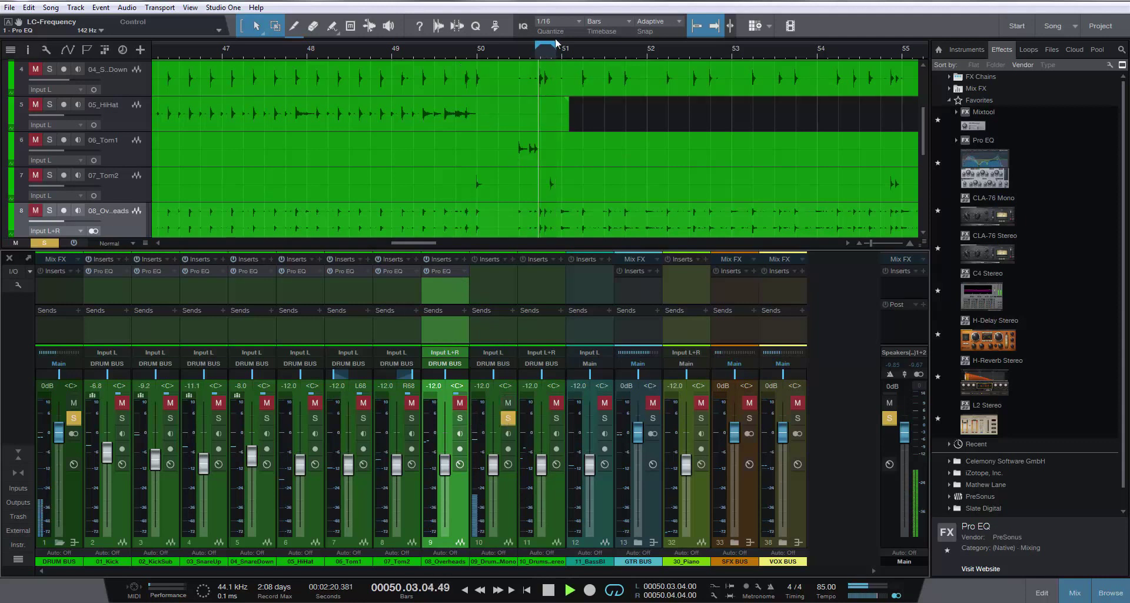
drag(557, 46, 641, 47)
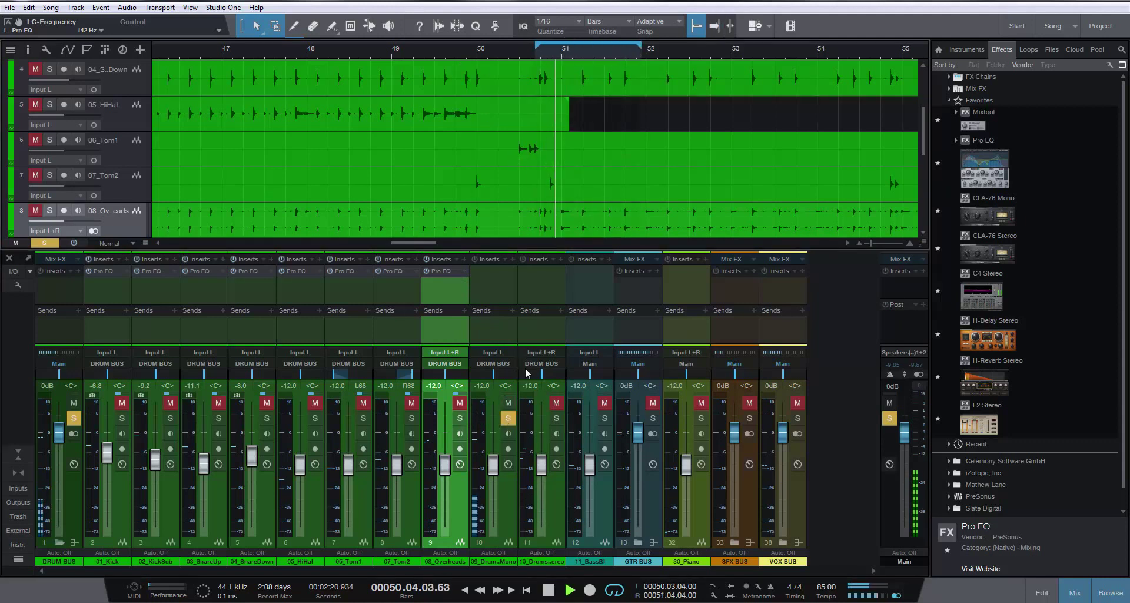
click(508, 503)
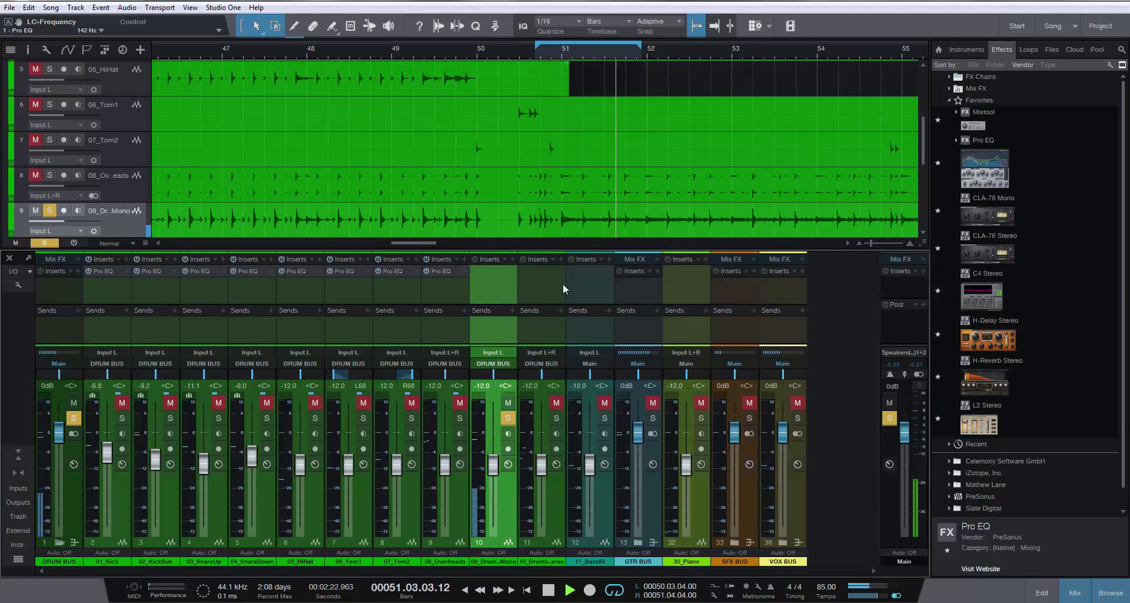
drag(634, 50, 768, 47)
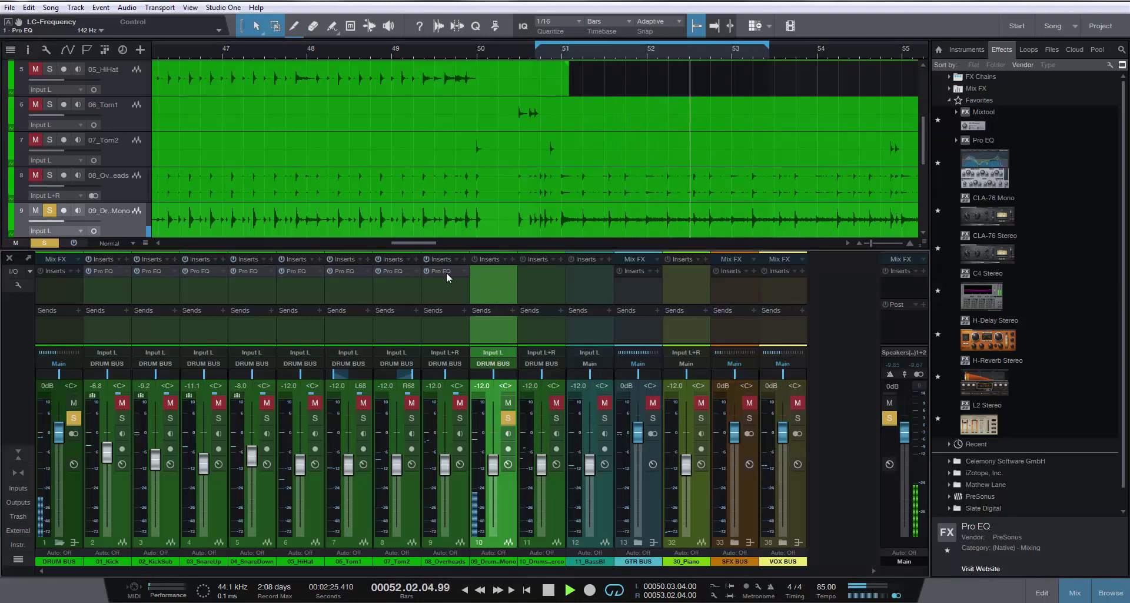
Copy the Pro EQ of 08_Overheads to 09_DrumsRoomMono, and move the solo to 10_DrumsRoomStereo
drag(446, 272, 482, 274)
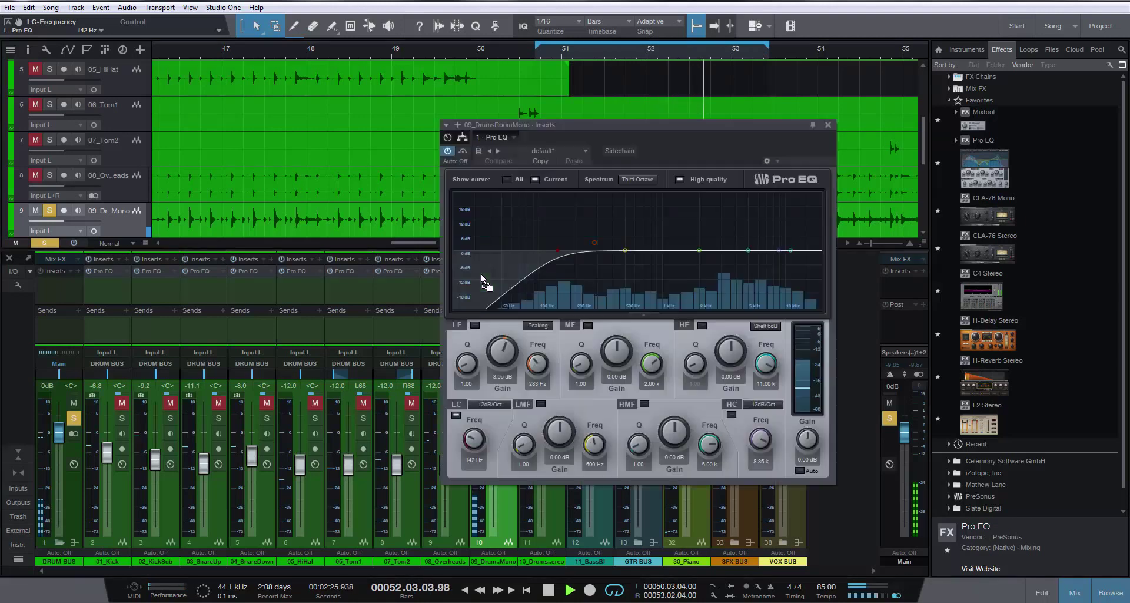
click(829, 125)
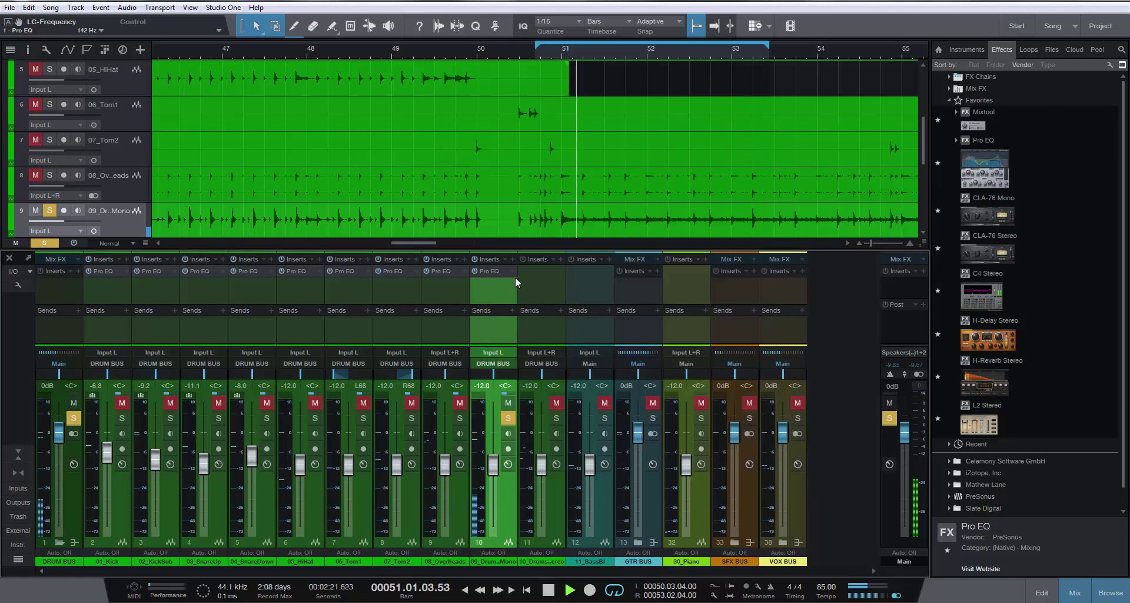
click(555, 418)
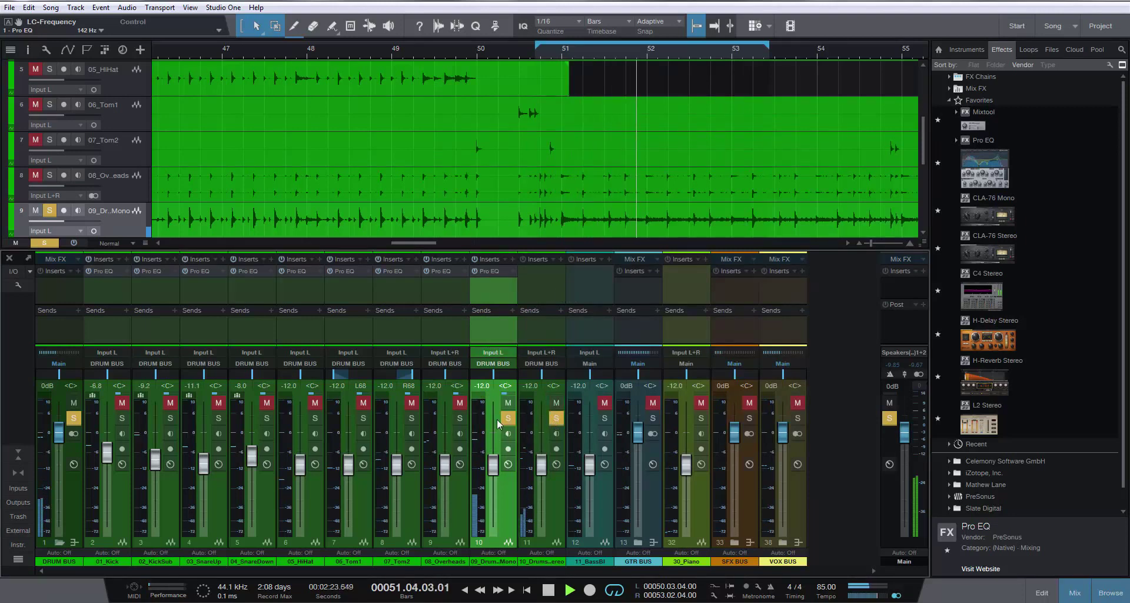
click(508, 418)
Copy the Pro EQ to 10_DrumsRoomStereo with the low cut at 197 Hz and an HF shelf boost of about 5.3 dB at 2.05 kHz
drag(489, 270, 576, 251)
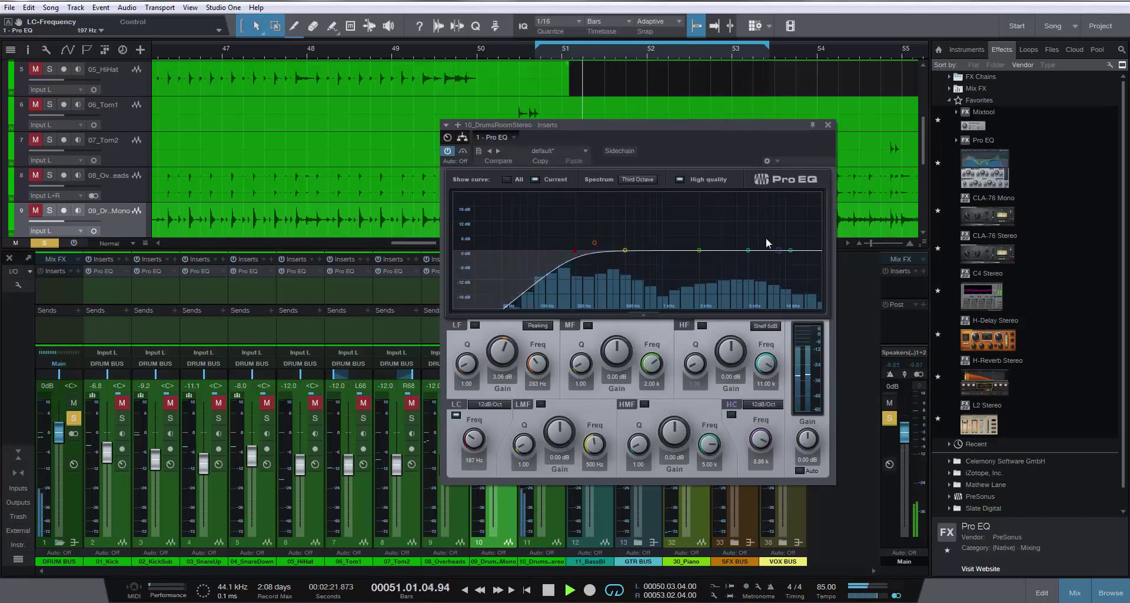
drag(755, 253, 701, 242)
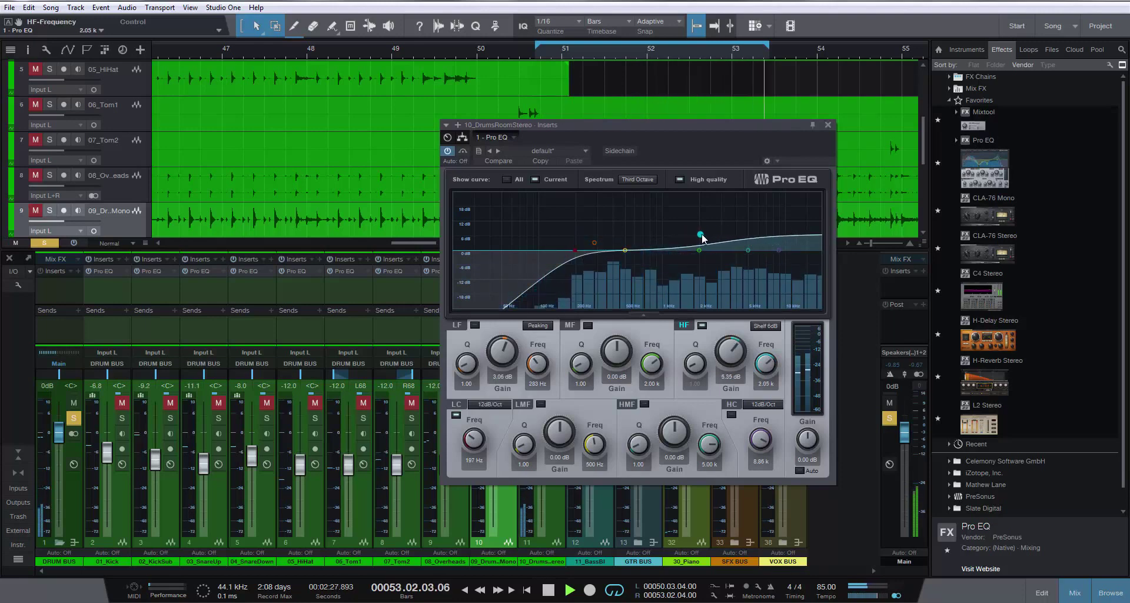
click(828, 125)
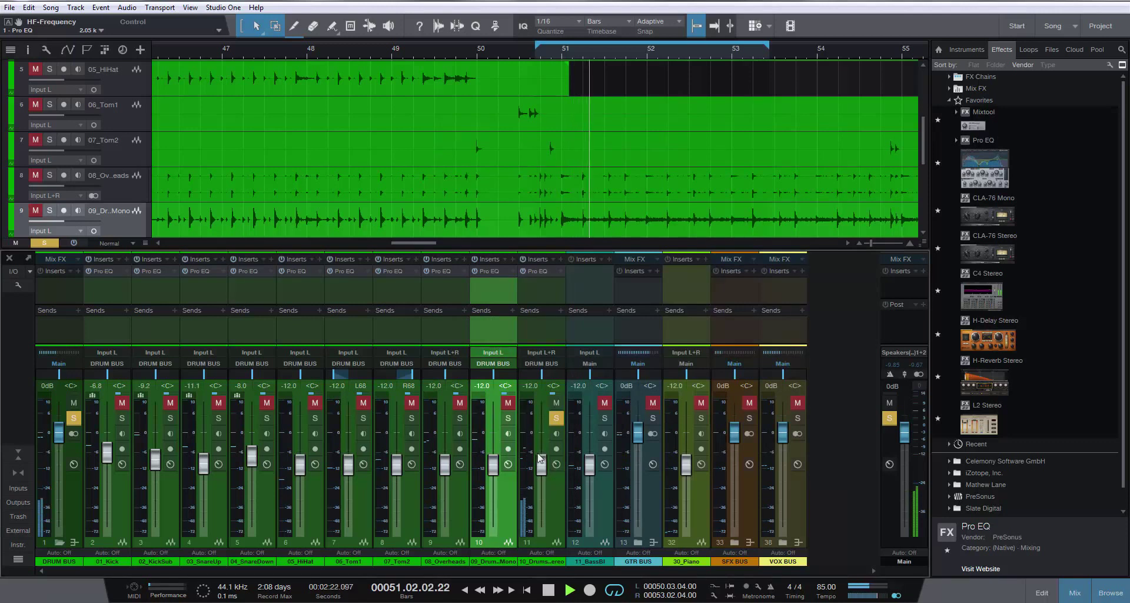
Solo all the drum channels and lower the grouped kicks to -8.8 dB on 01_Kick and -11.3 dB on 02_KickSub
click(508, 418)
drag(508, 418, 121, 418)
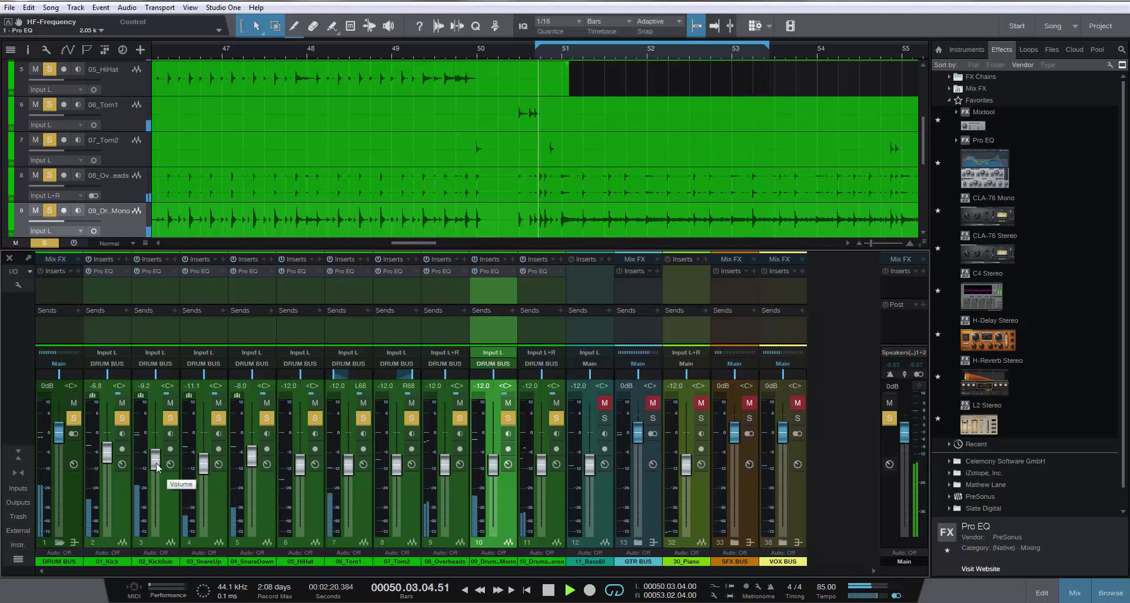
drag(157, 467, 156, 471)
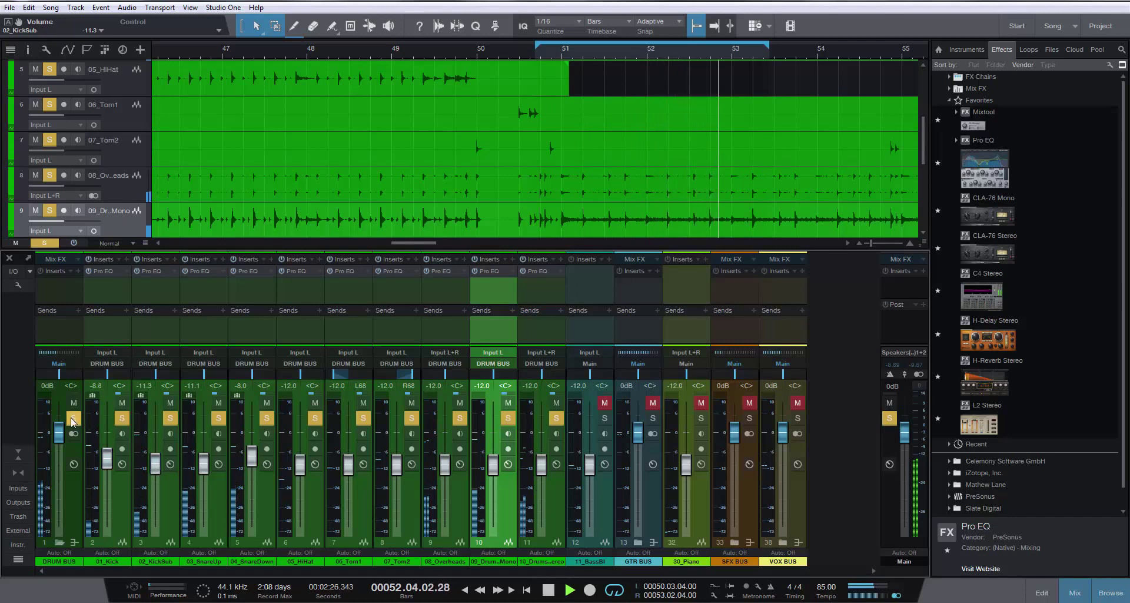
Stop playback, clear the drum solos and collapse the DRUM BUS folder channels in the mixer
key(space)
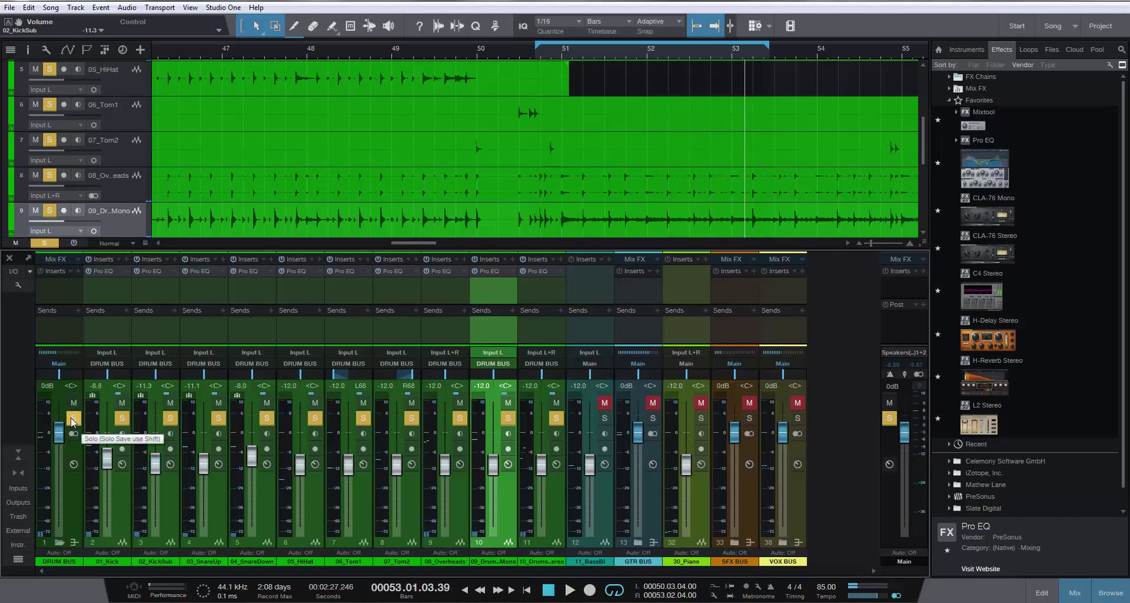
click(73, 418)
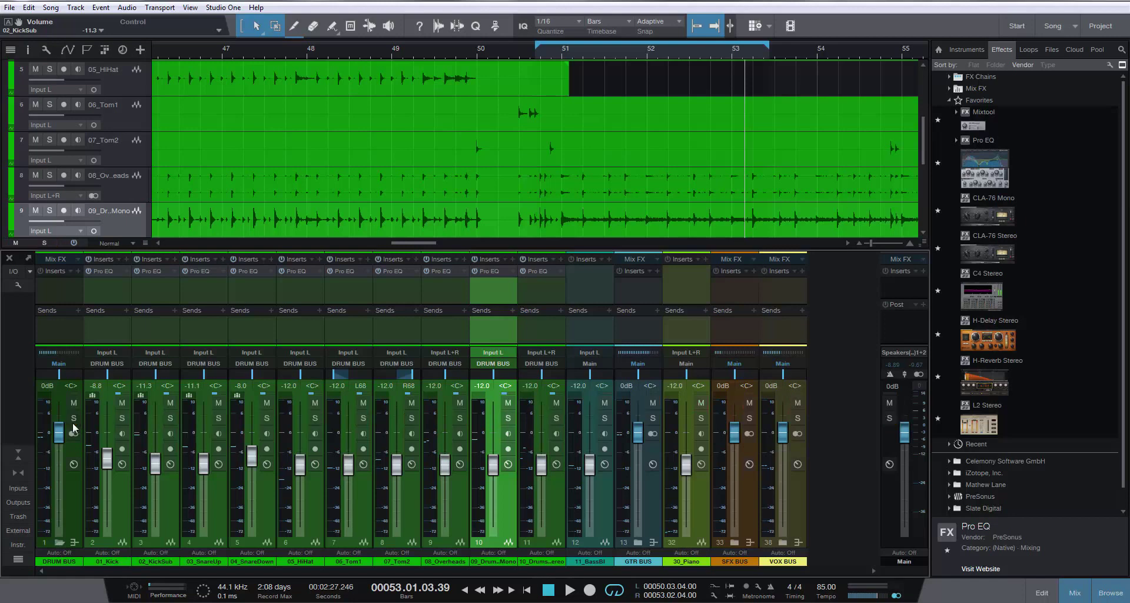
click(62, 540)
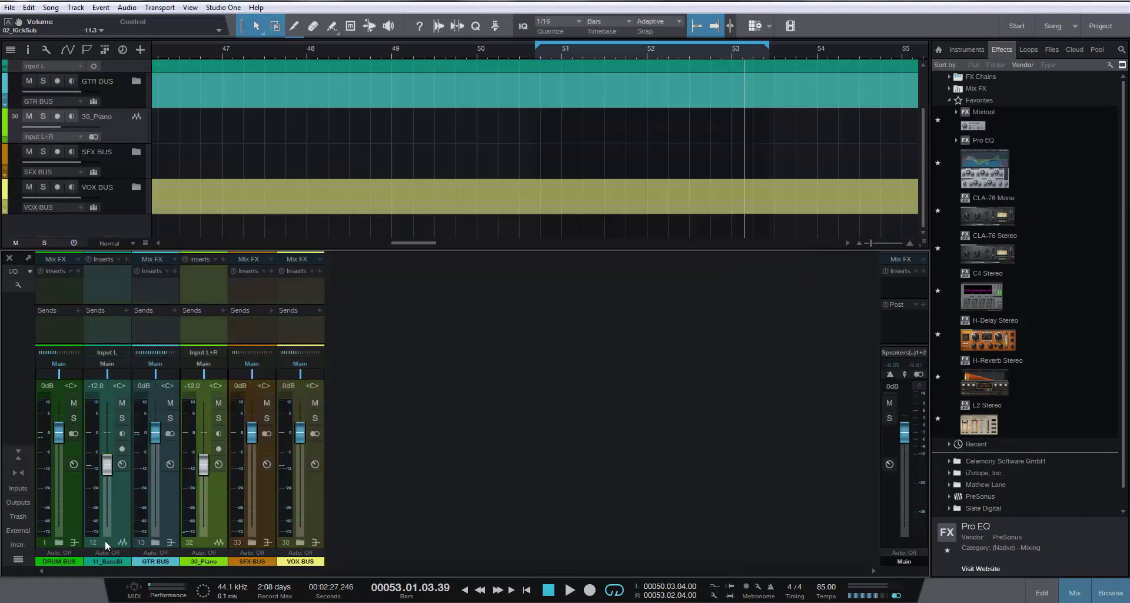
Solo 11_BassDI and play the song from just before bar 47
click(115, 418)
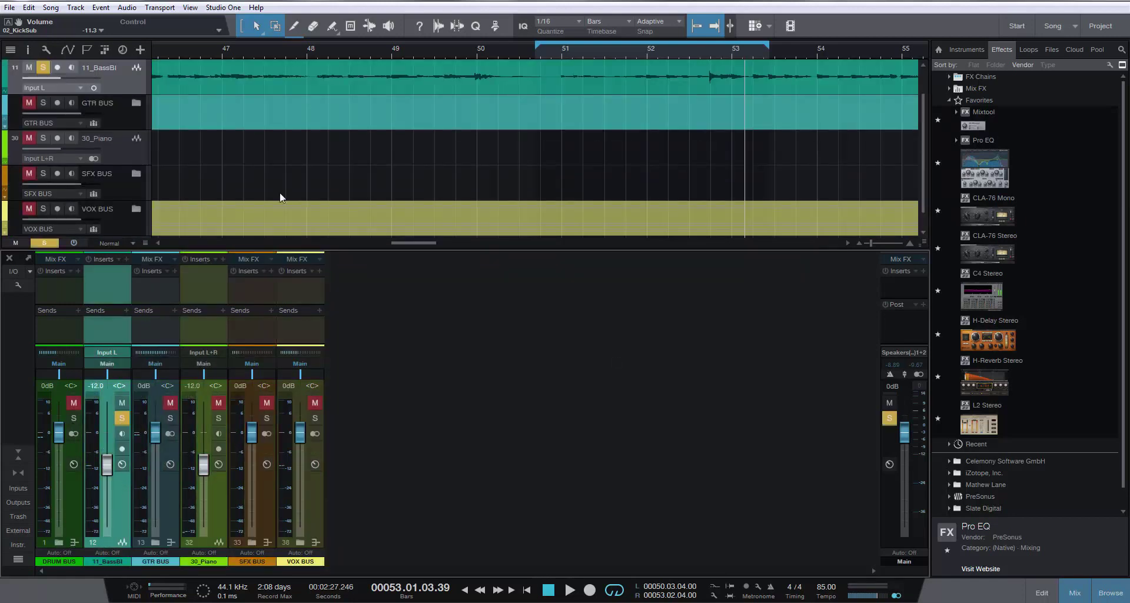
click(210, 46)
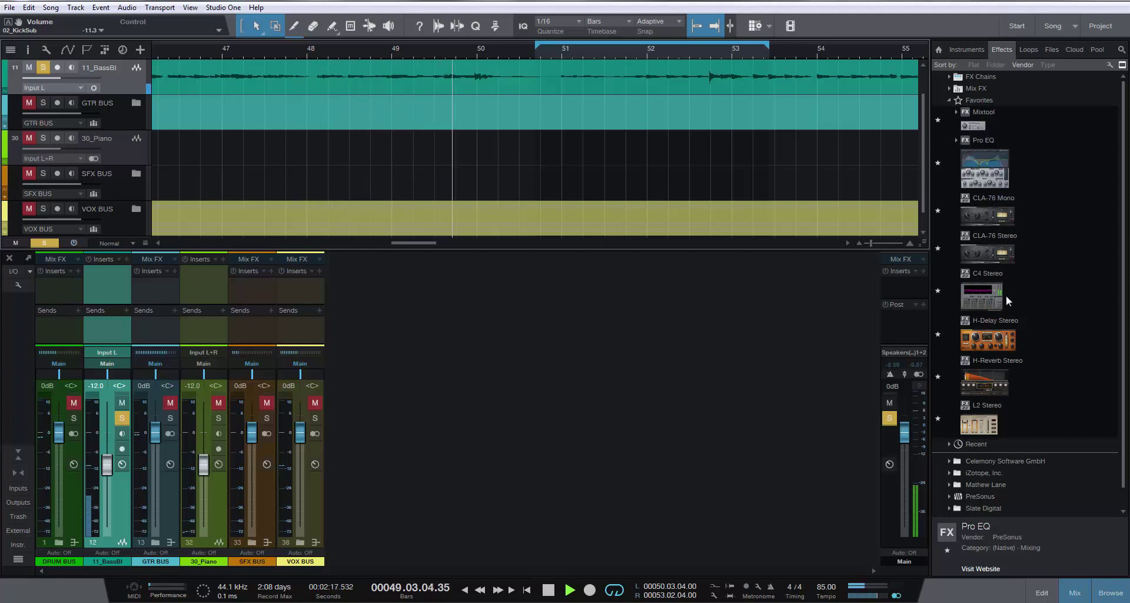
Search the effects for 3a and insert CLA-3A Mono on the 11_BassDI channel
click(1122, 51)
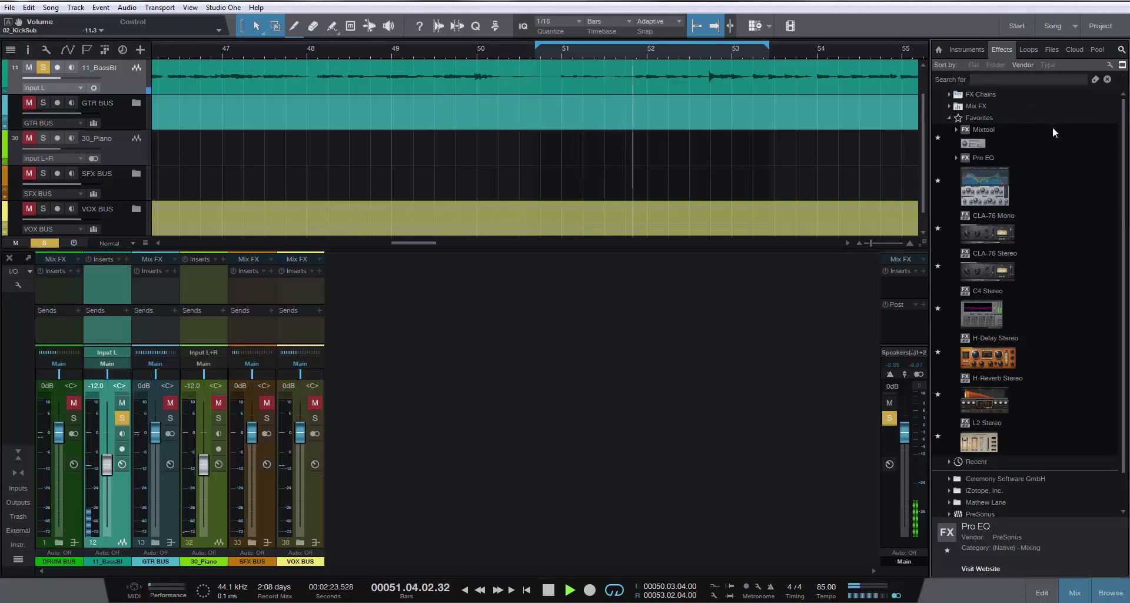
text(3a)
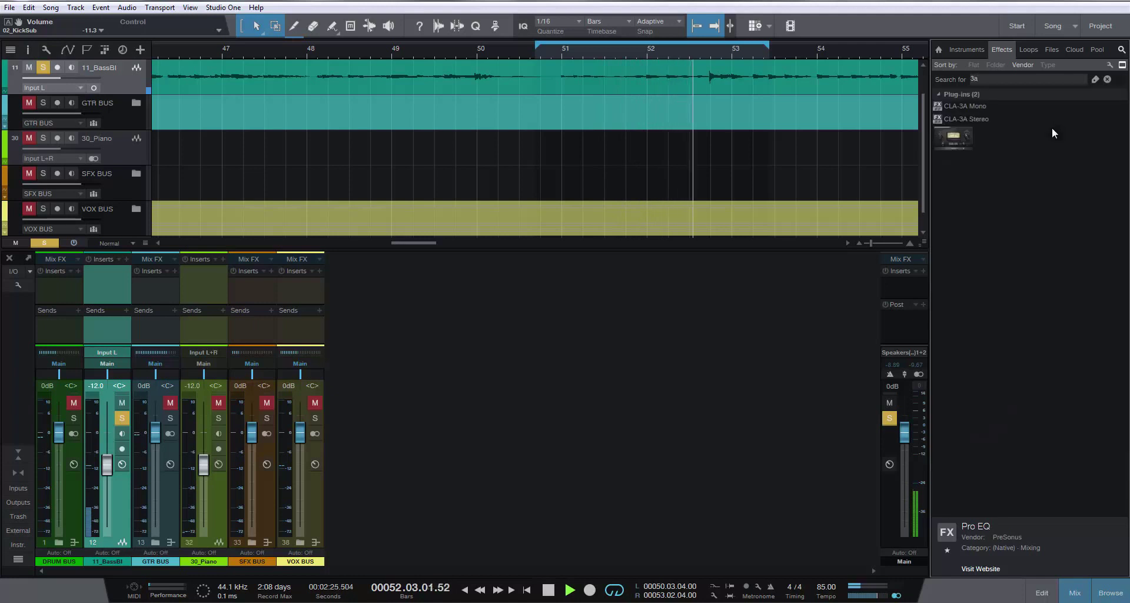
drag(959, 107, 118, 287)
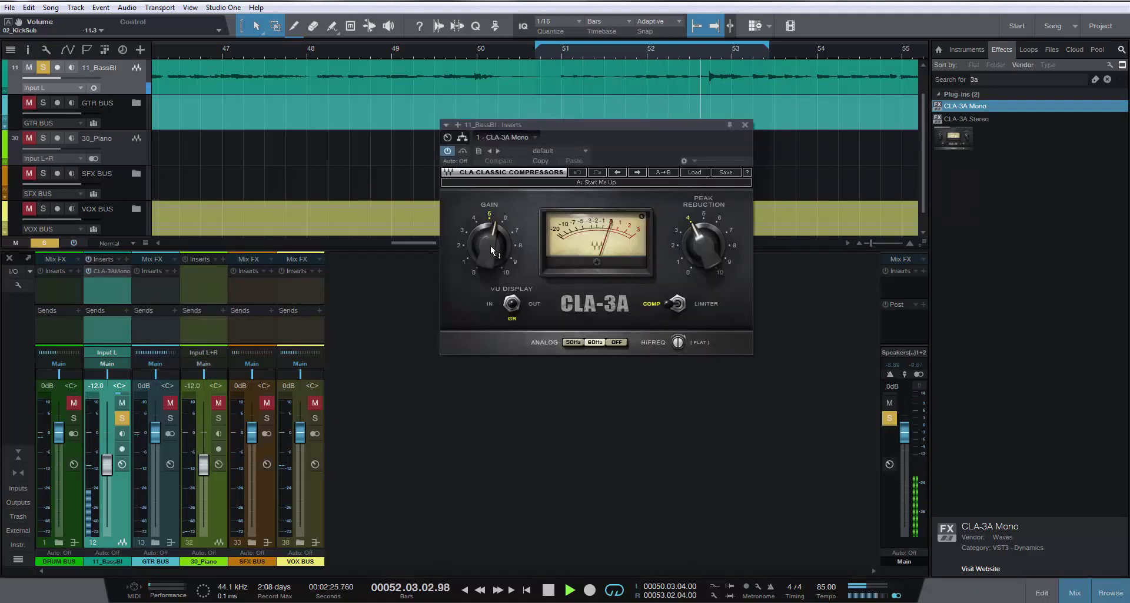
Set the CLA-3A's gain to about 5.9 and its peak reduction to 5
drag(490, 245, 490, 238)
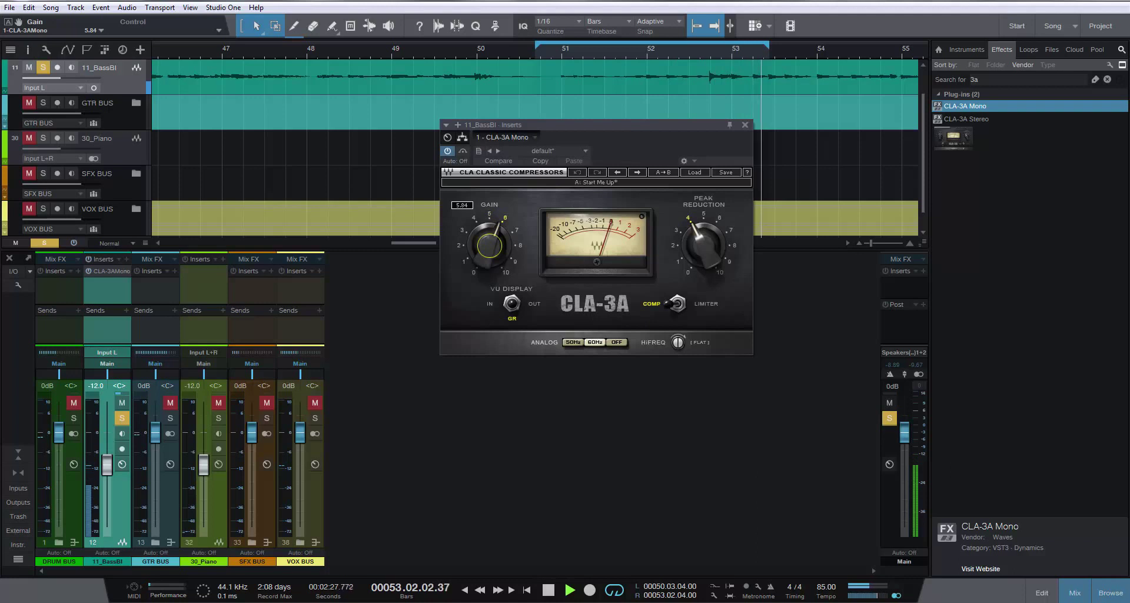
drag(688, 244, 706, 254)
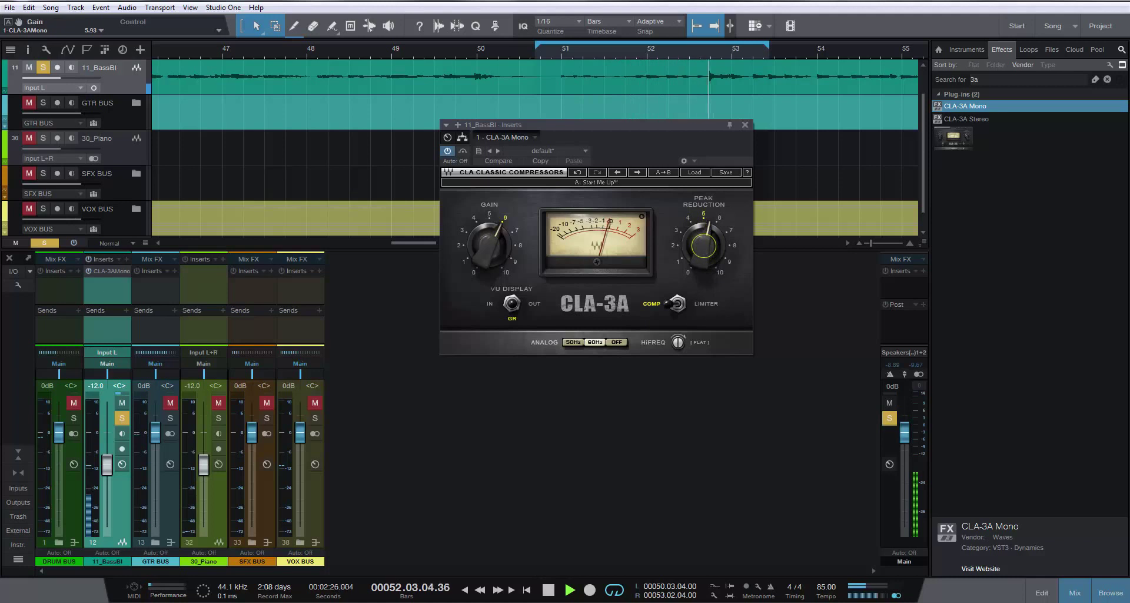
drag(490, 246, 489, 243)
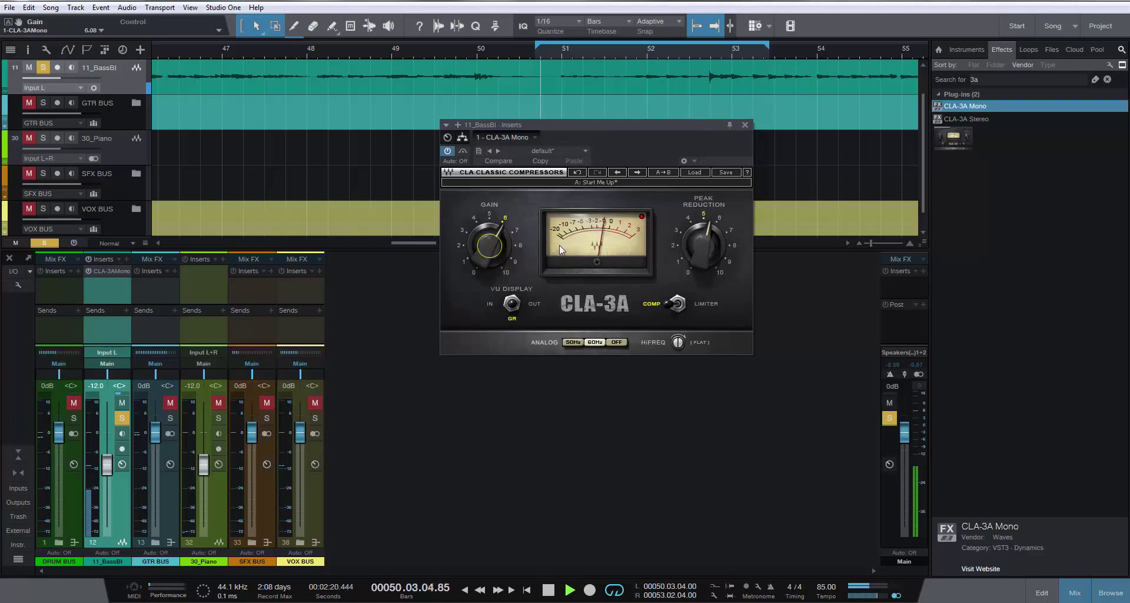
mouse_move(489, 246)
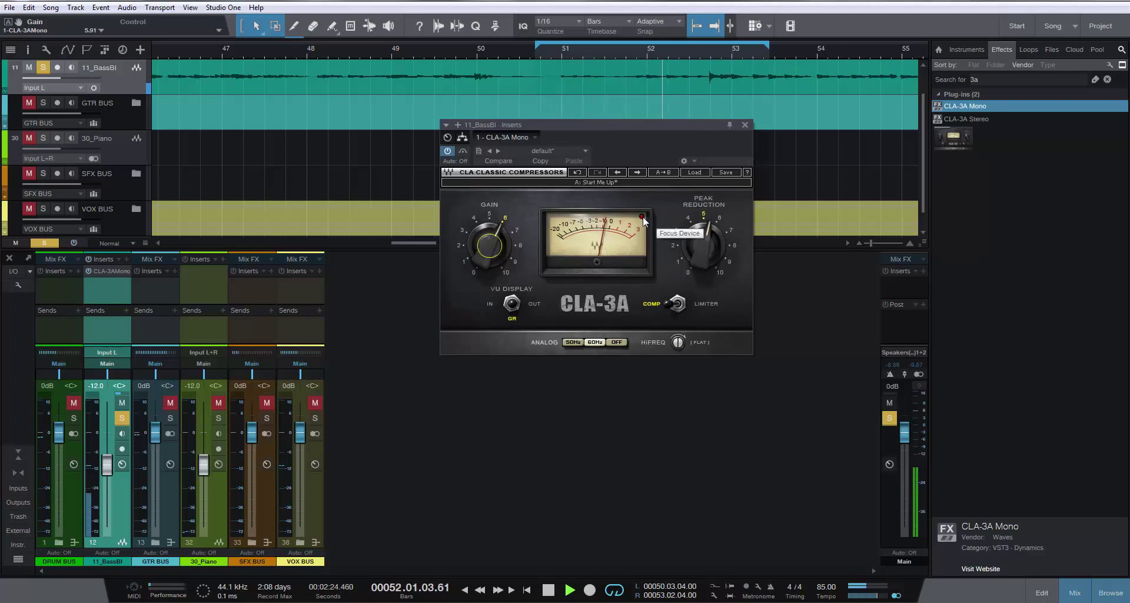
Compare the CLA-3A's input and output levels, raise its peak reduction to about 6 and turn Analog off
click(488, 305)
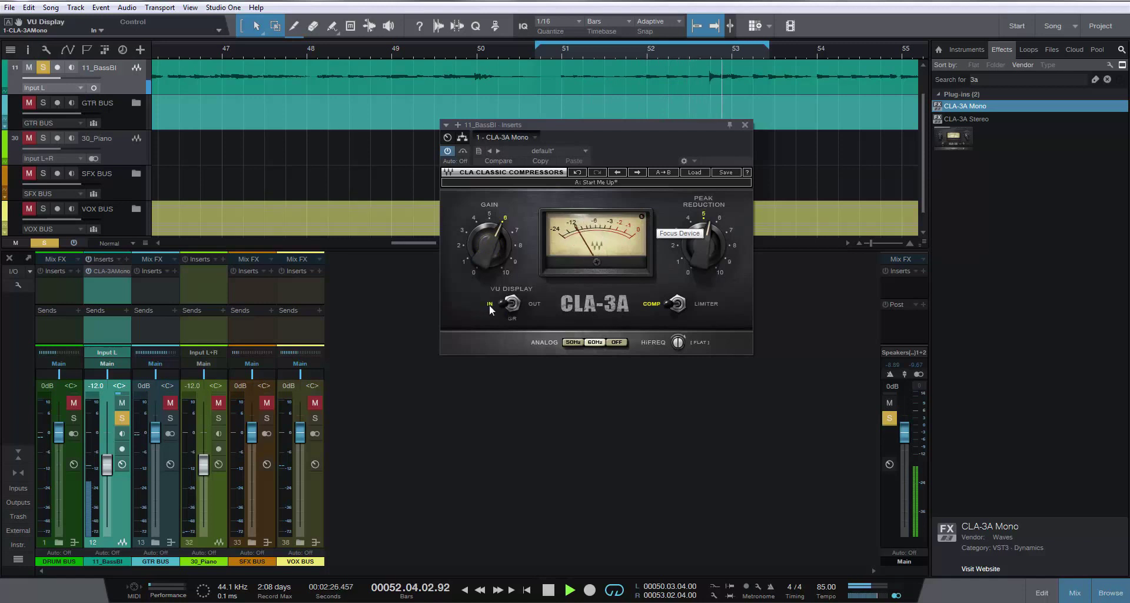
click(517, 304)
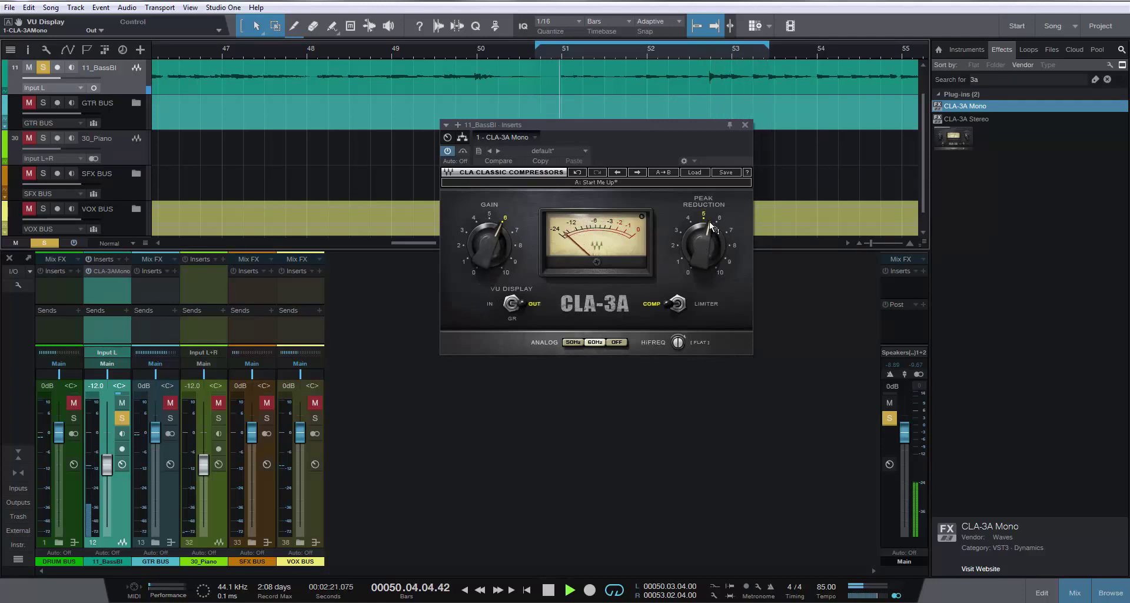
drag(709, 222, 719, 231)
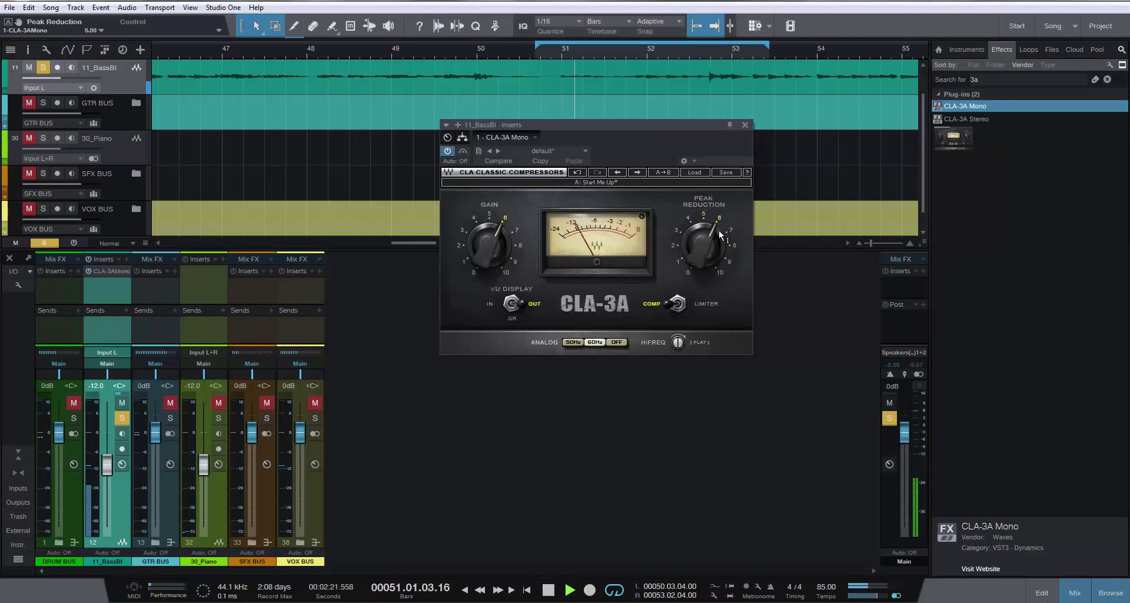
click(511, 321)
click(623, 343)
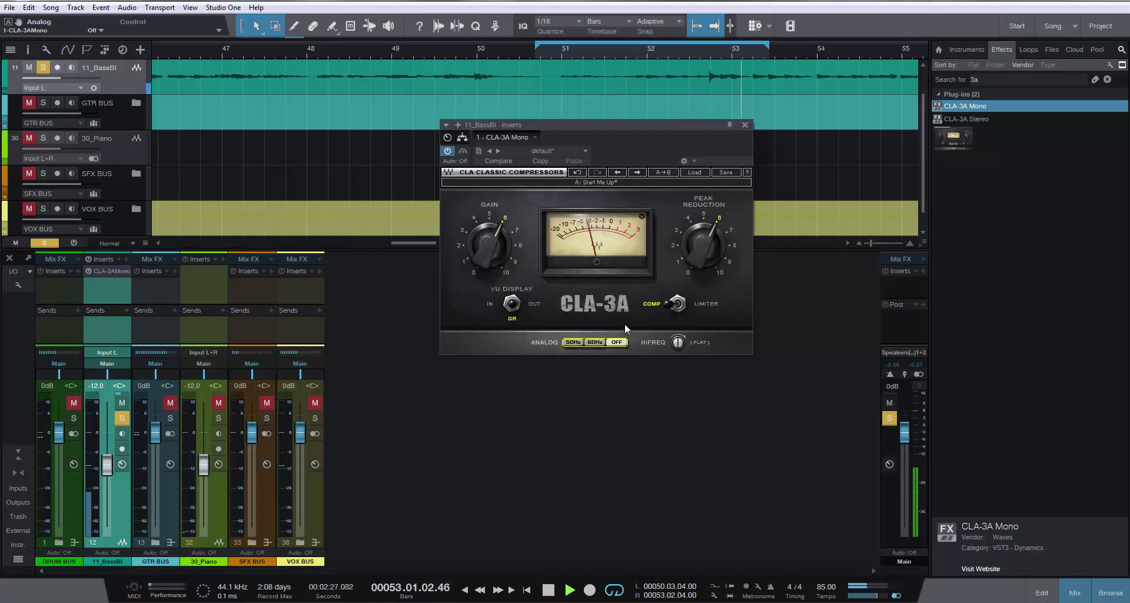
click(745, 125)
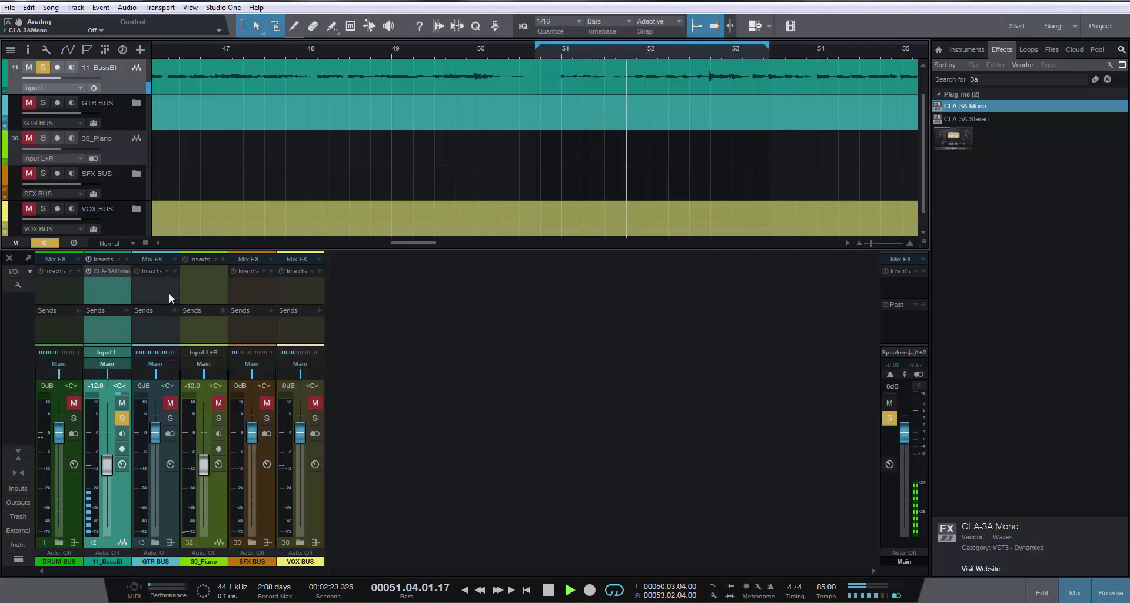
Insert RBass Mono after the CLA-3A on 11_BassDI and audition the bass with the plug-in's default settings
key(space)
click(997, 79)
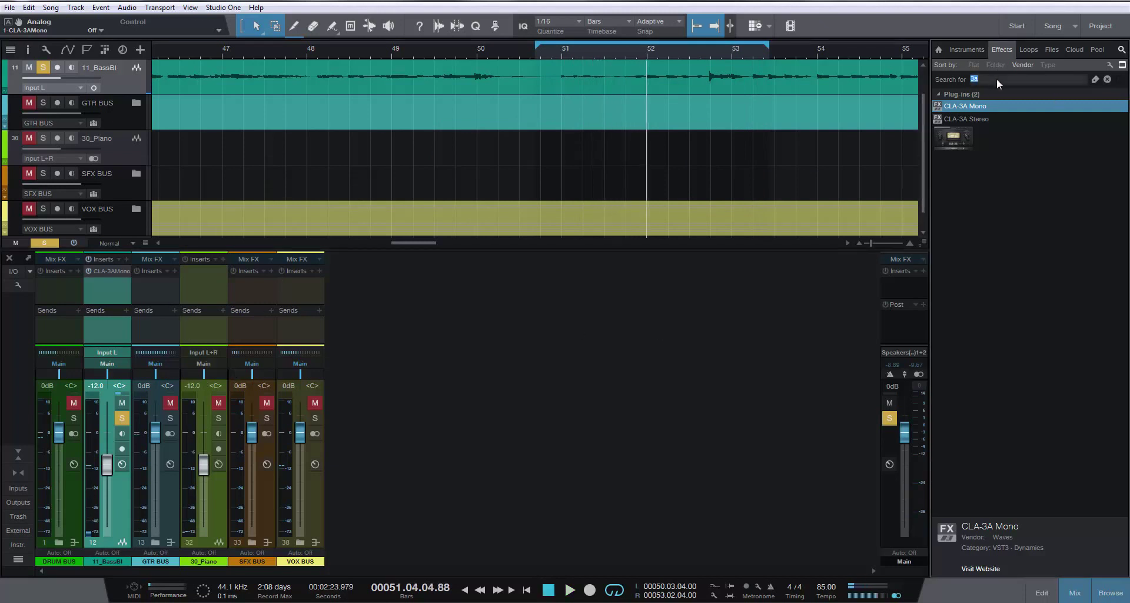
text(rba)
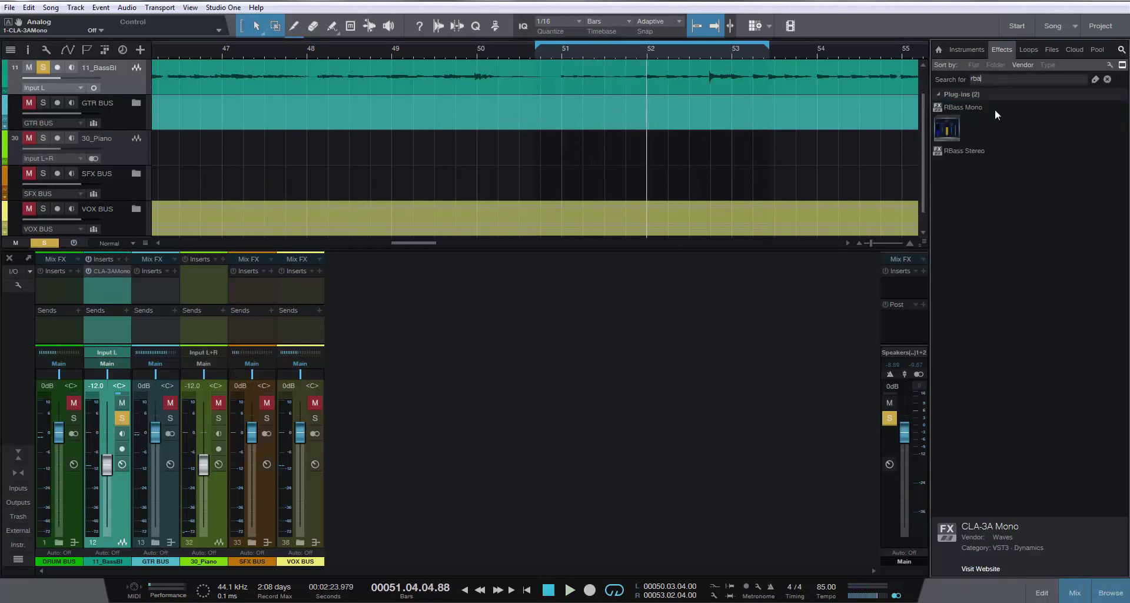
drag(952, 121, 108, 287)
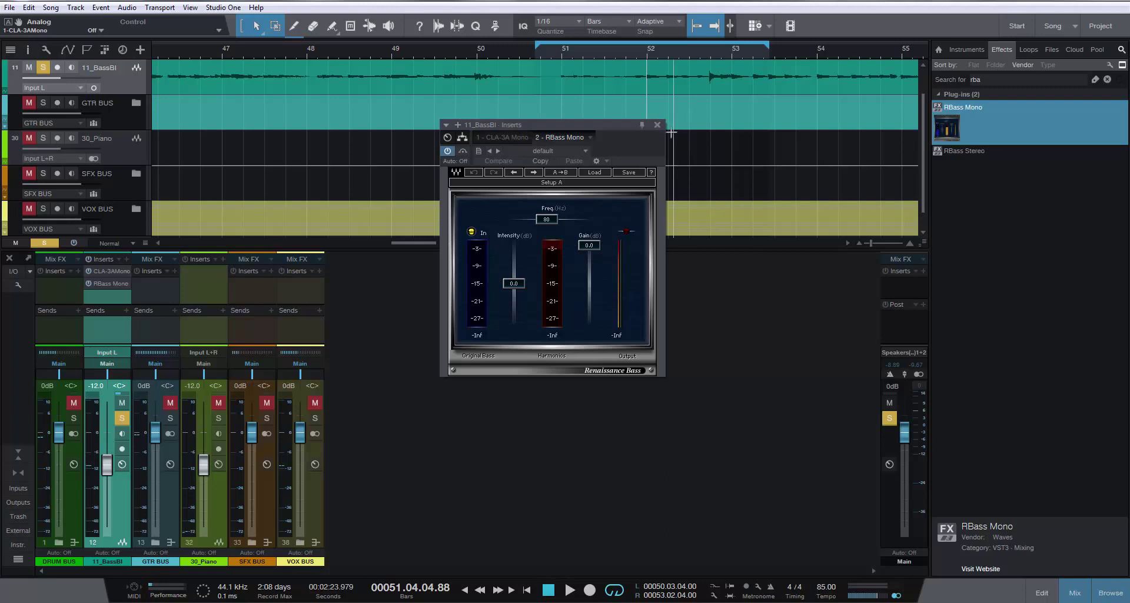
click(627, 48)
key(space)
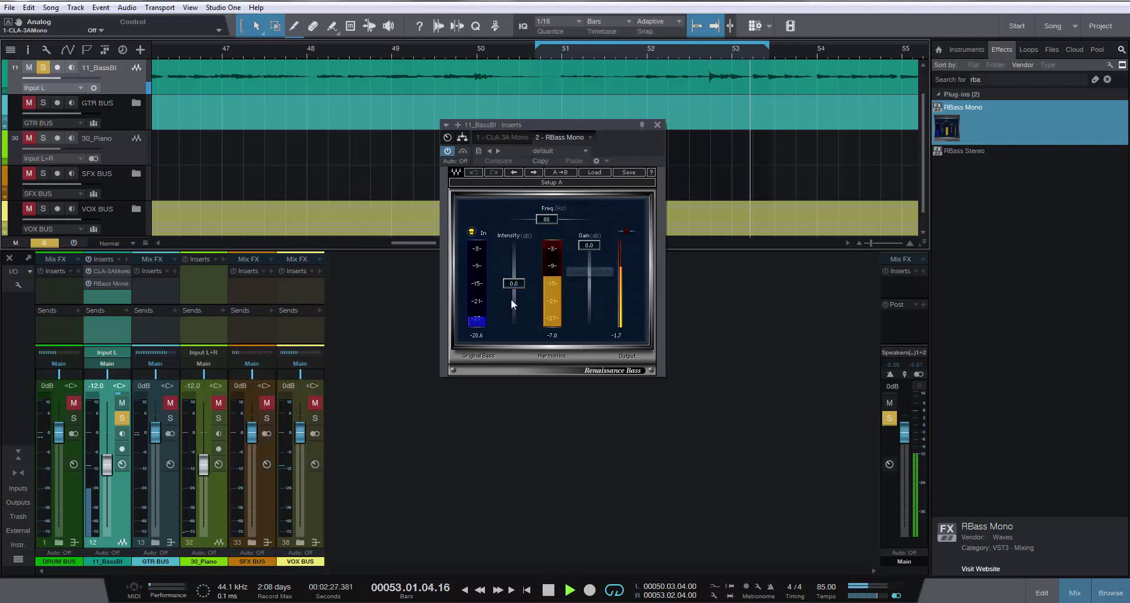
click(657, 125)
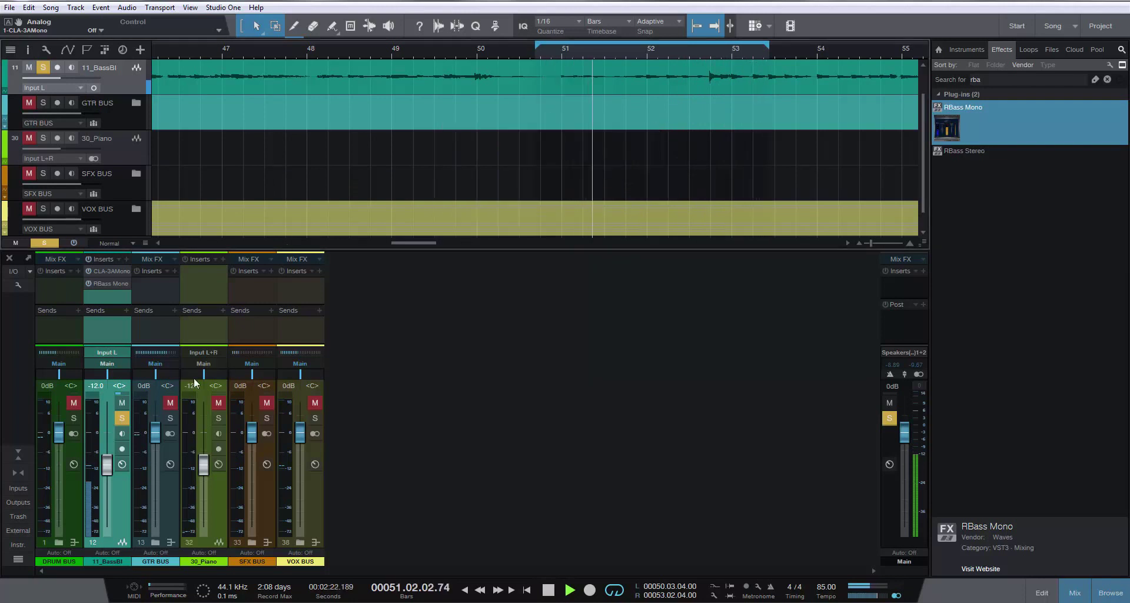
Stop playback, switch the solo from 11_BassDI to GTR BUS and expand the GTR BUS folder channels in the mixer
key(space)
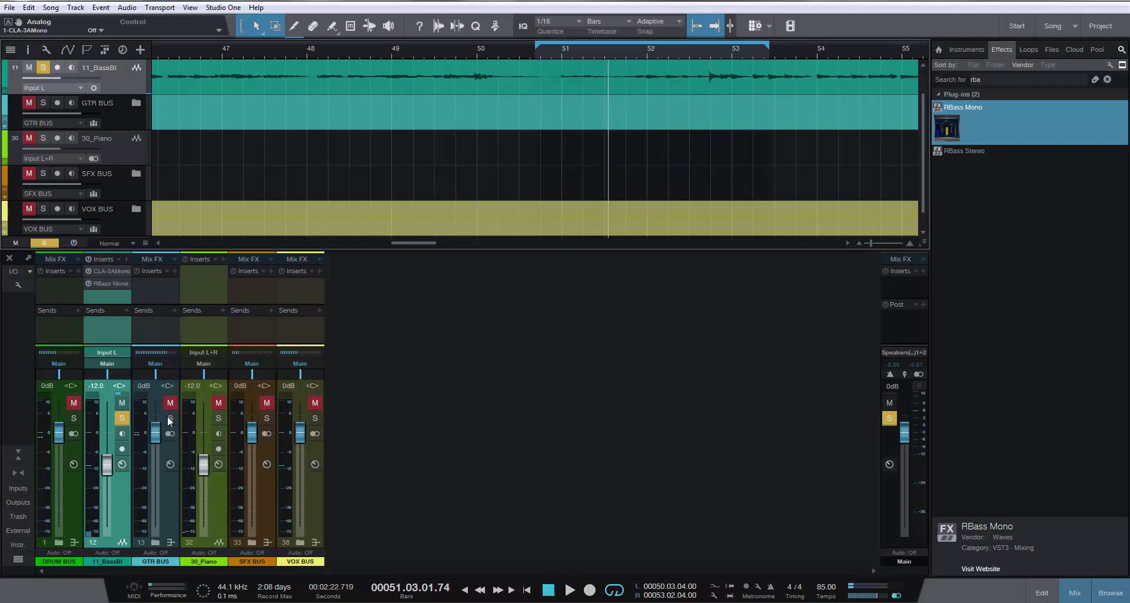
click(122, 418)
click(170, 418)
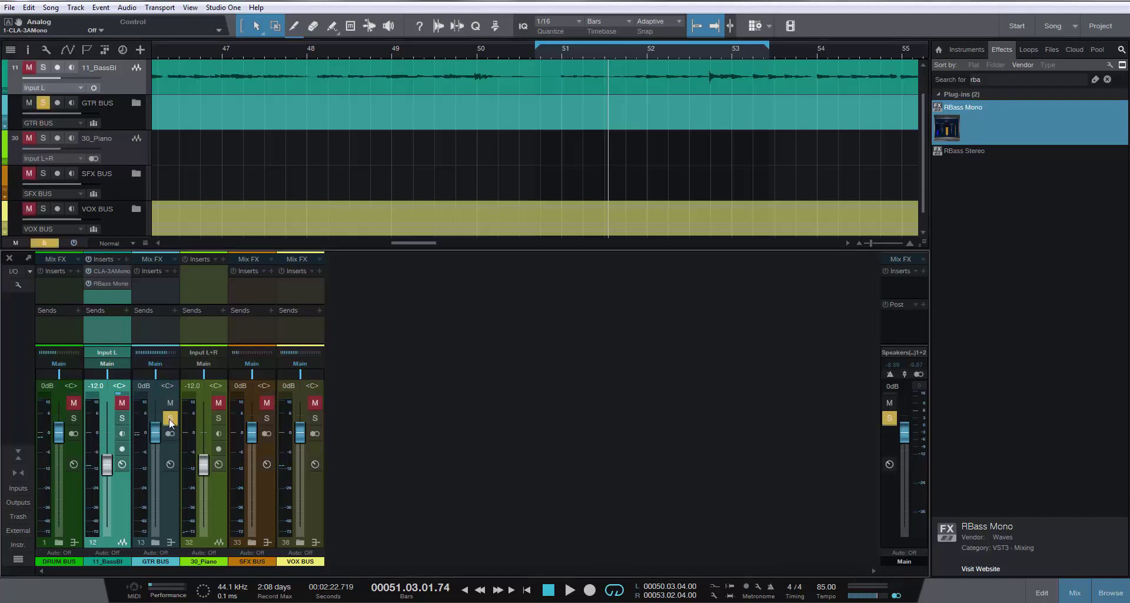
click(157, 541)
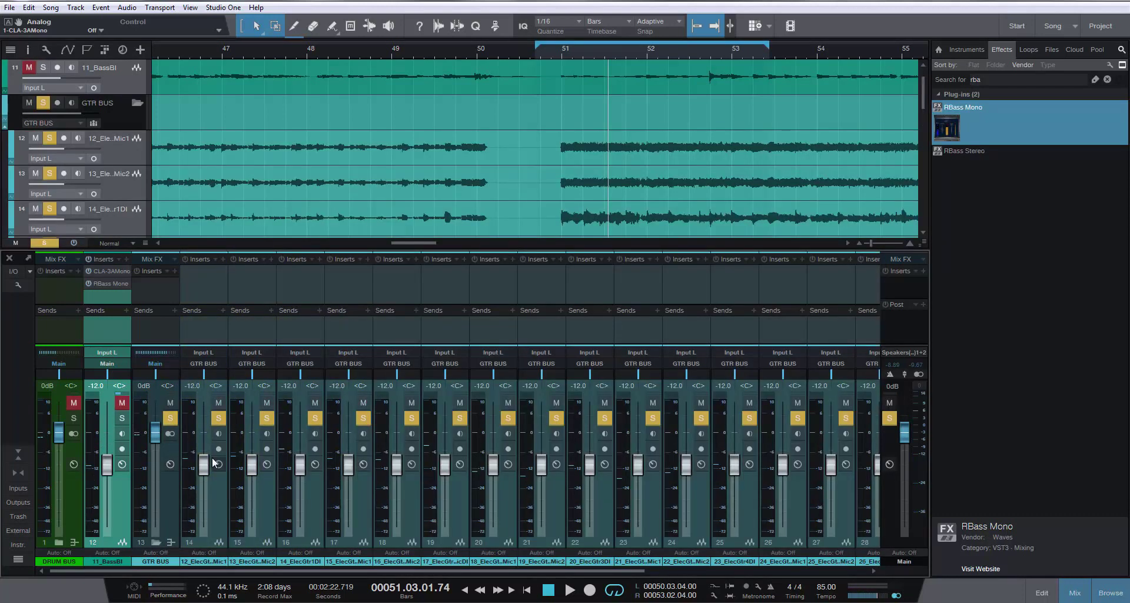
Show the whole song in the timeline and play the guitars from bar 8
drag(263, 574, 236, 545)
drag(286, 52, 600, 13)
click(200, 49)
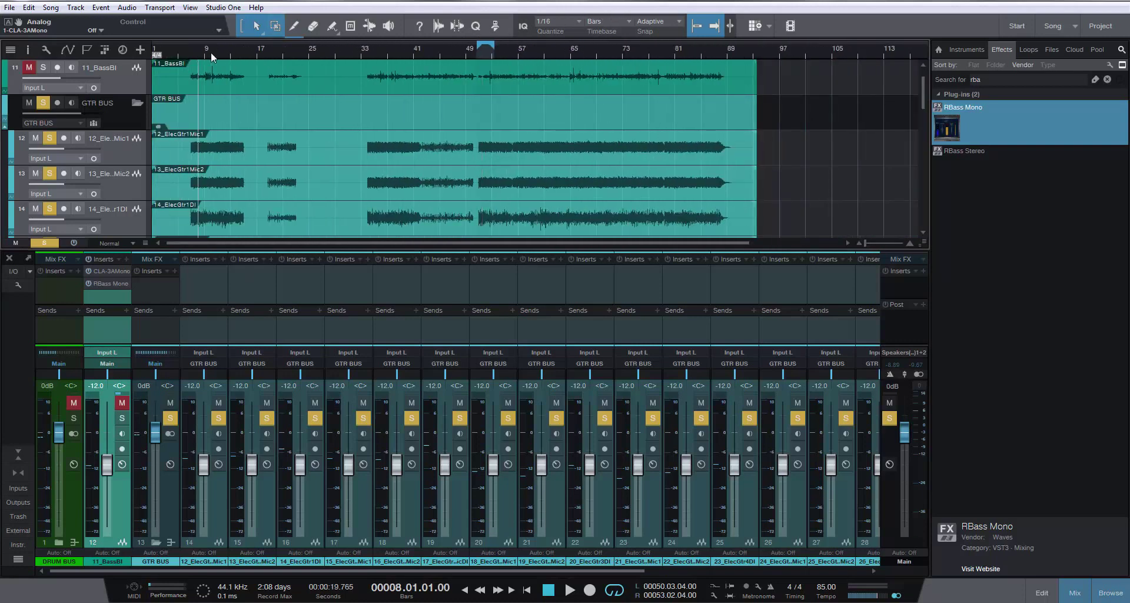
key(space)
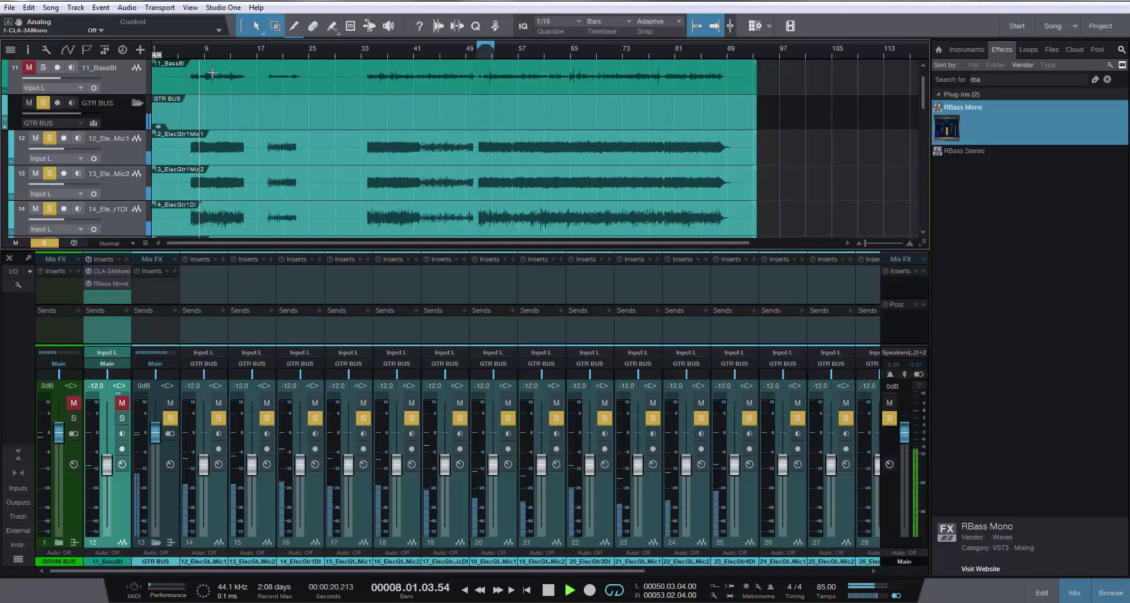
Solo only 12_ElecGtr1Mic1 and 13_ElecGtr1Mic2, panning the first hard left and the second hard right
alt+click(218, 418)
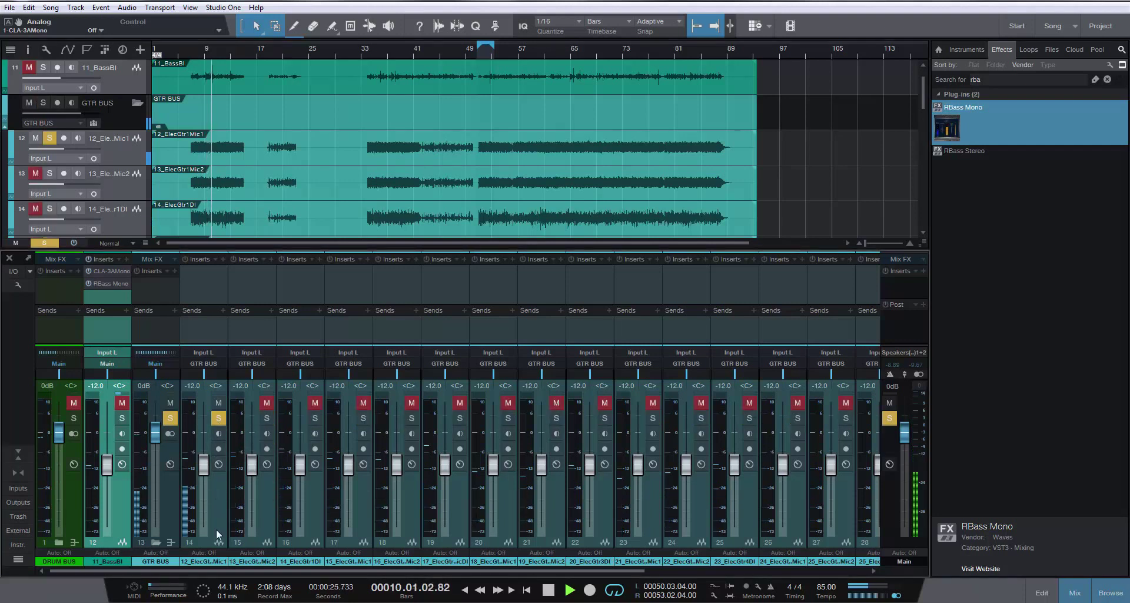
click(267, 418)
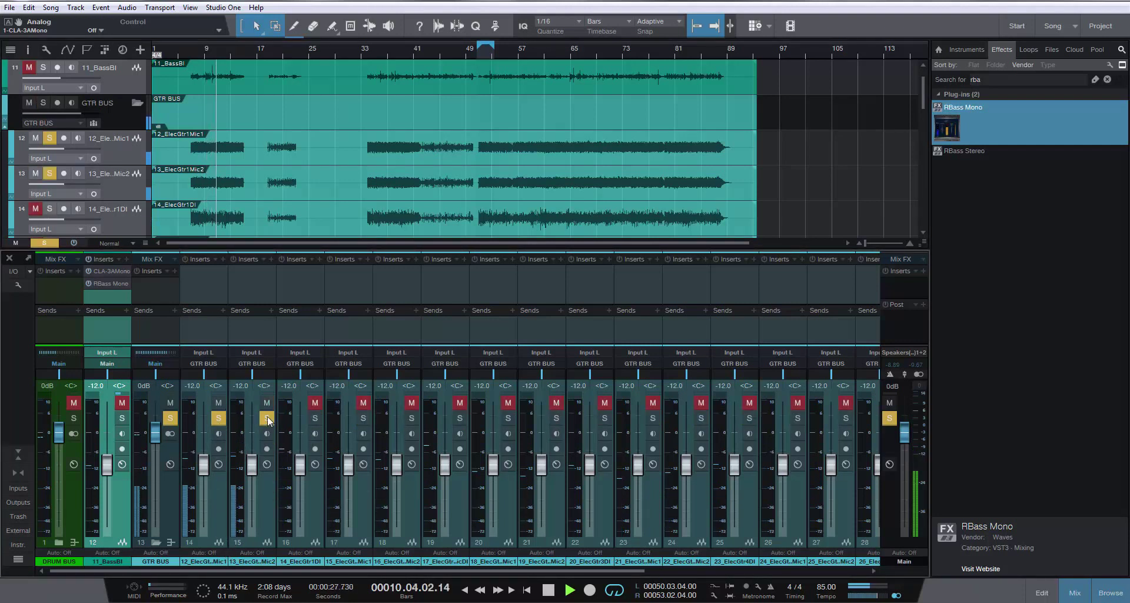
drag(206, 373, 167, 370)
drag(266, 376, 302, 380)
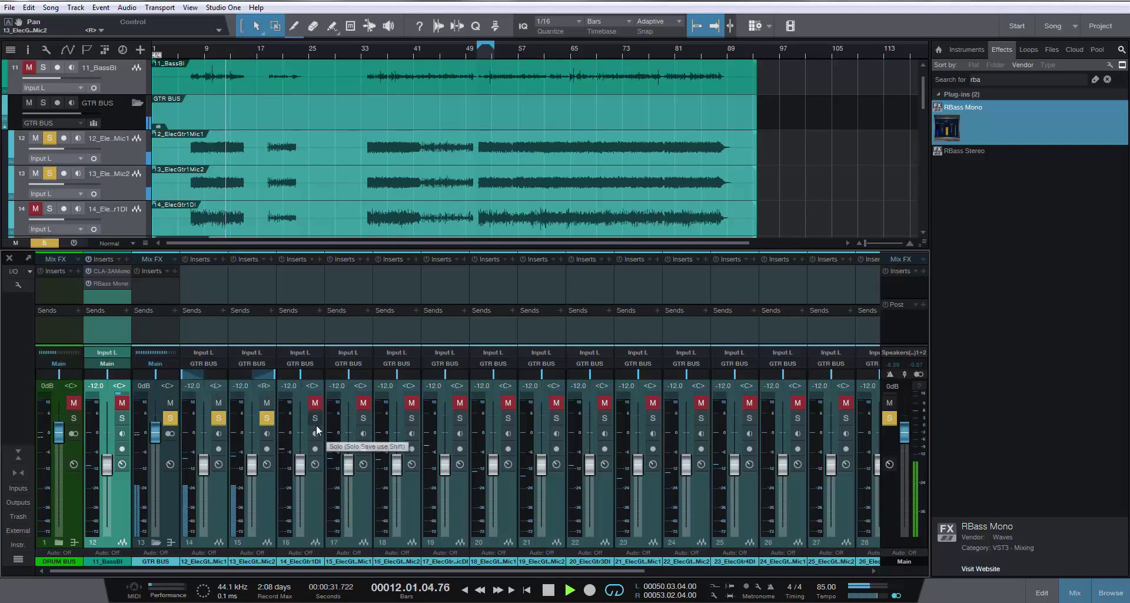
Add guitar mic channels 15 and 16 to the solo, panning 15 hard left and 16 hard right
click(363, 418)
click(411, 418)
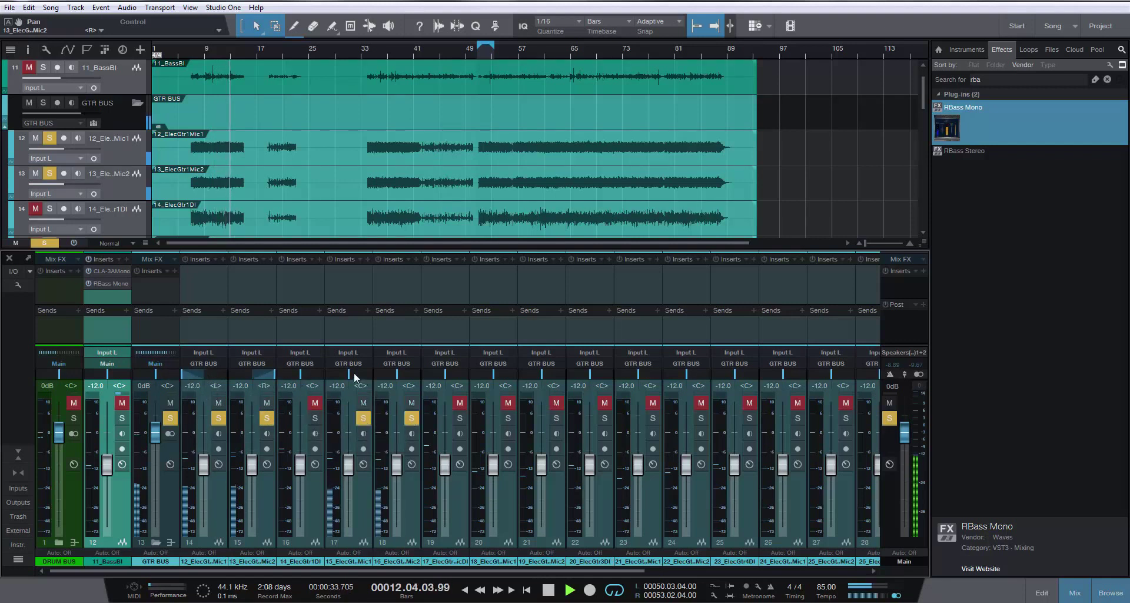
drag(355, 374, 330, 374)
drag(405, 372, 439, 376)
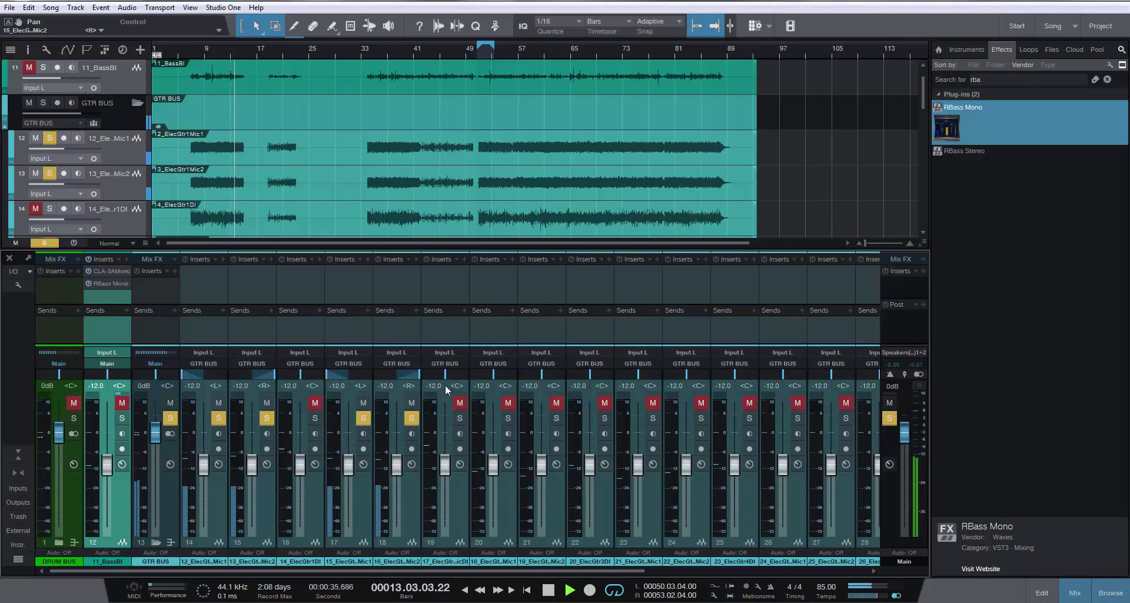
Stop playback and pan the remaining electric guitar mic pairs, each Mic1 hard left and each Mic2 hard right
key(space)
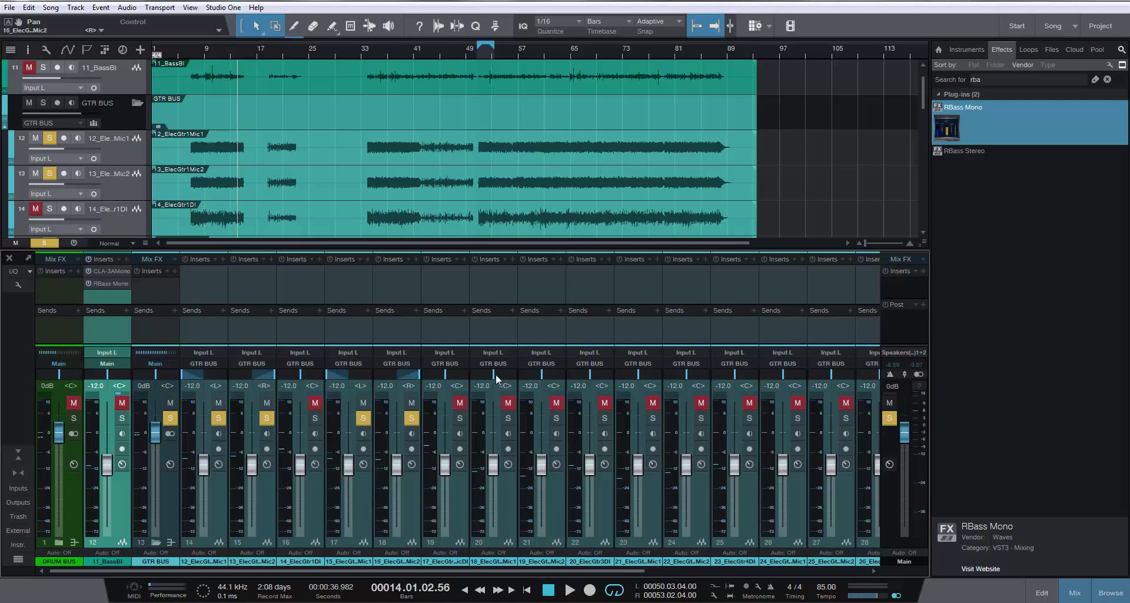
alt+click(602, 385)
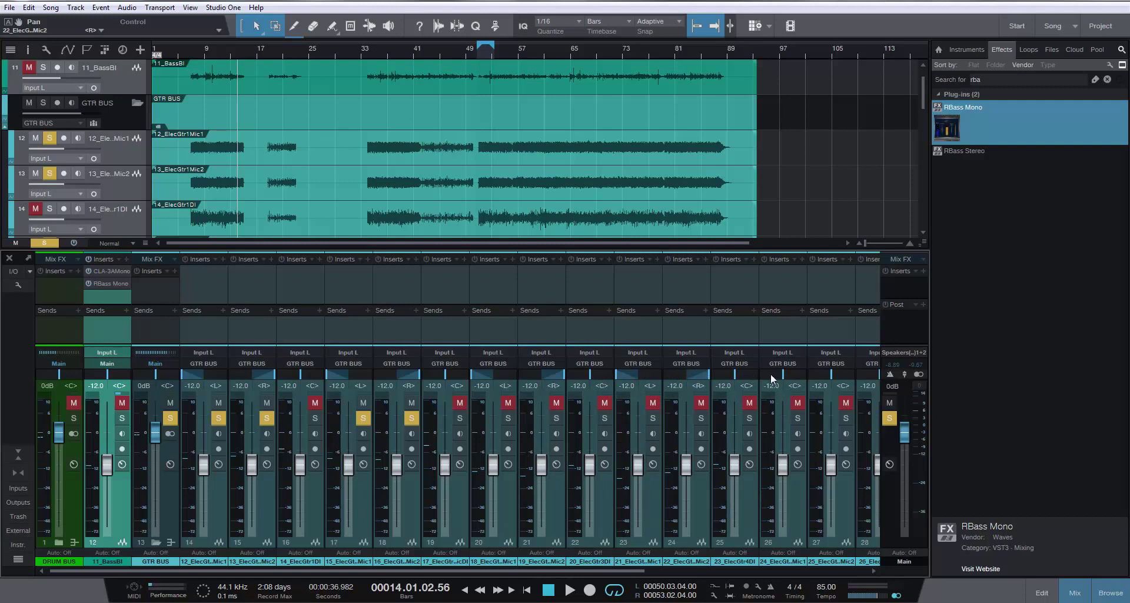
drag(773, 375, 743, 375)
drag(820, 374, 879, 374)
drag(635, 564, 765, 575)
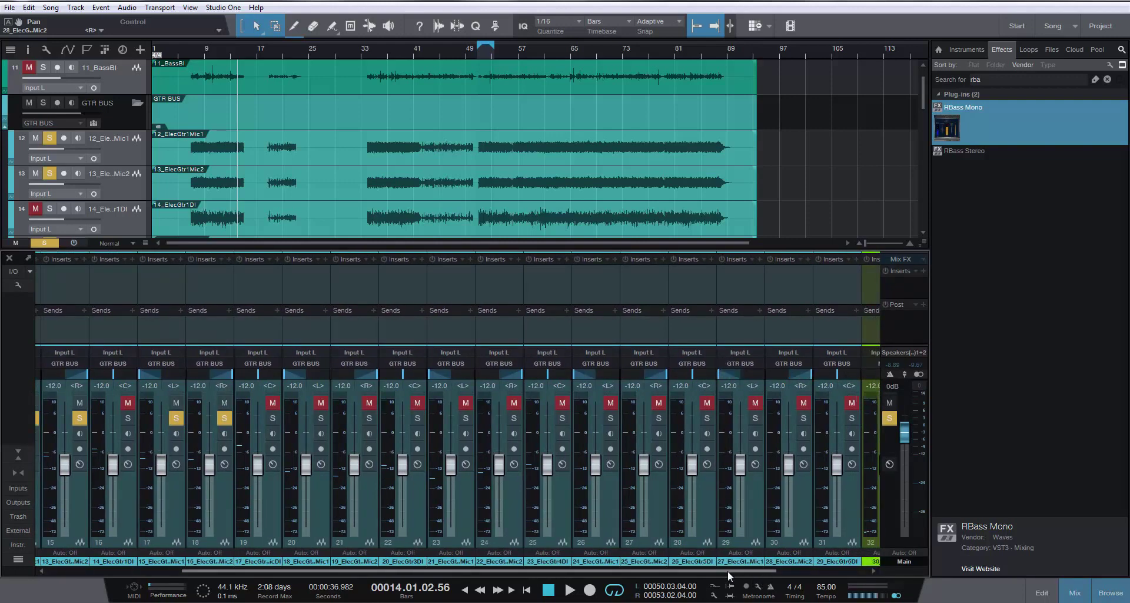
drag(705, 568, 483, 573)
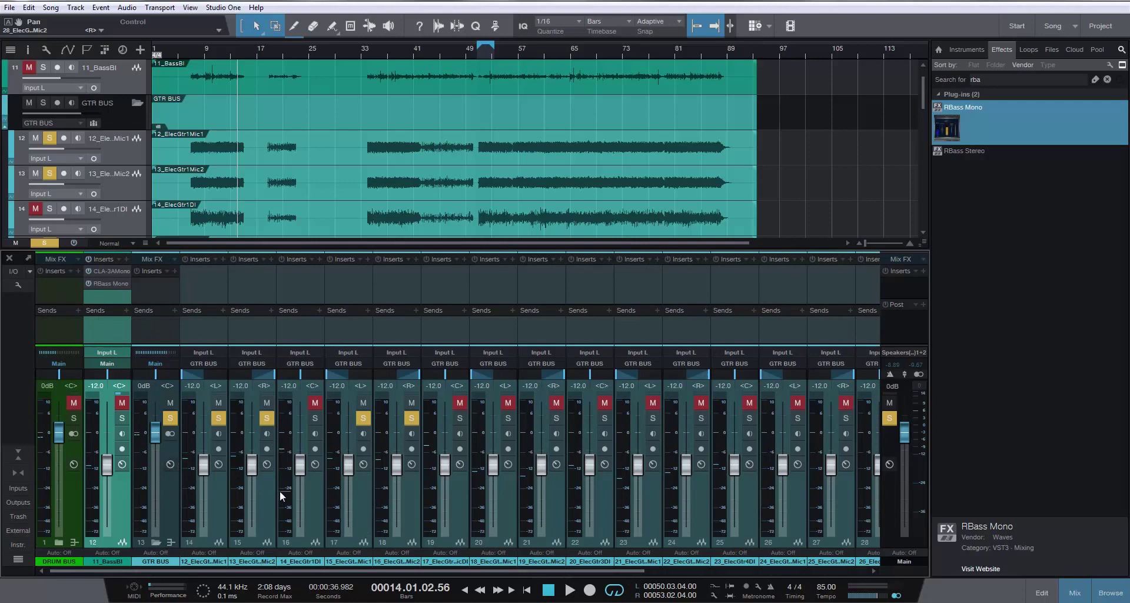
Resume playback and solo all remaining guitar channels, including the DI tracks, through 29_ElecGtr5DI
mouse_move(280, 496)
click(317, 421)
key(space)
click(464, 419)
drag(508, 418, 750, 418)
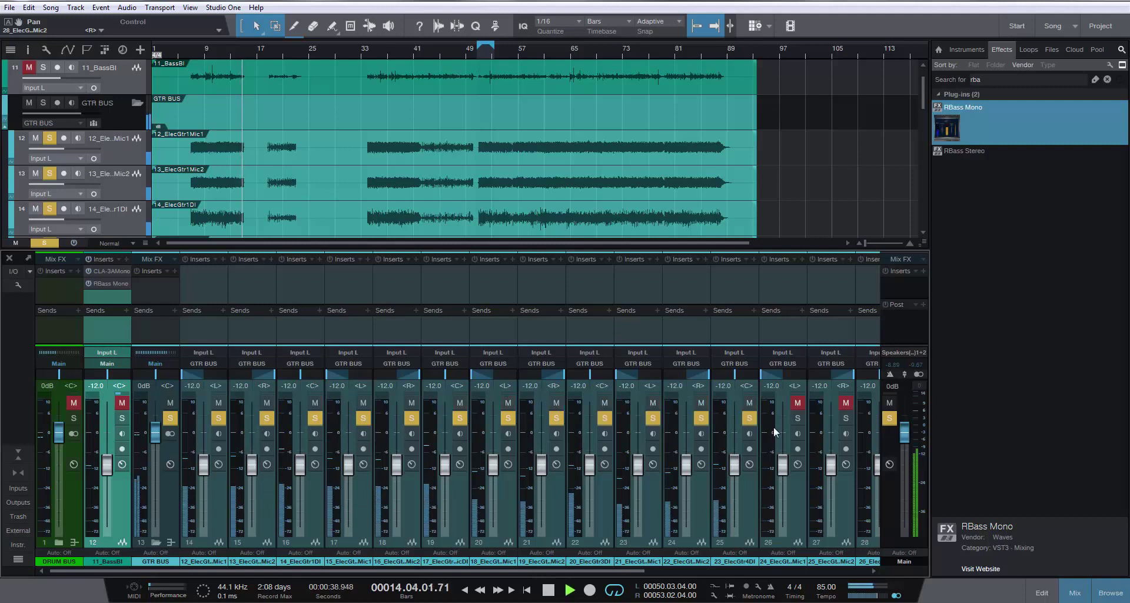
drag(620, 570, 818, 570)
drag(653, 419, 792, 422)
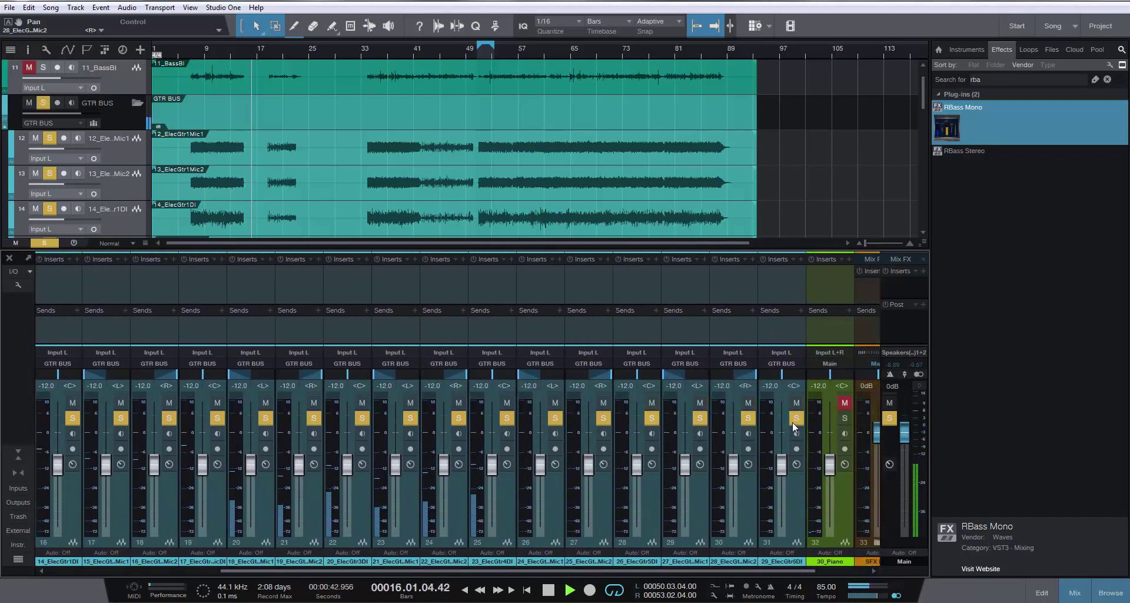
drag(733, 568, 583, 585)
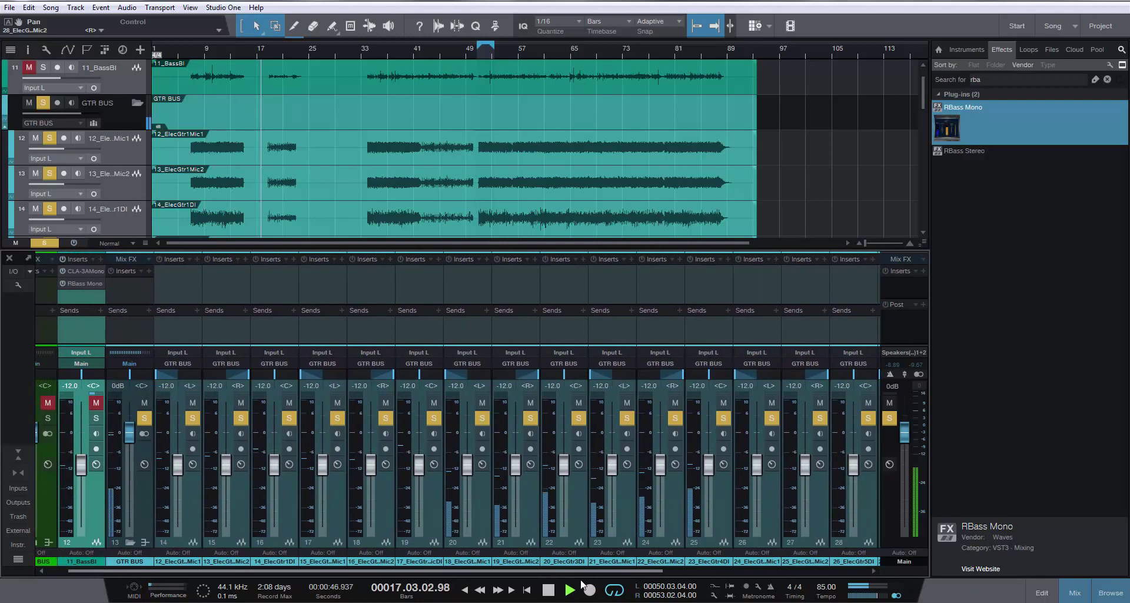
Show the marker track and move the Start marker to just before the guitars' first entry
click(88, 51)
drag(167, 64, 199, 67)
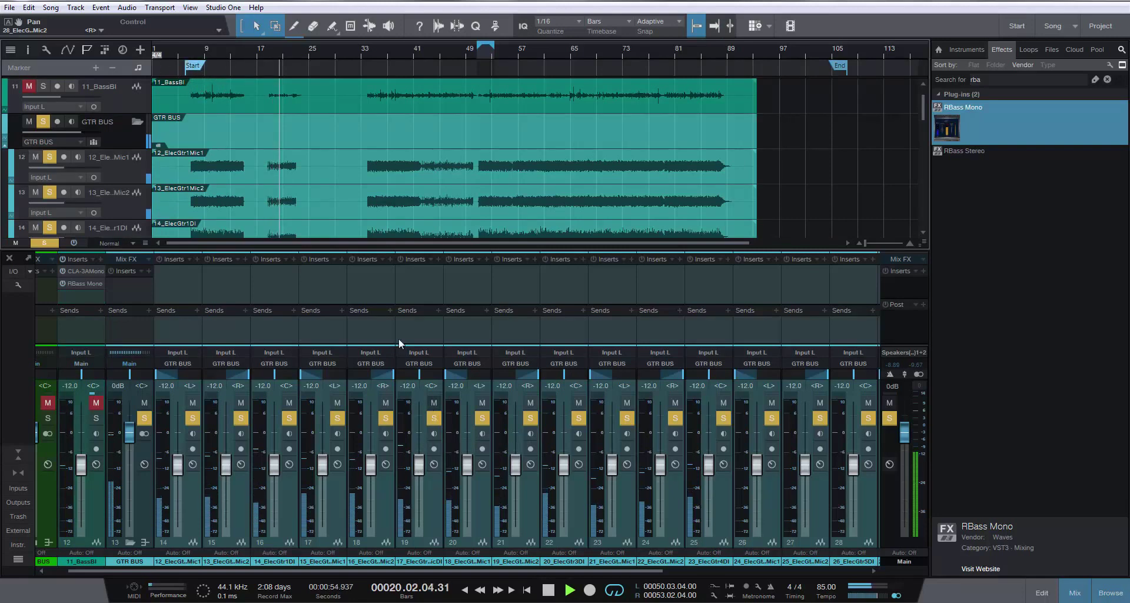
Examine the waveforms of all the electric guitar tracks during playback to see where each guitar plays
scroll(539, 166, down, 6)
scroll(538, 170, down, 12)
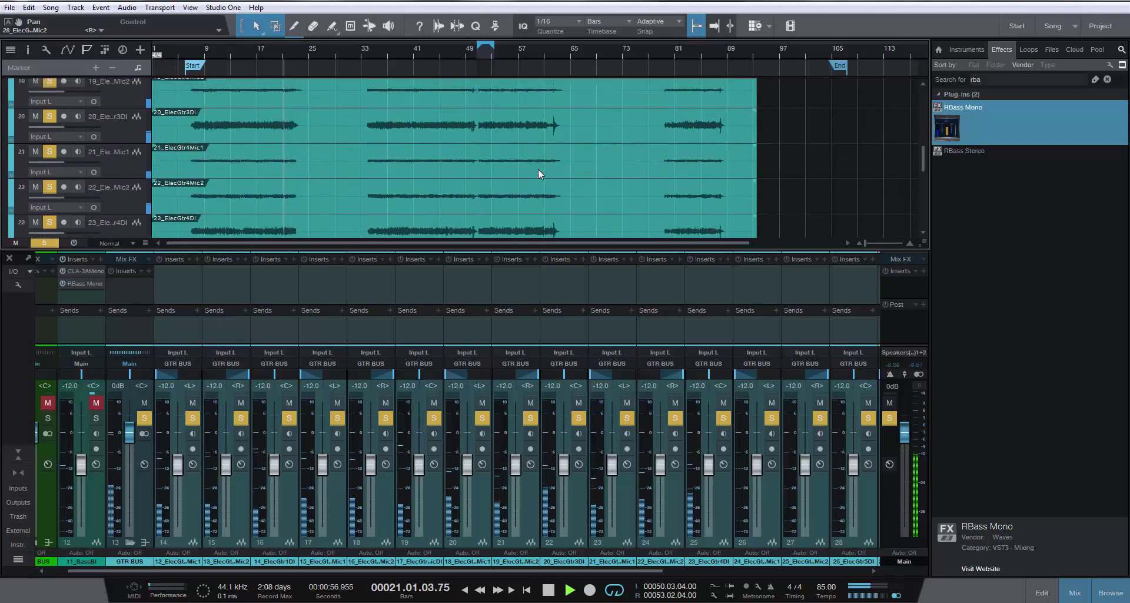
scroll(538, 169, up, 7)
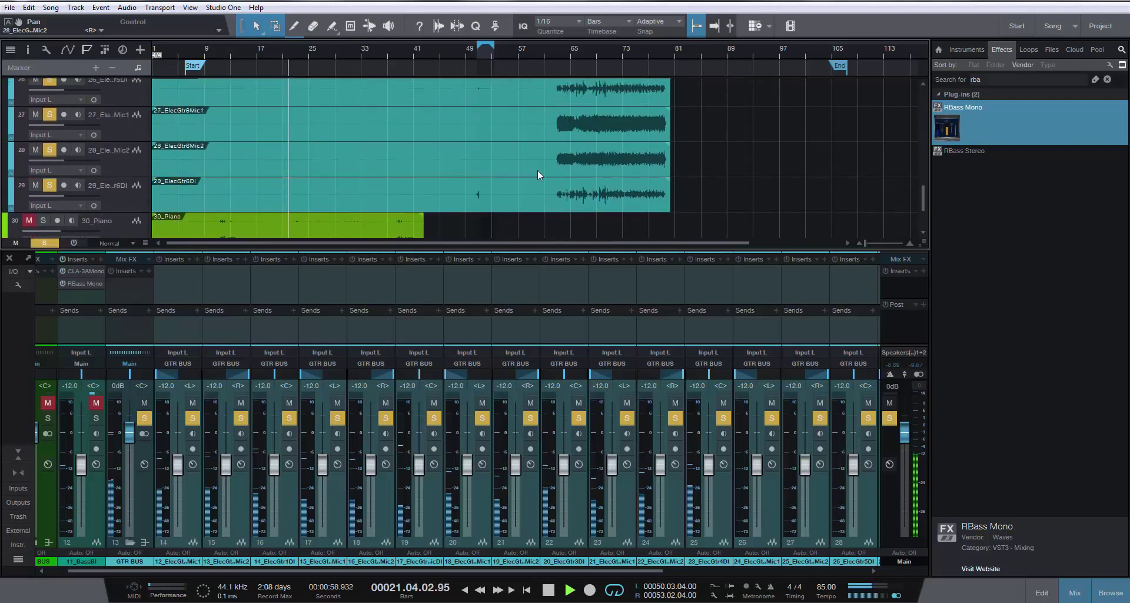
scroll(536, 169, up, 6)
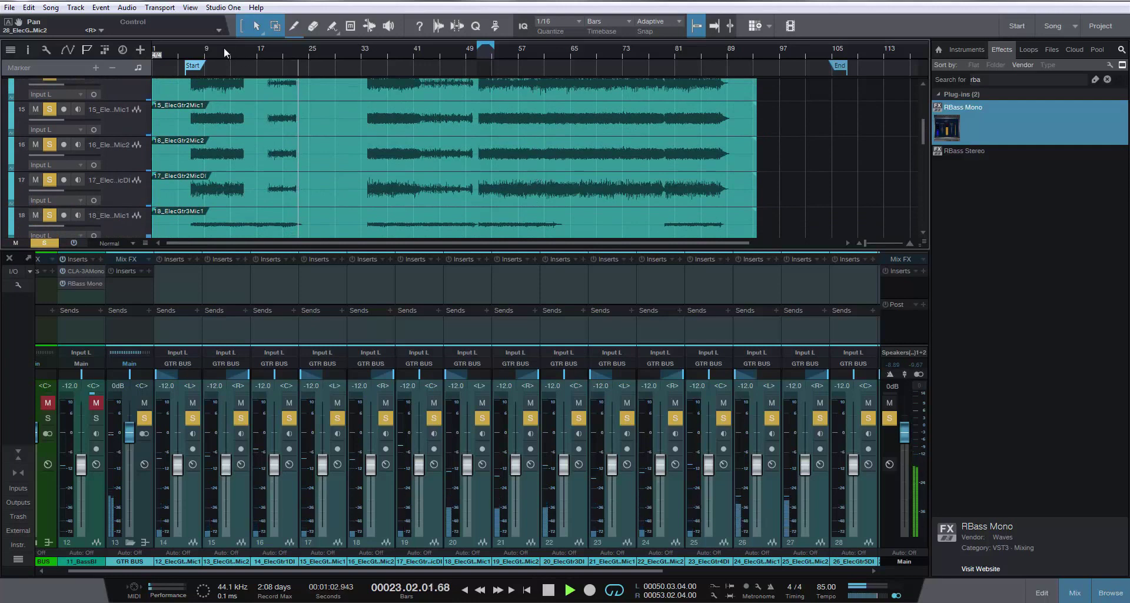
scroll(356, 157, up, 1)
scroll(352, 154, up, 2)
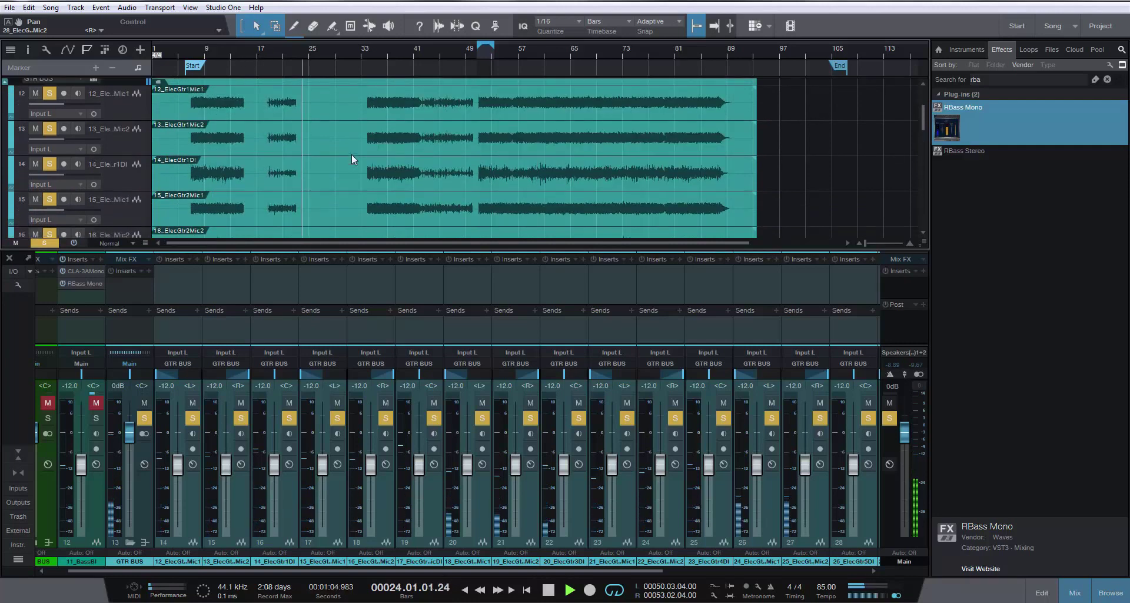
scroll(351, 153, up, 3)
scroll(351, 154, up, 1)
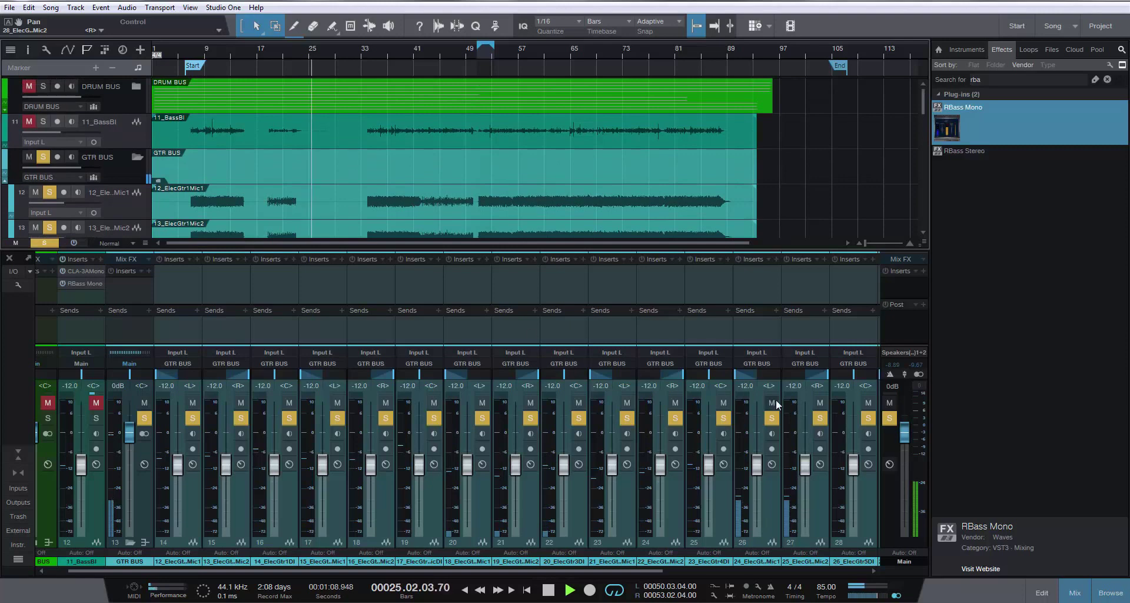
Group 24_ElecGtr5Mic1 and 25_ElecGtr5Mic2 and raise their linked faders to -7.6 dB
click(815, 495)
shift+click(775, 499)
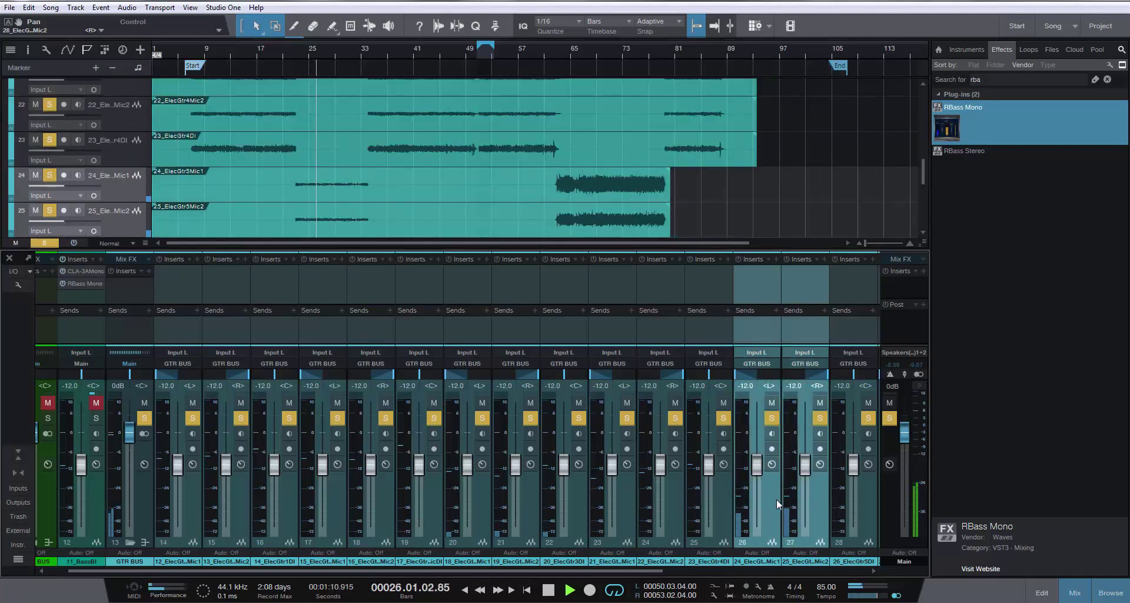
drag(807, 468, 807, 458)
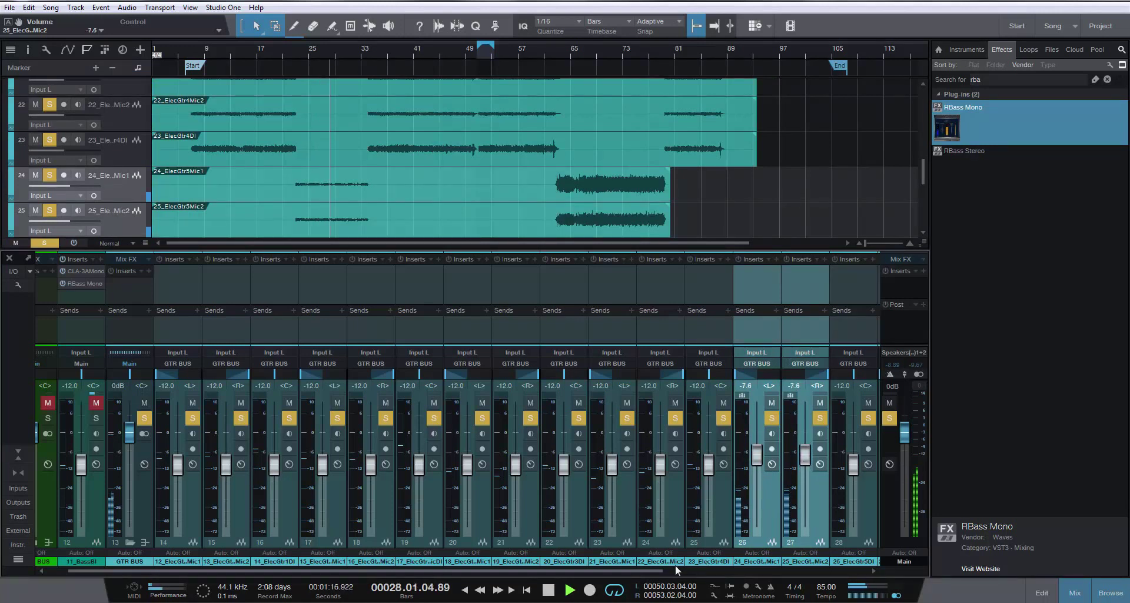
drag(651, 569, 663, 568)
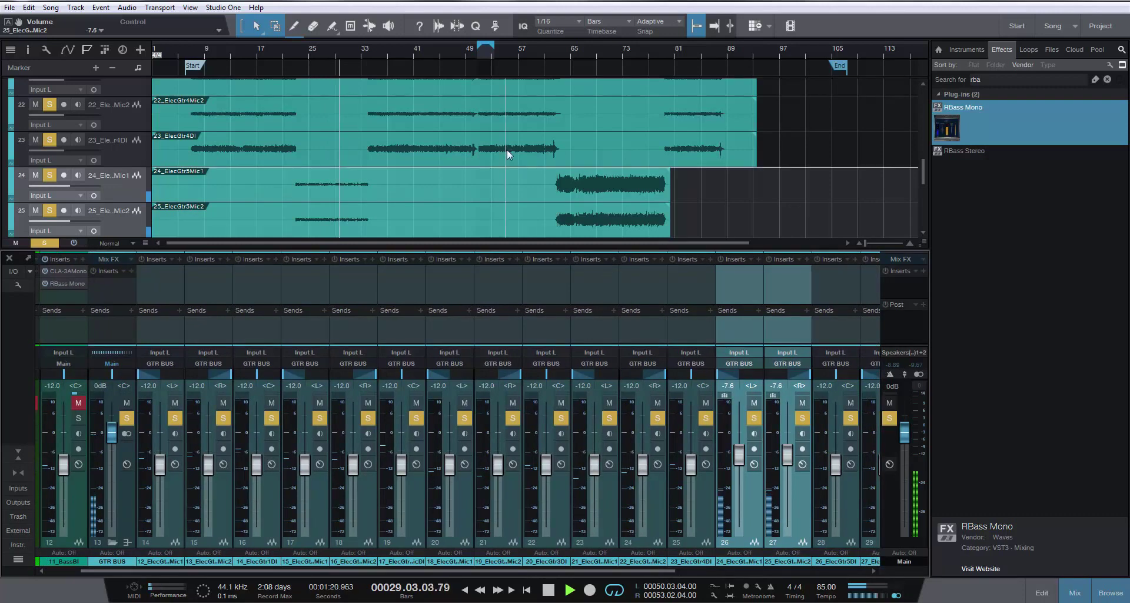
Shrink the tracks to the Tiny height and review the arrangement of the guitar parts
scroll(507, 149, up, 2)
scroll(508, 154, up, 2)
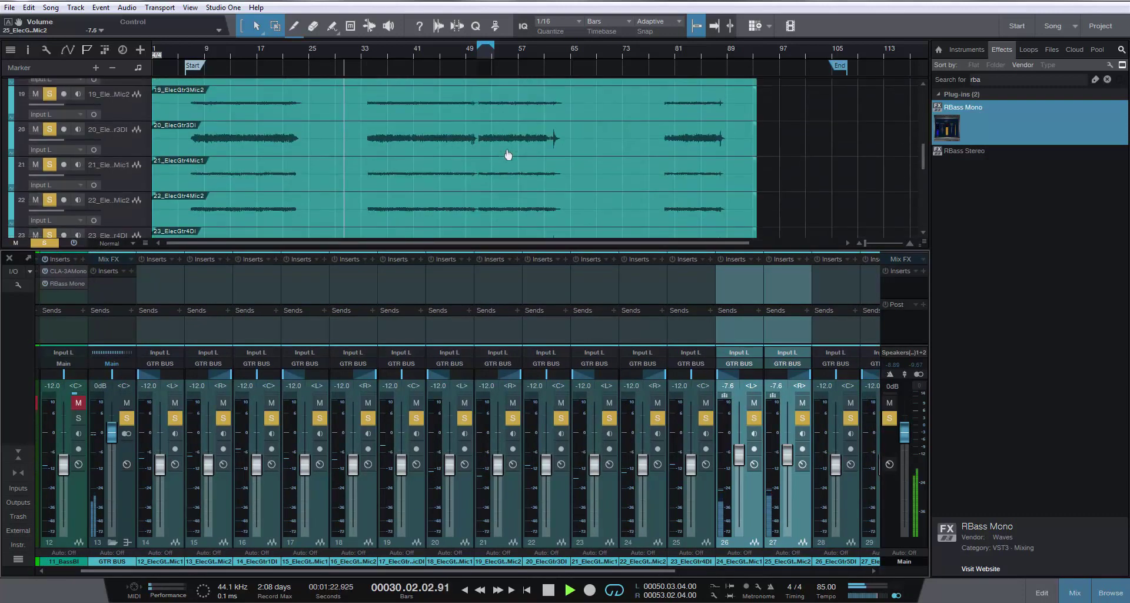
scroll(508, 152, down, 2)
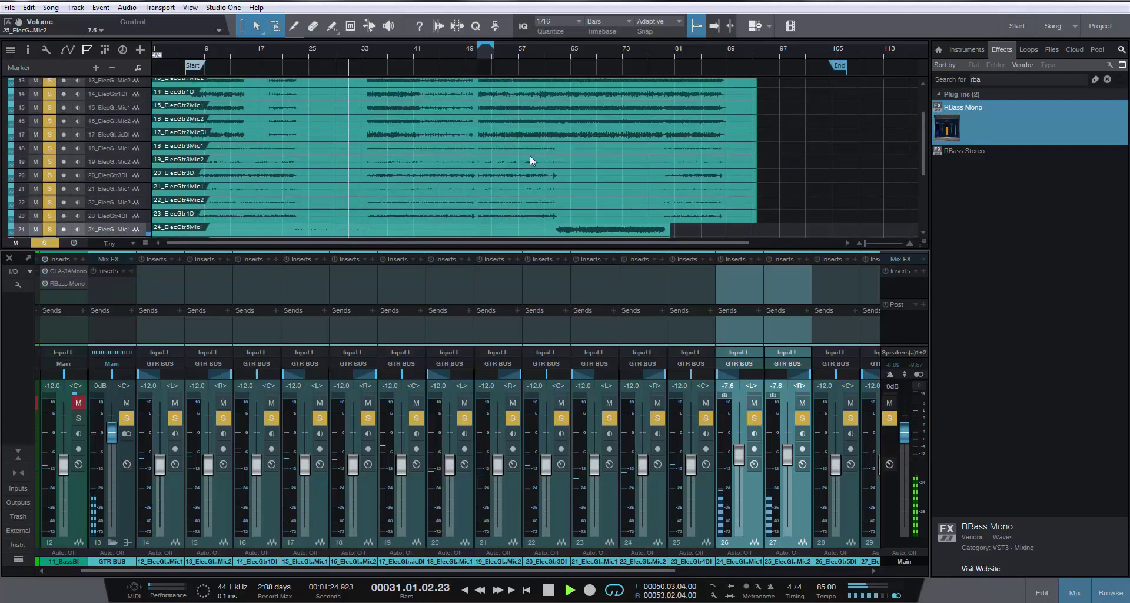
scroll(556, 160, down, 1)
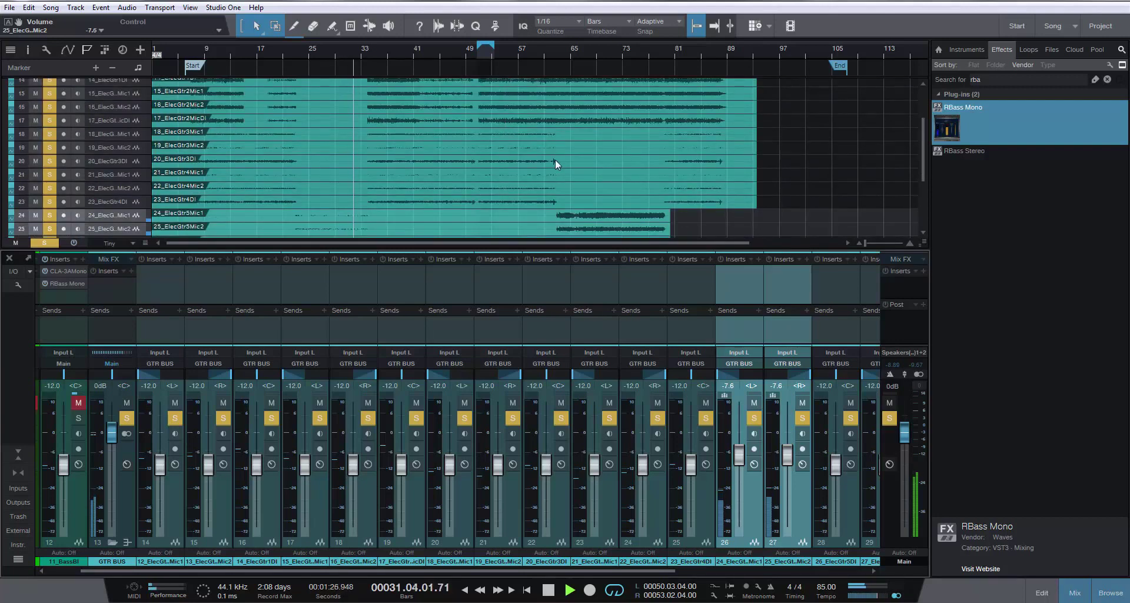
scroll(556, 159, up, 4)
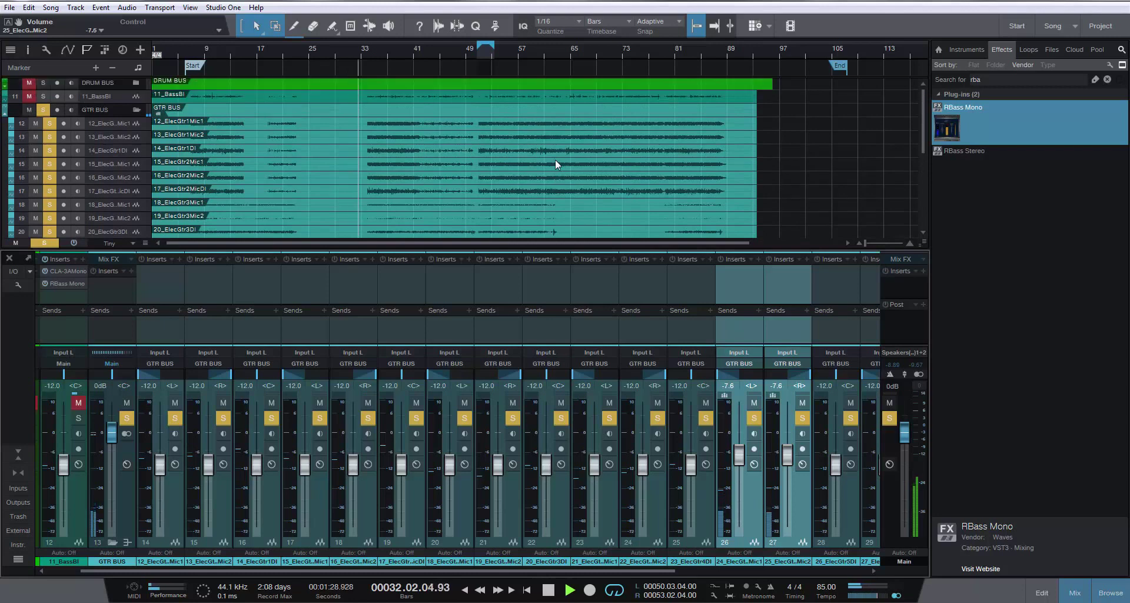
scroll(556, 159, down, 3)
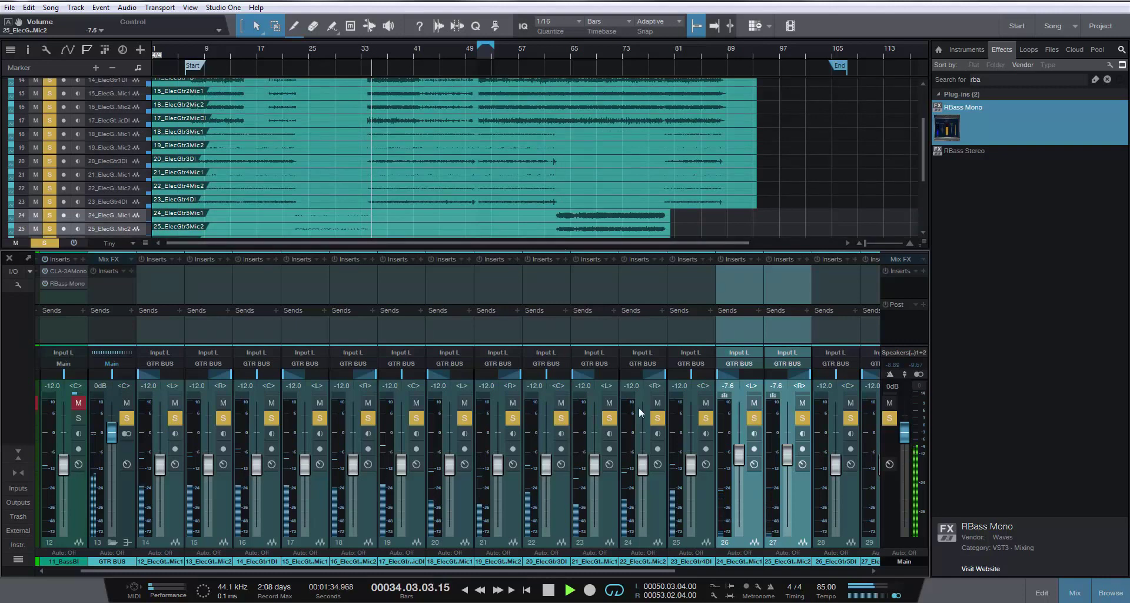
Add the DRUM BUS and 11_BassBI channels to the solo and restart playback near the beginning of the song
drag(285, 570, 253, 570)
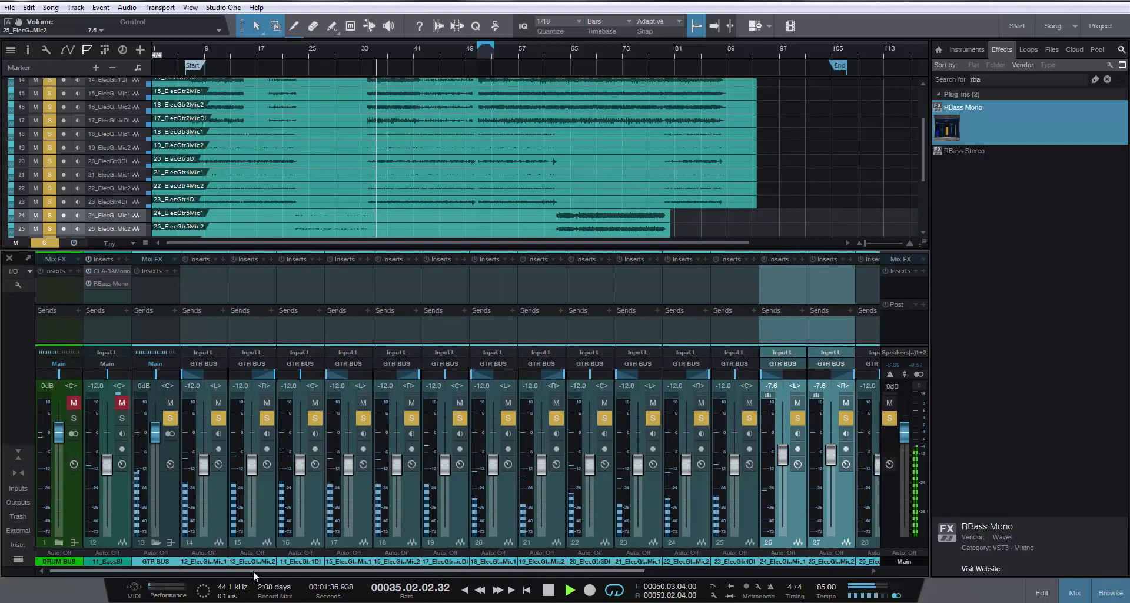
click(73, 418)
click(122, 418)
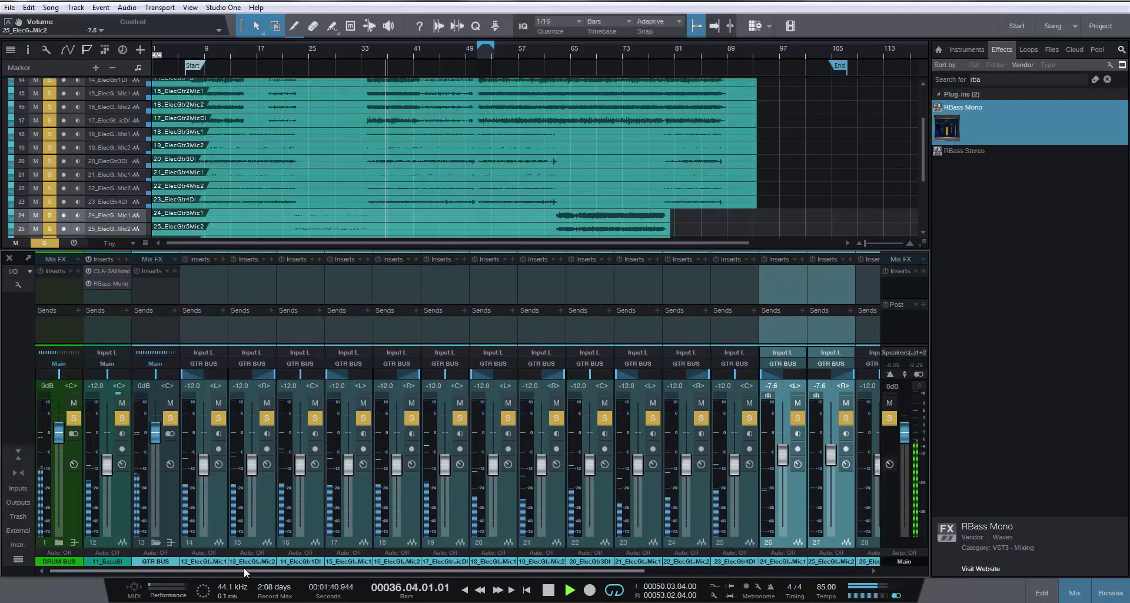
click(168, 51)
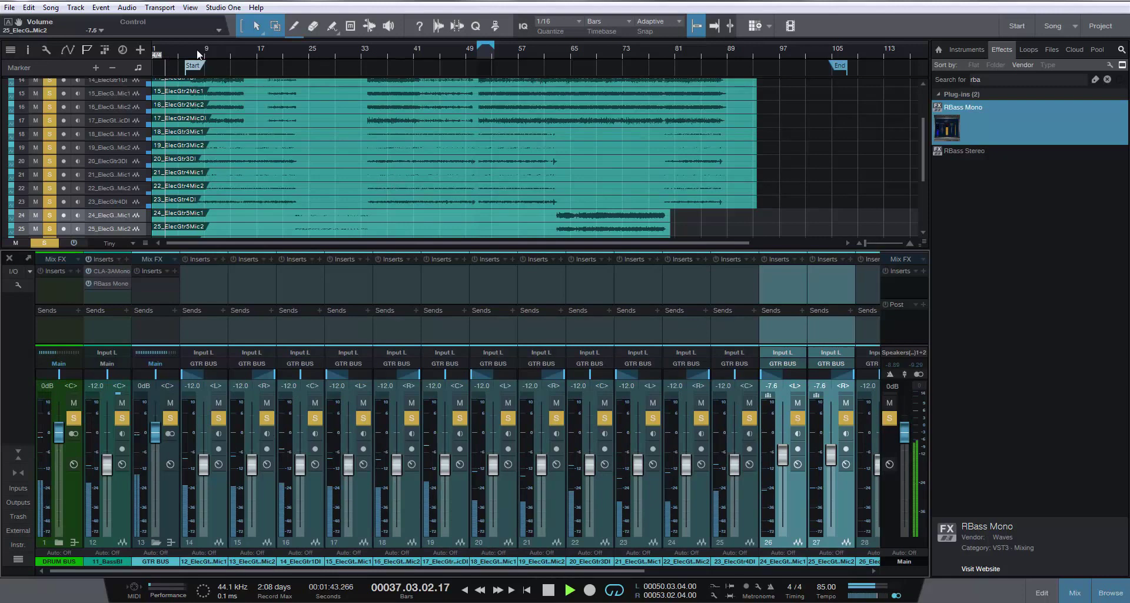
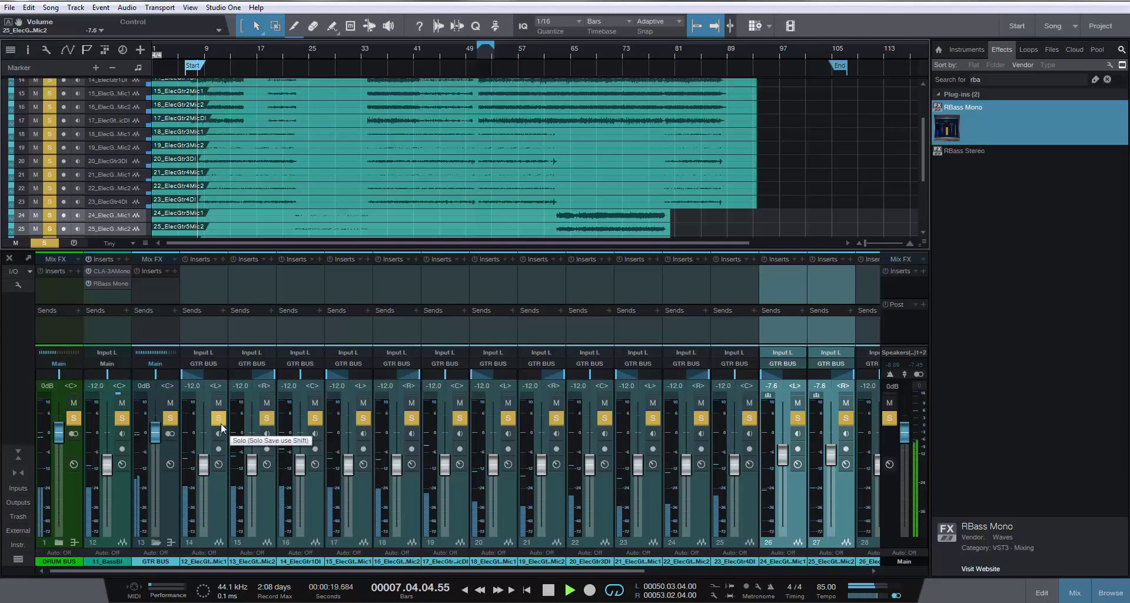
Take every guitar channel from 15_ElecGtr2Mic1 through the last DI out of the solo, keeping only the first guitar's three channels
drag(362, 419, 833, 418)
drag(635, 568, 848, 570)
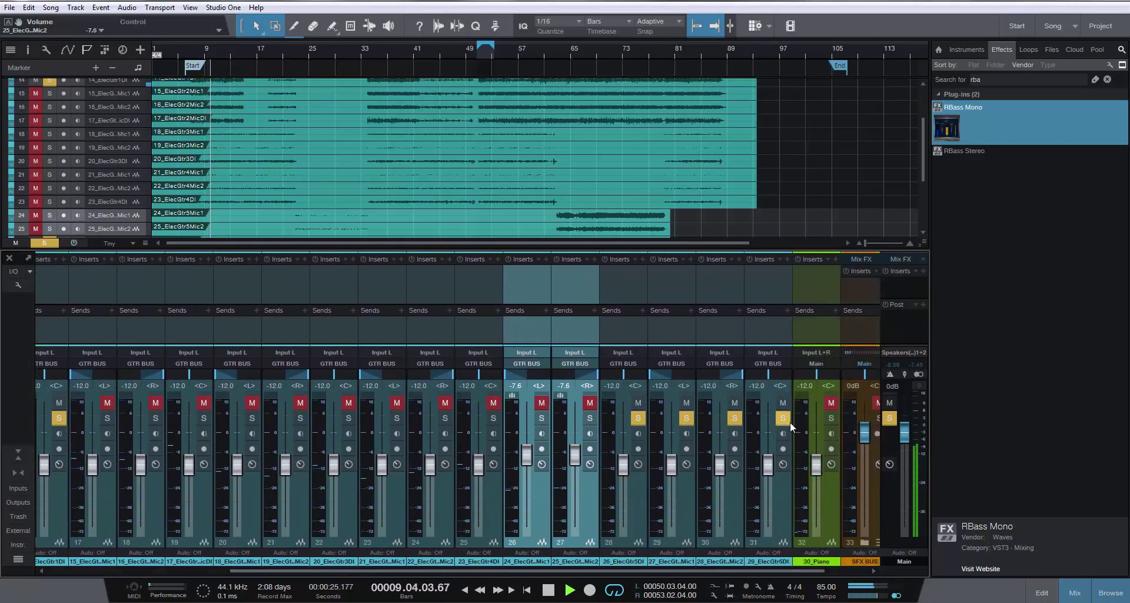
click(642, 416)
drag(700, 573, 463, 568)
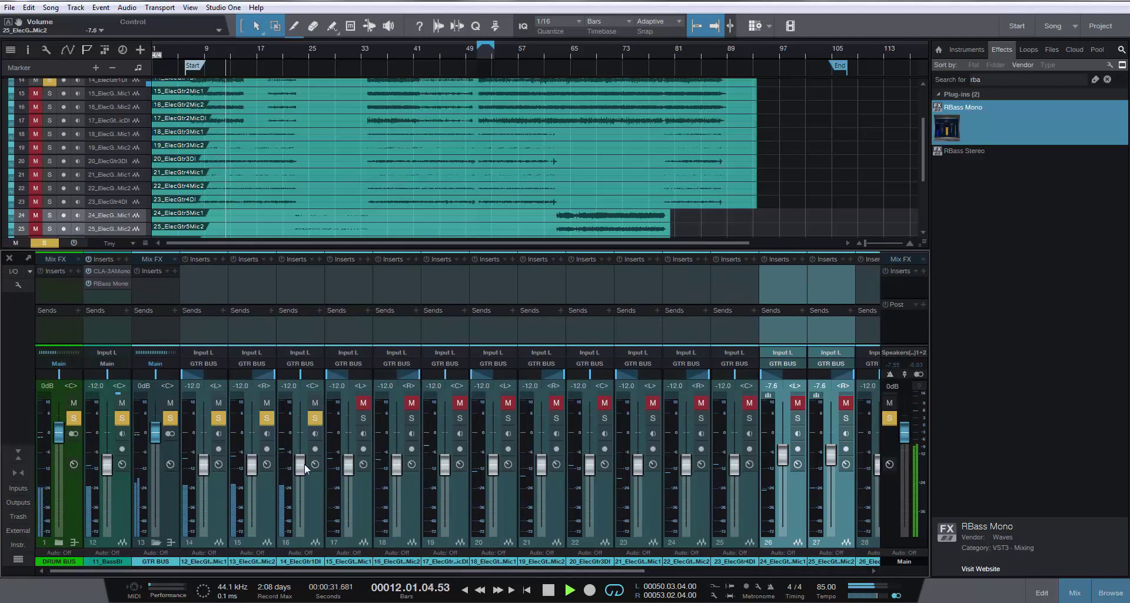
Compare the mix with and without 14_ElecGtr1DI, take the drum bus and bass out of the solo, and set the DI fader to -10.9 dB
click(313, 419)
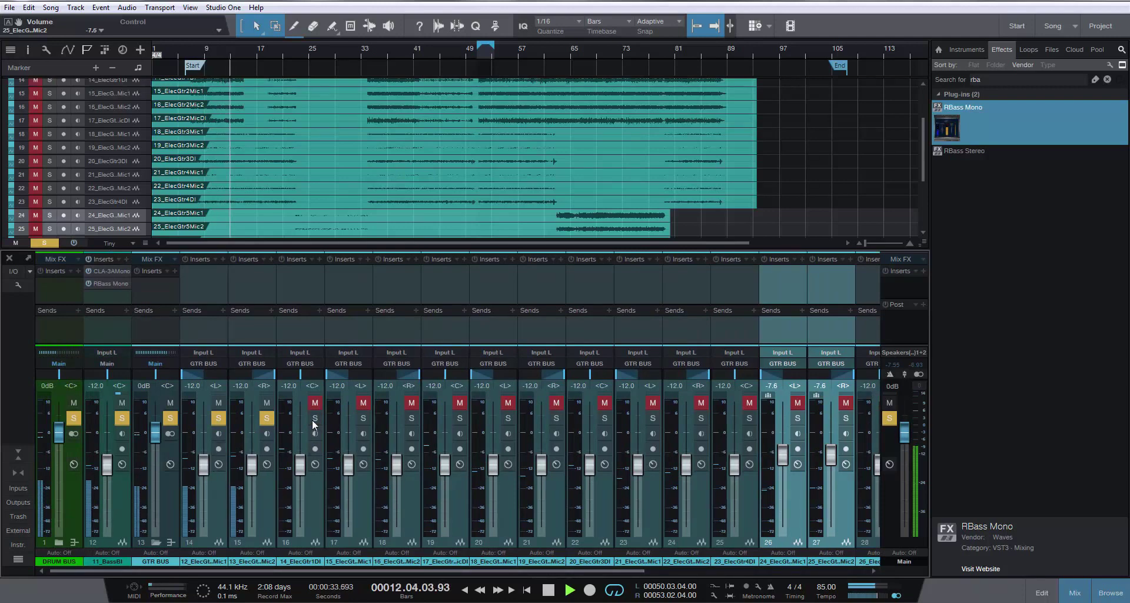
click(314, 418)
drag(298, 471, 298, 464)
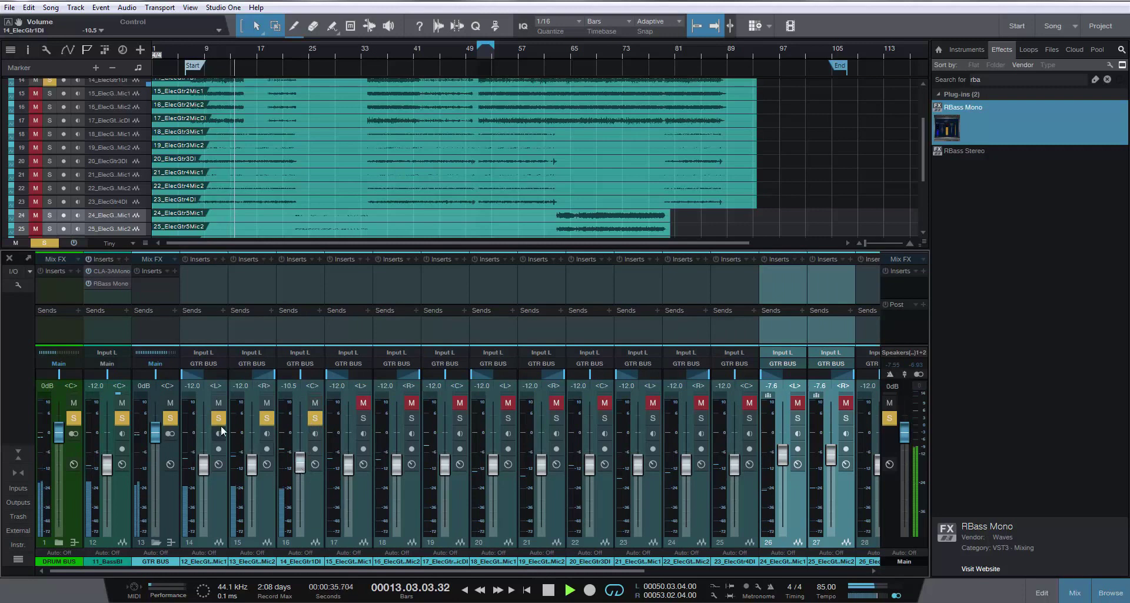
click(314, 419)
click(314, 419)
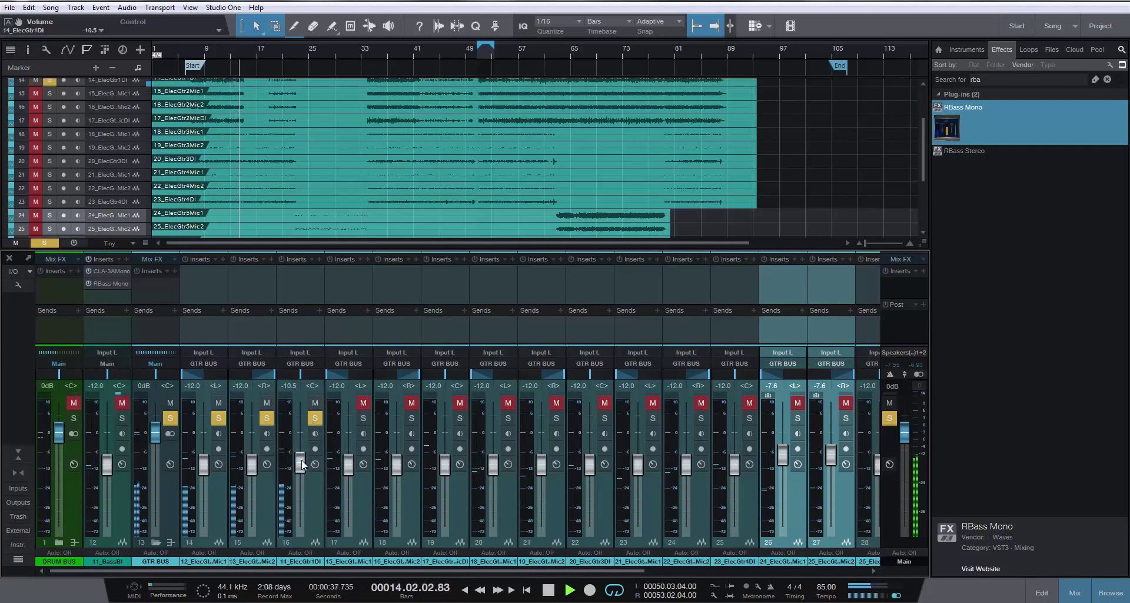
mouse_move(300, 463)
mouse_down()
mouse_move(299, 480)
mouse_move(305, 450)
mouse_move(304, 465)
mouse_up()
Group the first guitar's three channels, 12_ElecGtr1Mic1 through 14_ElecGtr1DI
click(217, 50)
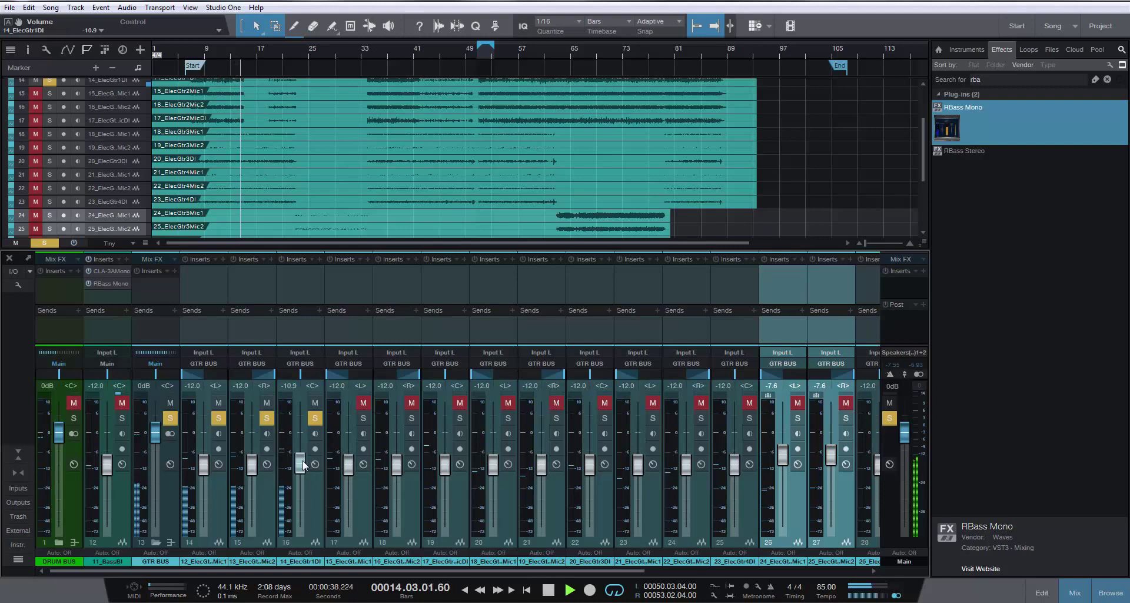
click(216, 496)
shift+click(315, 496)
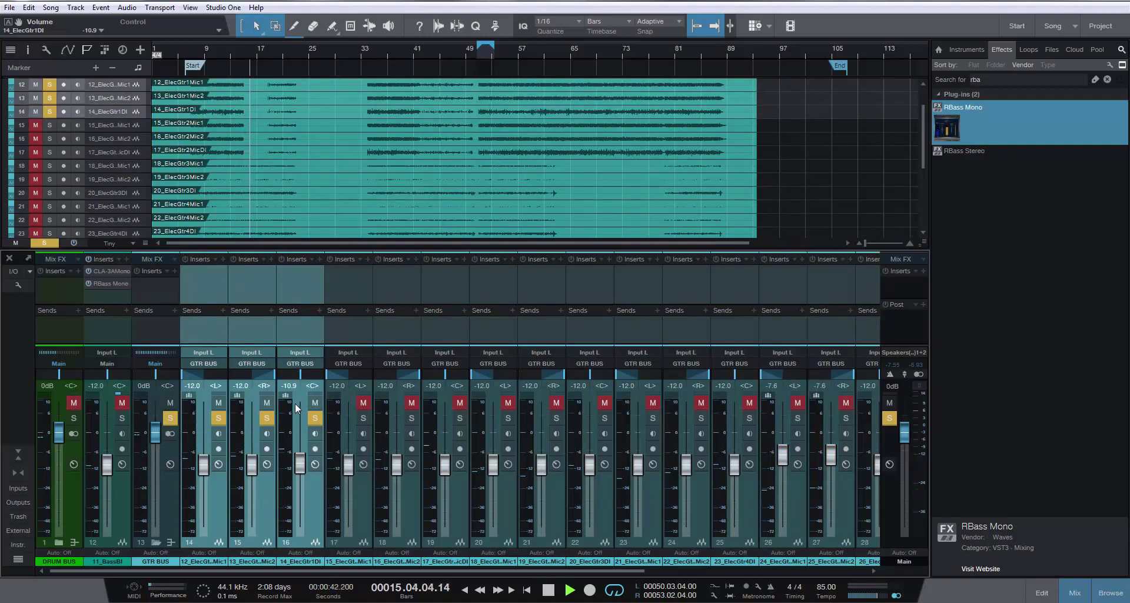
Switch the solo from the first guitar to the second guitar's channels 15 to 17, and pull the 17_ElecGtr2MicDI fader down to -∞
click(315, 418)
click(363, 417)
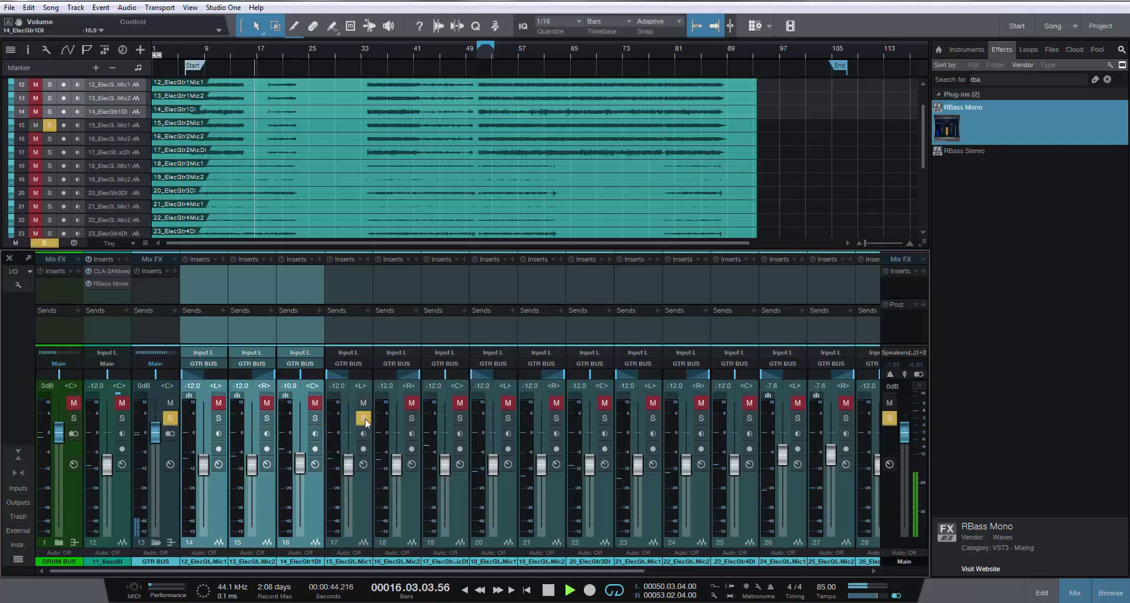
click(412, 417)
click(459, 417)
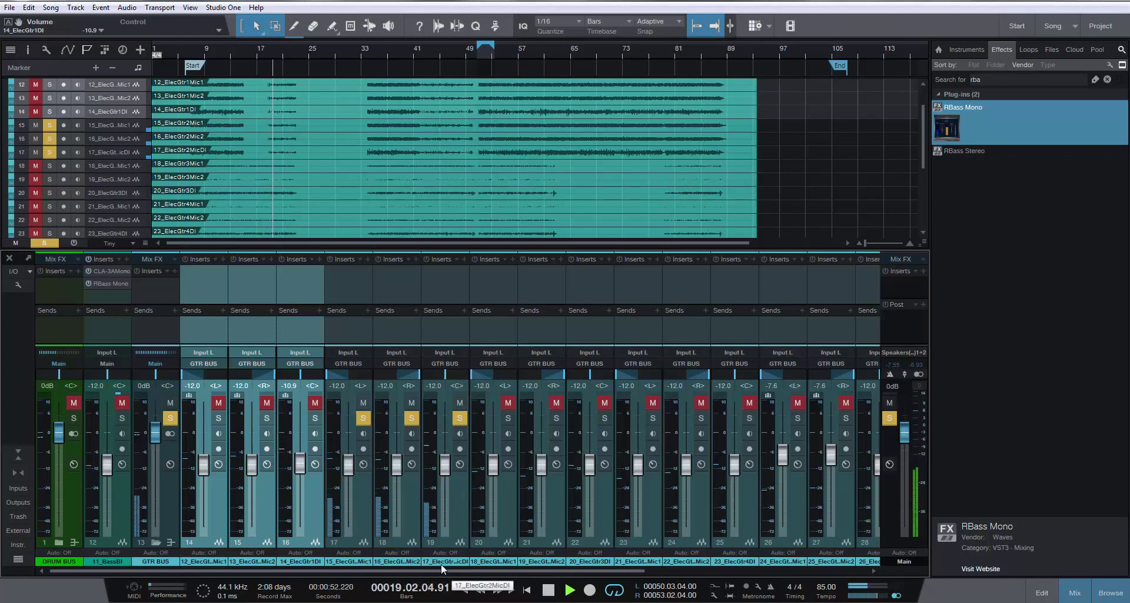
drag(444, 464, 437, 539)
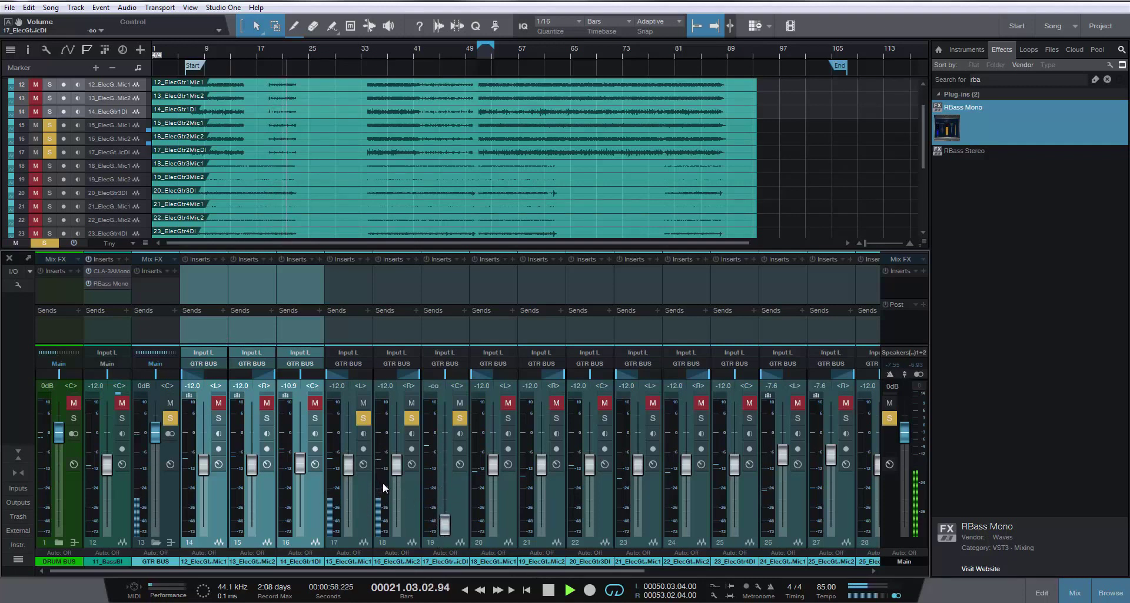
key(space)
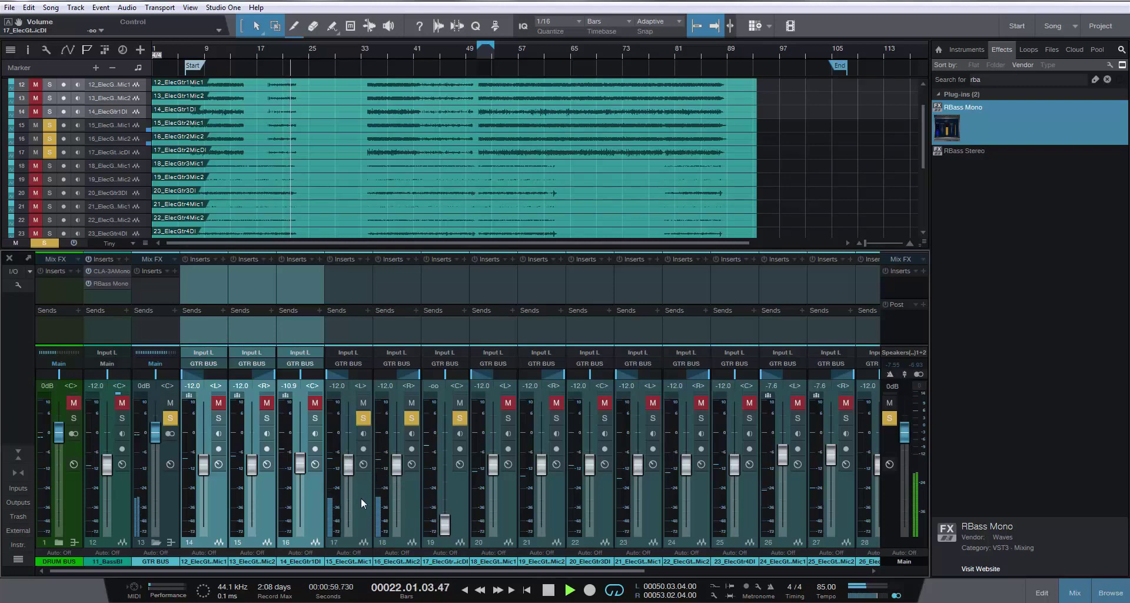
Stop playback and zoom in on 15_ElecGtr2Mic1 and 16_ElecGtr2Mic2 around bar 22 to compare their waveforms
click(365, 491)
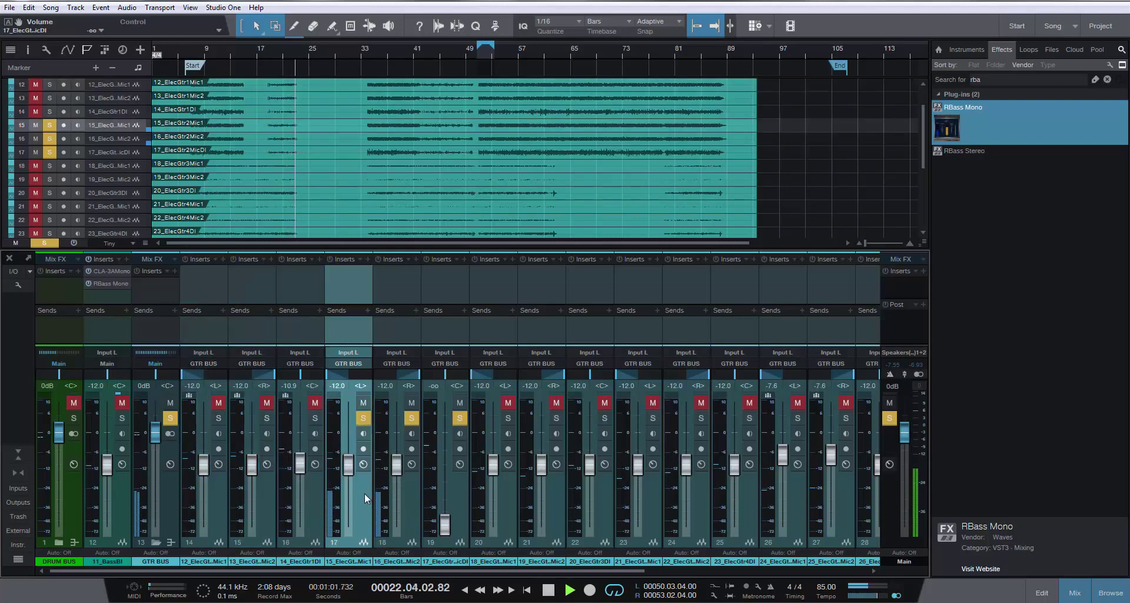
key(shift+e)
key(shift+e)
key(shift+e)
key(shift+e)
key(shift+e)
key(shift+e)
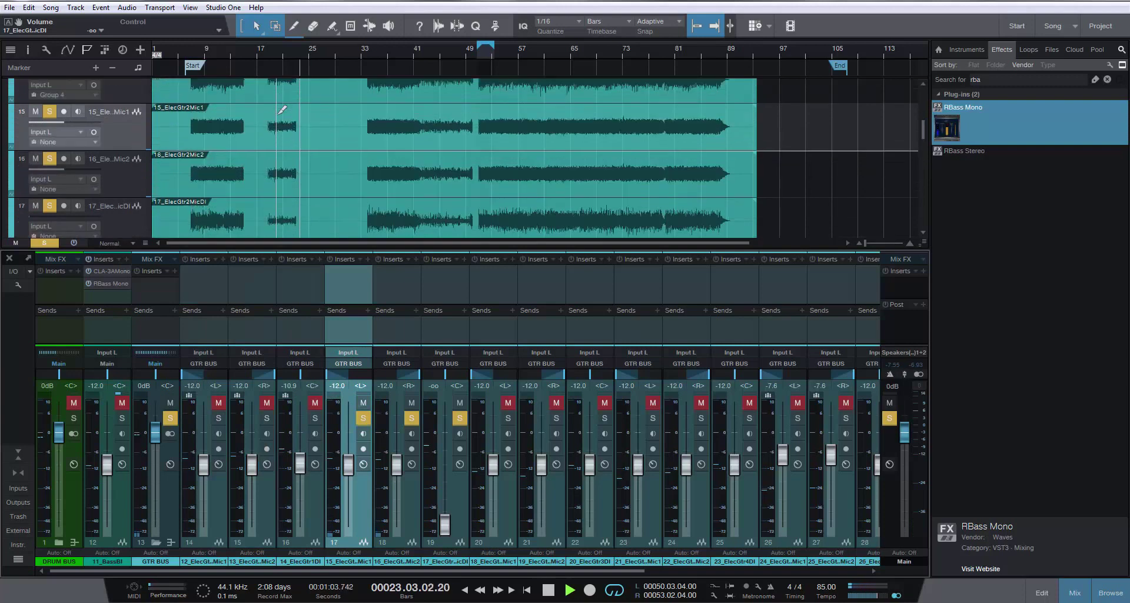
drag(292, 52, 304, 180)
key(space)
click(504, 52)
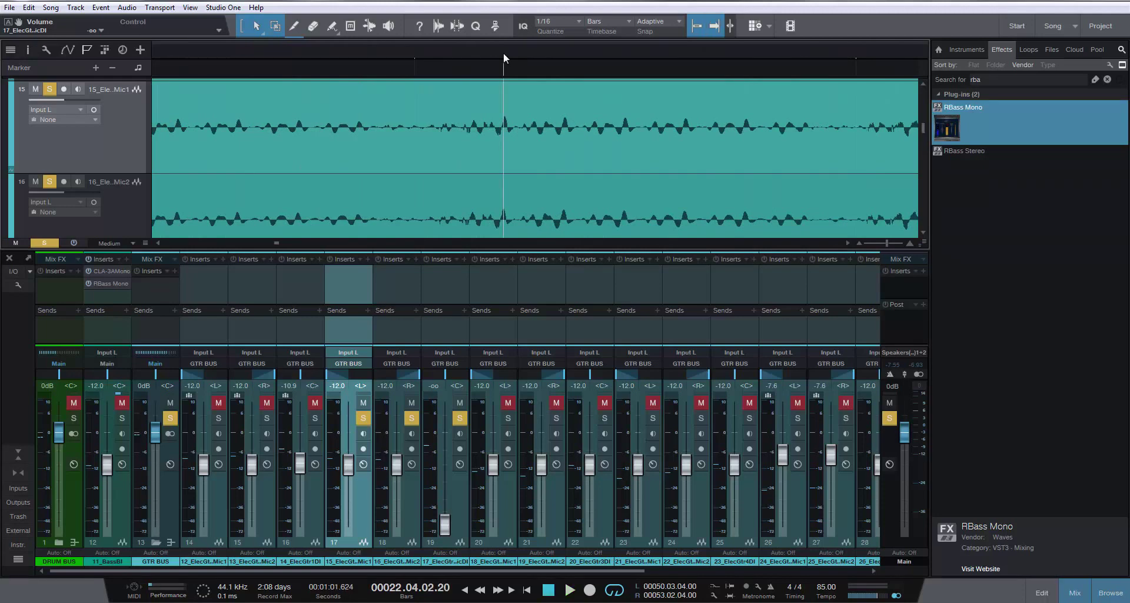
click(562, 55)
drag(524, 51, 516, 1)
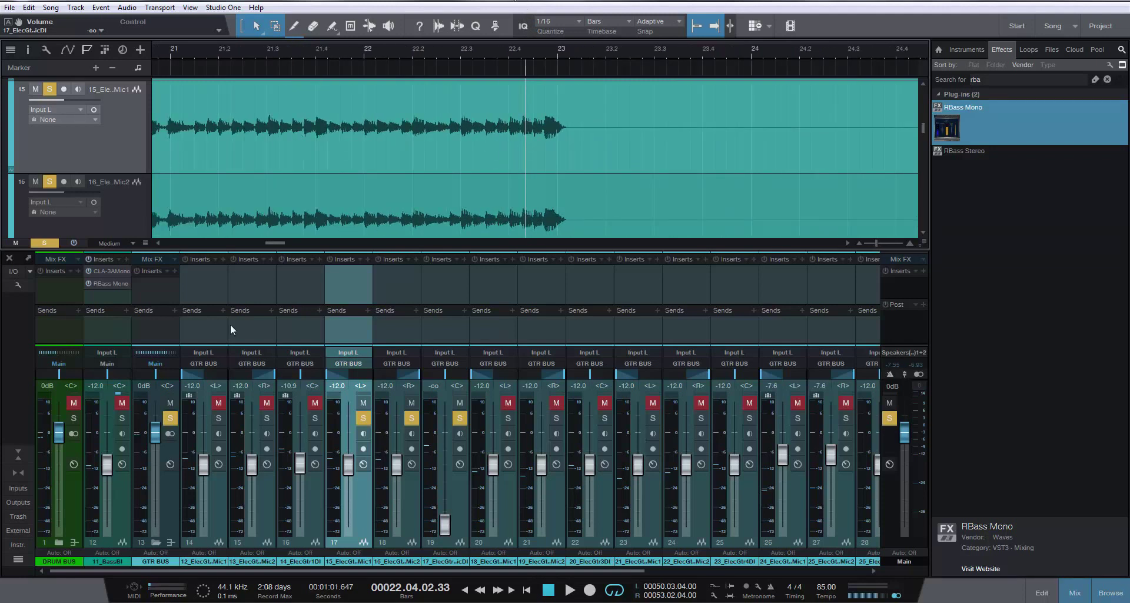
Take 17_ElecGtr2MicDI out of the solo, resume playback just before bar 22, and raise 15_ElecGtr2Mic1 to -9.2 dB
click(461, 418)
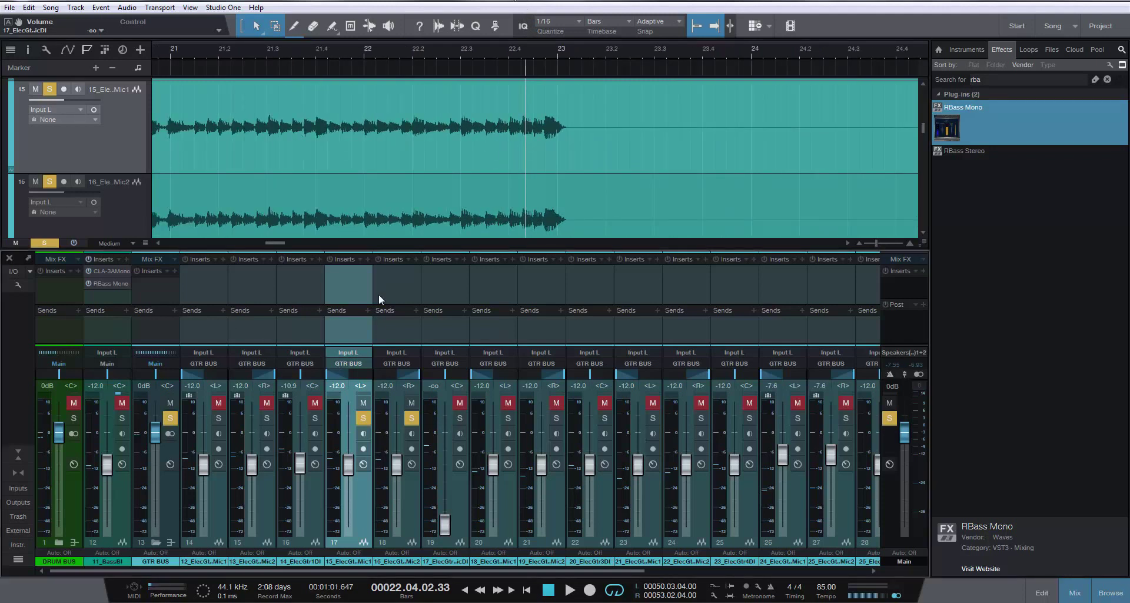
double_click(327, 50)
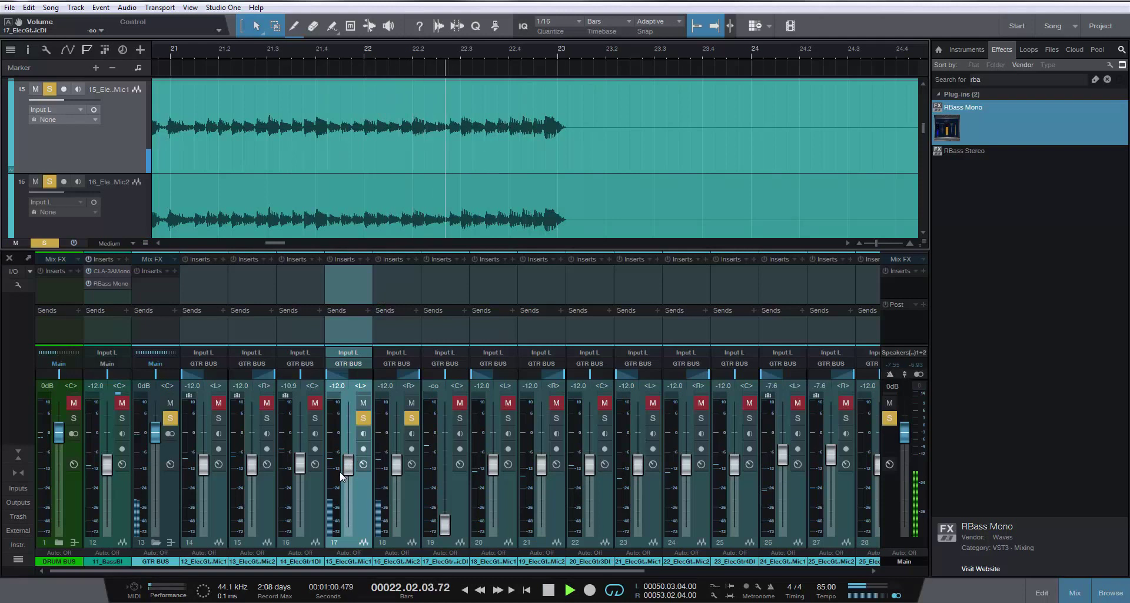
mouse_move(351, 470)
mouse_down()
mouse_move(349, 448)
mouse_move(349, 465)
mouse_up()
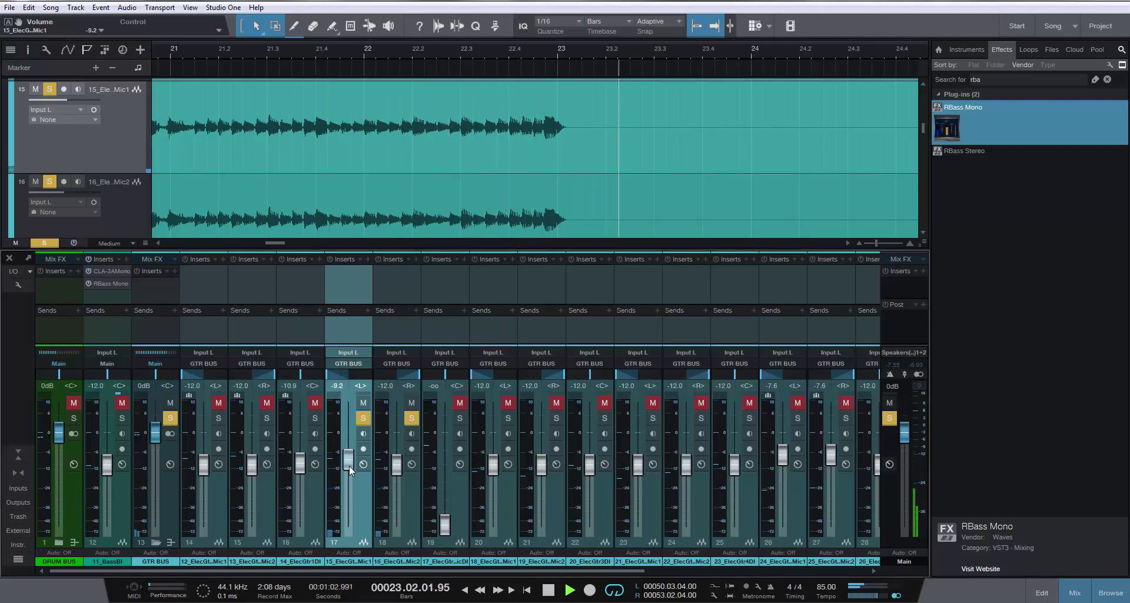
Set 15_ElecGtr2Mic1 back to -12 dB and stop playback
click(341, 386)
text(-12)
key(Return)
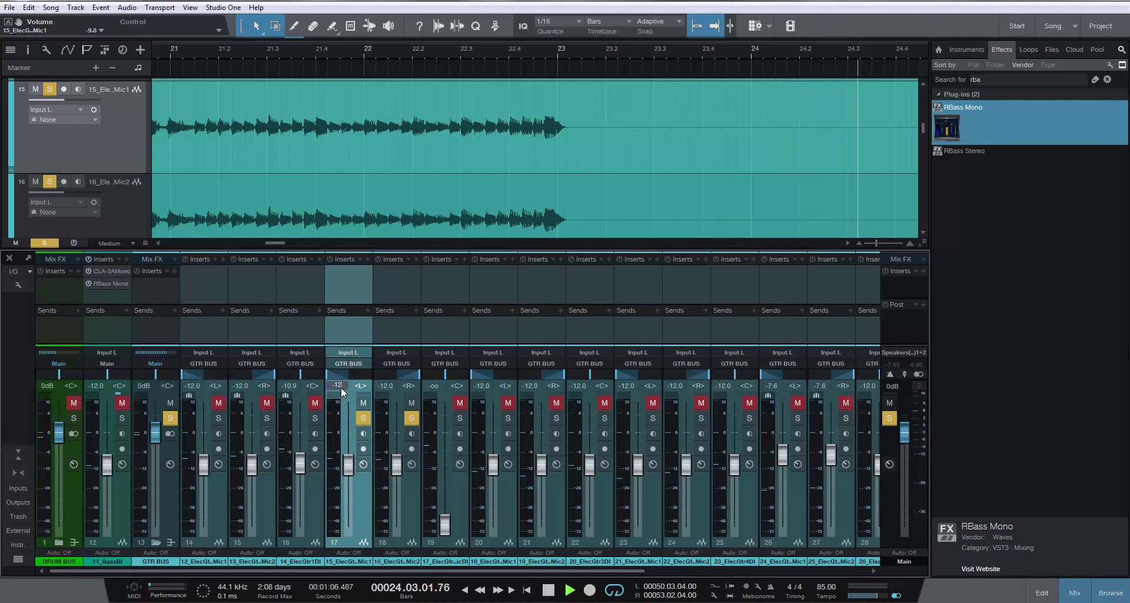
key(space)
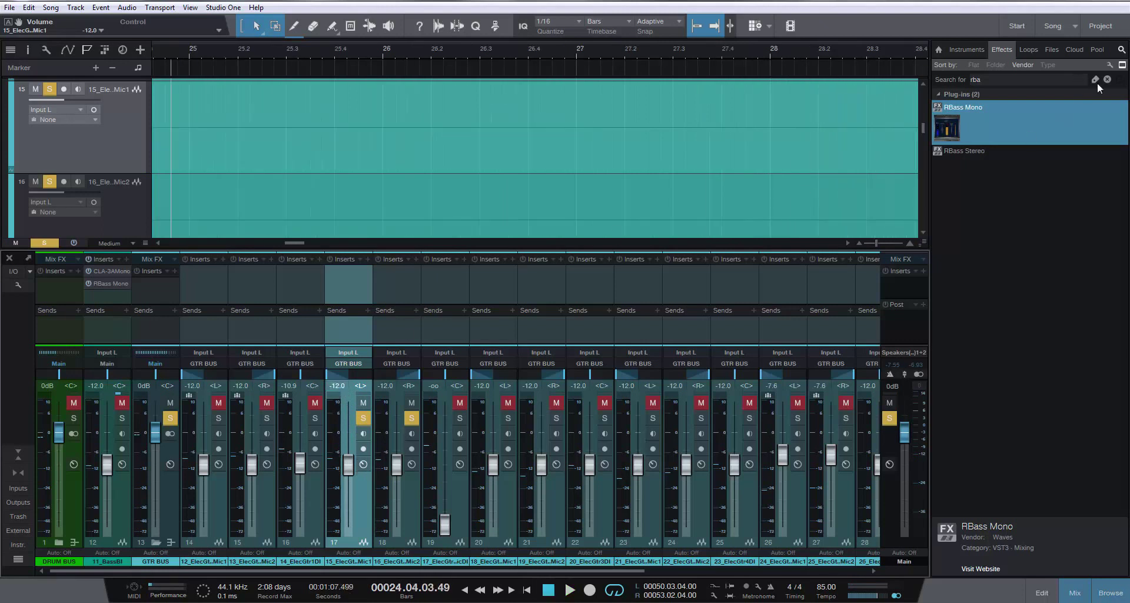
Insert Mixtool on 15_ElecGtr2Mic1 and invert its phase
click(991, 77)
text(mixtool)
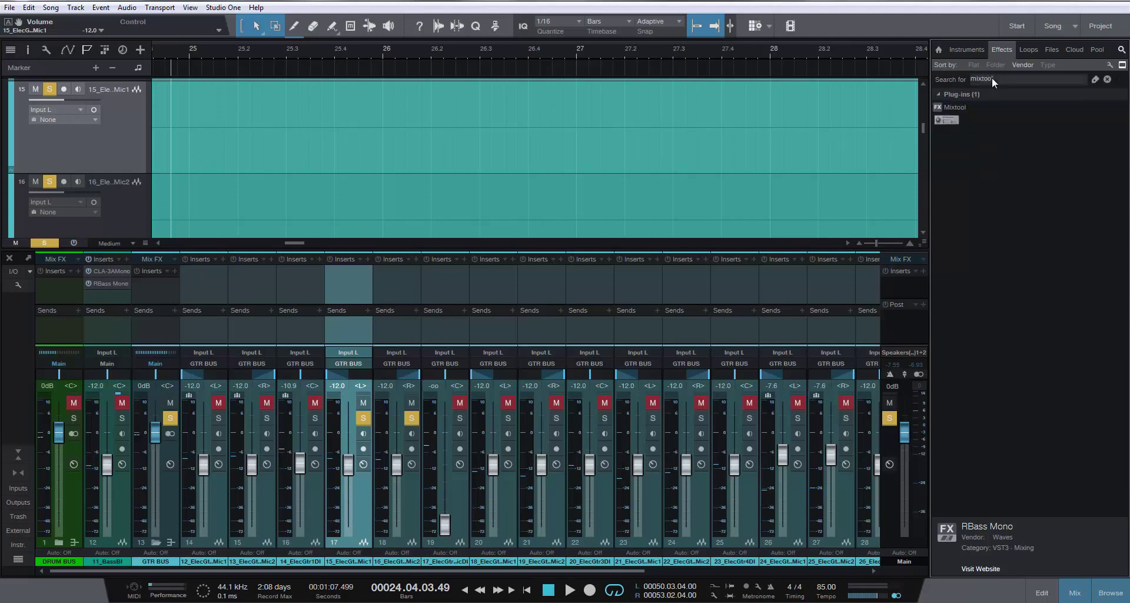
drag(949, 119, 349, 279)
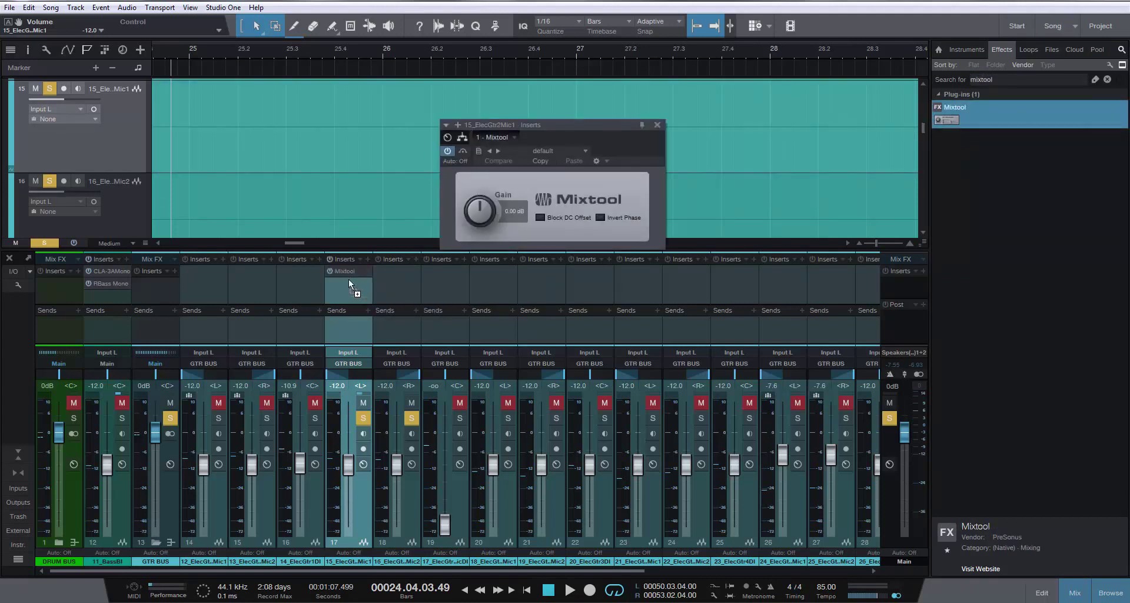
click(603, 218)
Compare 15_ElecGtr2Mic1 with inverted and normal phase from around bar 21, and remove Mixtool from the channel
drag(246, 47, 454, 35)
key(space)
click(183, 48)
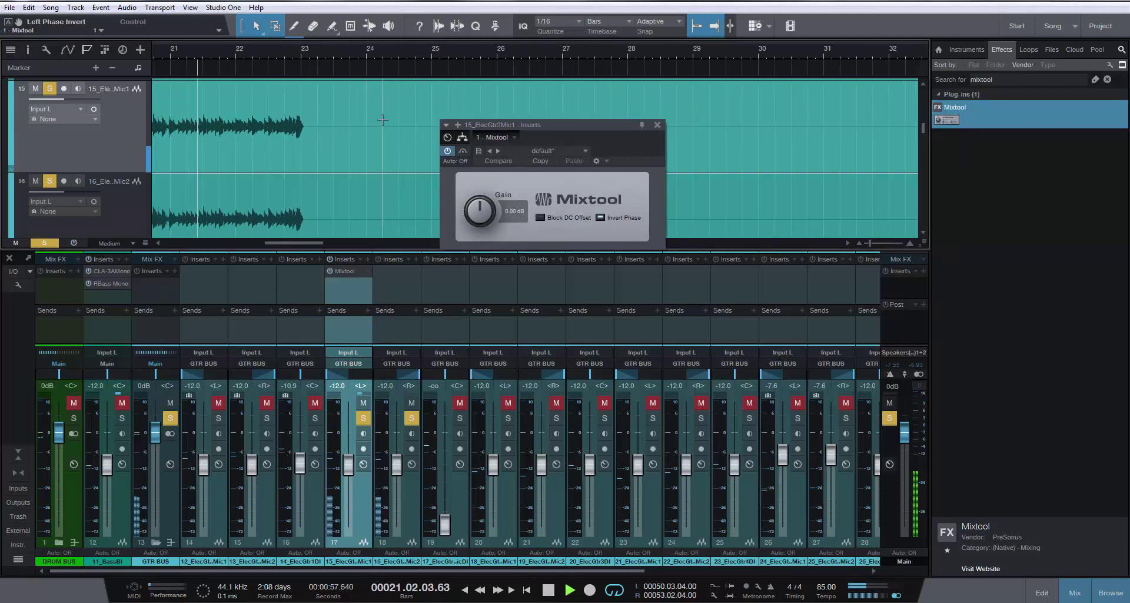
click(600, 217)
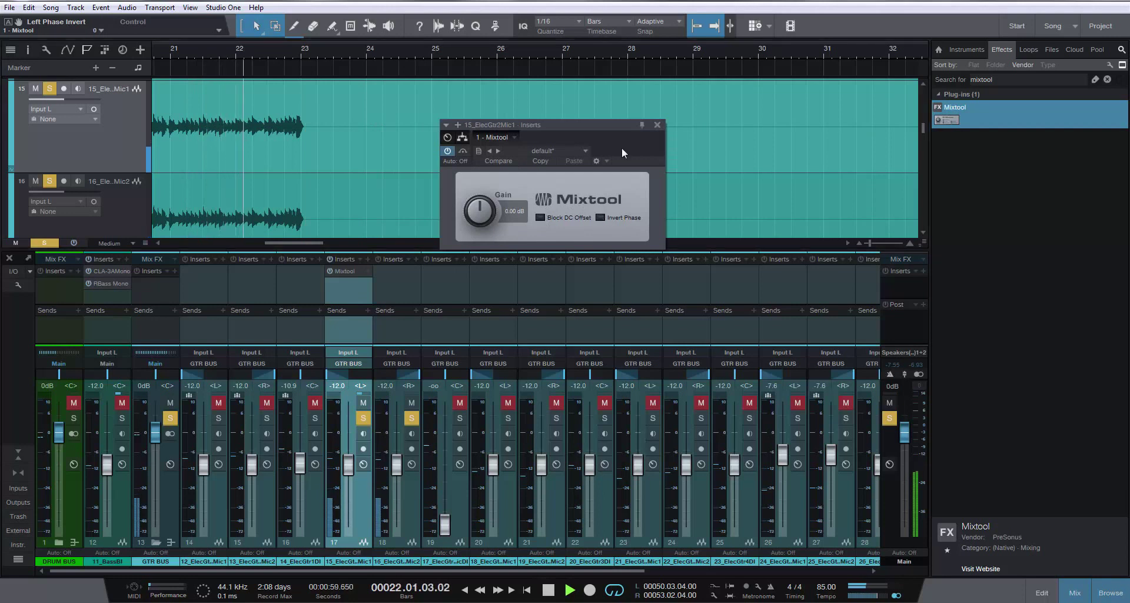
click(658, 125)
key(space)
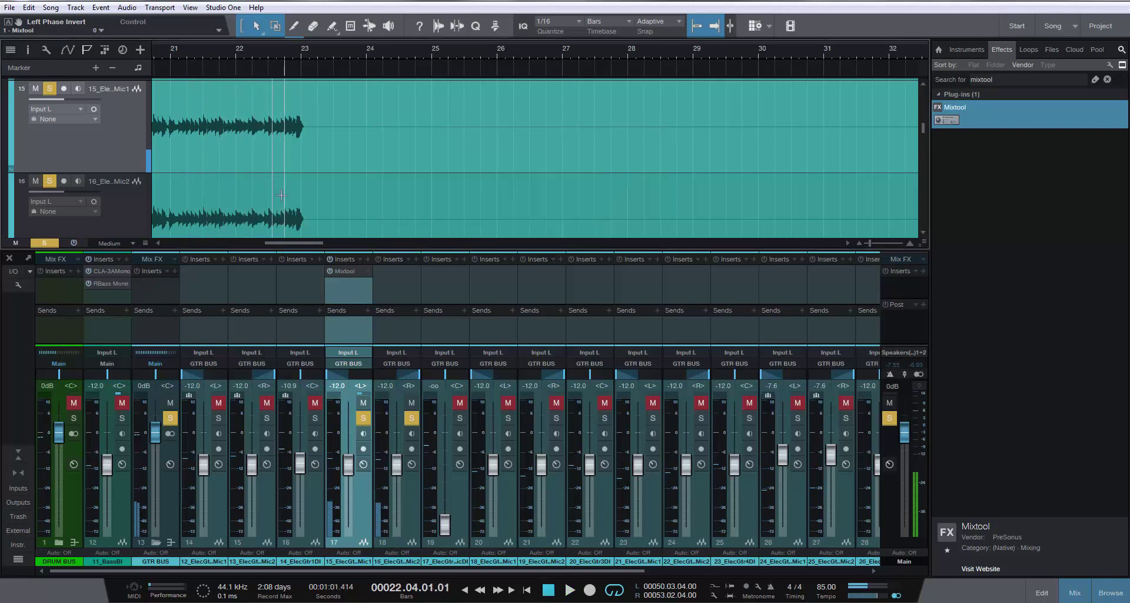
right_click(329, 270)
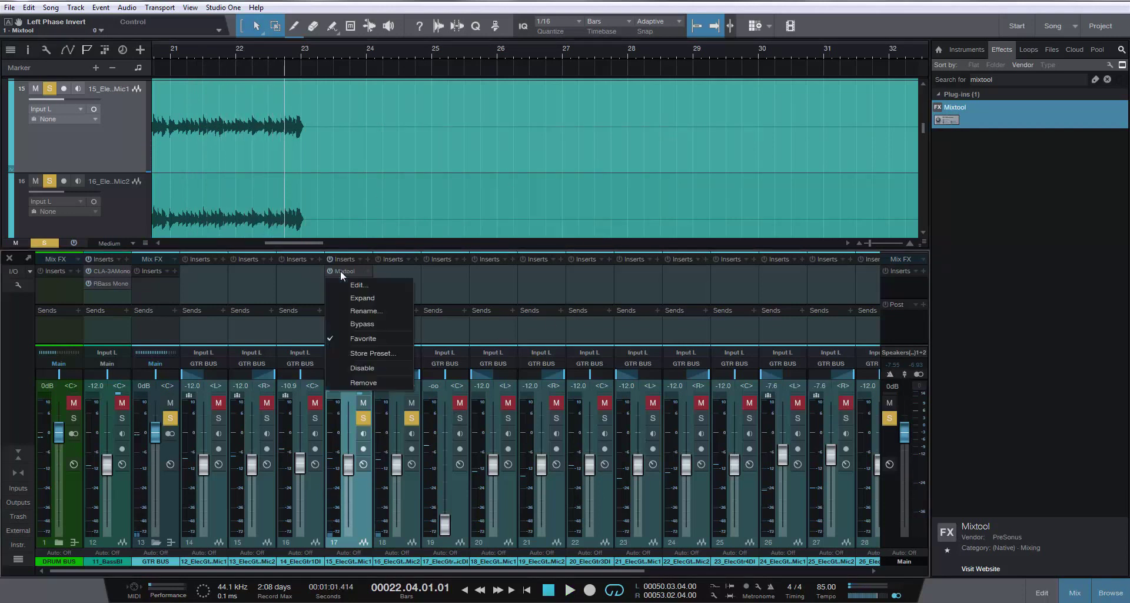
click(373, 390)
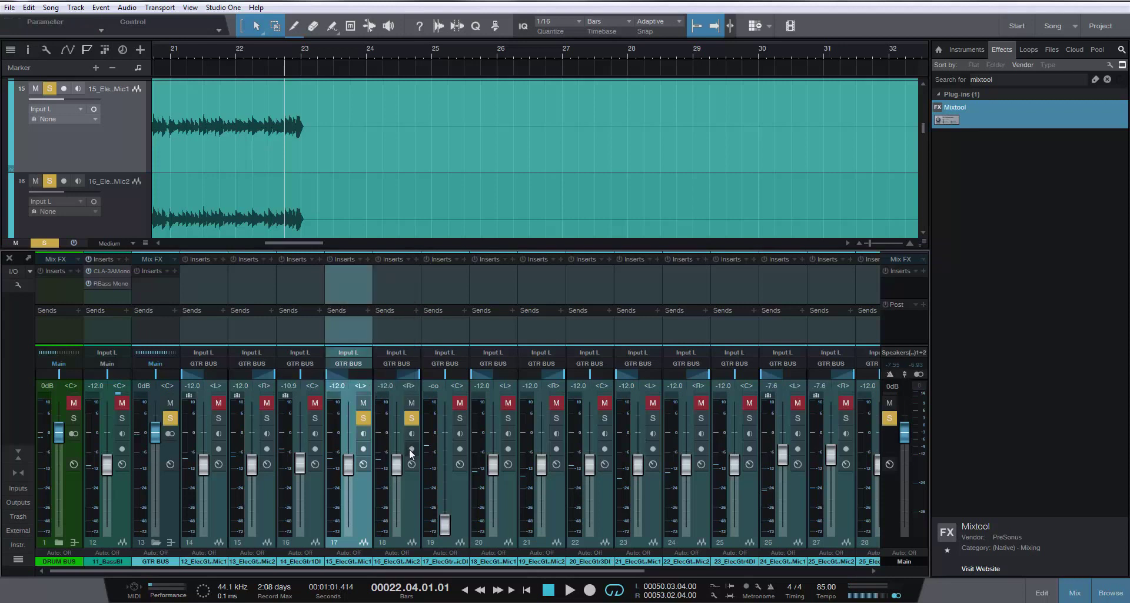
Play from around bar 21 and compare 15_ElecGtr2Mic1 and 16_ElecGtr2Mic2 by soloing each alone and both together
key(space)
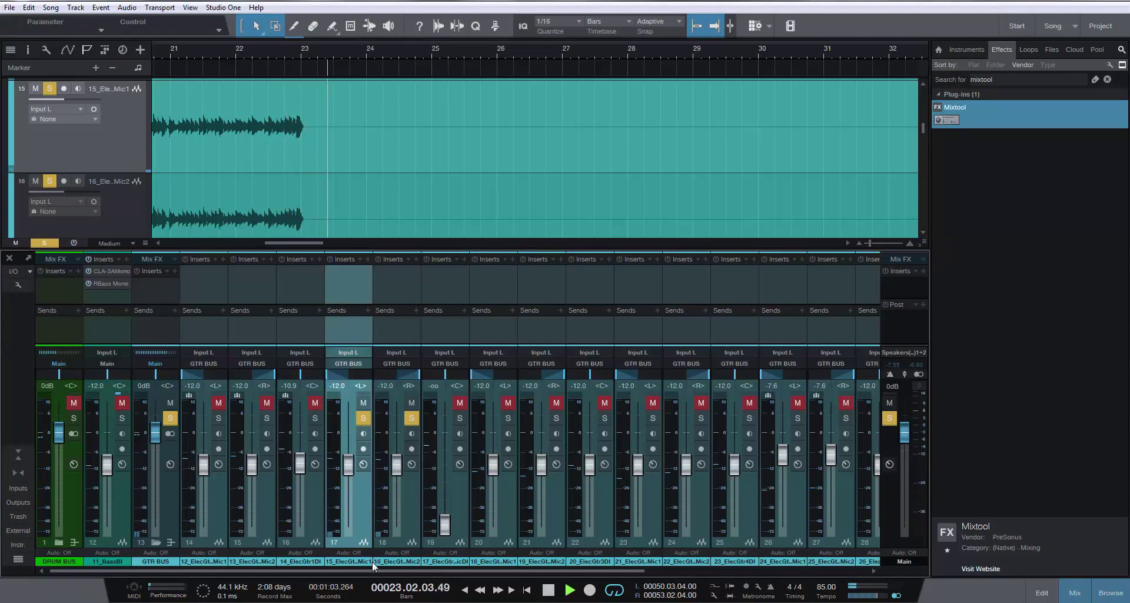
click(198, 58)
click(411, 403)
click(411, 418)
click(412, 418)
click(411, 403)
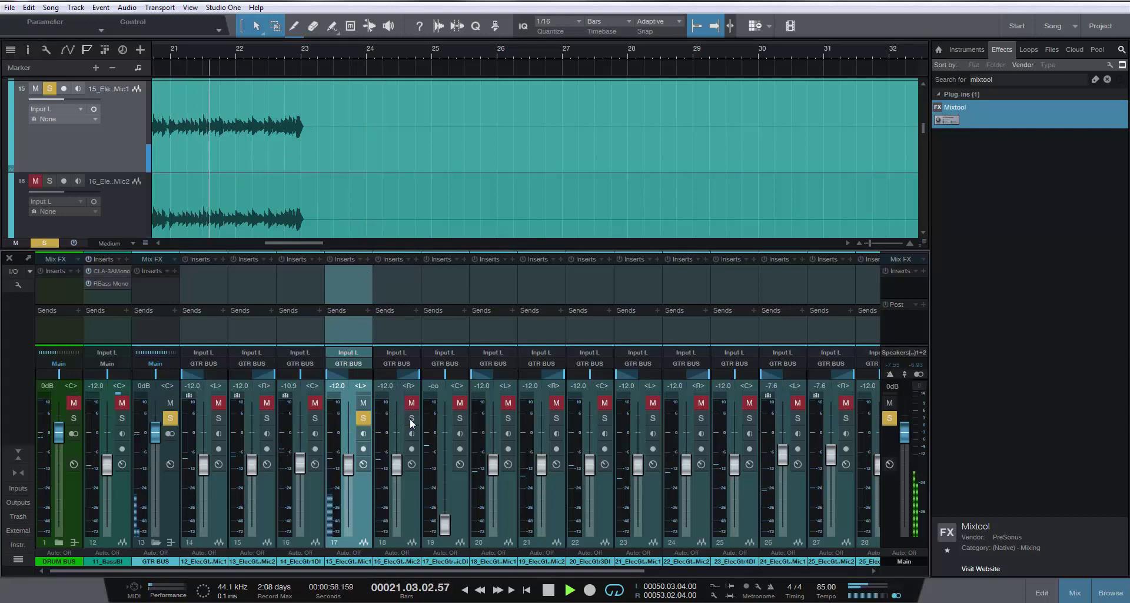
click(363, 418)
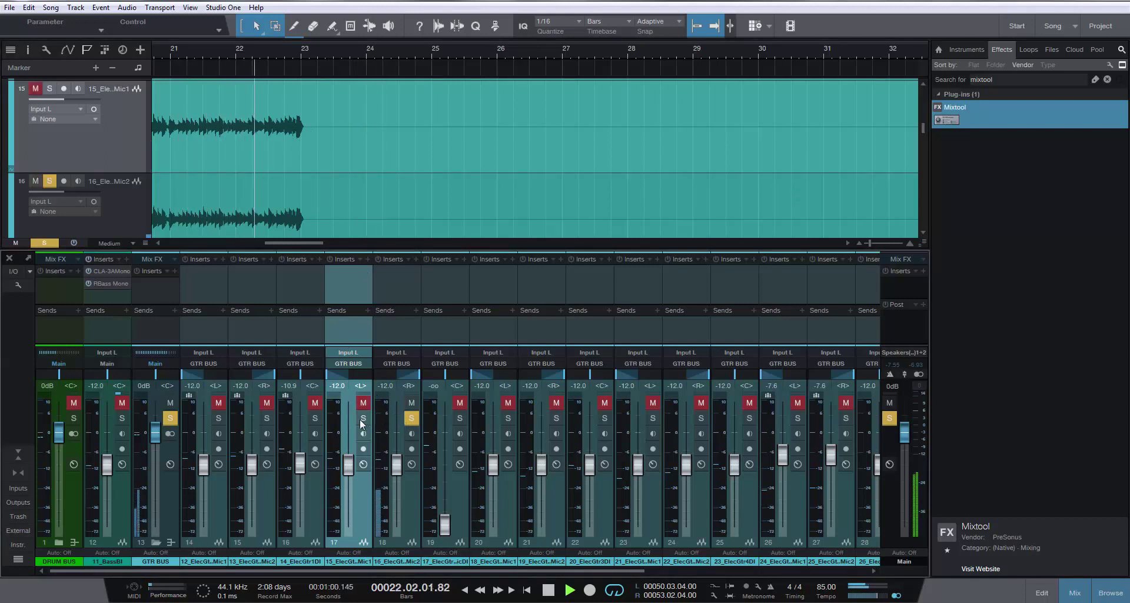
click(363, 419)
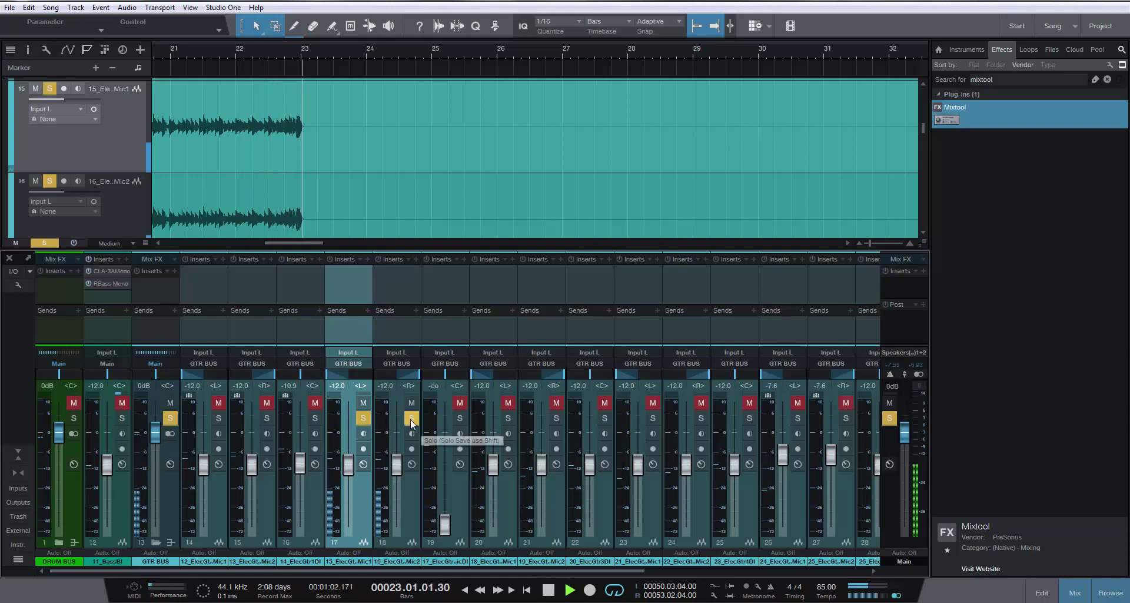
Add 17_ElecGtr2MicDI to the solo and raise it to -10.0 dB while playing from around bar 19
click(458, 418)
click(460, 403)
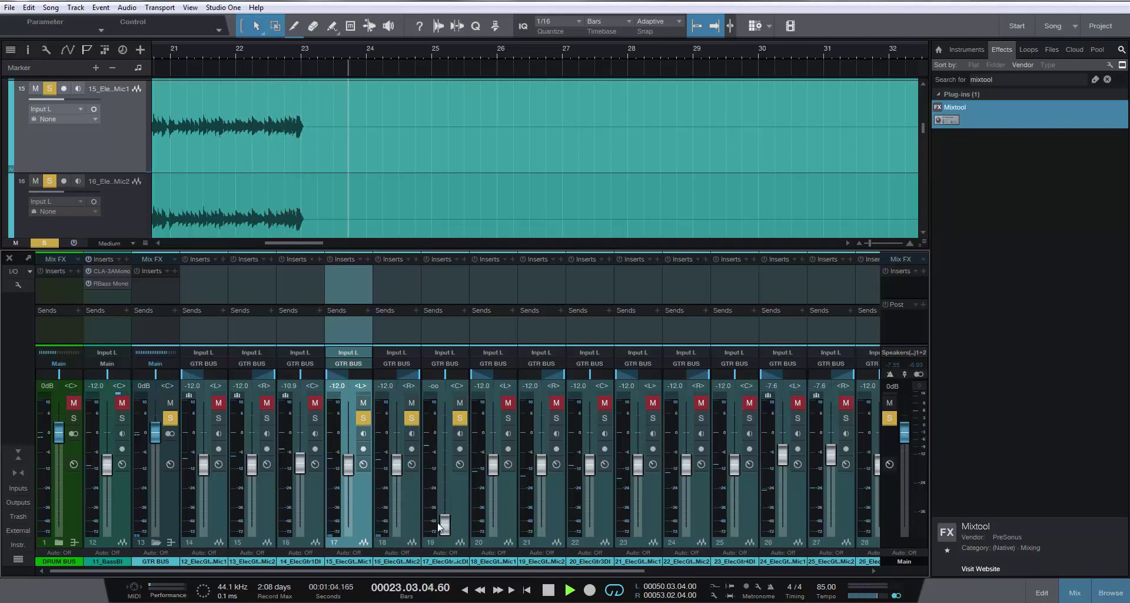
drag(446, 523, 445, 511)
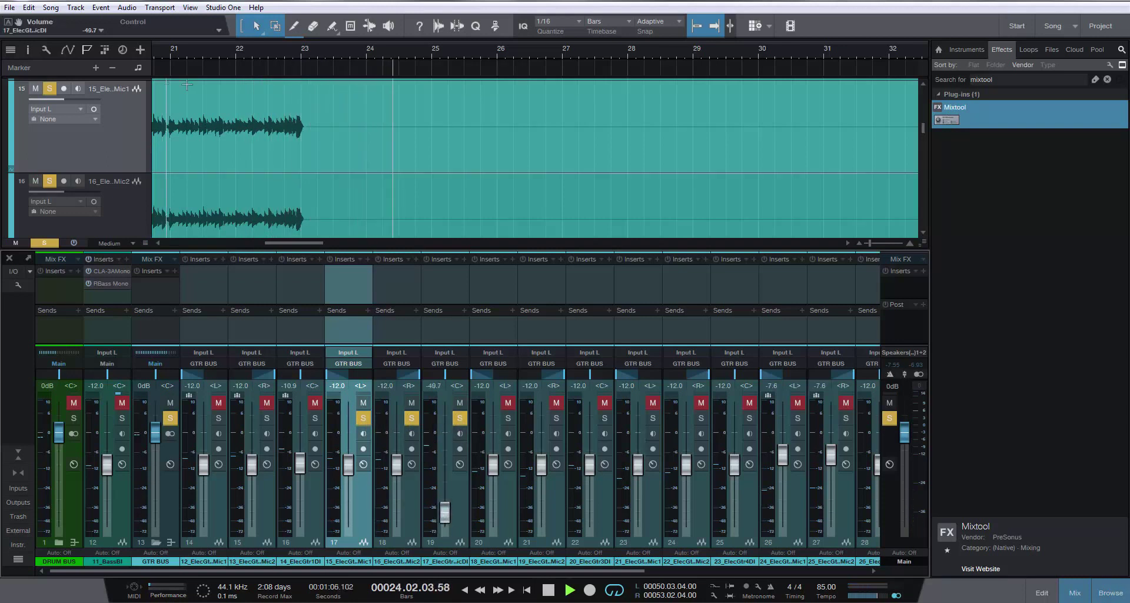
drag(167, 49, 375, 52)
click(253, 50)
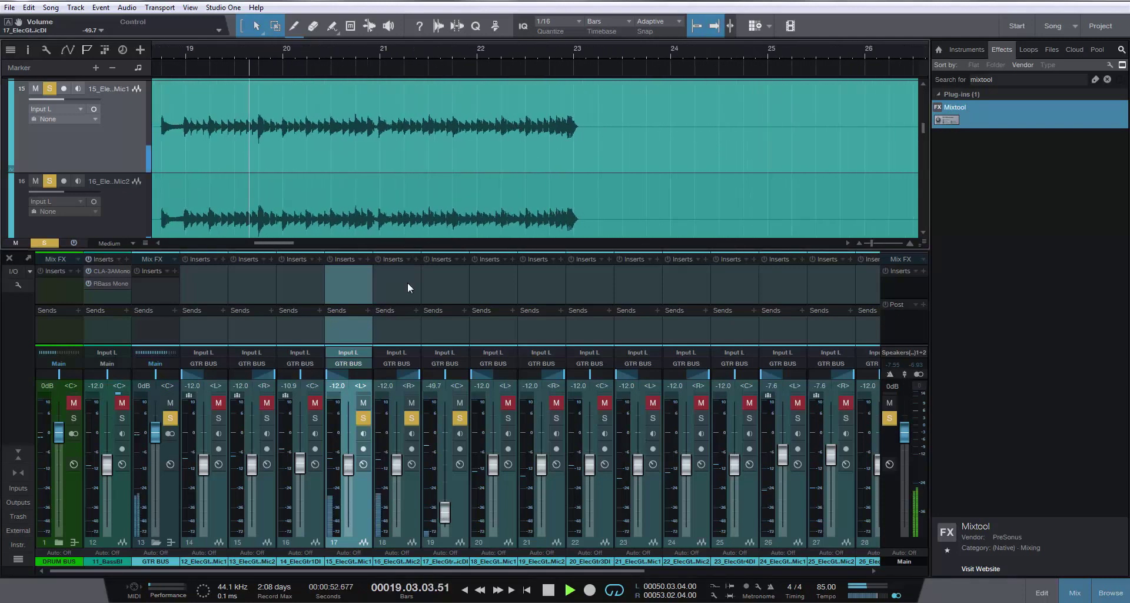
drag(445, 521, 445, 471)
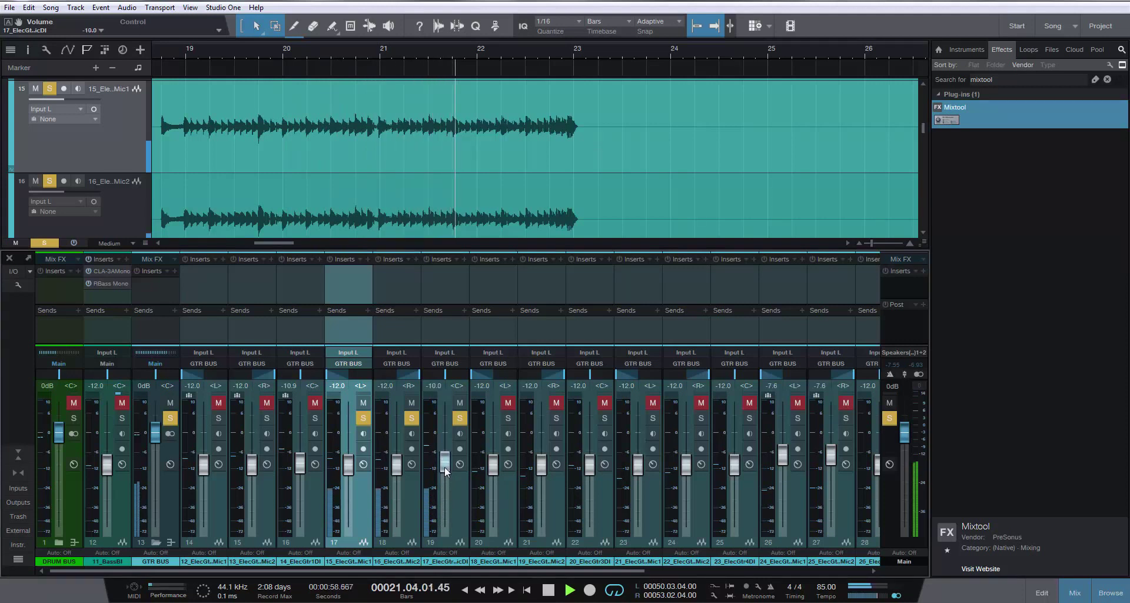
key(space)
Group 15_ElecGtr2Mic1 with 17_ElecGtr2MicDI and test the group by toggling its solo
click(436, 509)
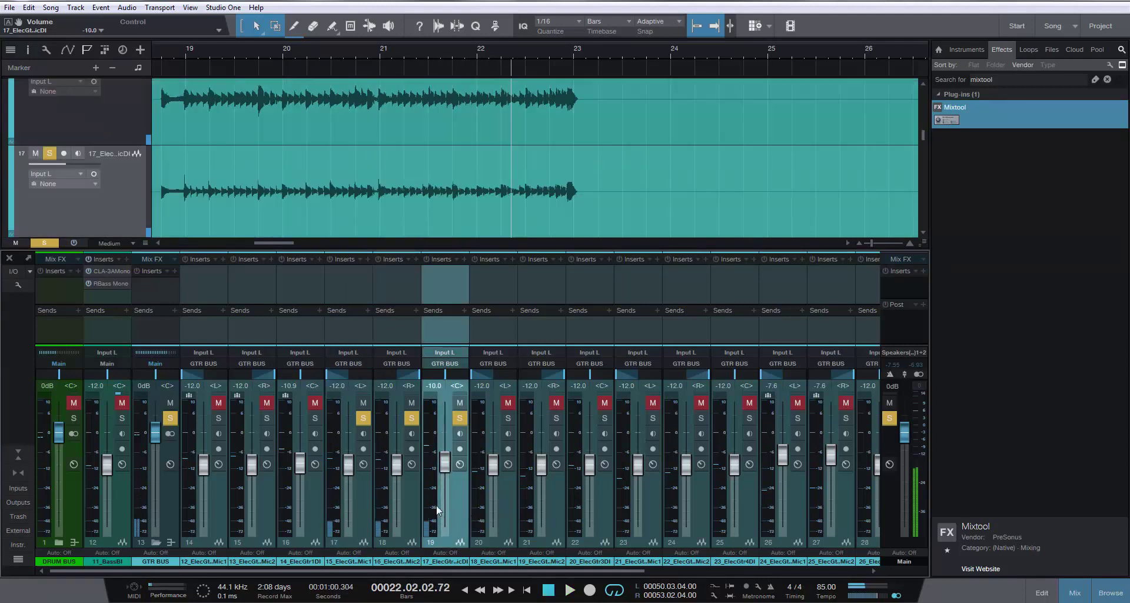
ctrl+click(362, 505)
key(ctrl+g)
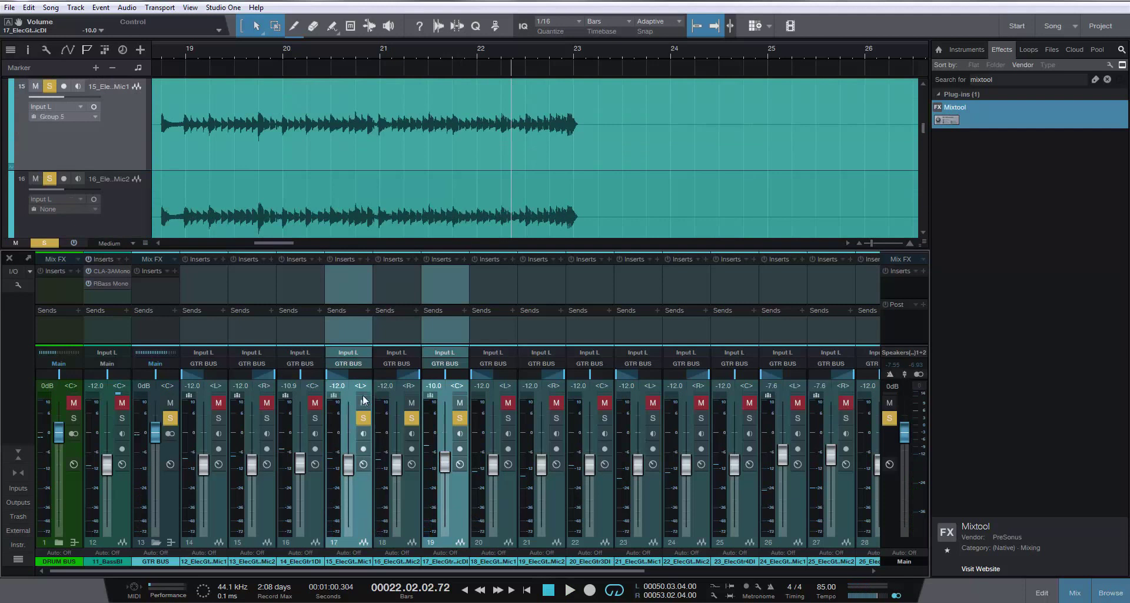
click(363, 418)
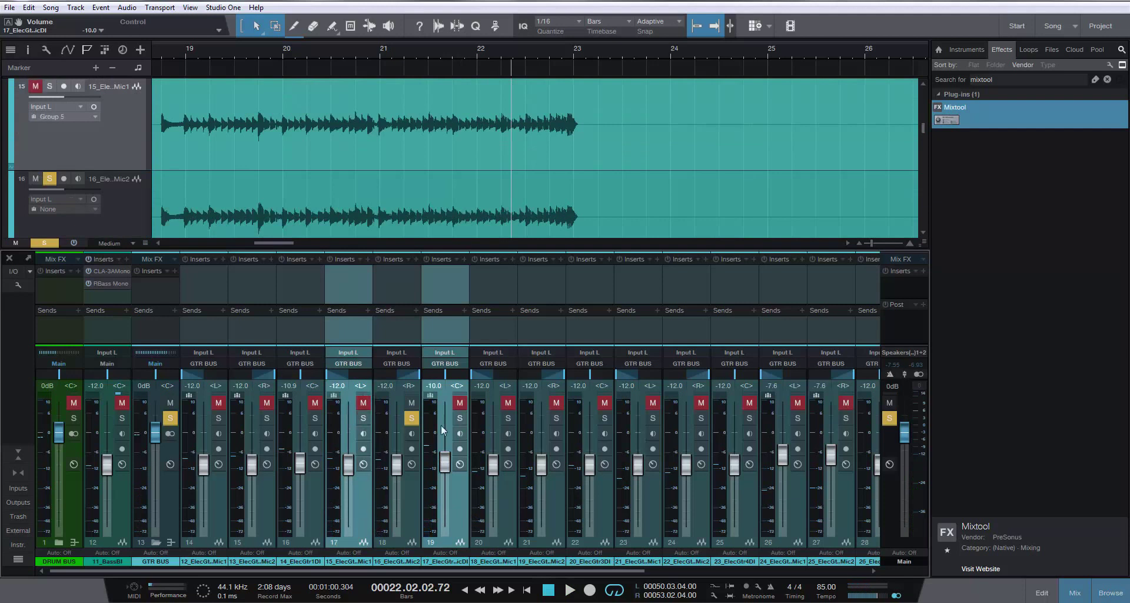
click(406, 486)
click(459, 496)
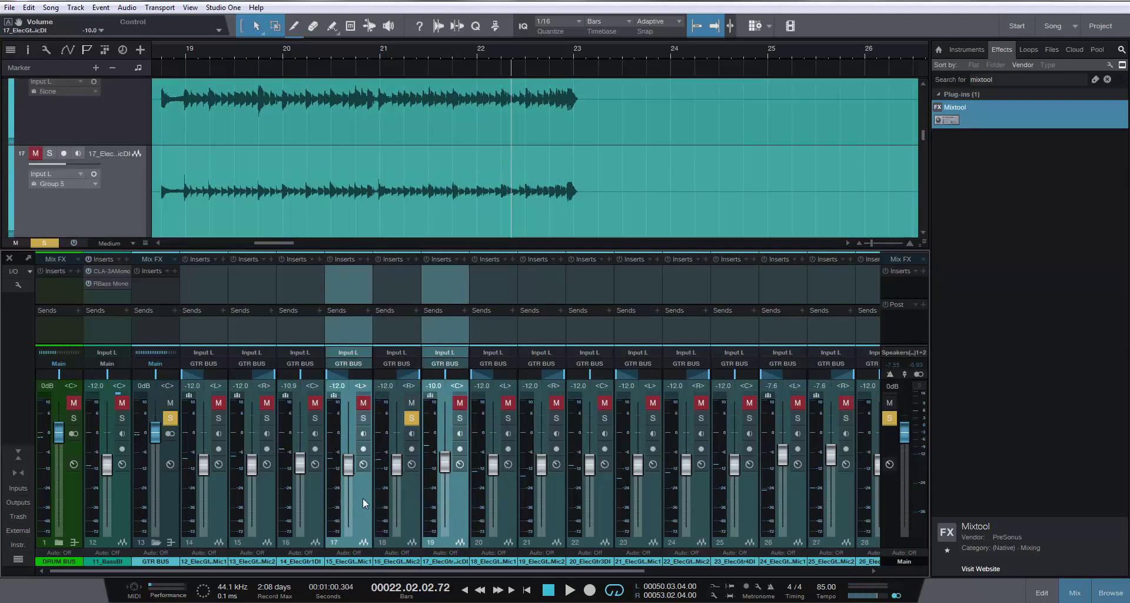
Group all three of the second guitar's channels, 15 to 17, and toggle their solo to test the group
click(364, 499)
click(364, 500)
ctrl+click(408, 505)
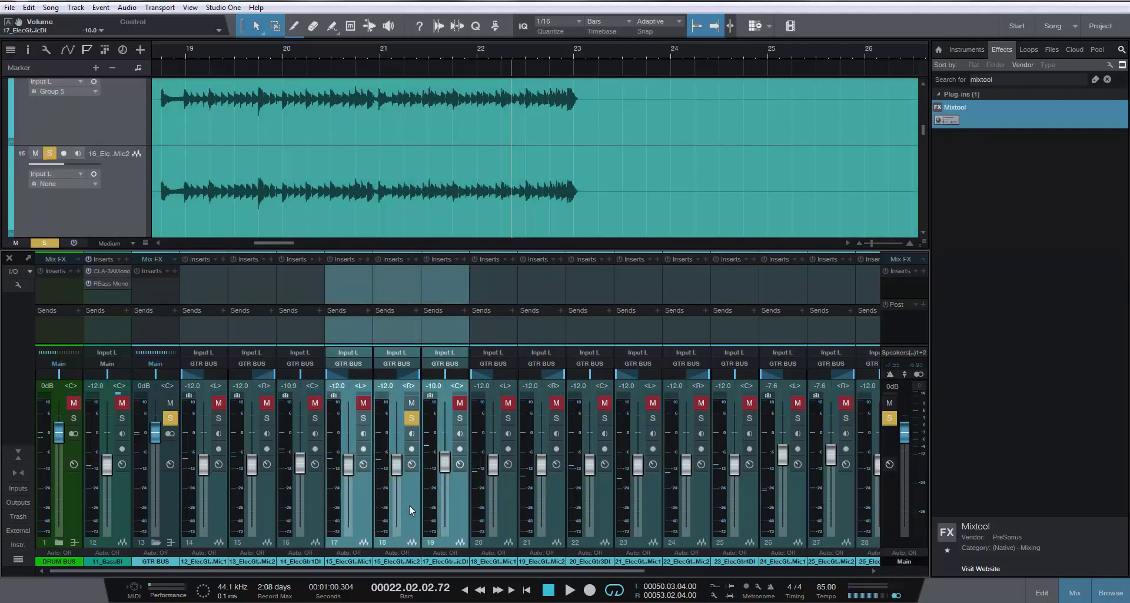
key(ctrl+g)
click(444, 501)
click(411, 419)
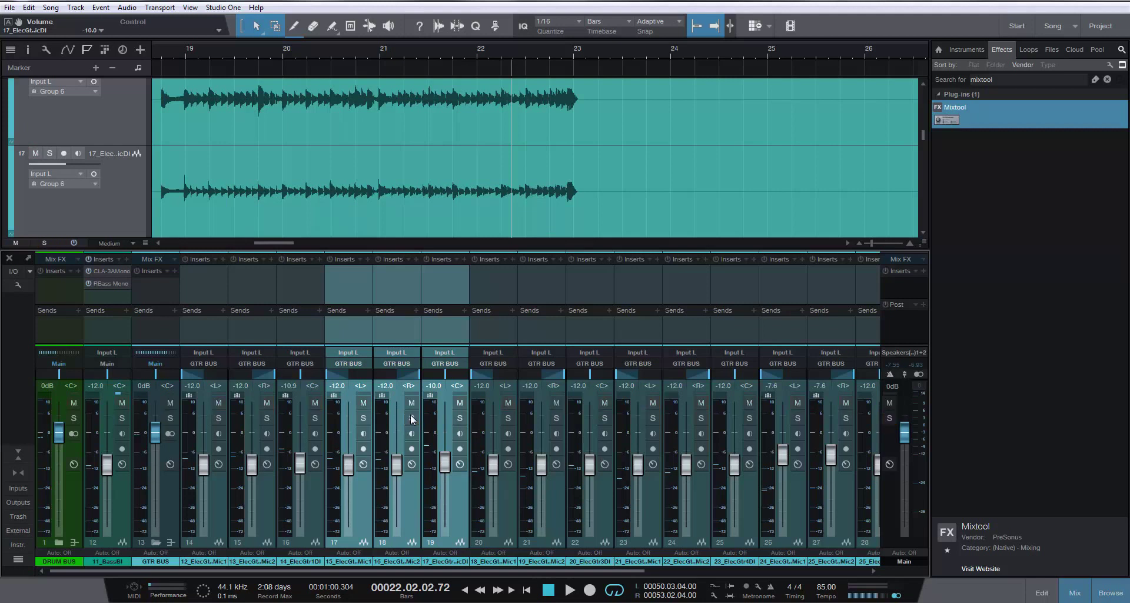
click(412, 418)
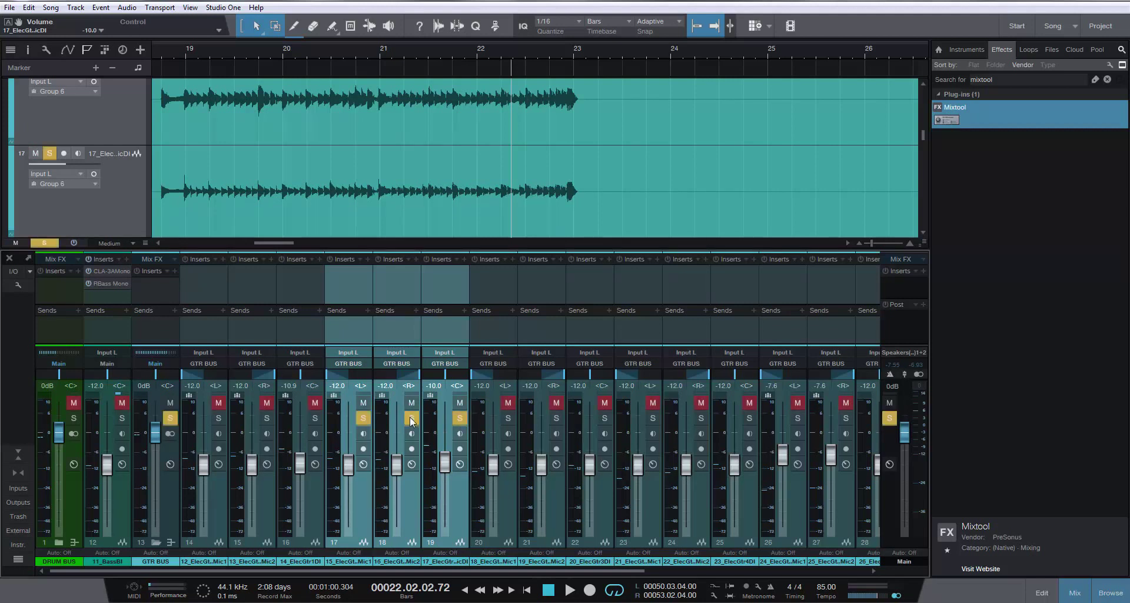
Switch the solo from the second guitar to the third guitar's channels 18 to 20
click(411, 418)
click(508, 419)
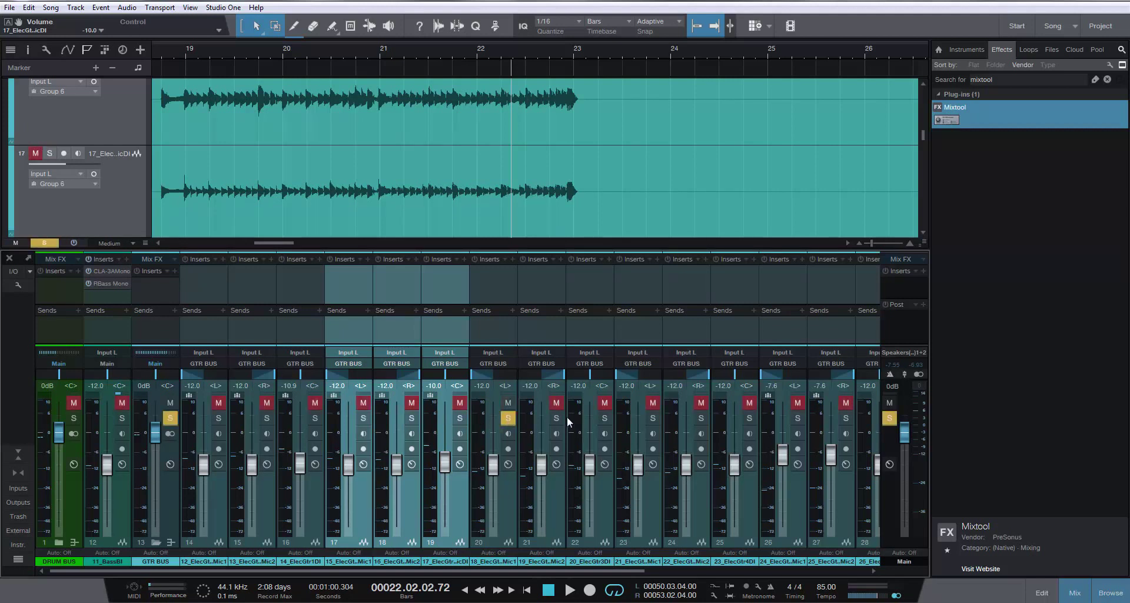
click(605, 418)
click(488, 481)
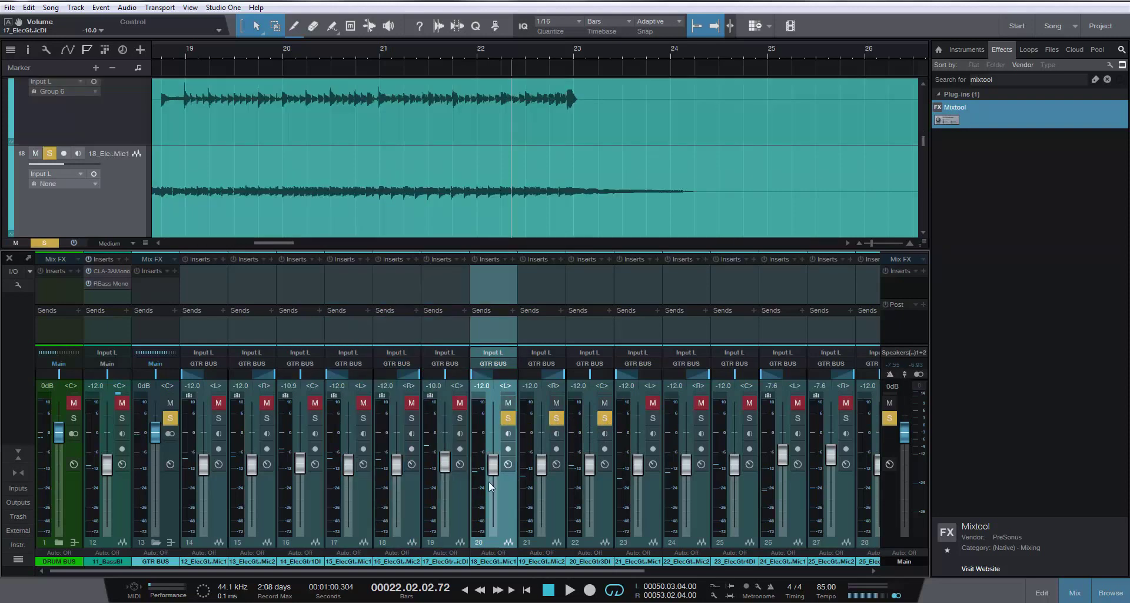
Balance 20_ElecGtr3DI against the third guitar's mics during playback around bars 19 and 40, setting it to -13.7 dB
click(199, 56)
key(space)
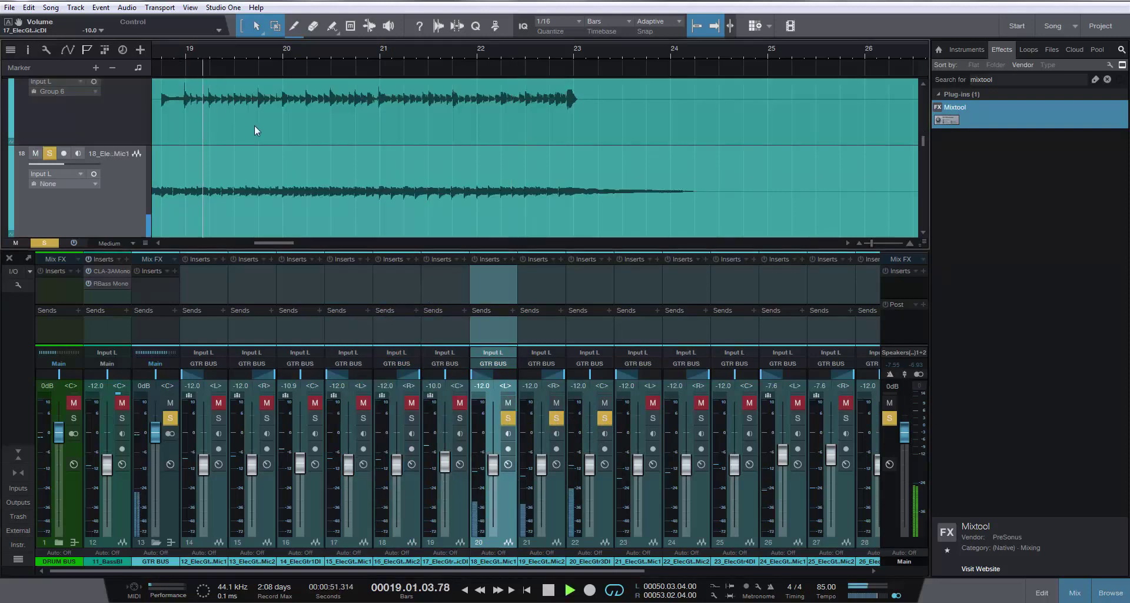
scroll(254, 125, down, 3)
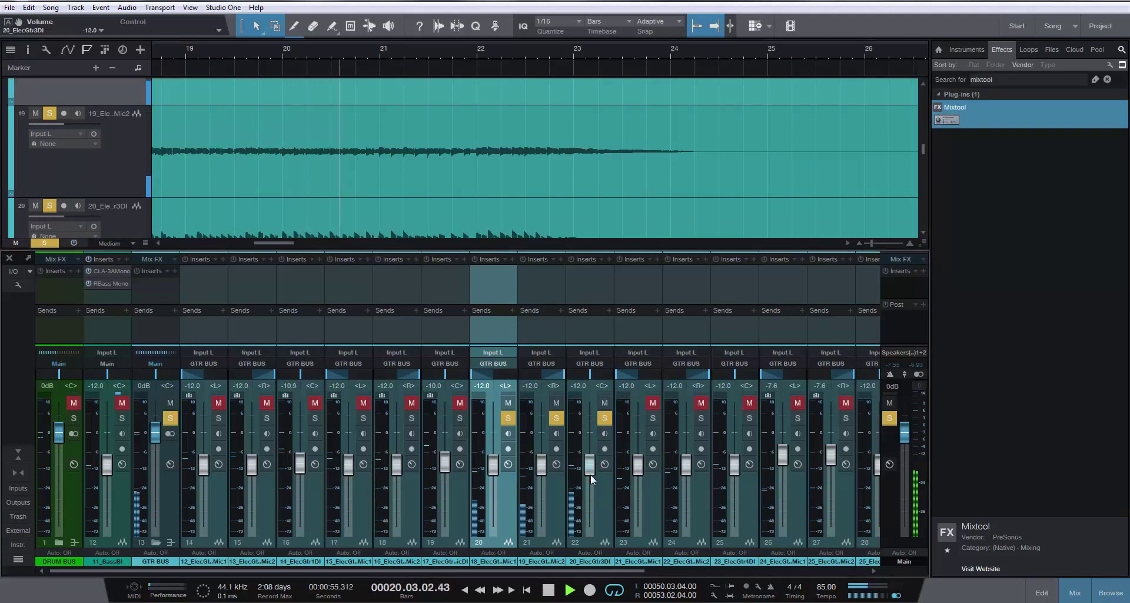
mouse_move(591, 475)
mouse_down()
mouse_move(591, 547)
mouse_move(595, 471)
mouse_up()
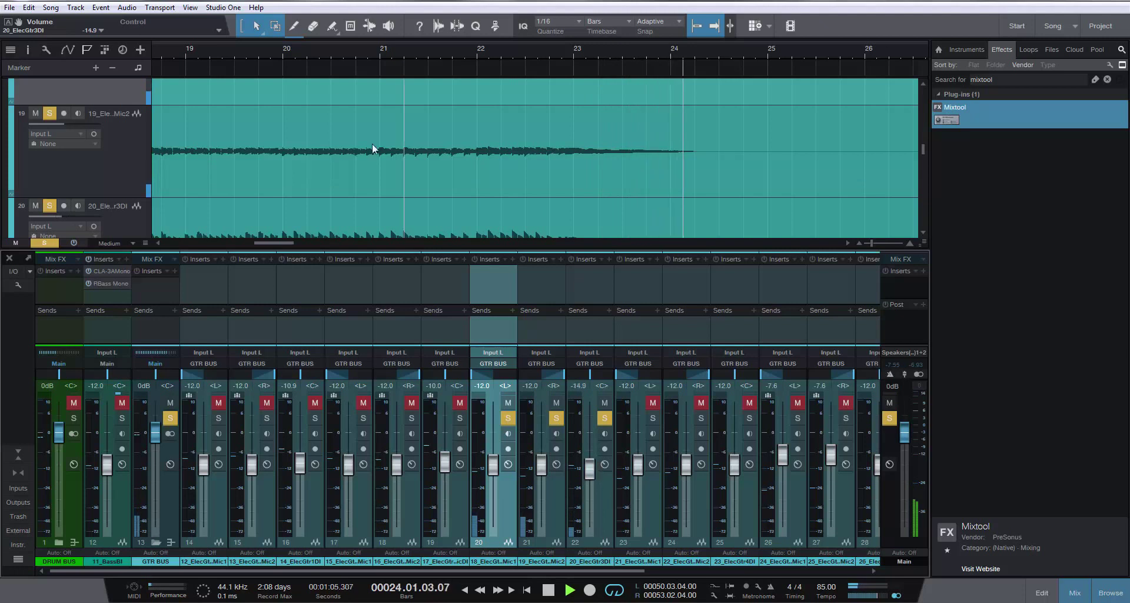
drag(319, 53, 310, 2)
click(373, 55)
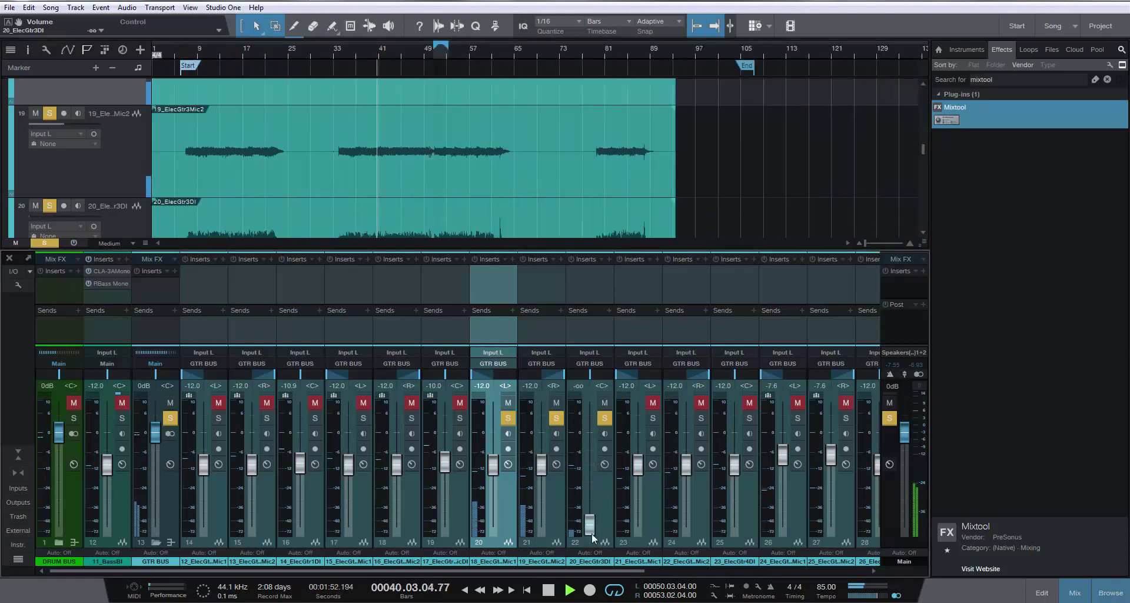
mouse_move(590, 471)
mouse_down()
mouse_move(591, 490)
mouse_move(591, 472)
mouse_up()
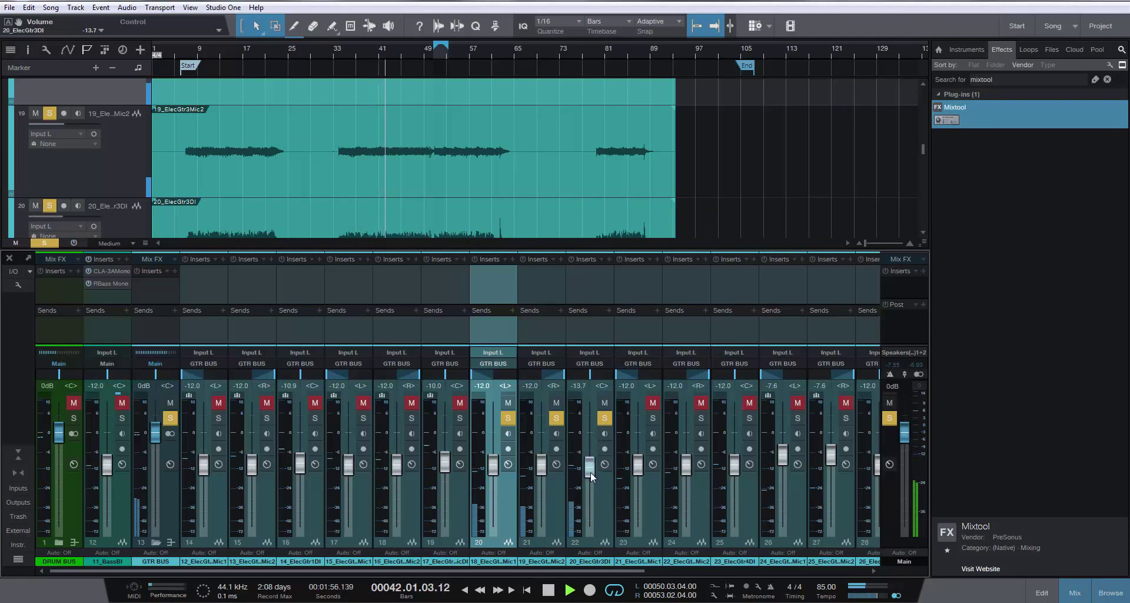
key(space)
Group the third guitar's three channels, 18 to 20, and take them out of solo
click(603, 510)
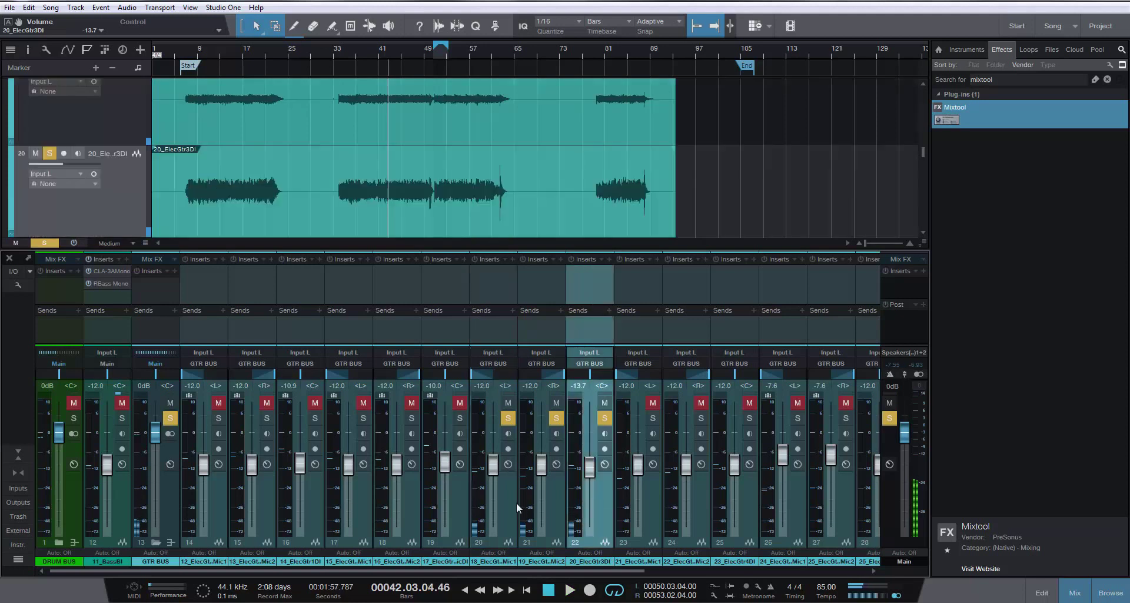
shift+click(502, 499)
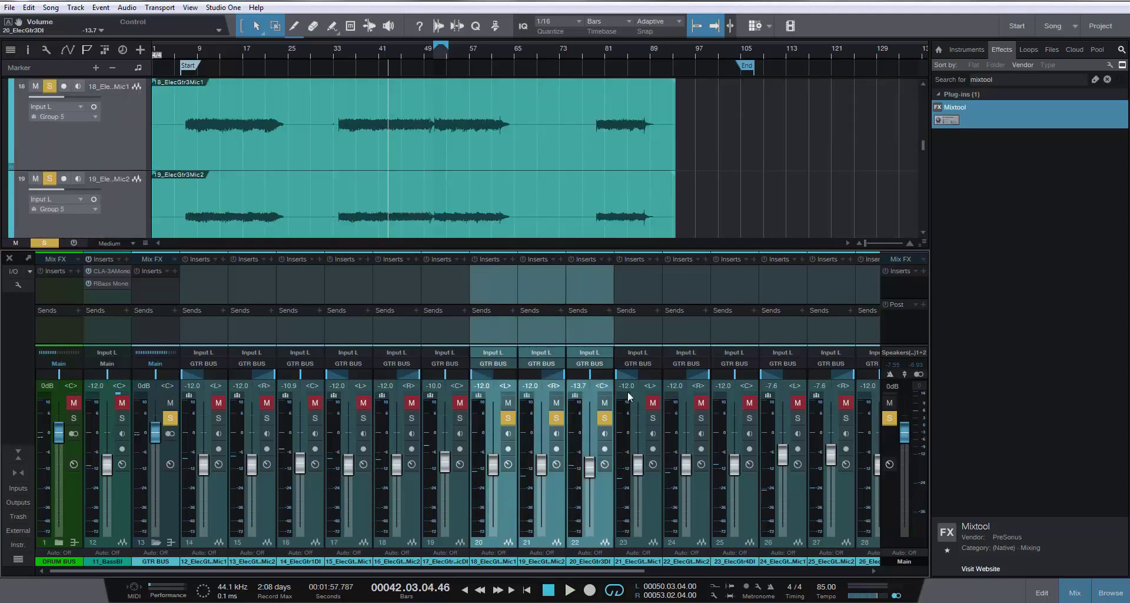
click(605, 417)
Solo the fourth guitar's three channels, 21 to 23, and select 22_ElecGtr4Mic2
click(652, 418)
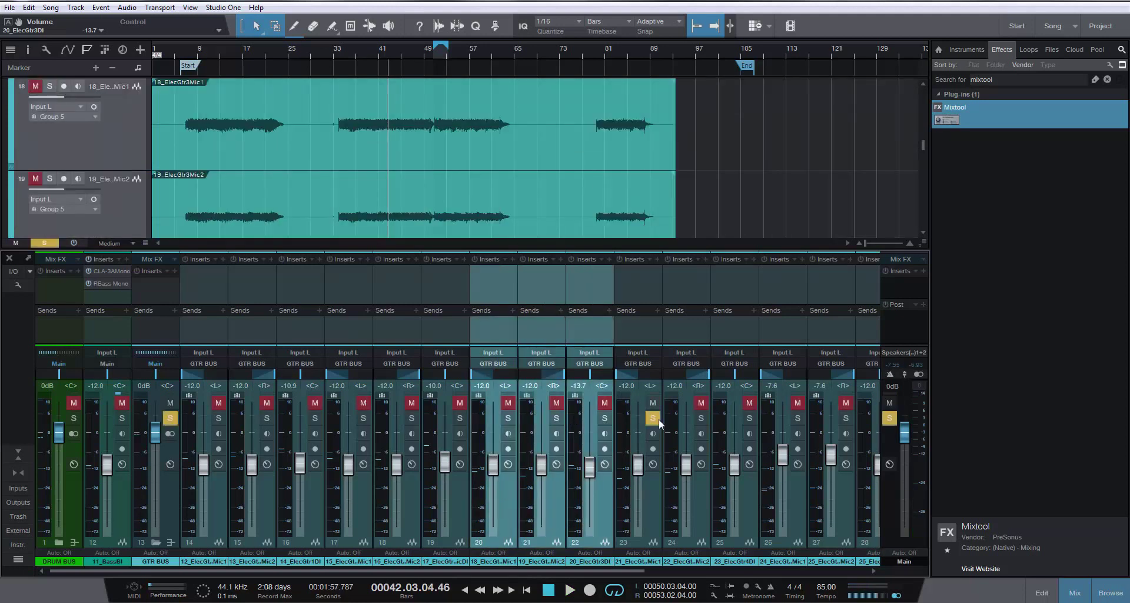
click(701, 418)
click(749, 419)
click(697, 502)
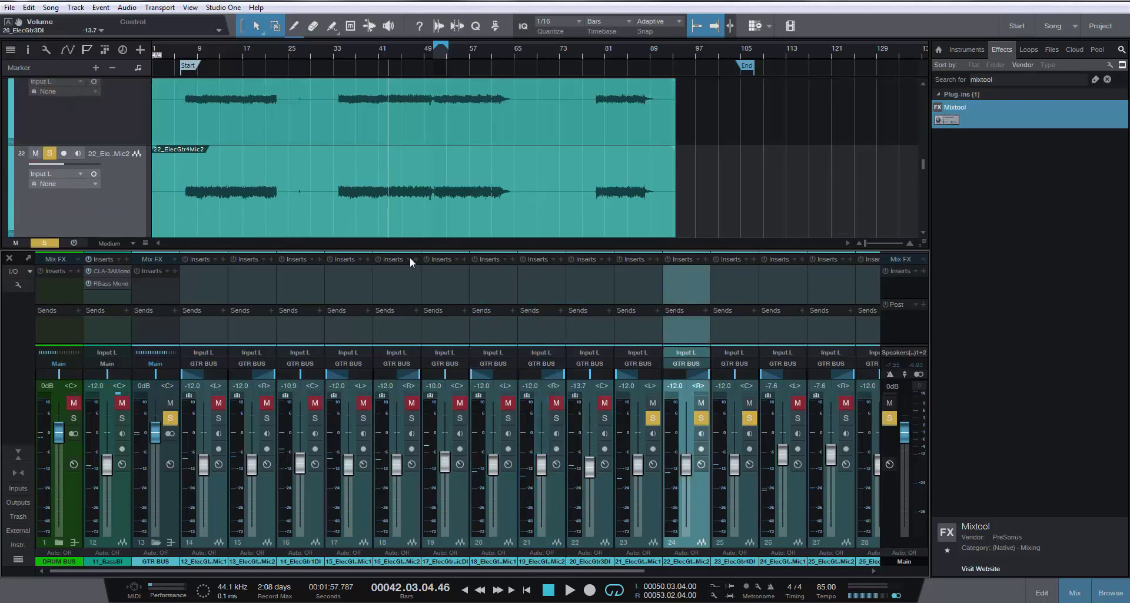
Balance 23_ElecGtr4DI against the fourth guitar's mics during playback from about bar 42, setting it to -12.5 dB
key(space)
scroll(332, 147, down, 3)
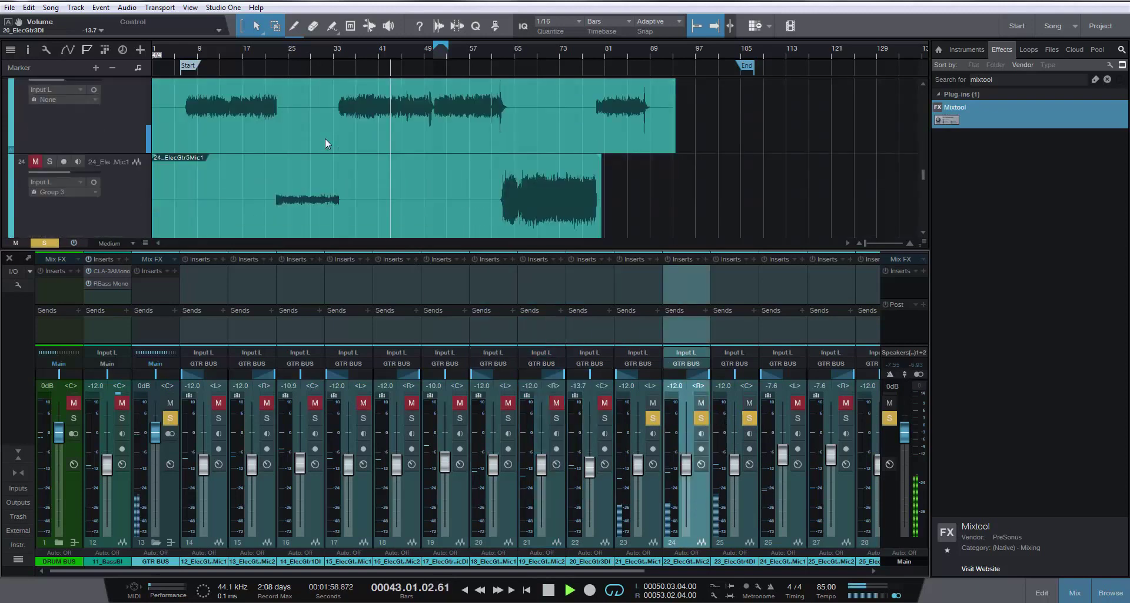
scroll(326, 139, up, 3)
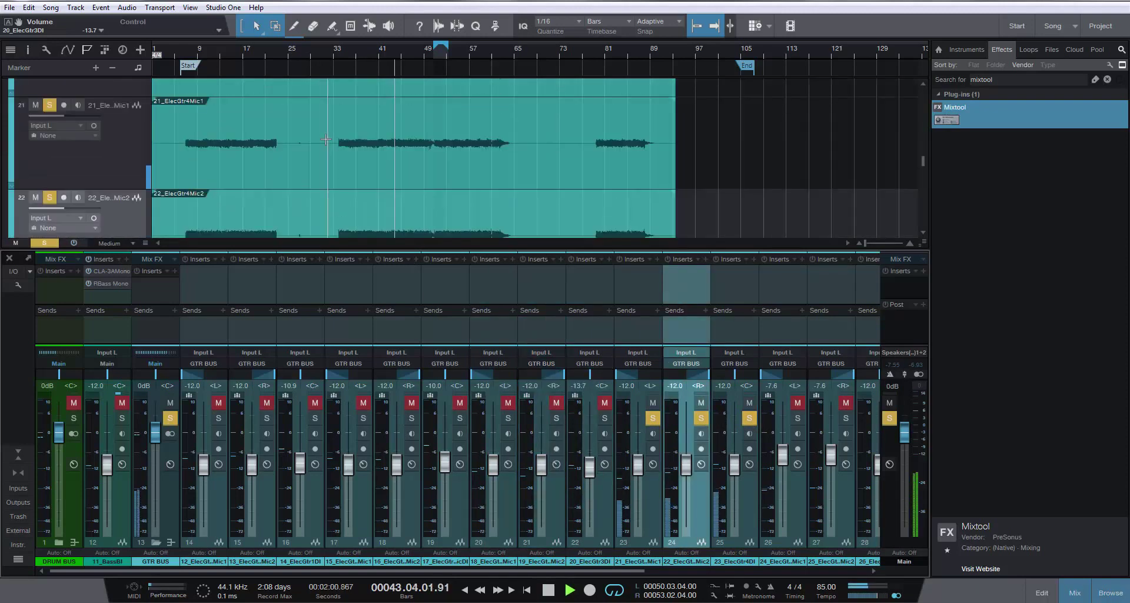
mouse_move(734, 464)
mouse_down()
mouse_move(734, 515)
mouse_move(737, 468)
mouse_up()
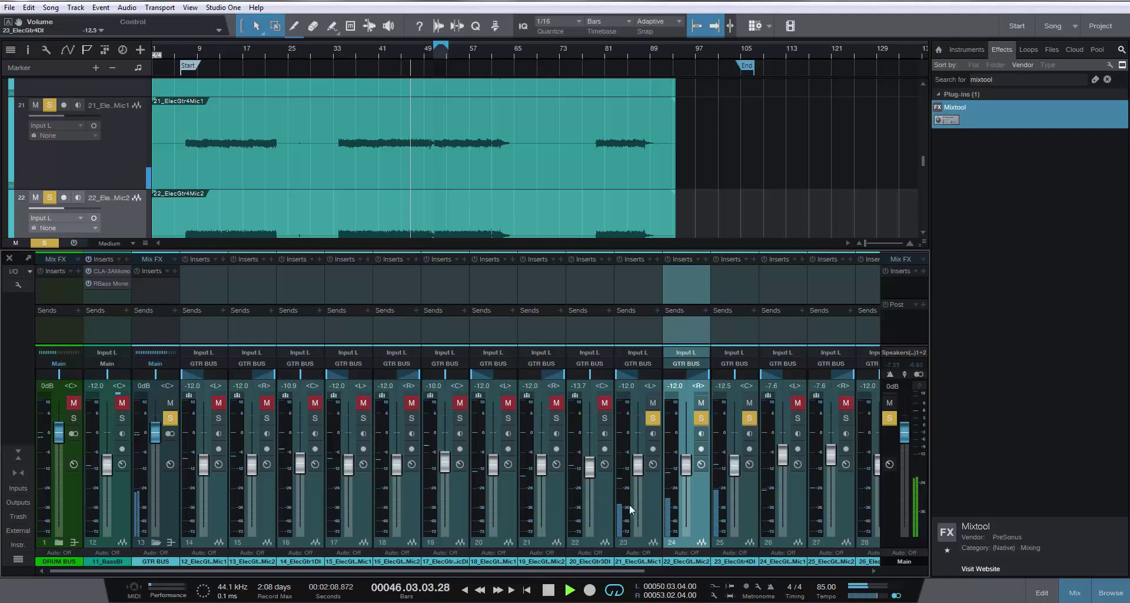
Stop playback, group the fourth guitar's three channels, 21 to 23, and take them out of solo
click(630, 504)
key(space)
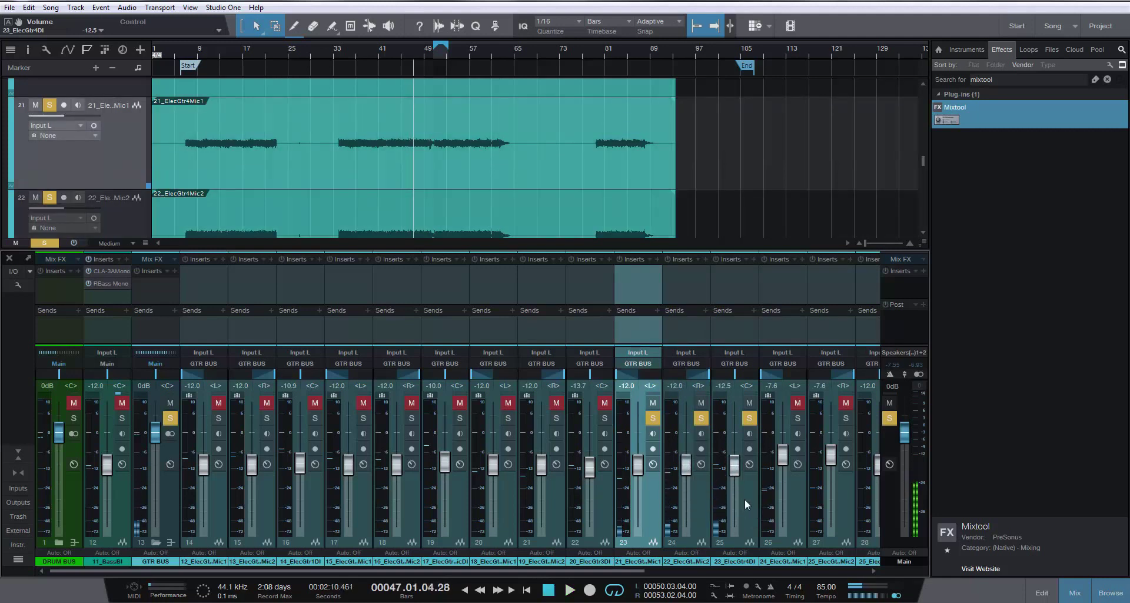
shift+click(745, 500)
key(ctrl+g)
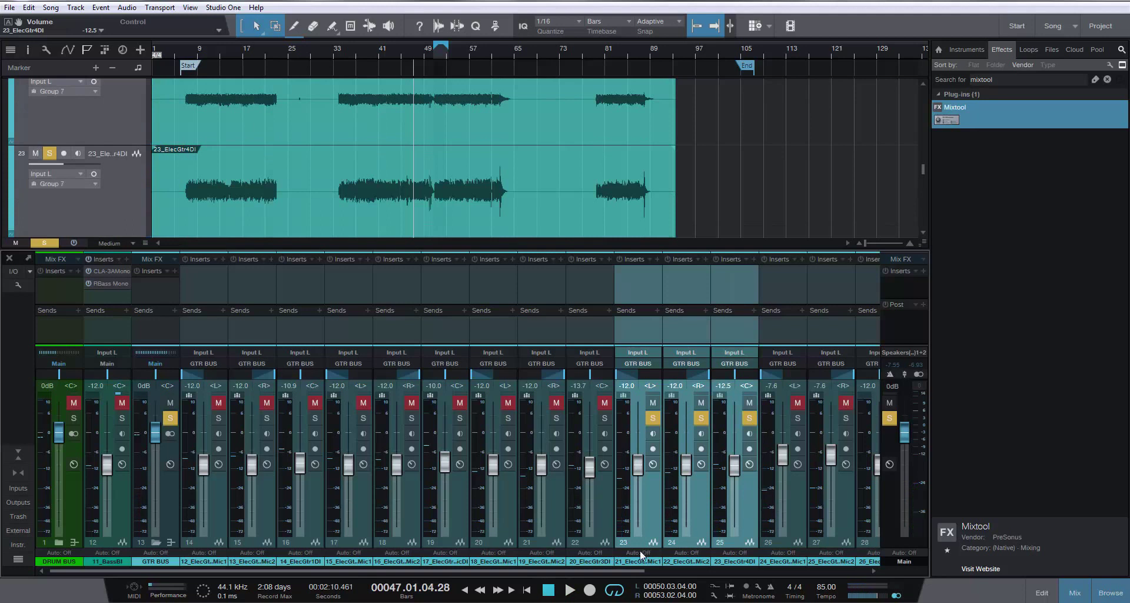
drag(630, 571, 782, 581)
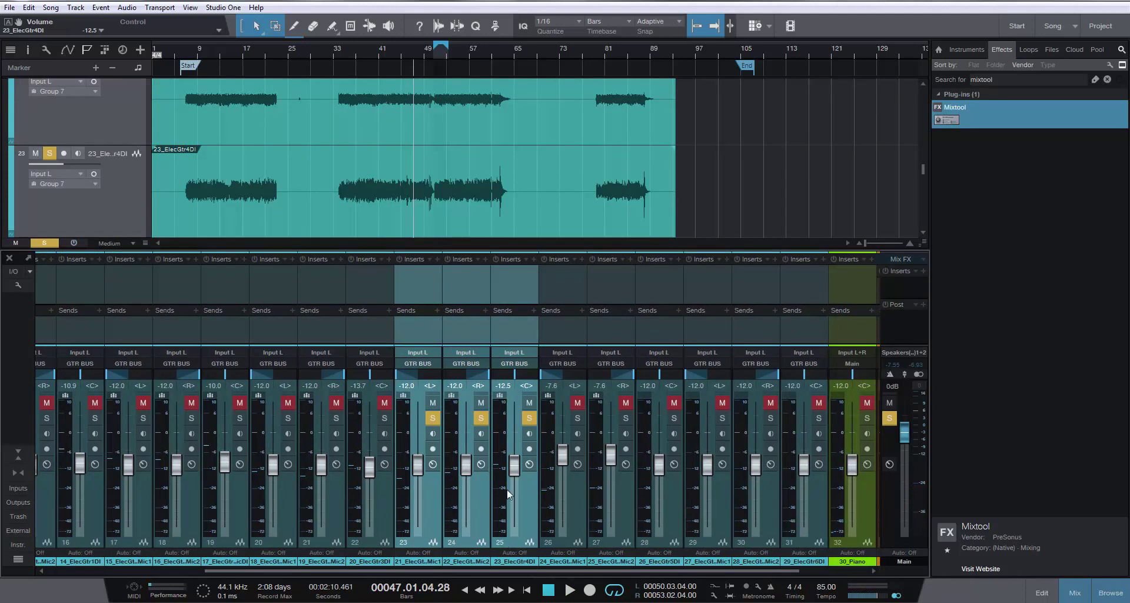
click(529, 419)
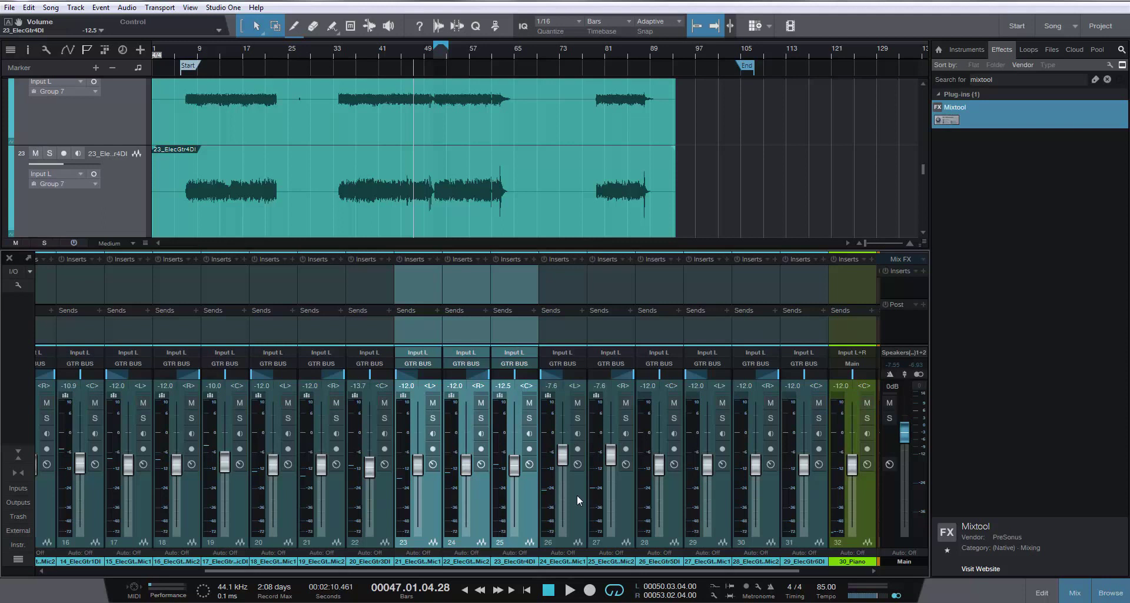
Set the fifth guitar's two mic channels, 24_ElecGtr5Mic1 and 25_ElecGtr5Mic2, to -12 dB, leaving its DI channel out of the selection
click(575, 507)
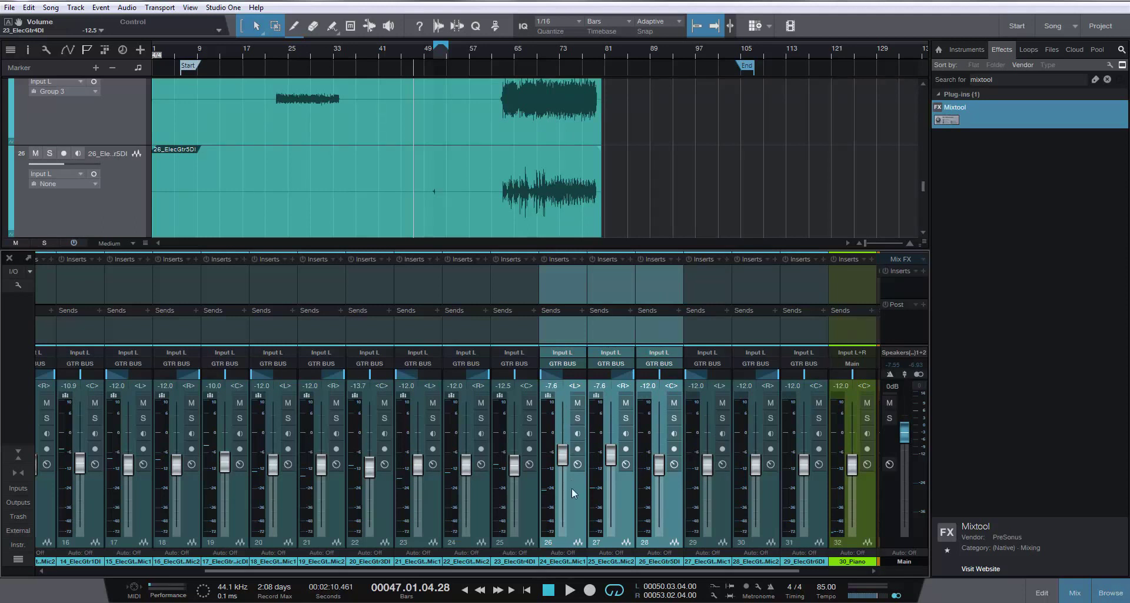
ctrl+click(672, 506)
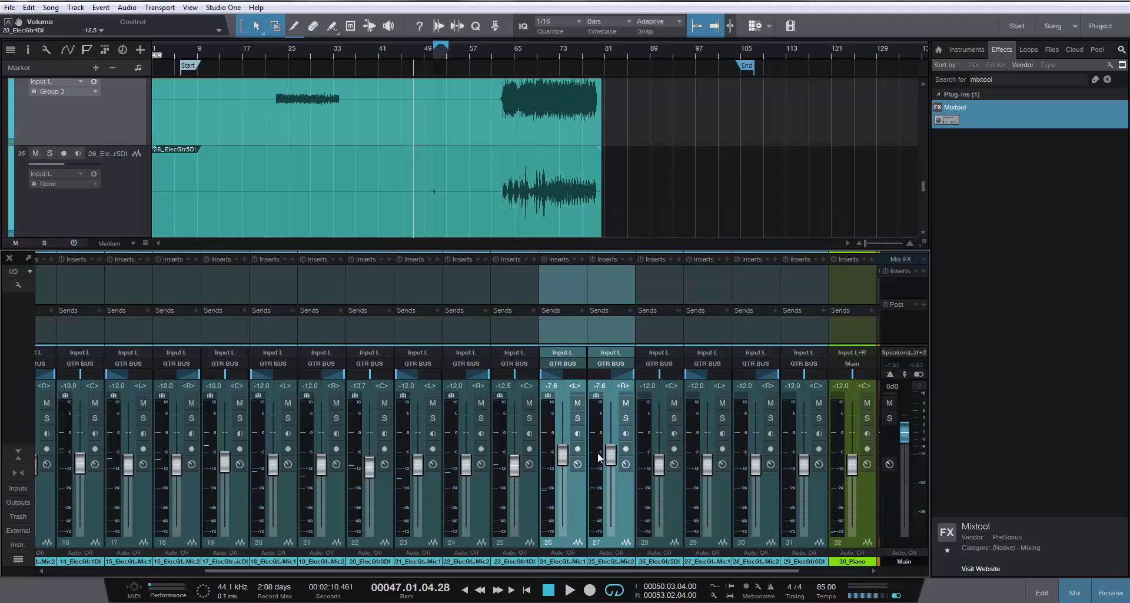
mouse_move(598, 452)
key(space)
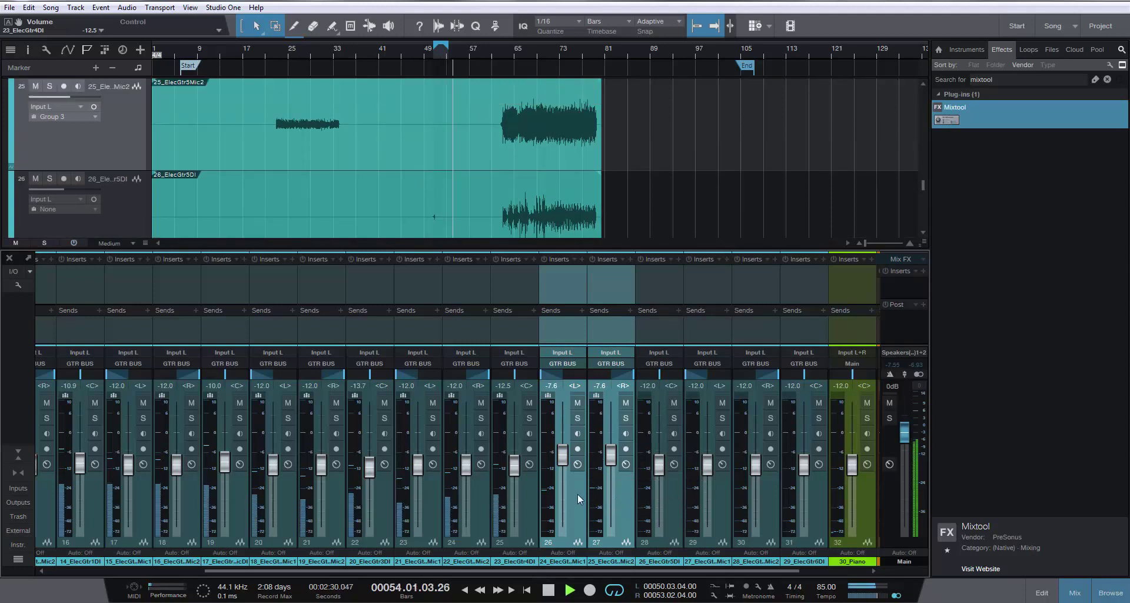
alt+click(617, 488)
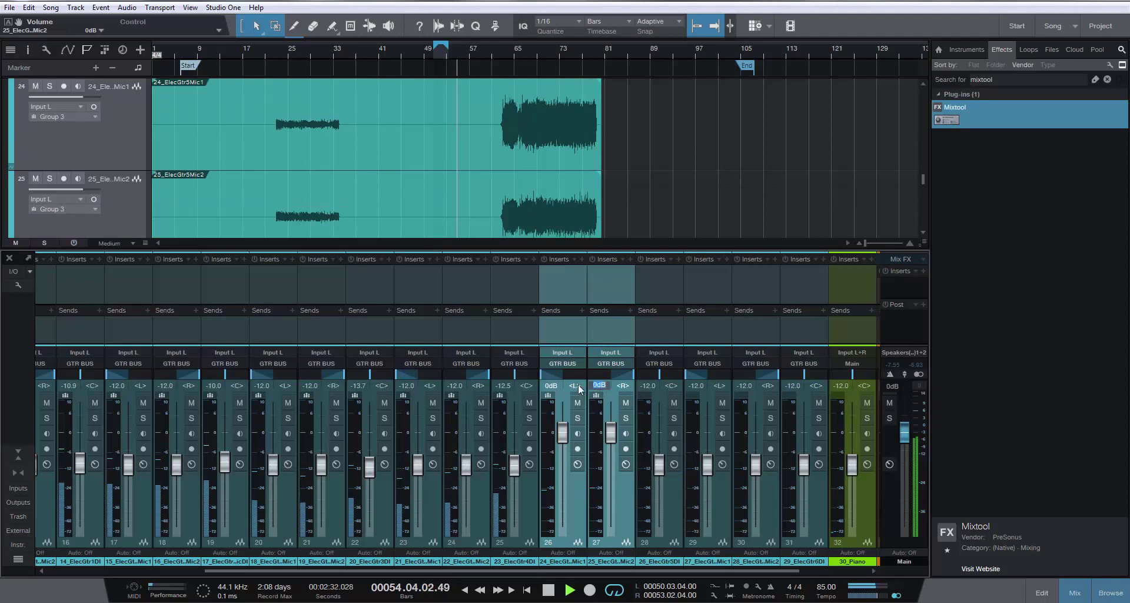
text(-12)
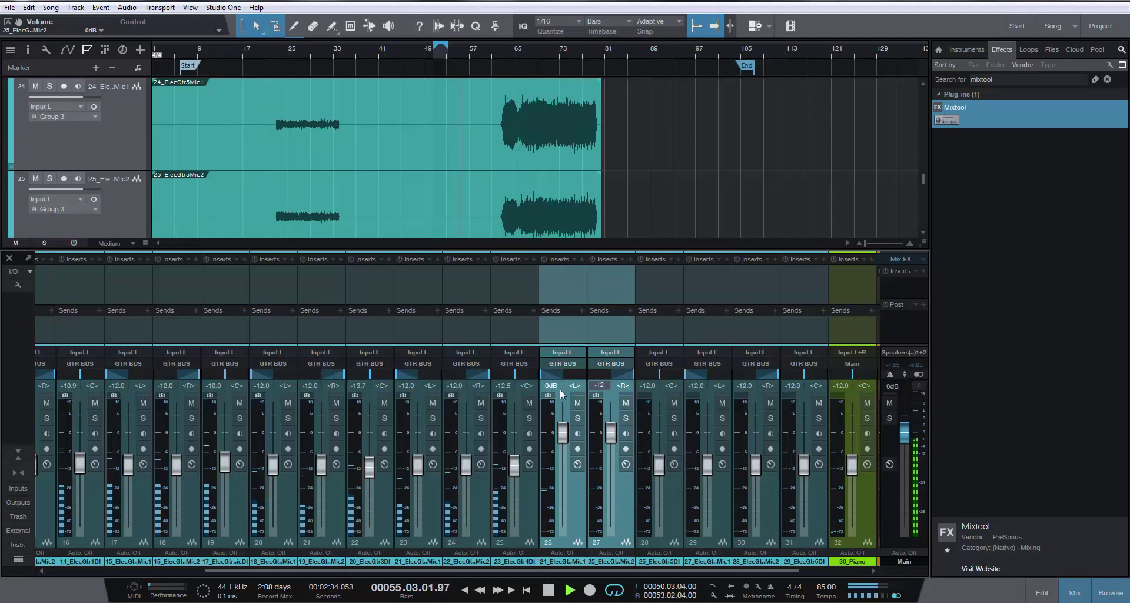
key(Return)
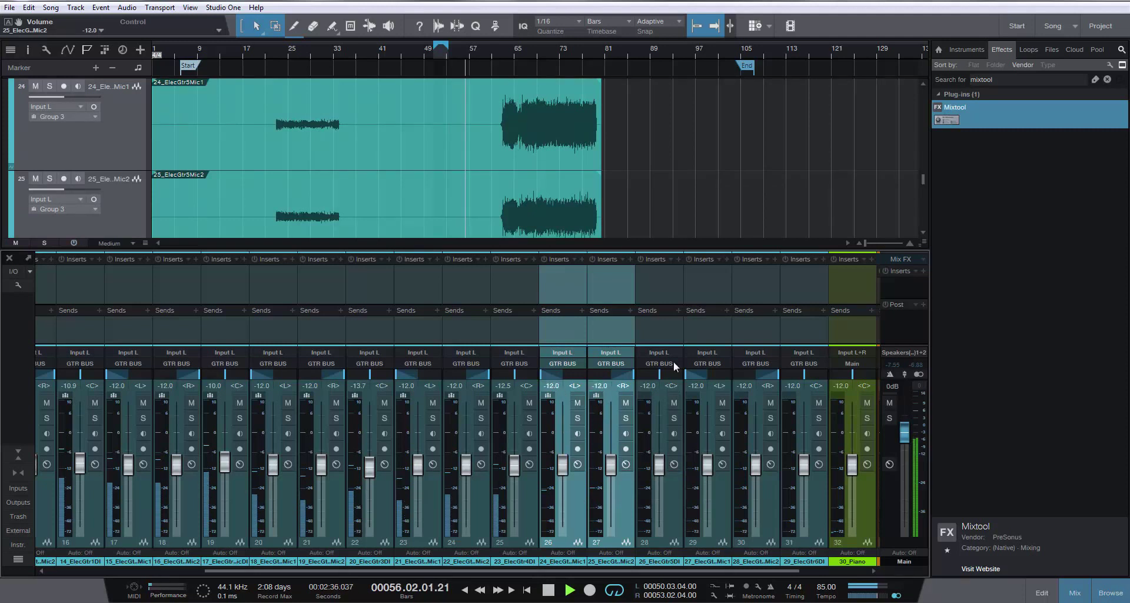
Solo the fifth guitar's three channels, 24 to 26, and play them from about bar 24
click(578, 418)
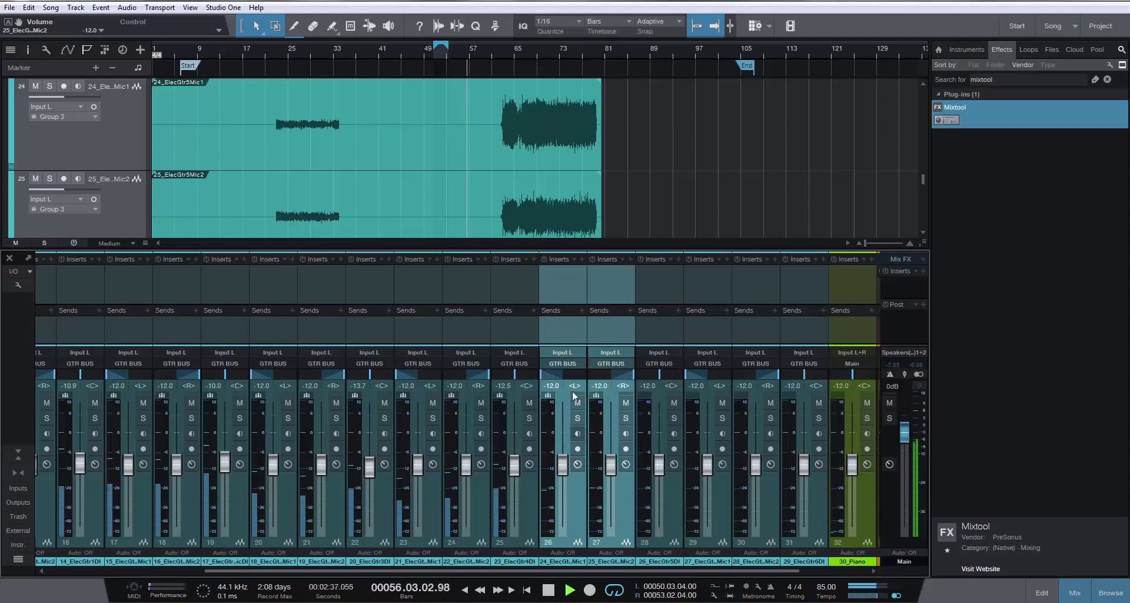
click(674, 418)
scroll(470, 166, down, 1)
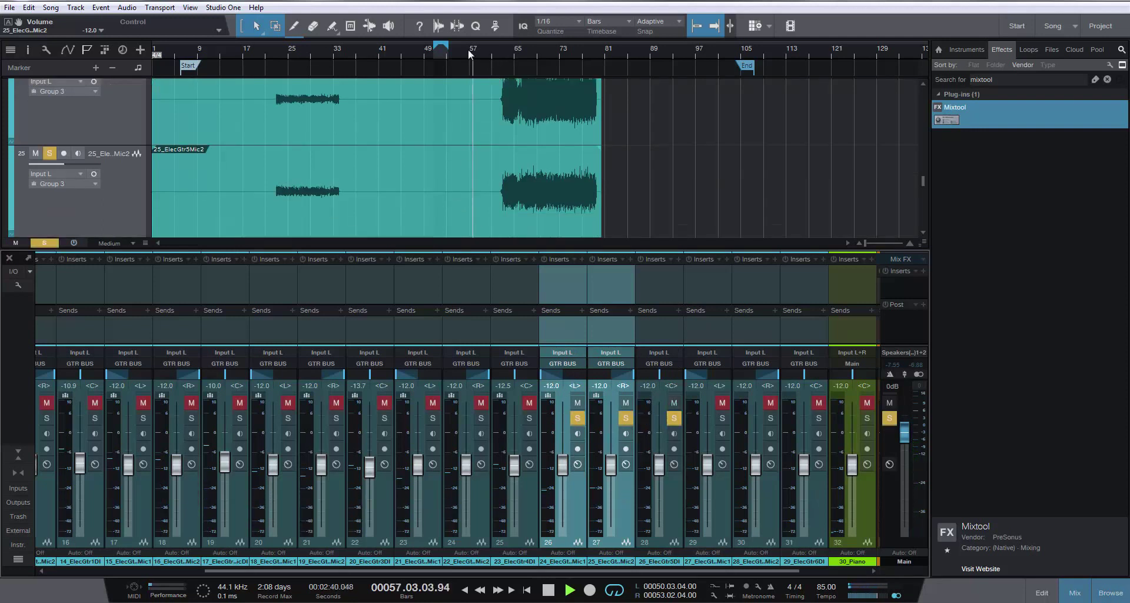
click(288, 54)
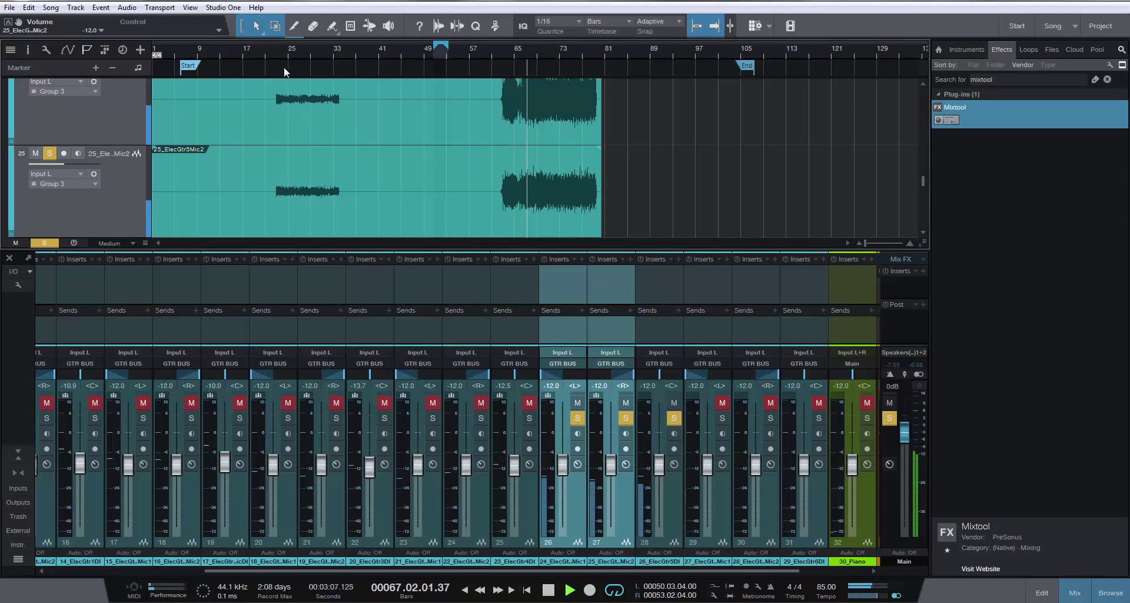
click(283, 51)
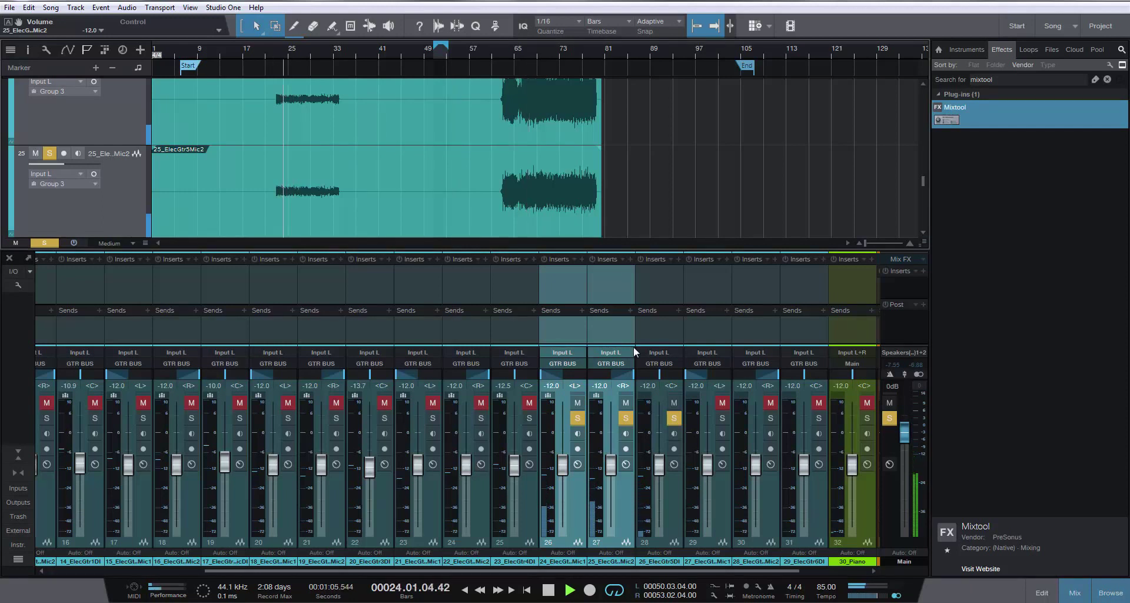
Balance 26_ElecGtr5DI against the fifth guitar's mics around bars 50 and 63, setting it to -13.7 dB
click(675, 507)
click(429, 53)
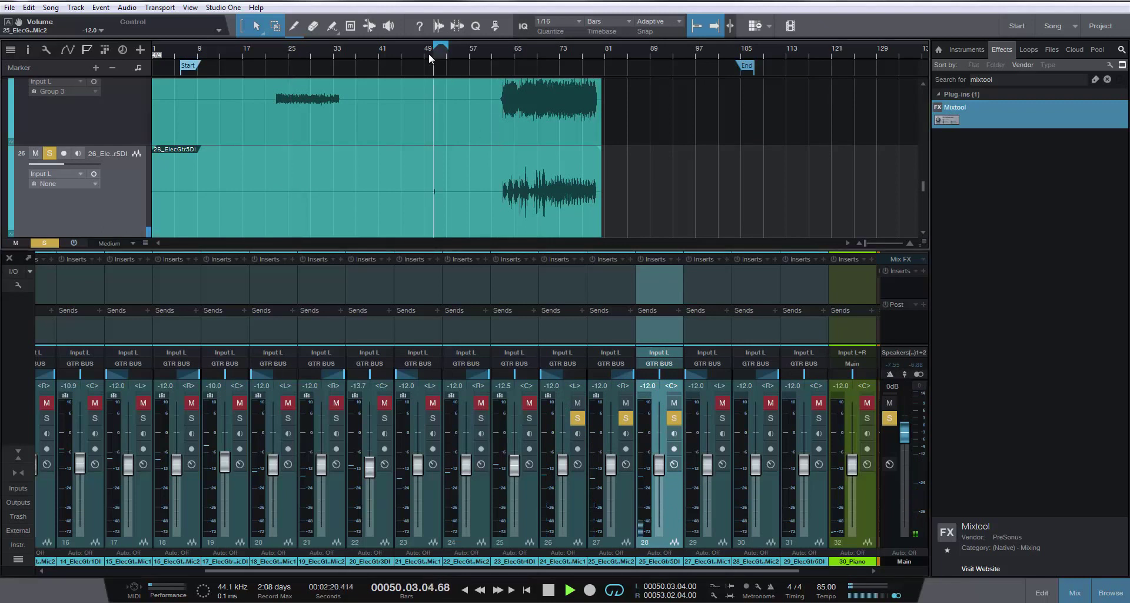
click(502, 51)
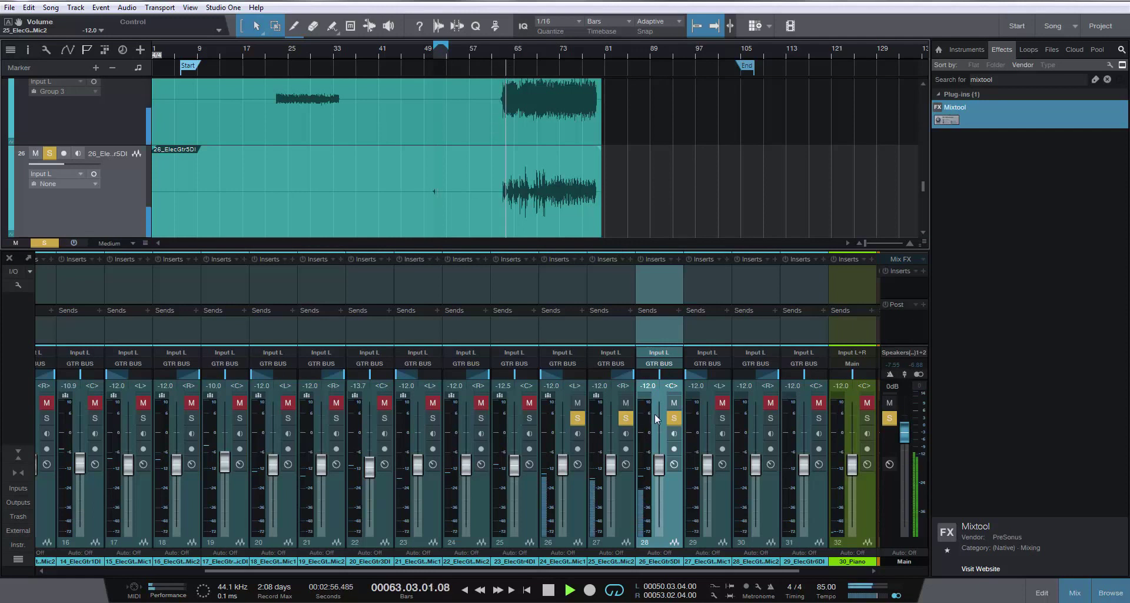
mouse_move(659, 464)
mouse_down()
mouse_move(656, 521)
mouse_move(658, 475)
mouse_up()
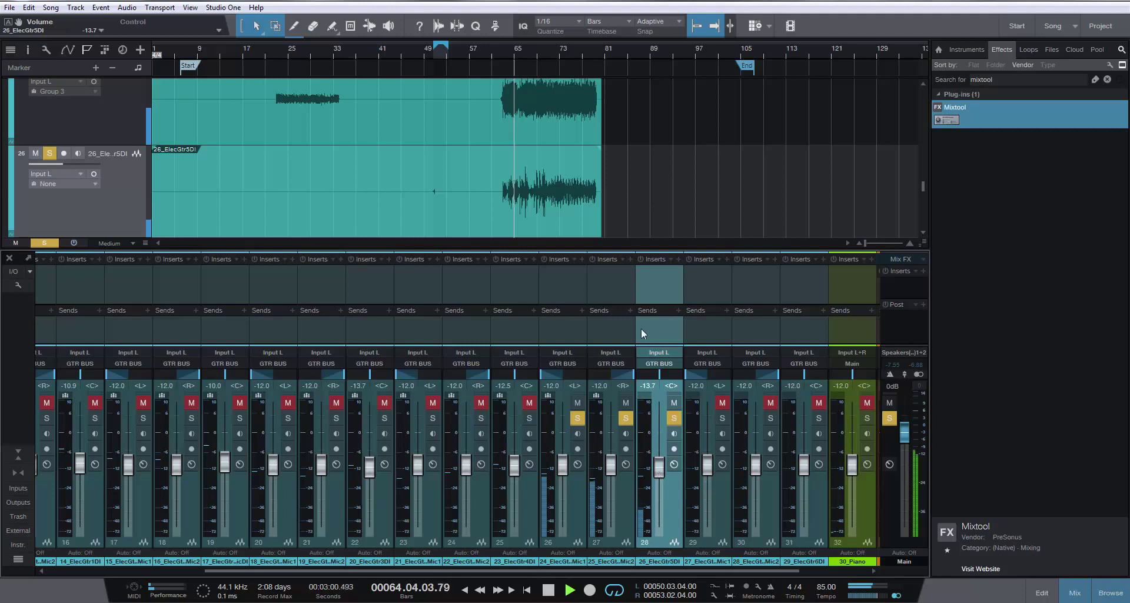
key(space)
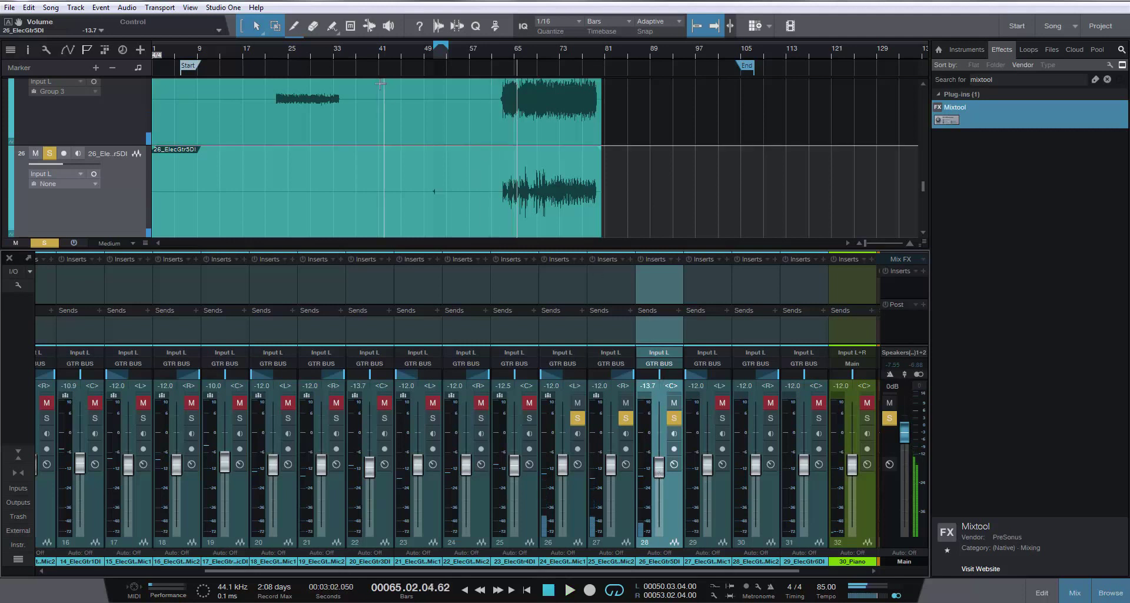
Play the fifth guitar's quiet passage around bar 27 and try raising its two mic channels to -6.8 dB
scroll(478, 131, up, 3)
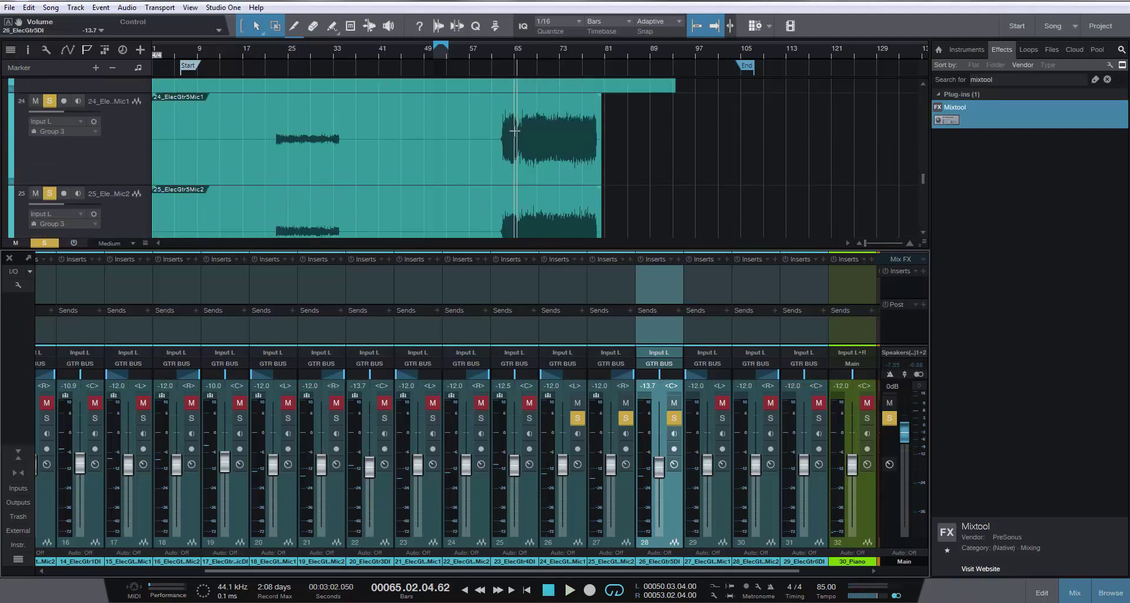
scroll(439, 121, down, 1)
scroll(437, 121, up, 2)
scroll(389, 105, down, 2)
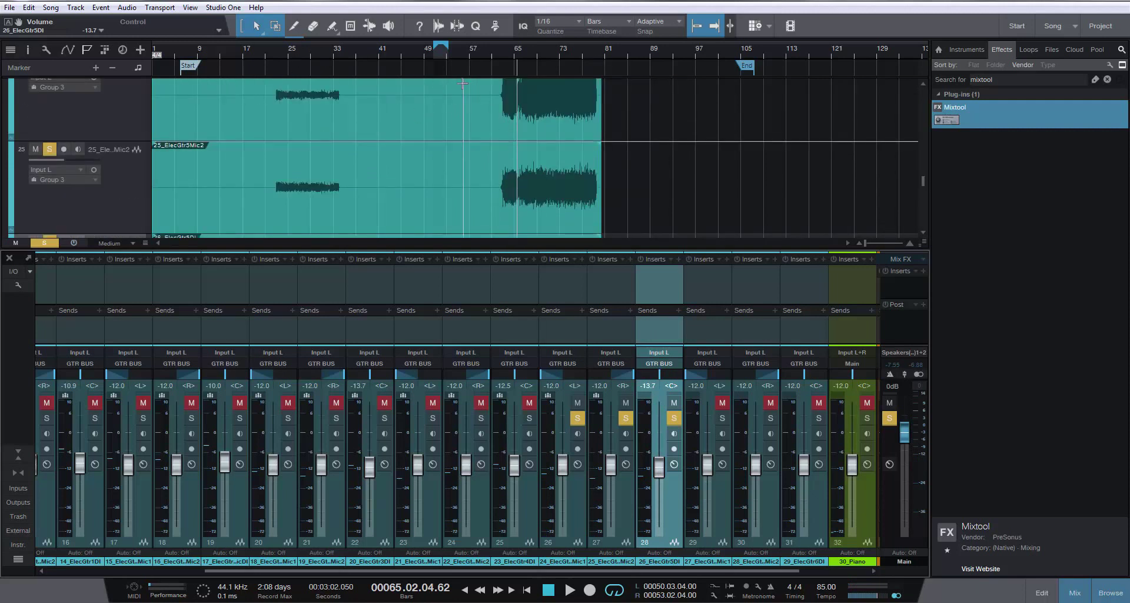
click(312, 58)
key(space)
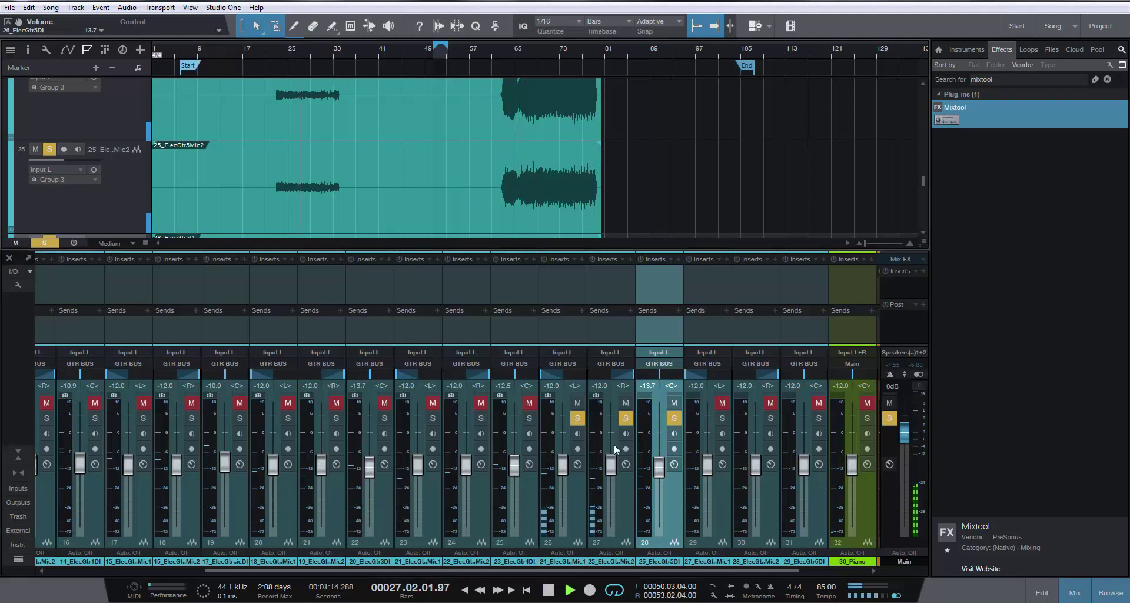
key(space)
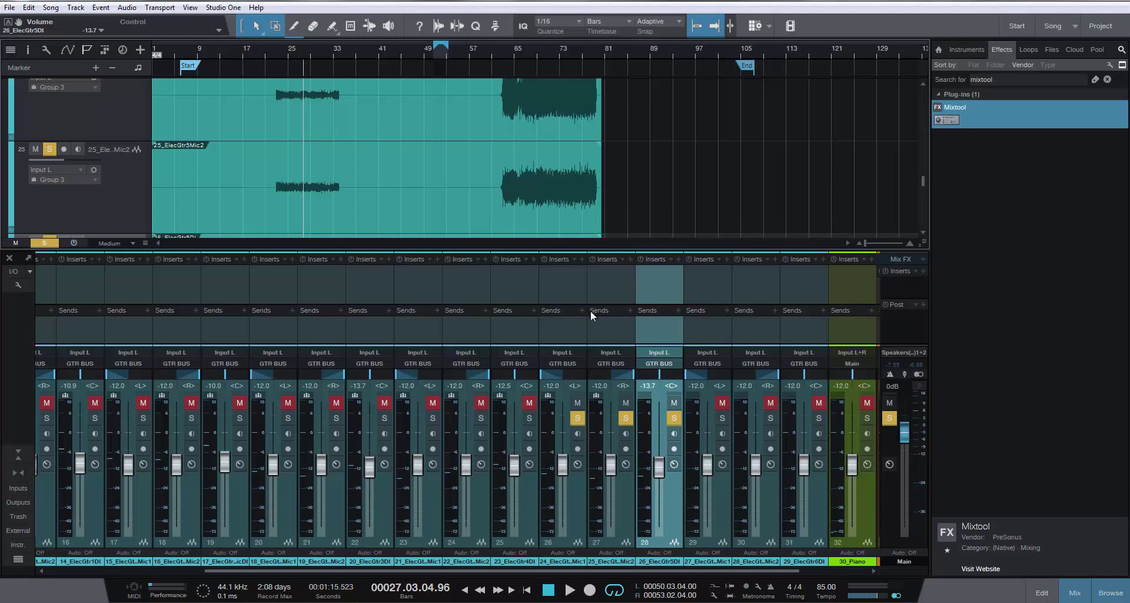
key(space)
drag(612, 471, 612, 460)
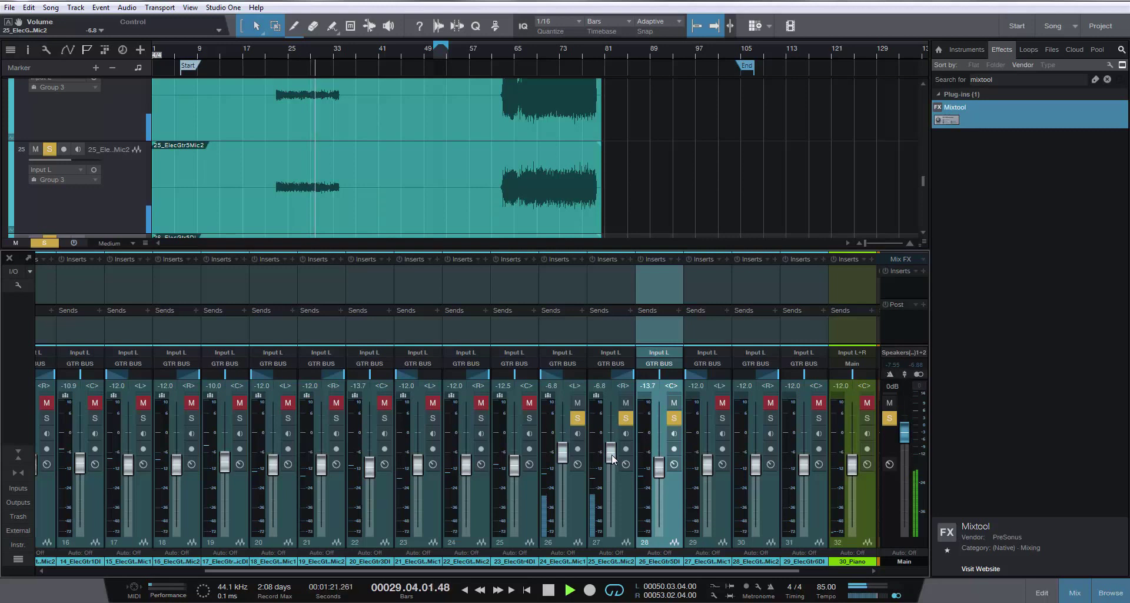
Restore the fifth guitar's two mic channels to -12 dB and stop playback
click(627, 510)
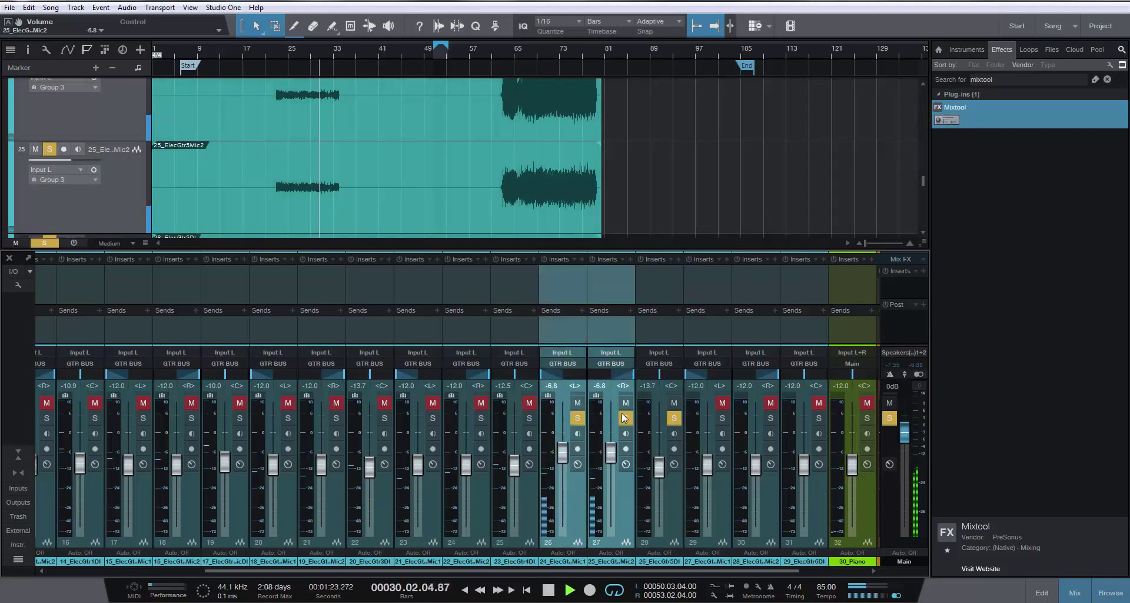
click(600, 385)
text(-)
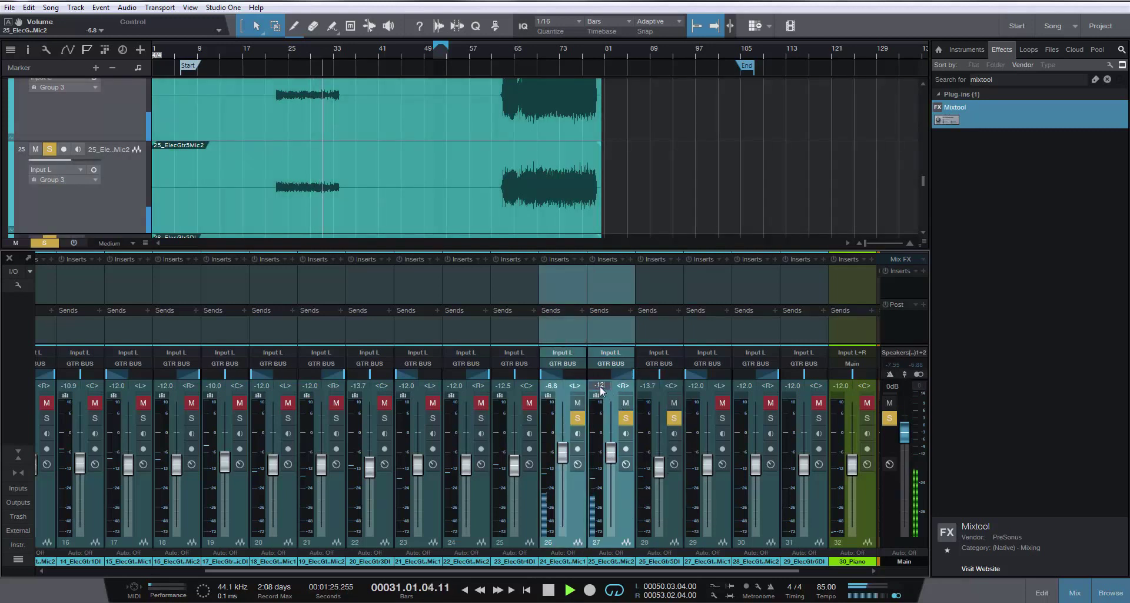
text(12)
key(Return)
key(space)
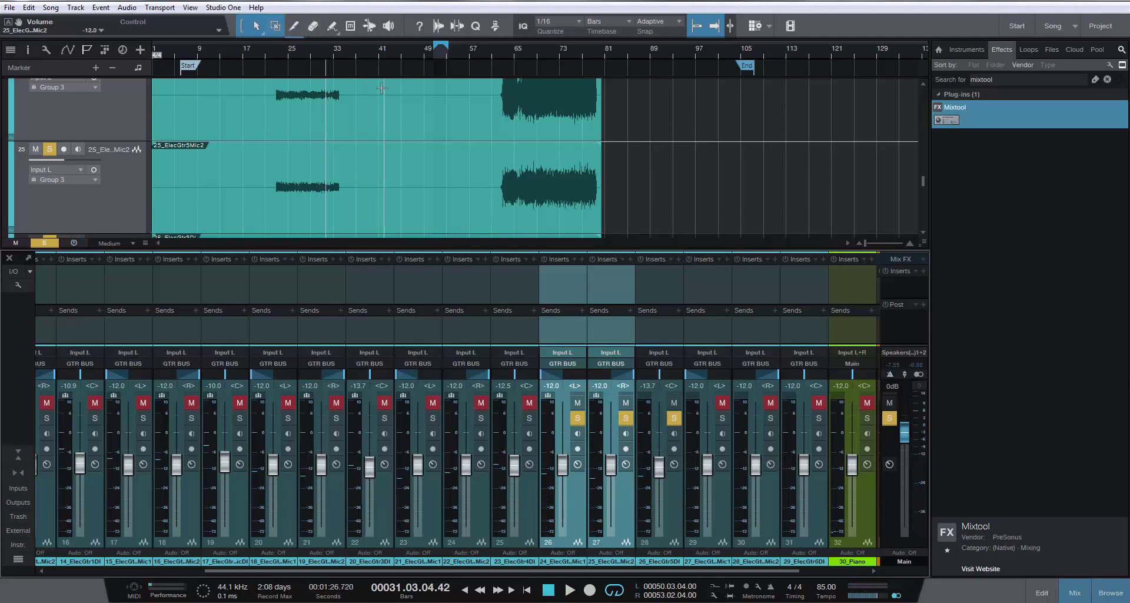
Split the fifth guitar's two mic clips at about bar 60 and lower the loud section's clip gain to -8.7 dB
alt+click(493, 131)
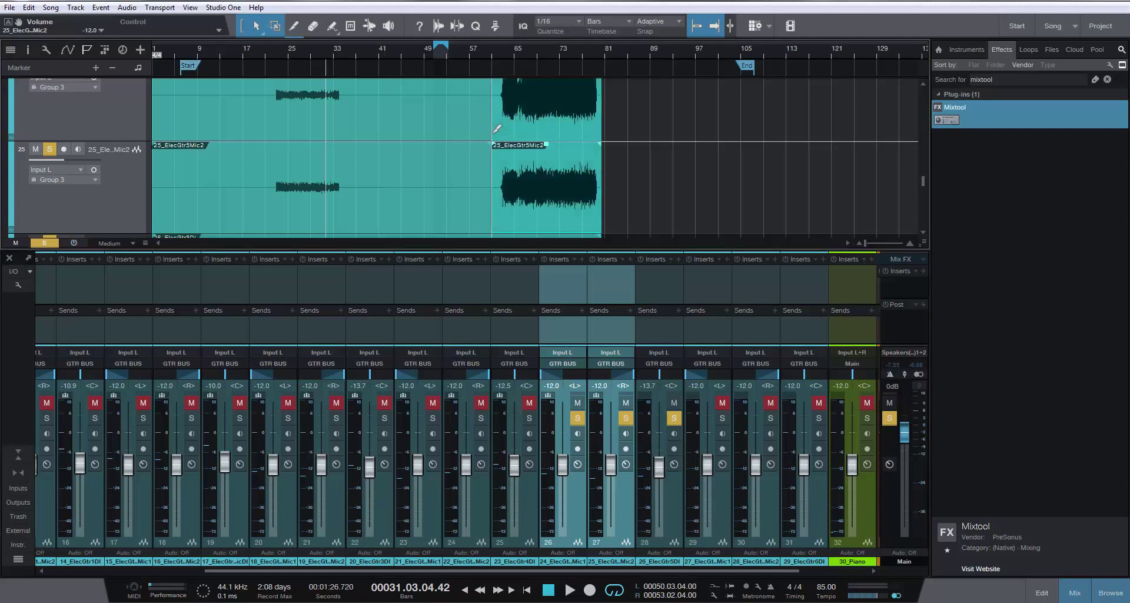
scroll(381, 136, down, 1)
scroll(382, 136, up, 1)
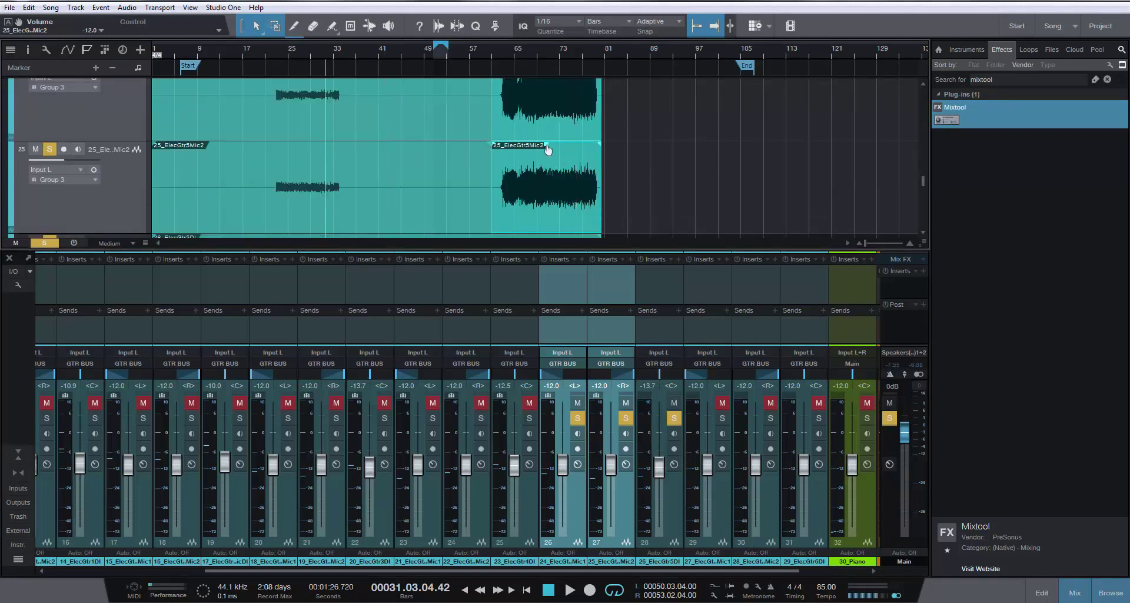
drag(548, 150, 549, 170)
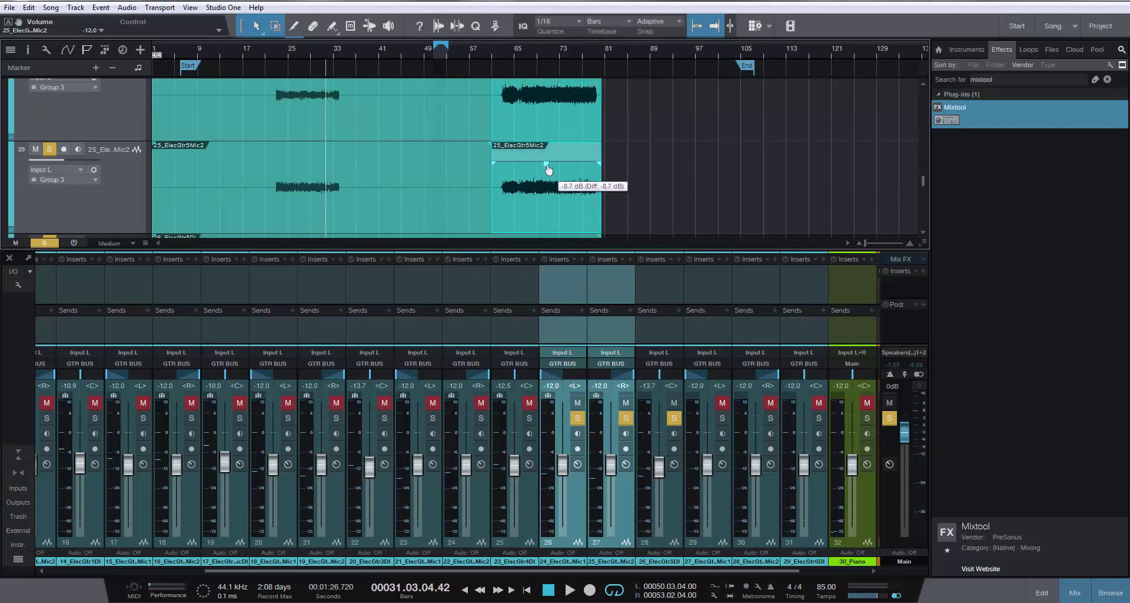
Compare the loud section around bar 70 with the quiet passage around bar 27, lowering the loud clips' gain slightly further
click(301, 51)
key(space)
click(541, 52)
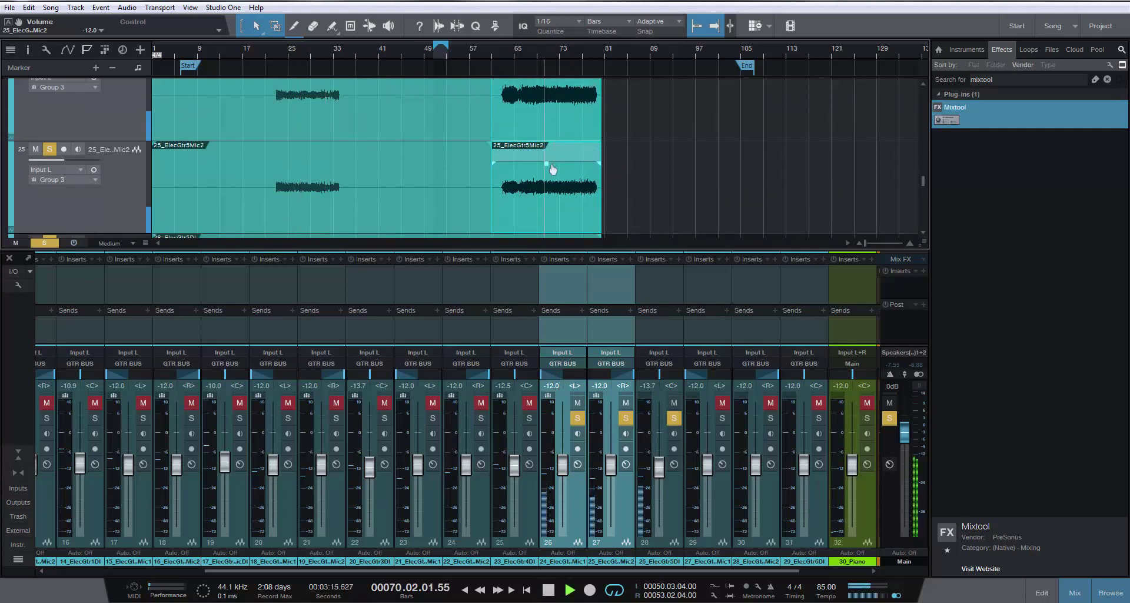
drag(553, 170, 553, 177)
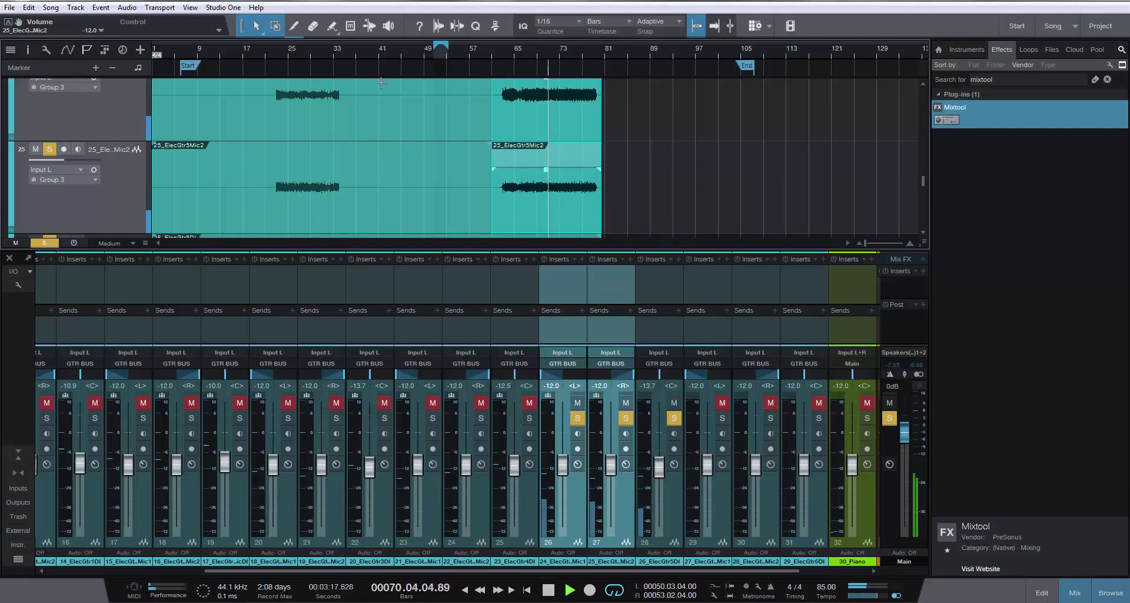
click(300, 51)
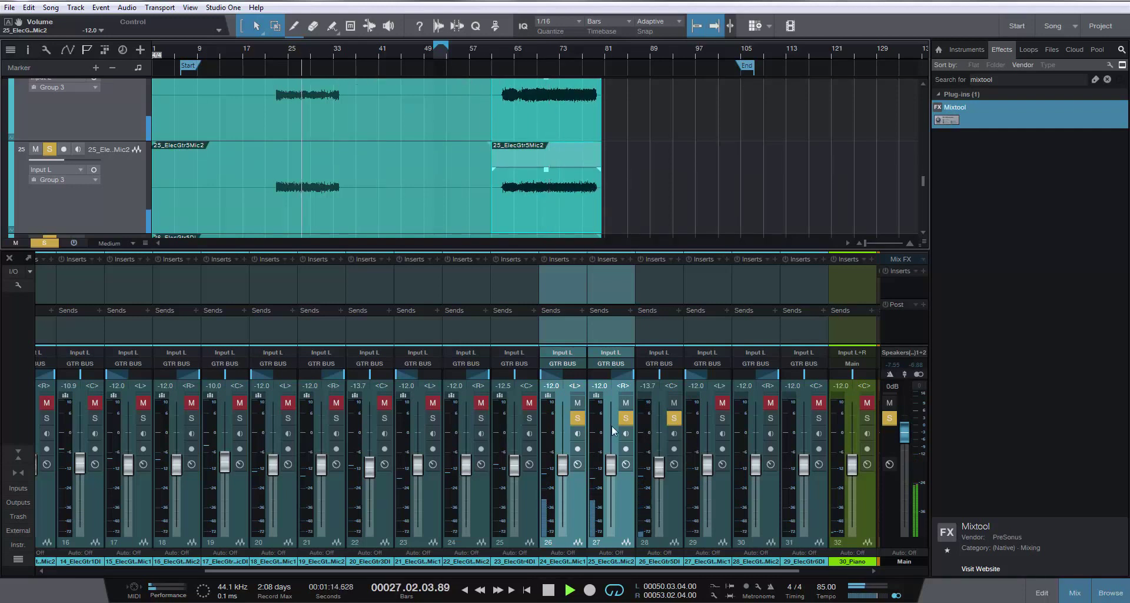
Raise the fifth guitar's two mic channels to -5.0 dB, and split its DI clip at about bar 60, lowering the loud section's clip gain
drag(611, 468, 611, 452)
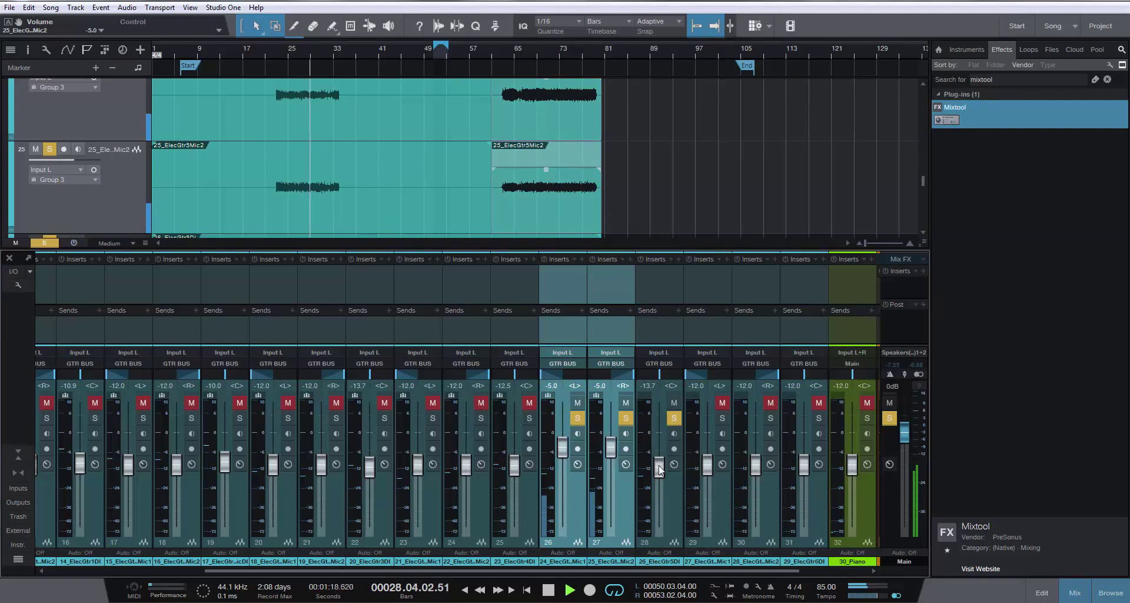
click(674, 511)
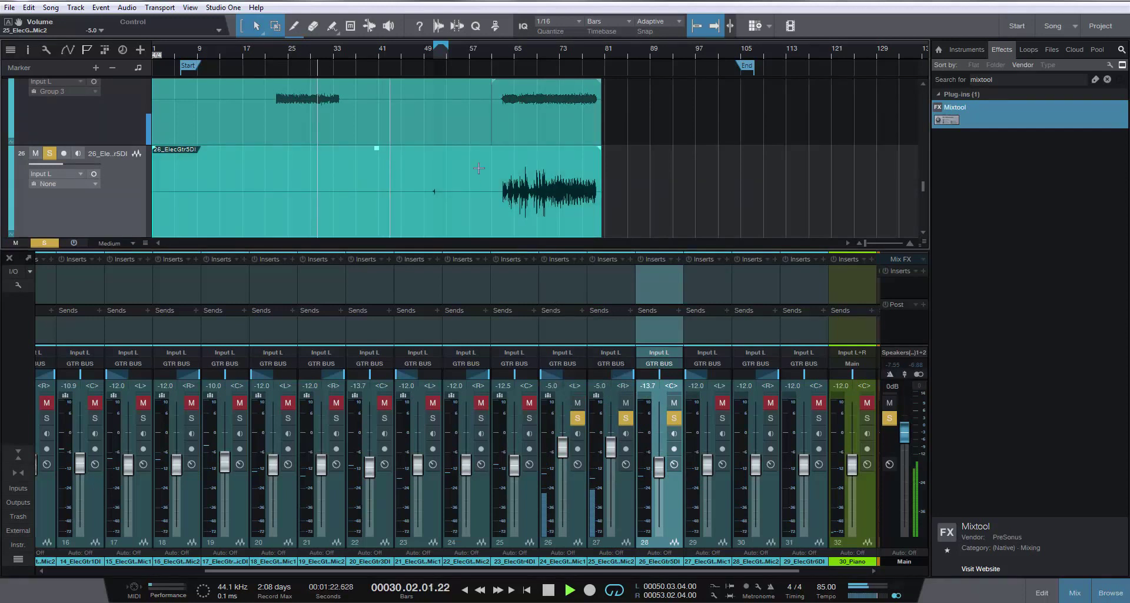
alt+click(499, 185)
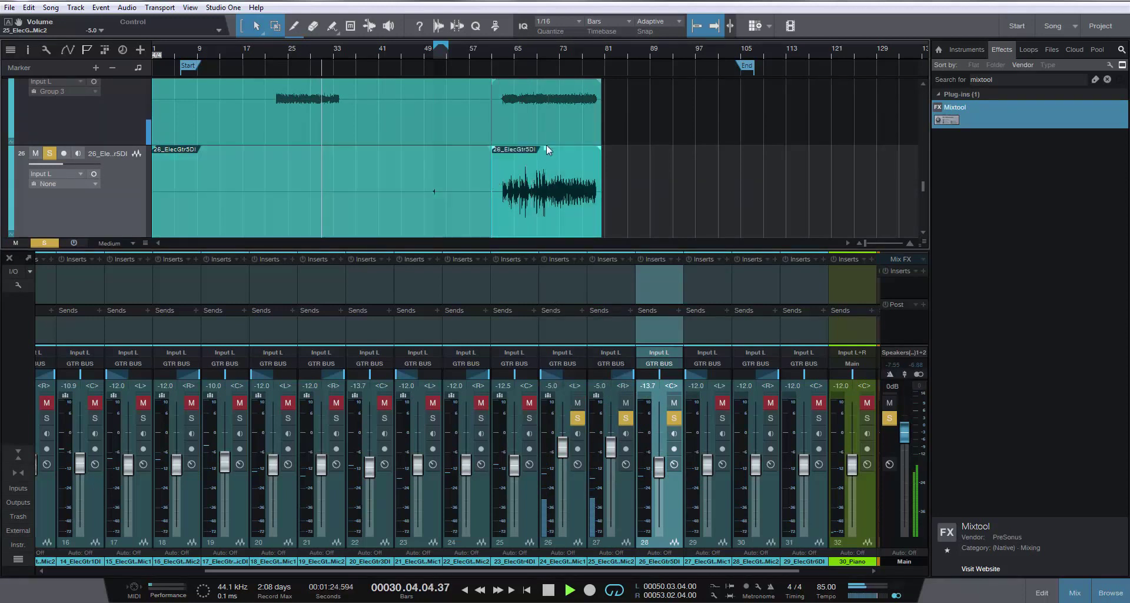
Play the fifth guitar's loud section from bar 67 and raise its DI channel to -4.2 dB, comparing it with and without the mics
click(530, 59)
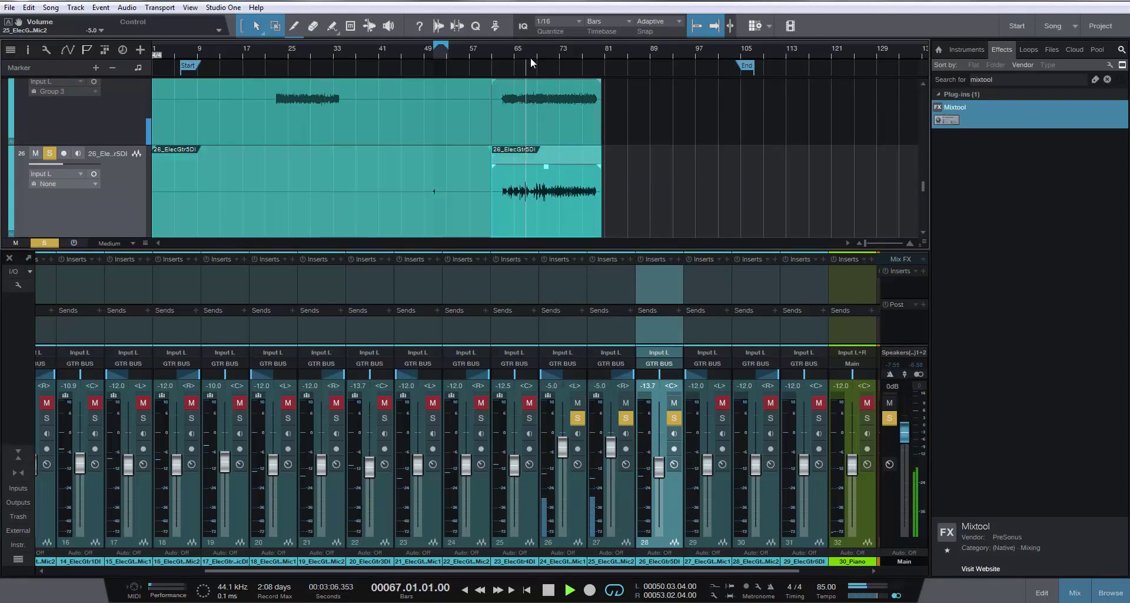
mouse_move(661, 468)
mouse_down()
mouse_move(661, 452)
mouse_move(661, 524)
mouse_move(658, 435)
mouse_move(666, 448)
mouse_up()
click(625, 419)
click(628, 418)
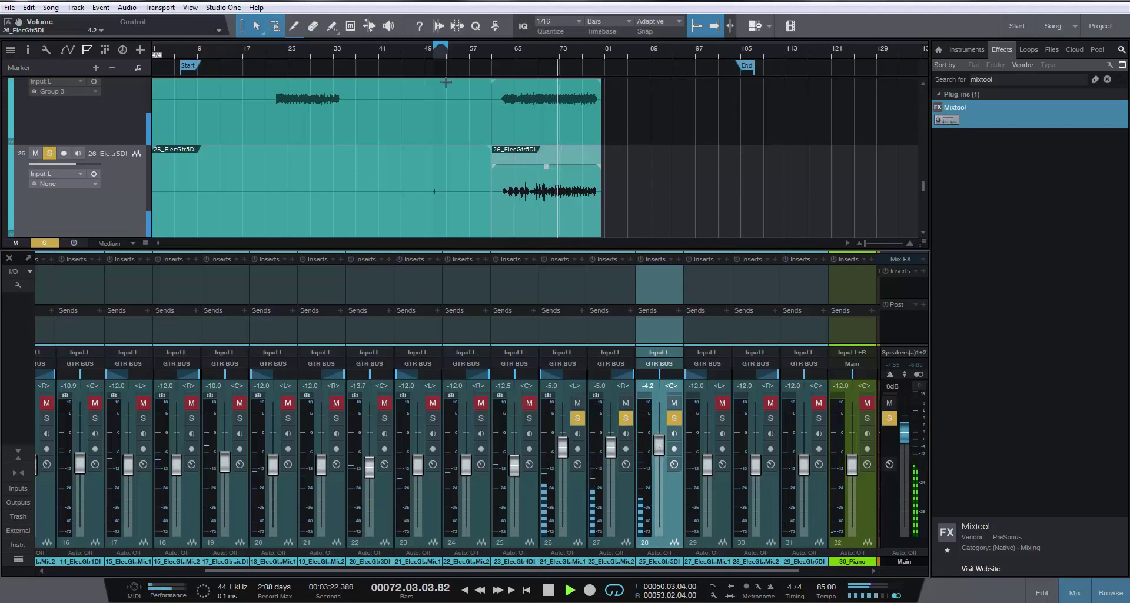
Compare the fifth guitar around bars 51, 26 and 67, and lower its two mic channels to -5.8 dB before stopping playback
click(431, 54)
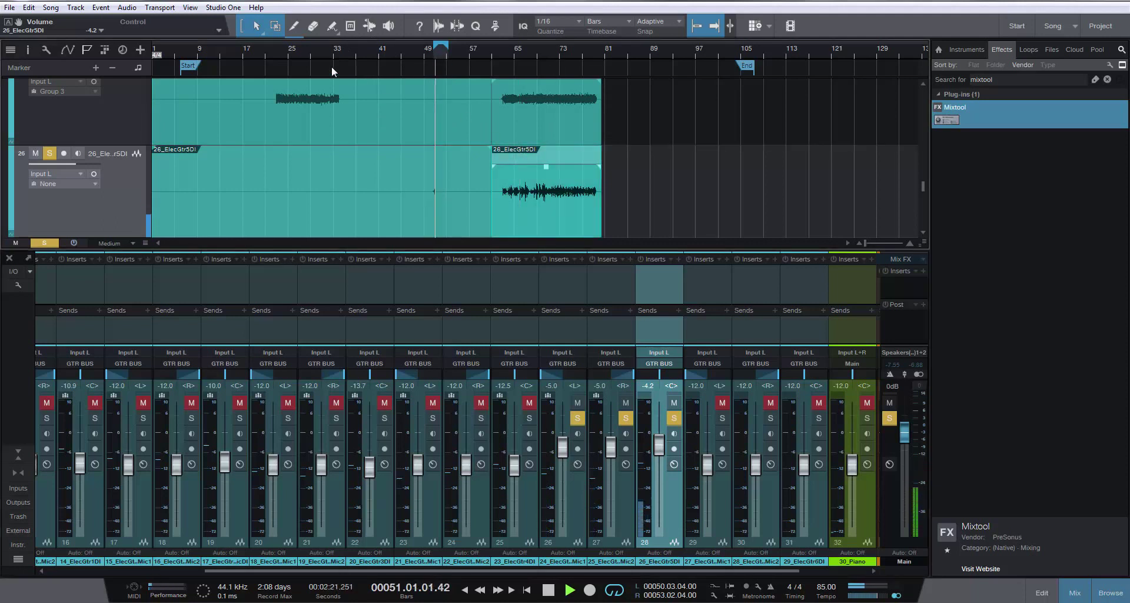
click(296, 52)
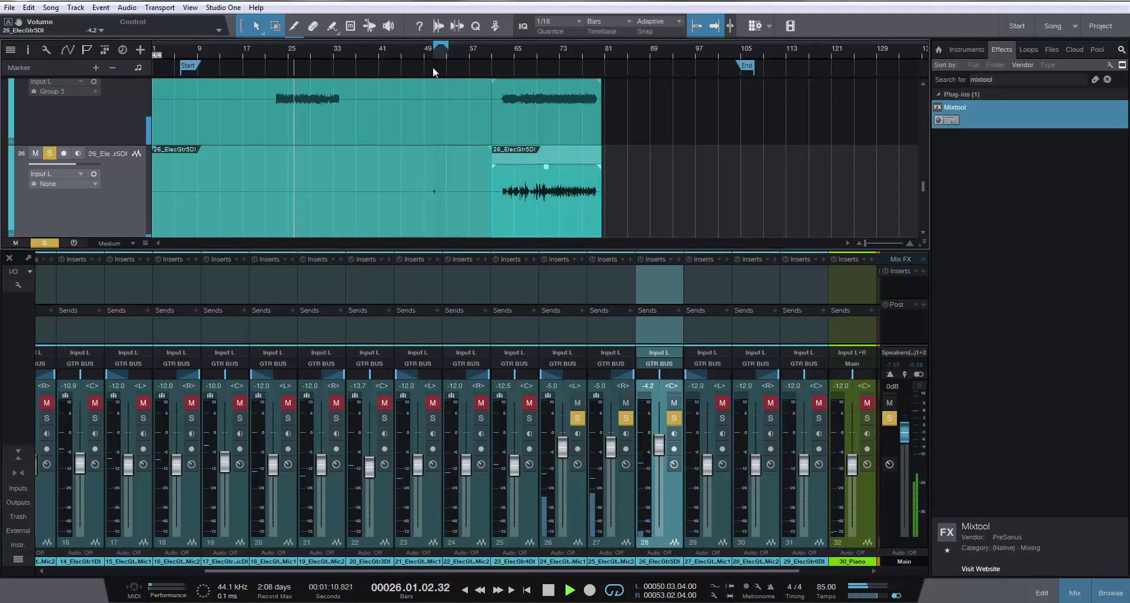
click(525, 52)
drag(612, 448, 612, 452)
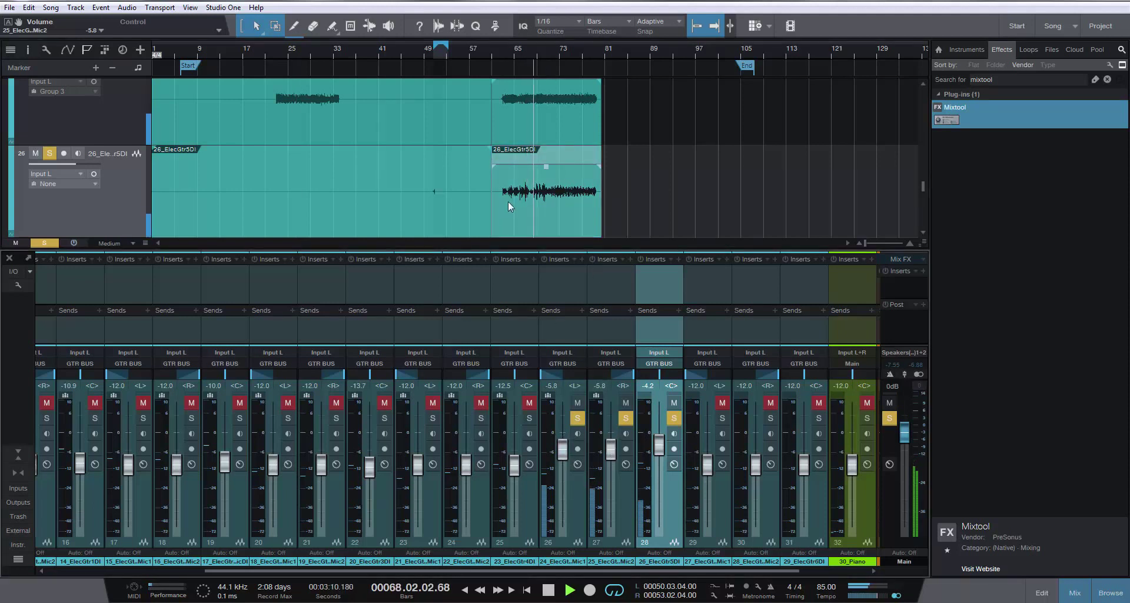
click(300, 51)
scroll(463, 117, up, 3)
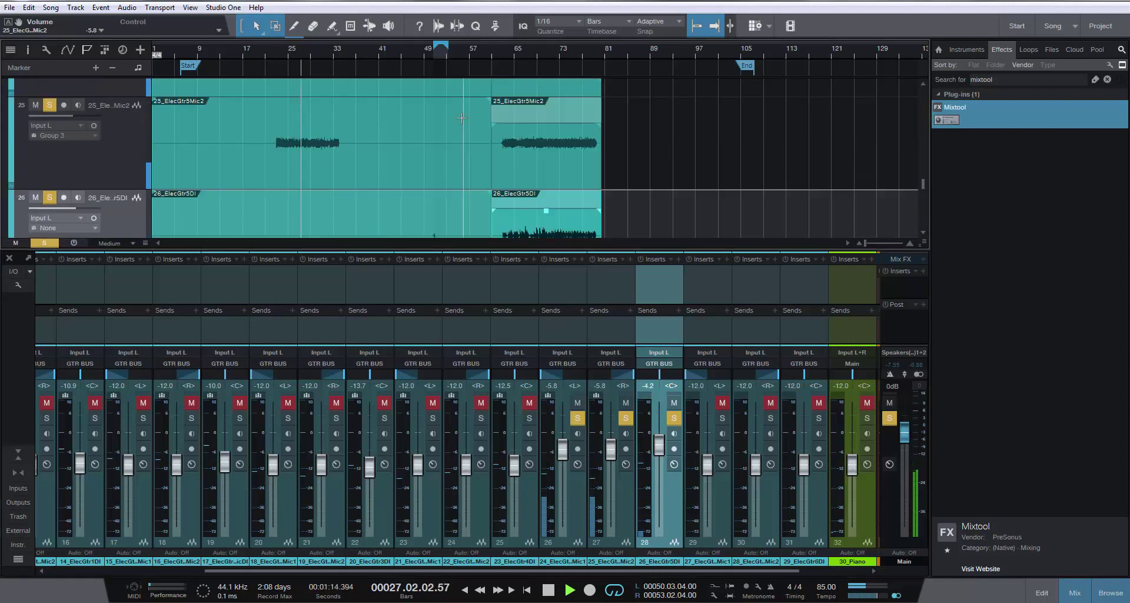
key(space)
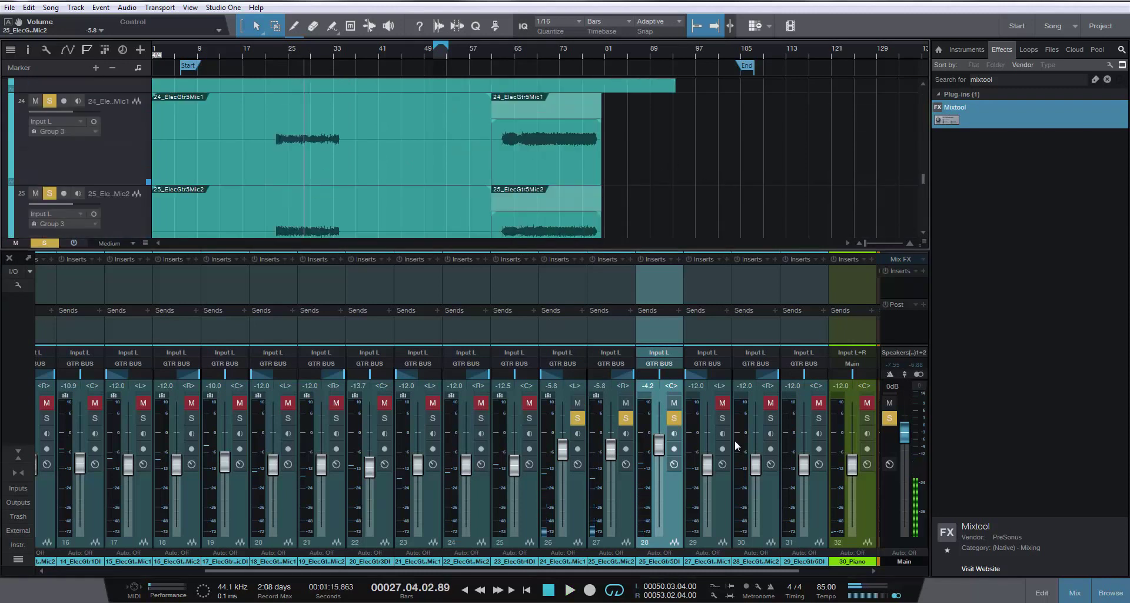
Group the fifth guitar's two mic channels with its DI channel, and switch the solo to the sixth guitar's three channels
shift+click(575, 500)
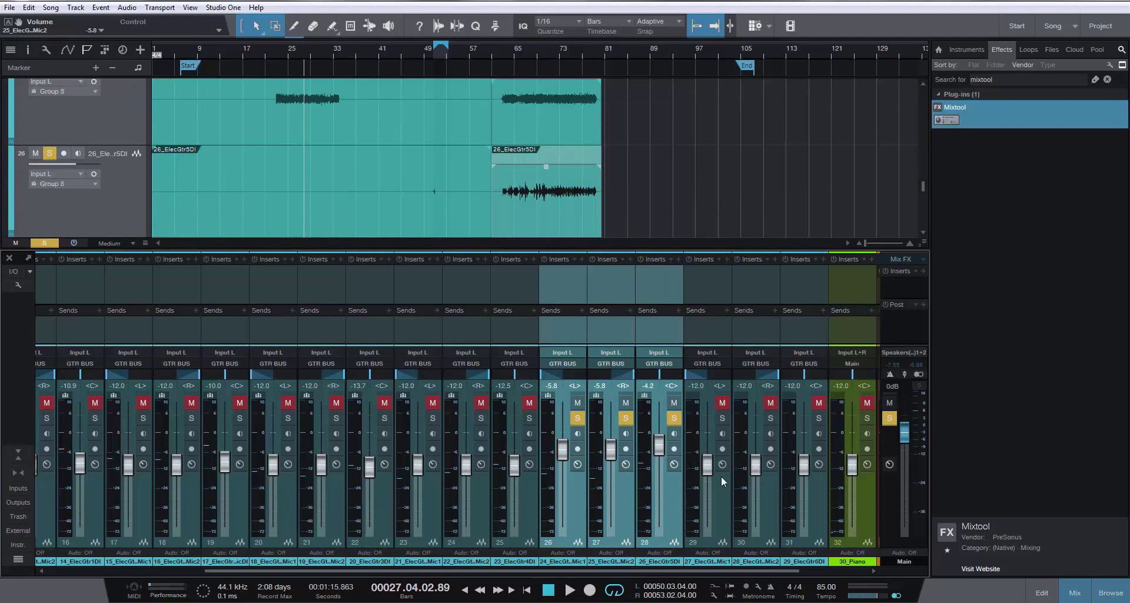
click(674, 418)
click(722, 418)
click(770, 418)
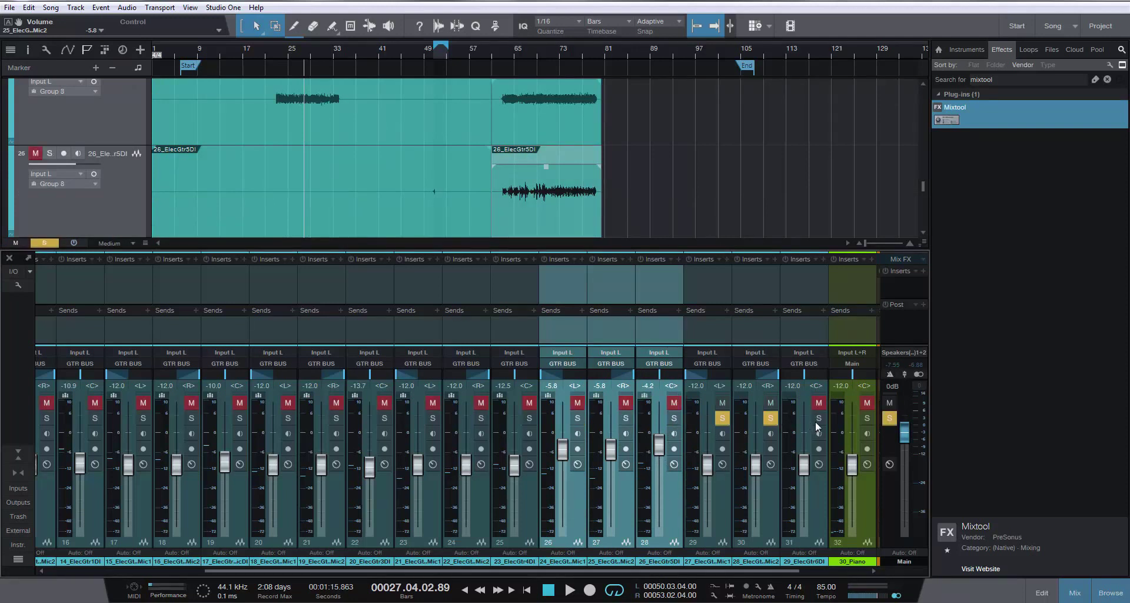
Play the sixth guitar from about bar 67 and raise its DI channel to -4.4 dB, checking it alone and with the mics
click(717, 500)
key(space)
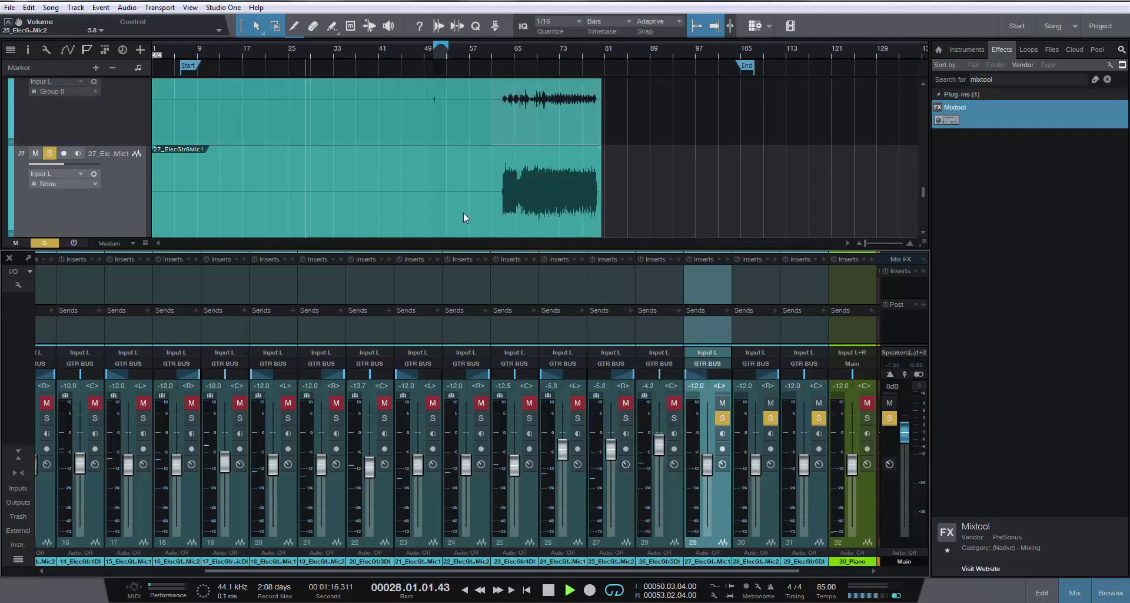
scroll(540, 171, down, 3)
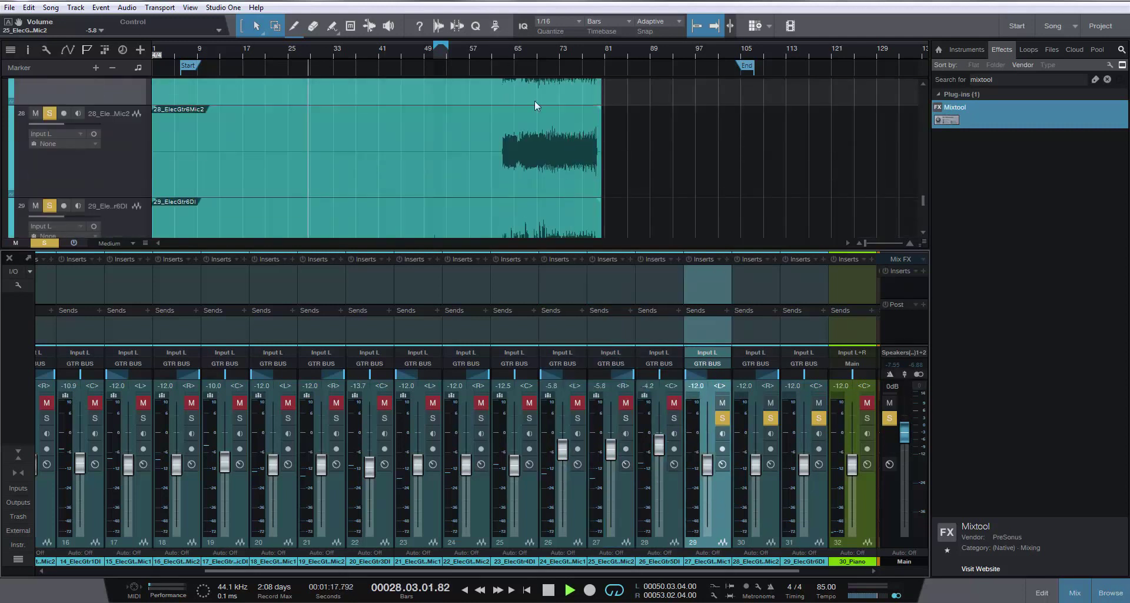
click(524, 55)
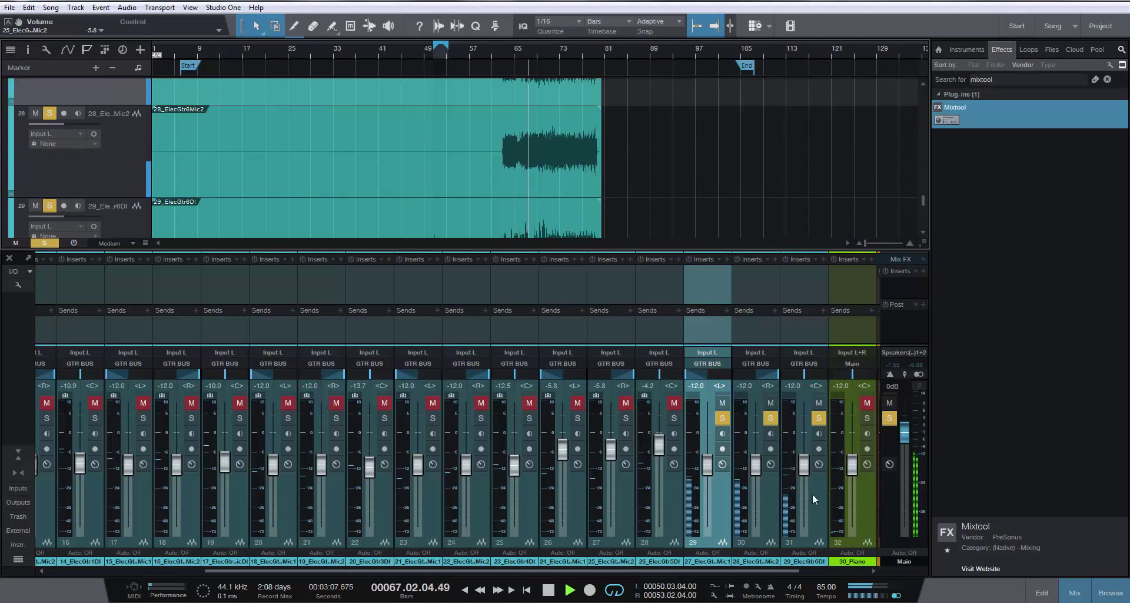
mouse_move(804, 470)
mouse_down()
mouse_move(796, 546)
mouse_move(797, 448)
mouse_move(801, 488)
mouse_move(803, 450)
mouse_move(805, 459)
mouse_up()
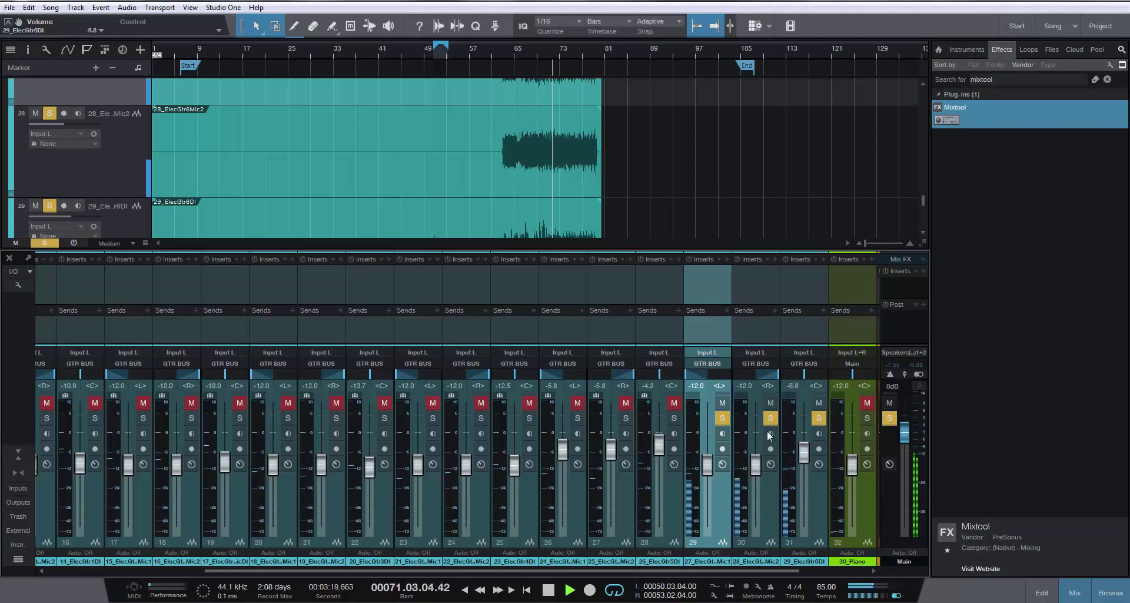
click(724, 419)
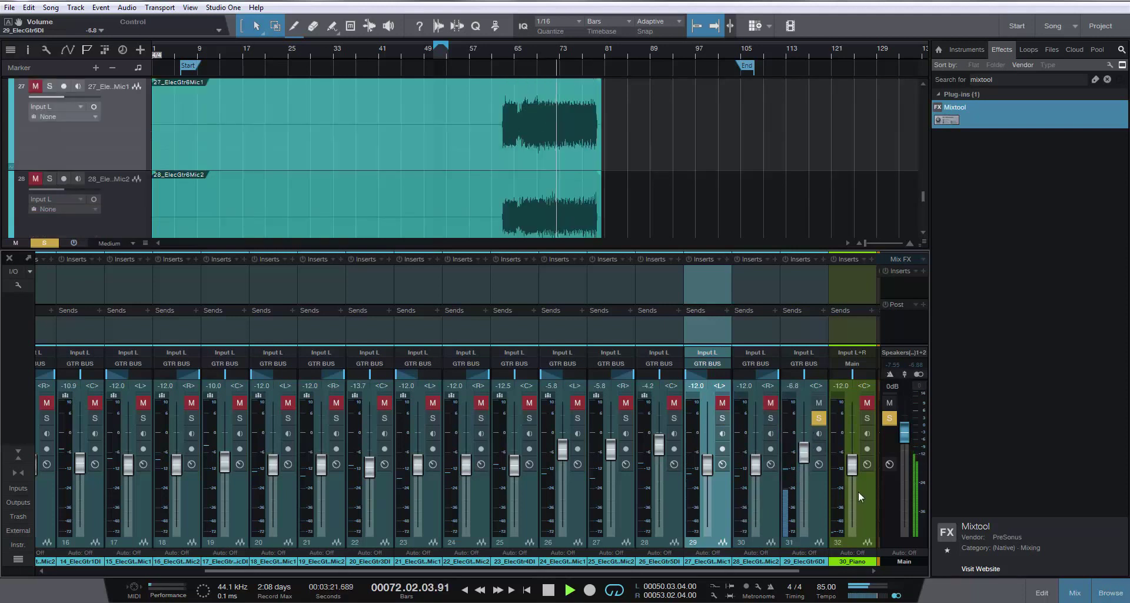
drag(803, 459, 803, 454)
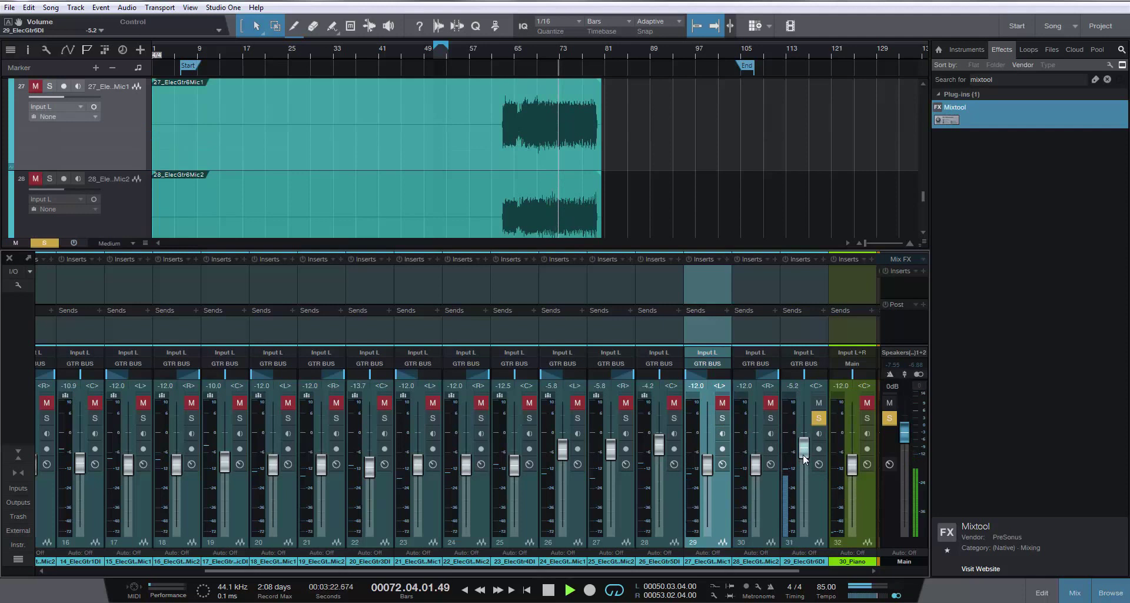
click(771, 418)
click(722, 418)
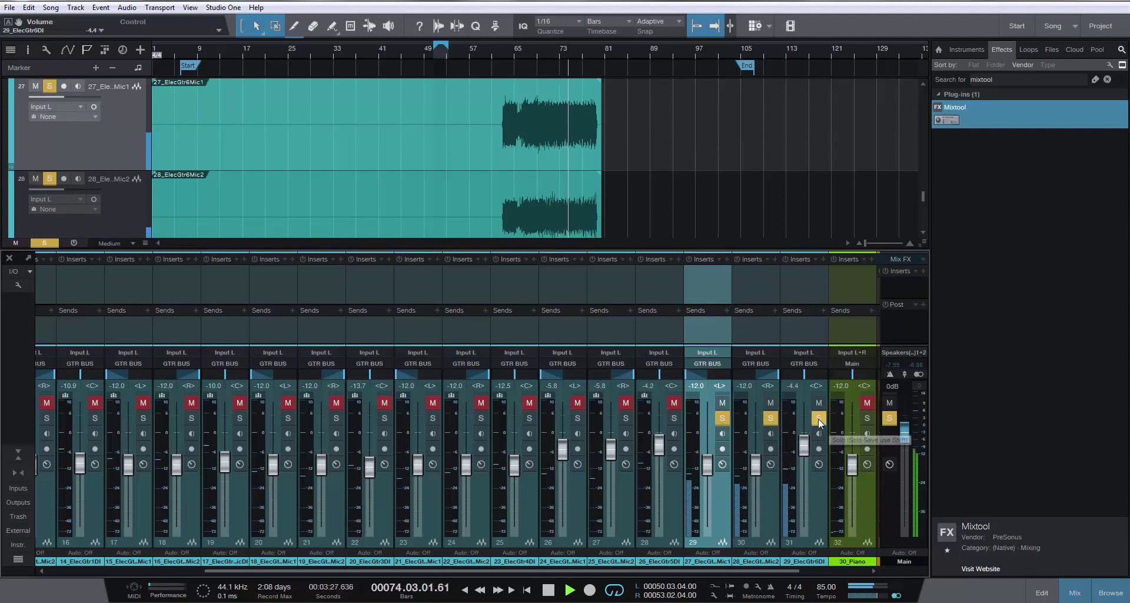
Group the sixth guitar's two mic channels with its DI channel, stop playback and clear the solos
shift+click(818, 507)
key(ctrl+g)
key(space)
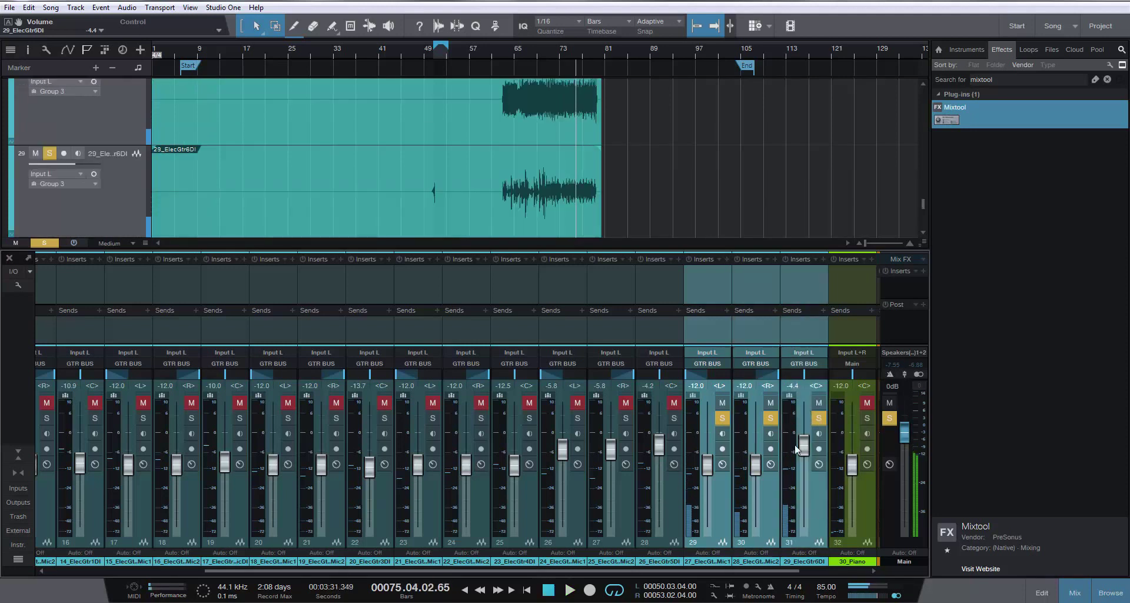
click(726, 418)
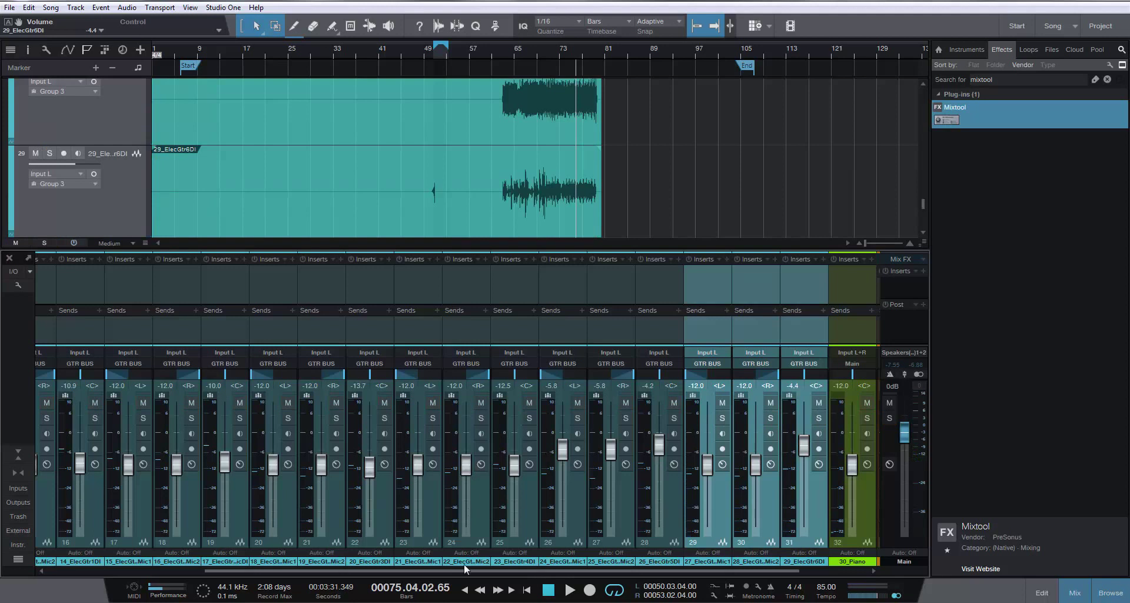
Solo the GTR BUS and play all the guitars together from bar 13
drag(464, 569, 190, 450)
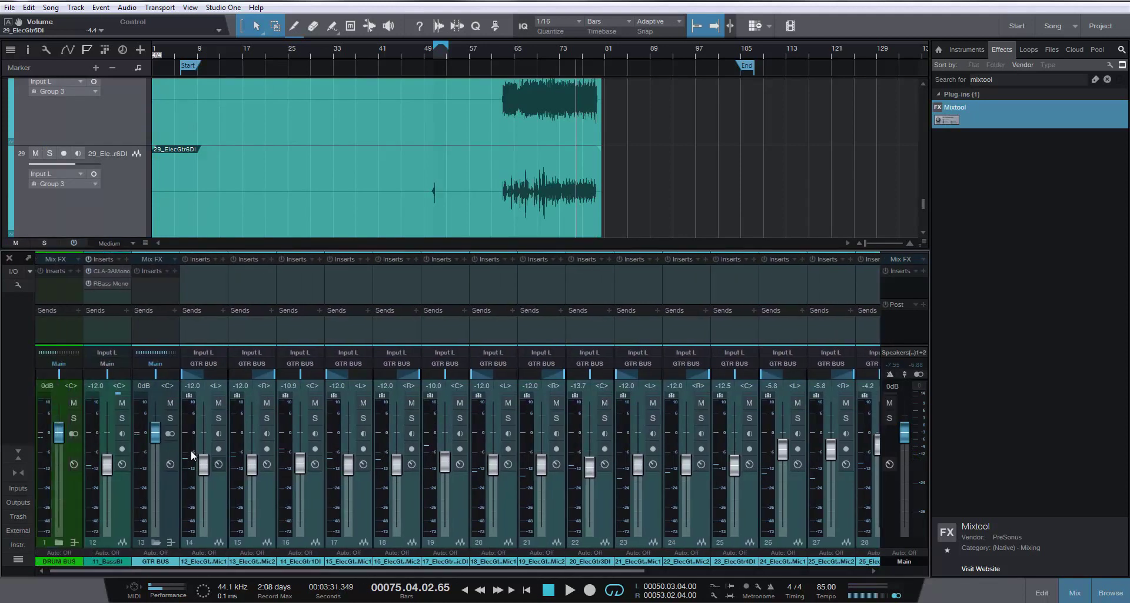
click(170, 418)
key(space)
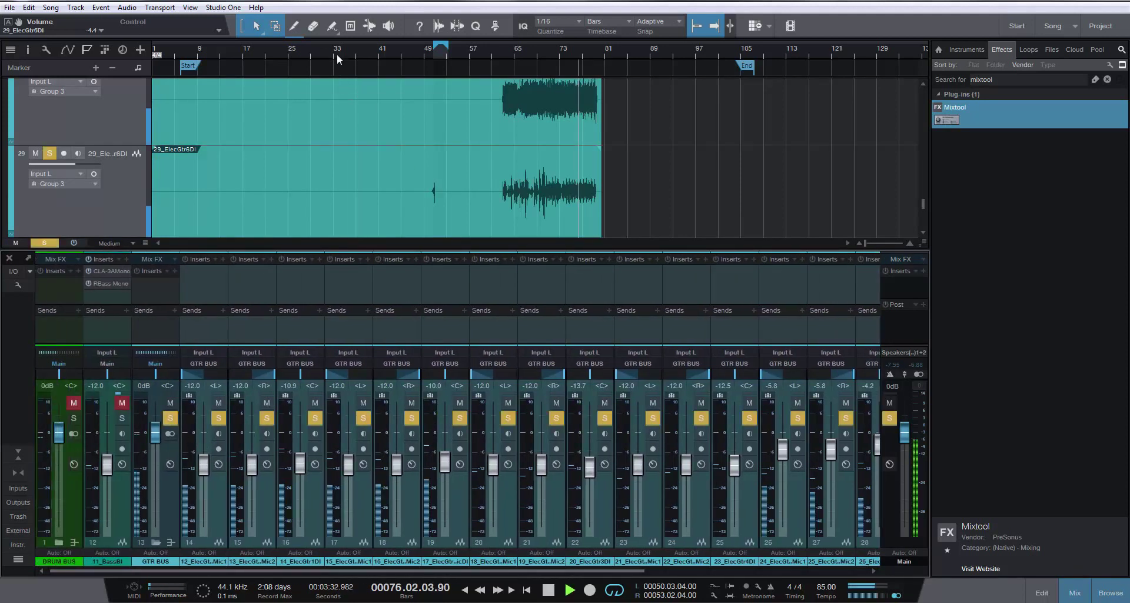
scroll(373, 121, up, 5)
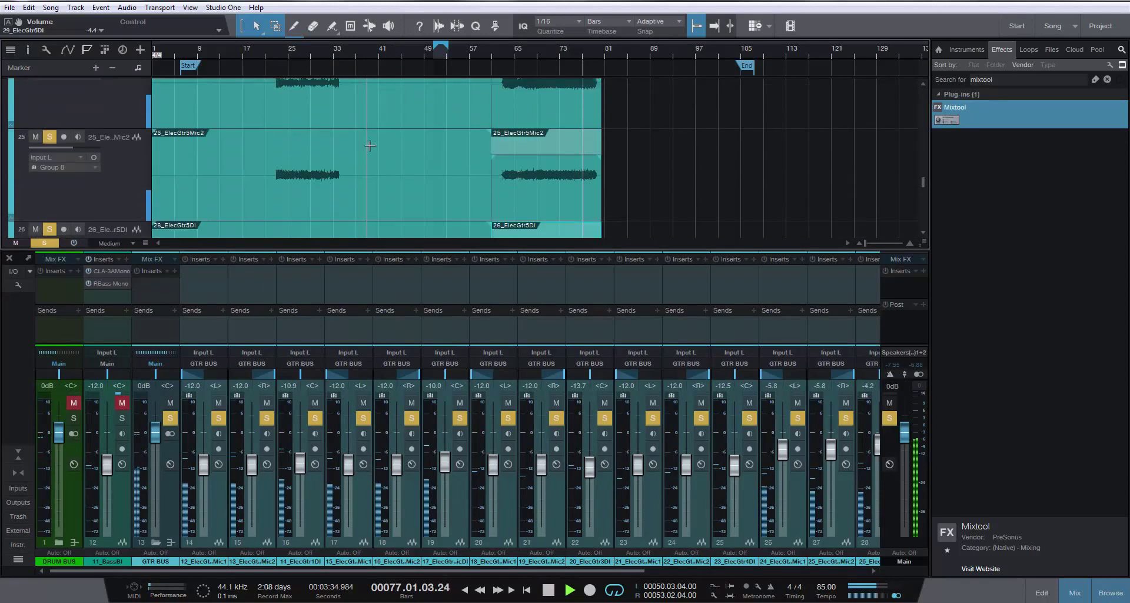
click(222, 52)
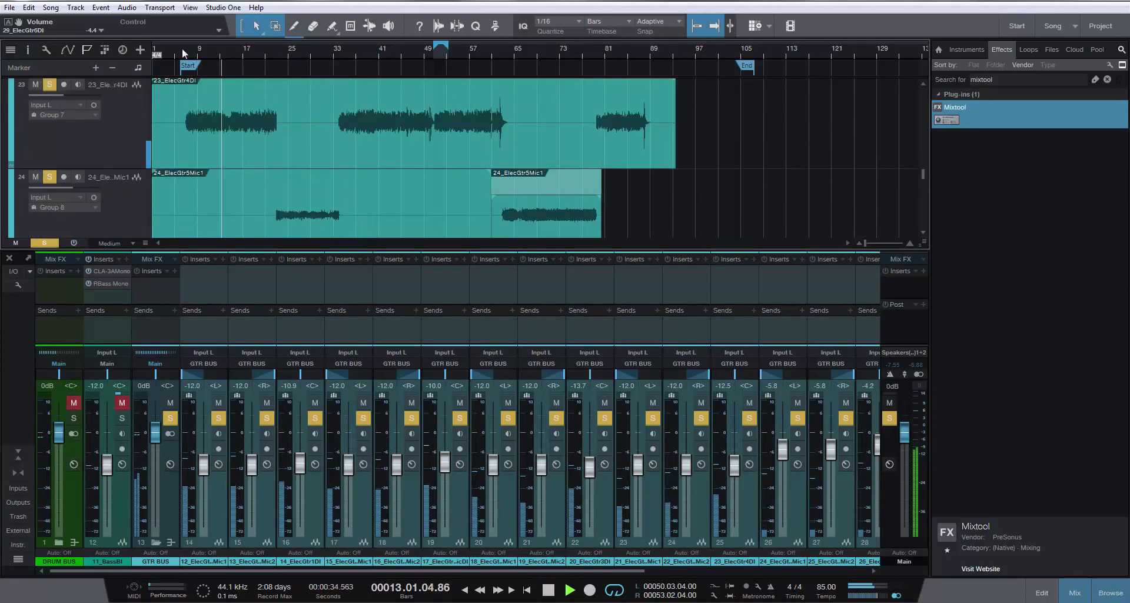
Solo the drum bus and bass alongside the guitars and raise the bass channel to -9.4 dB
click(78, 413)
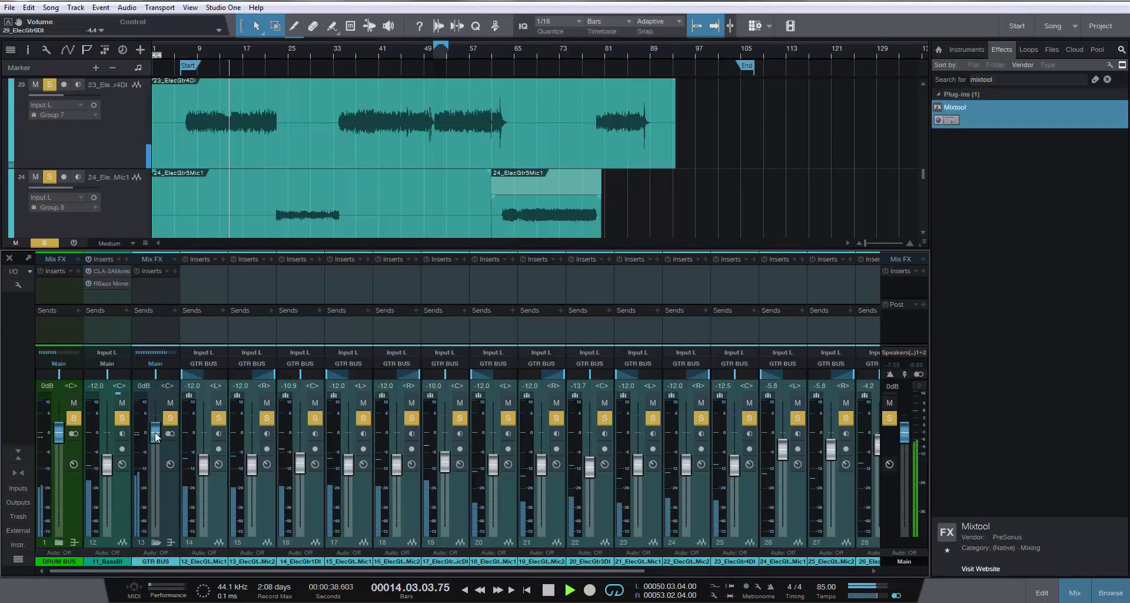
scroll(108, 464, up, 5)
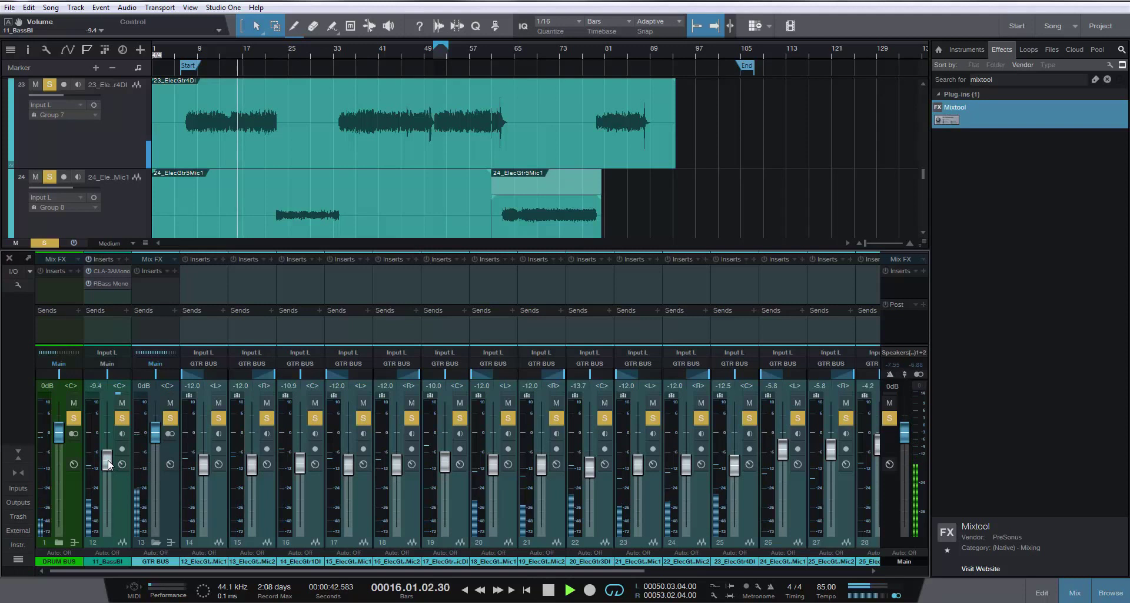
click(108, 325)
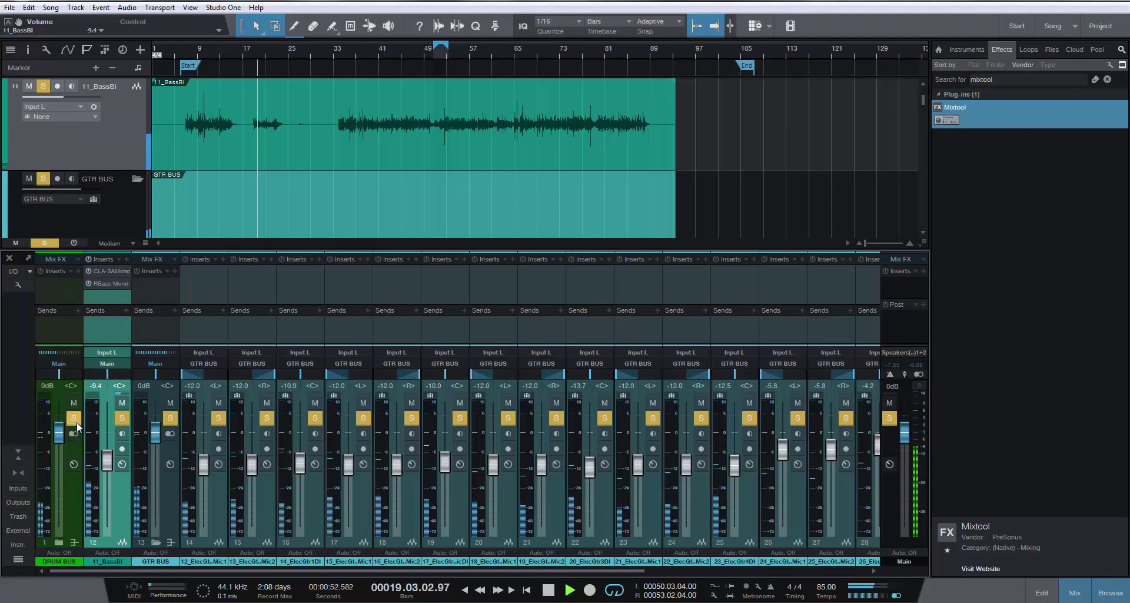
Raise the kick to -6.6 dB and the kick sub to -9.0 dB, and leave the drum and guitar bus folders collapsed
click(59, 542)
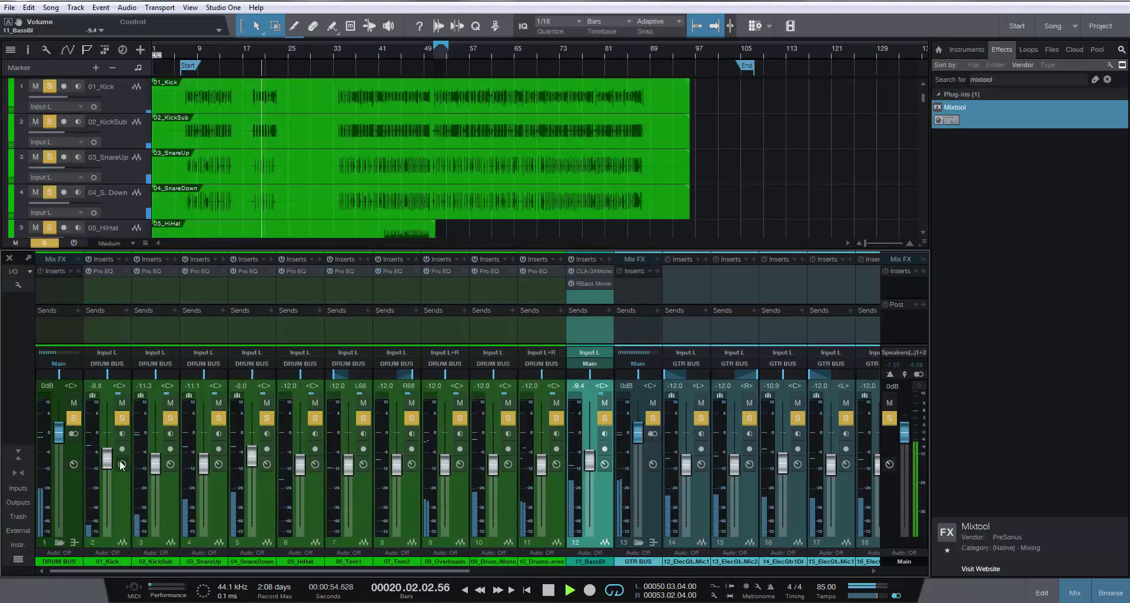
drag(157, 471, 157, 464)
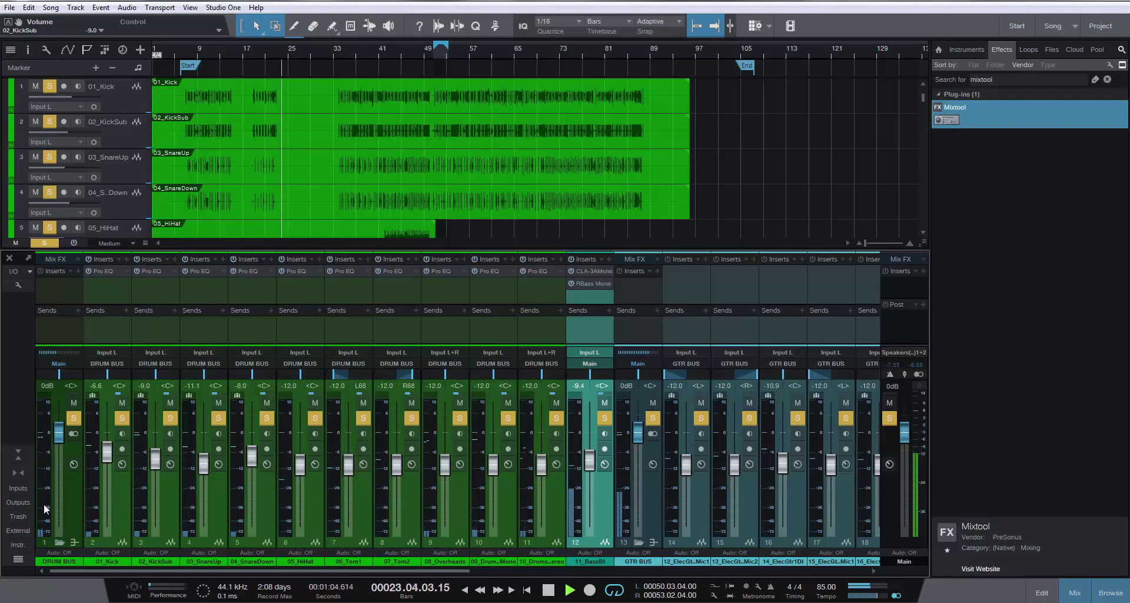
click(59, 543)
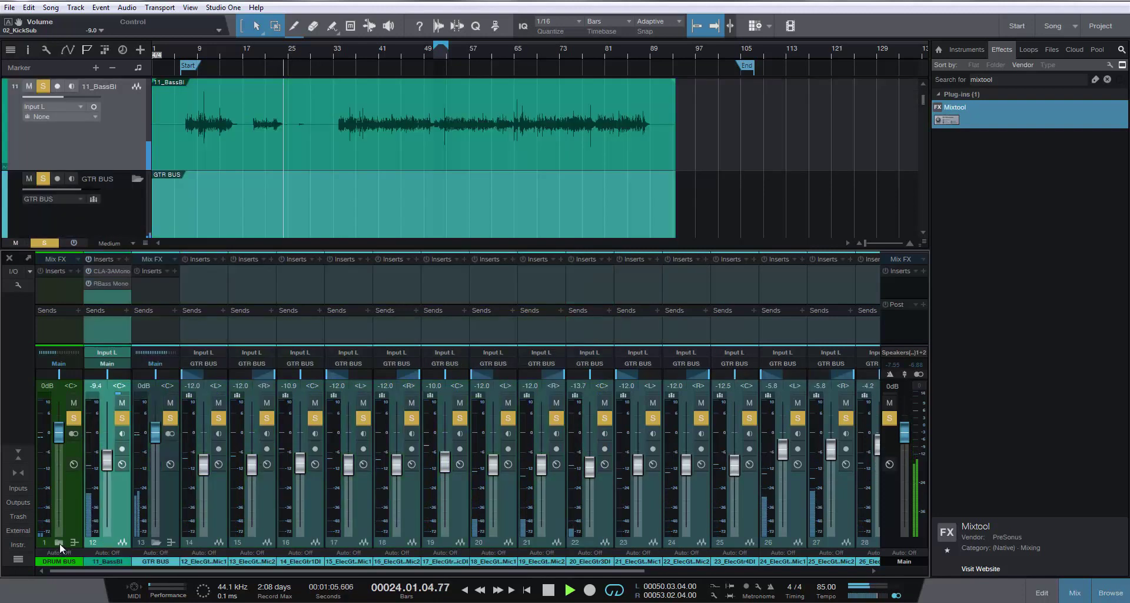
click(154, 541)
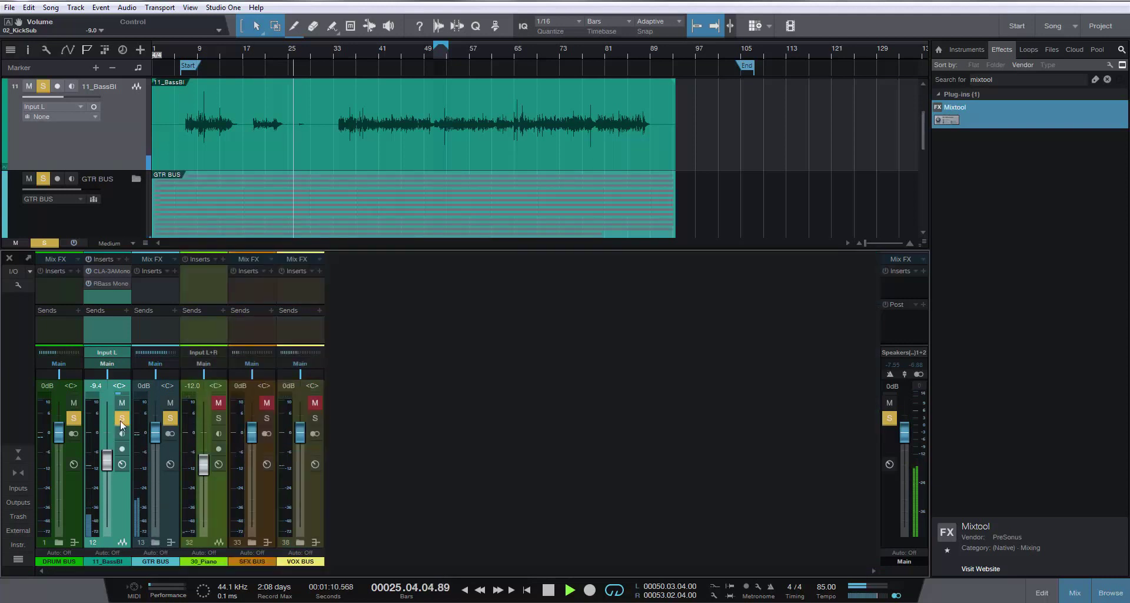
Solo only the bass channel, enlarge its waveform display and play the sparse notes around bar 27
ctrl+click(122, 418)
click(283, 53)
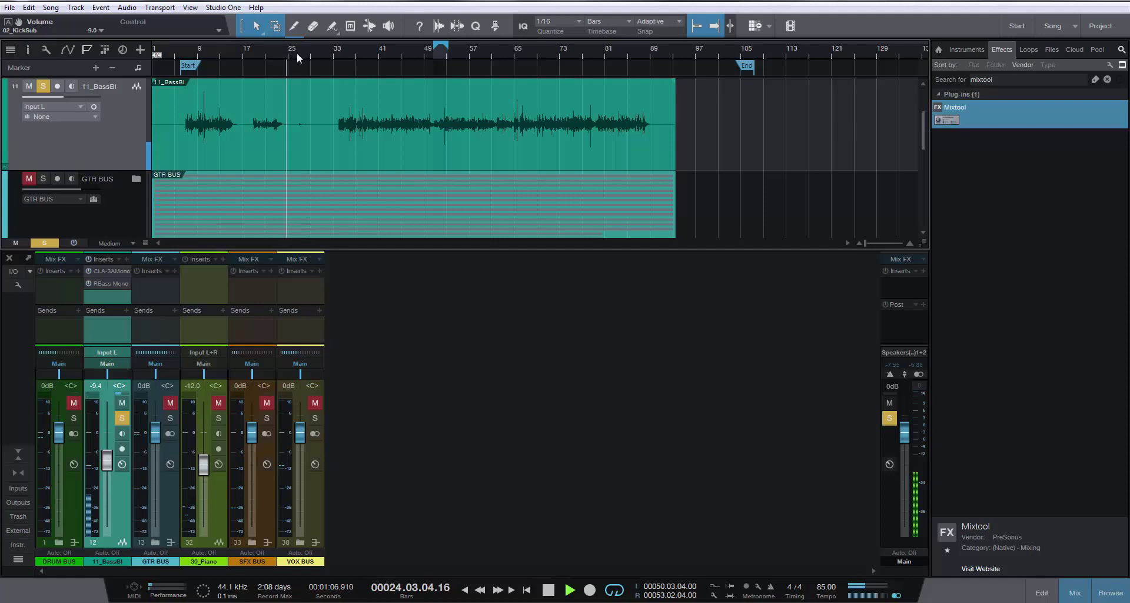
scroll(297, 51, up, 5)
click(305, 52)
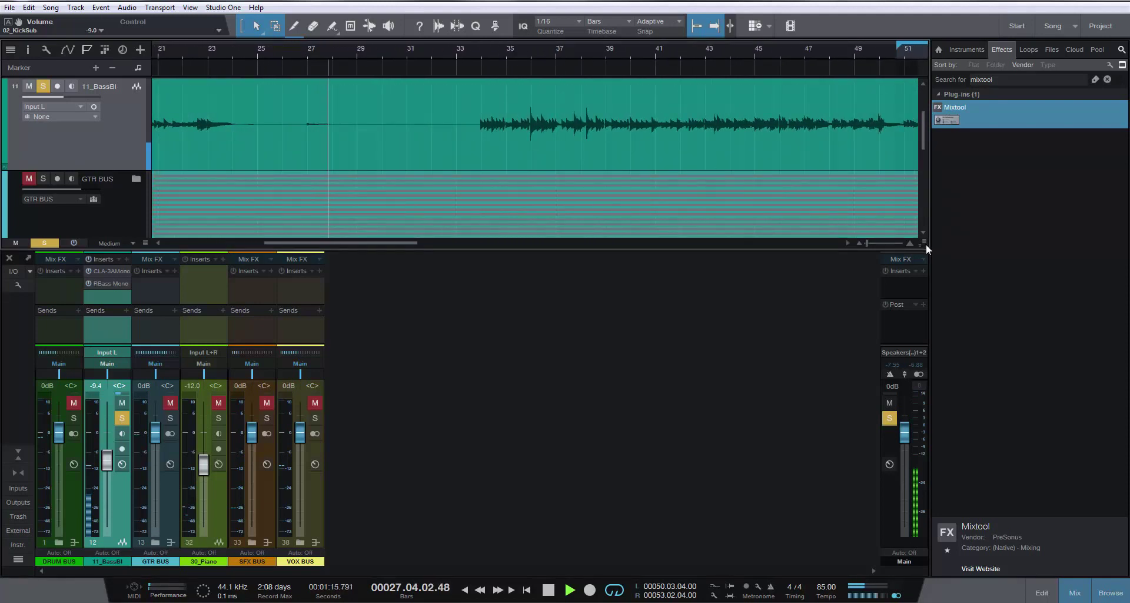
drag(925, 243, 921, 302)
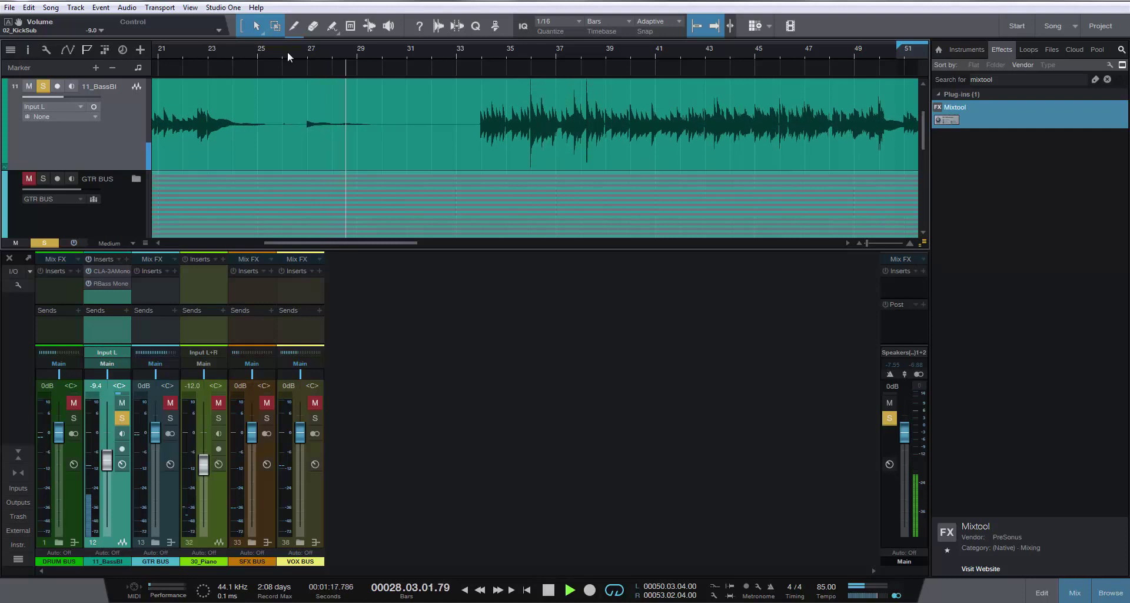
scroll(287, 51, down, 5)
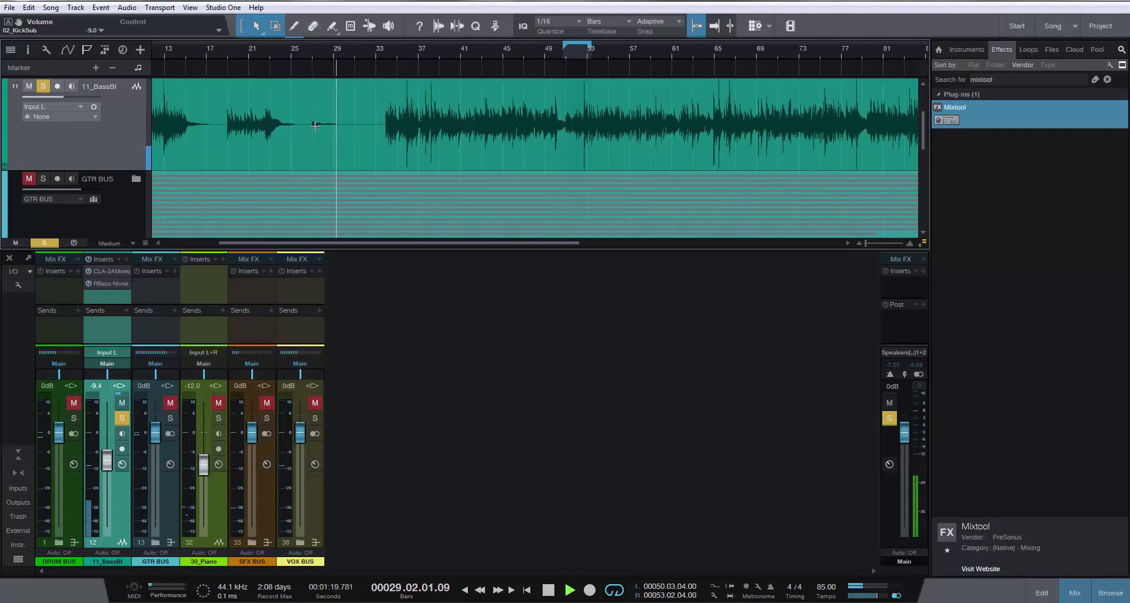
Solo the GTR BUS alongside the bass, replay from about bar 30 and stop playback
click(170, 403)
click(170, 418)
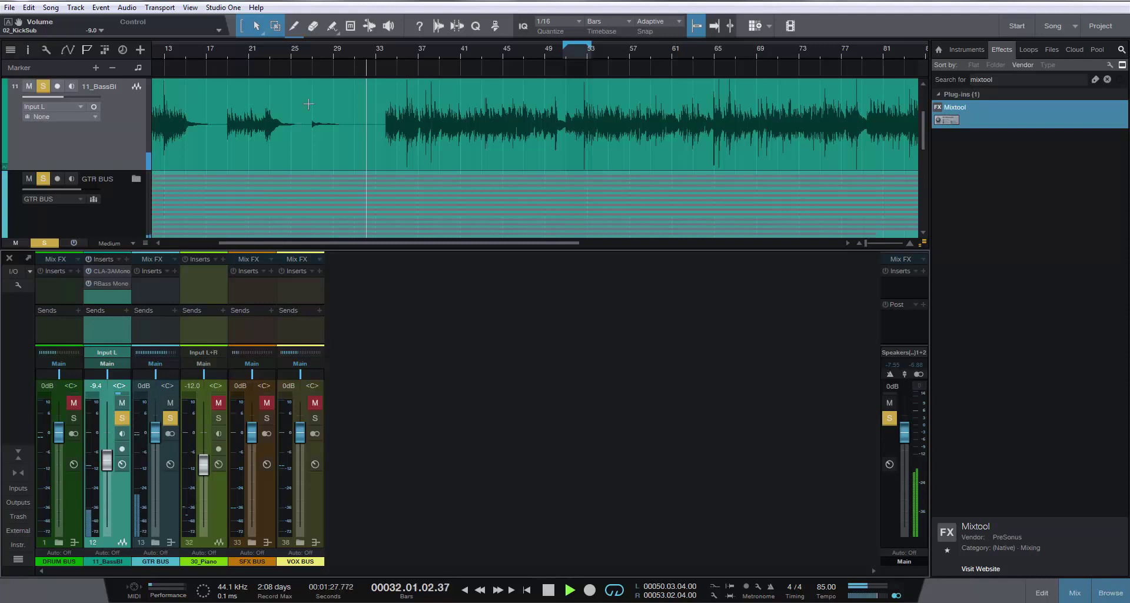
click(344, 52)
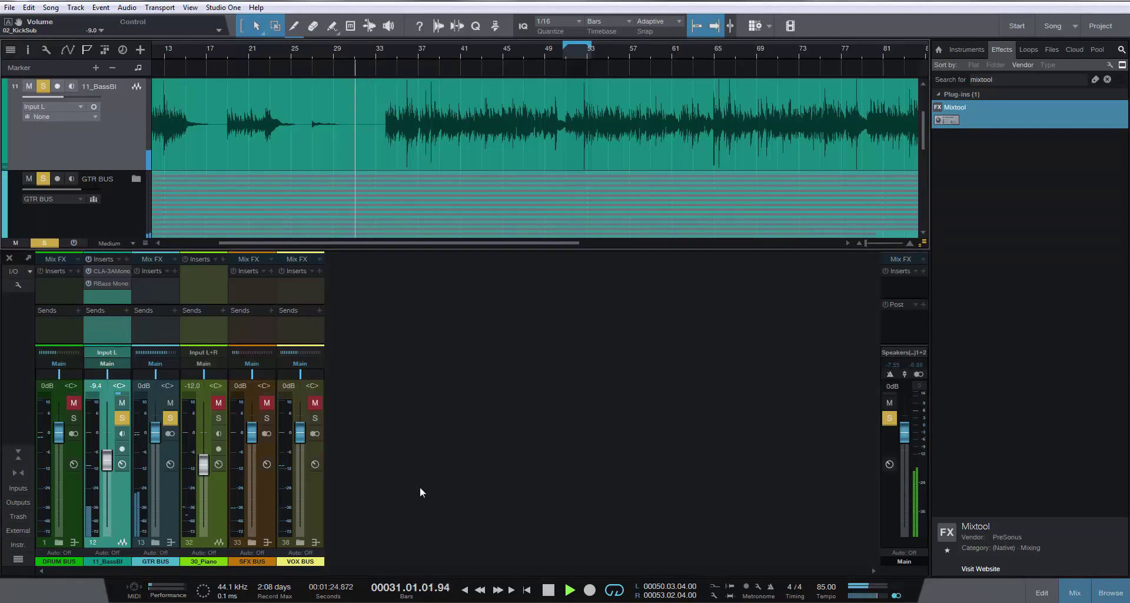
key(space)
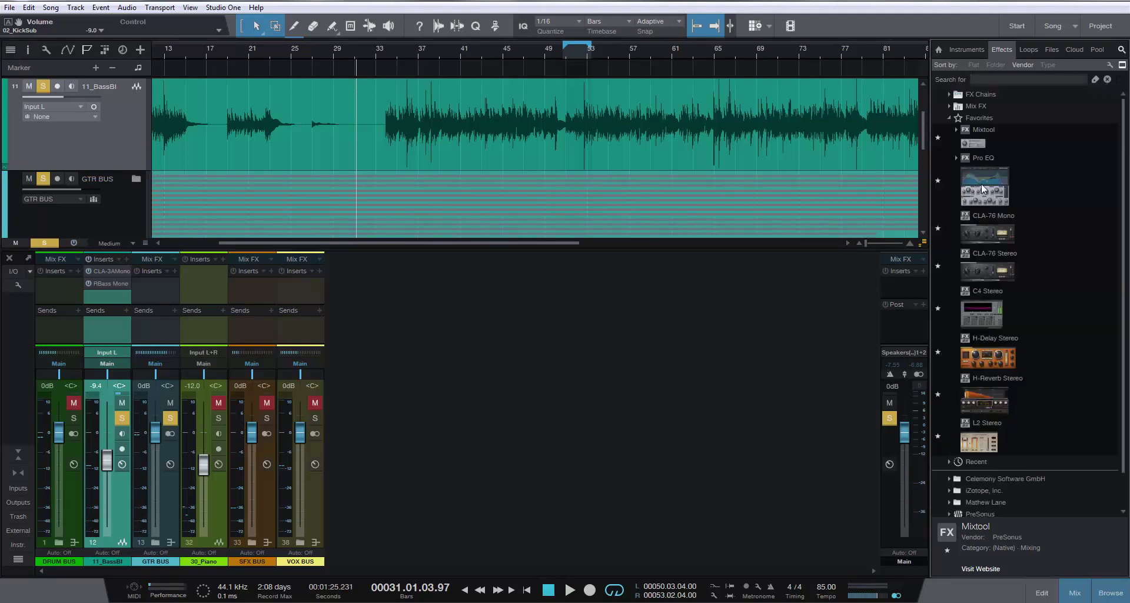
Insert Pro EQ on the GTR BUS and, while playing from bar 29, set its low cut to 173 Hz
drag(983, 188, 158, 289)
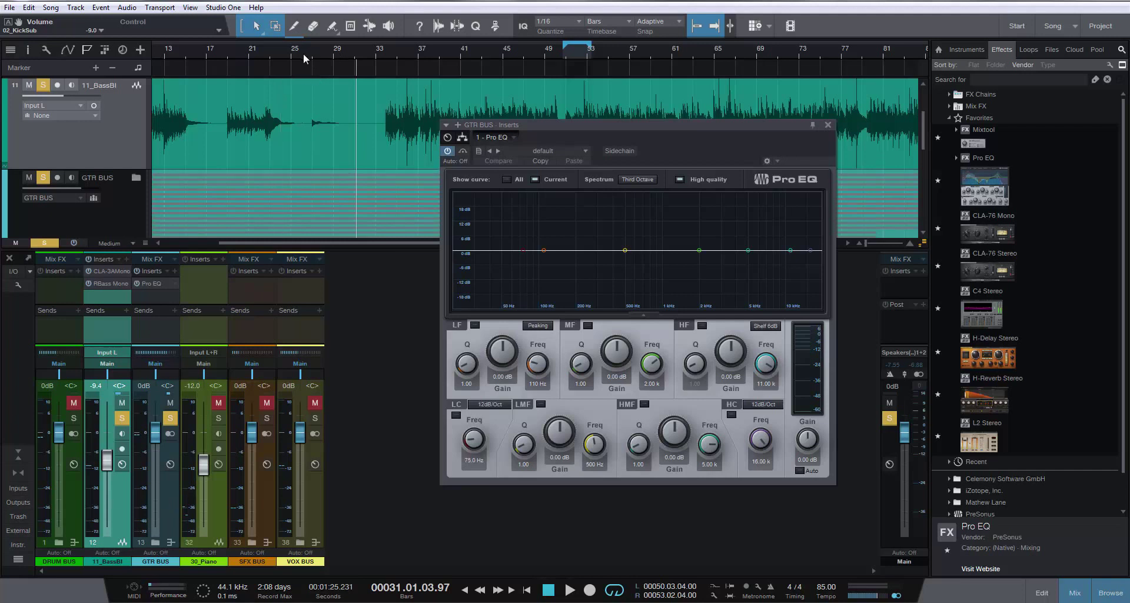
click(335, 51)
key(space)
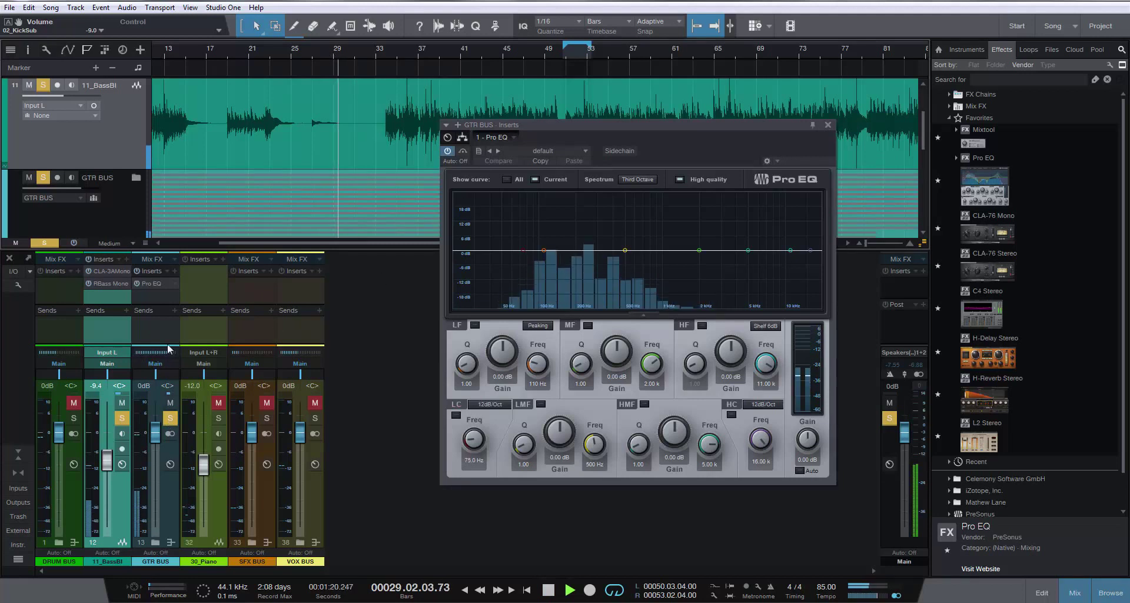
drag(524, 250, 568, 253)
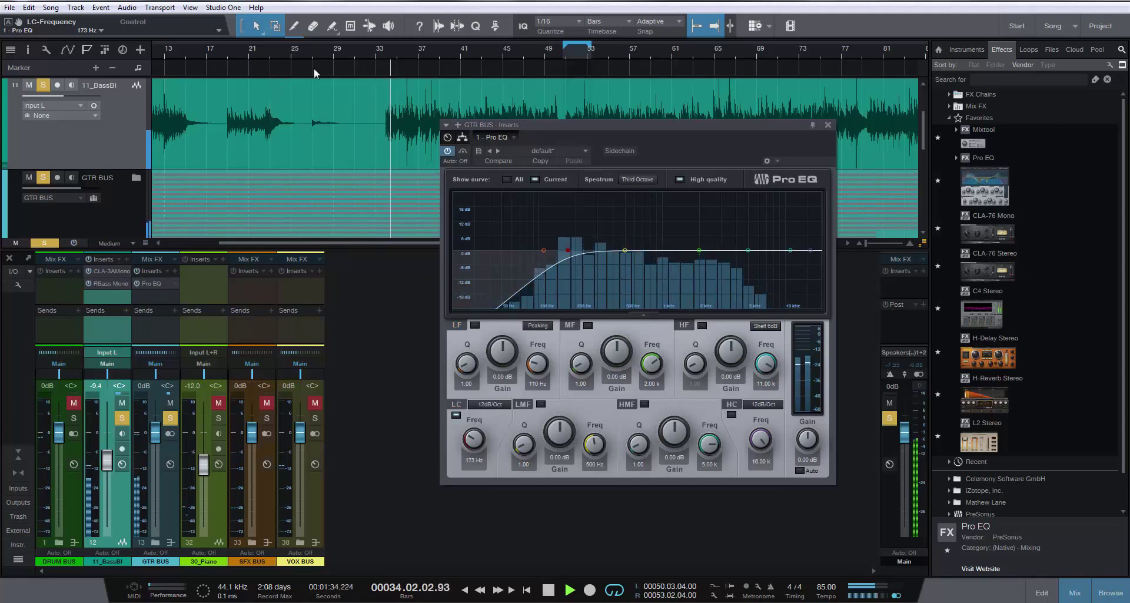
Compare the guitars with the Pro EQ bypassed and active from about bar 27, and raise the bass to -7.8 dB
click(312, 52)
click(137, 284)
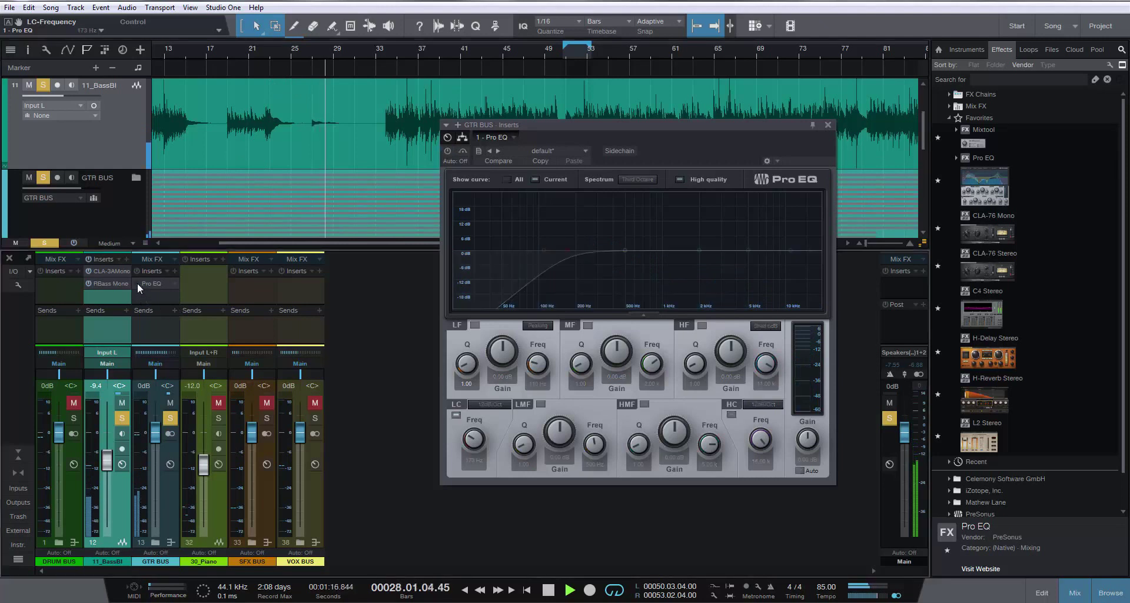
click(136, 284)
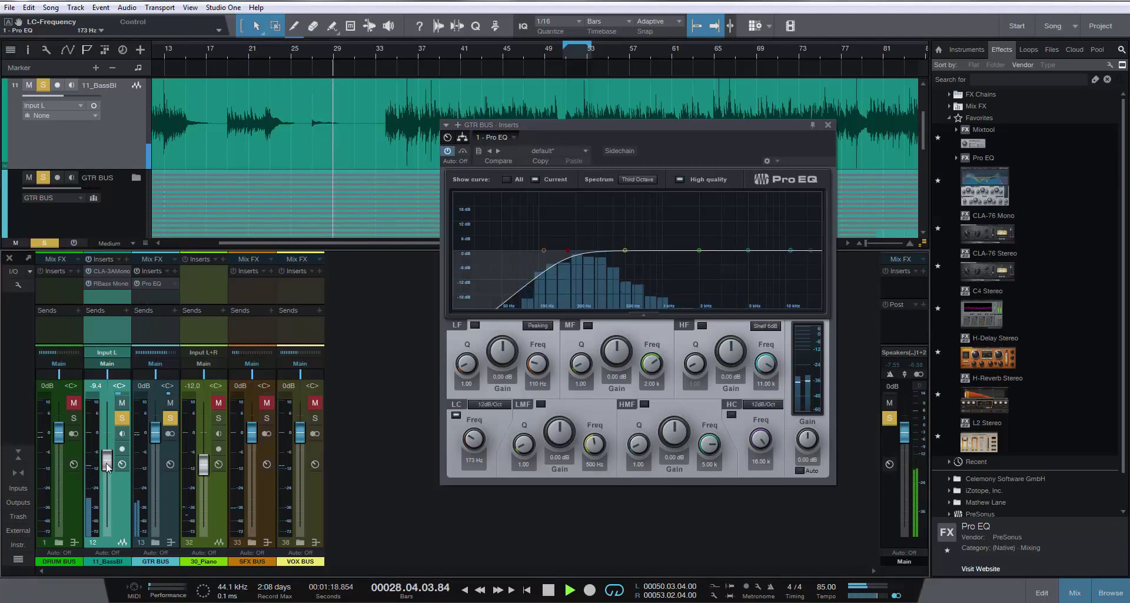
drag(107, 467, 107, 462)
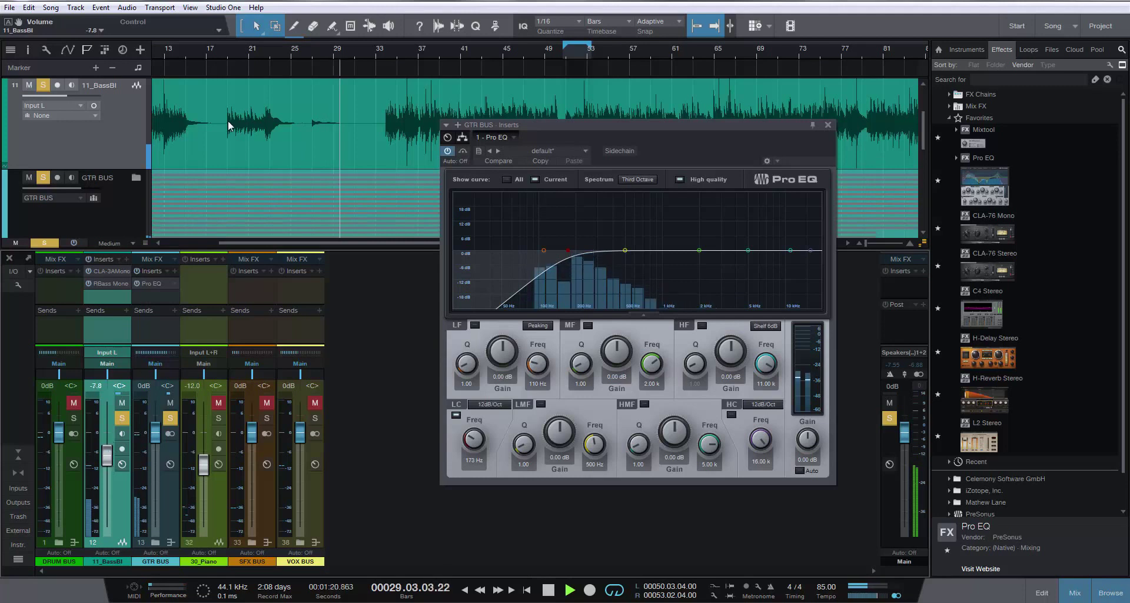
Compare the guitars with and without the bass from bar 35, and bypass the GTR BUS Pro EQ
click(400, 51)
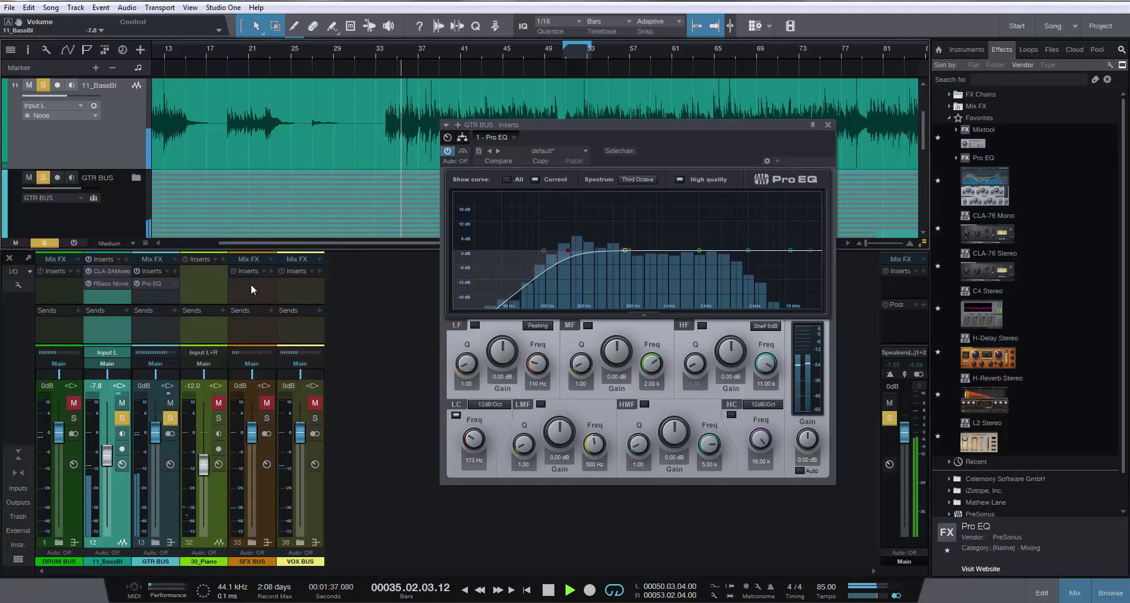
click(122, 402)
click(121, 418)
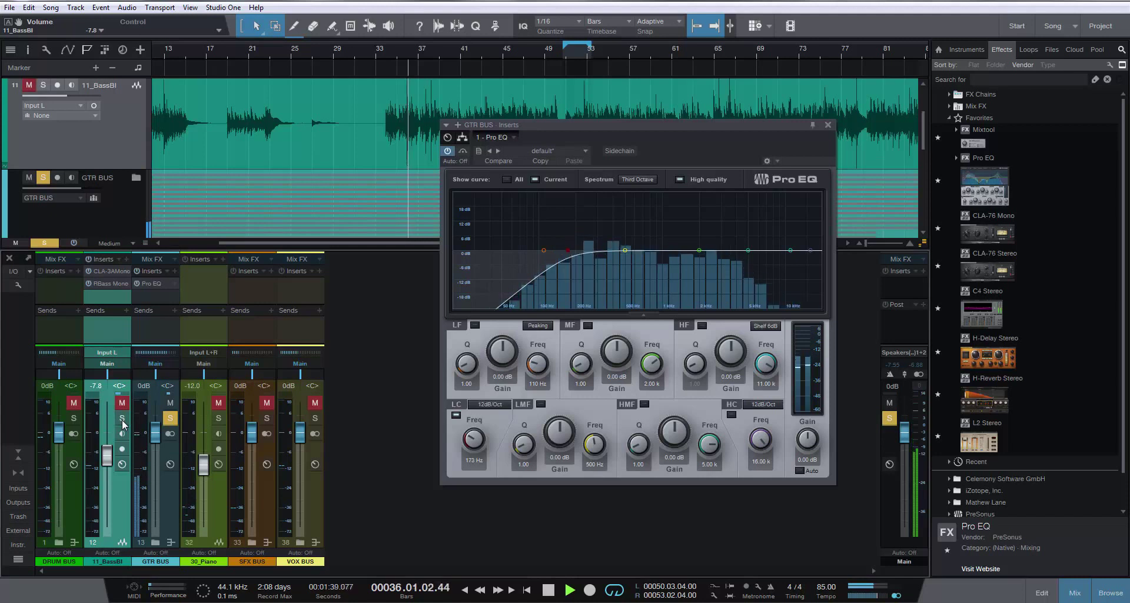
click(122, 418)
click(122, 402)
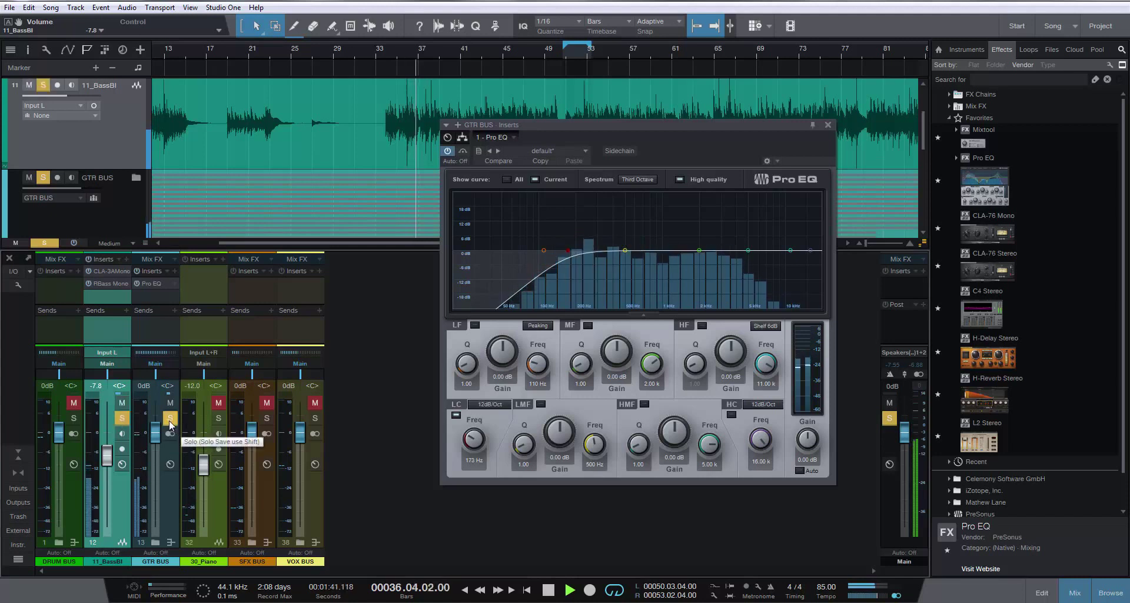
click(136, 284)
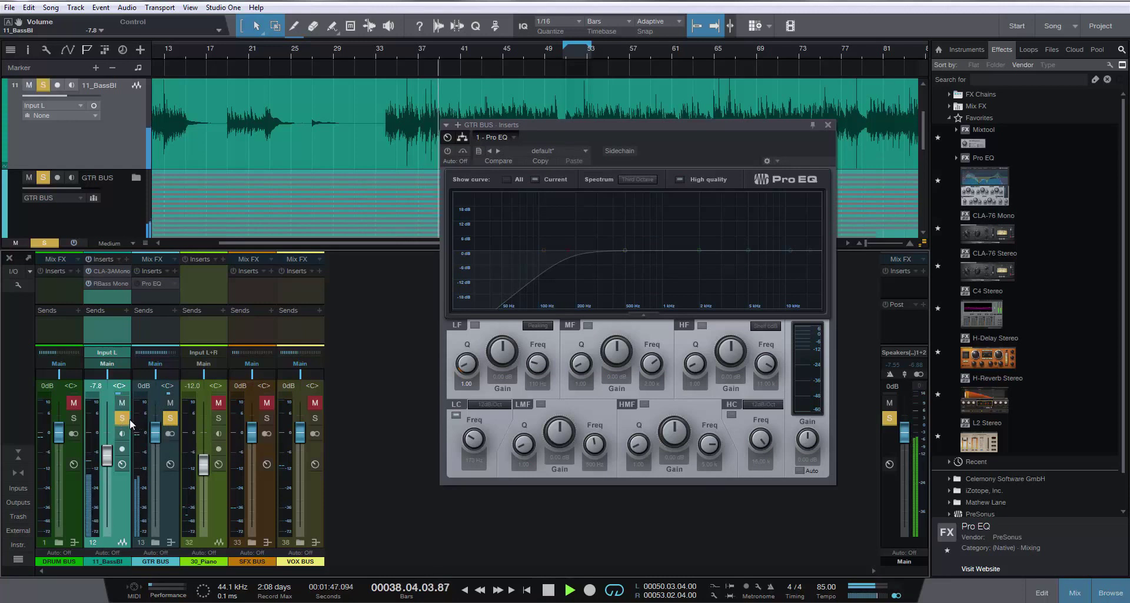
Leave only the piano channel soloed, raise it to -4.4 dB and play its part from about bar 11
click(74, 418)
click(219, 418)
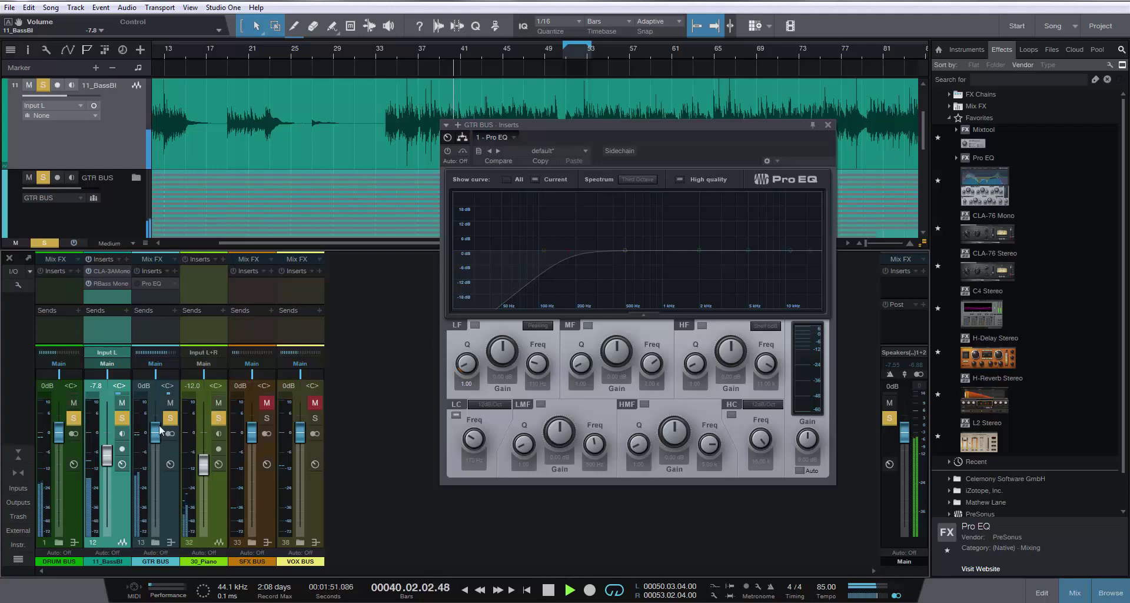
drag(169, 418, 54, 419)
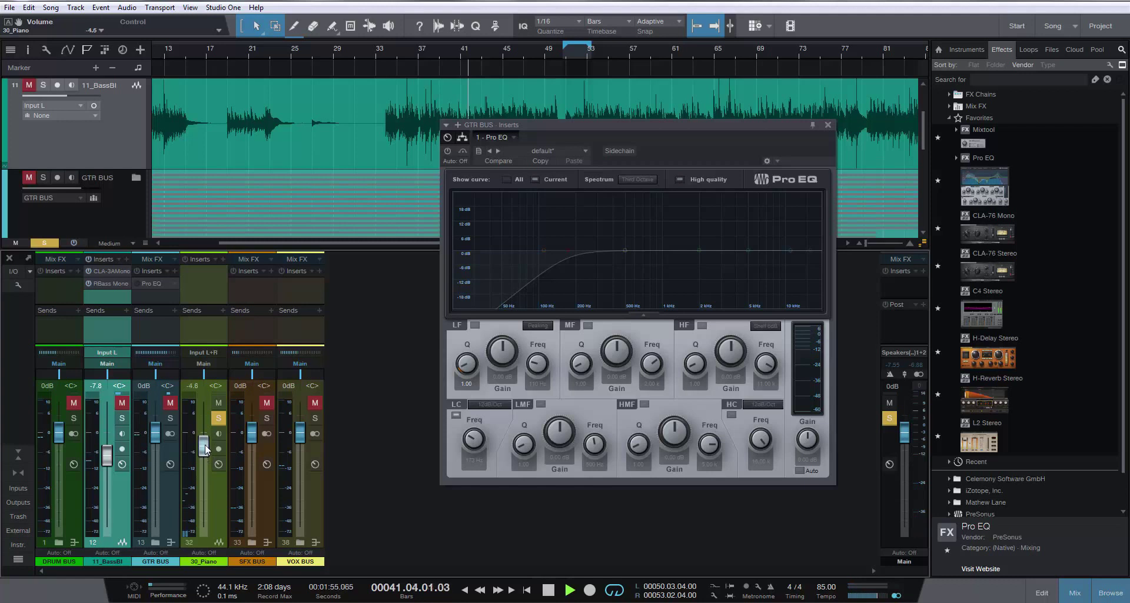
click(216, 507)
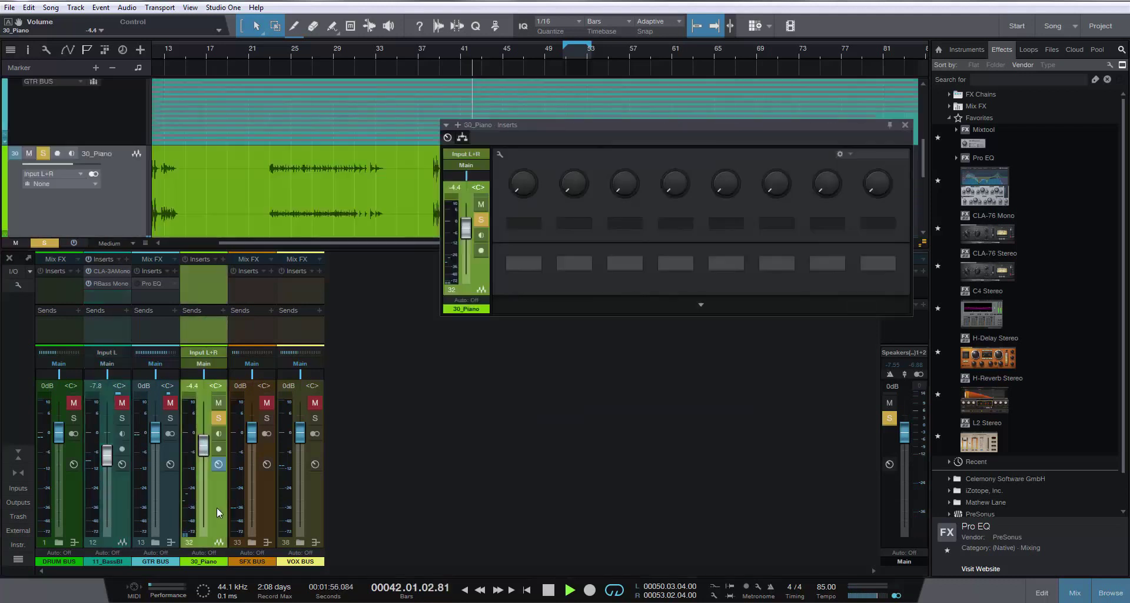
click(905, 125)
click(266, 51)
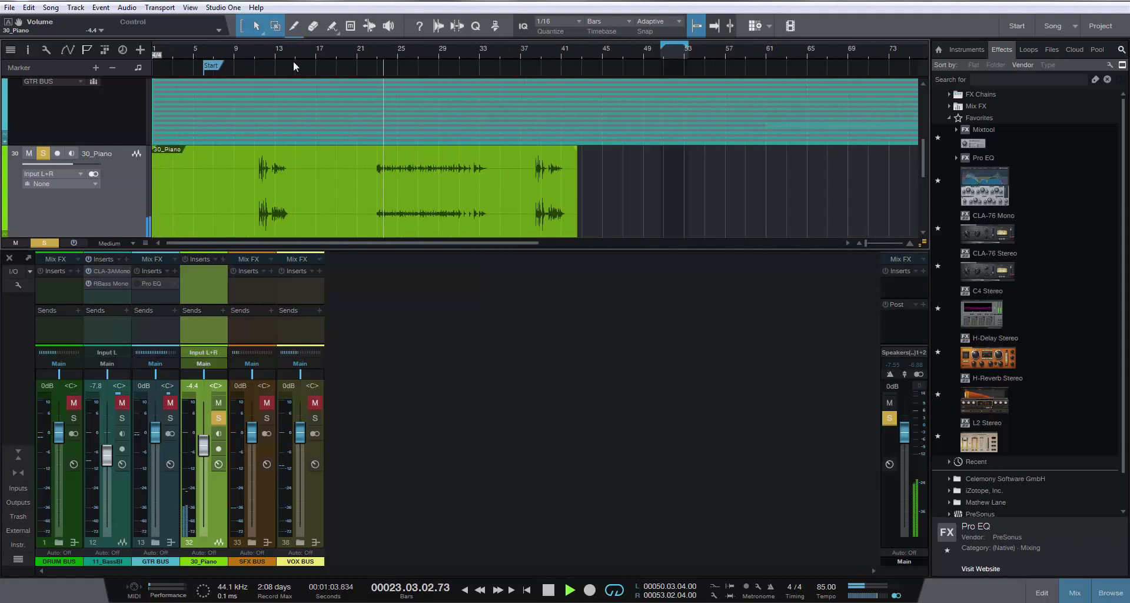
click(254, 50)
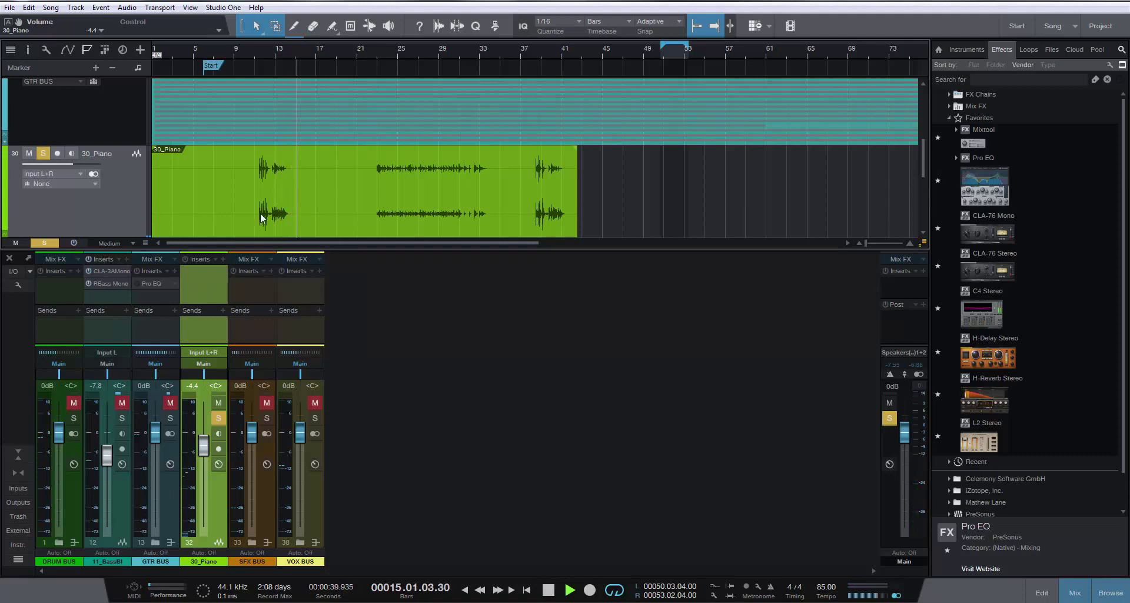
Solo the GTR BUS alongside the piano, replay from bar 11 and set the piano level to 0 dB
click(170, 402)
click(171, 418)
click(260, 51)
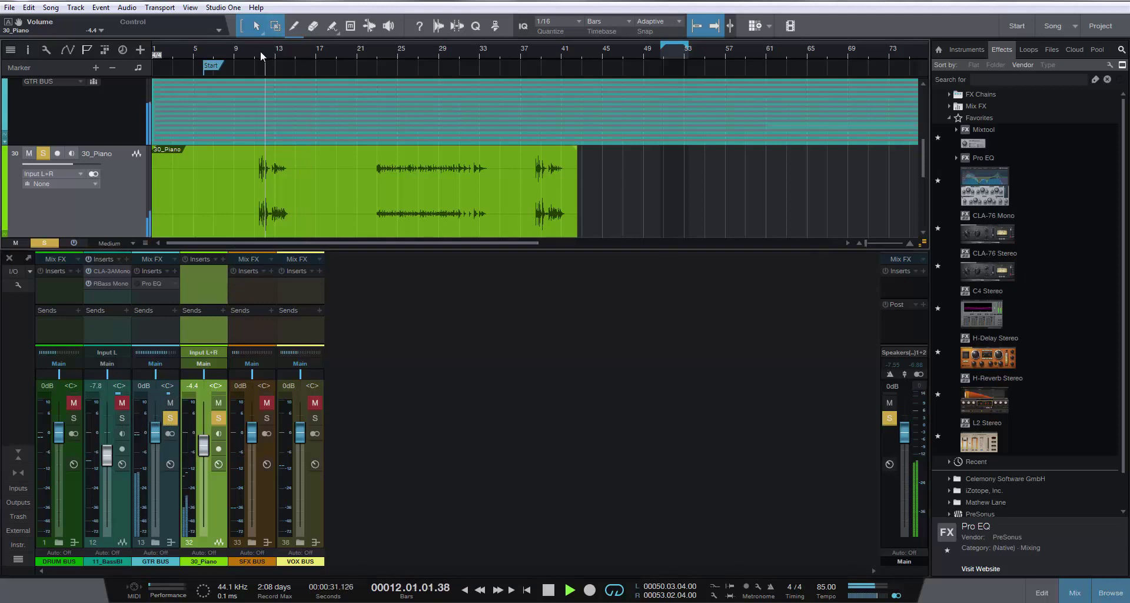
click(256, 49)
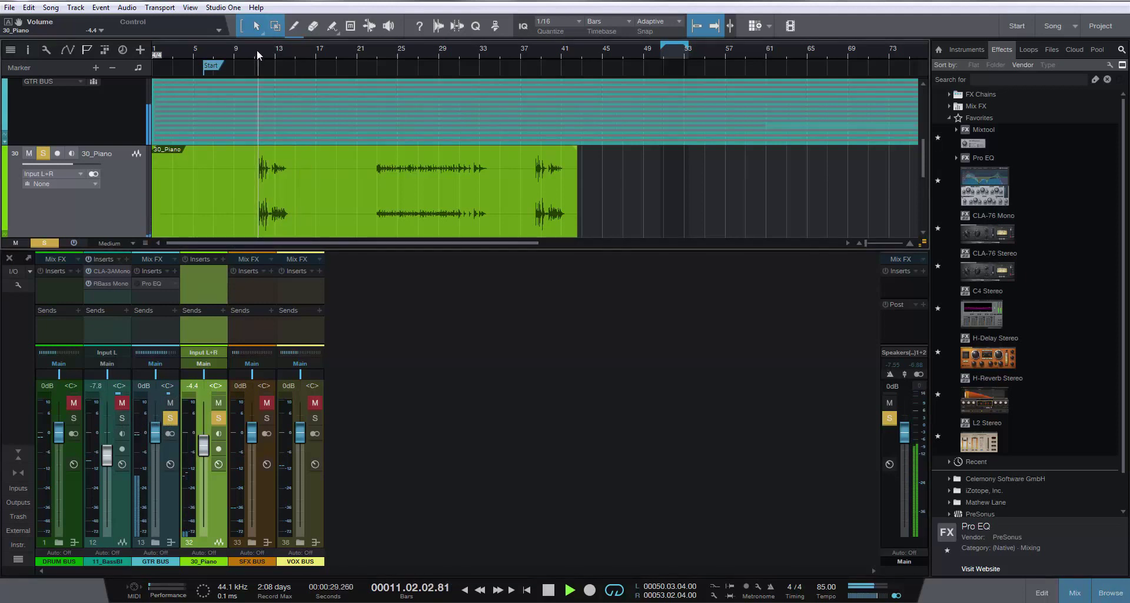
drag(205, 446, 207, 442)
ctrl+click(205, 438)
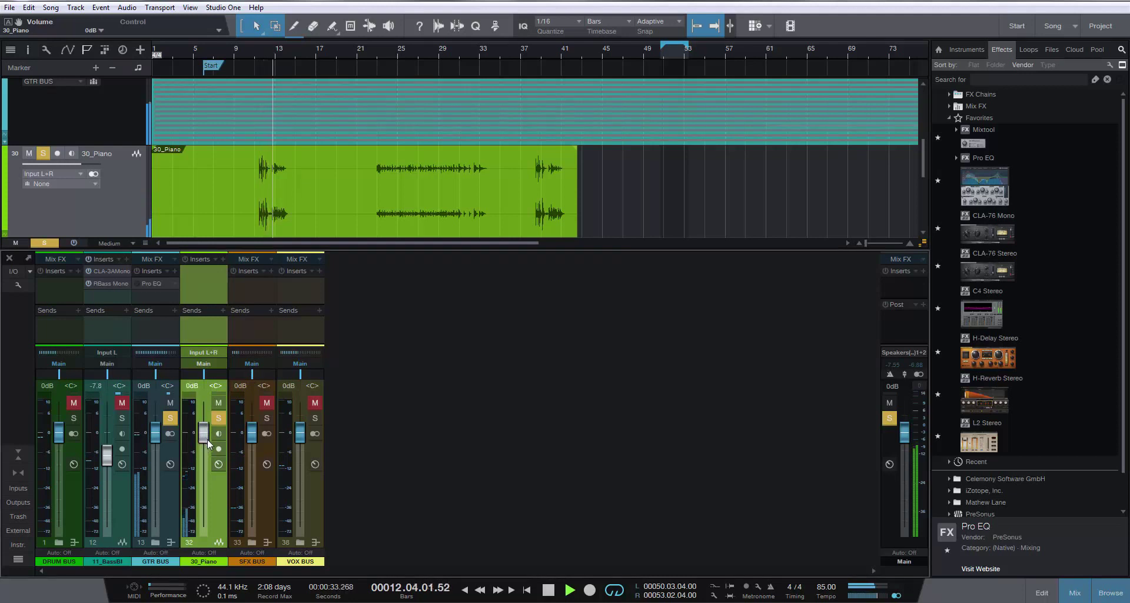
Add the bass to the soloed piano and guitars from about bar 22, and compare with the GTR BUS off and on
click(375, 51)
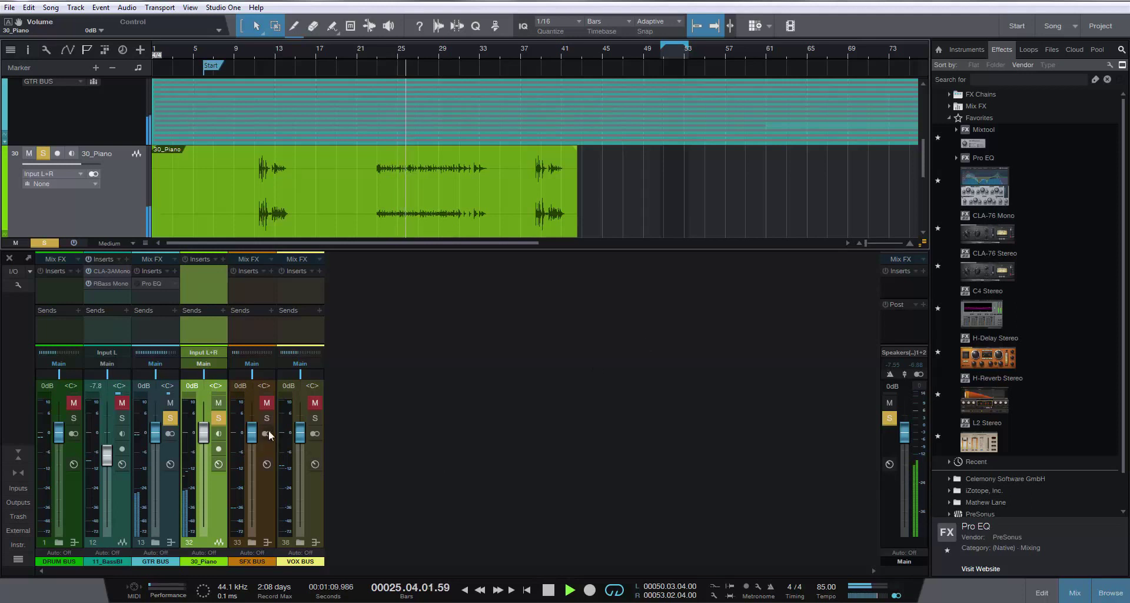
click(121, 402)
click(122, 418)
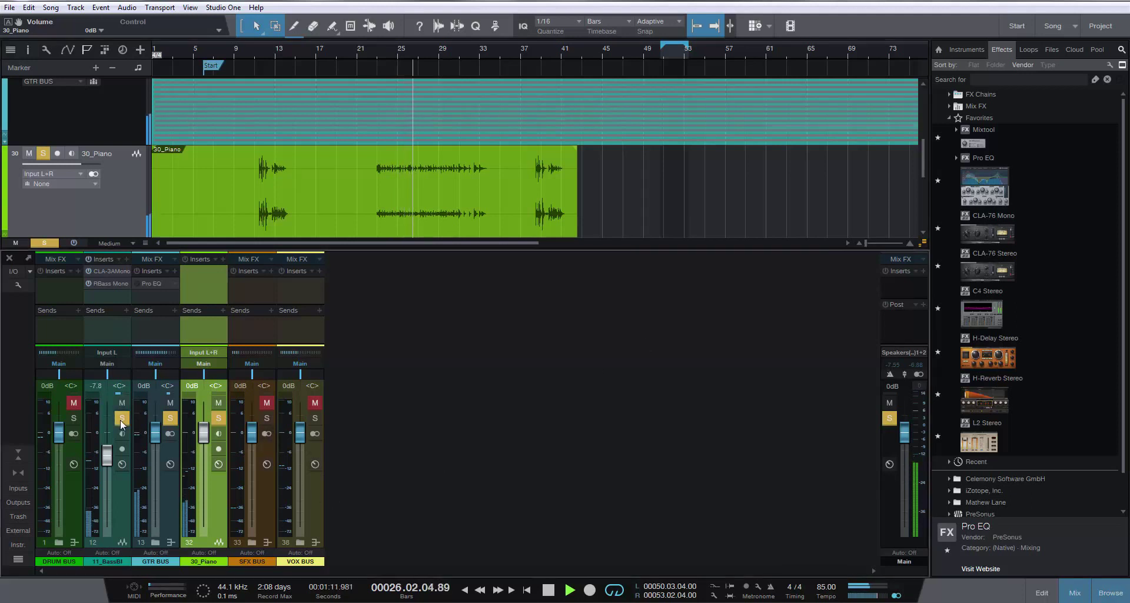
click(170, 402)
click(170, 418)
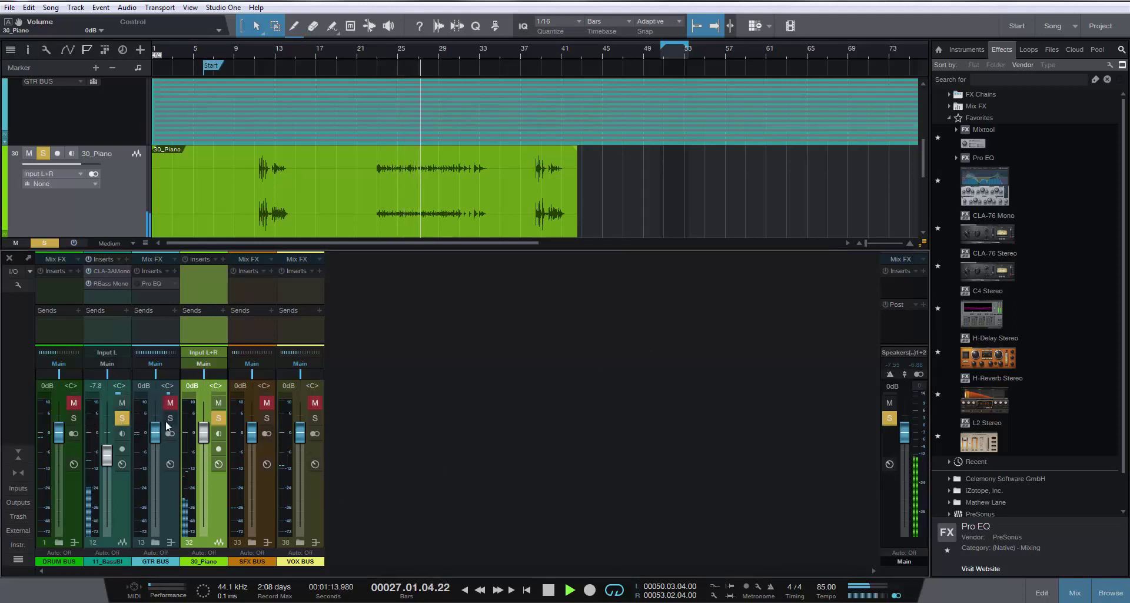
click(170, 403)
click(170, 418)
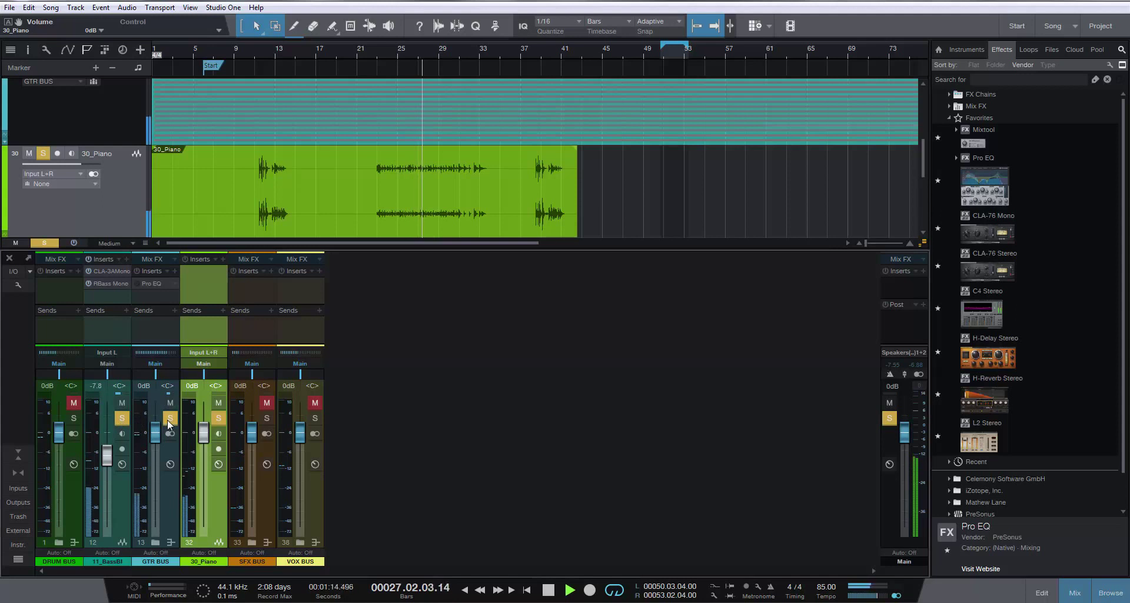
Re-enable the GTR BUS Pro EQ and replay the bass, guitars and piano together from bar 28
click(122, 420)
click(122, 420)
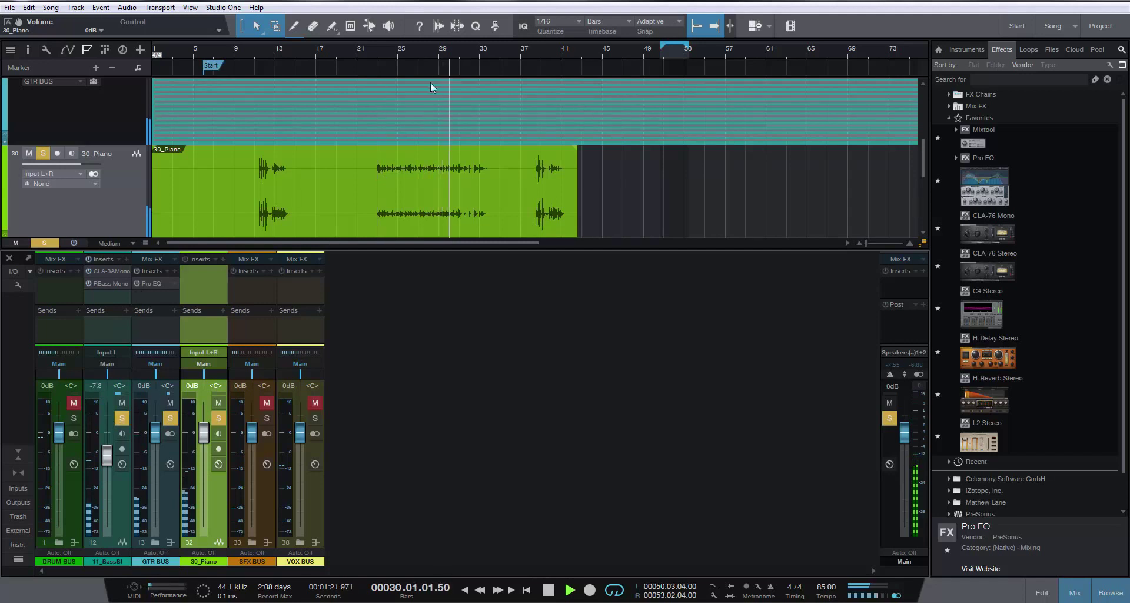
click(437, 53)
click(430, 53)
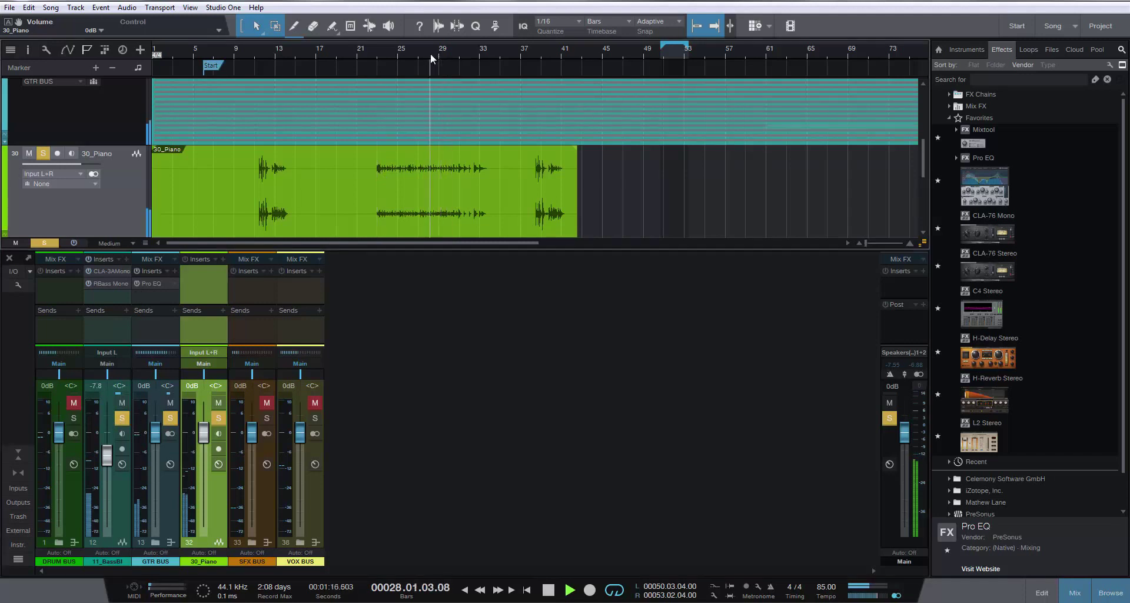
Add the DRUM BUS and SFX BUS to the soloed channels and audition them during playback
click(73, 403)
click(72, 418)
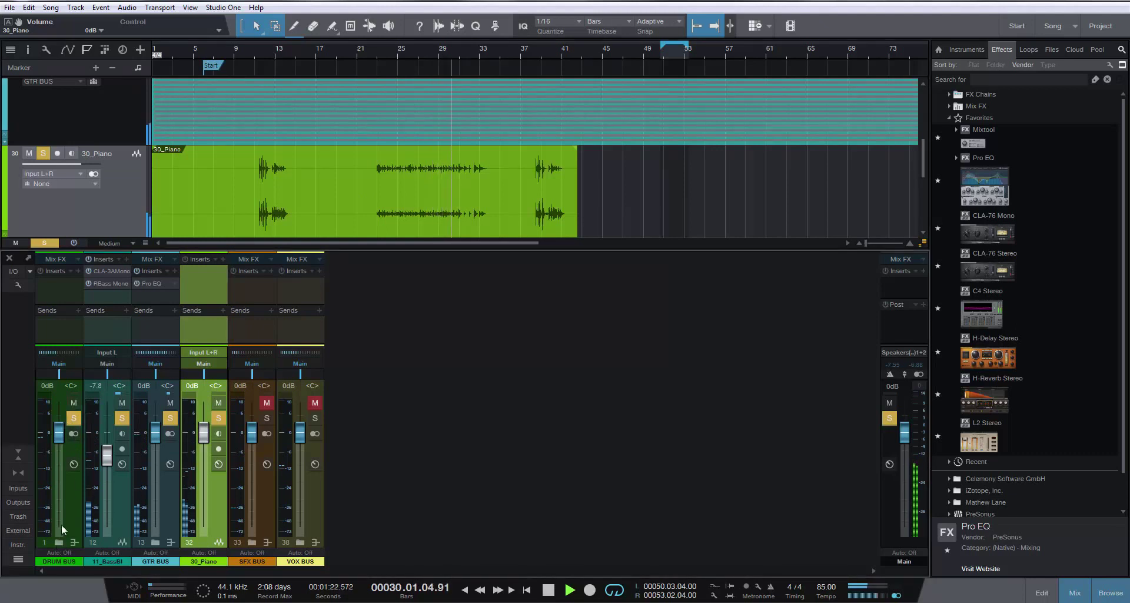
click(267, 403)
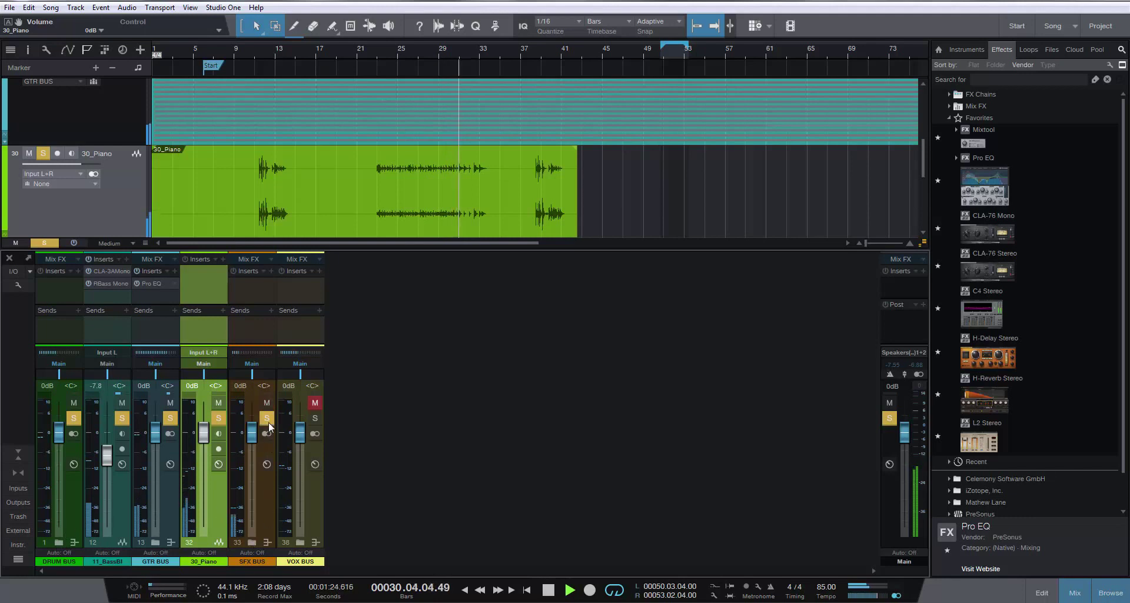
click(268, 419)
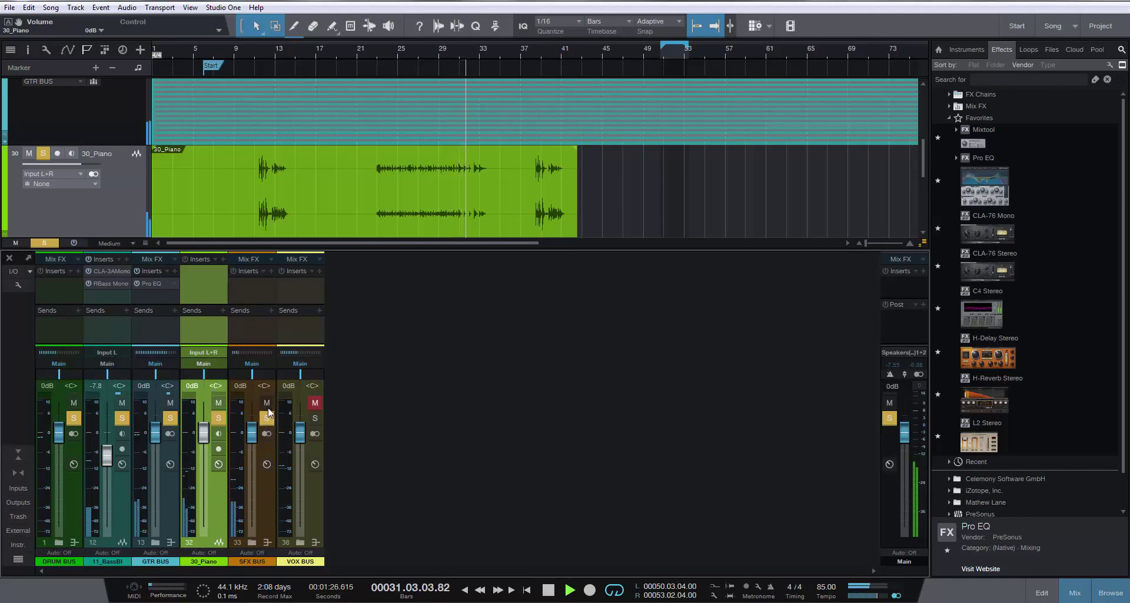
Audition the SFX BUS in isolation with its tracks briefly expanded, and clear all solos in the song
ctrl+click(261, 419)
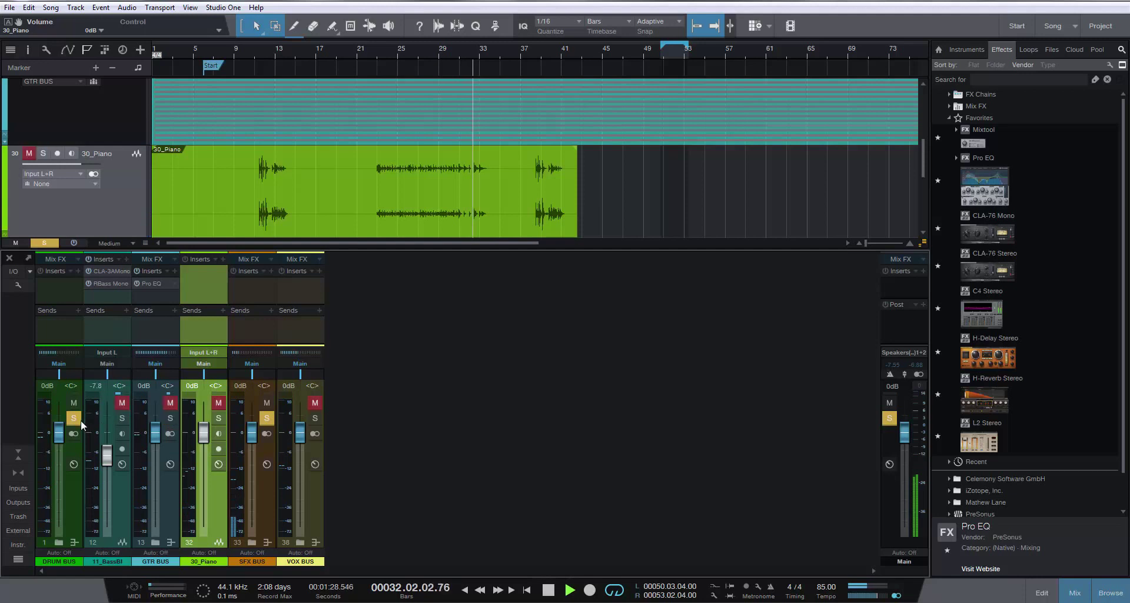
click(252, 543)
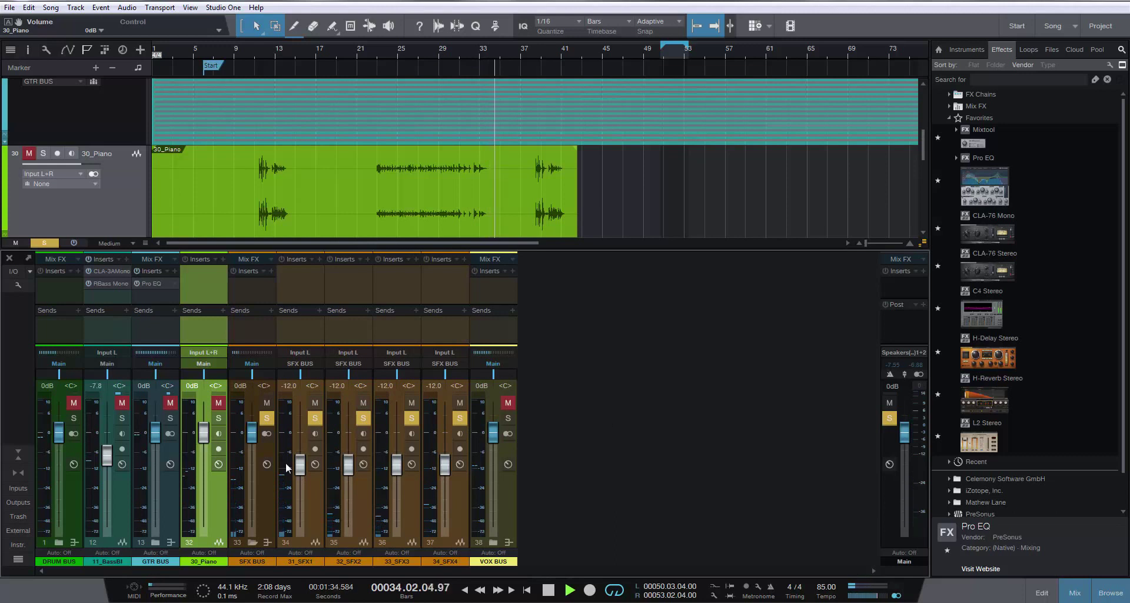
key(shift+s)
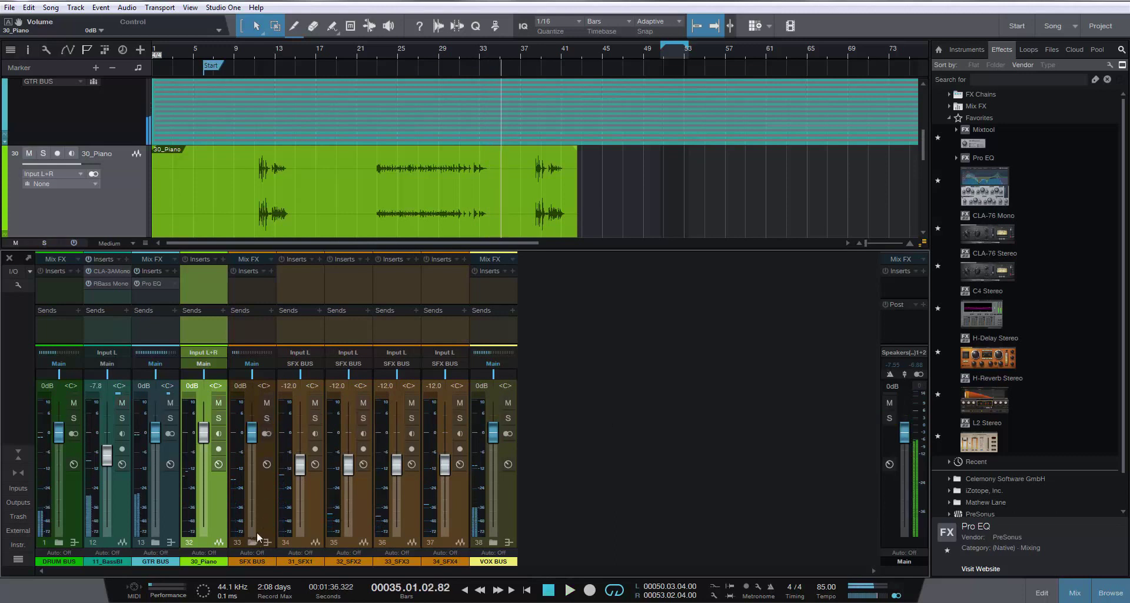
click(252, 542)
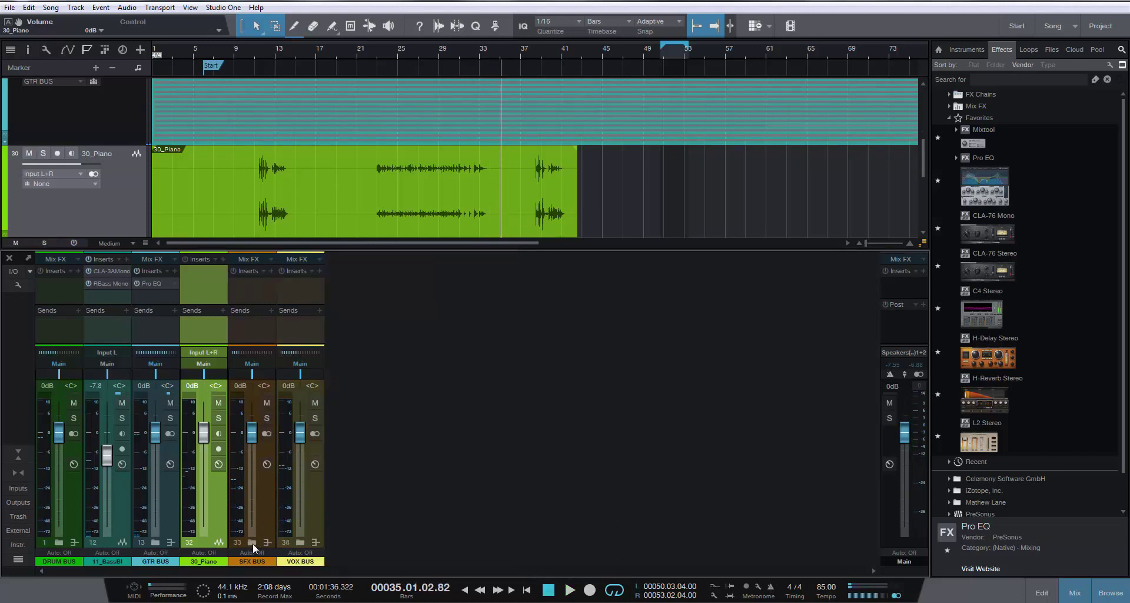
Expand the VOX BUS tracks, mute the SFX BUS with its fader fully down, and set the 30_Piano level to -2.5 dB
click(300, 542)
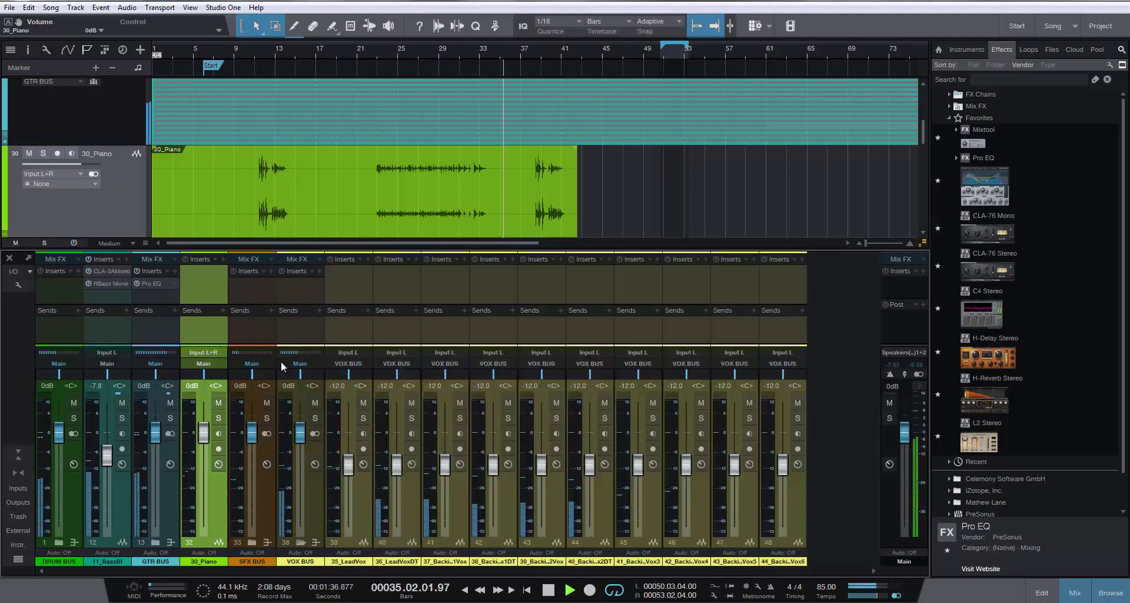
click(267, 402)
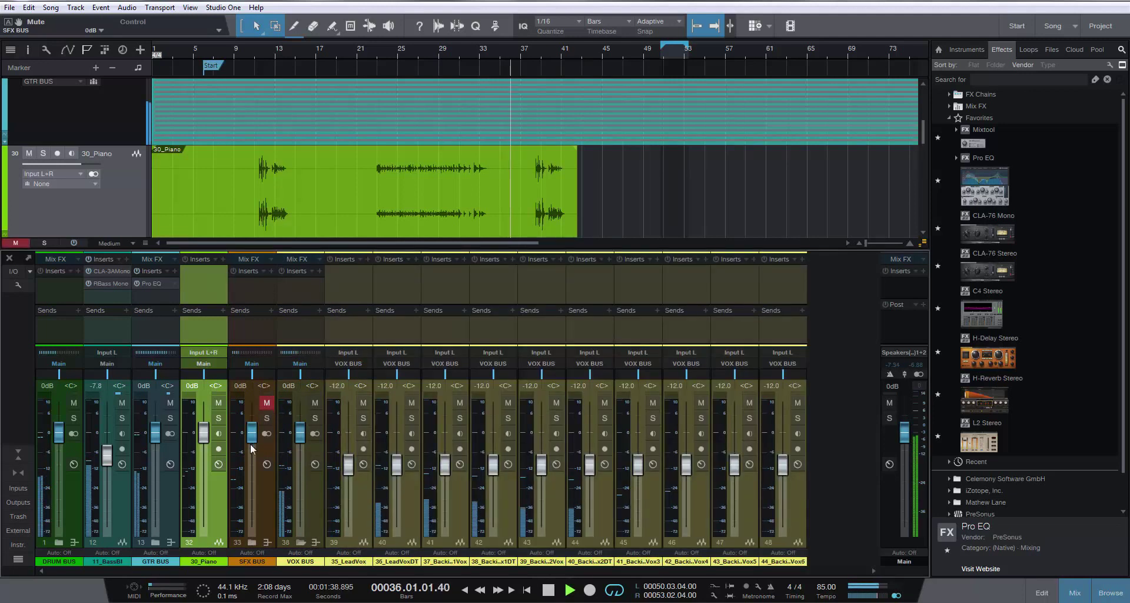
drag(249, 444, 249, 571)
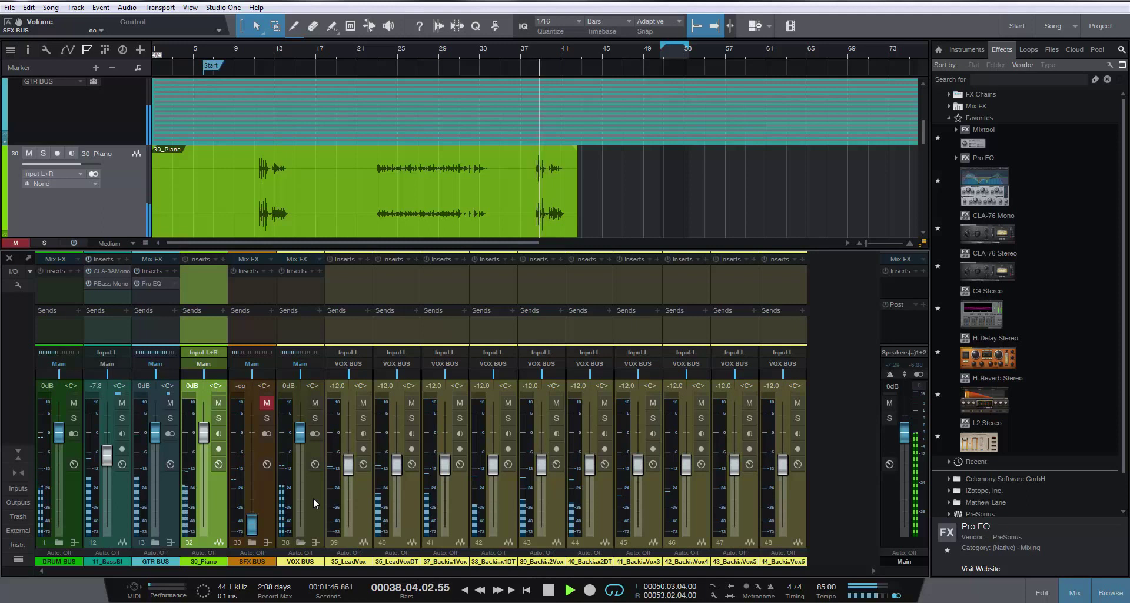
drag(205, 441, 206, 448)
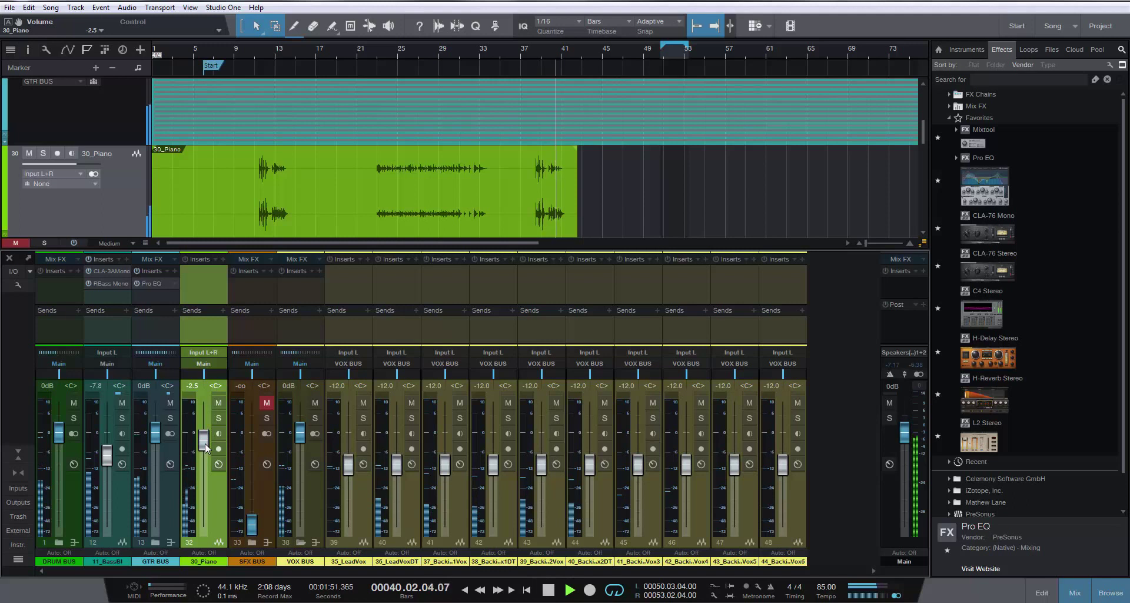
Solo the VOX BUS and audition the 35_LeadVox and 36_LeadVoxDT tracks
click(315, 419)
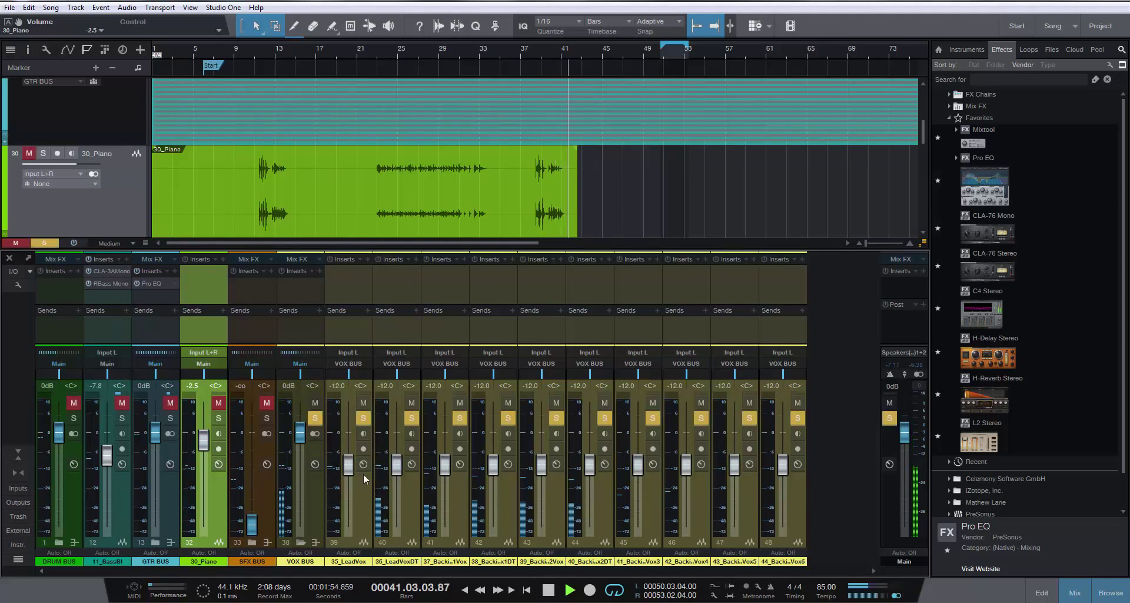
click(361, 493)
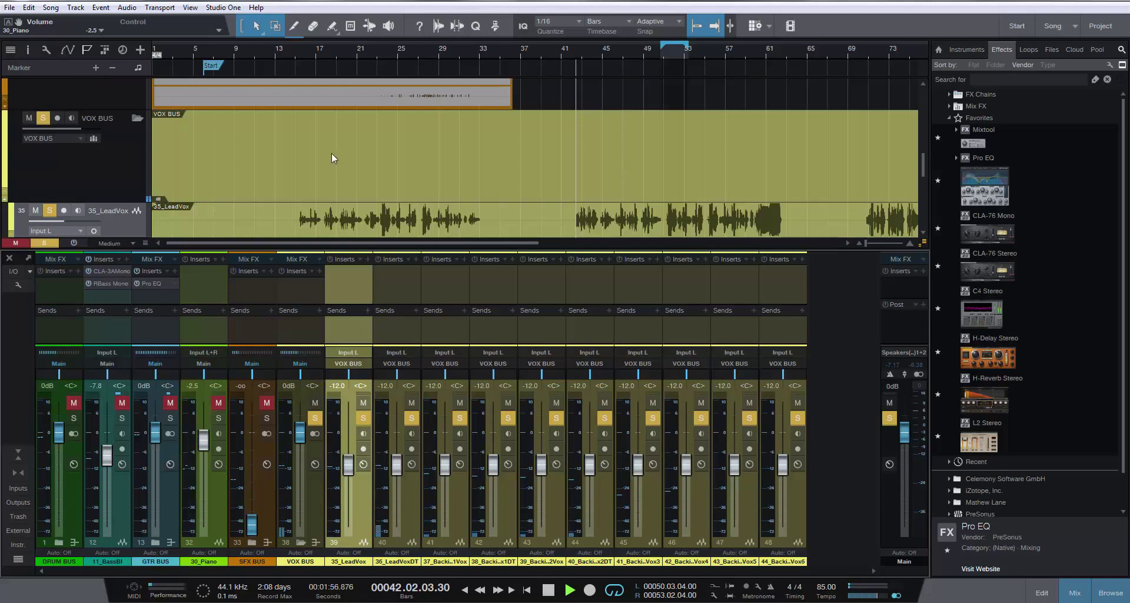
scroll(350, 166, down, 2)
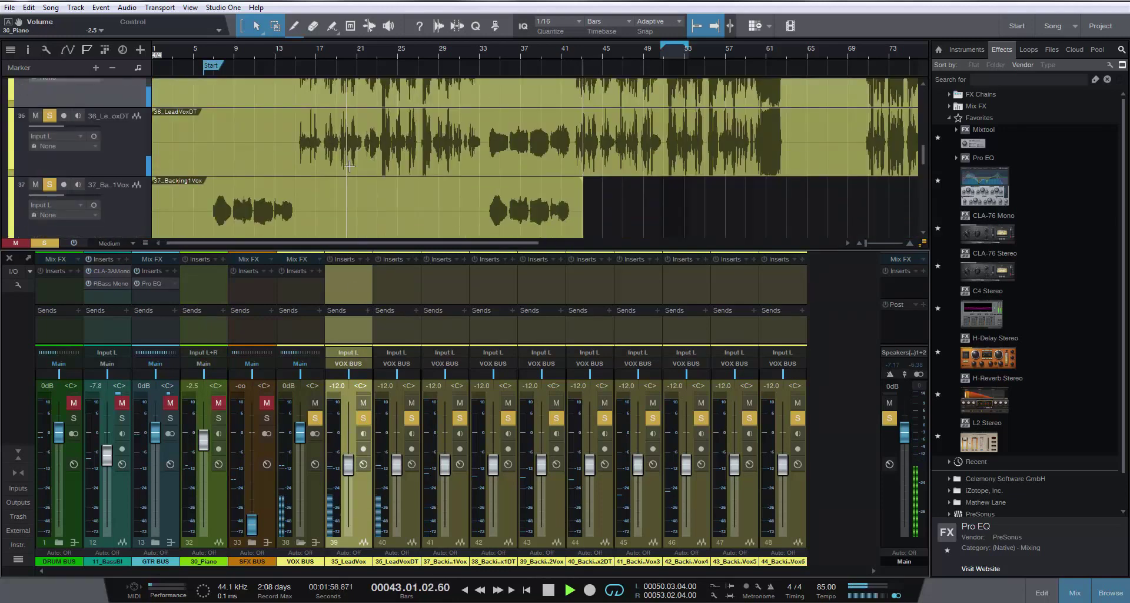
scroll(349, 166, down, 1)
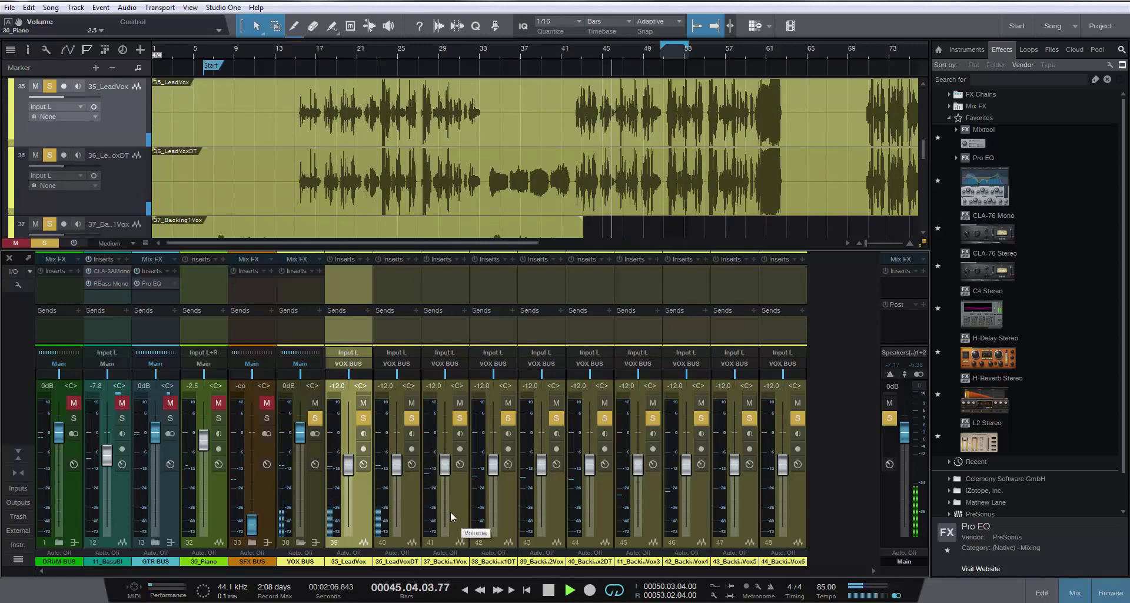
key(space)
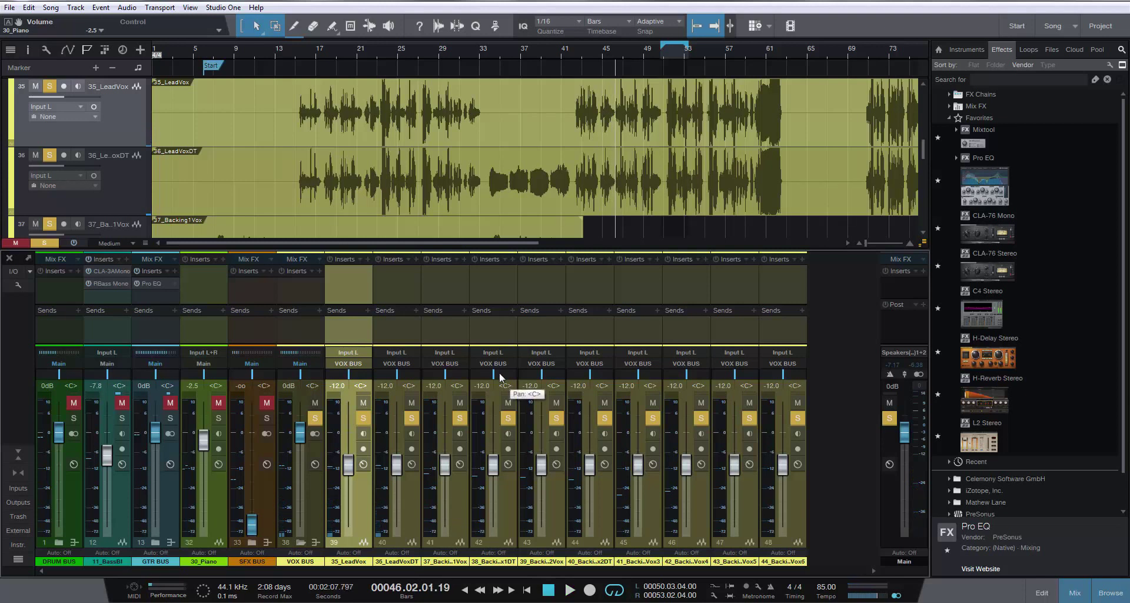
key(space)
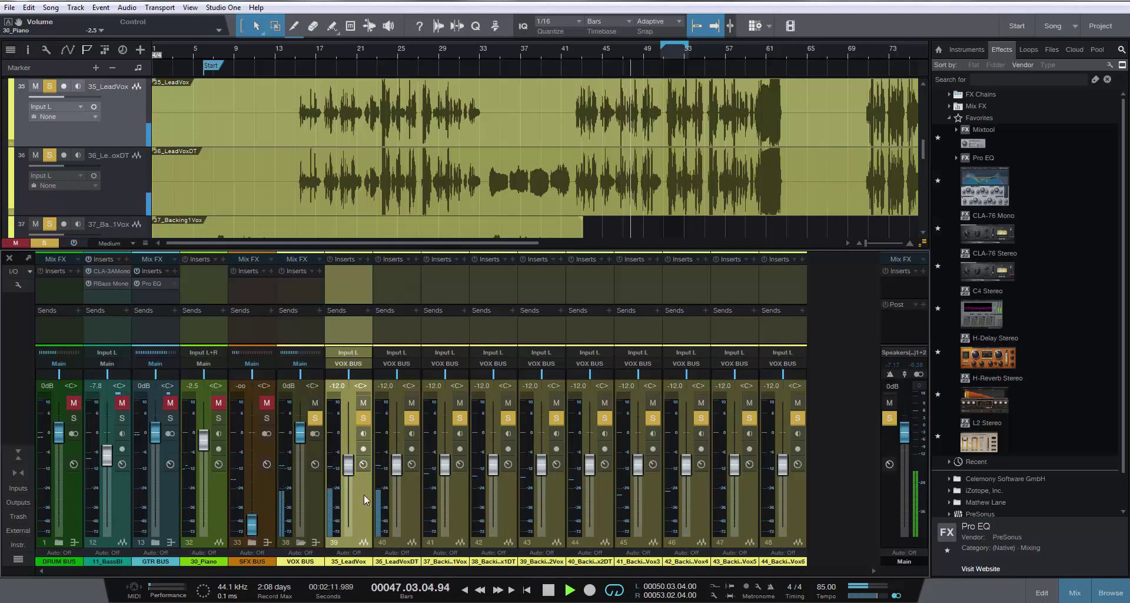
key(space)
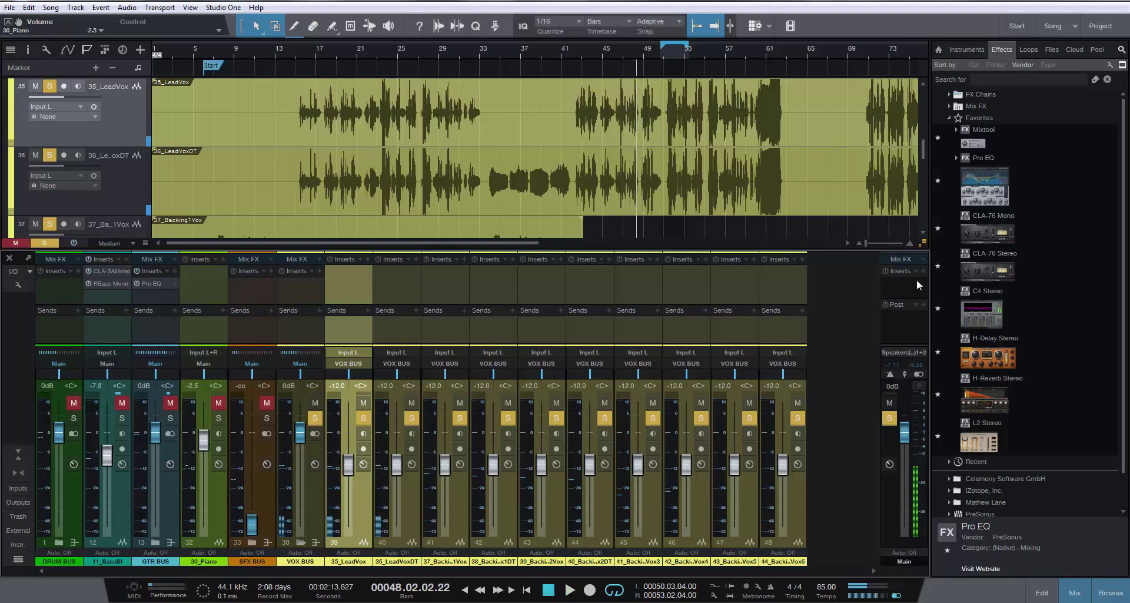
Insert the CLA-76 Mono compressor on 35_LeadVox with attack 4.03 and analog off, and resume playback
drag(984, 249, 346, 285)
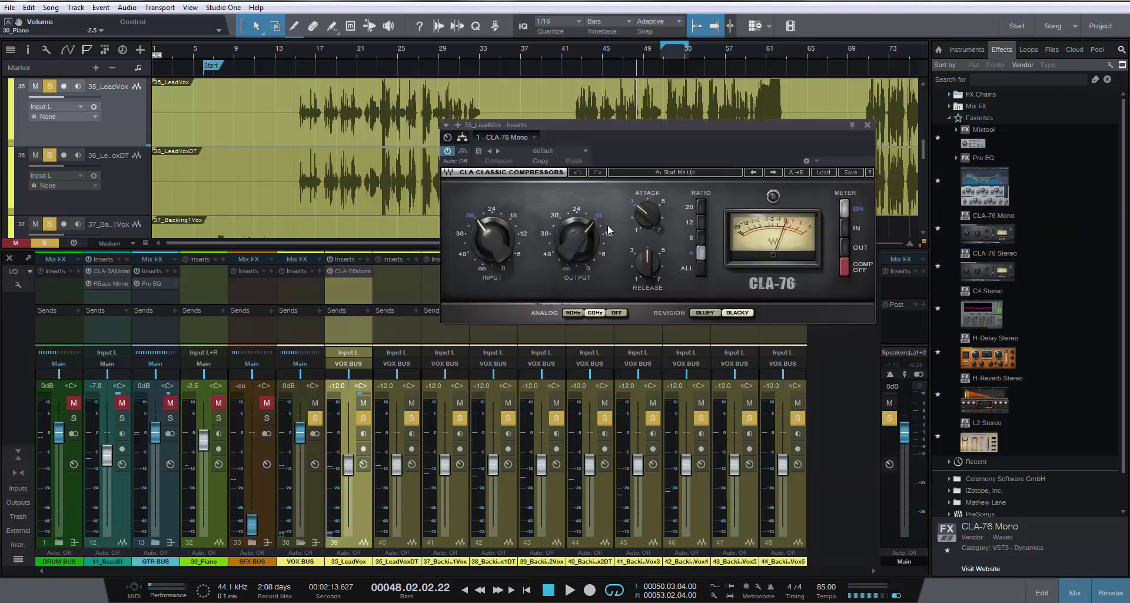
scroll(647, 203, up, 2)
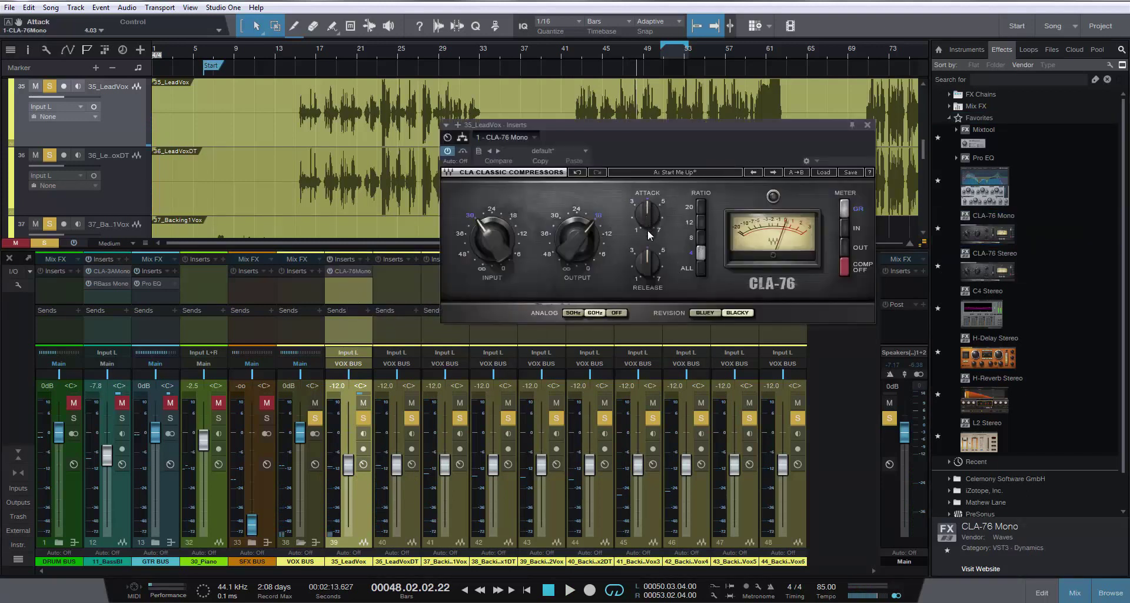
click(618, 312)
key(space)
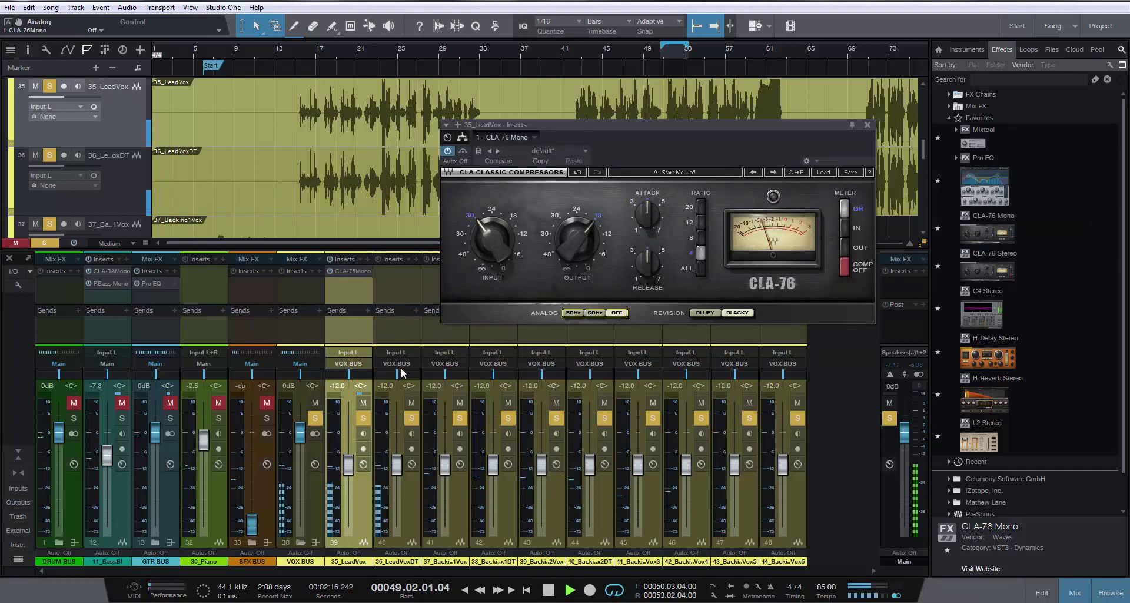
Copy the CLA-76 Mono from 35_LeadVox to 36_LeadVoxDT and audition the two tracks individually and soloed together
alt+click(362, 418)
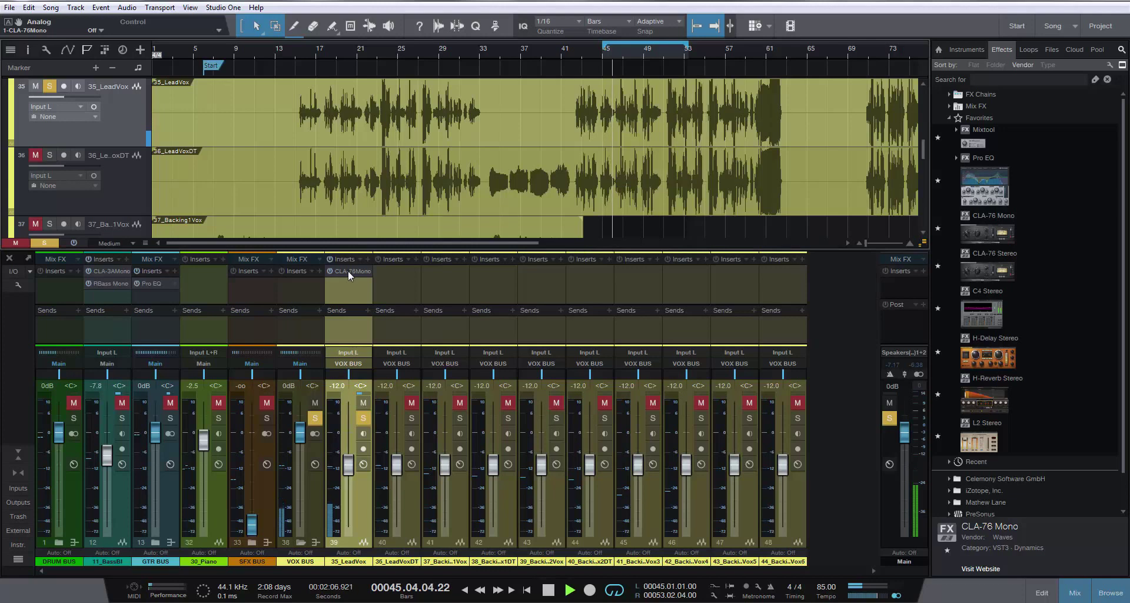
drag(351, 271, 400, 272)
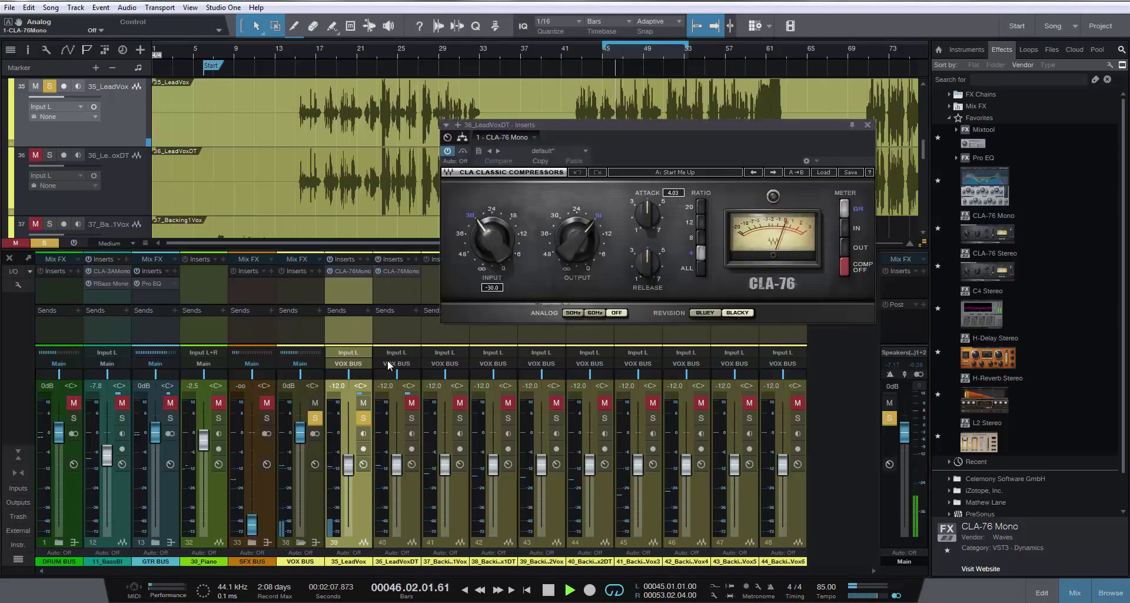
click(412, 418)
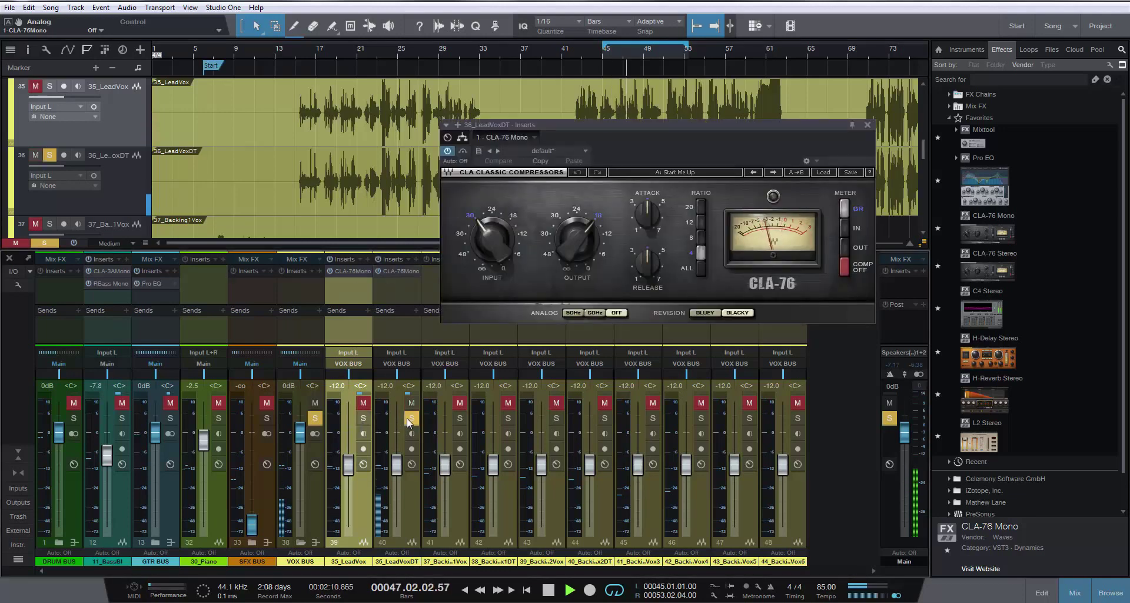
click(365, 419)
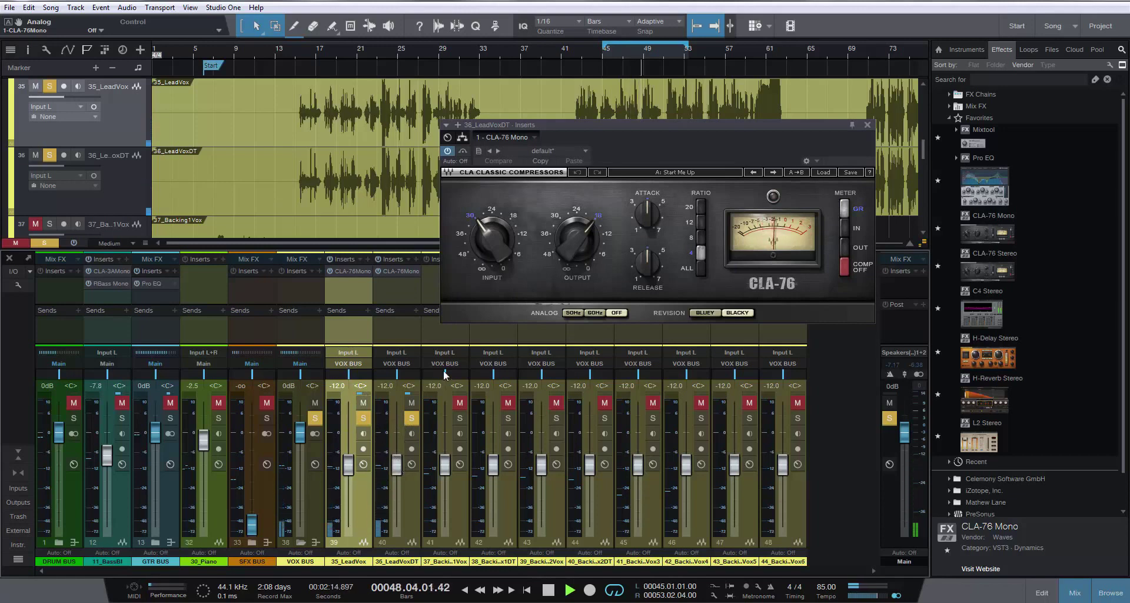
drag(563, 126, 694, 205)
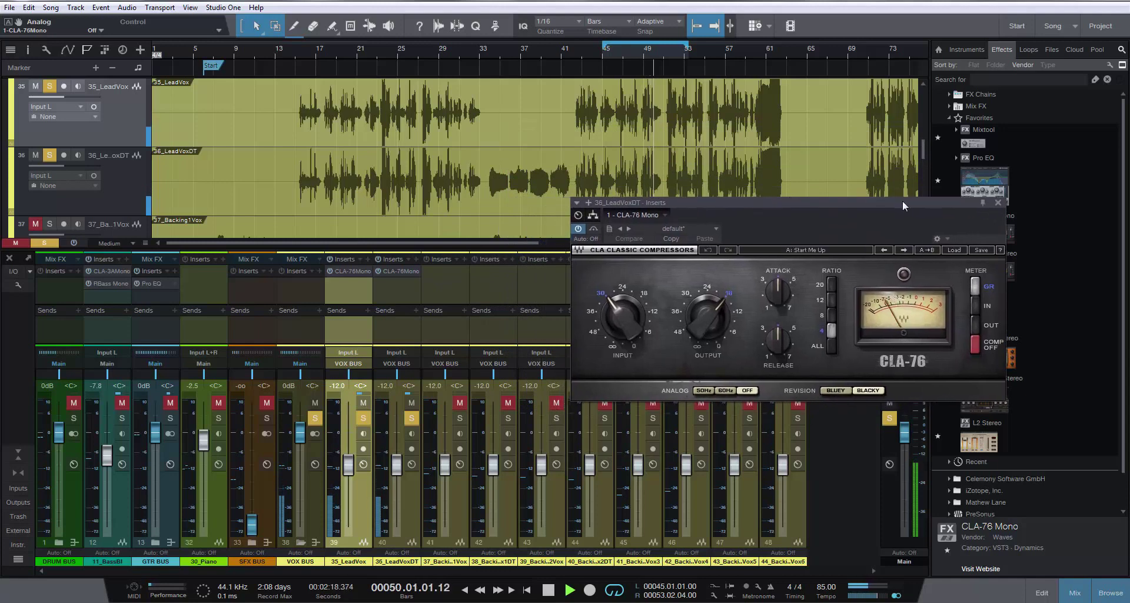
click(998, 203)
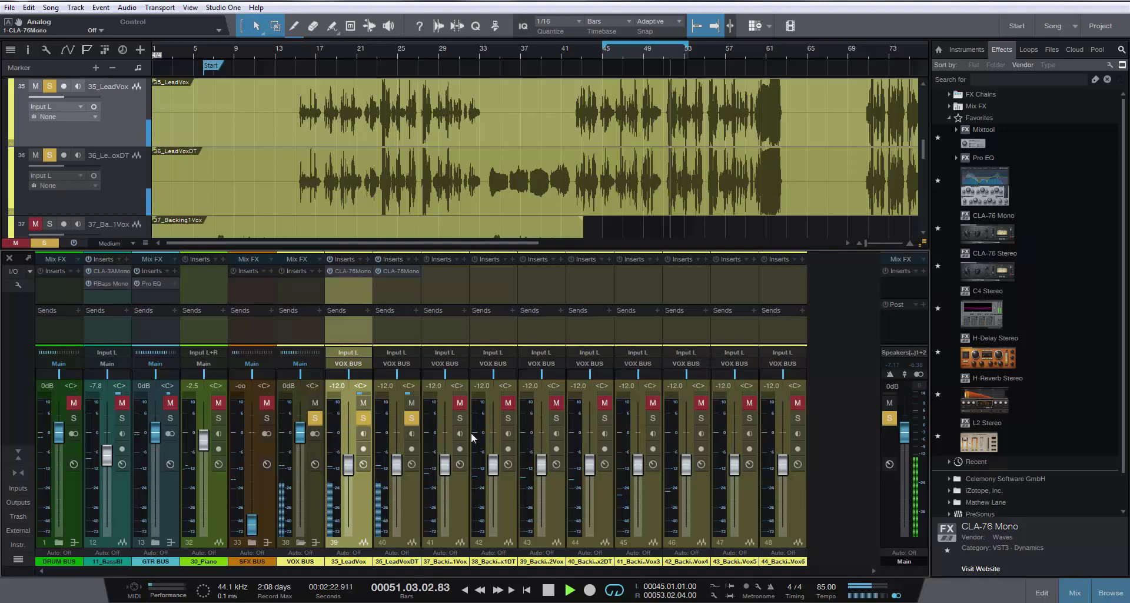
Add 37_Backing1Vox to the soloed tracks and play it from about bar 7
click(459, 496)
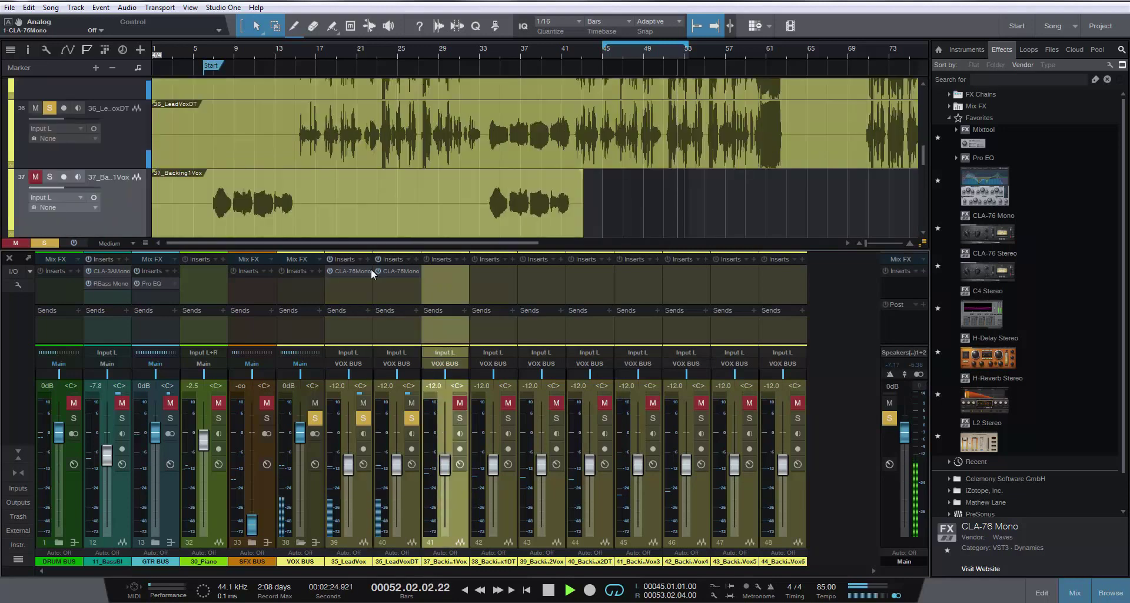
click(214, 54)
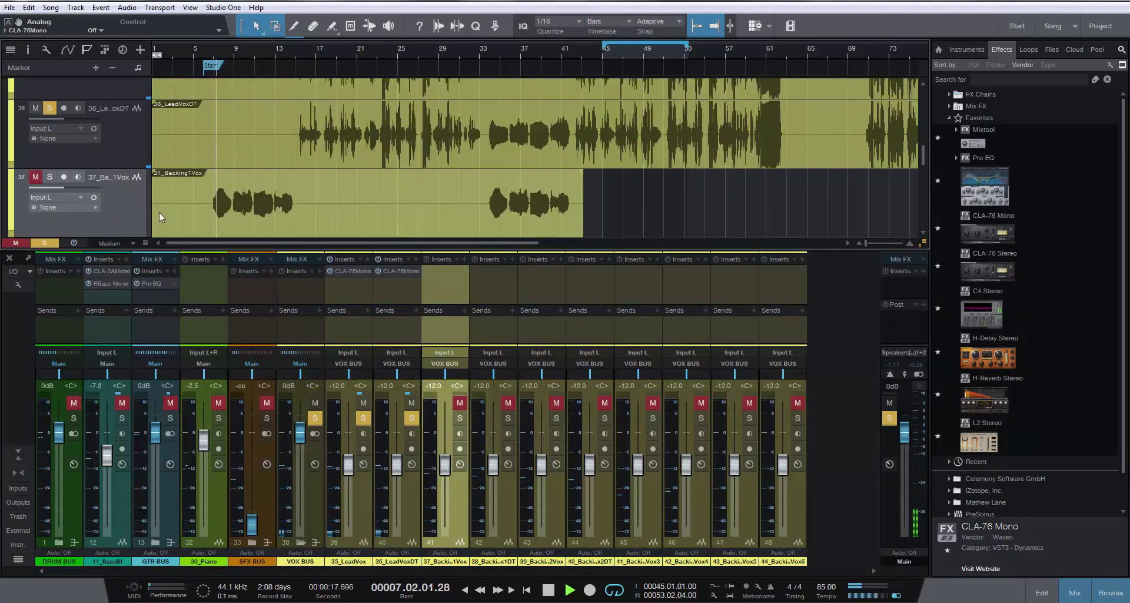
click(50, 177)
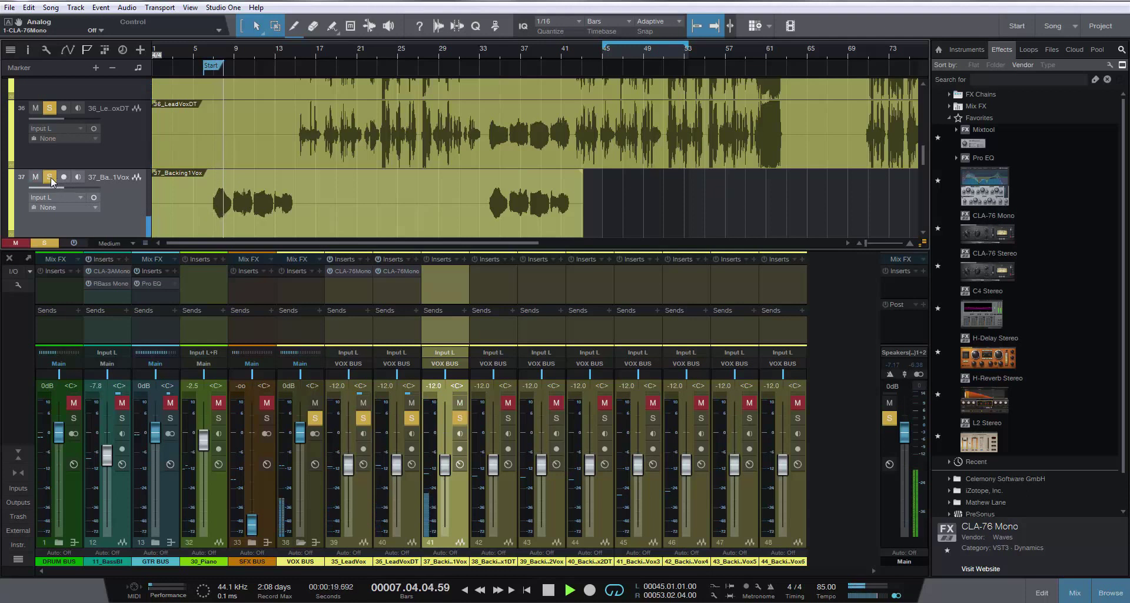
Copy the CLA-76 Mono from 36_LeadVoxDT to 37_Backing1Vox, set its input and output to -24, and audition from about bar 34
drag(399, 272, 446, 272)
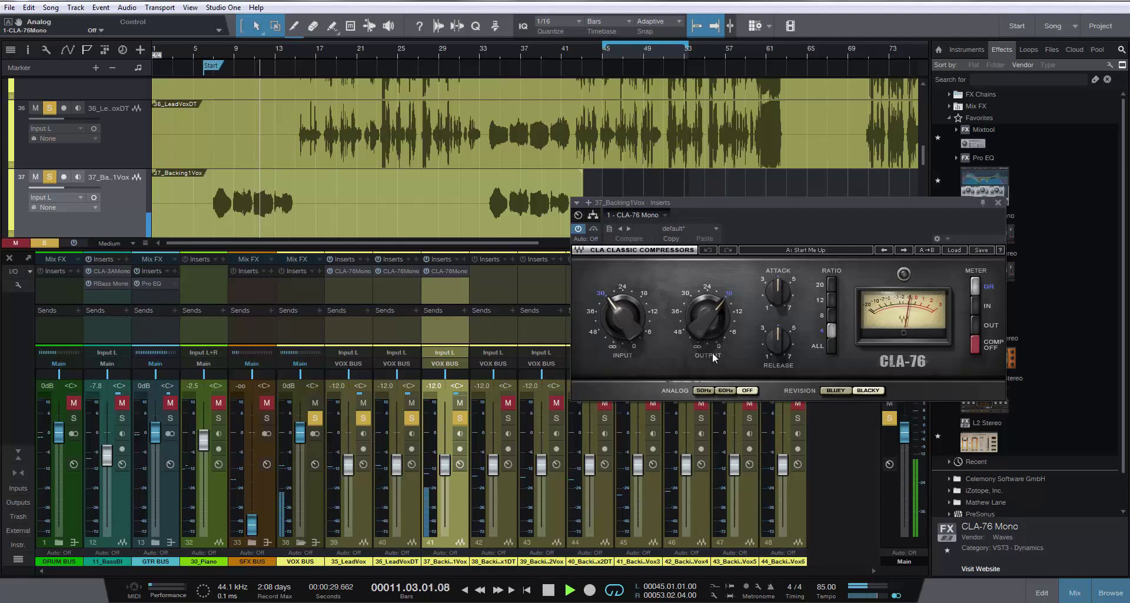
click(622, 287)
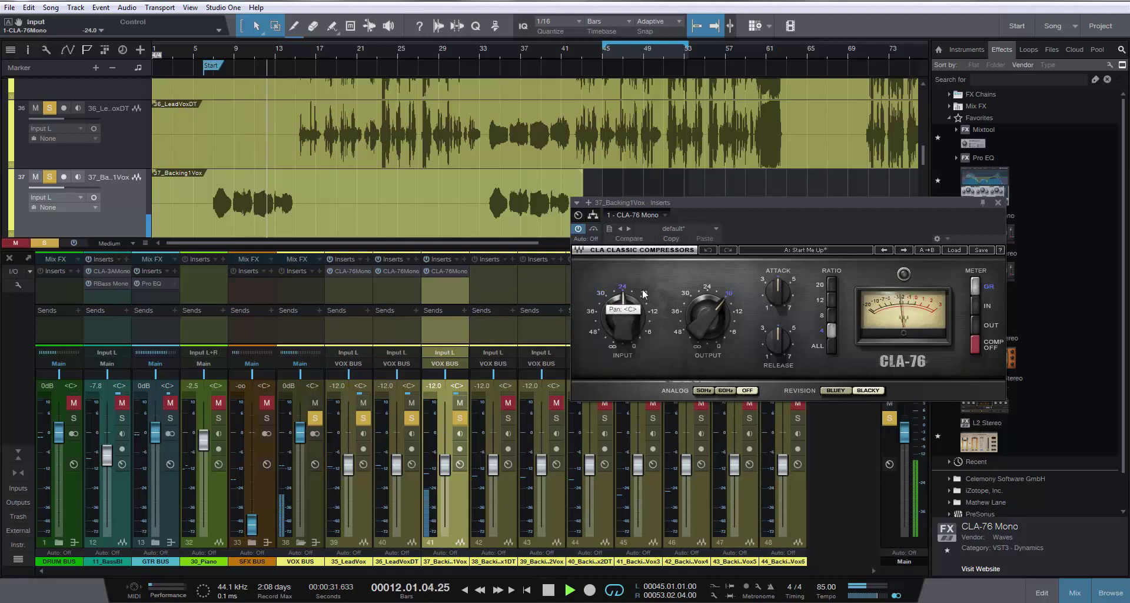
click(707, 288)
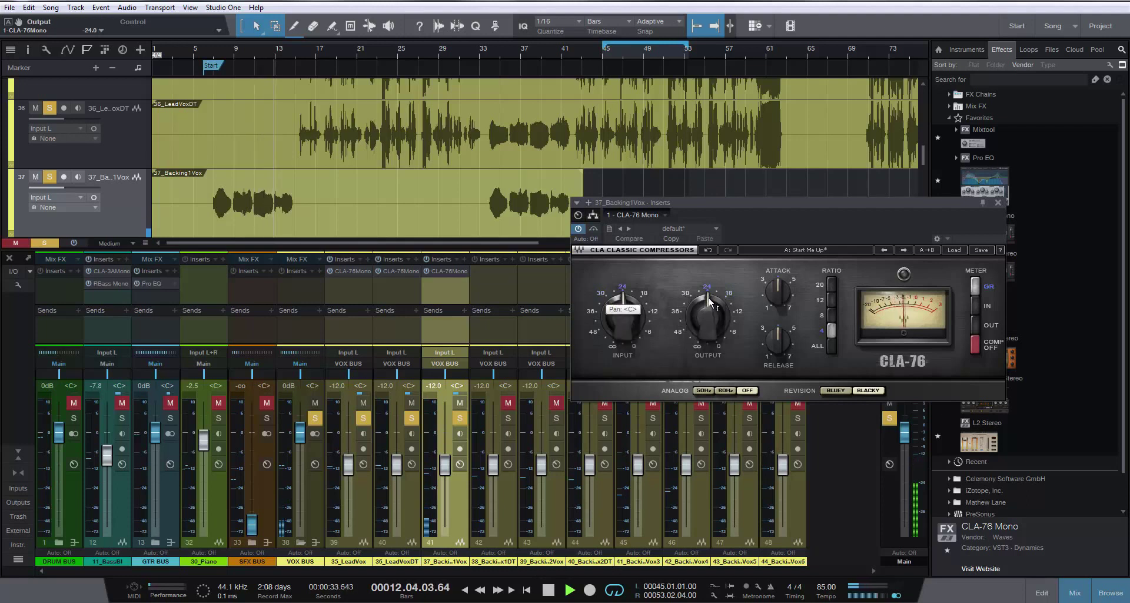
click(998, 202)
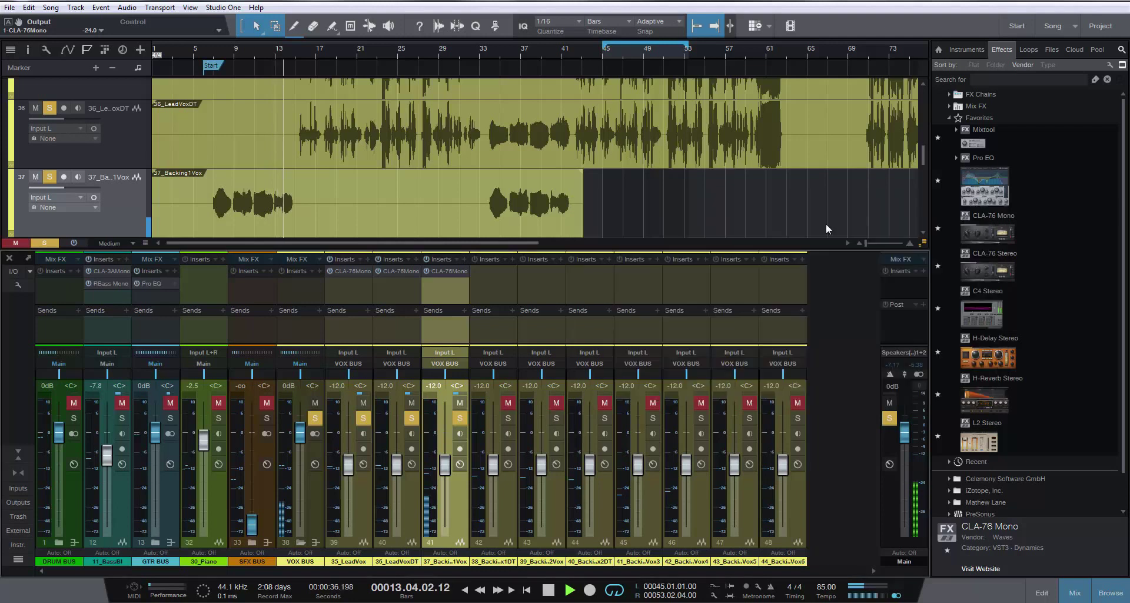
click(495, 51)
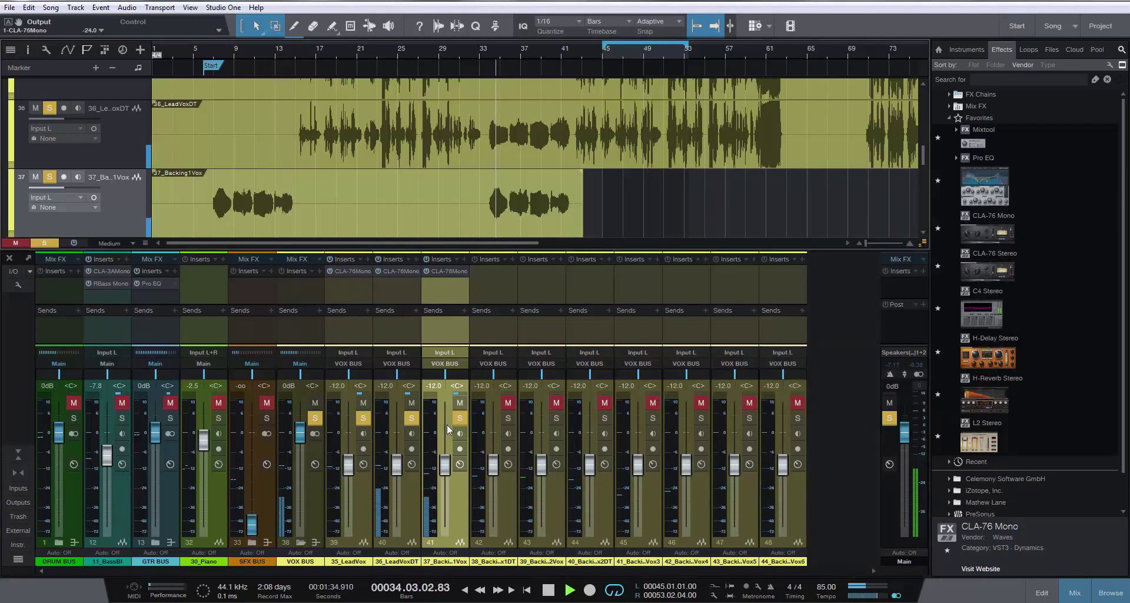
Copy the CLA-76 Mono from 37_Backing1Vox to 38_BackingVox1DT and add 38_BackingVox1DT to the soloed tracks
click(510, 492)
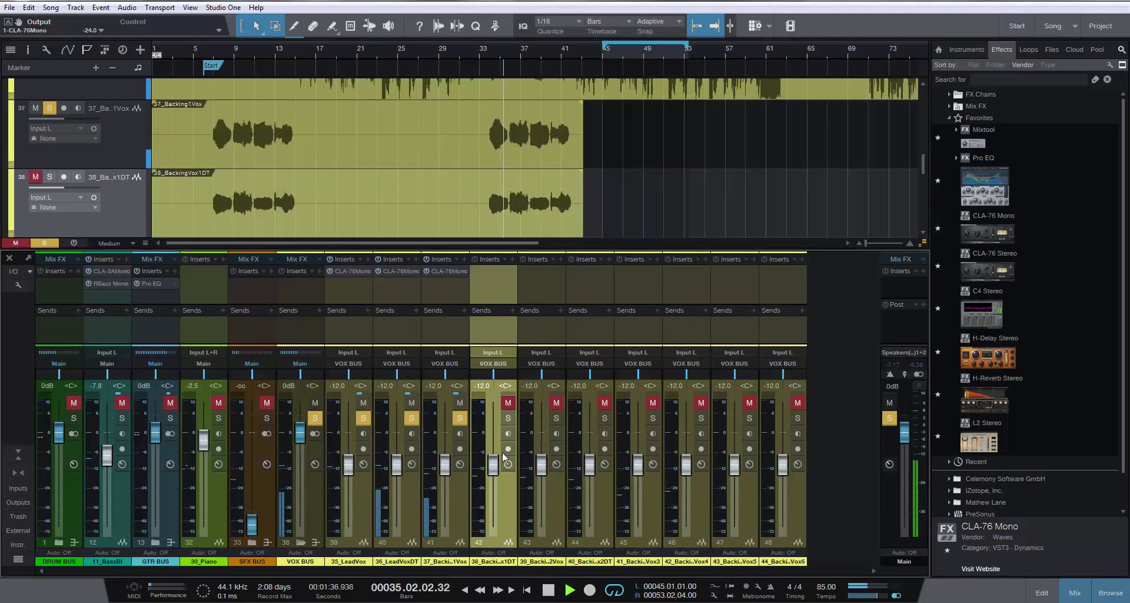
drag(429, 272, 486, 273)
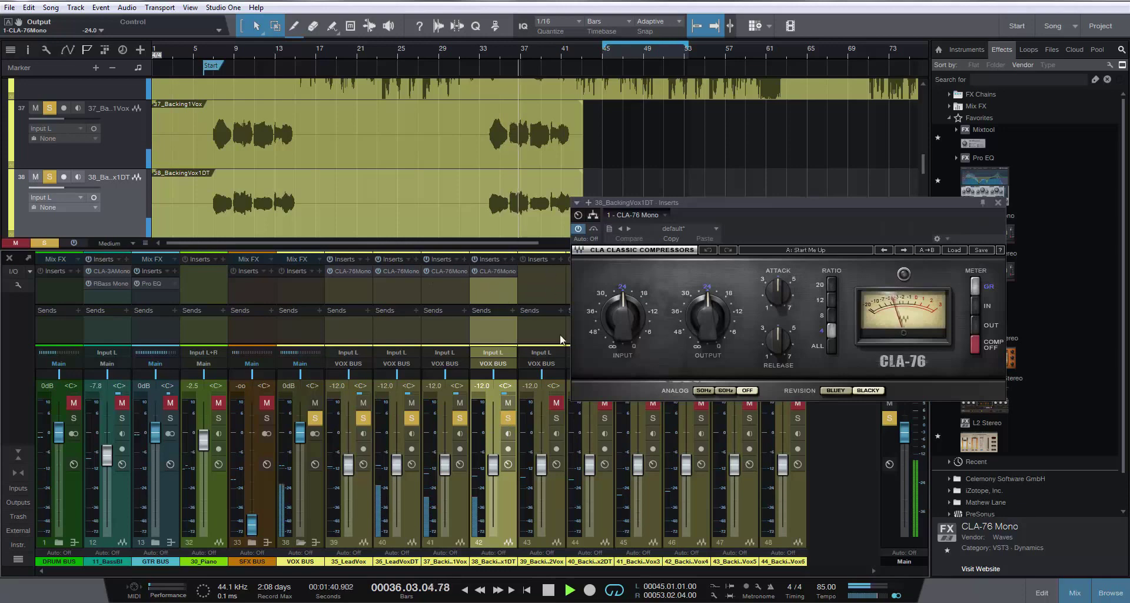
click(998, 202)
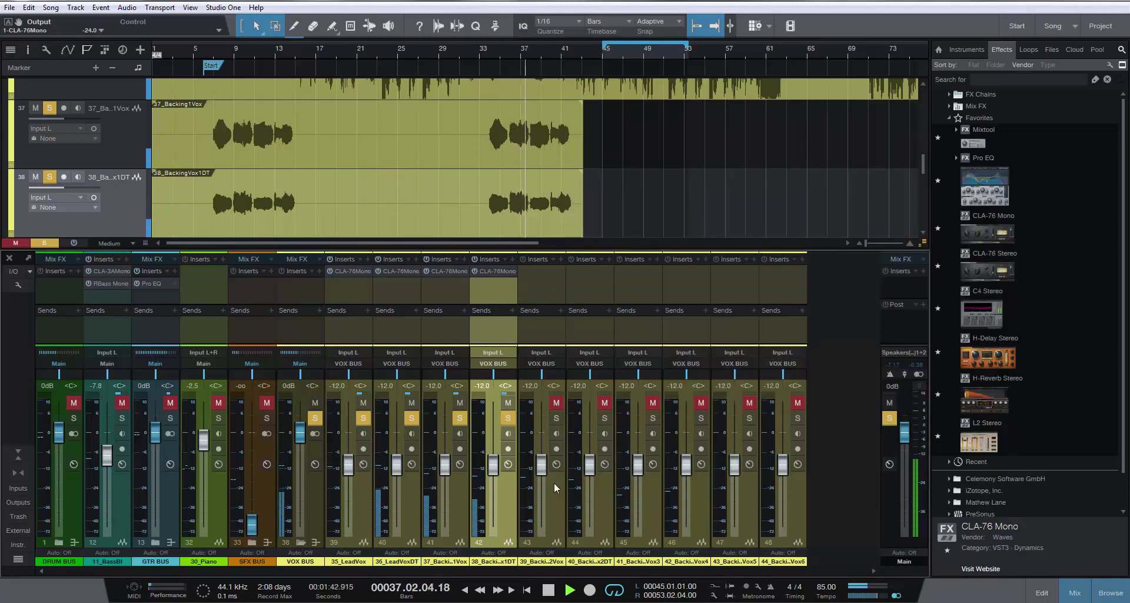
Copy the CLA-76 Mono from 38_BackingVox1DT to 39_Backing2Vox and close its plug-in window
scroll(576, 177, down, 3)
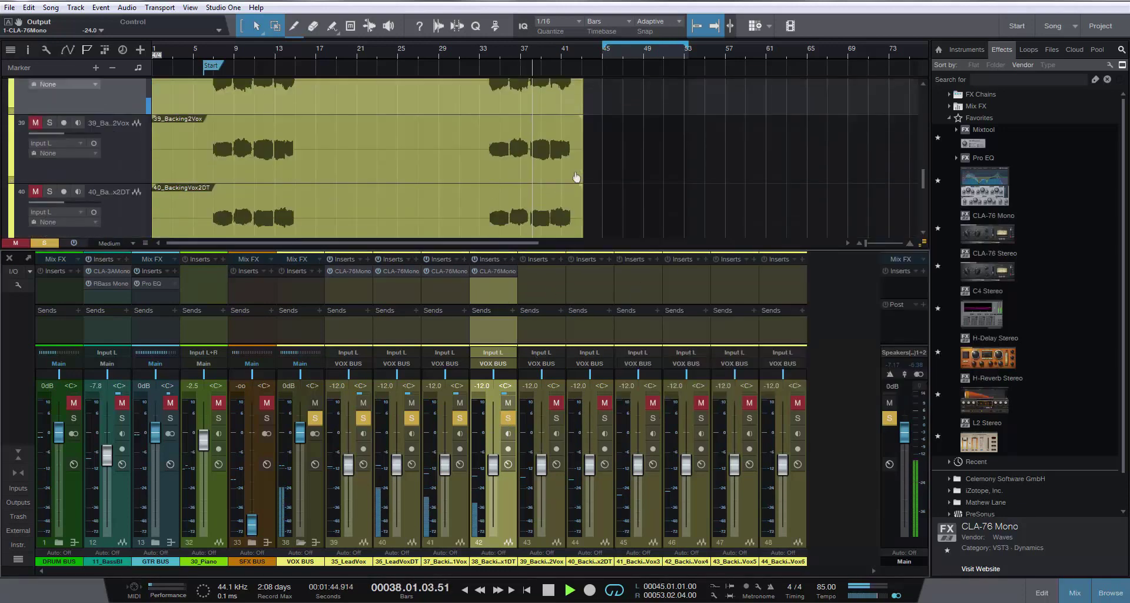
scroll(577, 177, down, 2)
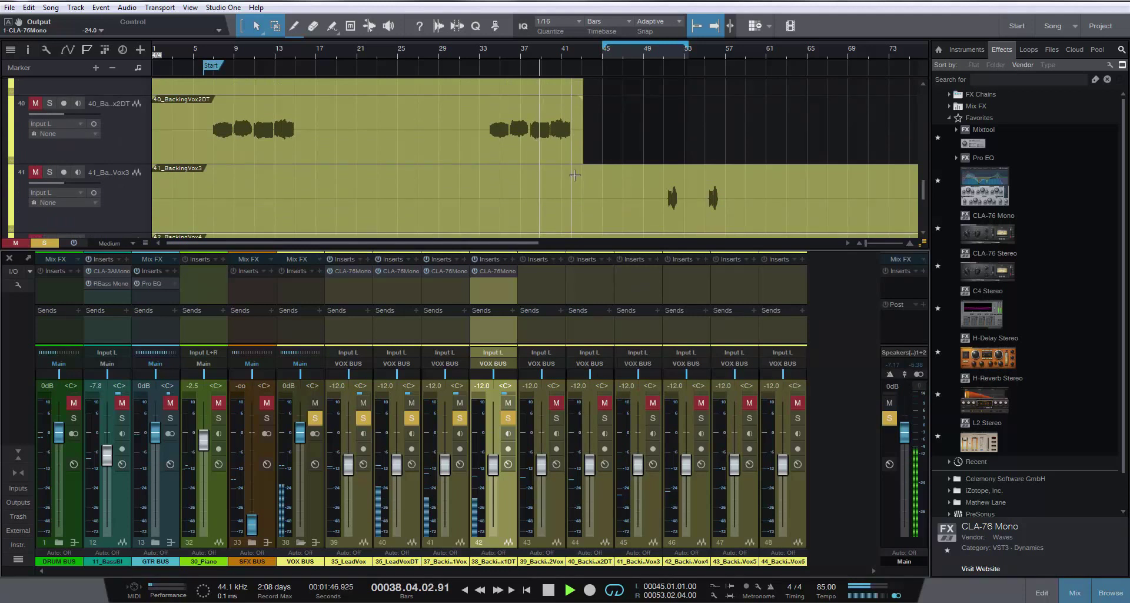
drag(492, 272, 536, 271)
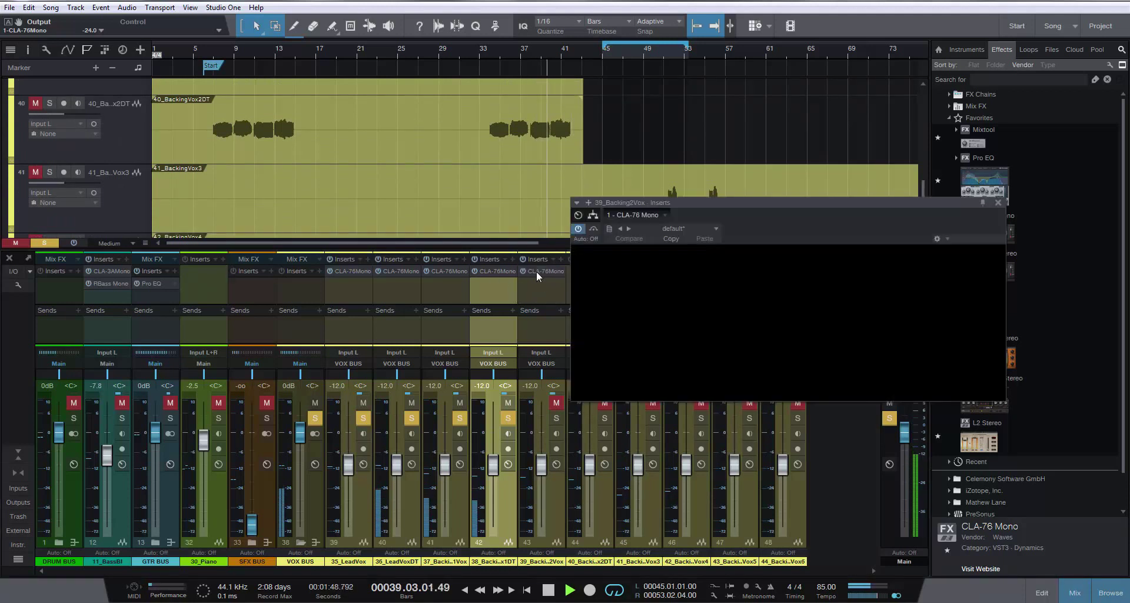
click(563, 272)
click(553, 271)
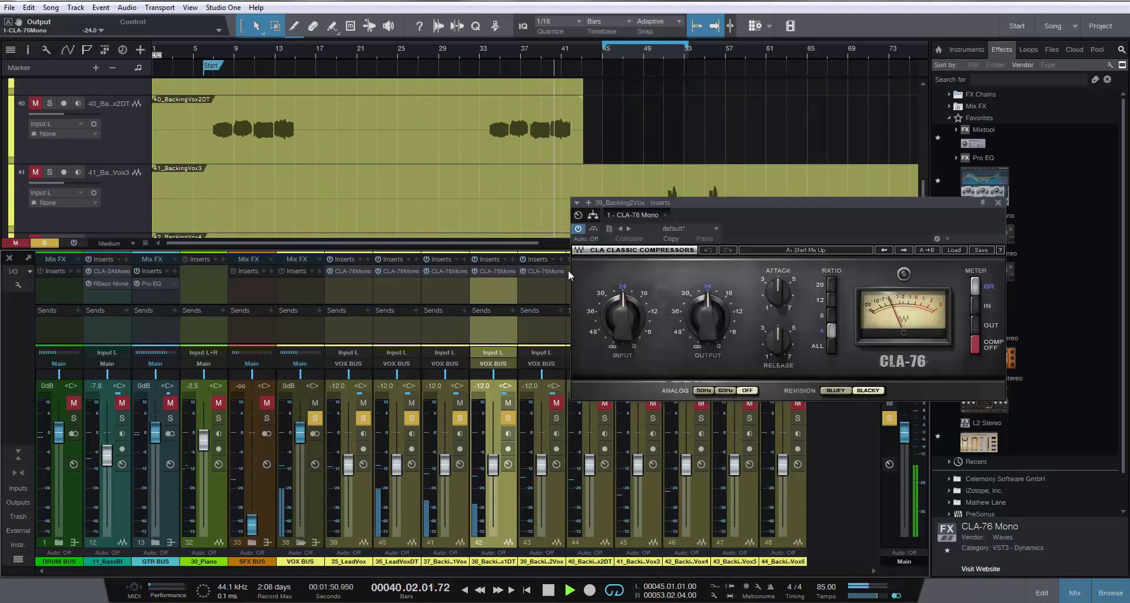
click(998, 202)
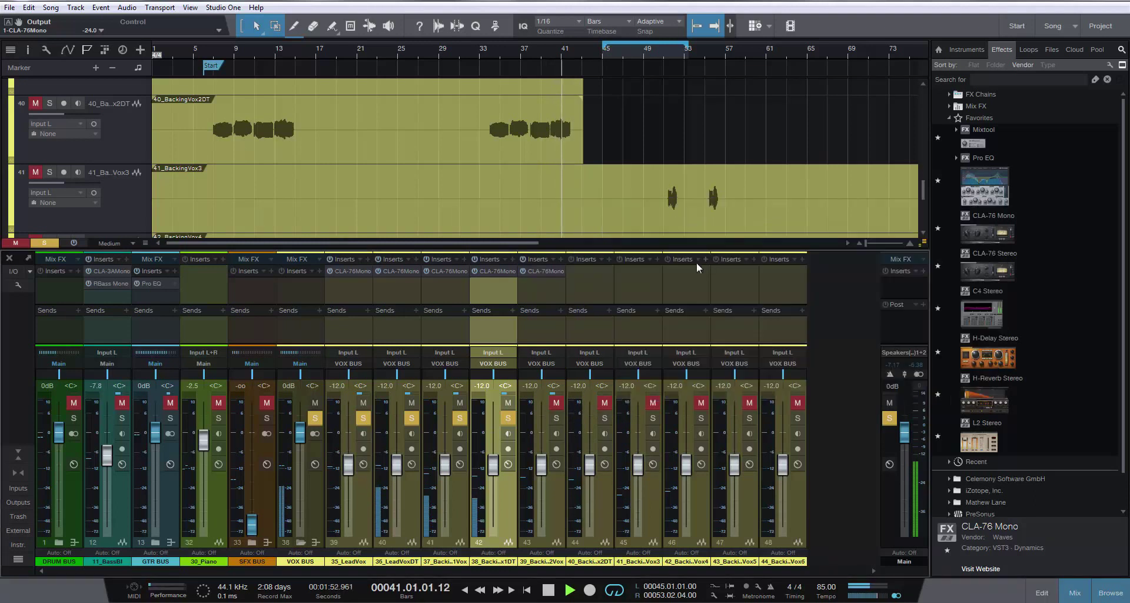
Copy the CLA-76 Mono from 39_Backing2Vox to 40_BackingVox2DT, then solo 40_BackingVox2DT with the others and audition from bar 35
drag(551, 270, 584, 276)
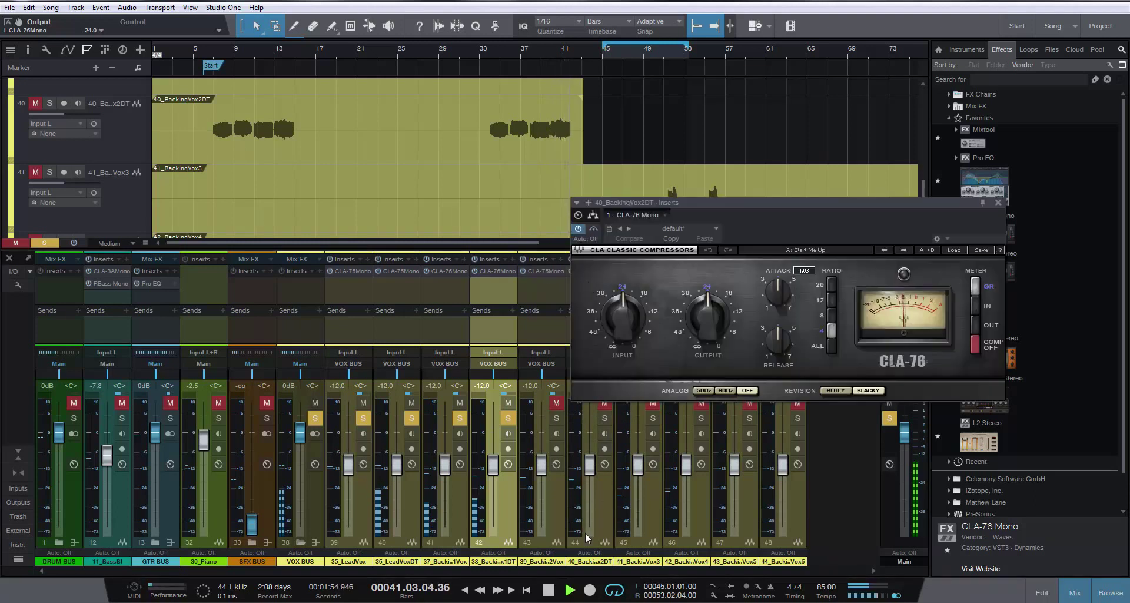
click(604, 418)
click(605, 402)
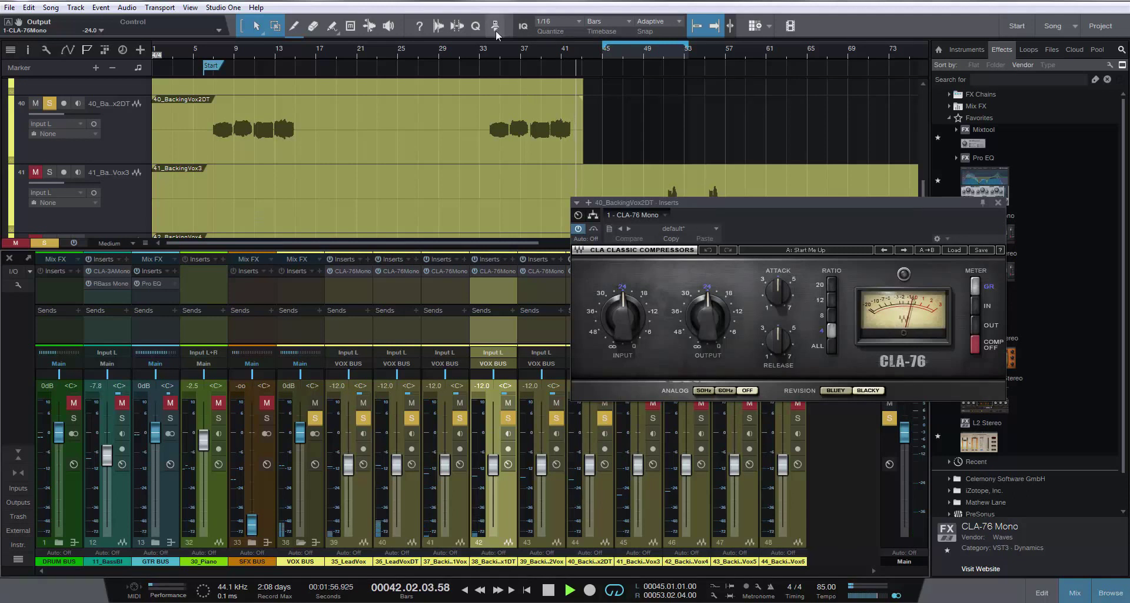
click(504, 59)
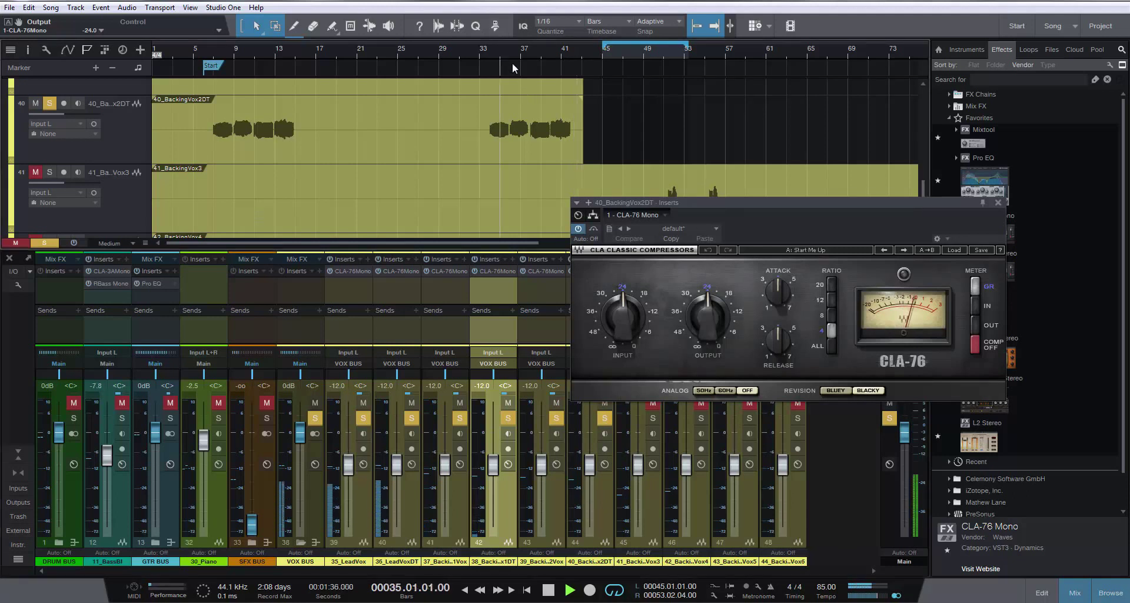
click(998, 202)
Solo 41_BackingVox3 on its own within the vocals and play it from about bar 51
click(80, 209)
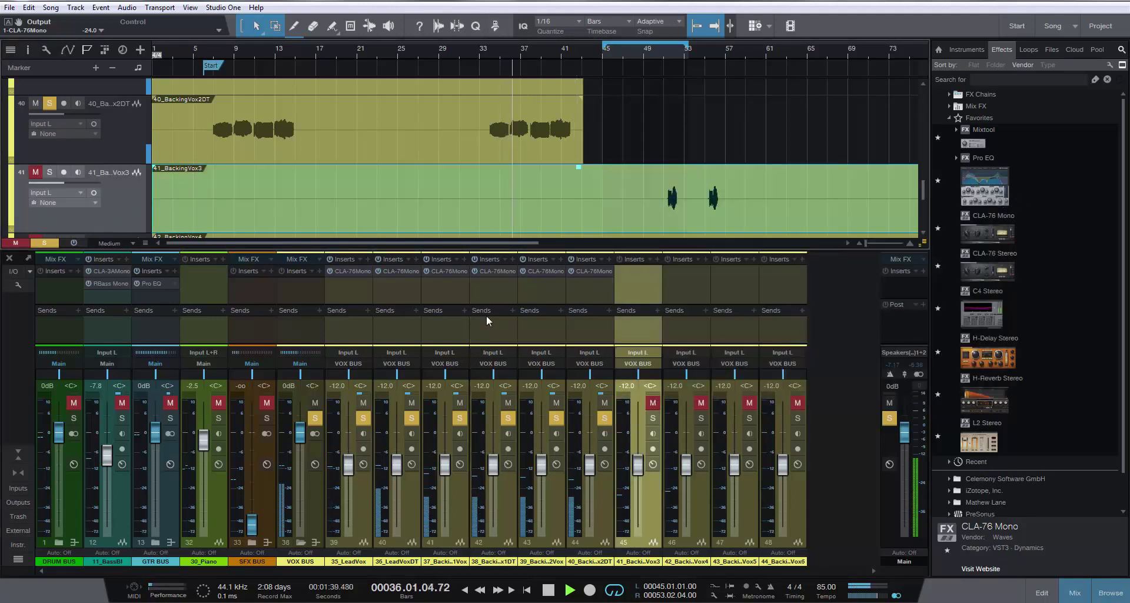
scroll(658, 201, down, 2)
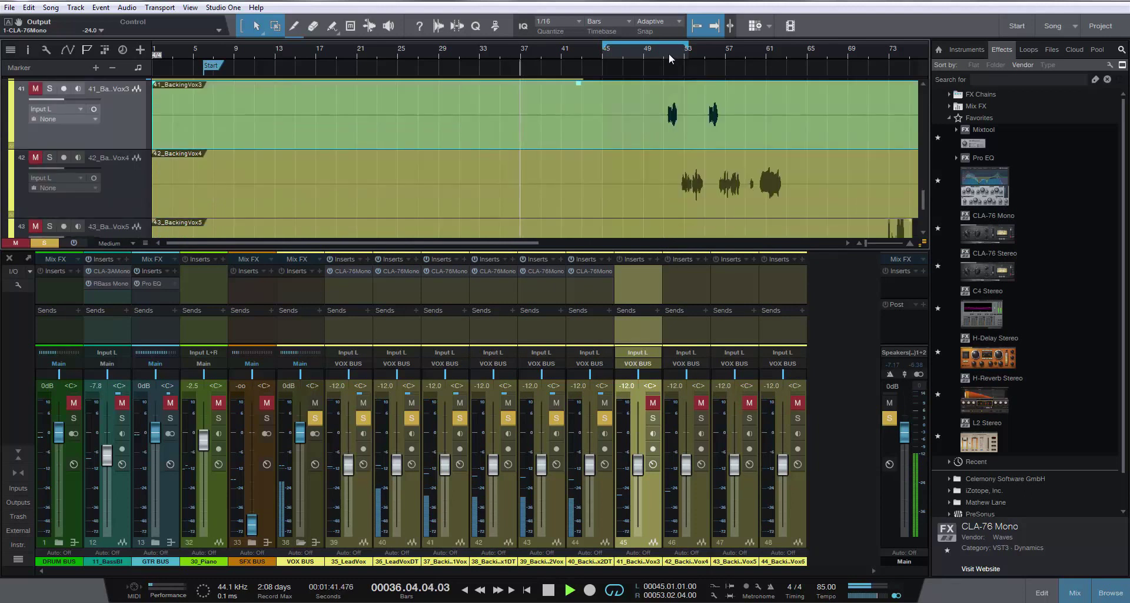
click(665, 52)
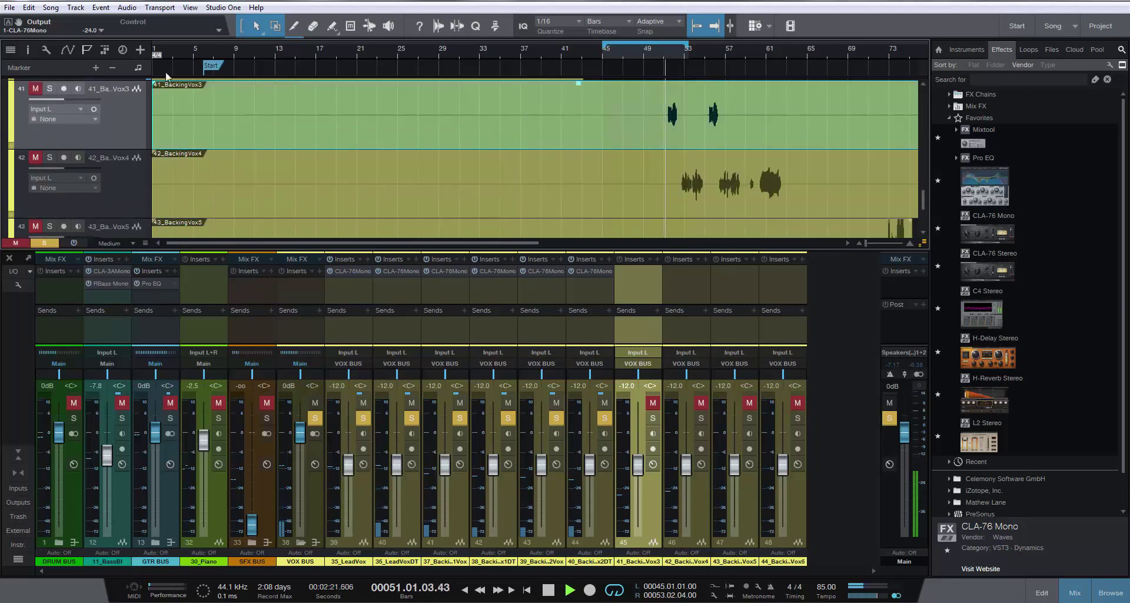
click(50, 89)
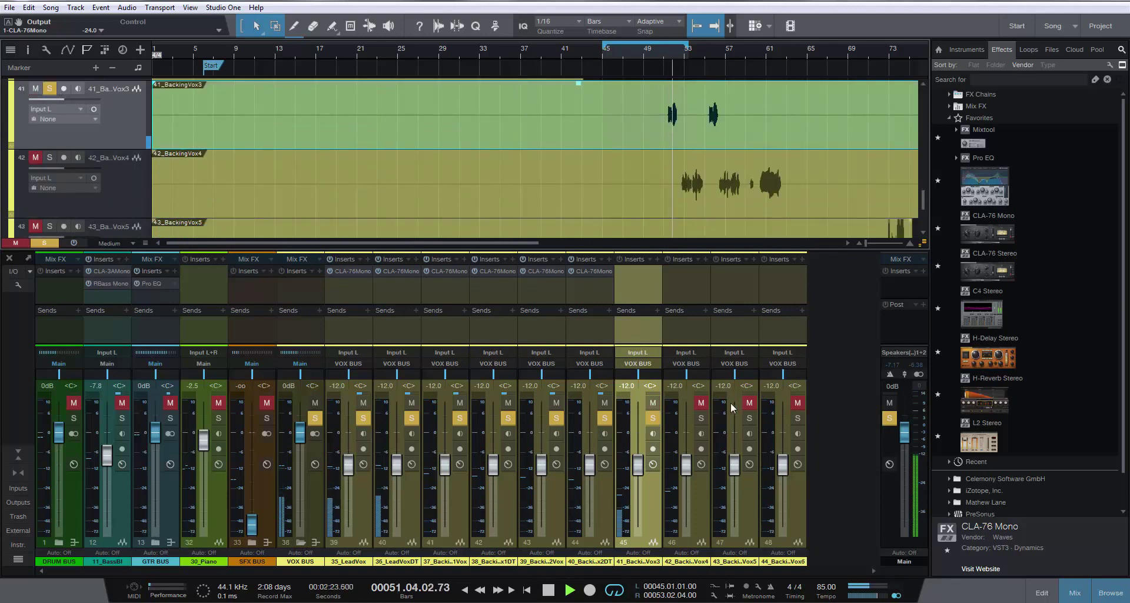
alt+click(655, 417)
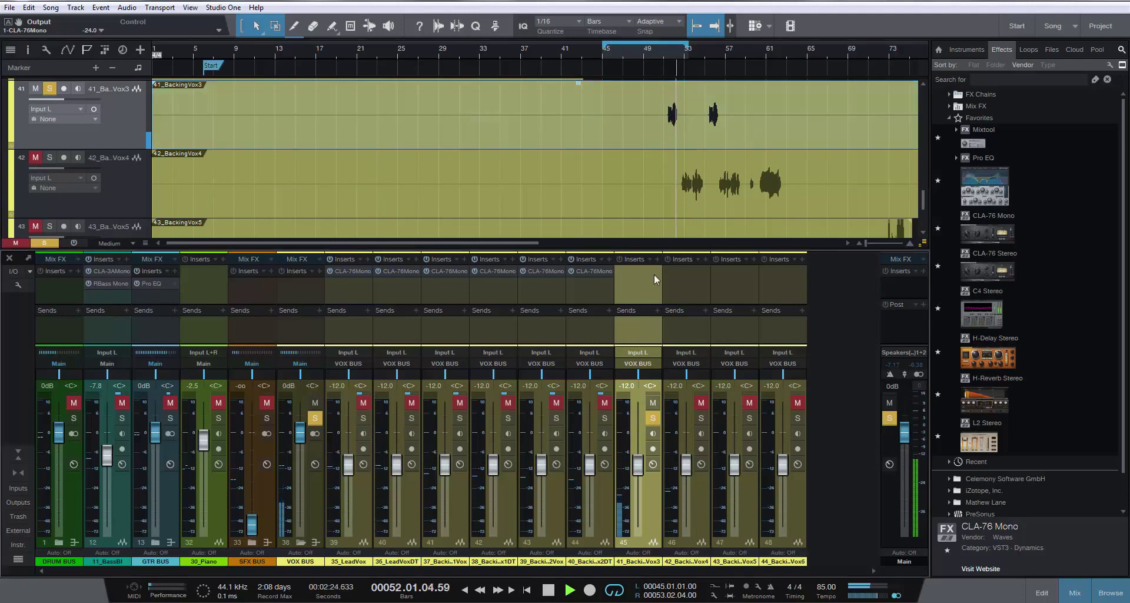
Set the loop range to bars 51 to 57 around the 41_BackingVox3 phrases
click(667, 51)
drag(689, 46, 724, 46)
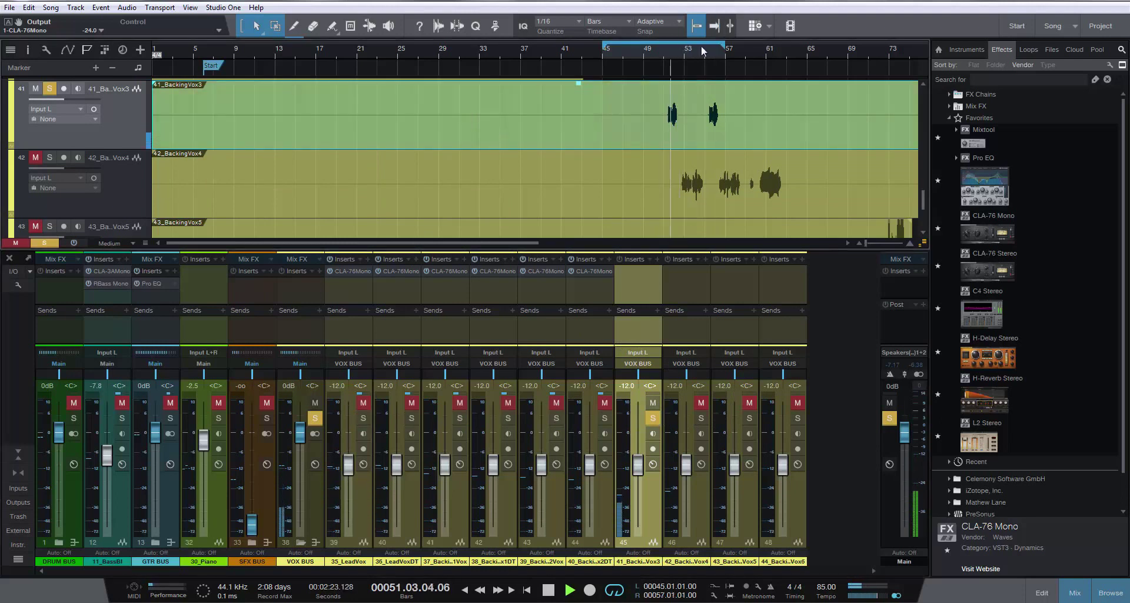
drag(604, 47, 664, 54)
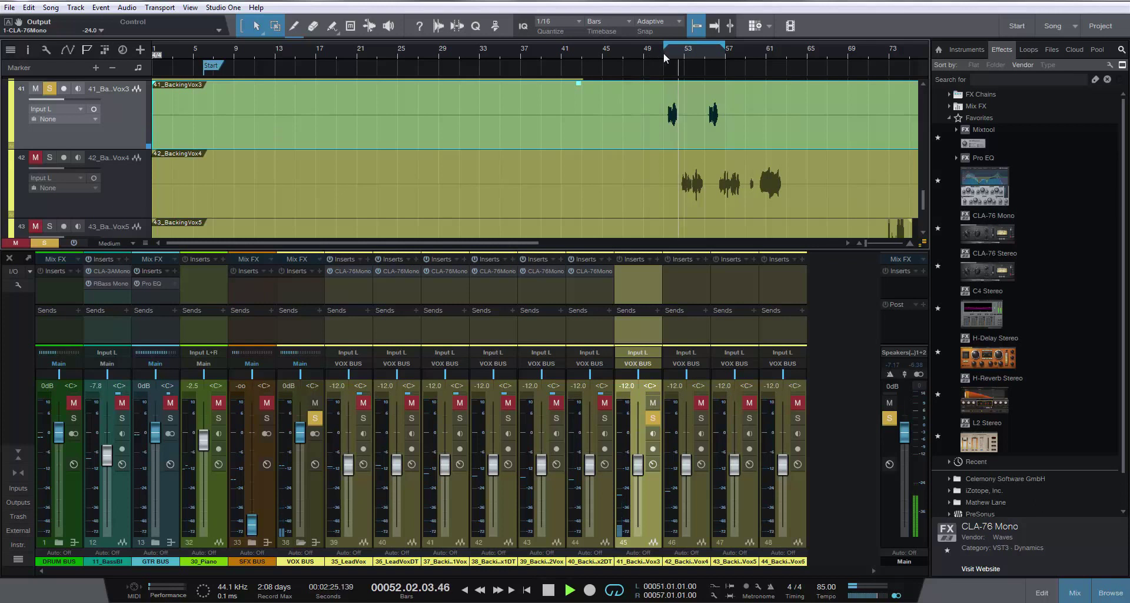
Raise the 41_BackingVox3 fader to -6.6 dB and copy the CLA-76 Mono onto it from 40_BackingVox2DT
drag(638, 466, 640, 454)
drag(589, 271, 640, 274)
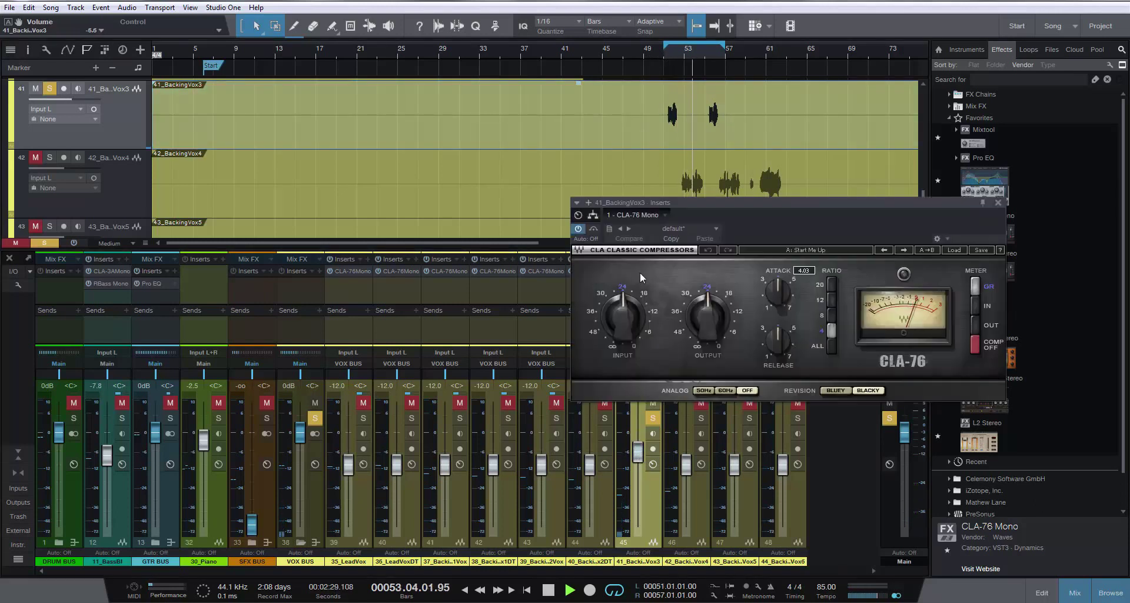
Shorten the loop to bars 51 to 53 and audition the compressed 41_BackingVox3 phrase
click(672, 54)
drag(725, 53, 683, 54)
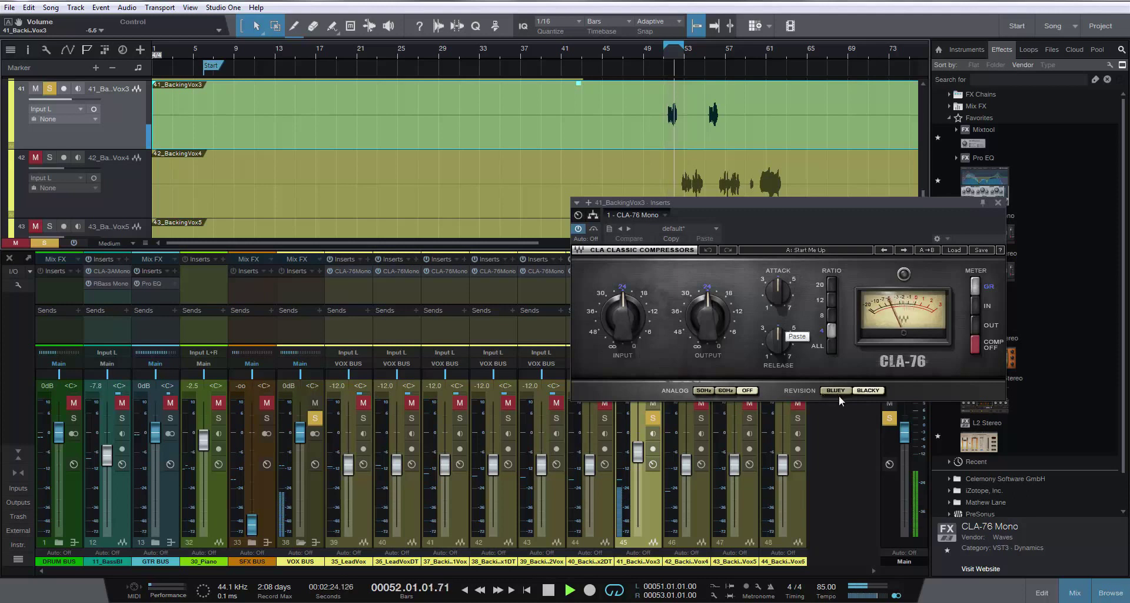
click(998, 202)
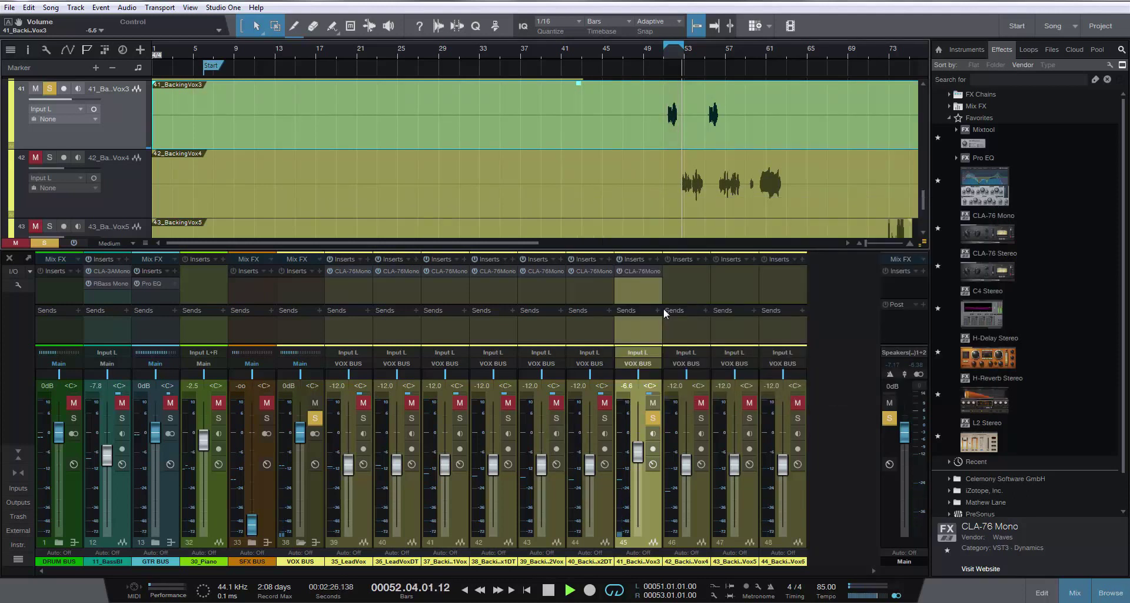
Copy the CLA-76 Mono from 41_BackingVox3 to 42_BackingVox4 and solo that track alone, looping bars 53 to 55
click(638, 273)
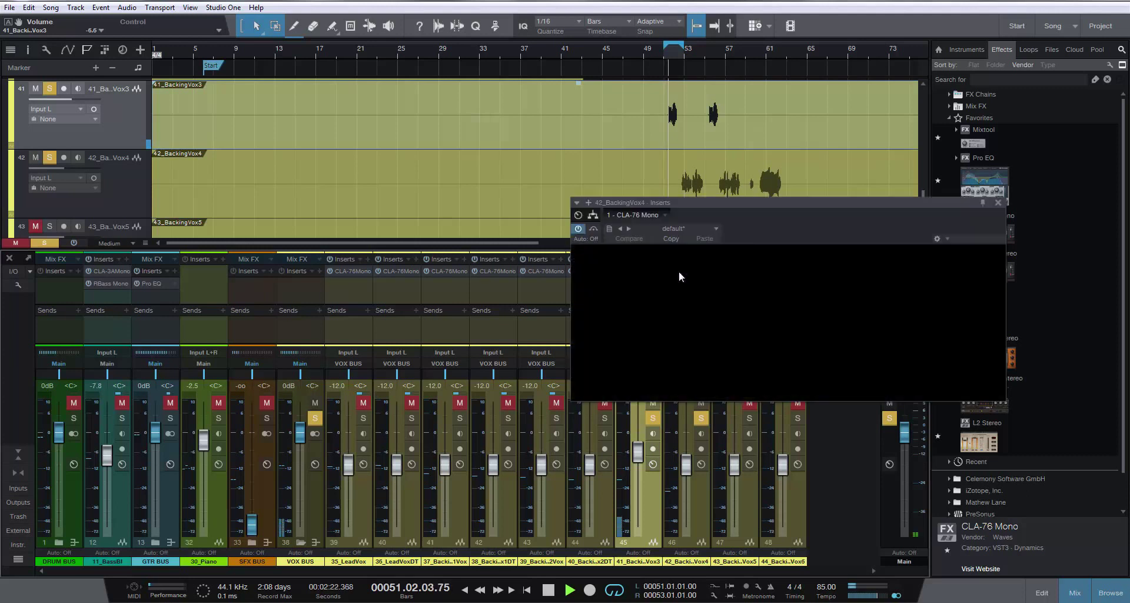
click(653, 418)
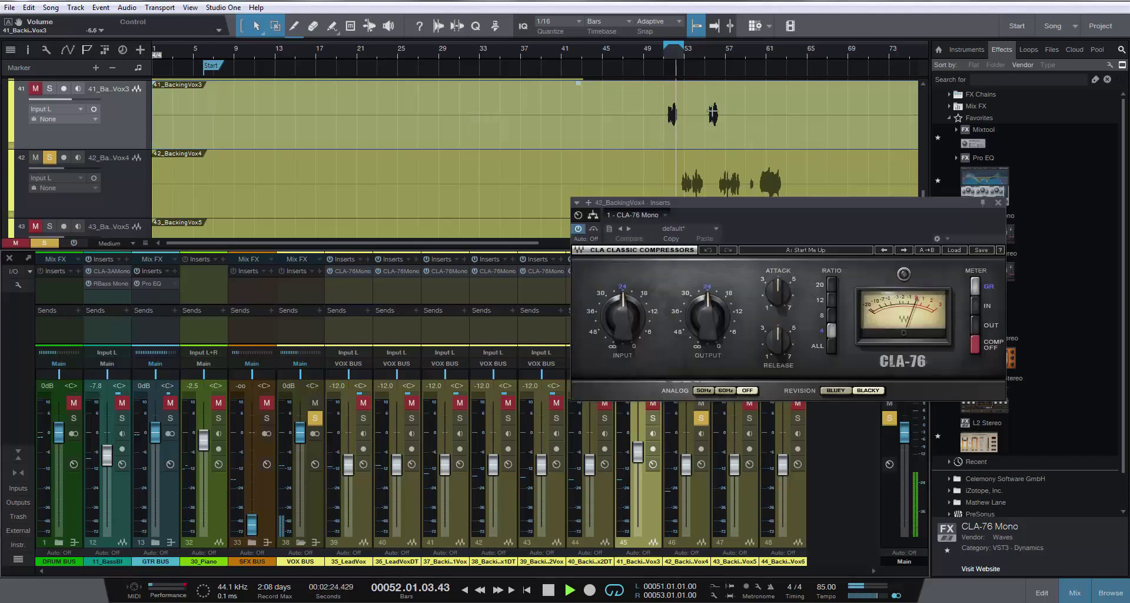
mouse_move(686, 52)
mouse_down()
mouse_move(714, 47)
mouse_move(680, 51)
mouse_move(707, 53)
mouse_up()
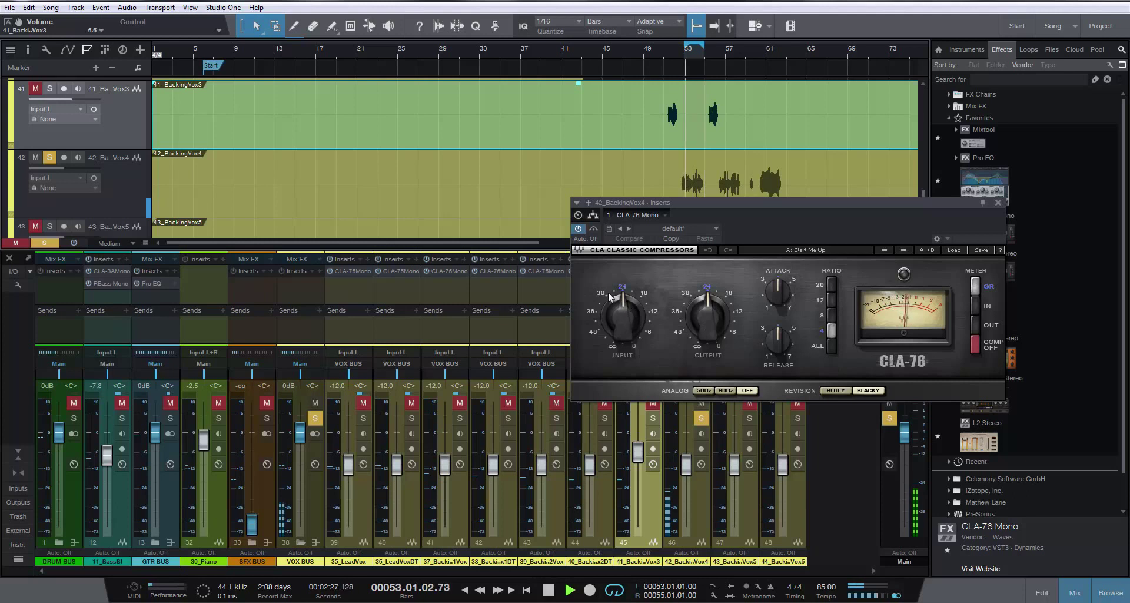
Lower the CLA-76 Mono input slightly on 42_BackingVox4 and set its output to -21
drag(609, 291, 613, 290)
drag(716, 288, 716, 295)
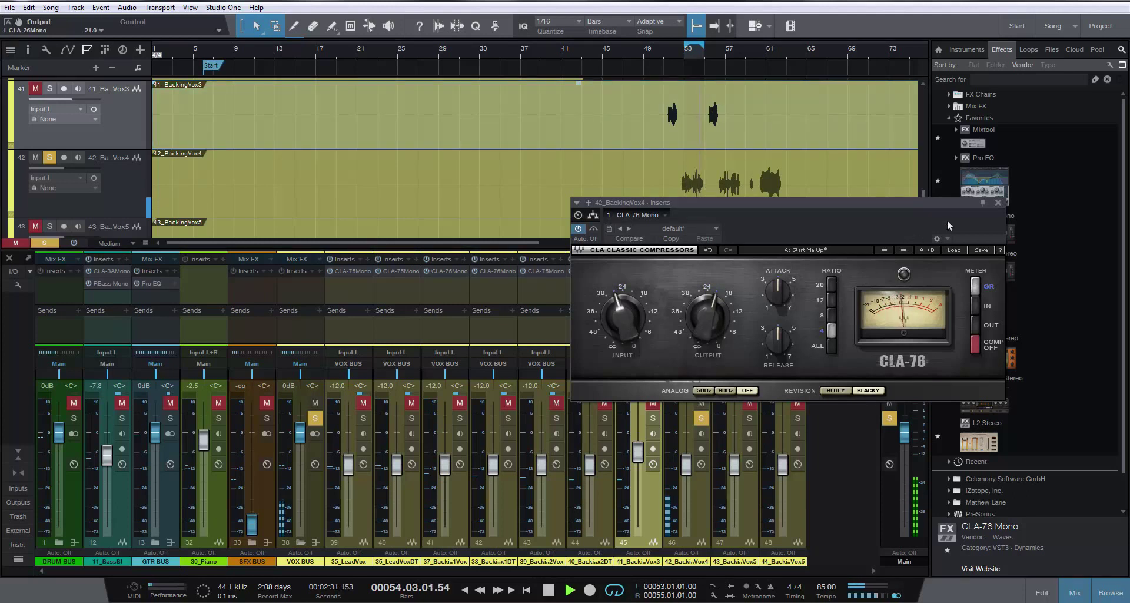
click(998, 203)
Play from bar 73 and move the solo from 42_BackingVox4 to 43_BackingVox5
scroll(793, 184, down, 1)
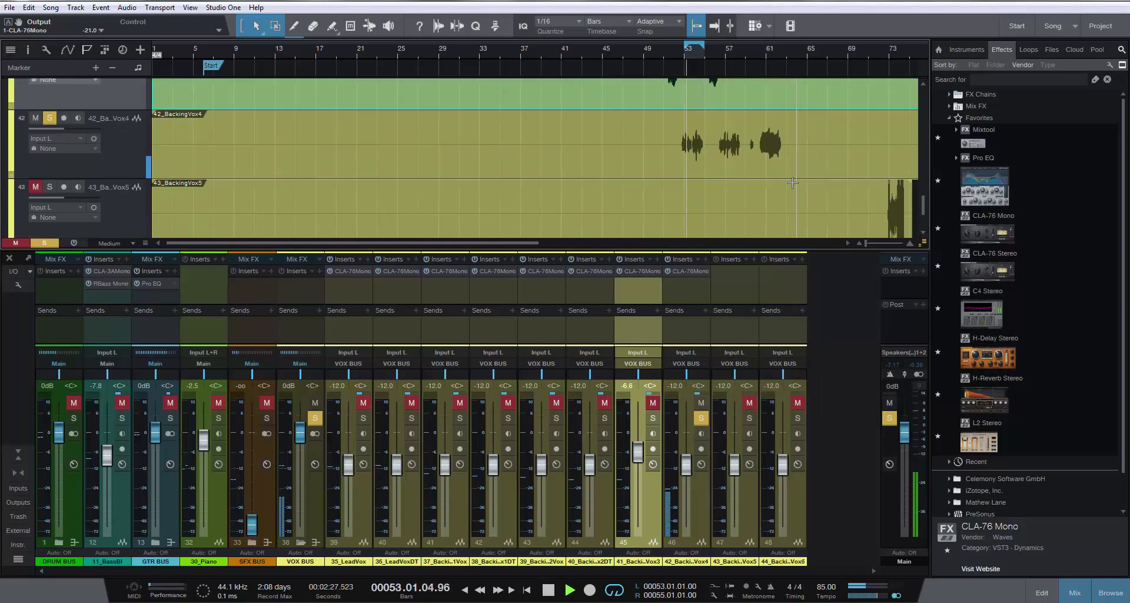
scroll(793, 183, down, 1)
click(888, 51)
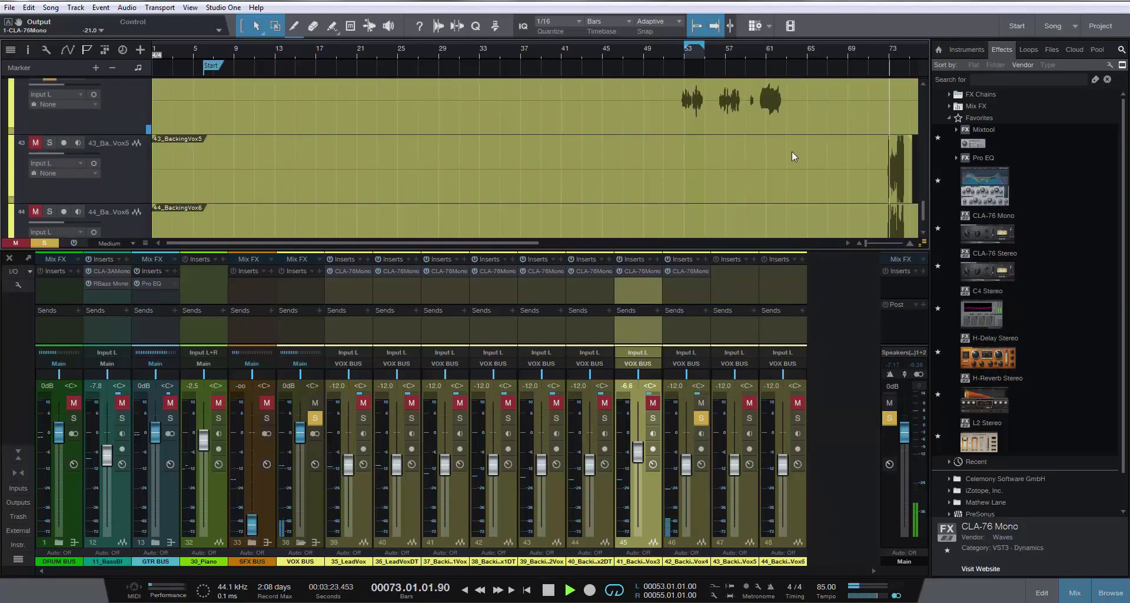
click(750, 417)
click(701, 418)
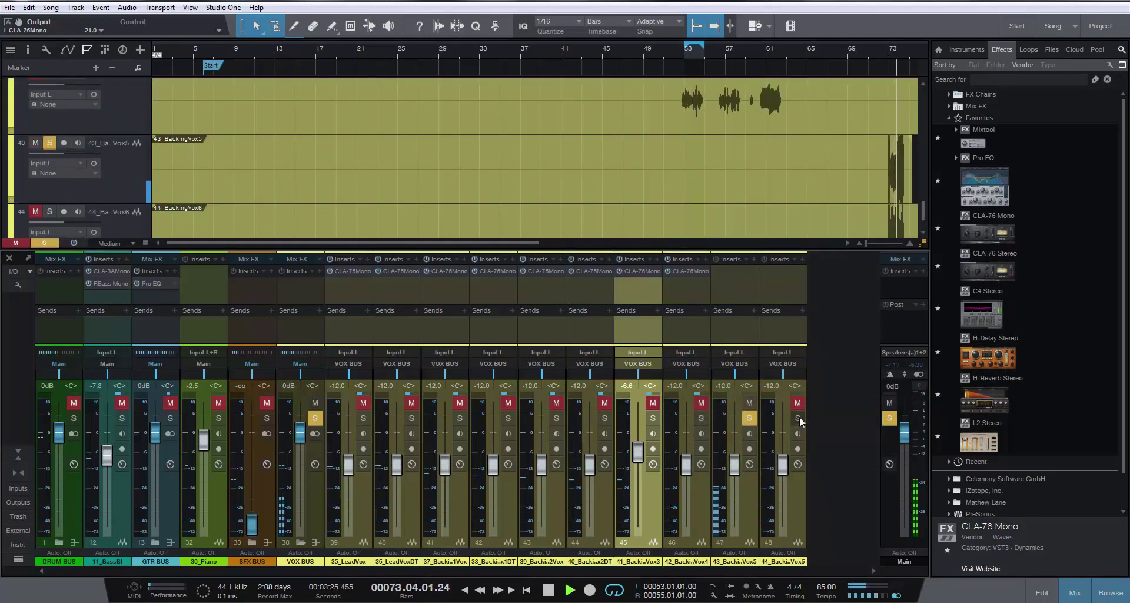
Add 44_BackingVox6 to the soloed tracks and loop bars 73 to 75
click(796, 494)
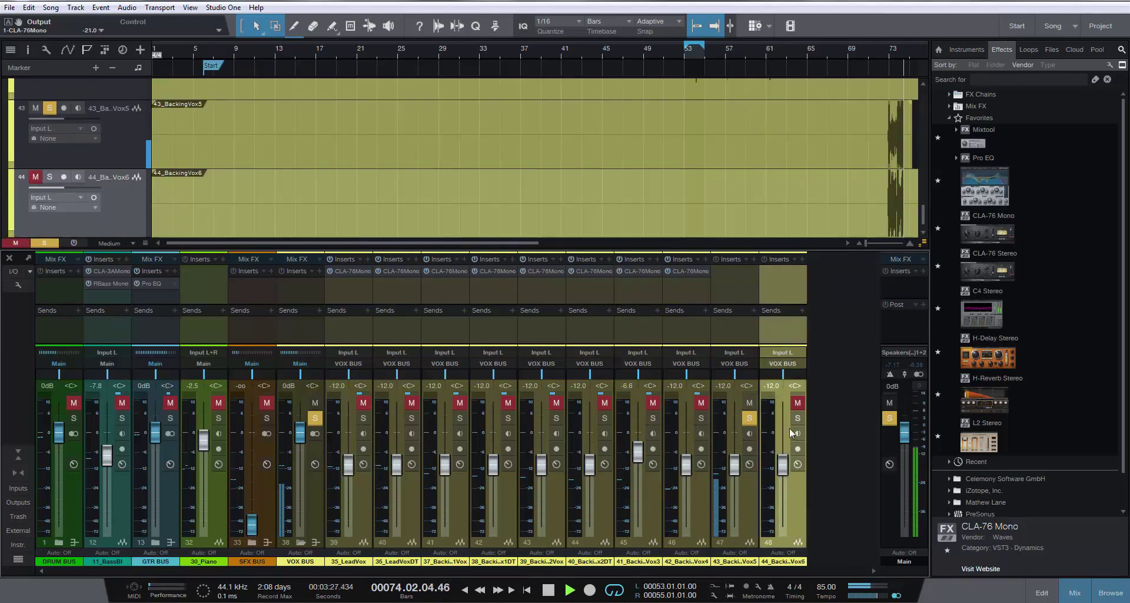
click(798, 403)
click(798, 418)
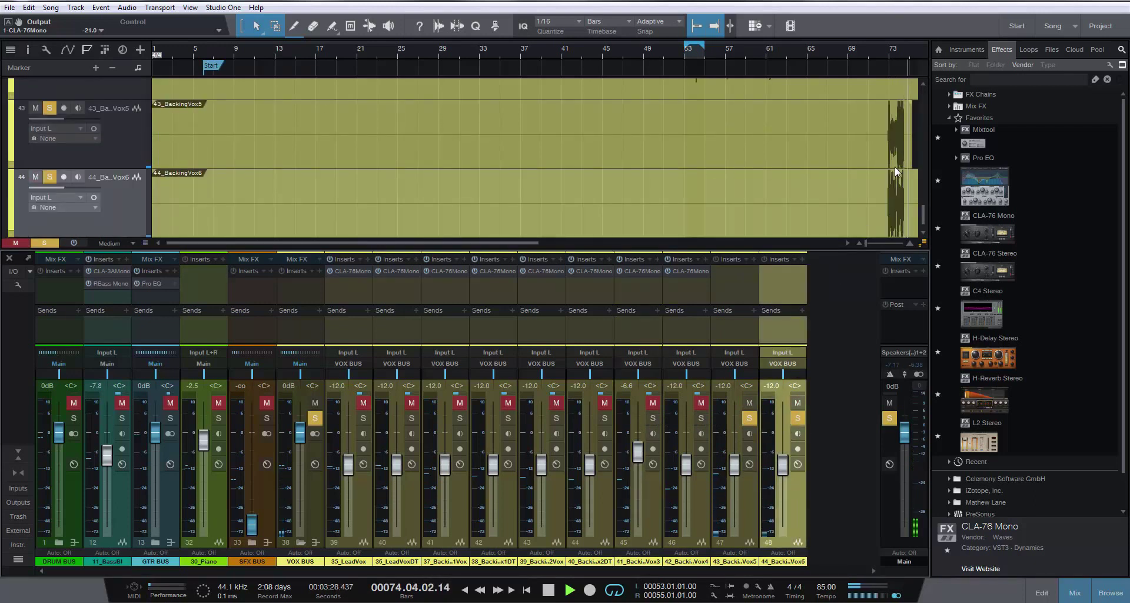
click(888, 52)
drag(890, 44, 909, 46)
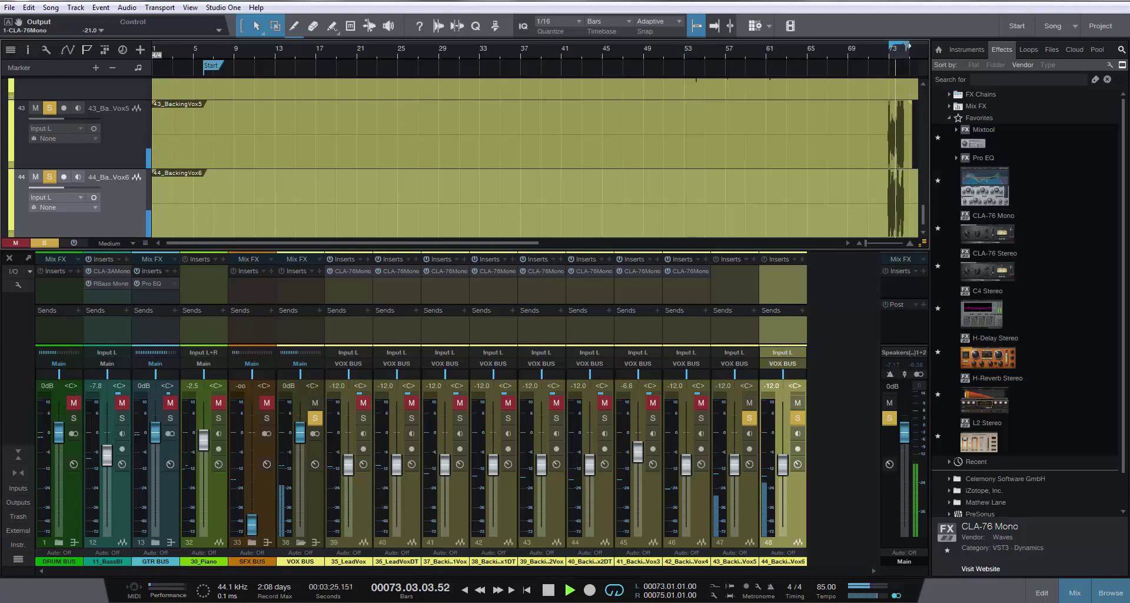
Unsolo 43_BackingVox5 and copy the CLA-76 Mono from 42_BackingVox4 to 44_BackingVox6 during playback
click(751, 418)
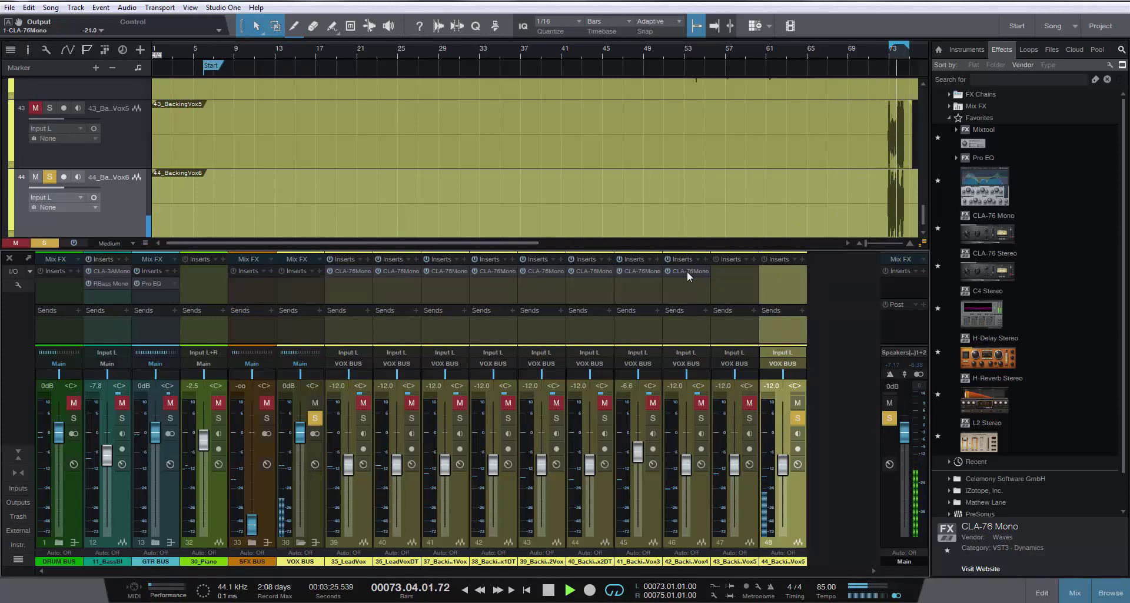
key(space)
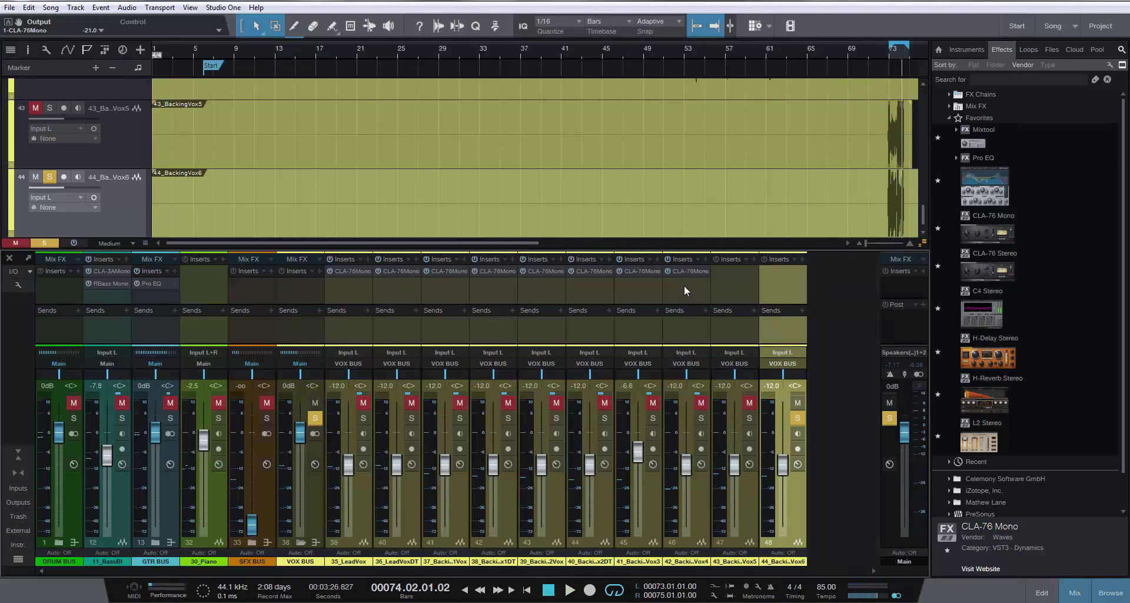
key(space)
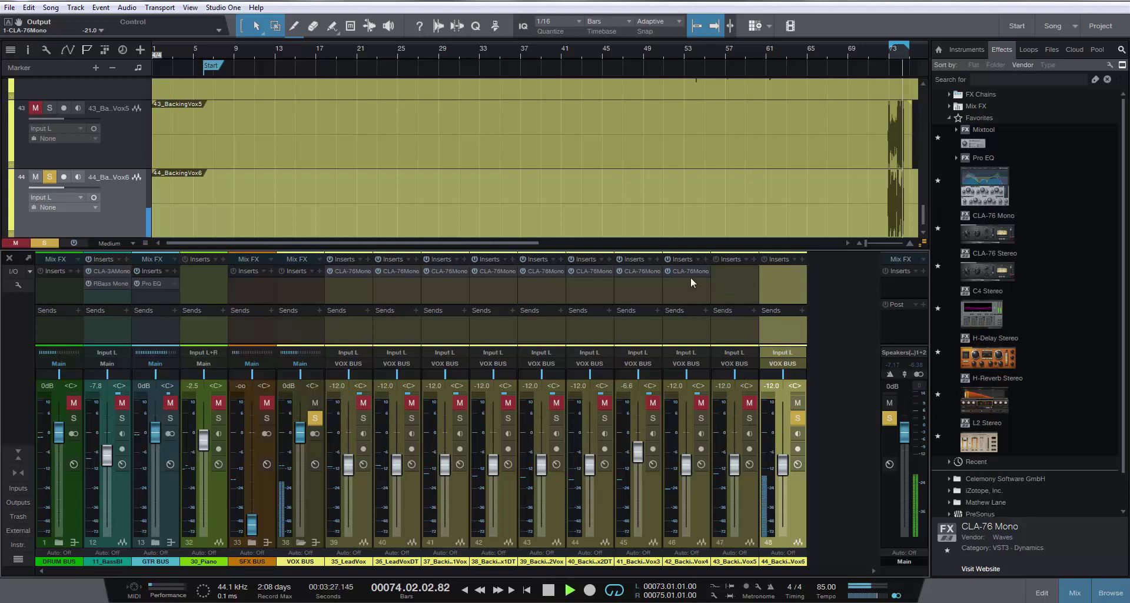
click(774, 277)
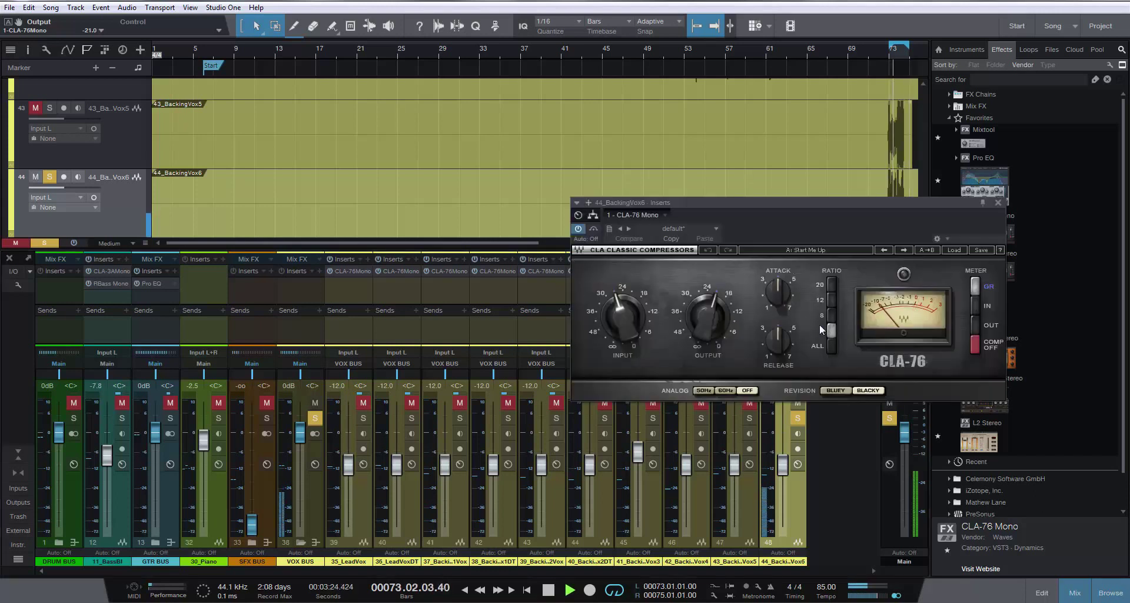
Set the CLA-76 Mono on 44_BackingVox6 to an input of -36 and an output of -18 during playback
click(708, 287)
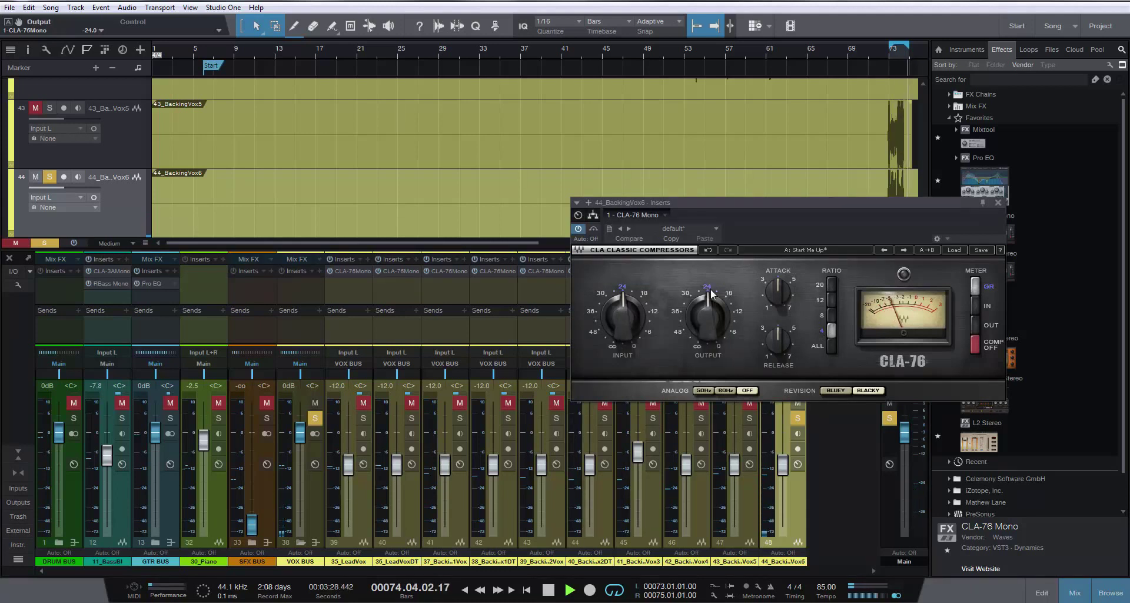
click(603, 292)
click(730, 294)
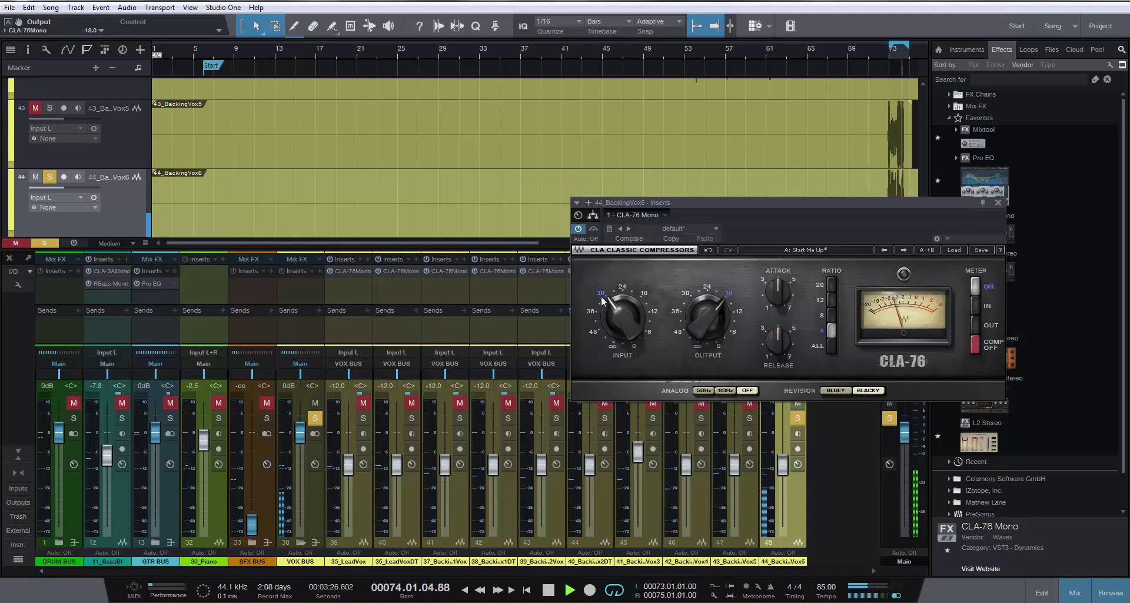
click(591, 310)
click(737, 310)
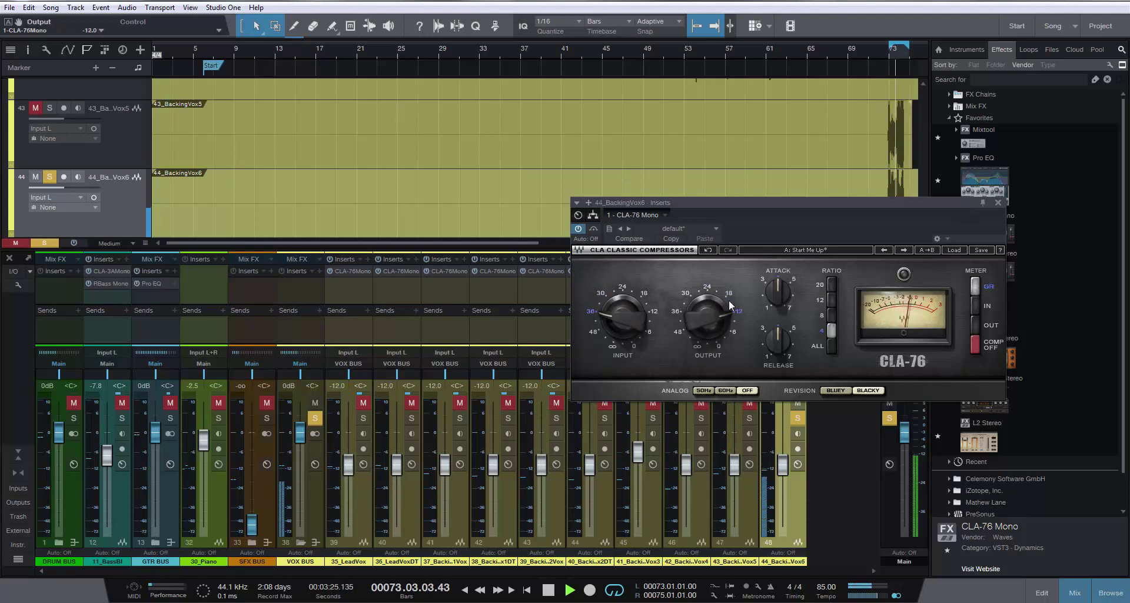
click(602, 298)
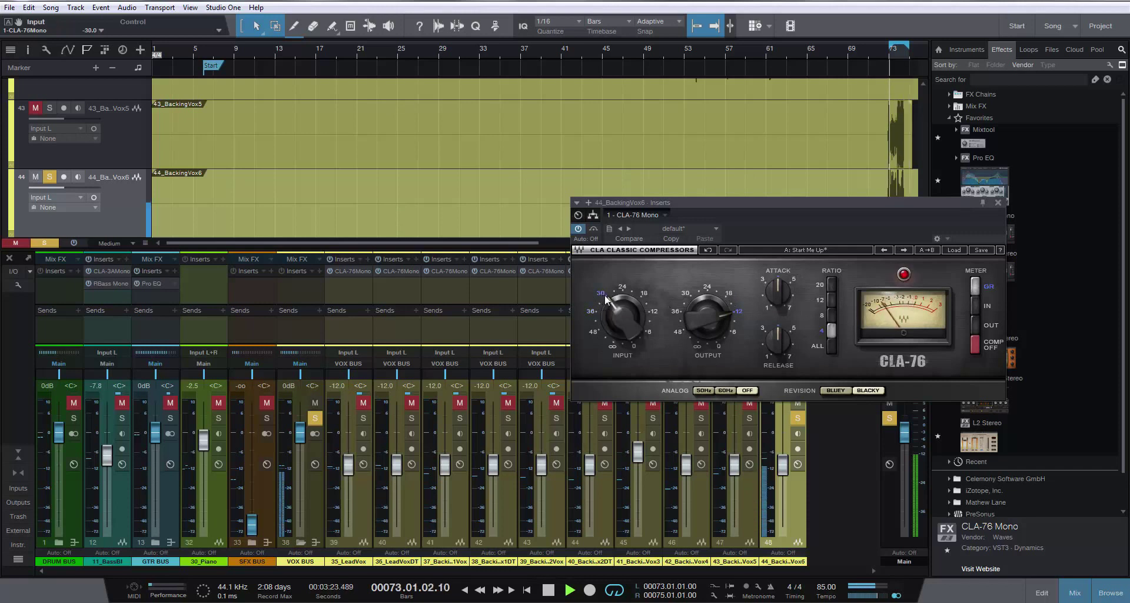
click(736, 305)
click(729, 296)
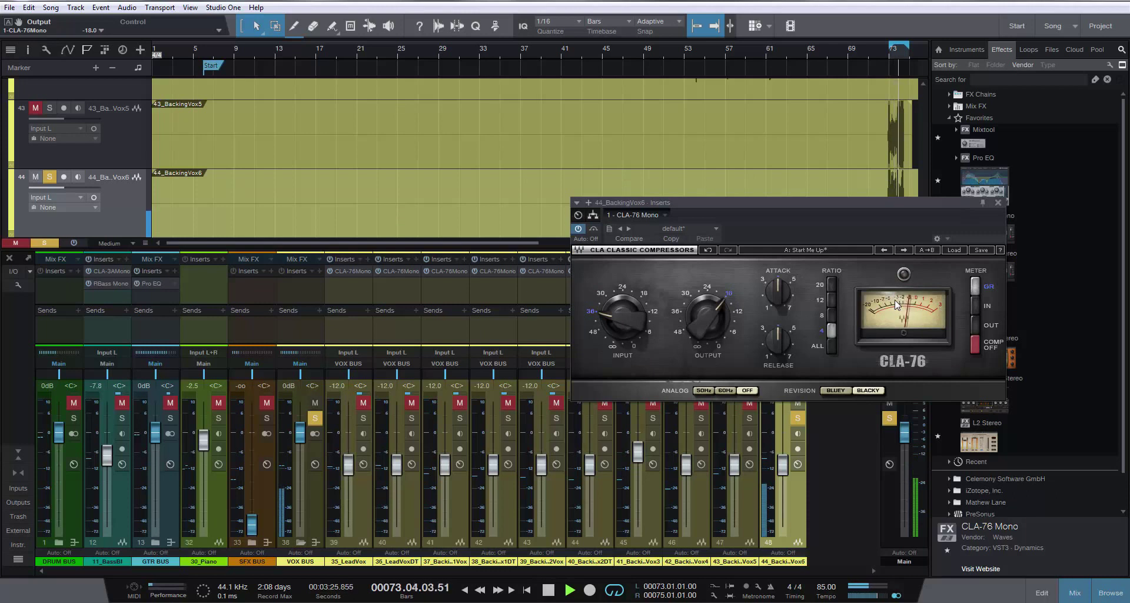
click(998, 202)
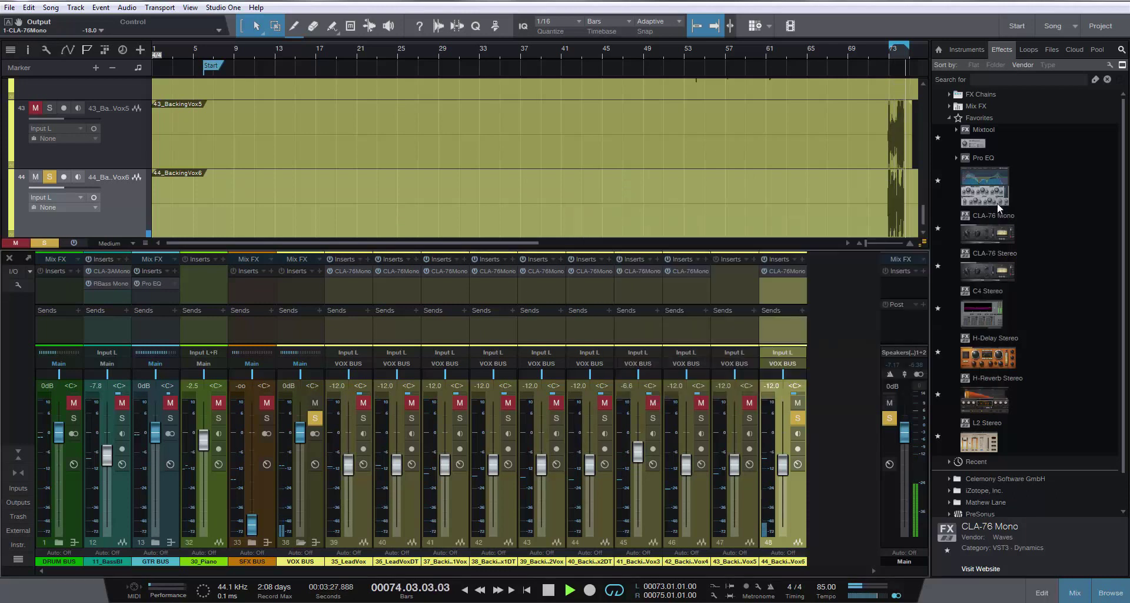
Copy the CLA-76 Mono from 44_BackingVox6 to 43_BackingVox5 and solo all the vocal tracks
drag(748, 273, 749, 273)
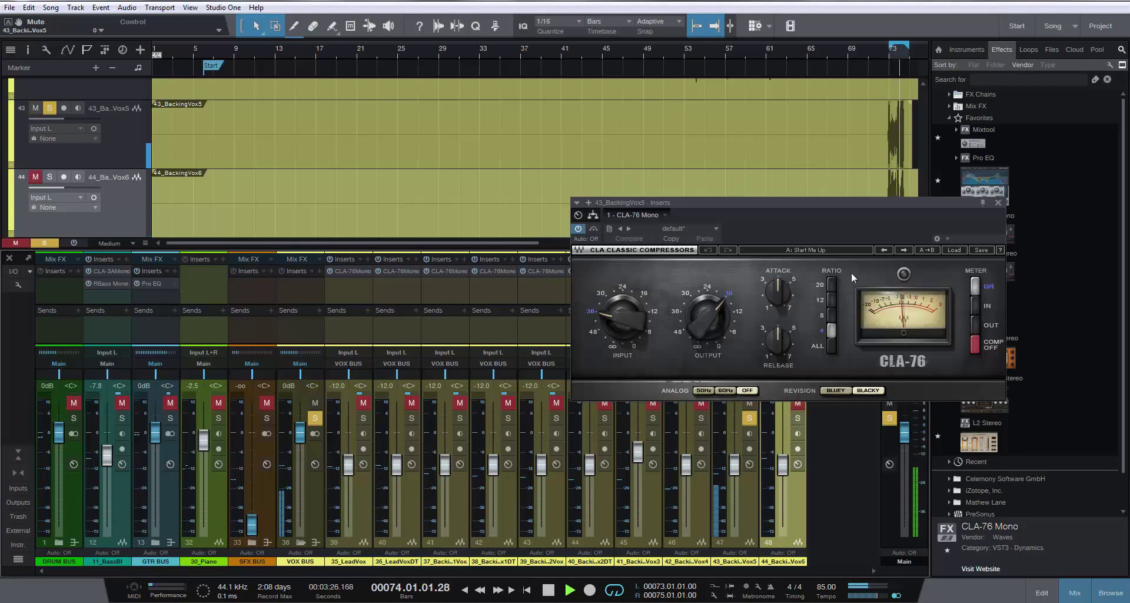
click(999, 203)
click(798, 403)
click(798, 418)
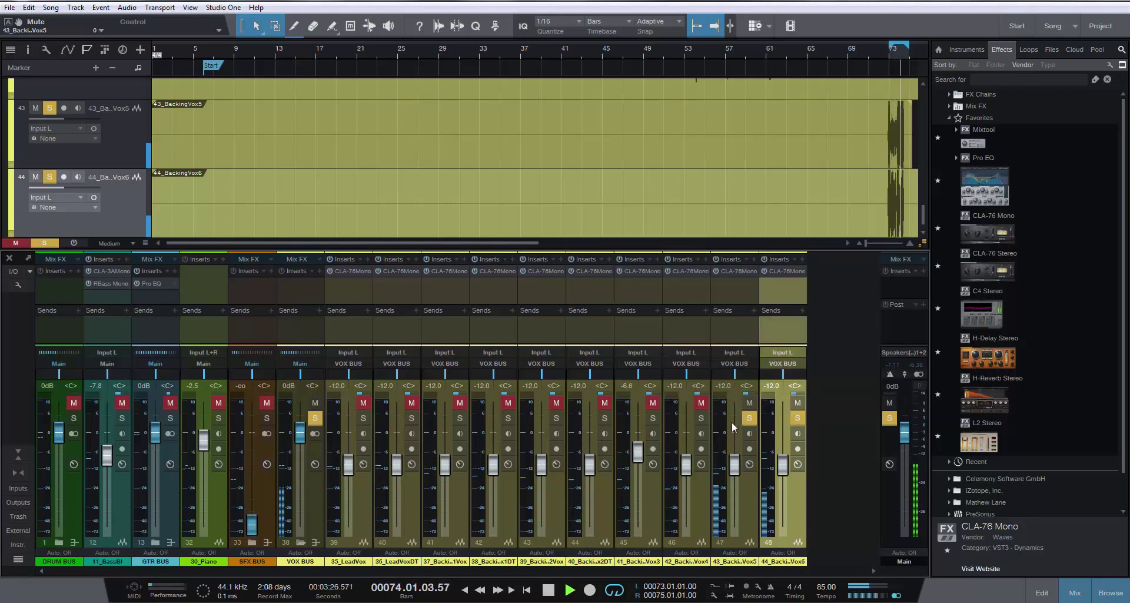
drag(702, 403, 715, 425)
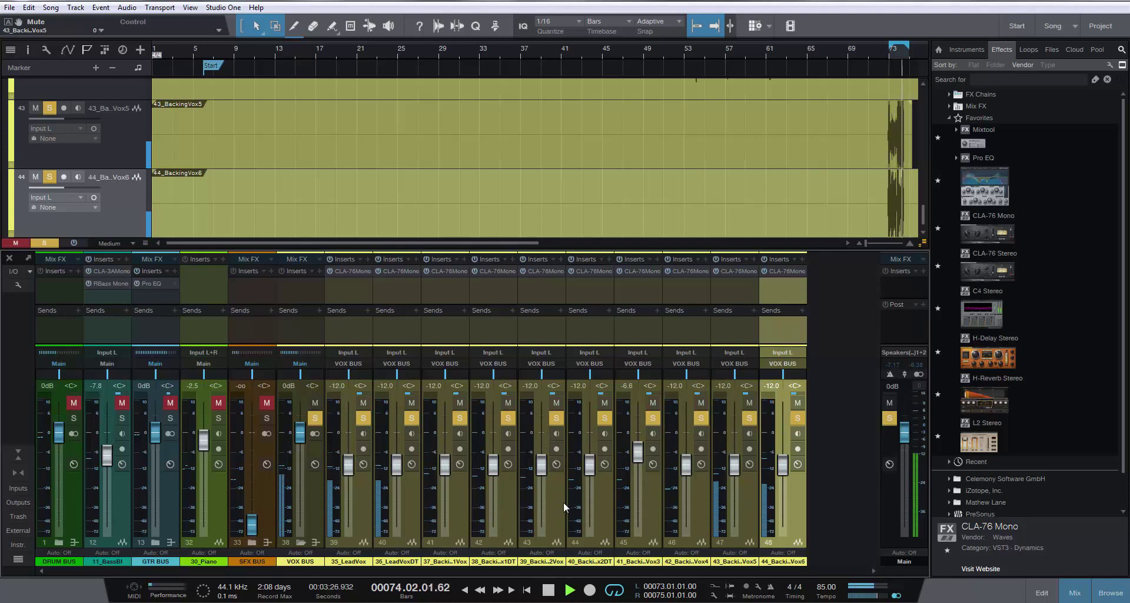
Solo only 39_Backing2Vox and set the loop range to bars 34 to 41 while playing that passage
alt+click(556, 417)
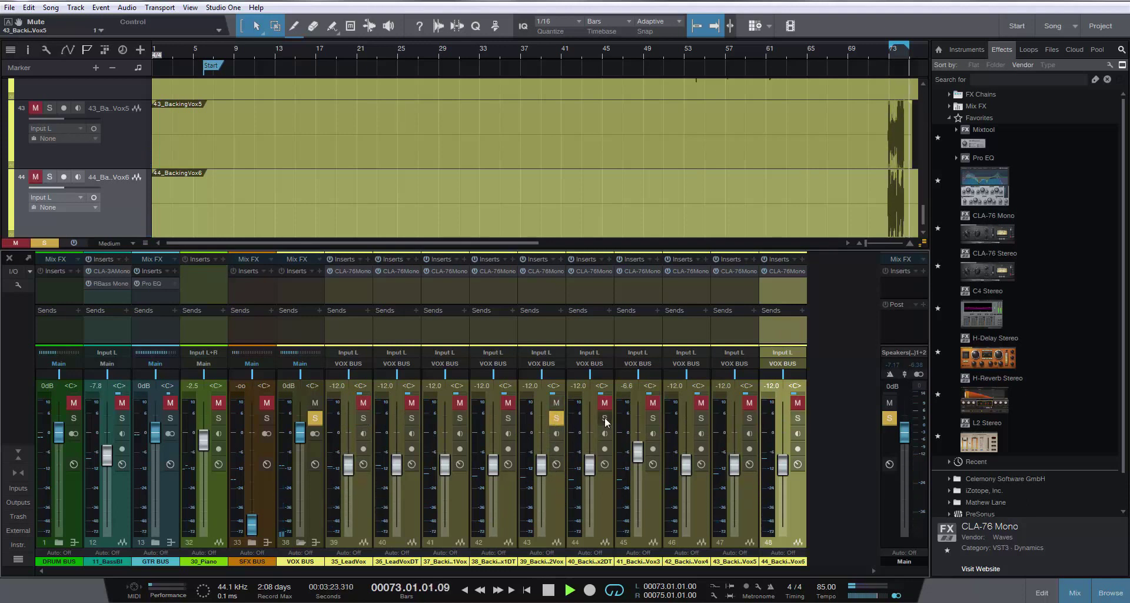
click(557, 496)
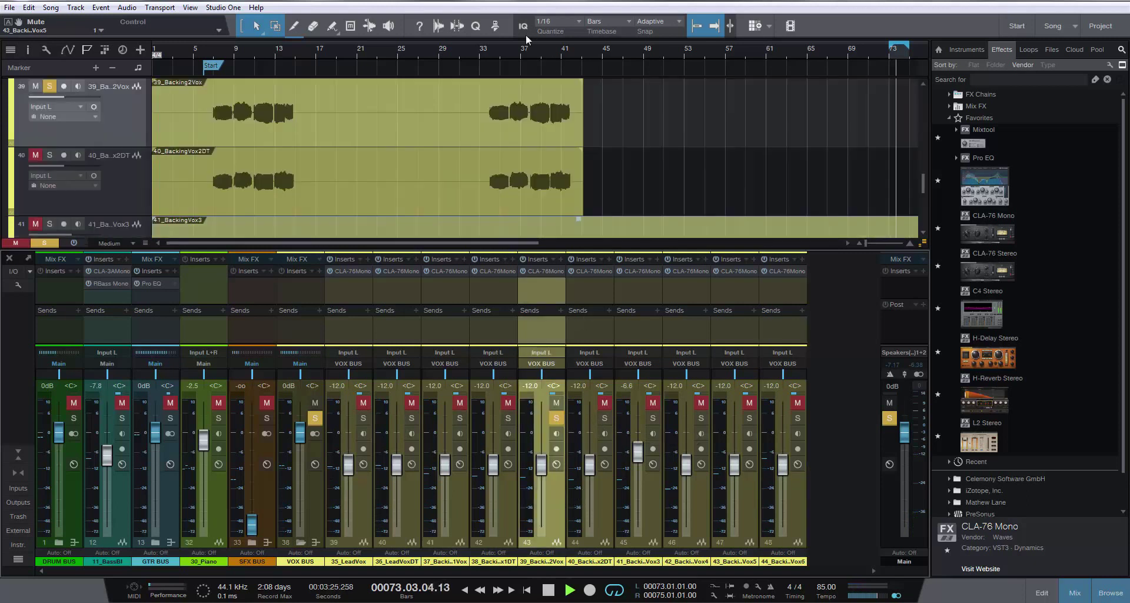
click(500, 49)
drag(493, 42, 564, 43)
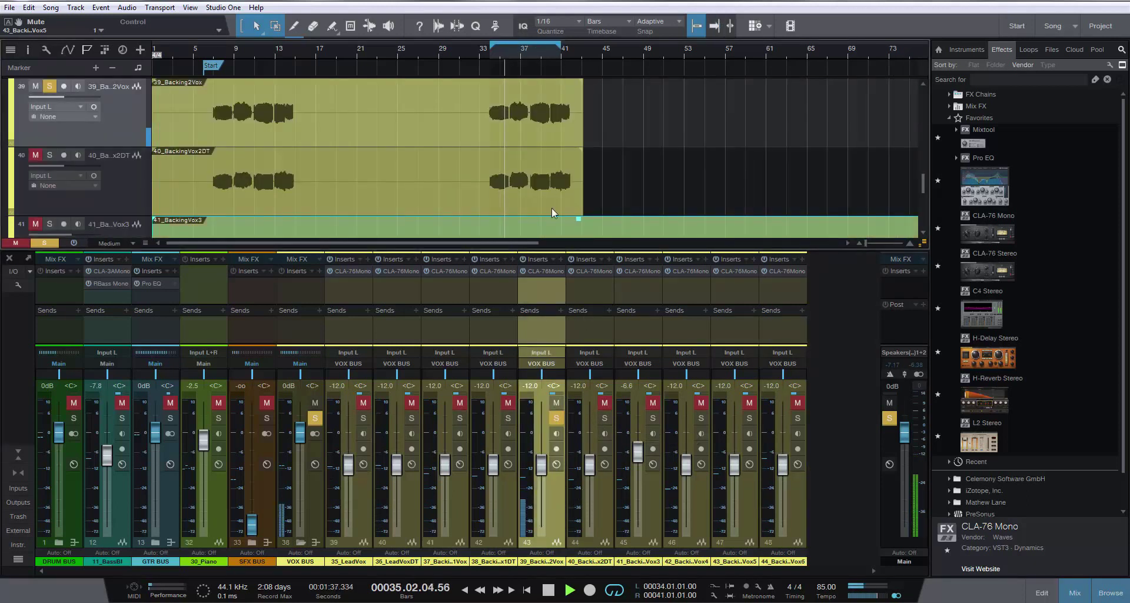
Add 40_BackingVox2DT to the solo and pan 39_Backing2Vox hard left and 40_BackingVox2DT hard right
click(605, 418)
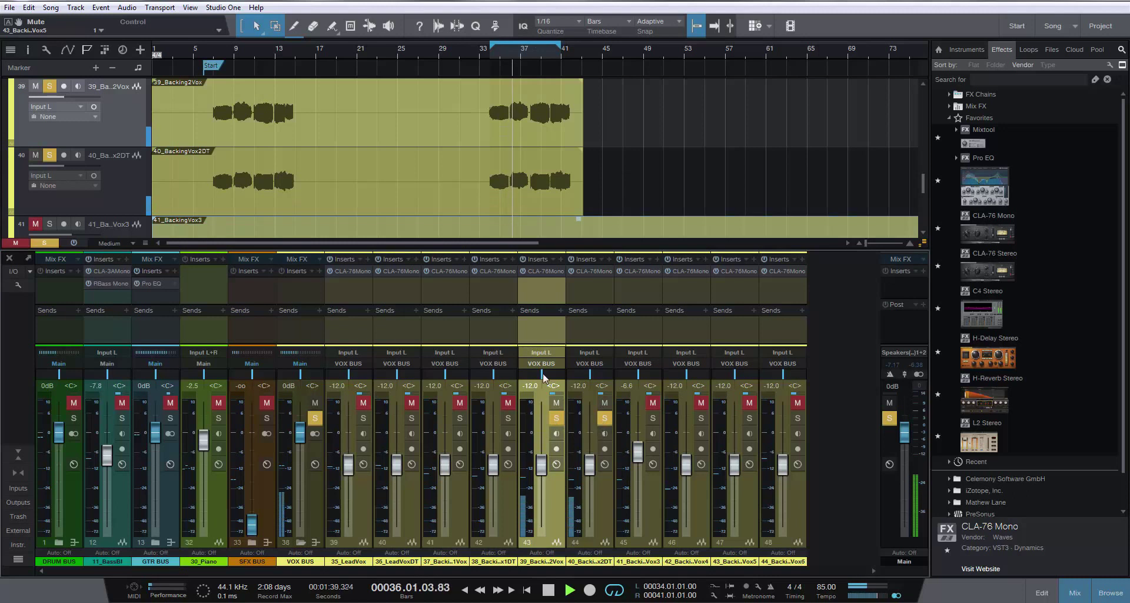
drag(541, 375, 510, 377)
drag(590, 375, 623, 378)
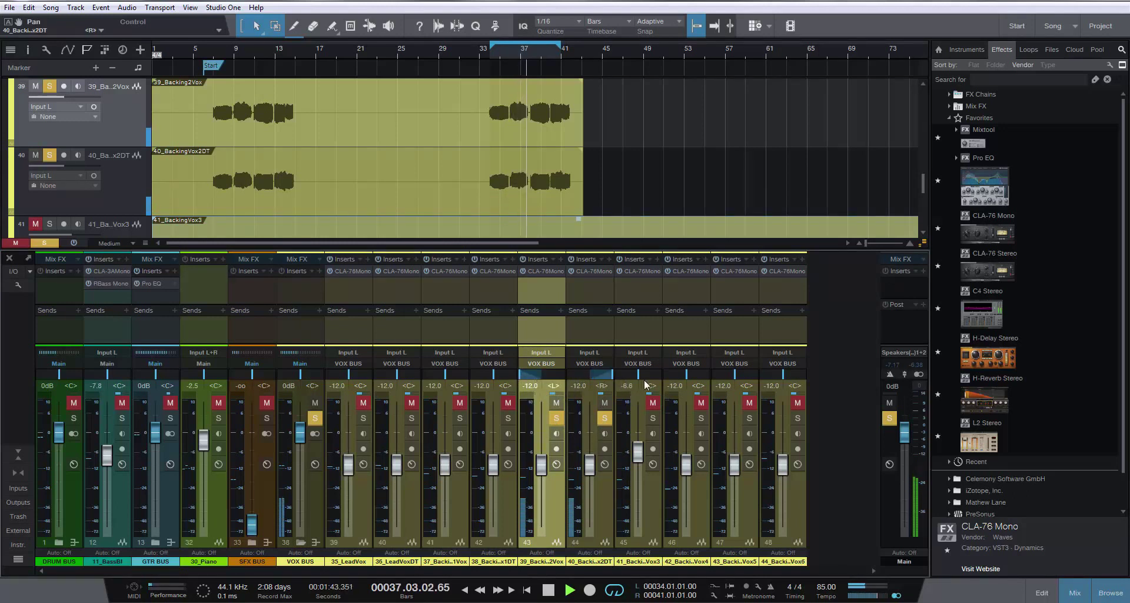
Solo 41_BackingVox3 and 42_BackingVox4, try panning them hard left and right, and reset both pans to centre
click(653, 418)
click(700, 417)
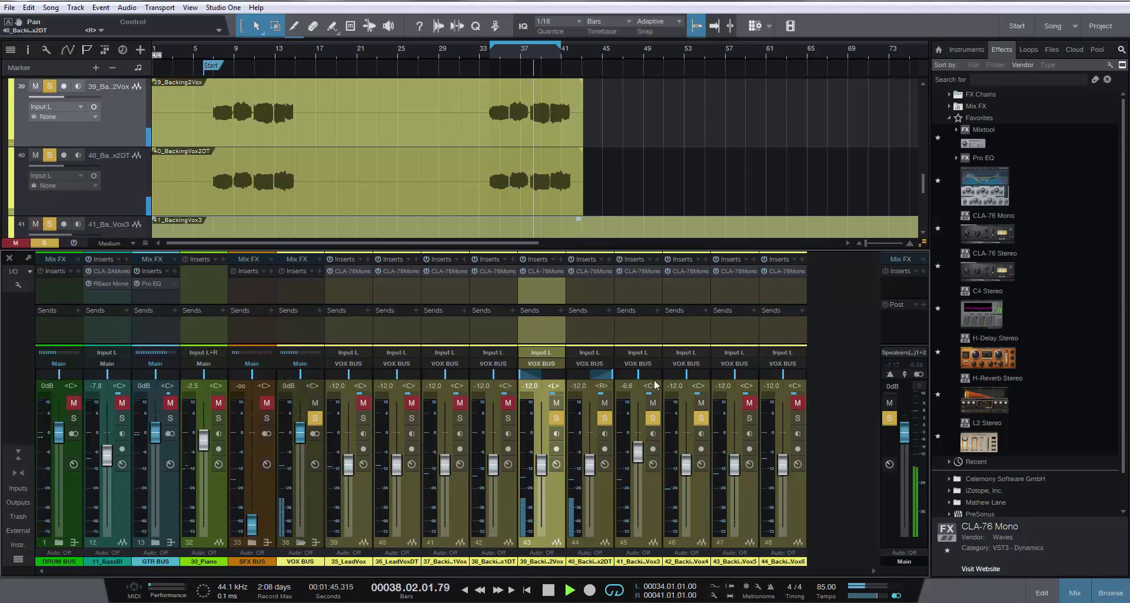
drag(638, 374, 612, 377)
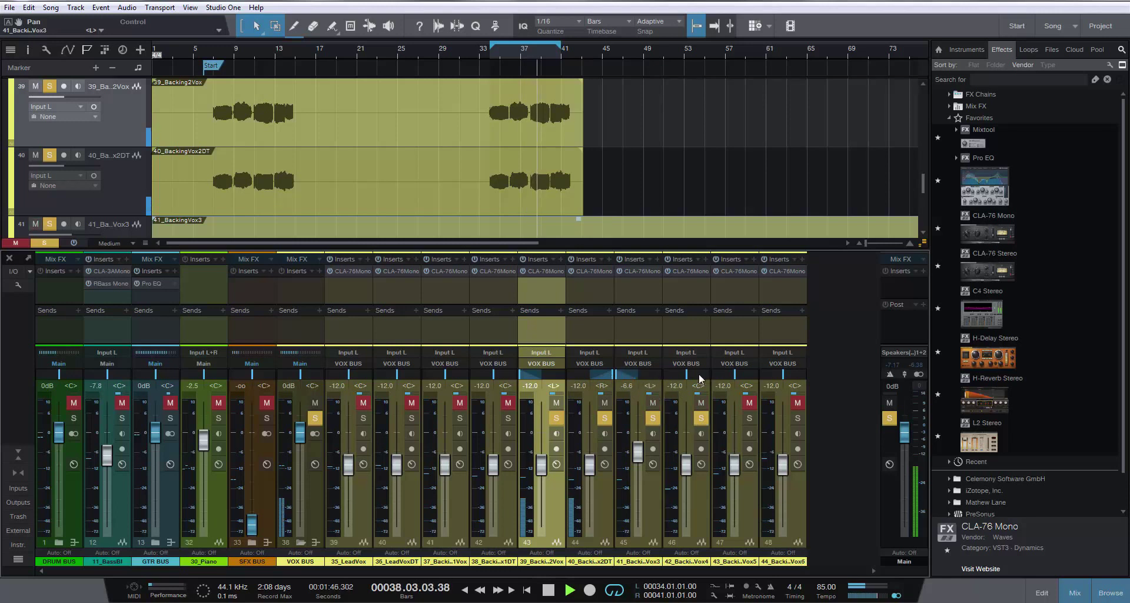
click(653, 487)
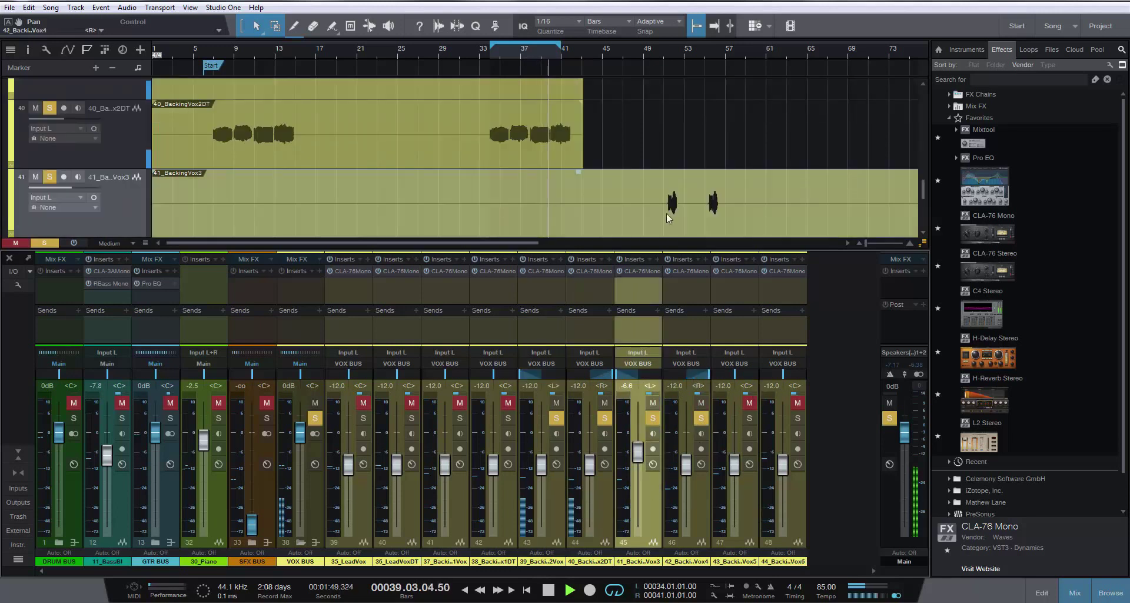
click(669, 51)
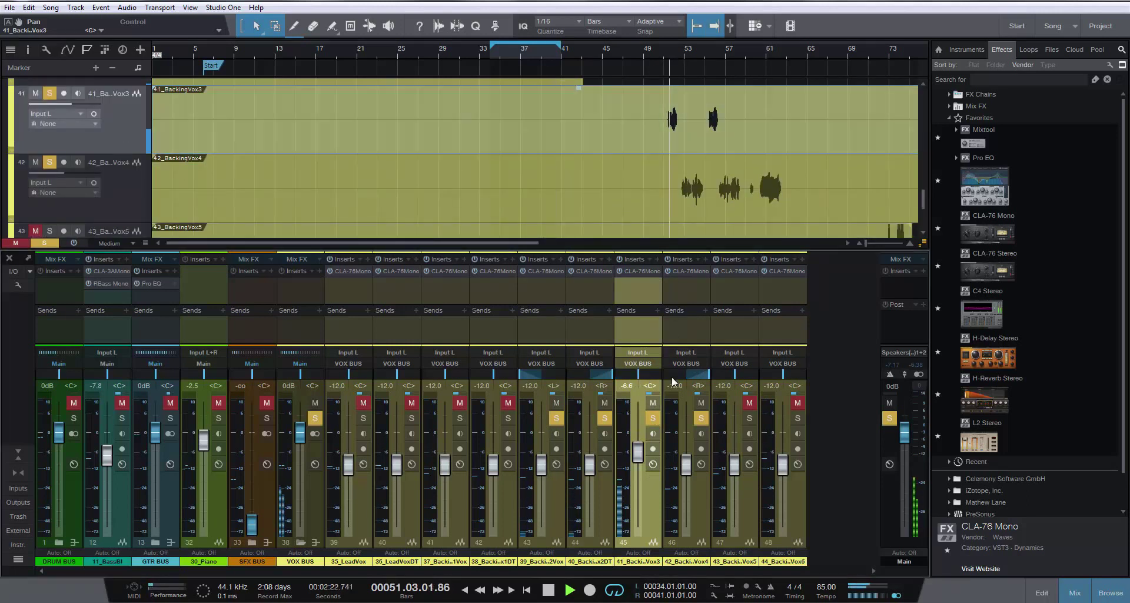
ctrl+click(672, 377)
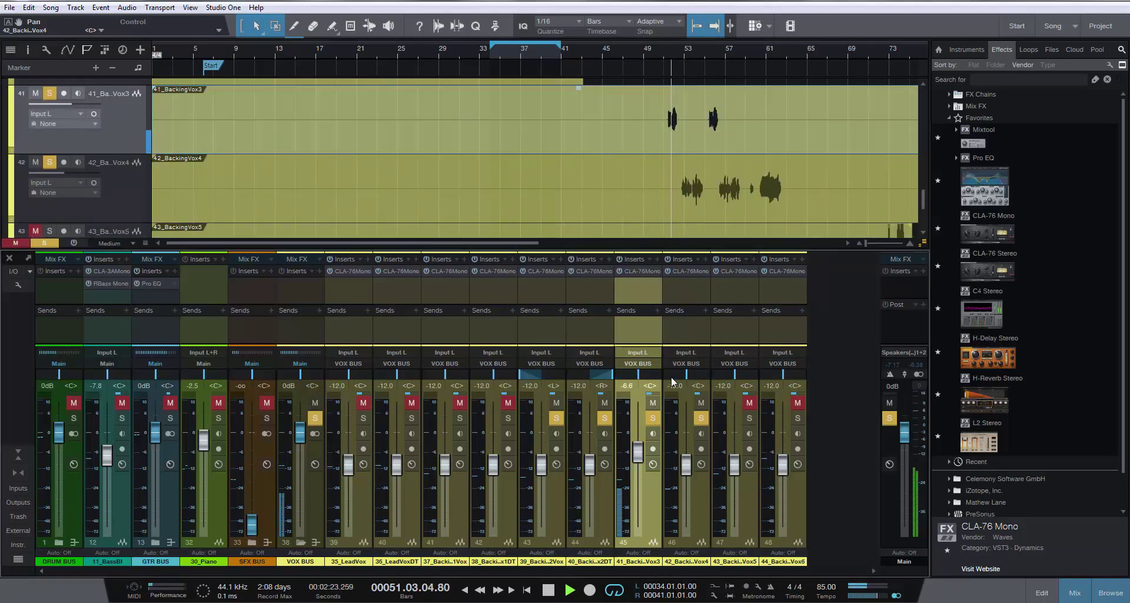
Solo 37_Backing1Vox and 38_BackingVox1DT, play from bar 34, and pan them hard left and hard right respectively
click(459, 418)
click(509, 418)
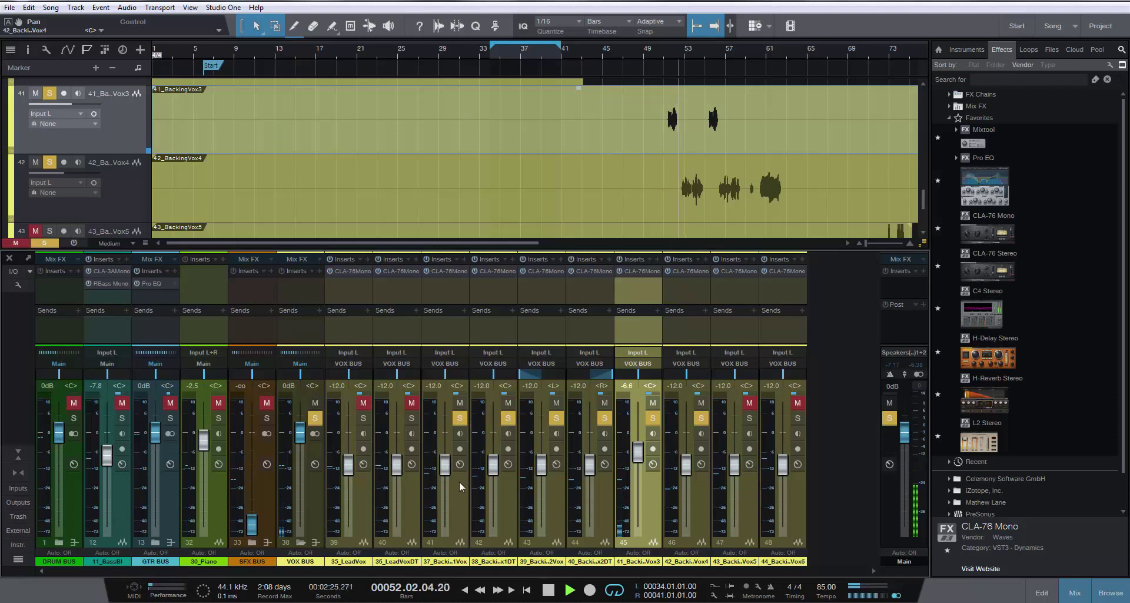
click(459, 483)
click(496, 51)
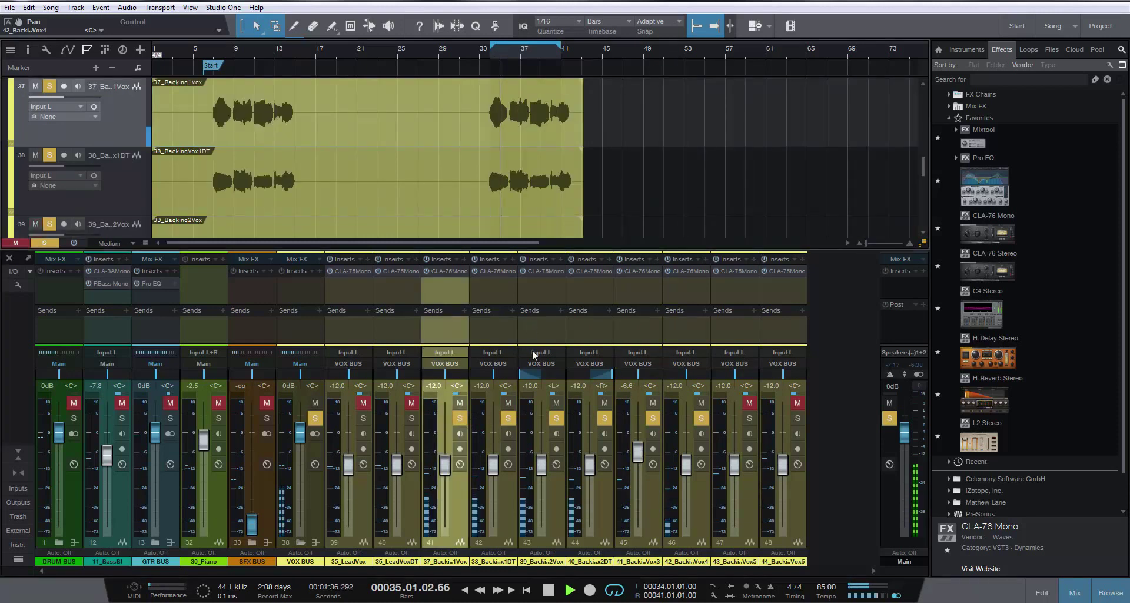
click(425, 375)
drag(504, 375, 518, 375)
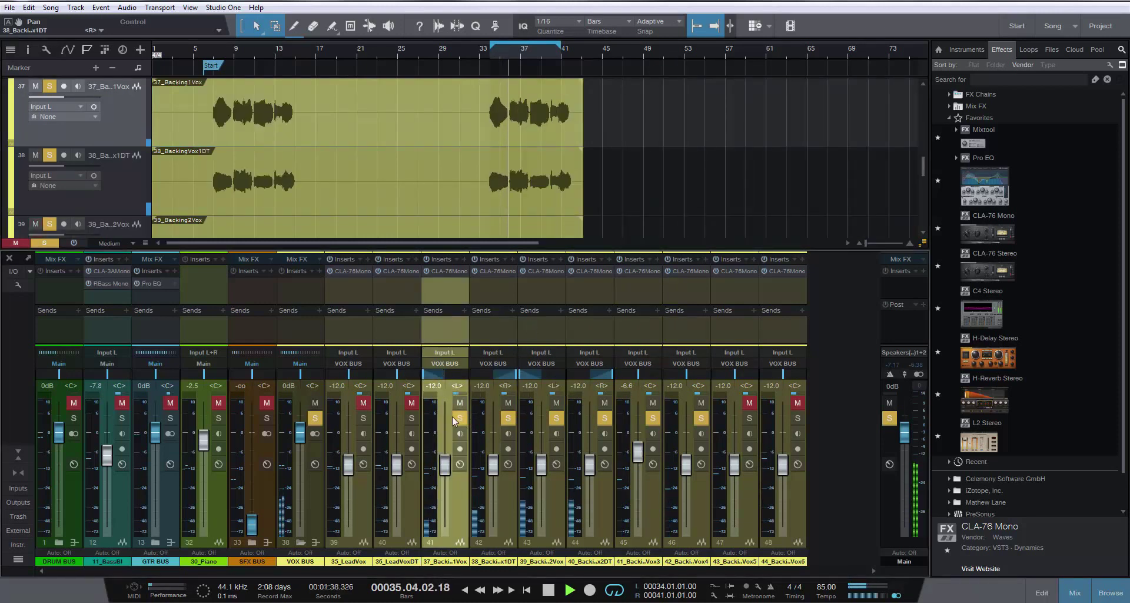
Add 36_LeadVoxDT, 35_LeadVox, 43_BackingVox5 and 44_BackingVox6 to the soloed tracks
click(411, 418)
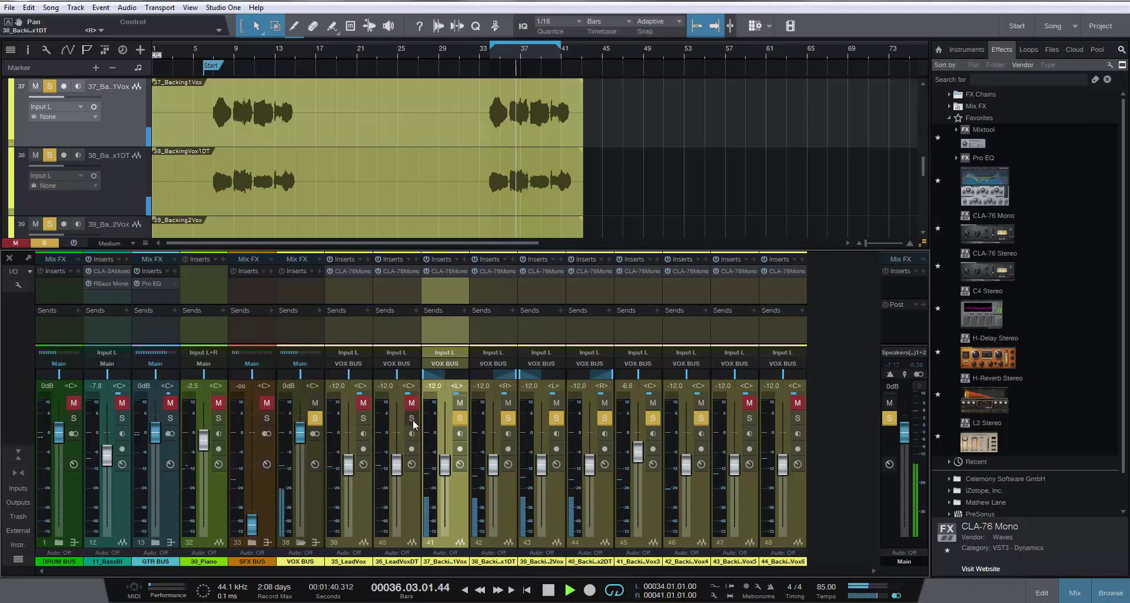
click(363, 418)
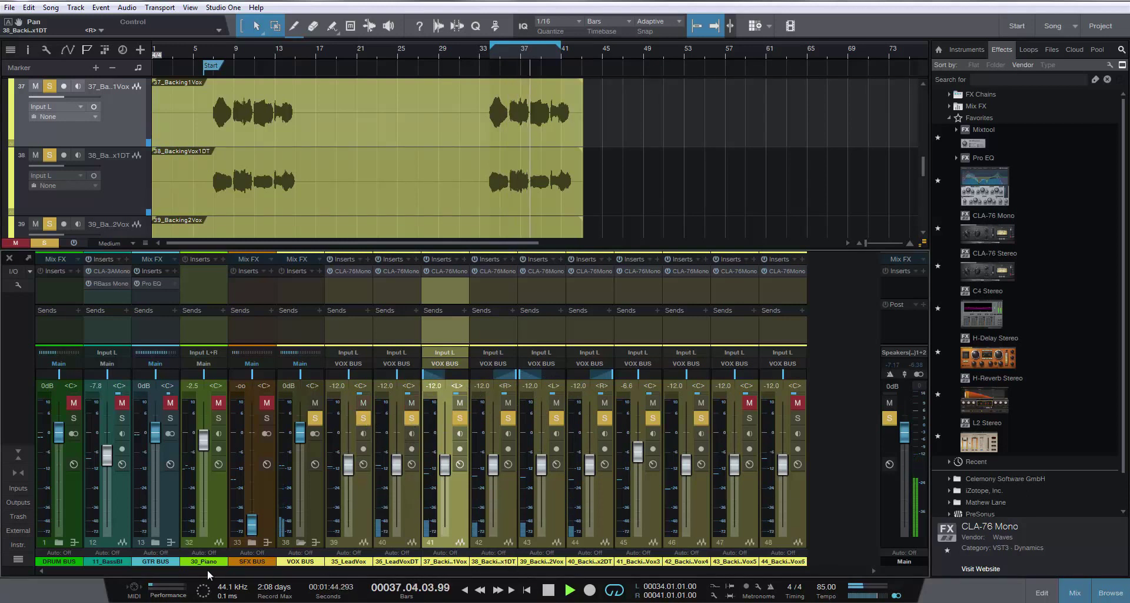
click(749, 418)
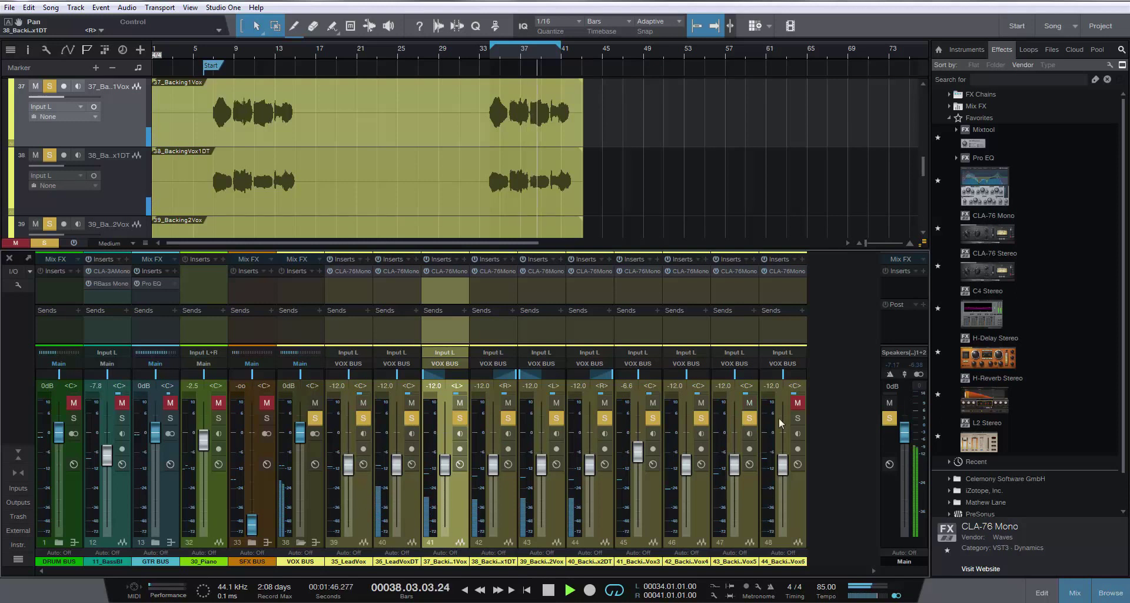
click(798, 418)
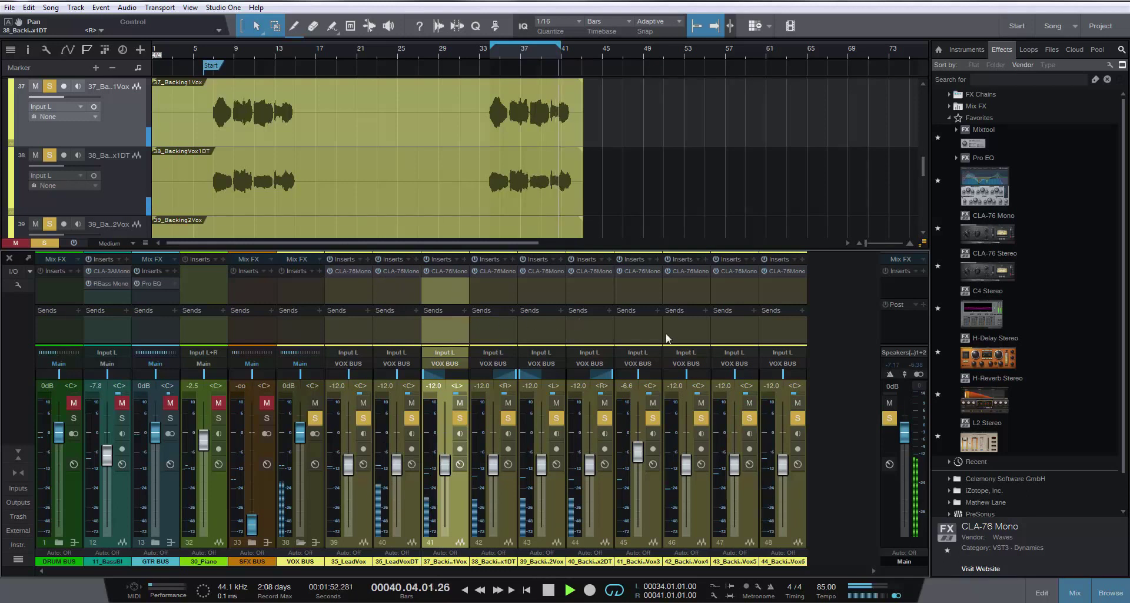
Stop playback, add an FX channel to the mixer, and move it after 44_BackingVox6
key(space)
right_click(815, 337)
click(863, 442)
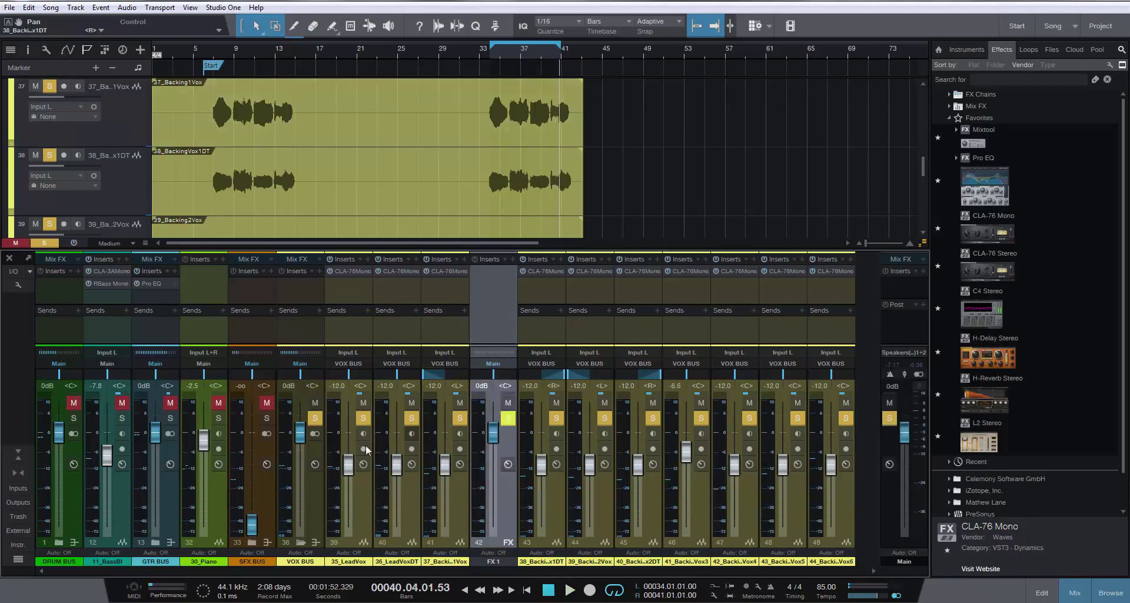
drag(503, 503, 862, 515)
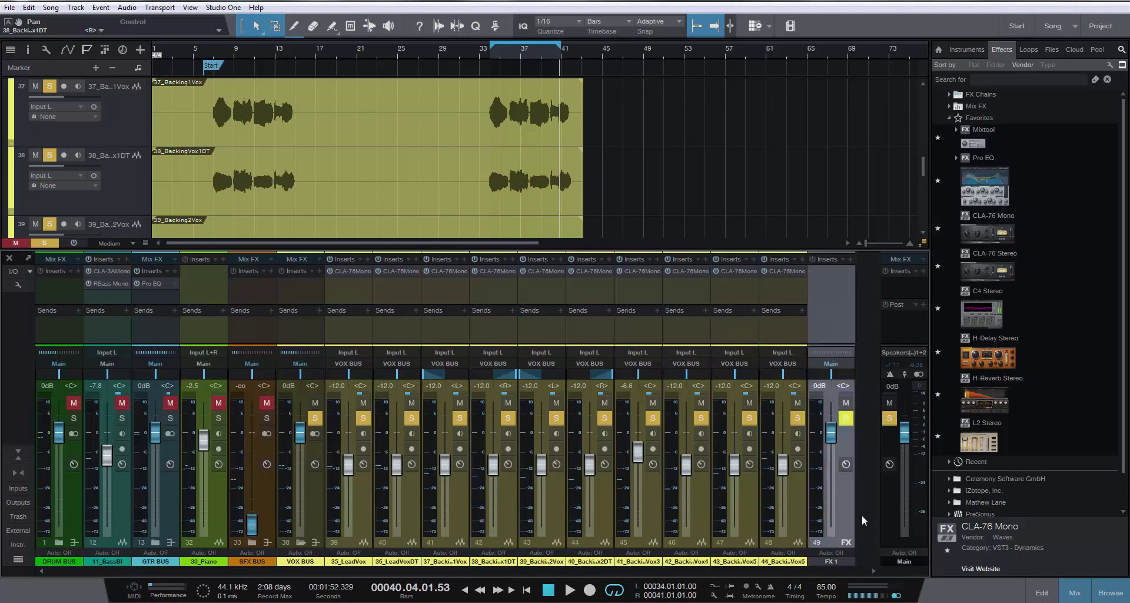
Rename the new FX channel VOX VERB and colour it magenta
double_click(830, 561)
click(842, 560)
click(957, 520)
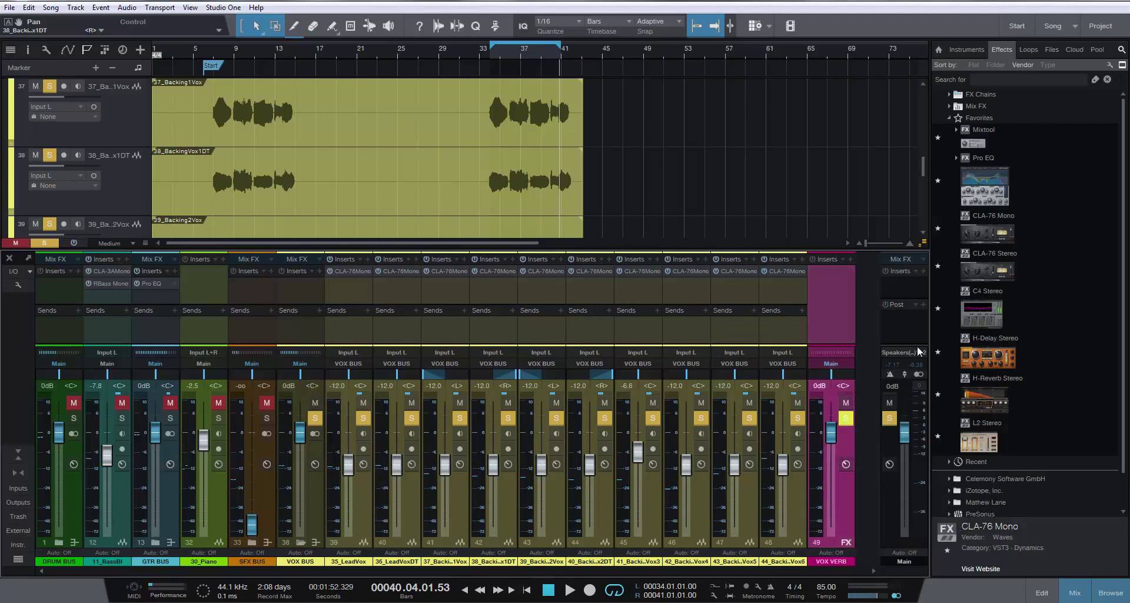
Insert H-Reverb Stereo on the VOX VERB channel and load the Large Plate preset
drag(992, 369, 835, 288)
click(906, 249)
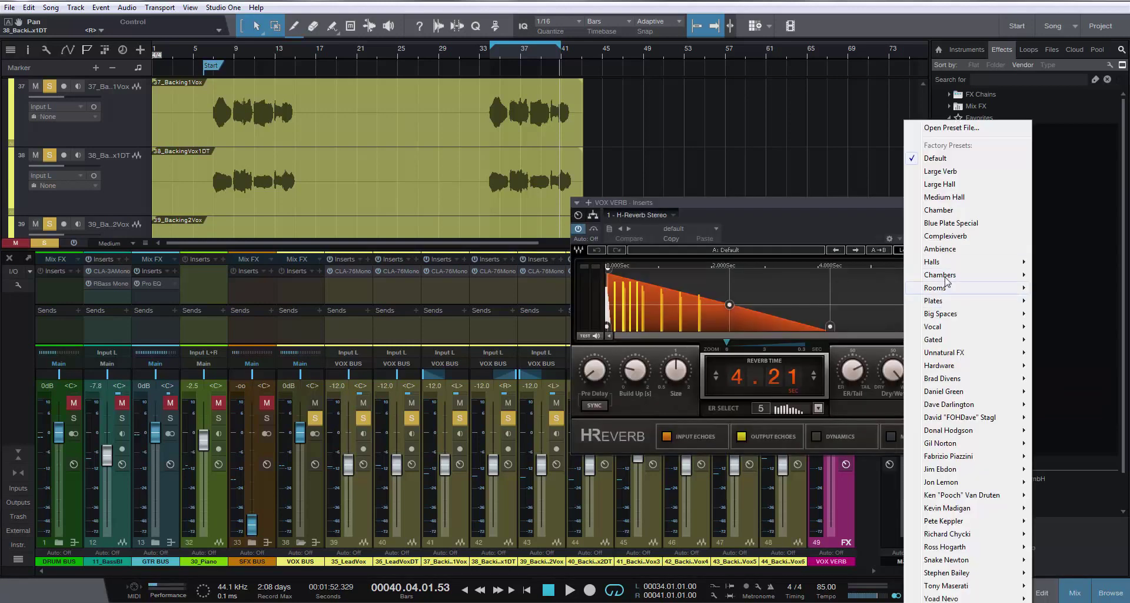
mouse_move(952, 301)
click(1077, 300)
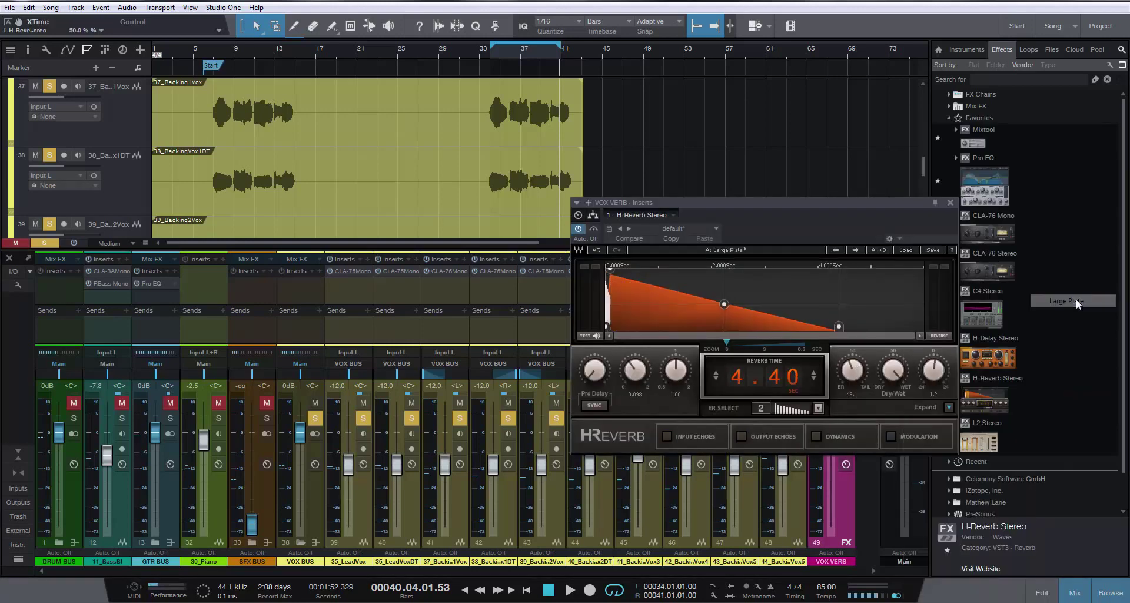
Set the H-Reverb's reverb time to 2.5 seconds and close the plug-in
click(782, 377)
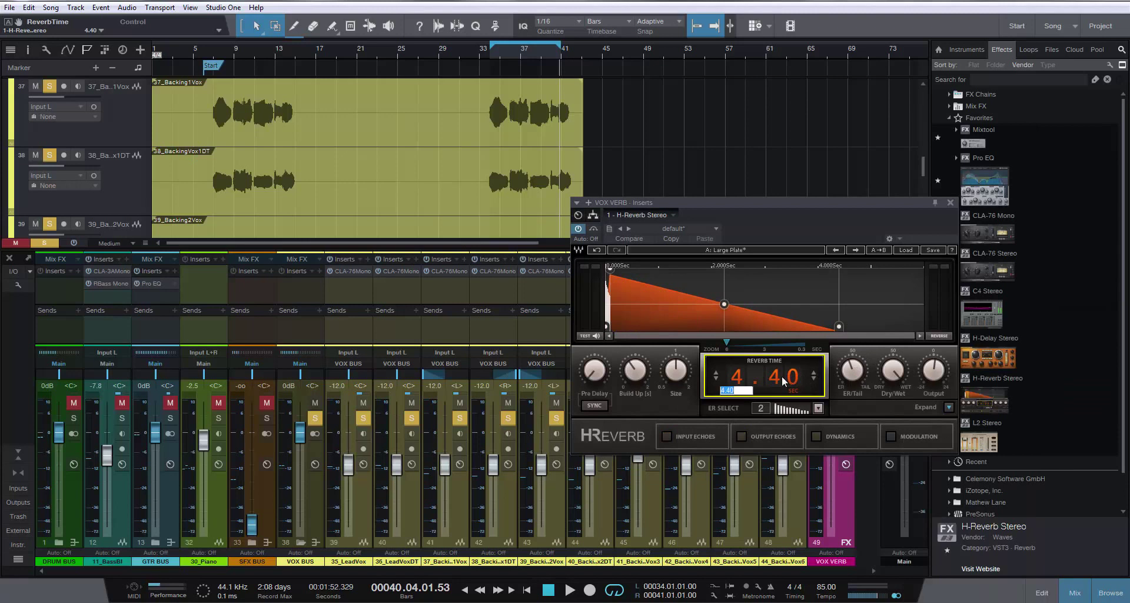
text(2.5)
key(Return)
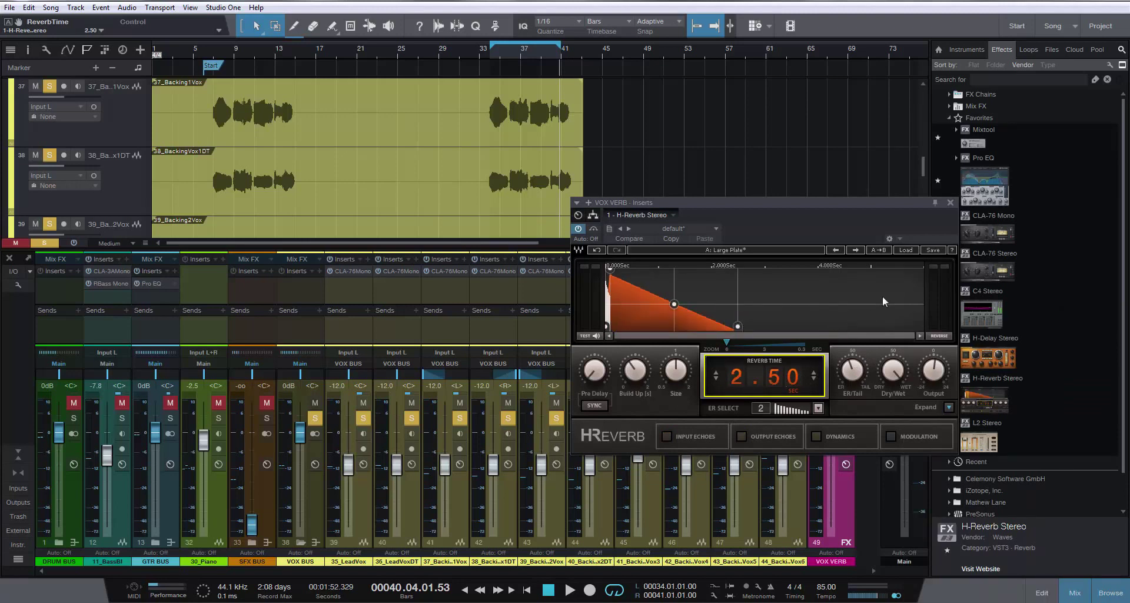
click(951, 203)
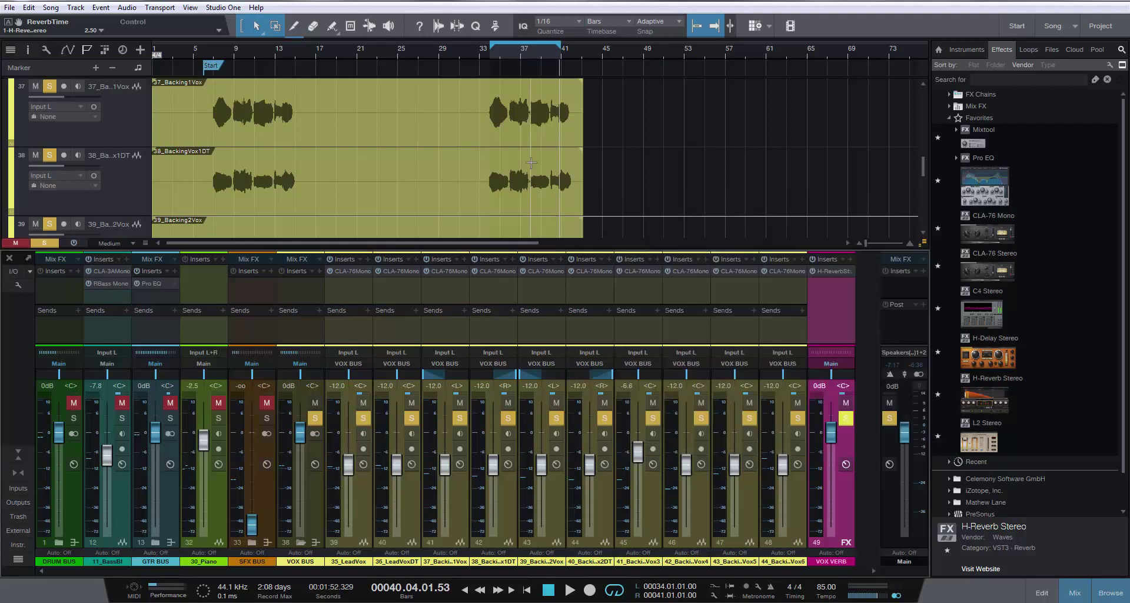
Play the soloed vocals from about bar 35
click(503, 52)
key(space)
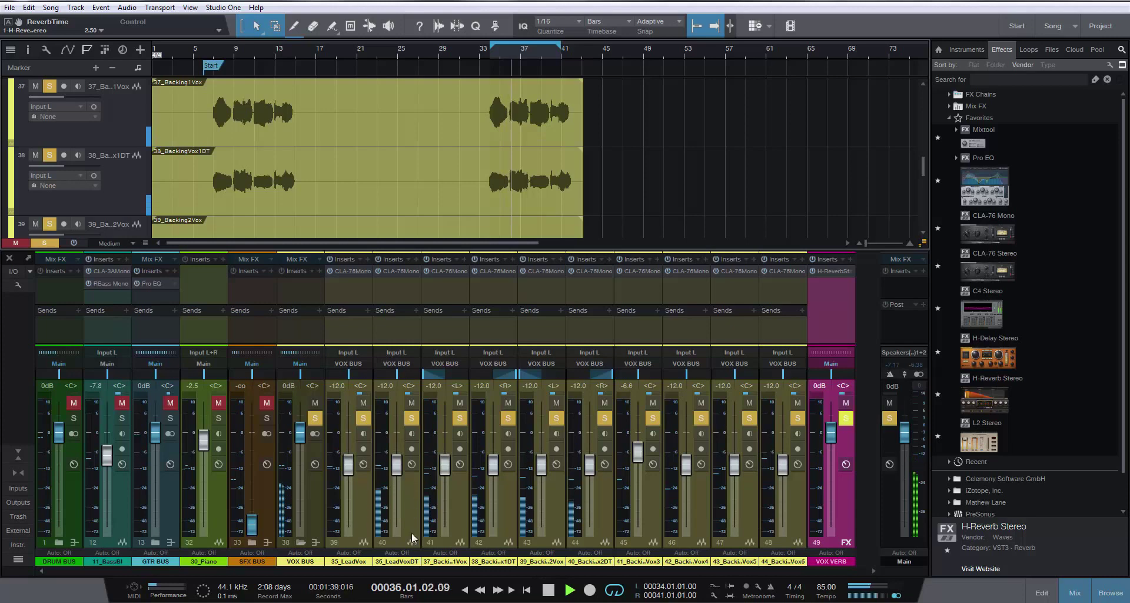
Play the soloed vocals from the lead vocal's entrance at about bar 15
click(214, 52)
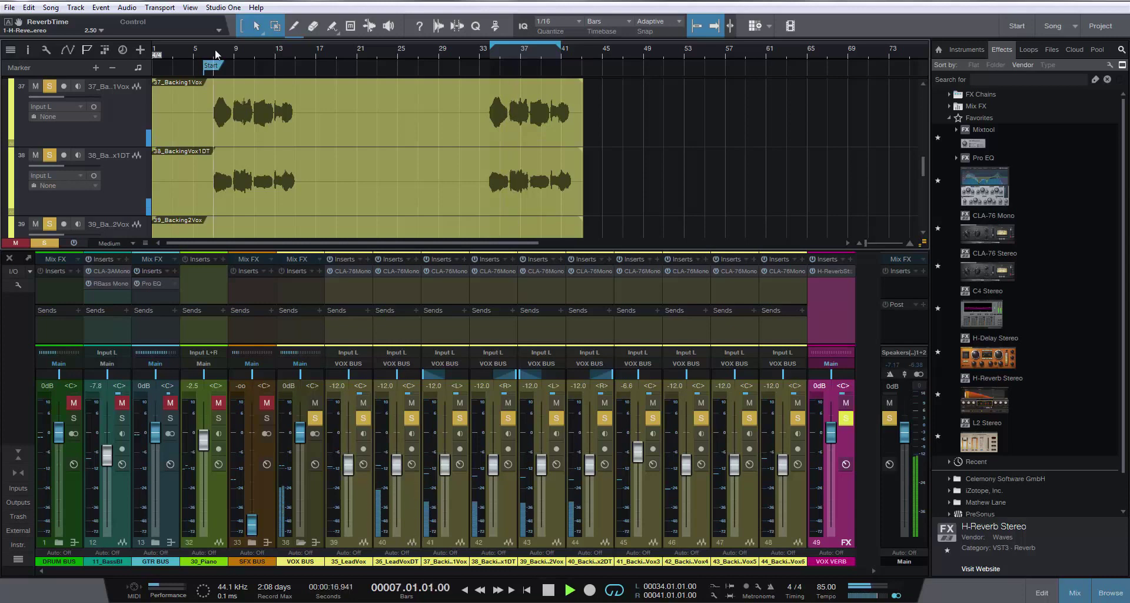
click(362, 484)
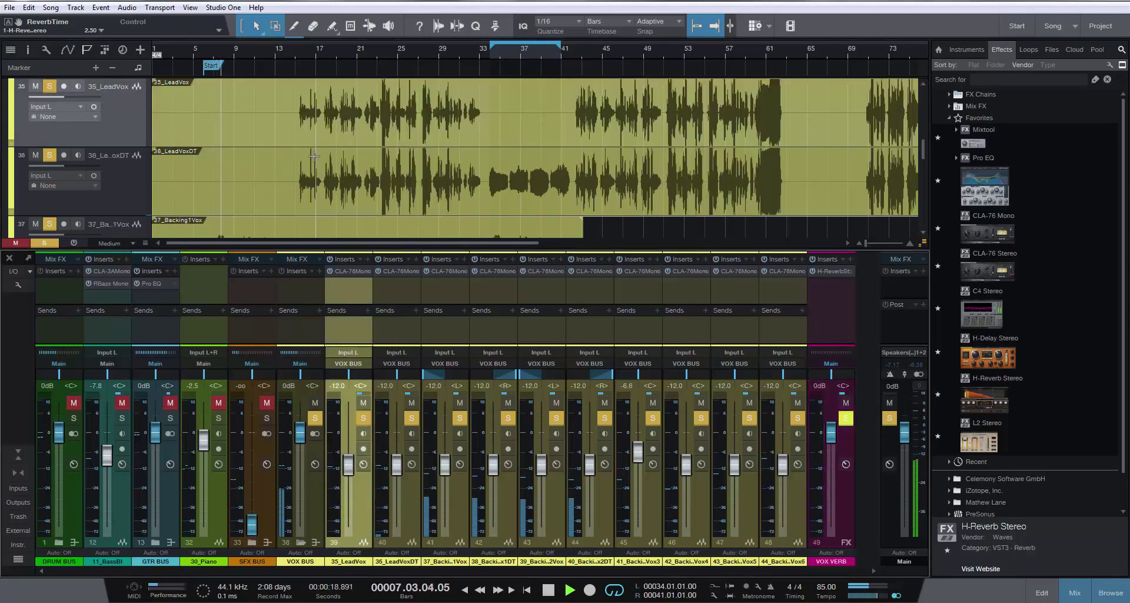
click(302, 51)
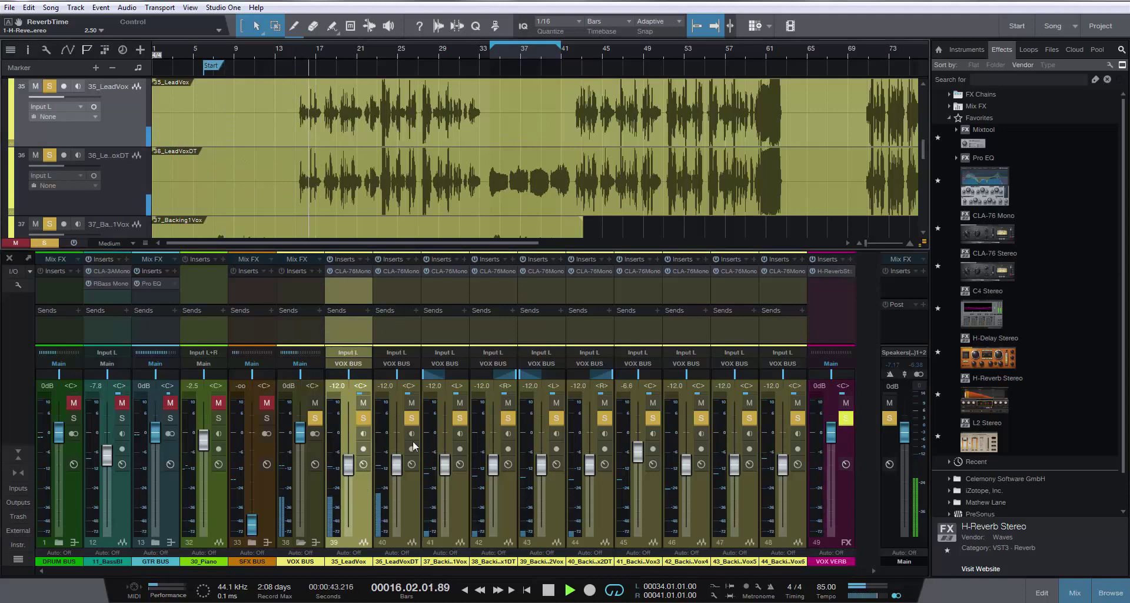
Add a VOX VERB send to 35_LeadVox, copy it to 36_LeadVoxDT, and set the 35_LeadVox send level to -30.7 dB
click(370, 309)
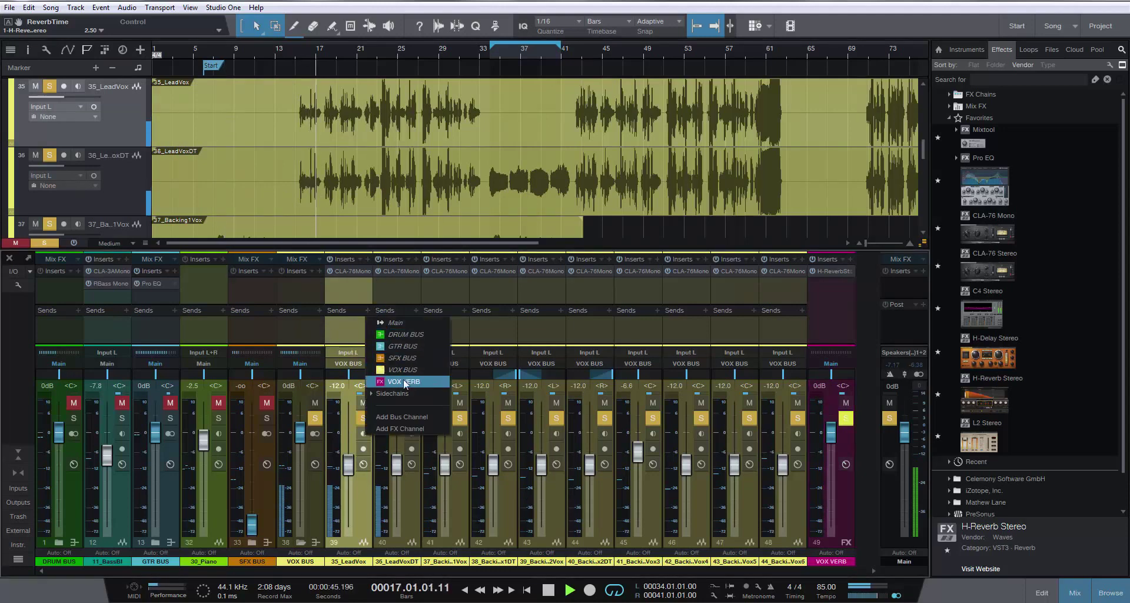
click(385, 382)
drag(365, 334, 390, 329)
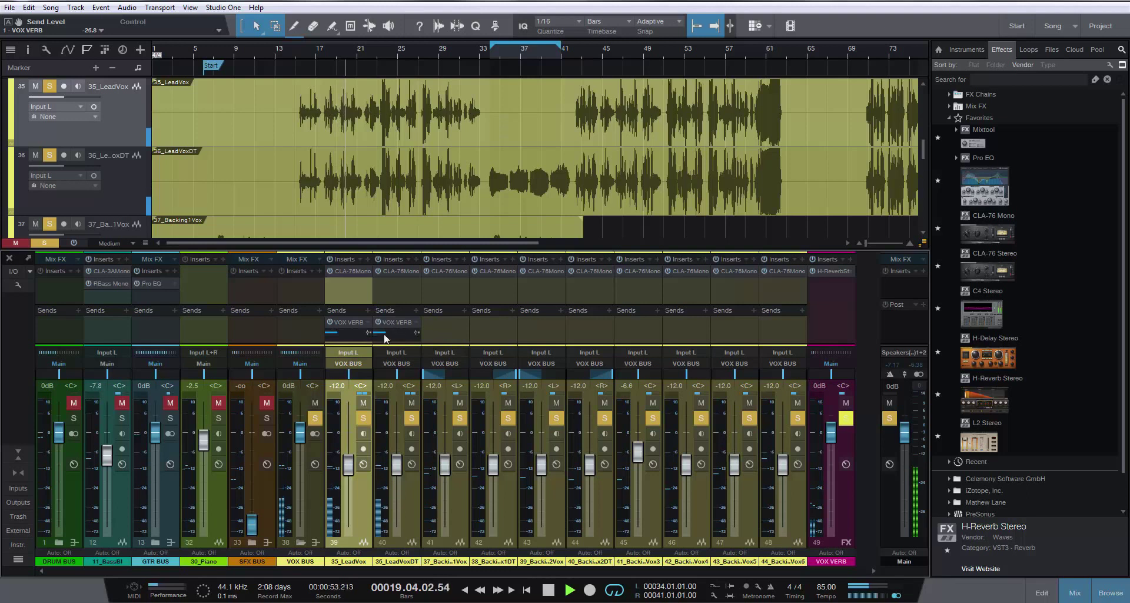
drag(384, 335, 383, 334)
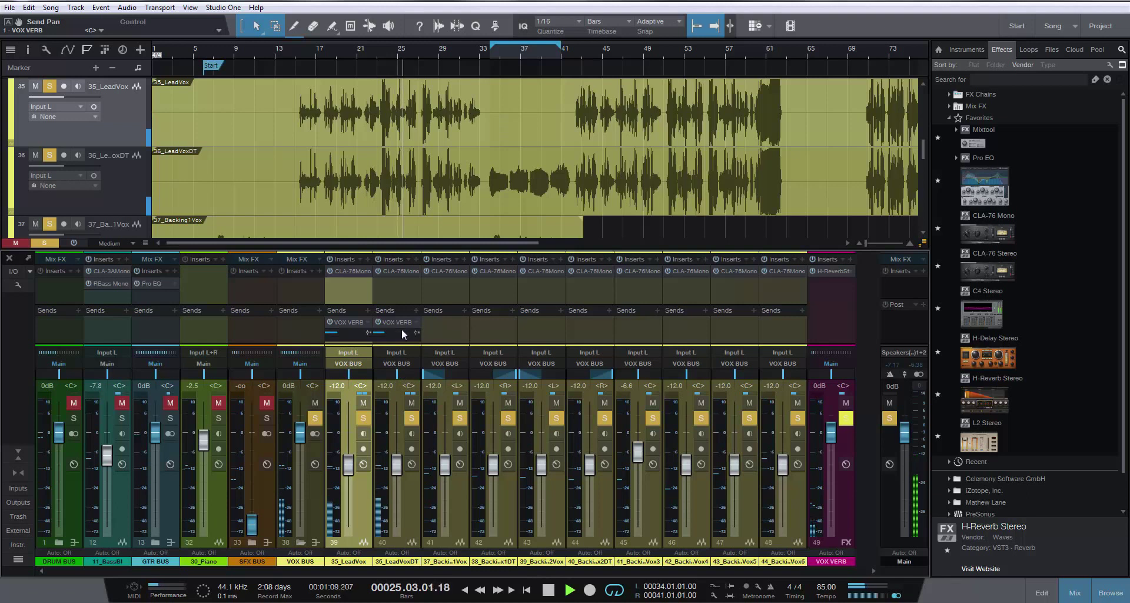
drag(388, 336, 334, 337)
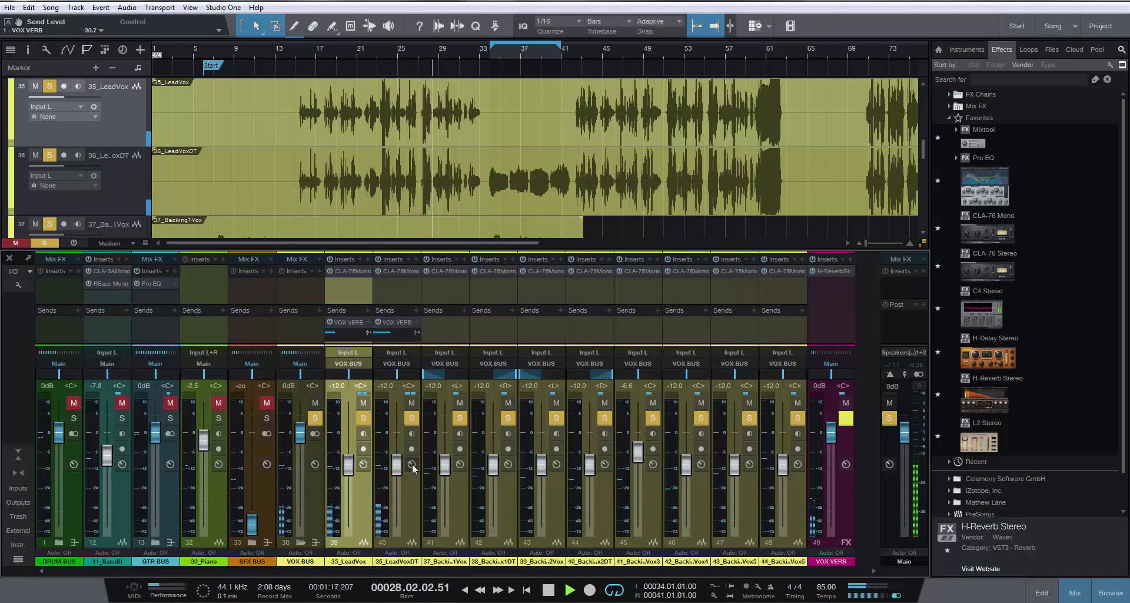
Bring the drum, bass, guitar, piano and SFX channels back into the mix and raise 35_LeadVox's volume to -9.0 dB
click(73, 403)
click(122, 402)
click(170, 403)
click(219, 403)
click(267, 403)
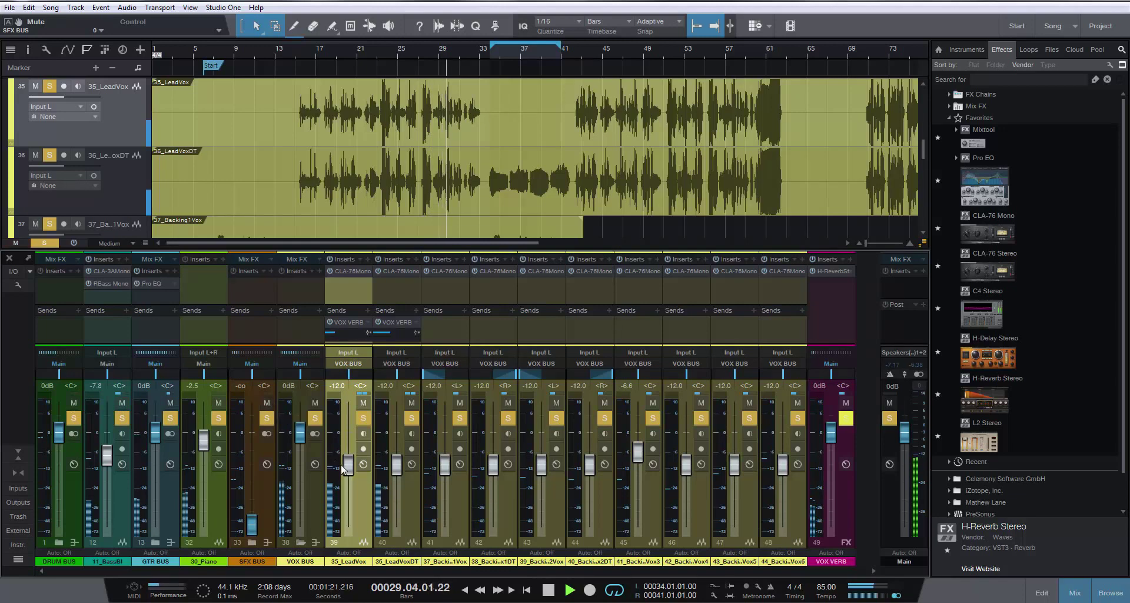
scroll(350, 469, up, 3)
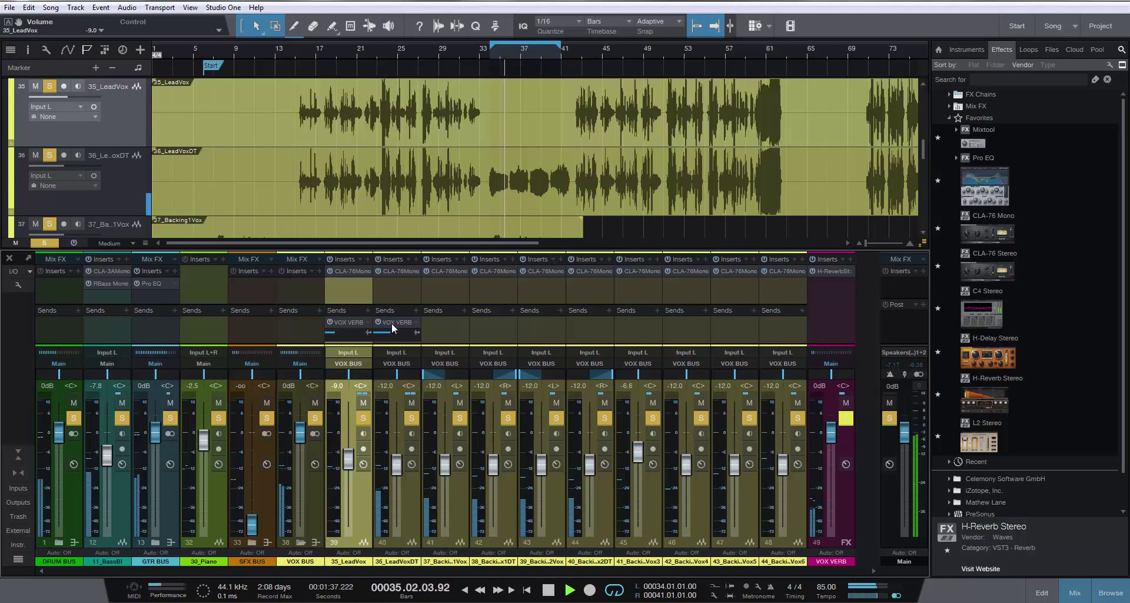
Clear the solos, solo all the vocal channels again so the instruments are muted, and stop playback
ctrl+click(363, 418)
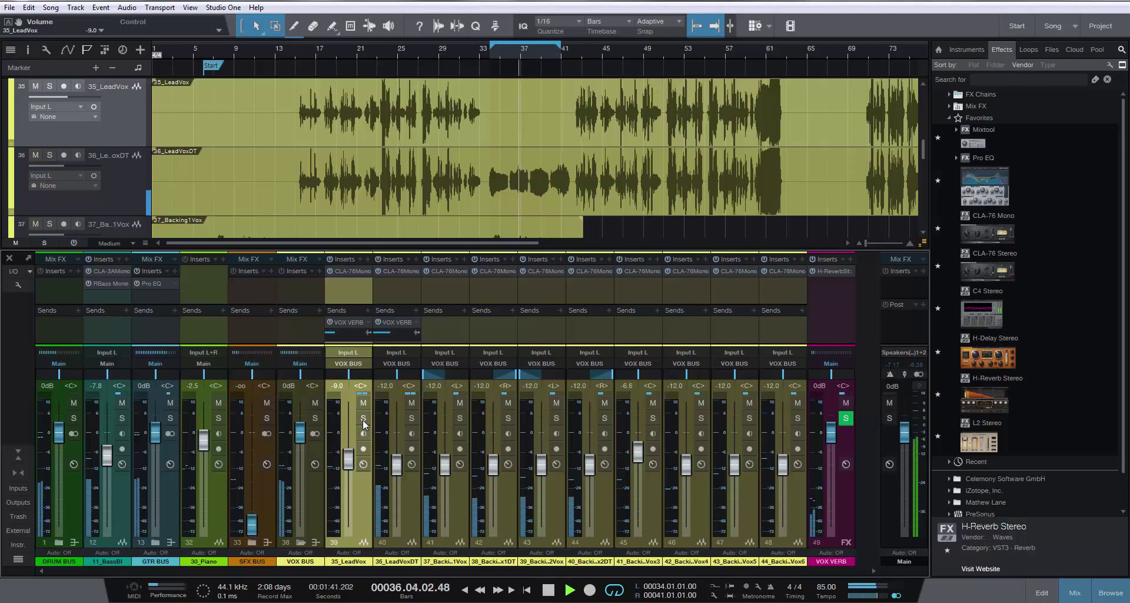
drag(412, 418, 798, 418)
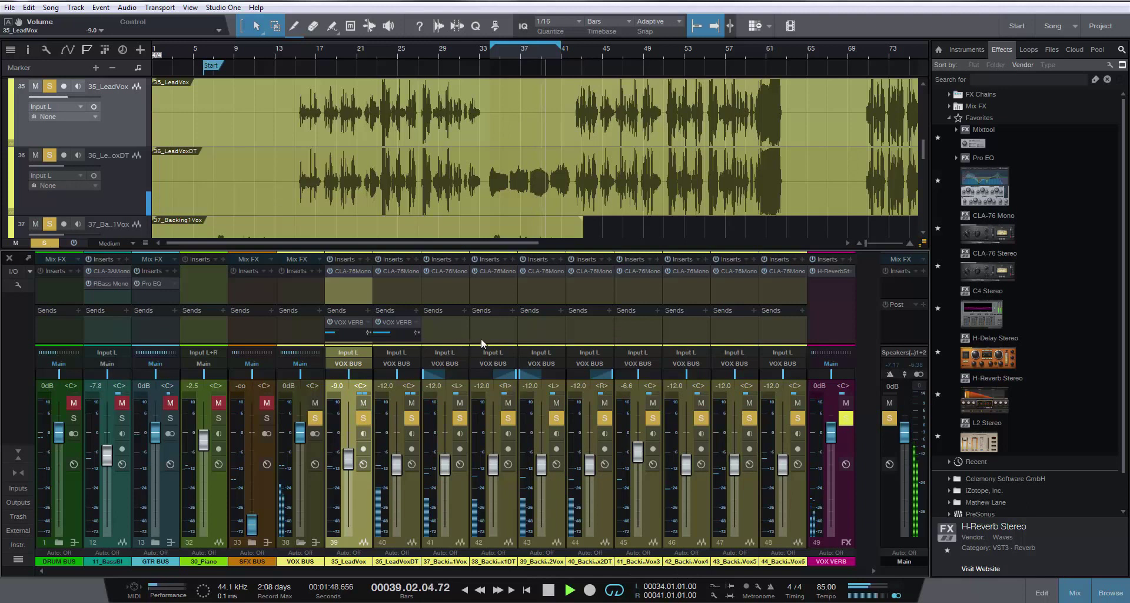
key(space)
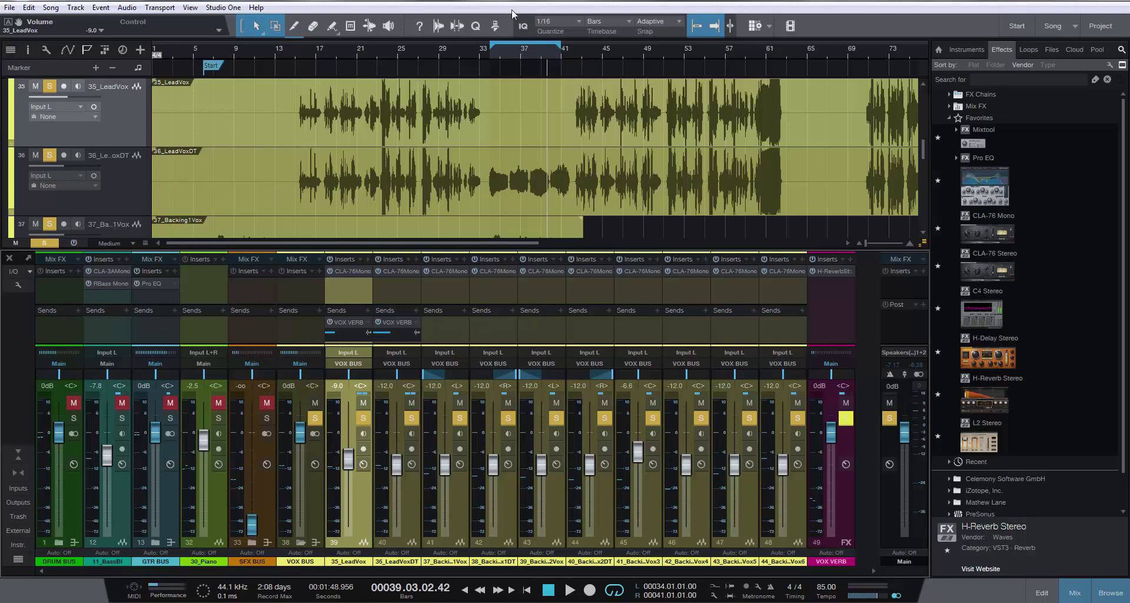
Play the soloed vocals in short bursts from bar 36, stopping each time to listen to the reverb tail
click(510, 54)
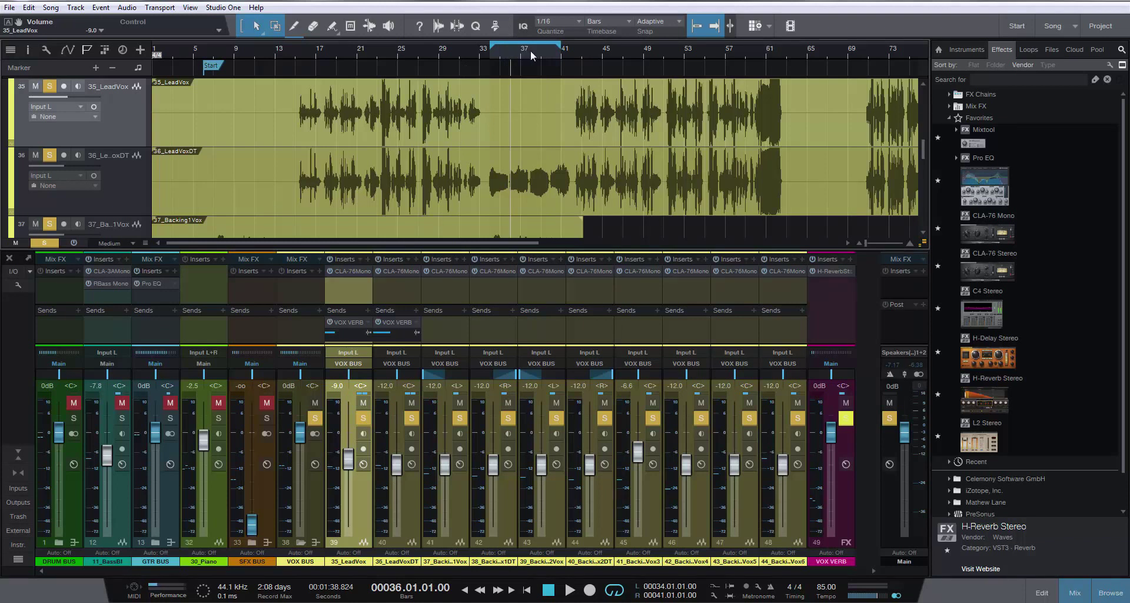
key(space)
key(space)
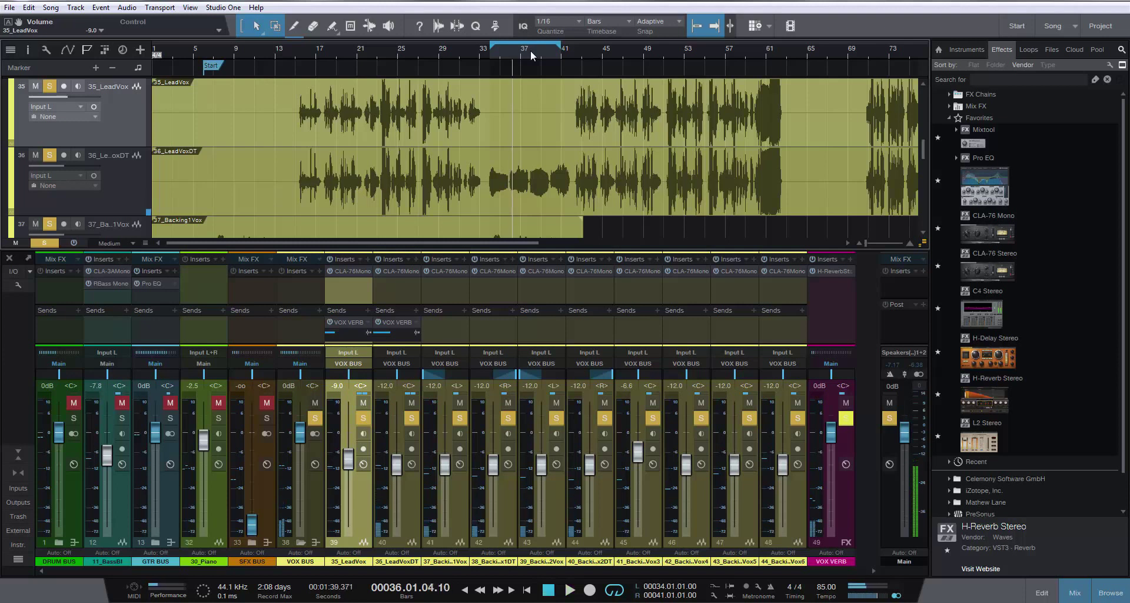
key(space)
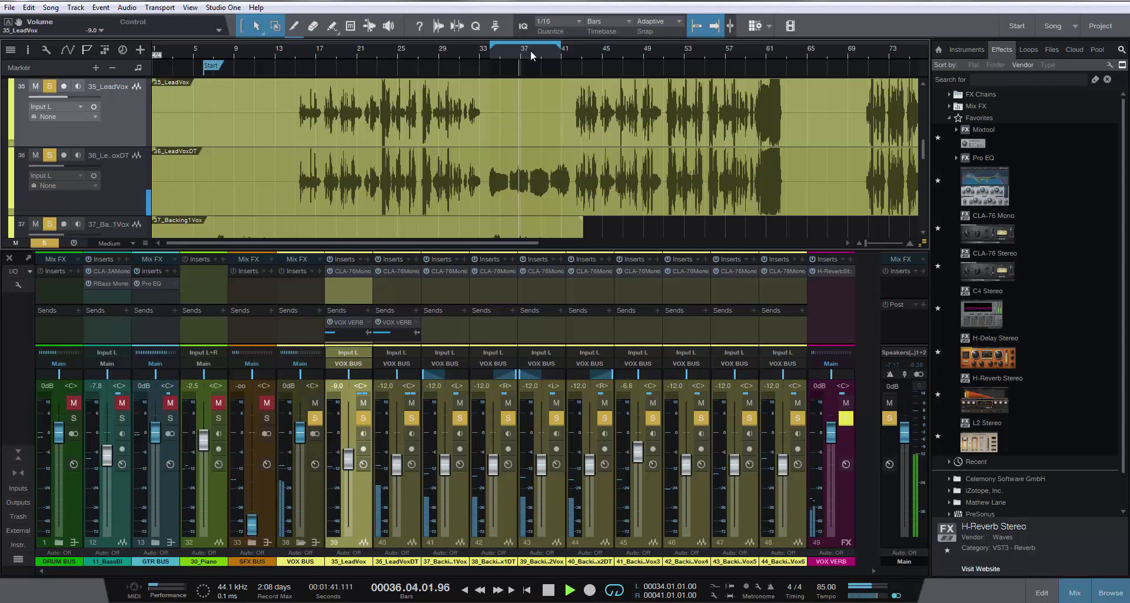
key(space)
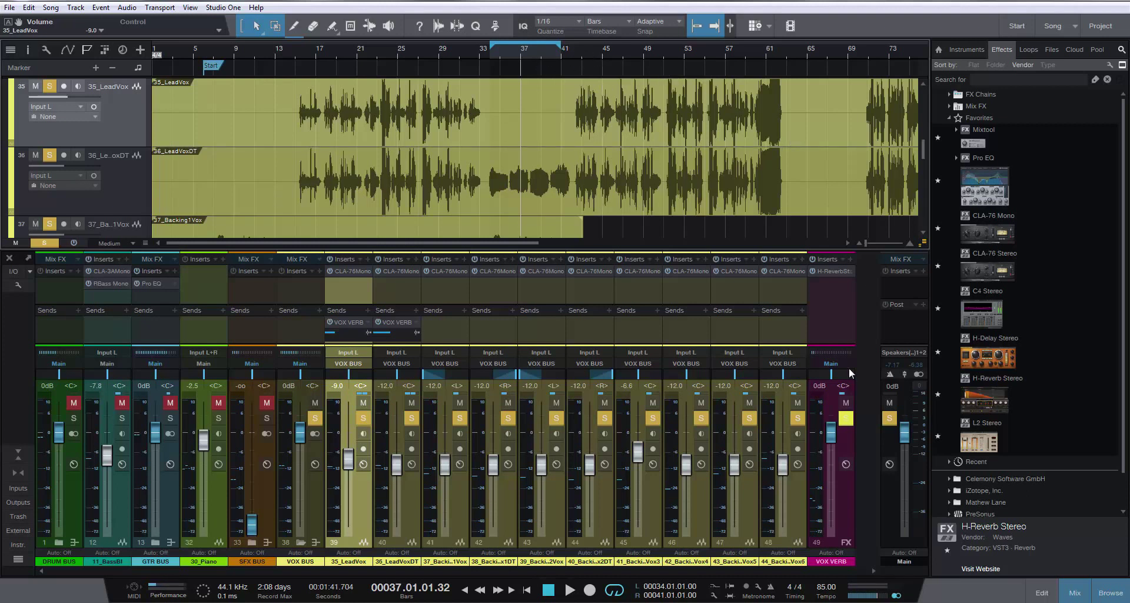
Isolate 36_LeadVoxDT by soloing it and muting 35_LeadVox, and play it briefly from bar 37
click(364, 418)
click(315, 418)
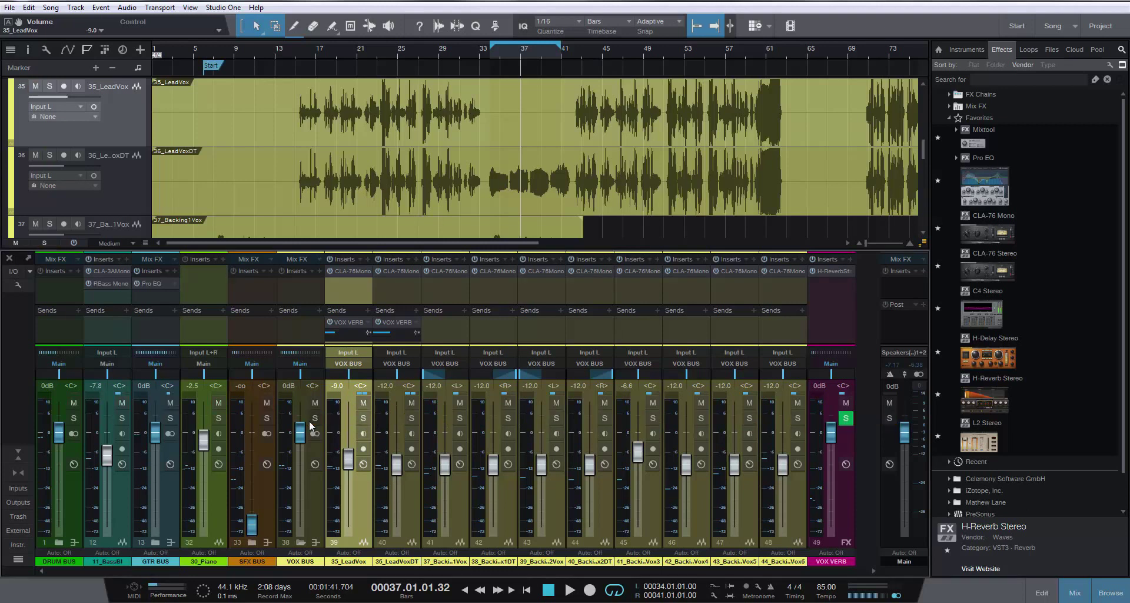
click(848, 417)
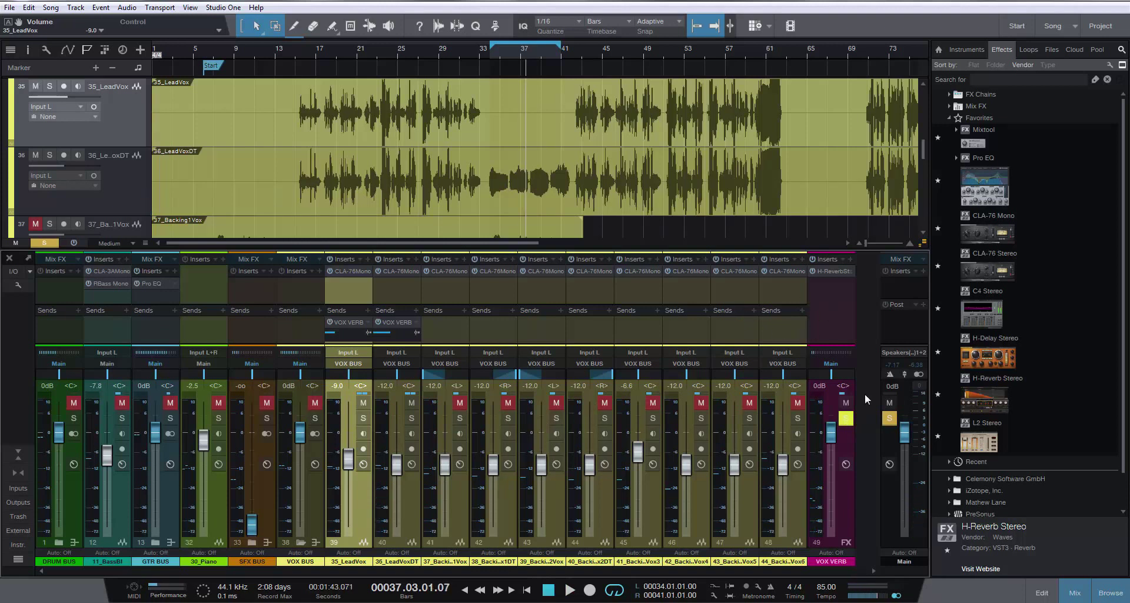
click(413, 418)
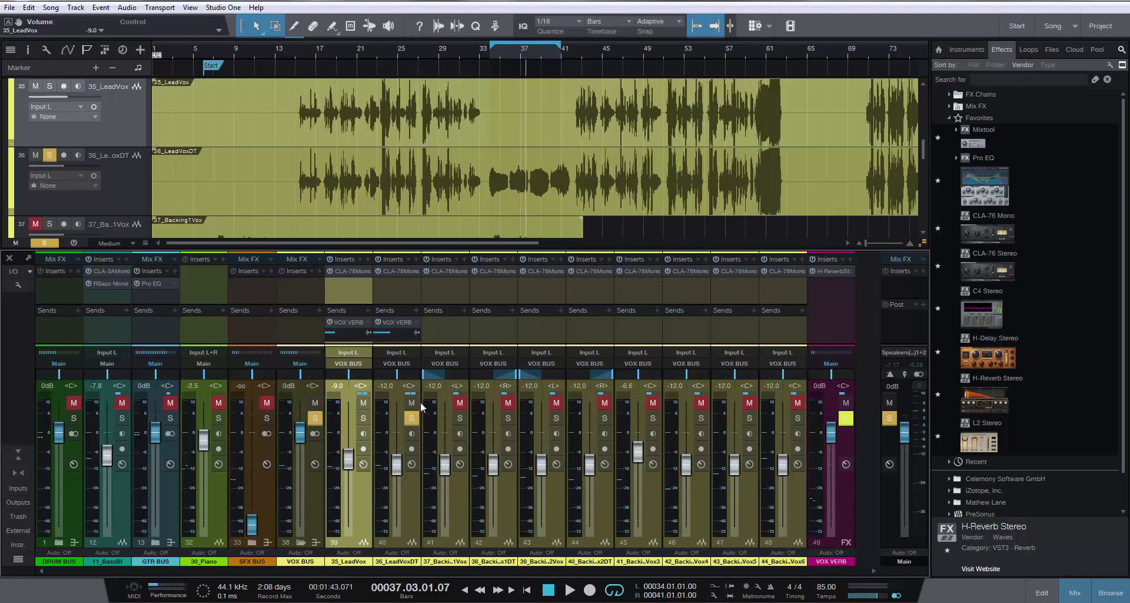
key(m)
key(space)
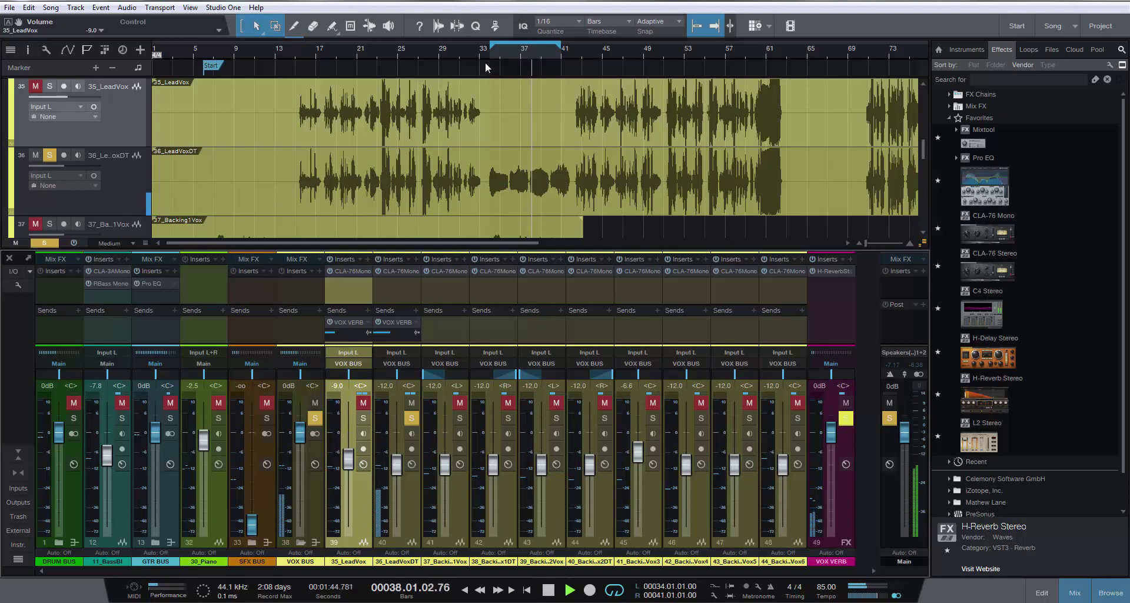
key(space)
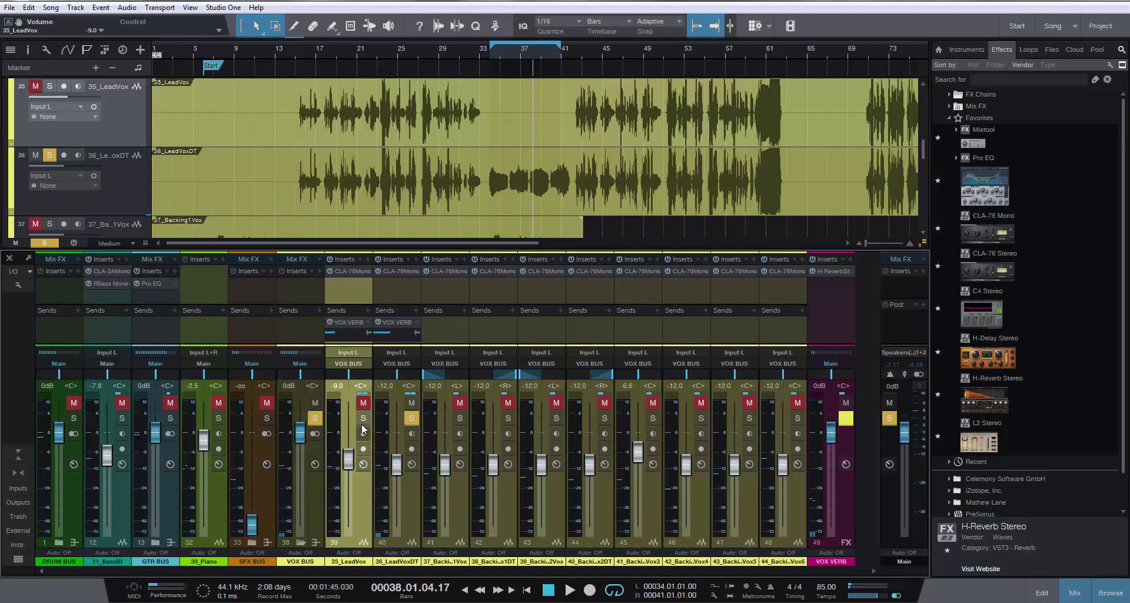
Switch the solo from 36_LeadVoxDT to 35_LeadVox and play it from about bar 28
click(363, 419)
click(411, 418)
key(space)
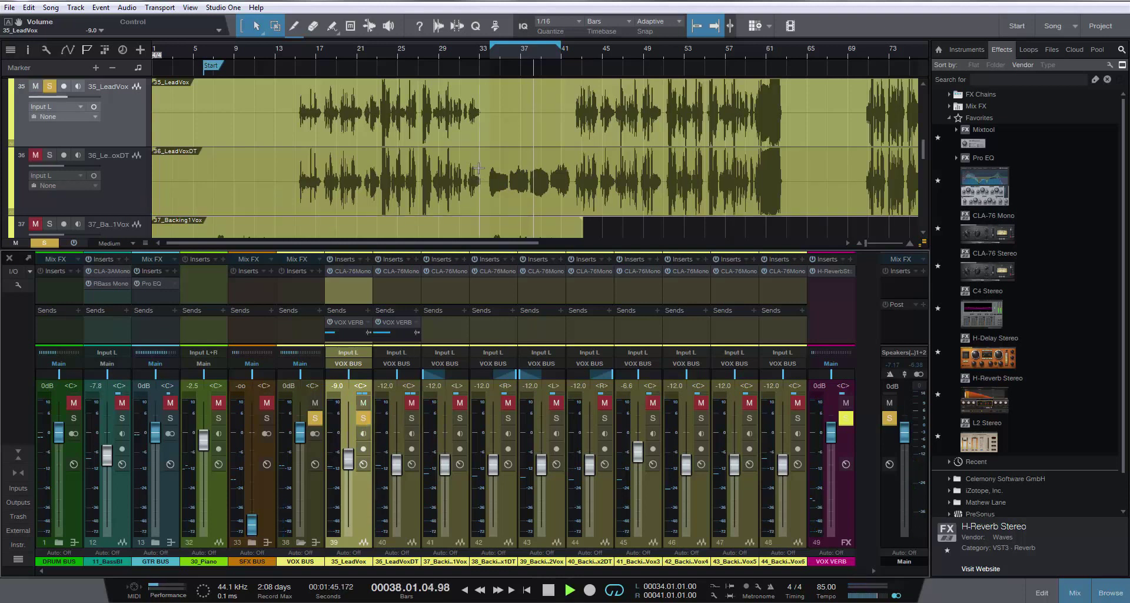
click(431, 51)
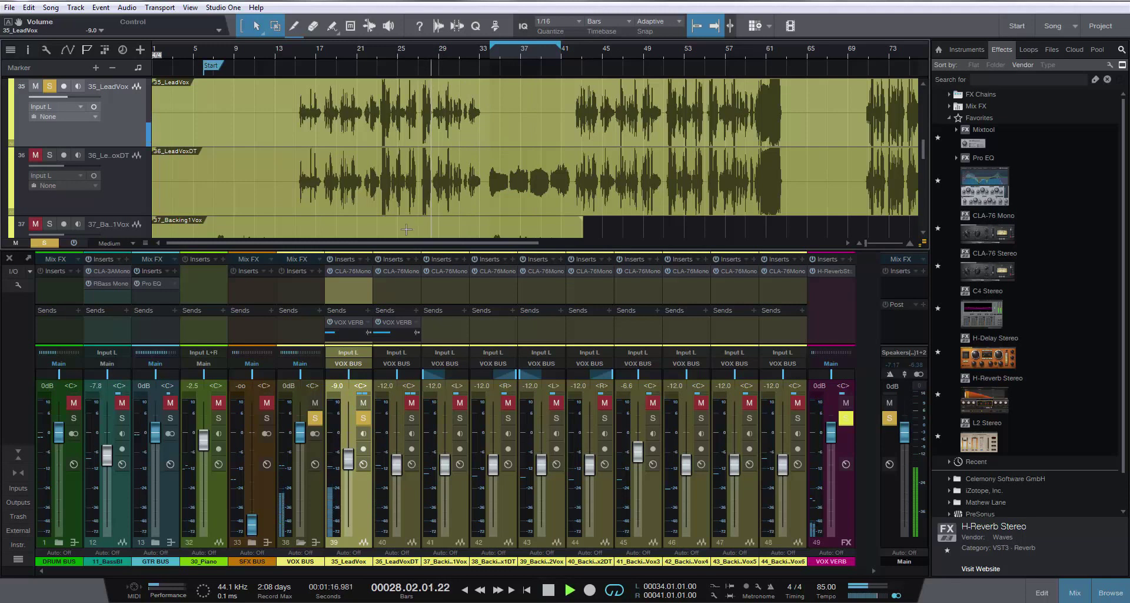
Solo 36_LeadVoxDT as well and move its VOX VERB send to the VOX BUS at a level of -16.4 dB
click(412, 418)
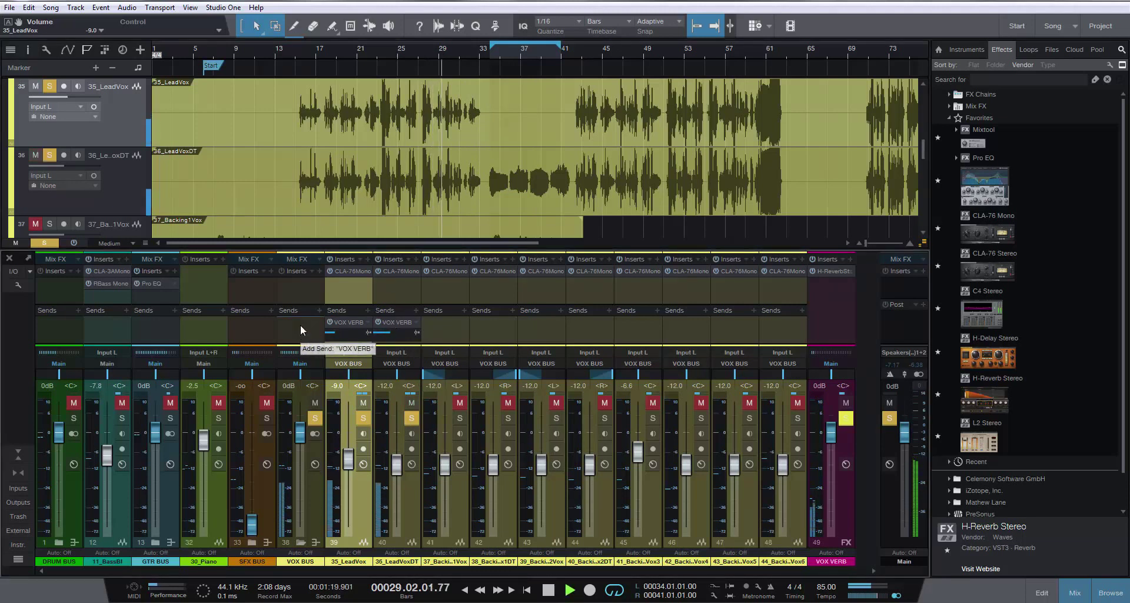
click(392, 321)
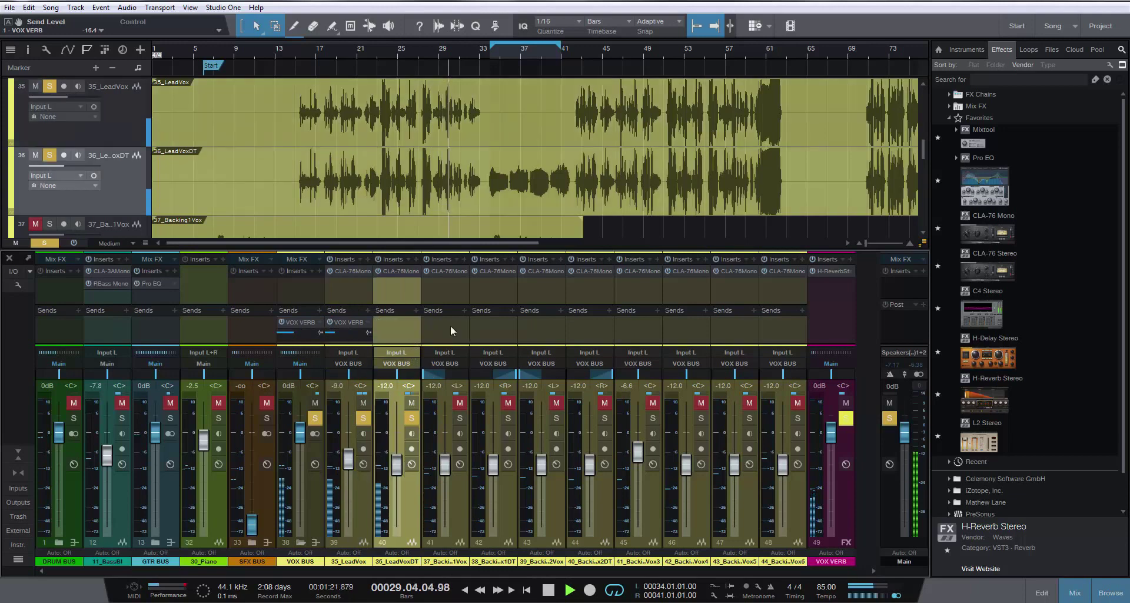
Solo all the backing vocals again and play the full vocals from about bar 54
drag(461, 418, 808, 420)
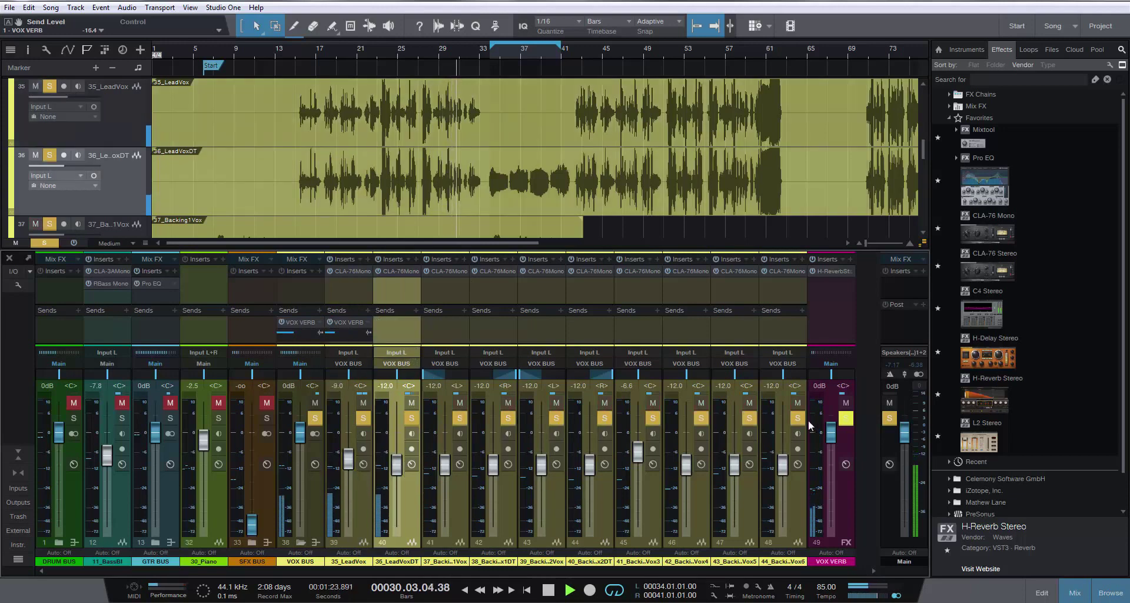
click(697, 54)
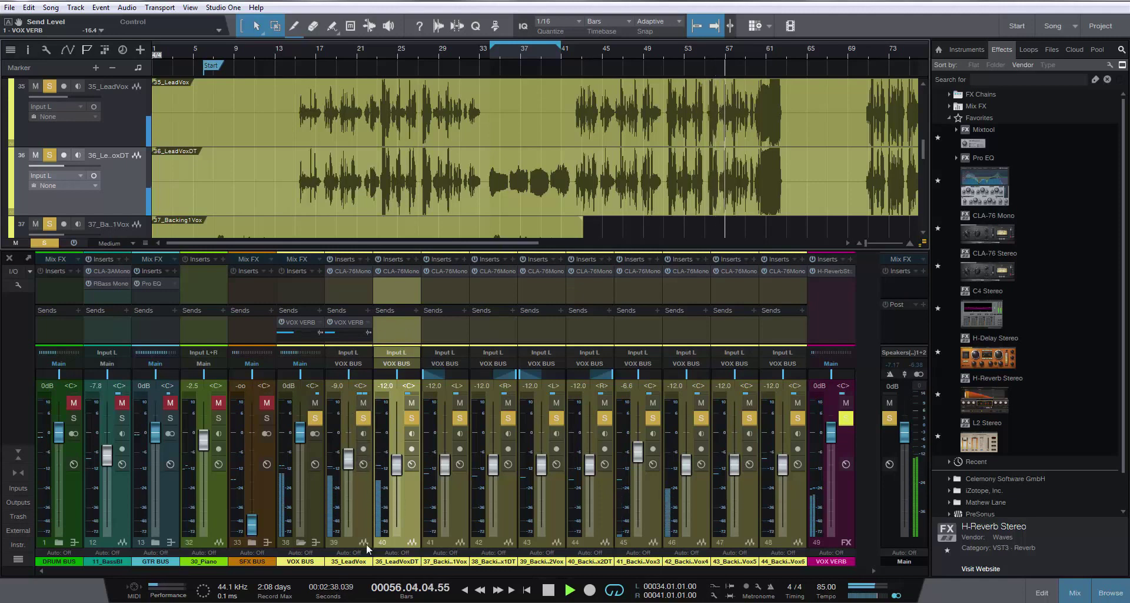
key(space)
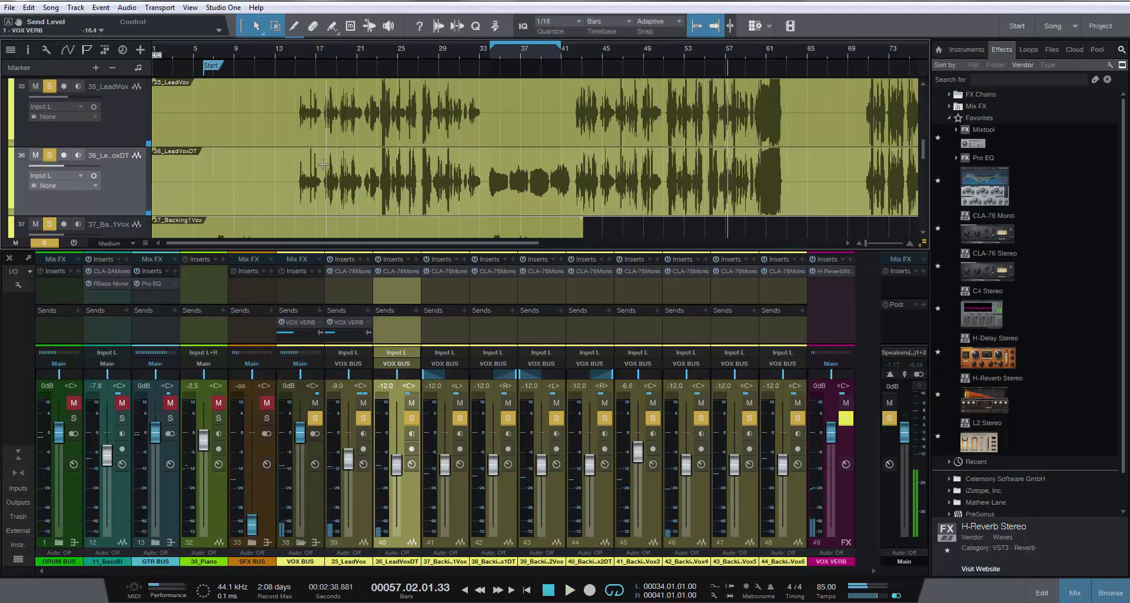
Play from about bar 17 while switching the VOX VERB sends on 35_LeadVox and VOX BUS off and on to compare them
drag(299, 50, 364, 51)
click(298, 50)
key(space)
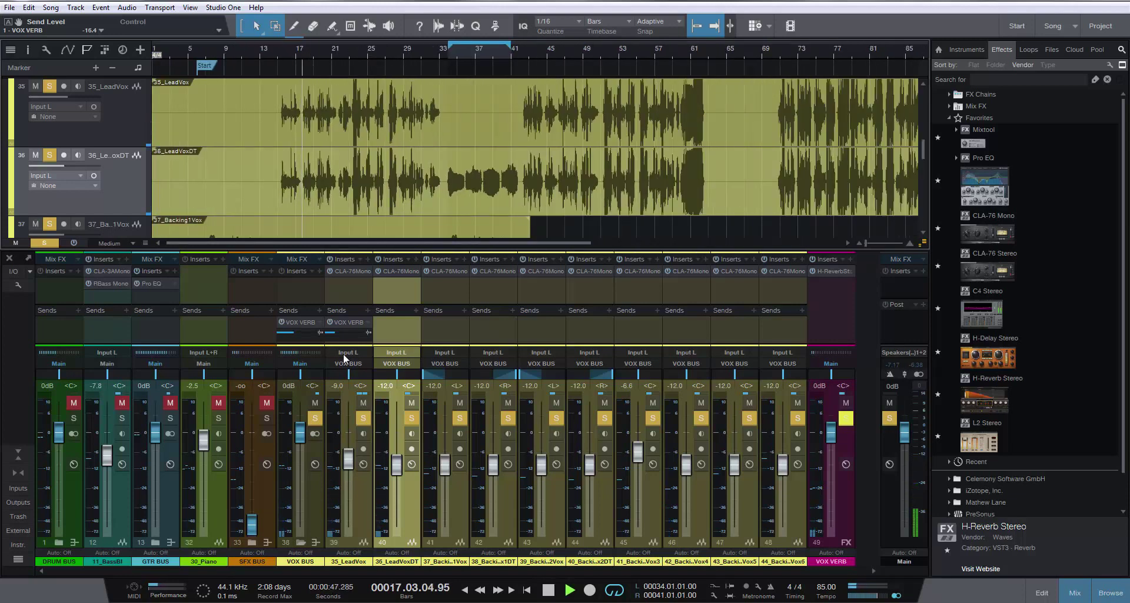
click(331, 322)
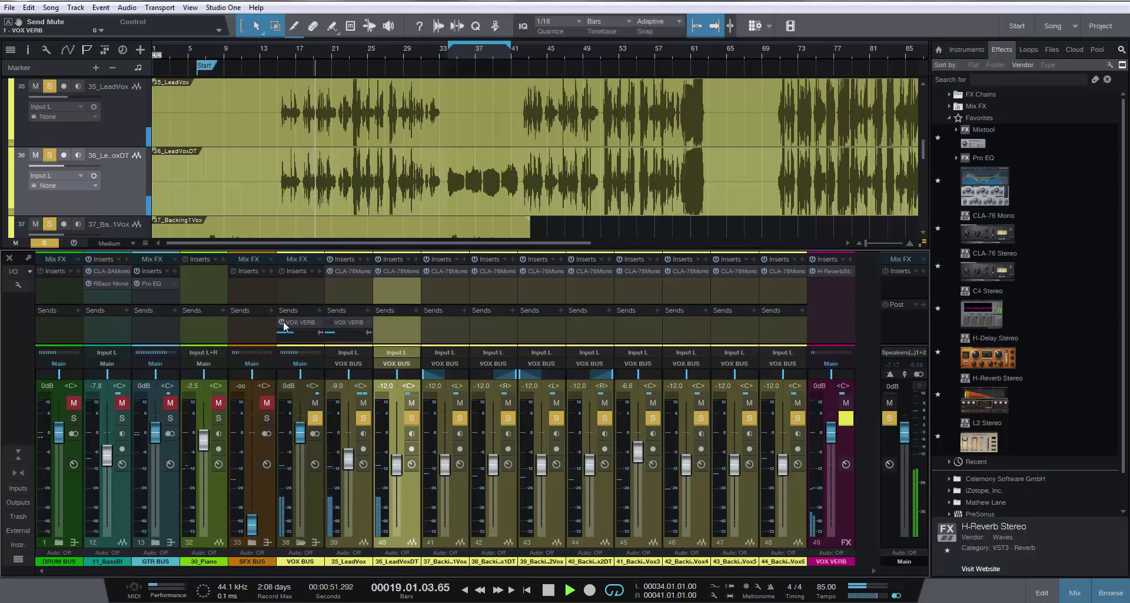
click(282, 322)
click(330, 322)
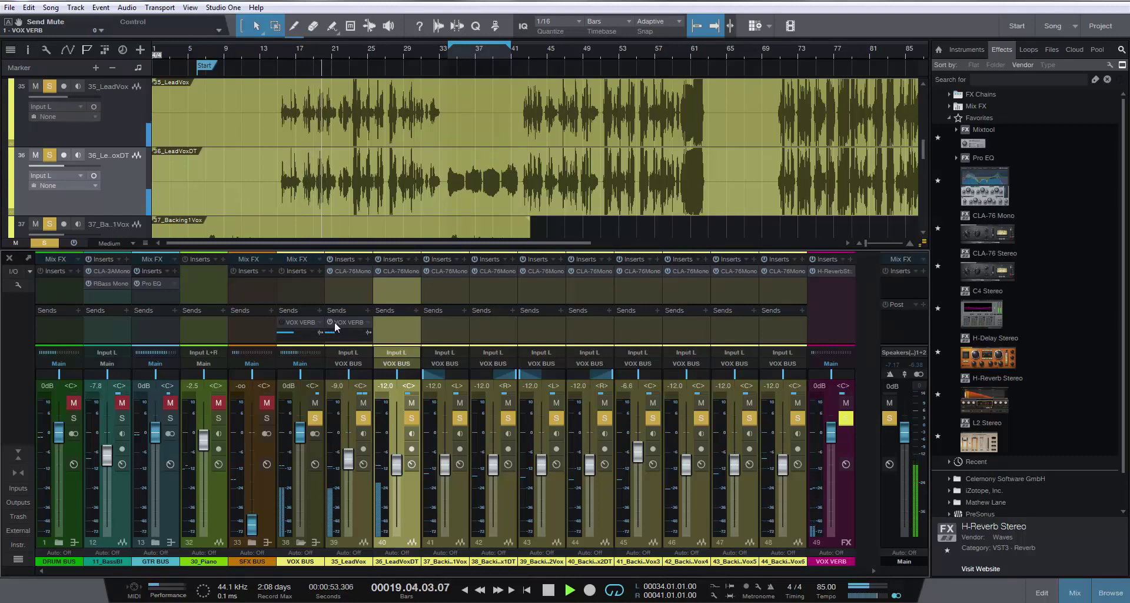
Remove the VOX VERB send from 35_LeadVox and stop playback
right_click(351, 322)
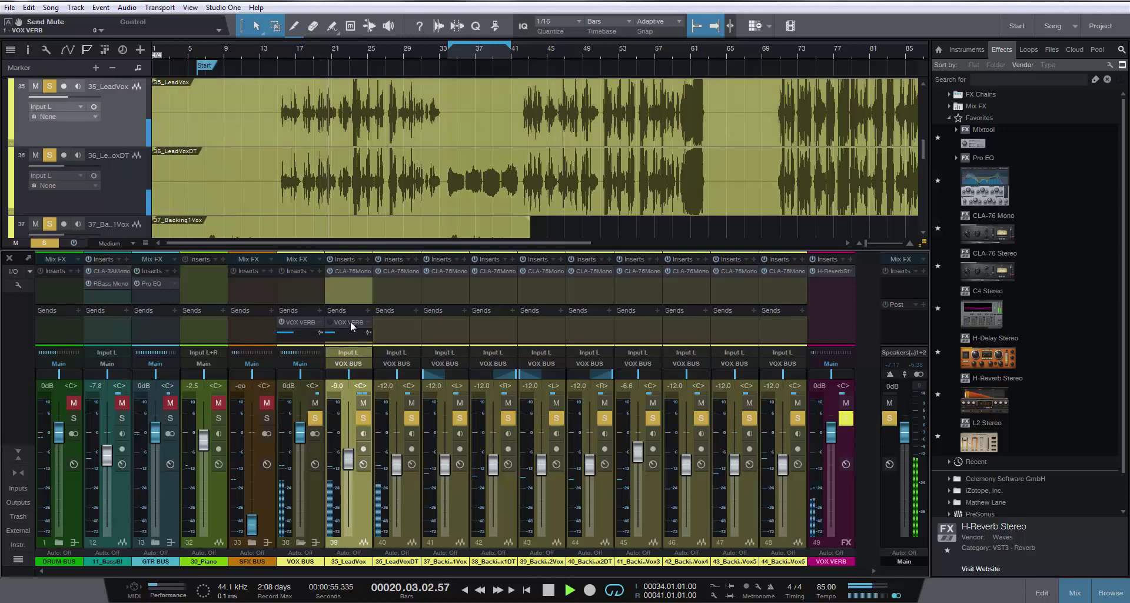
click(367, 352)
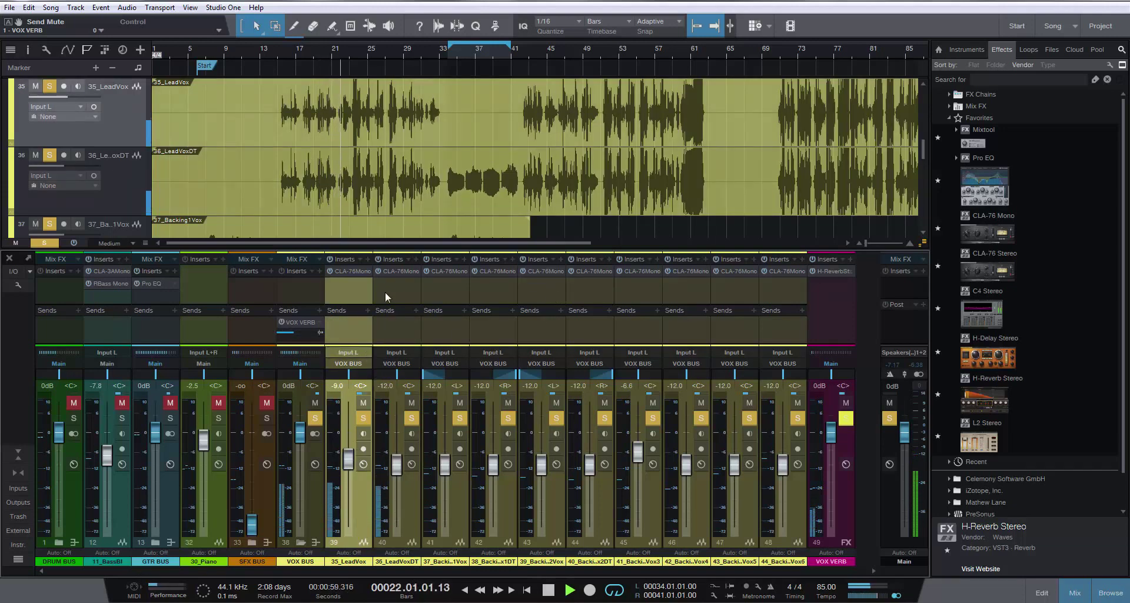
key(space)
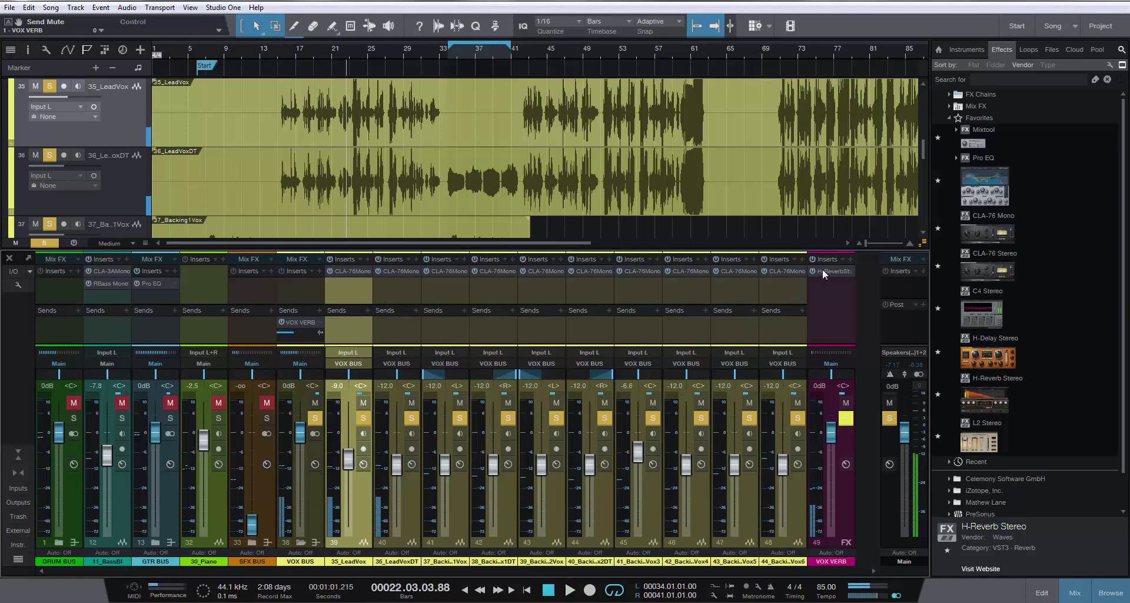
Open H-Reverb on the VOX VERB channel and set its pre-delay to 70
click(822, 270)
drag(595, 370, 594, 357)
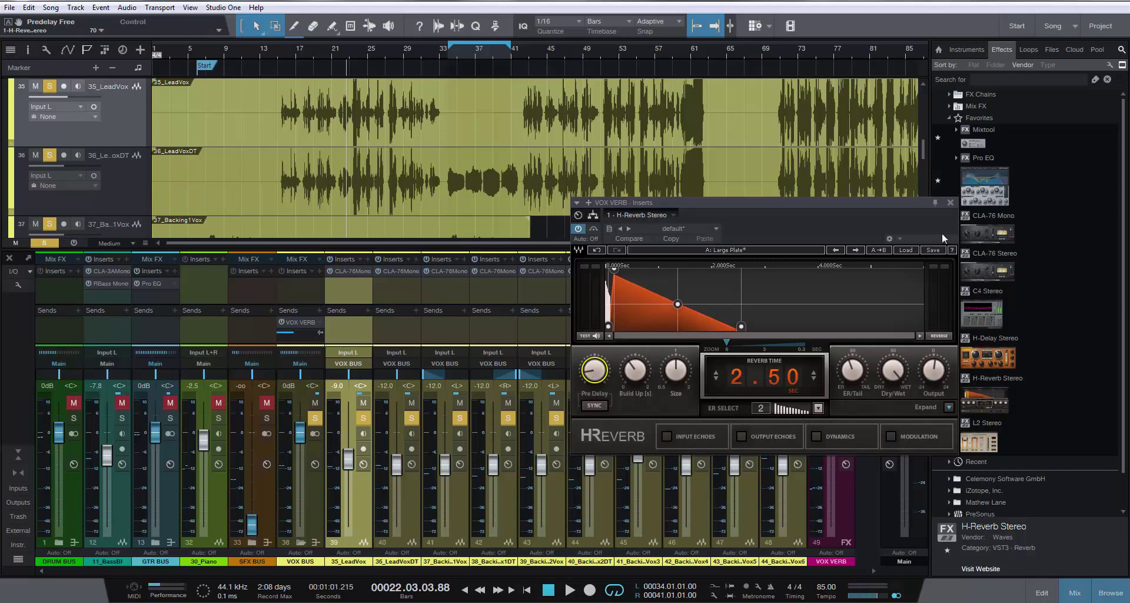
Close H-Reverb and play the soloed vocals from about bar 22 to hear the new pre-delay
click(951, 203)
key(space)
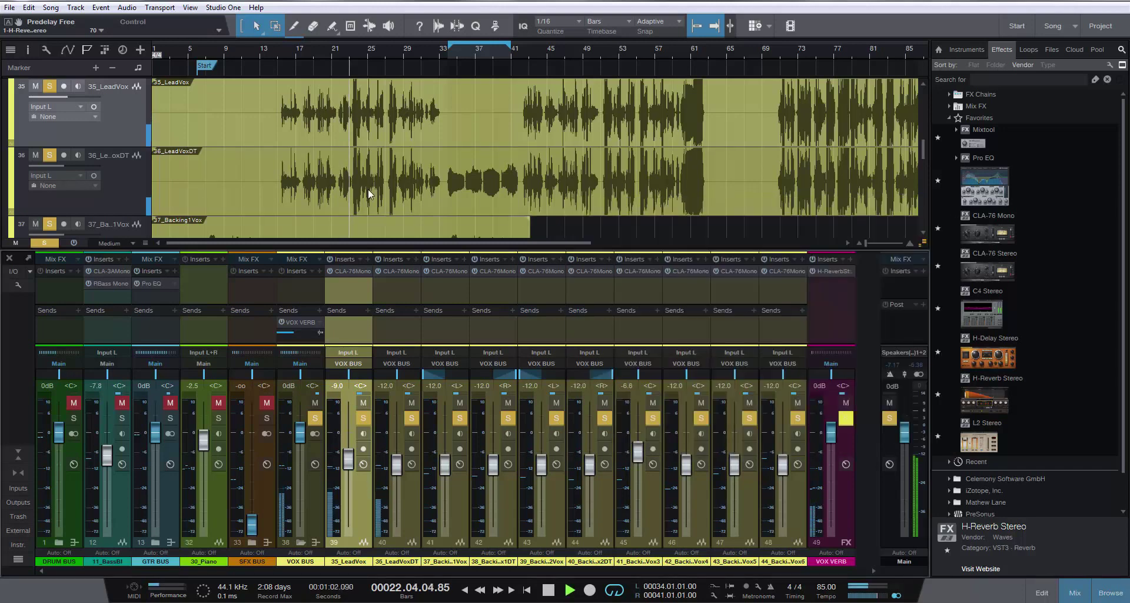
key(space)
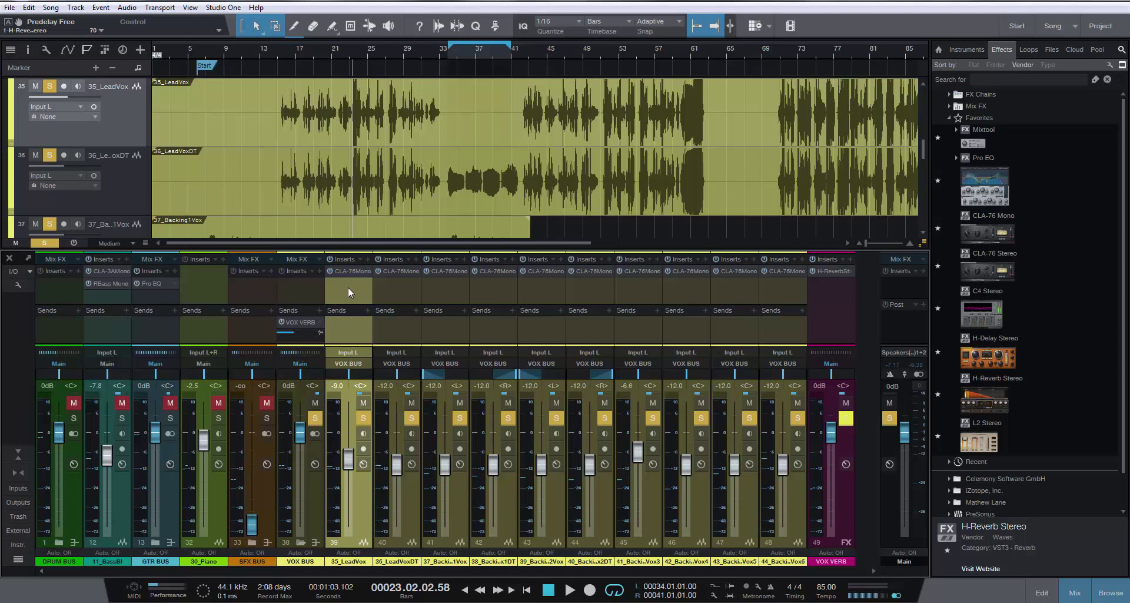
key(space)
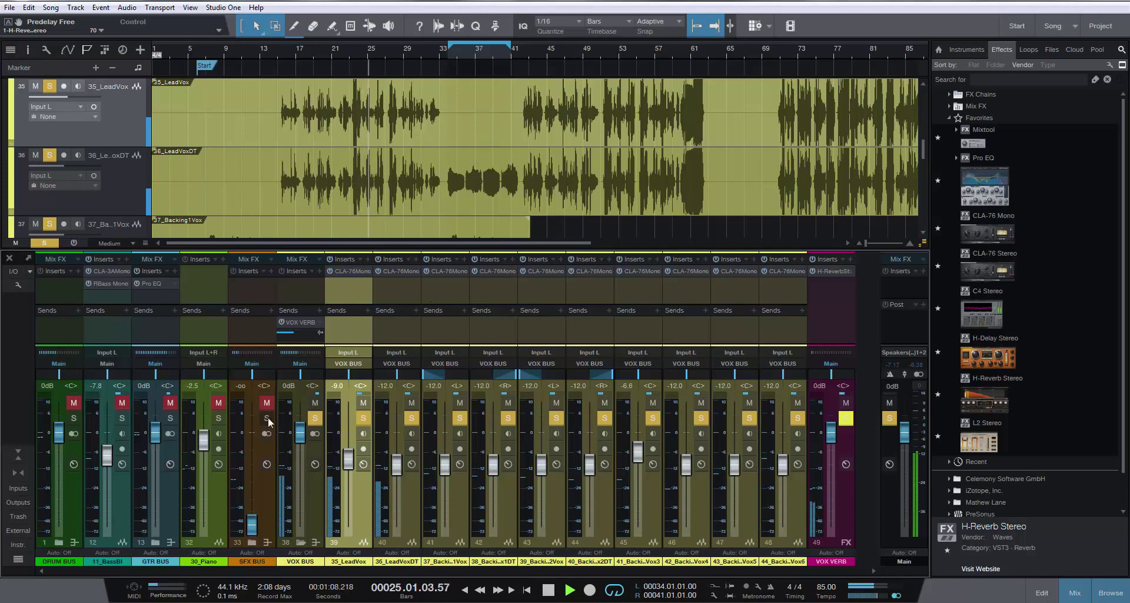
Solo the SFX BUS, 30_Piano, GTR BUS, 11_BassBI and DRUM BUS alongside the vocals during playback
drag(266, 418, 48, 419)
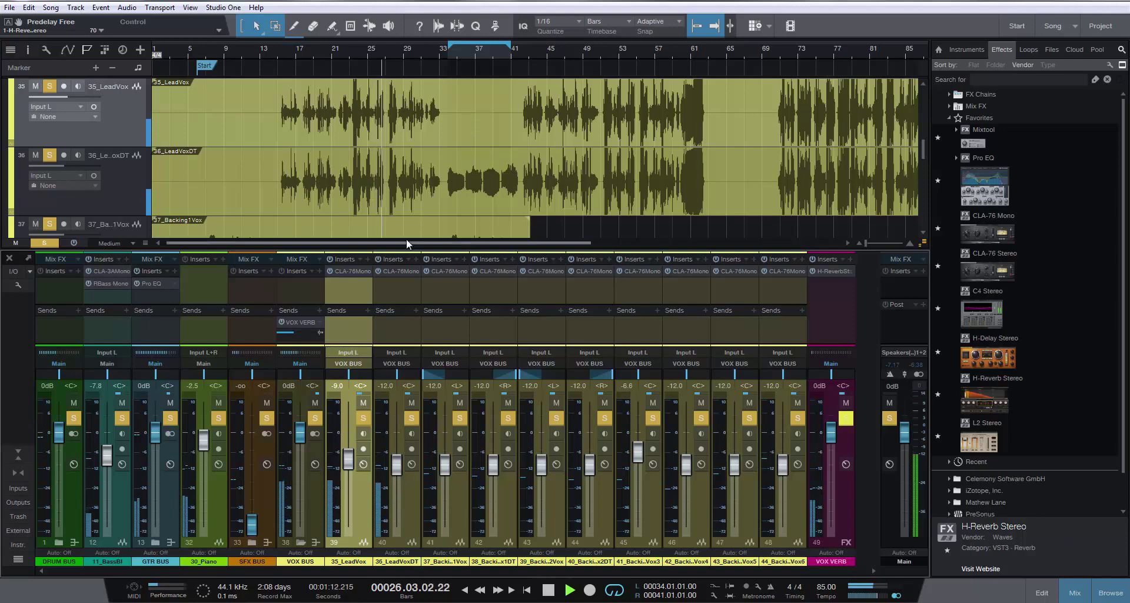
drag(309, 54, 378, 49)
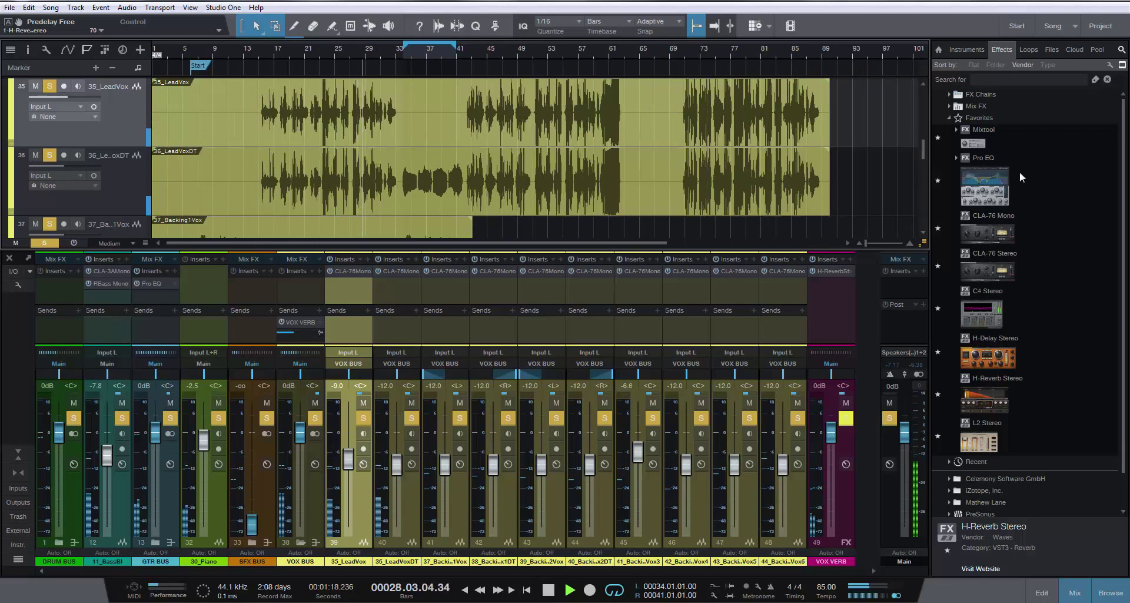
Insert CLA-76 Stereo on the DRUM BUS, look through its Blacky and Bluey presets, and set Analog to Off
drag(989, 268, 55, 286)
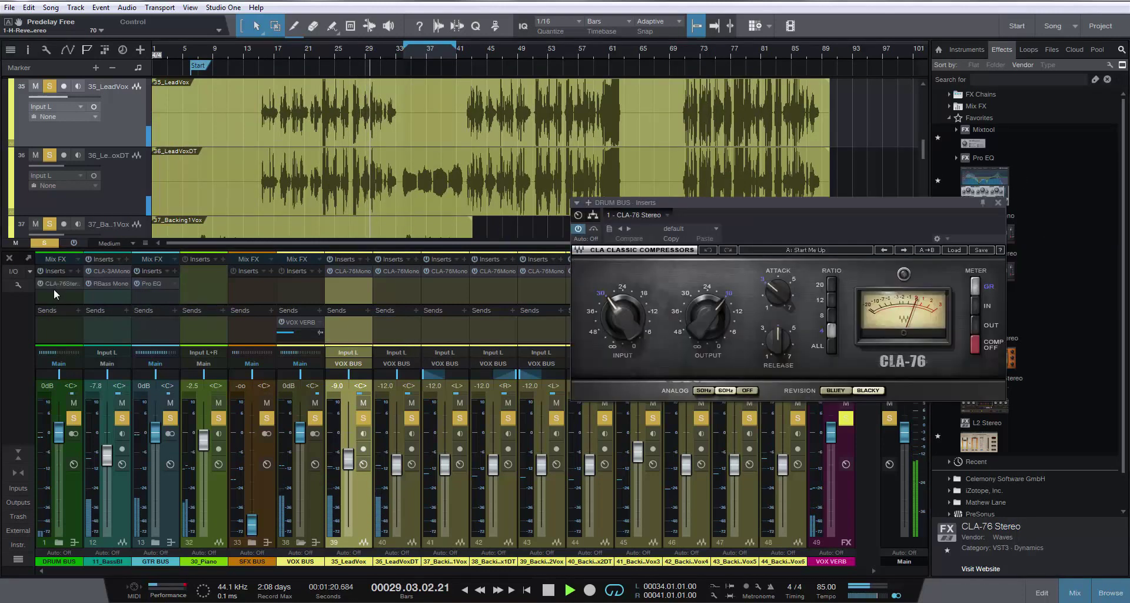
click(958, 250)
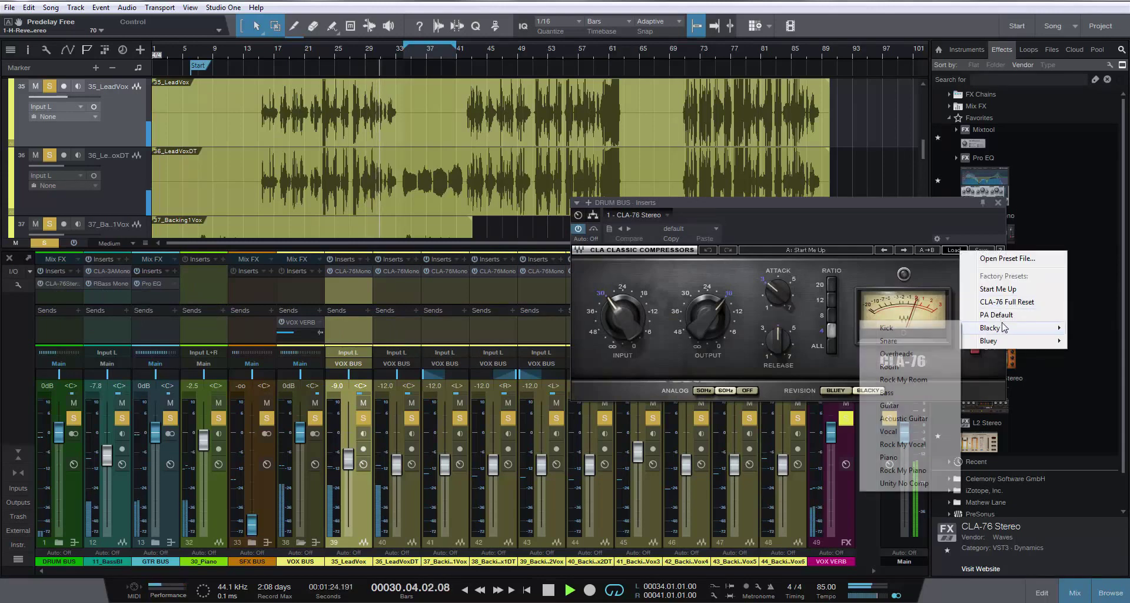
mouse_move(1005, 328)
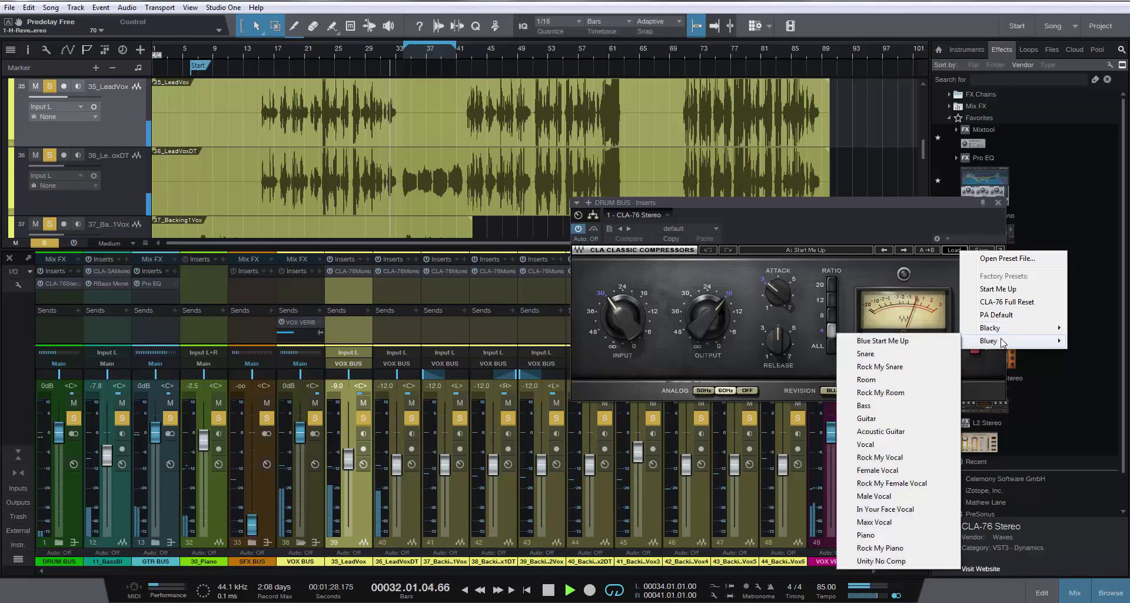
click(847, 211)
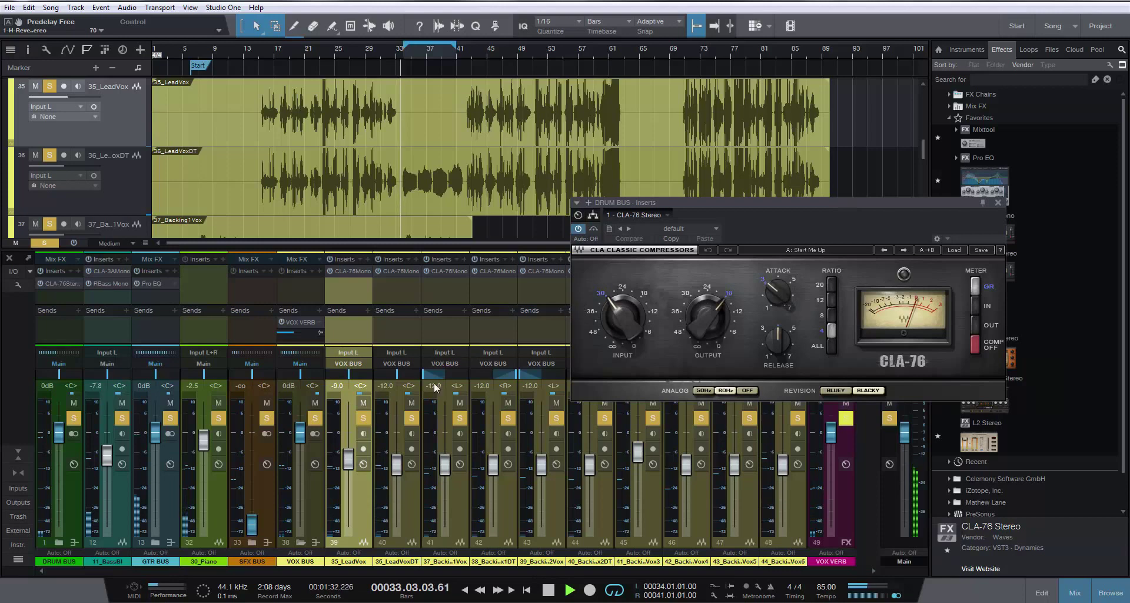
click(747, 391)
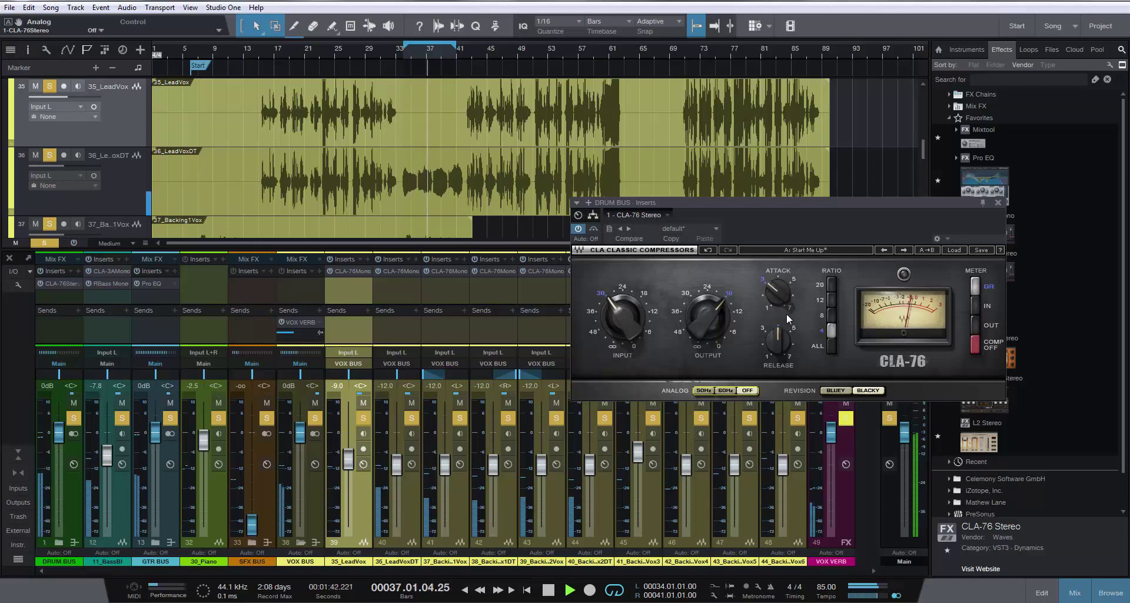
Solo only the DRUM BUS and toggle the CLA-76 bypass to compare the drums with and without compression
click(315, 417)
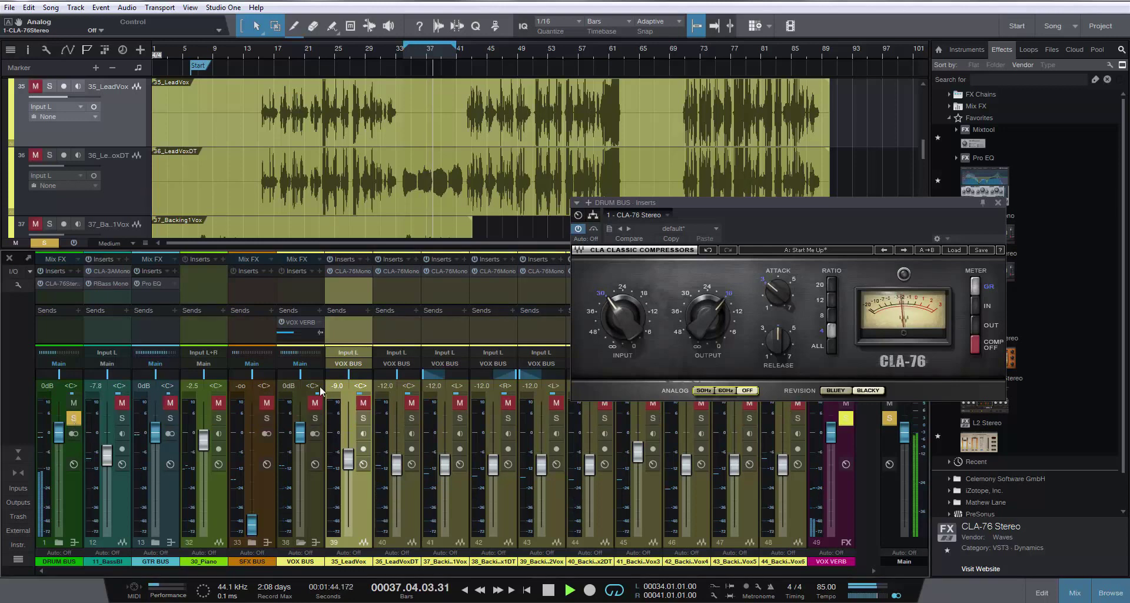
click(593, 229)
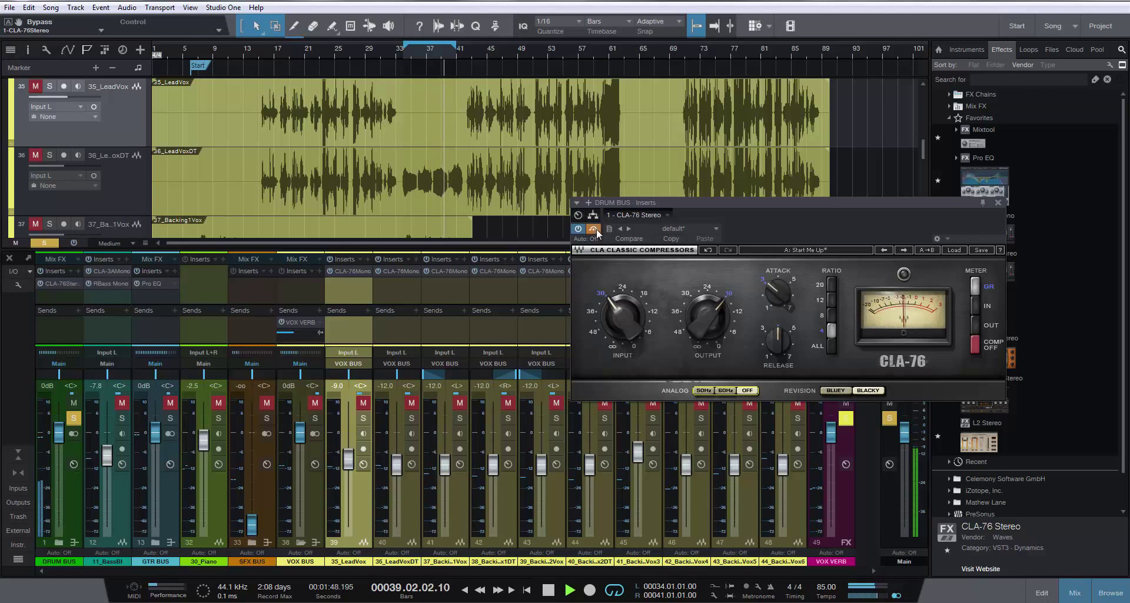
click(594, 229)
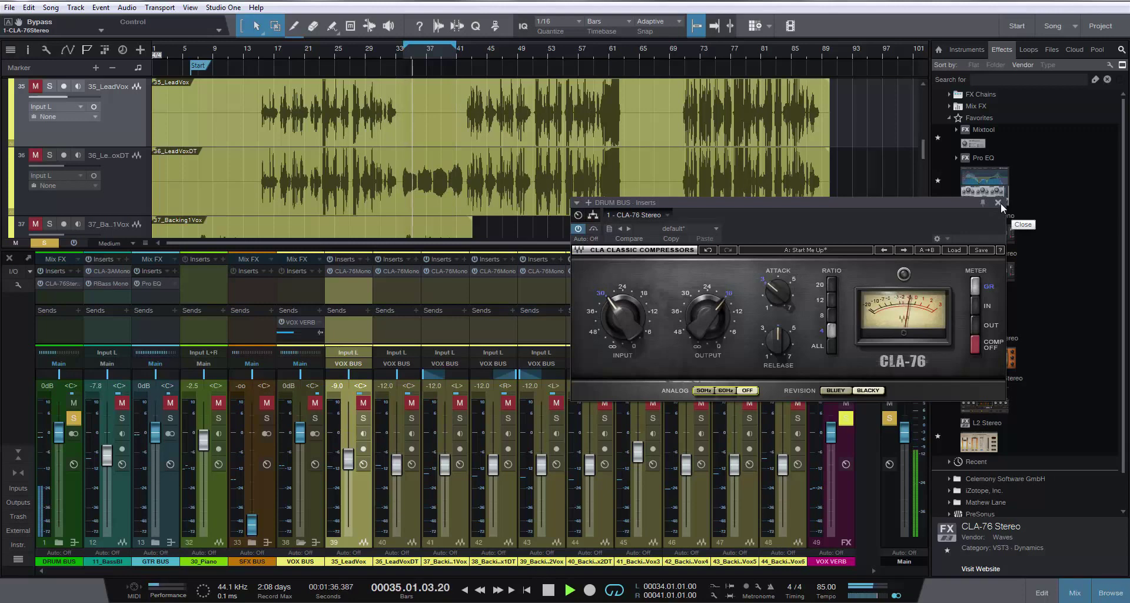
Adjust the DRUM BUS CLA-76 by ear to attack 1.96, release 7.00 and ratio 4, and close it
click(789, 280)
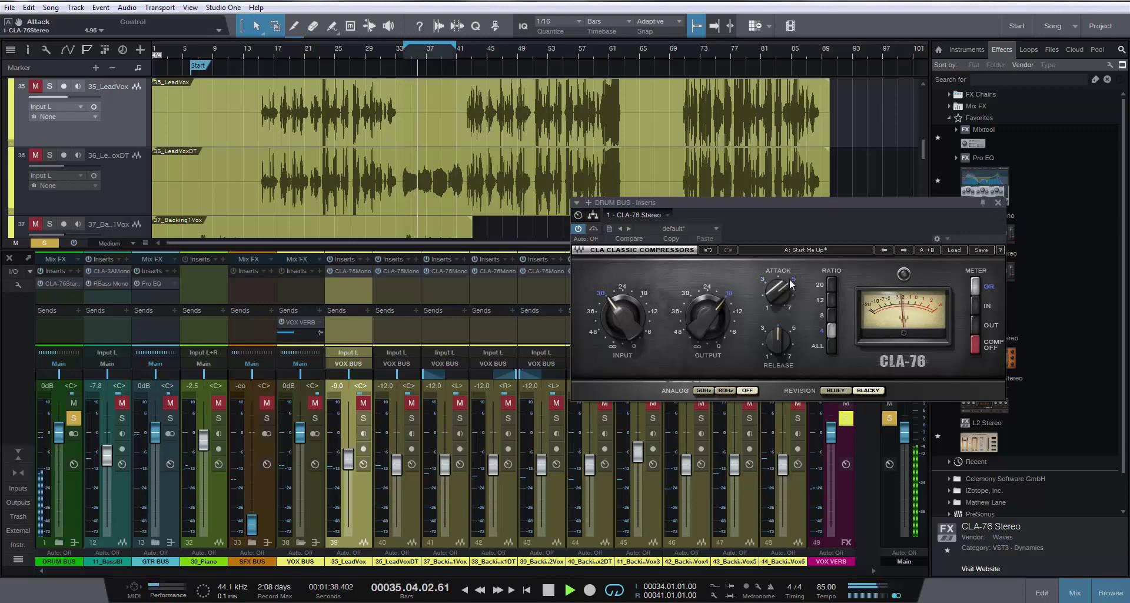
click(764, 305)
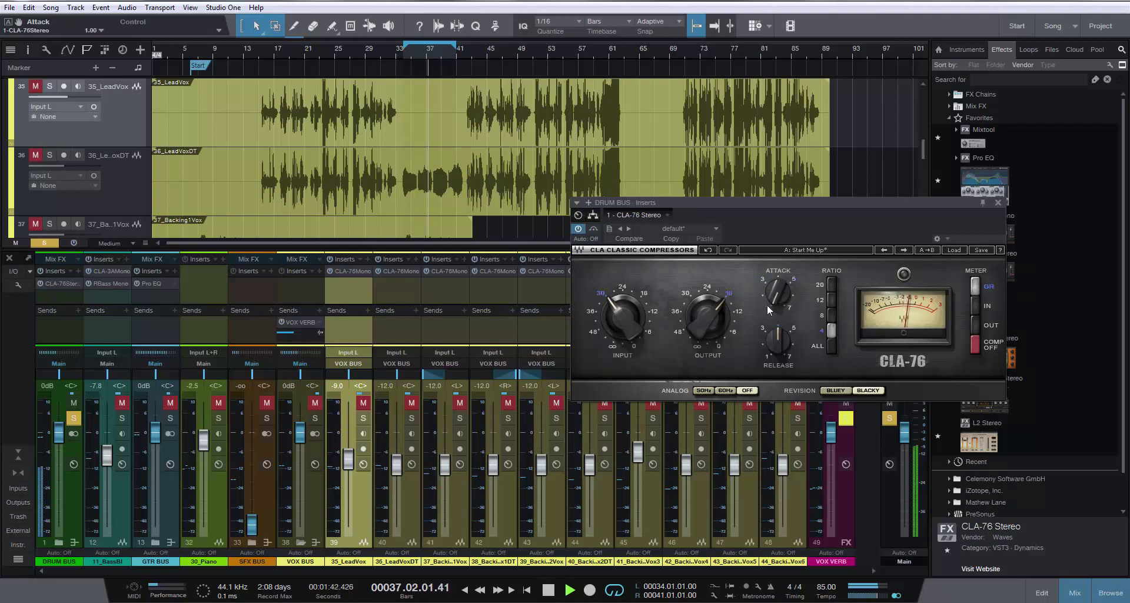
drag(767, 305, 764, 281)
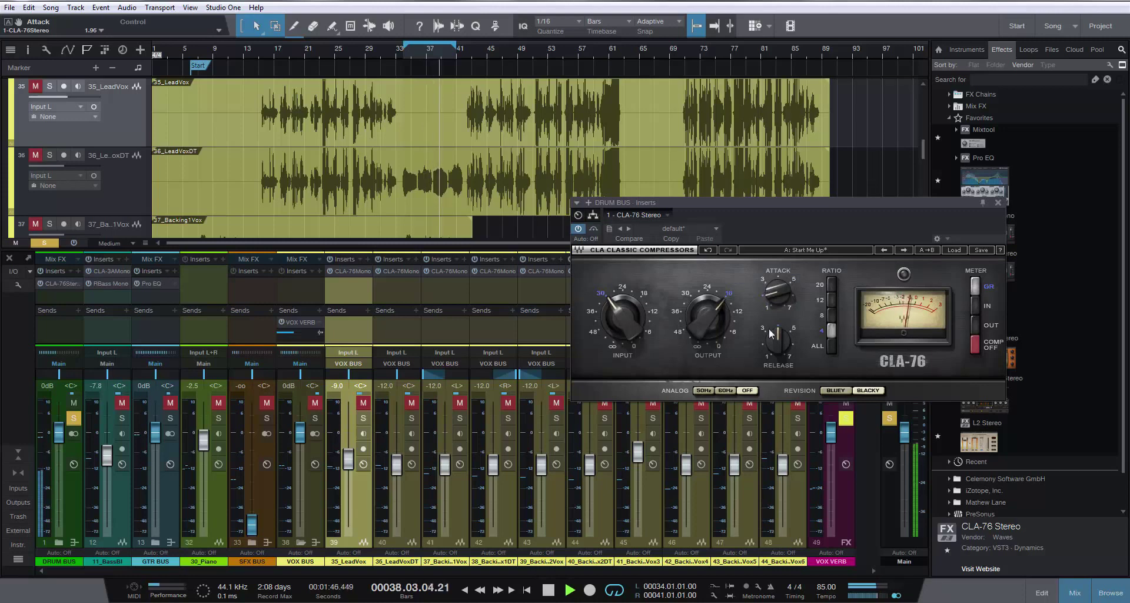
drag(771, 334, 765, 360)
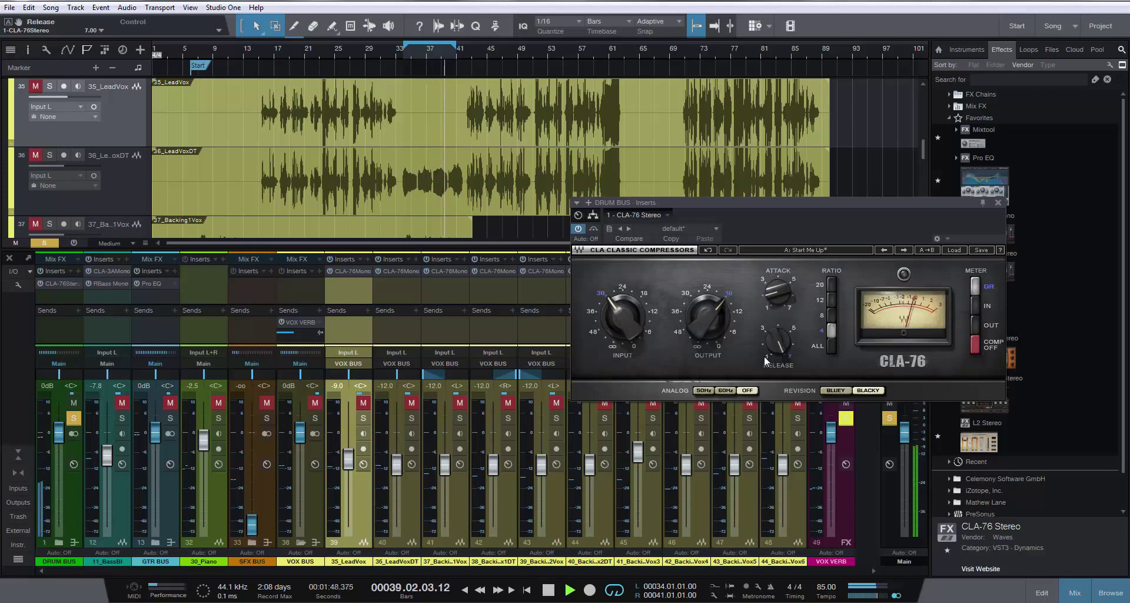
click(767, 357)
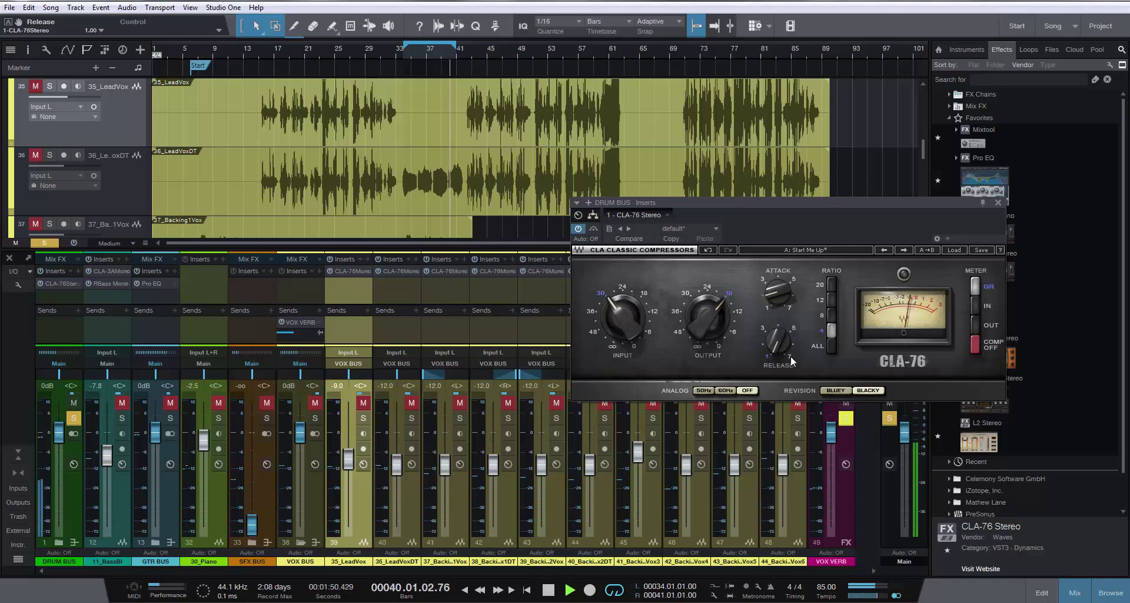
click(832, 316)
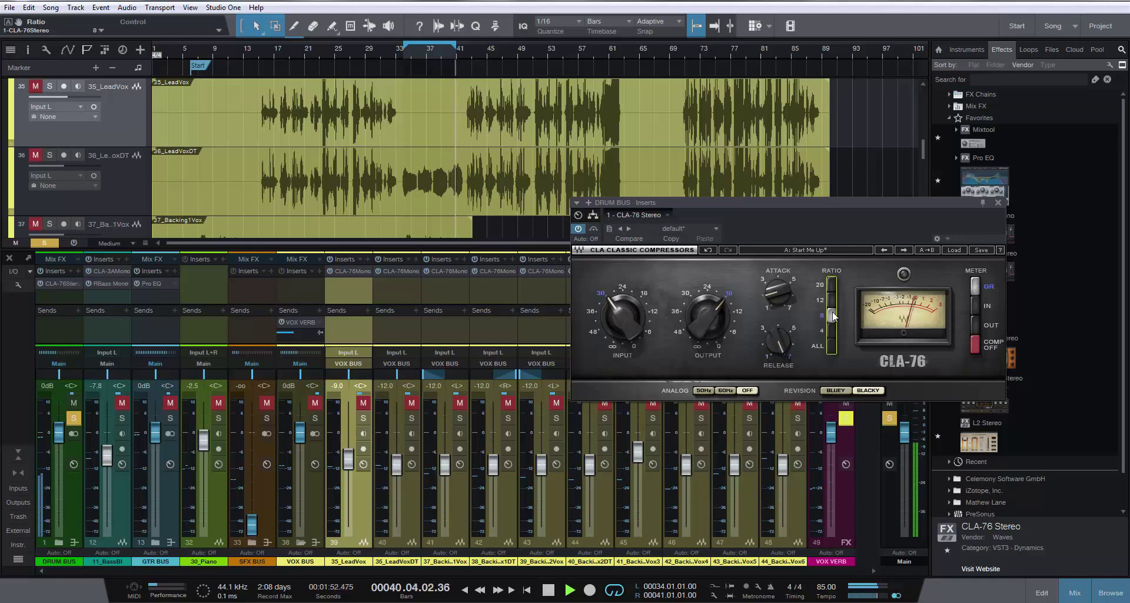
click(833, 333)
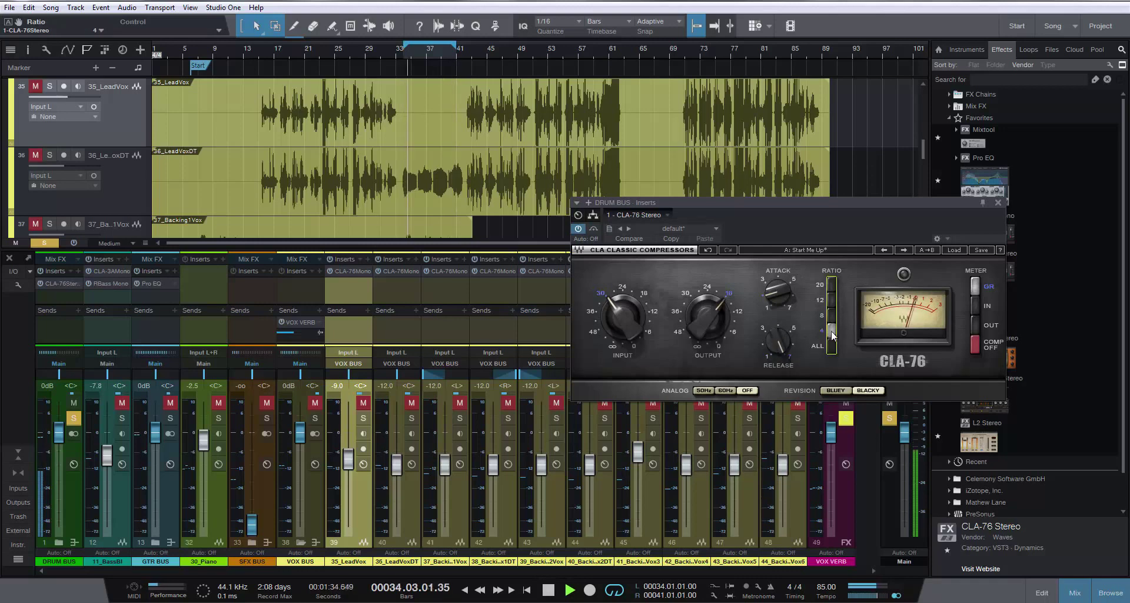
click(999, 202)
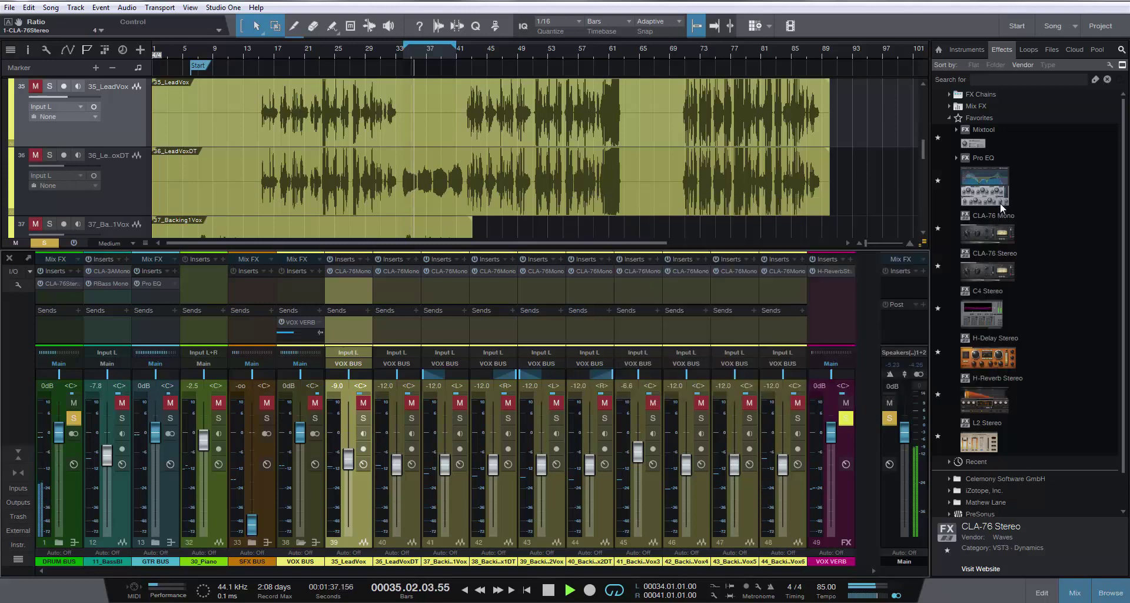
Solo 11_BassBI, GTR BUS, 30_Piano and VOX BUS along with the drums to hear them together
click(125, 419)
click(170, 419)
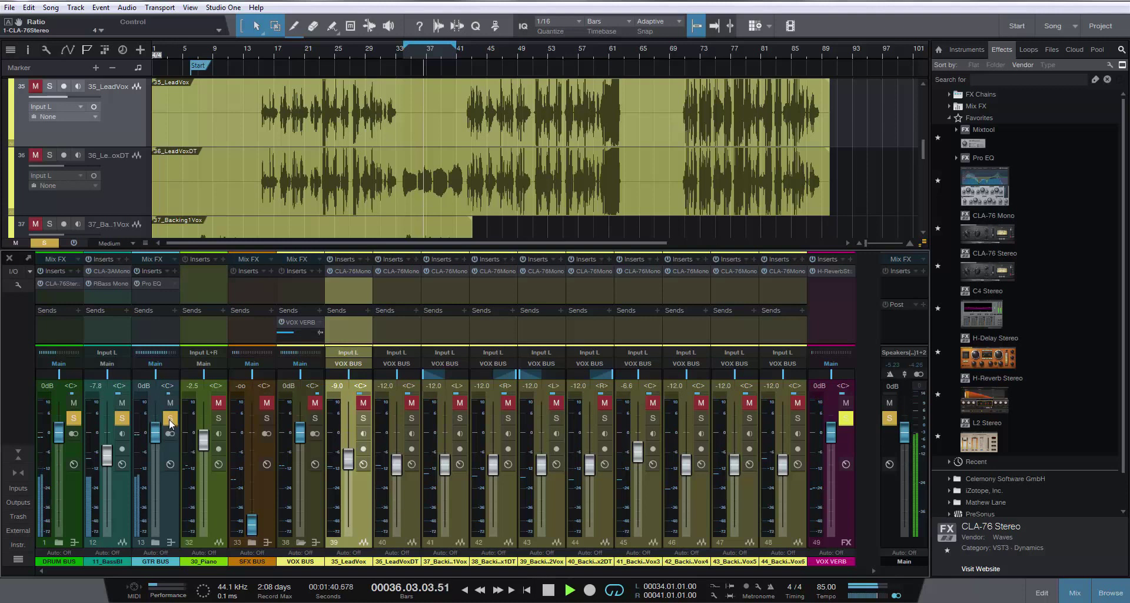
click(218, 418)
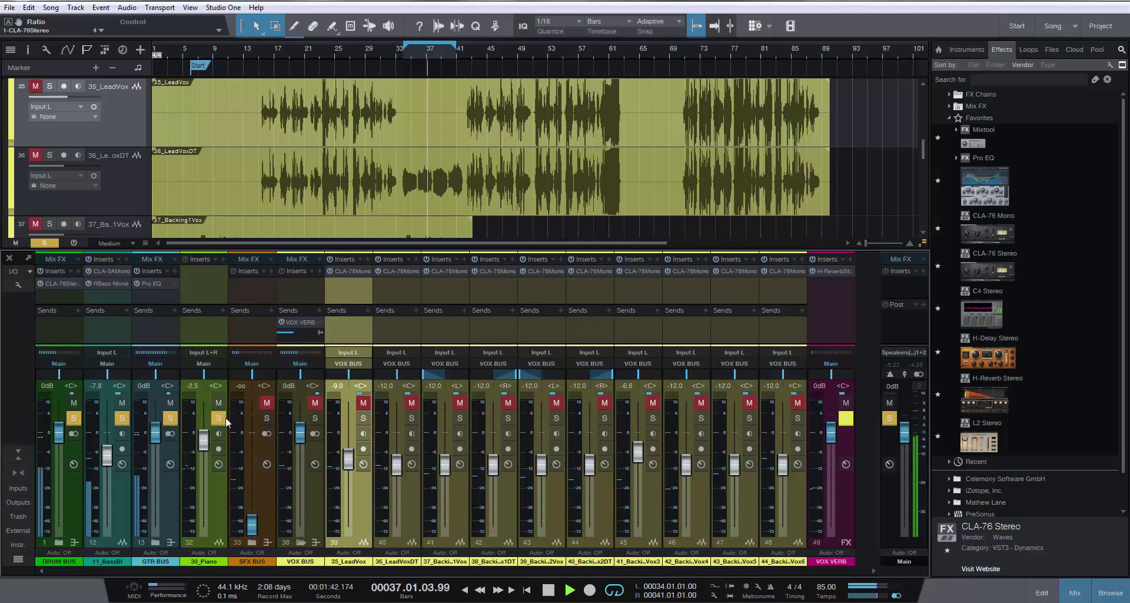
click(266, 418)
click(315, 418)
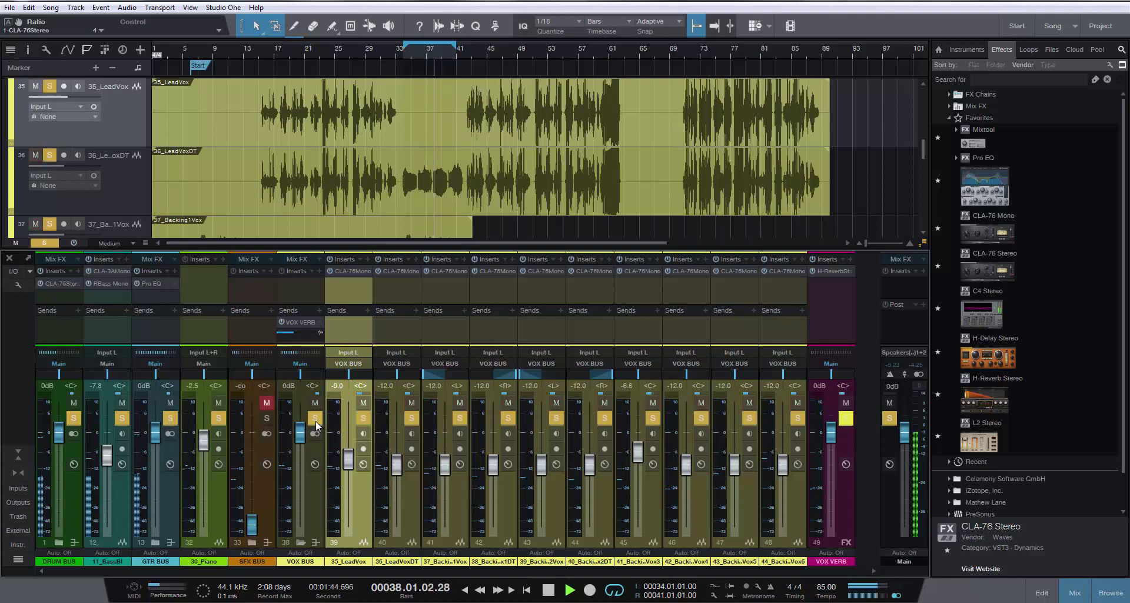
Collapse the VOX BUS and clear all solos, leaving only the GTR BUS expanded and soloed
click(301, 542)
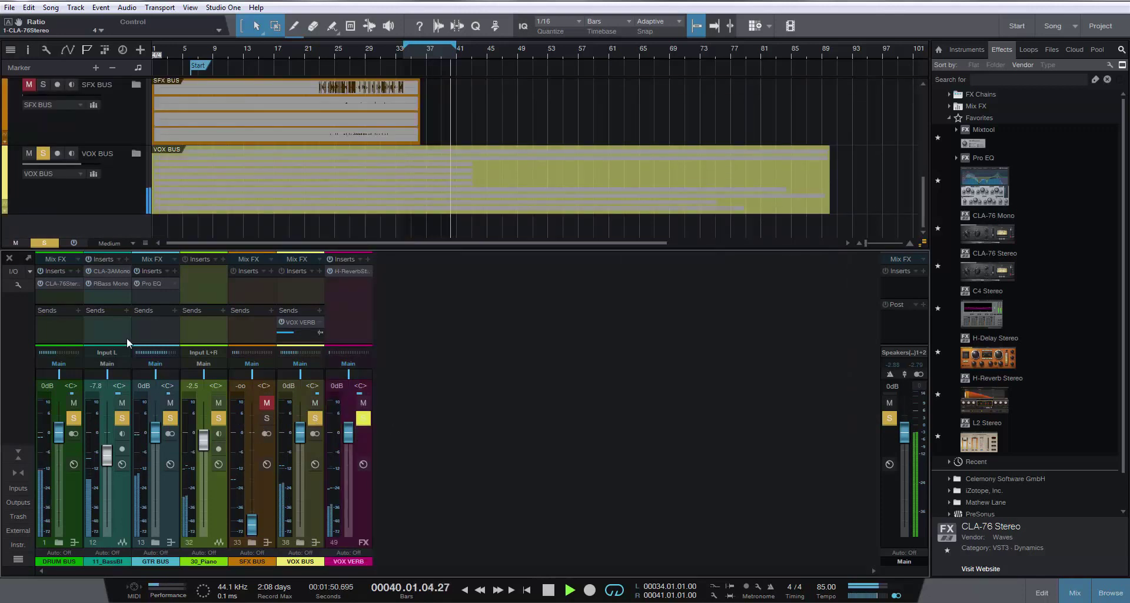
click(46, 243)
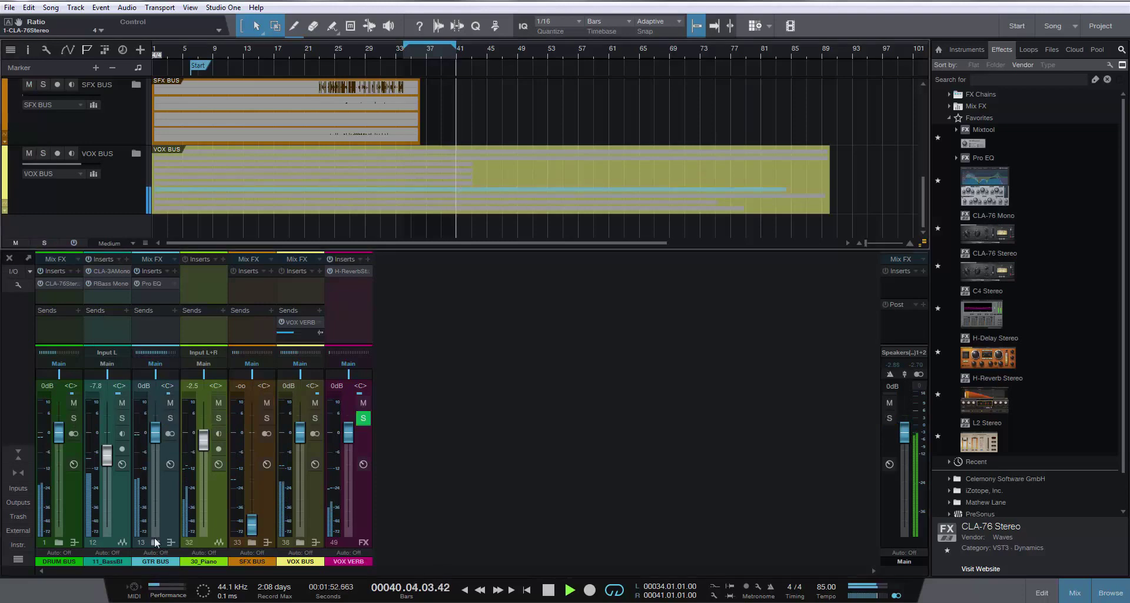
click(155, 542)
click(170, 418)
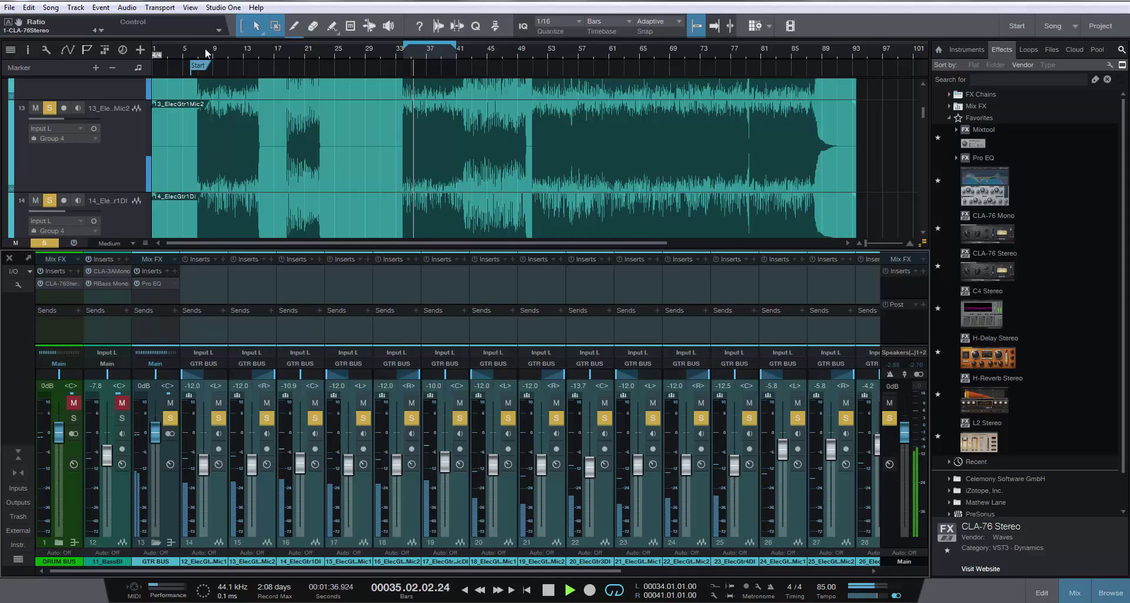
Shrink the track heights to overview the guitars and play them from about bar 7 before stopping
scroll(262, 133, down, 4)
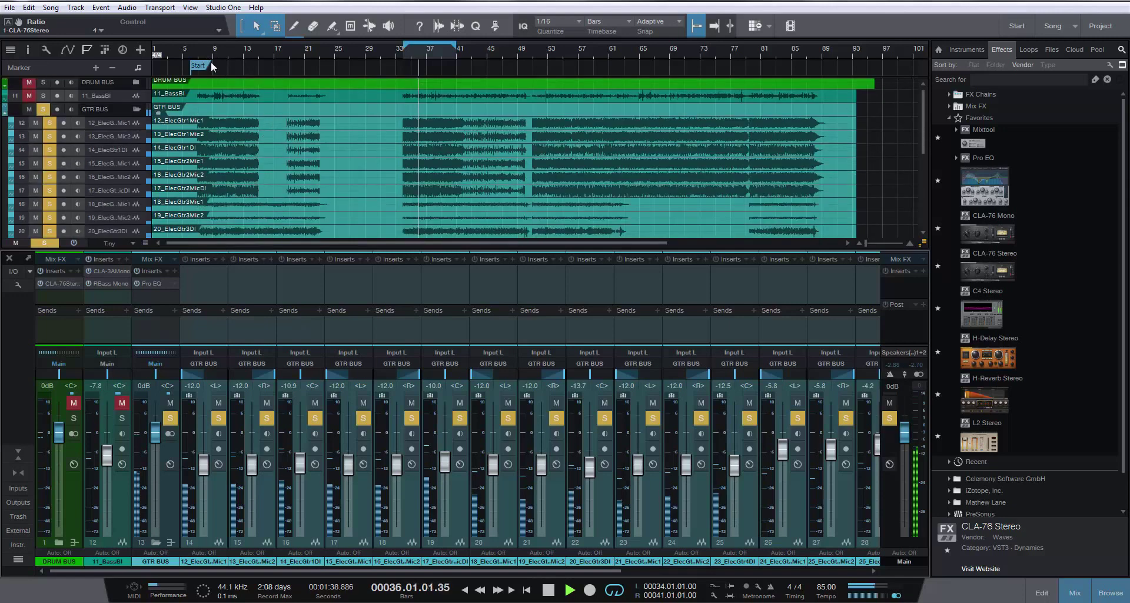
click(202, 52)
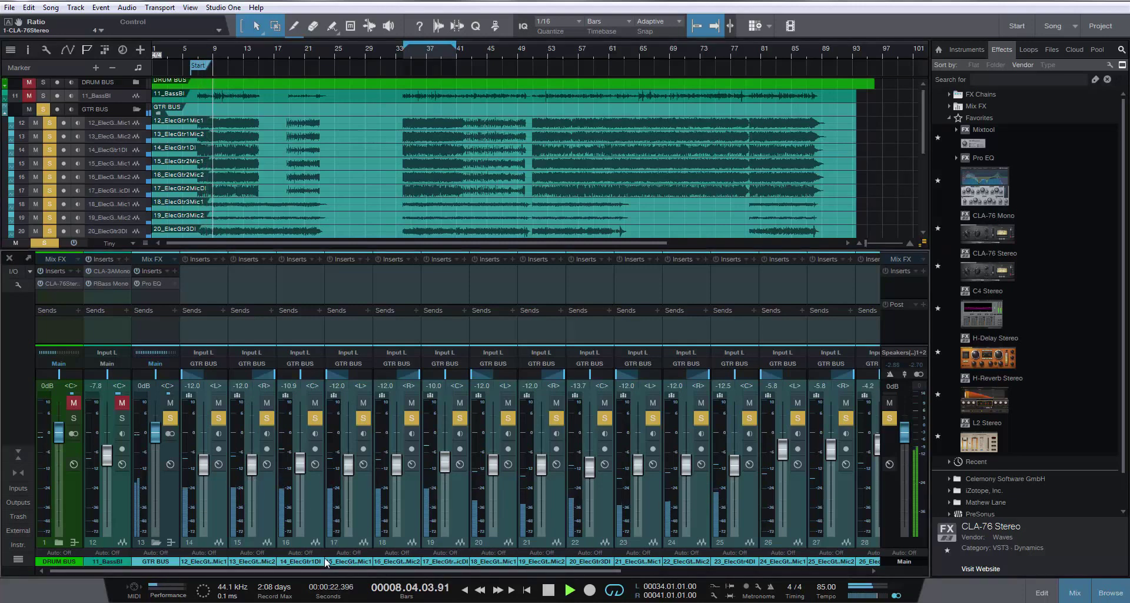
key(space)
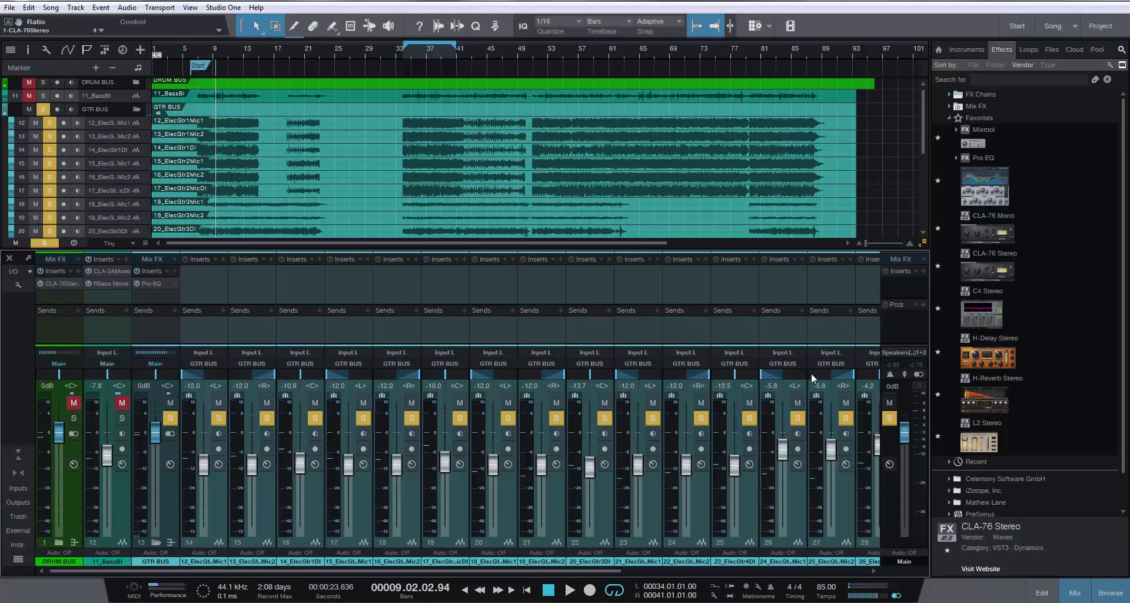
Add an FX channel beside 23_ElecGtr4DI among the GTR BUS channels
right_click(707, 497)
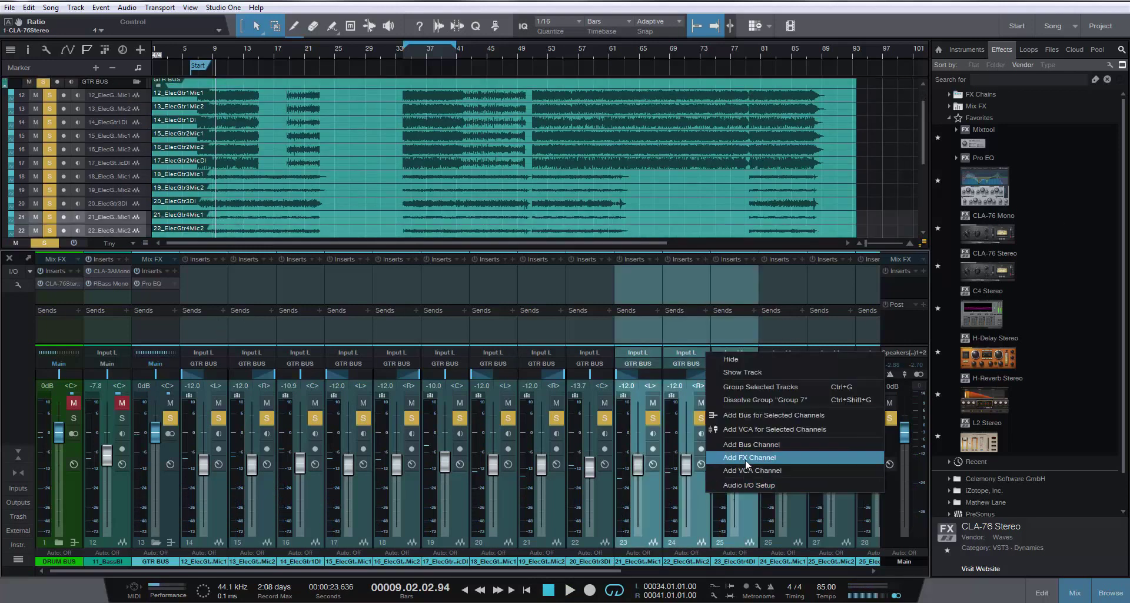
click(745, 459)
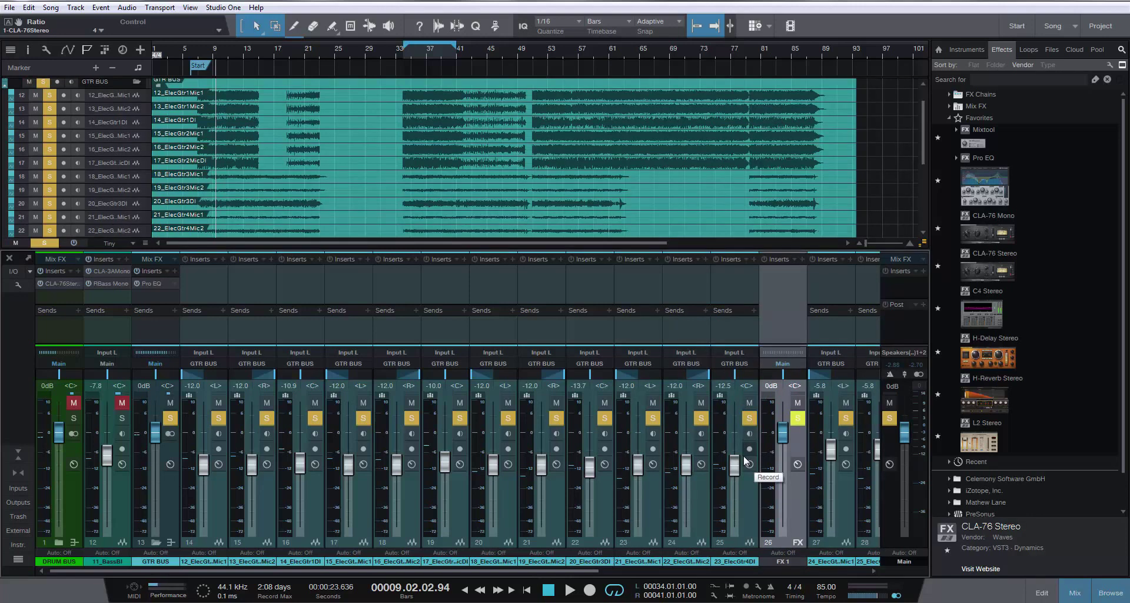
Undo the accidental Duplicate Shared edit
key(End)
key(space)
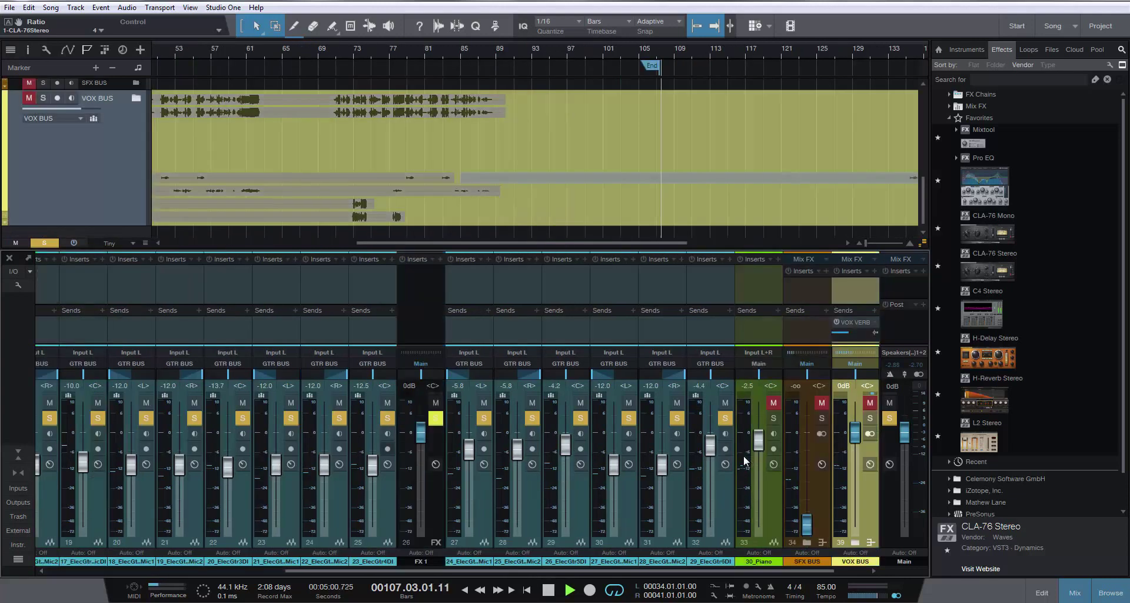
key(z)
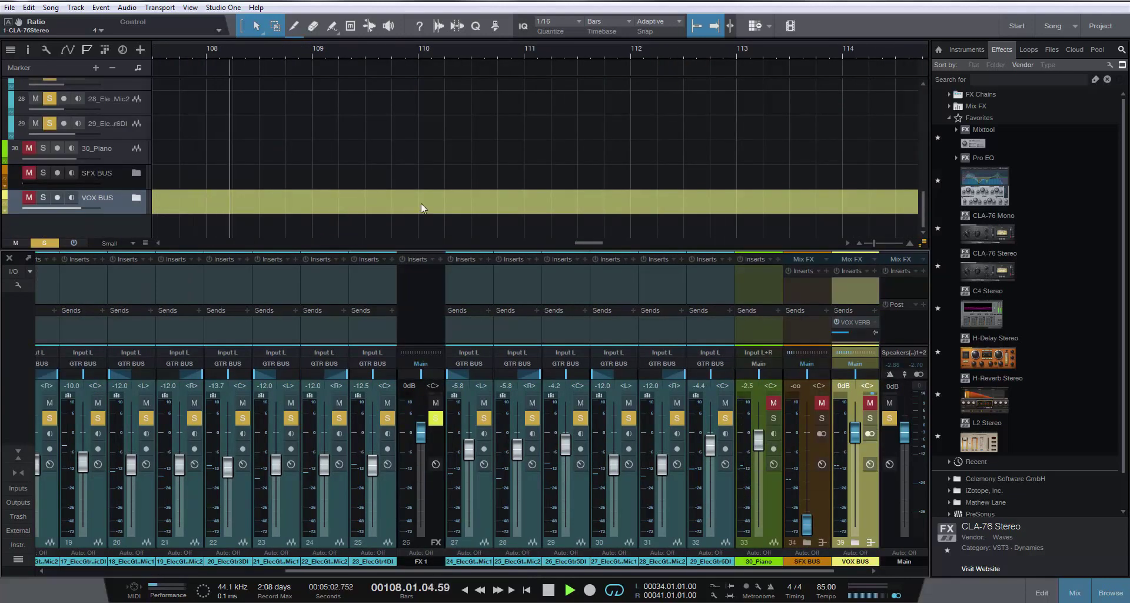
key(space)
click(29, 7)
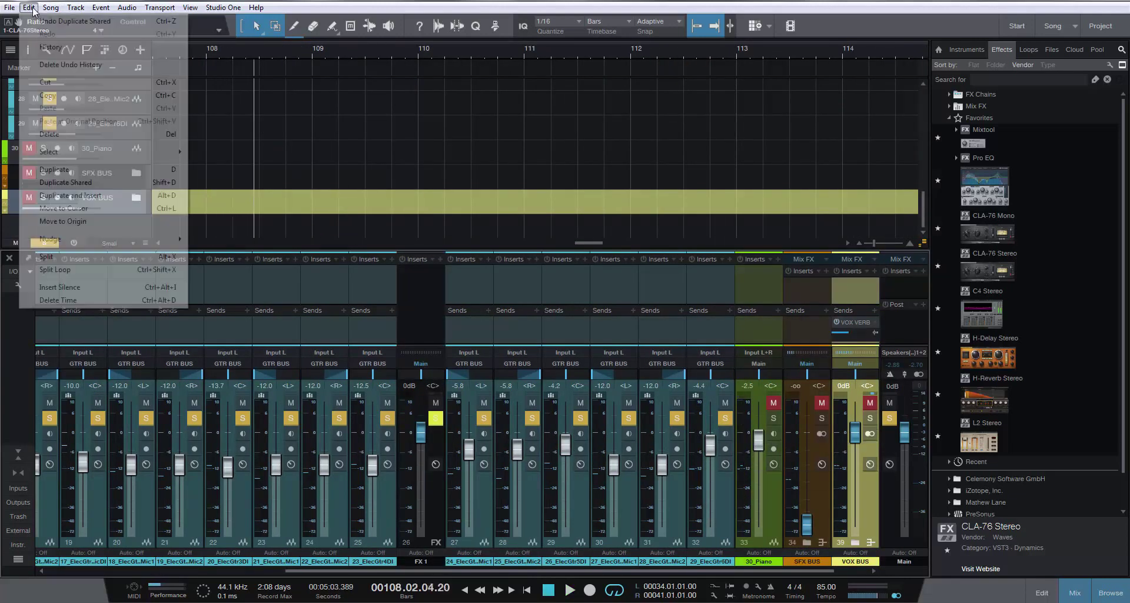
click(36, 20)
click(29, 7)
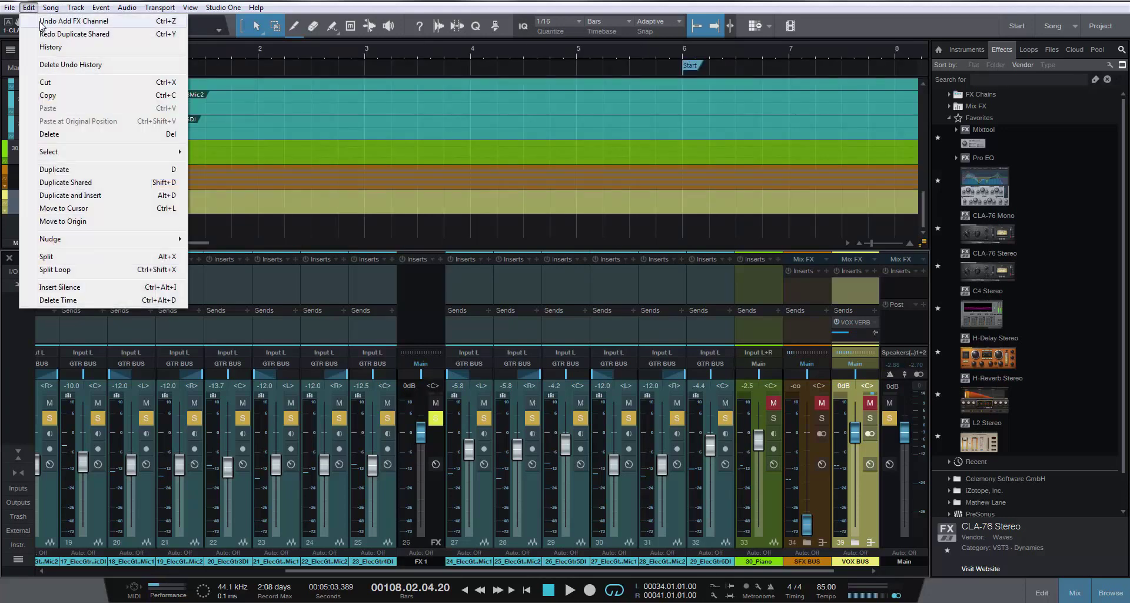
click(100, 4)
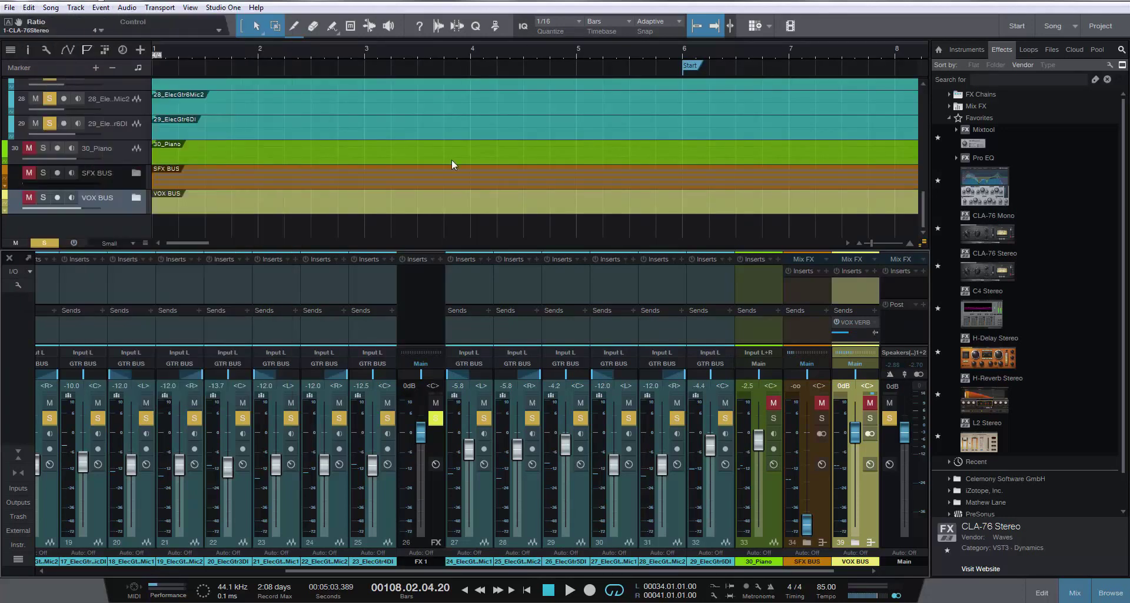
Rename the FX 1 channel as GTR DLY and colour it red
double_click(422, 560)
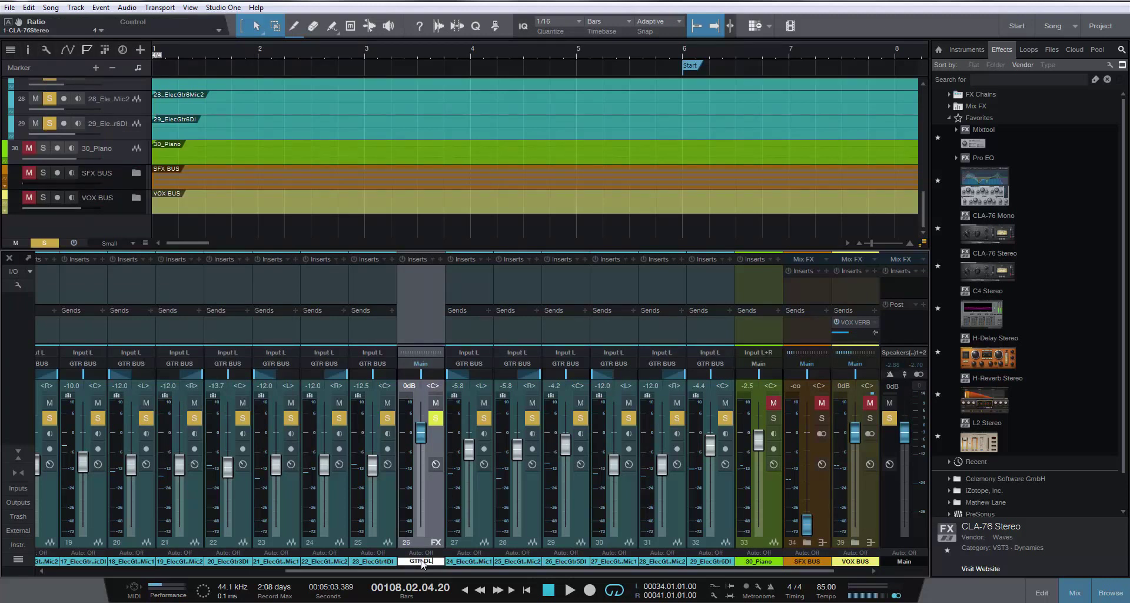
click(422, 559)
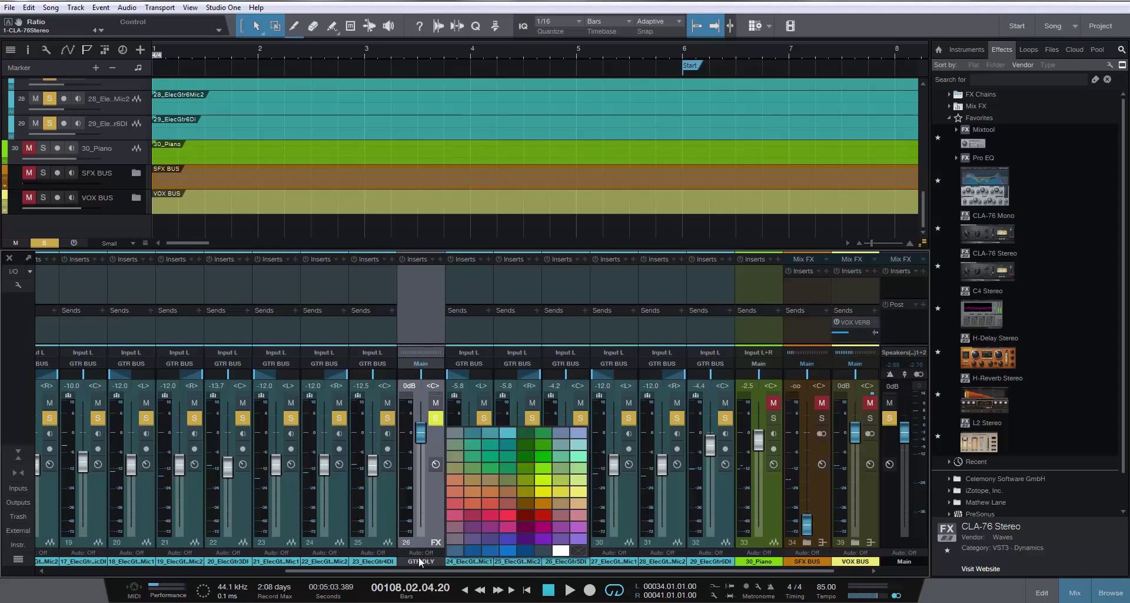
click(548, 515)
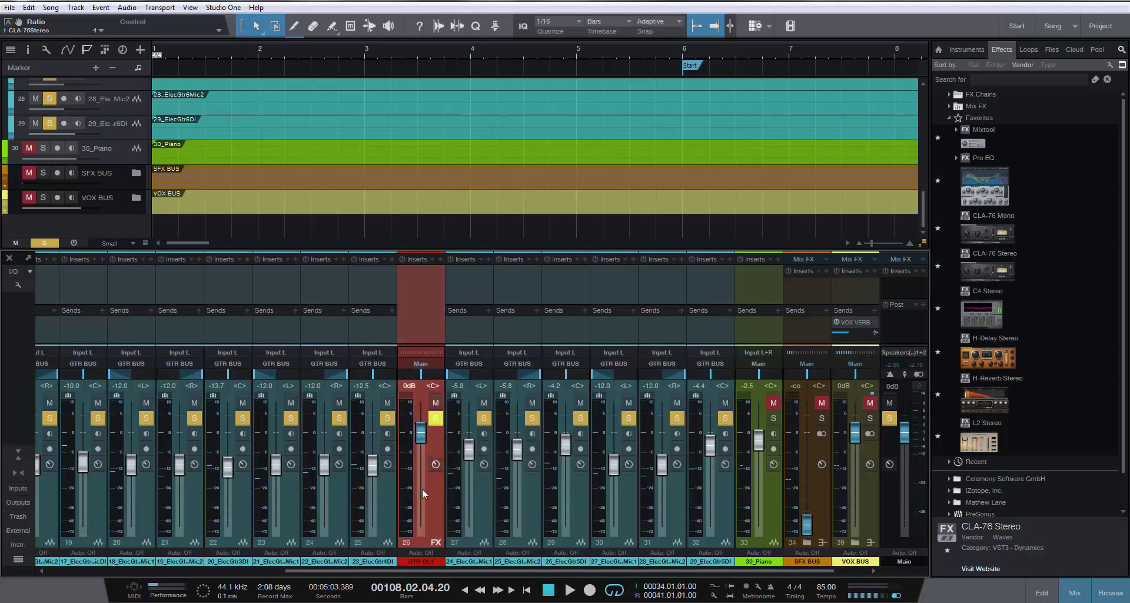
Move the GTR DLY channel beside VOX VERB and insert H-Delay Stereo on it with a 1/4 delay
mouse_move(845, 502)
mouse_down()
mouse_move(941, 501)
mouse_move(848, 504)
mouse_up()
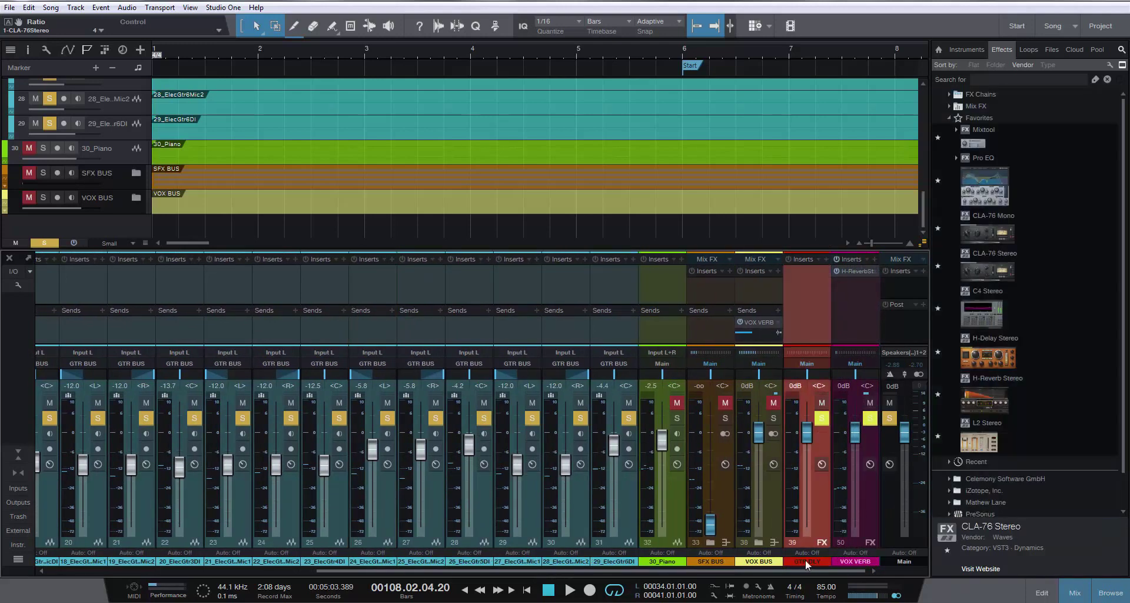
drag(997, 345, 801, 294)
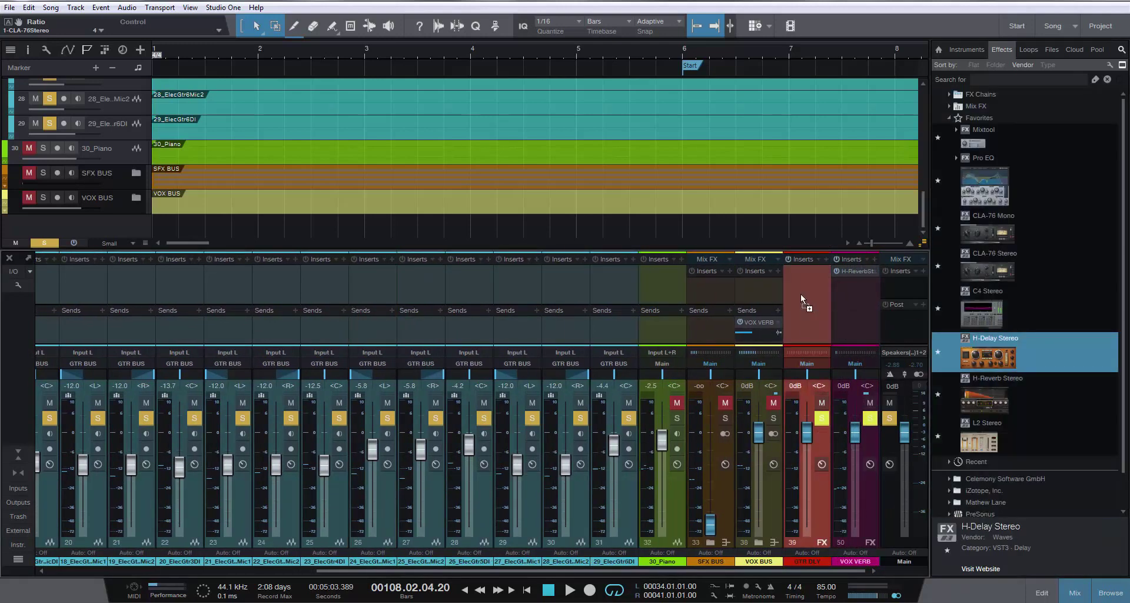
drag(697, 305, 697, 289)
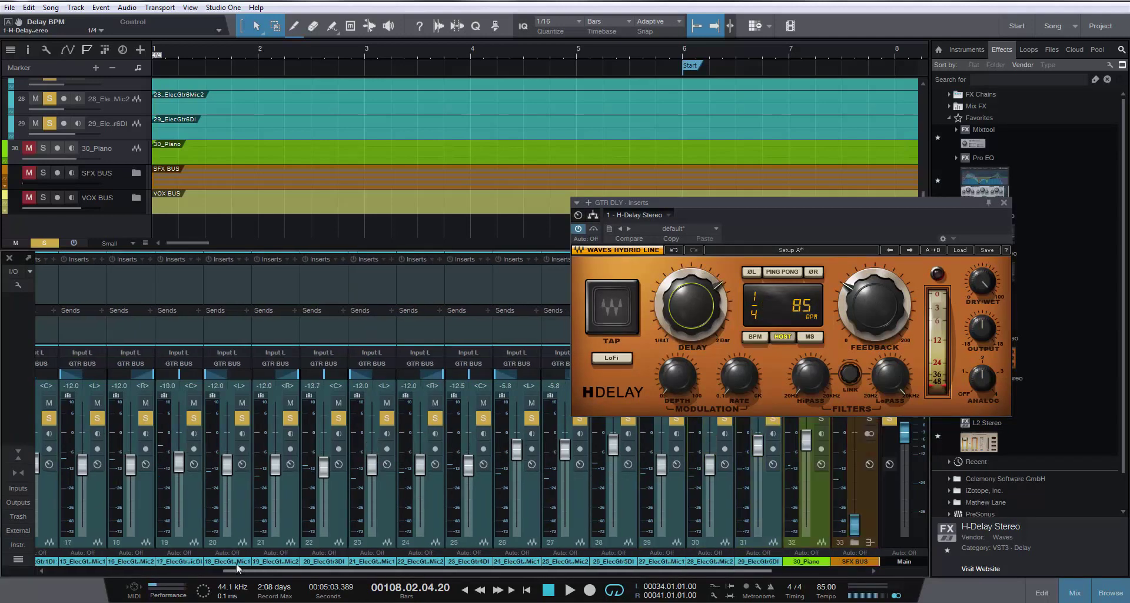
Solo only the three ElecGtr1 tracks, 12 to 14, within the GTR BUS and play them from about bar 7
scroll(201, 542, left, 3)
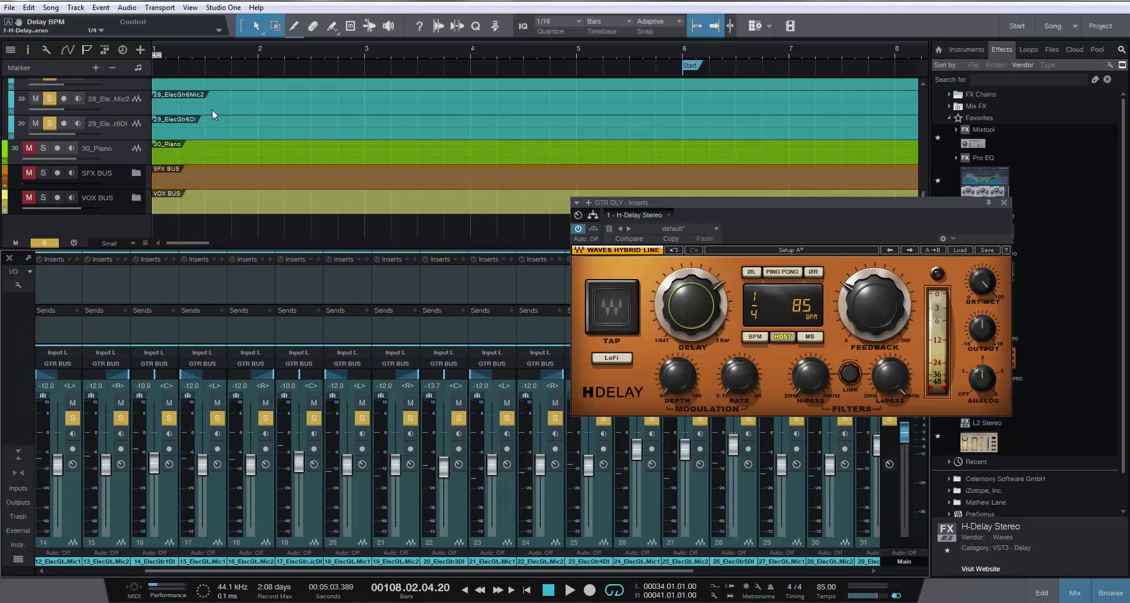
scroll(212, 111, up, 8)
scroll(212, 115, up, 2)
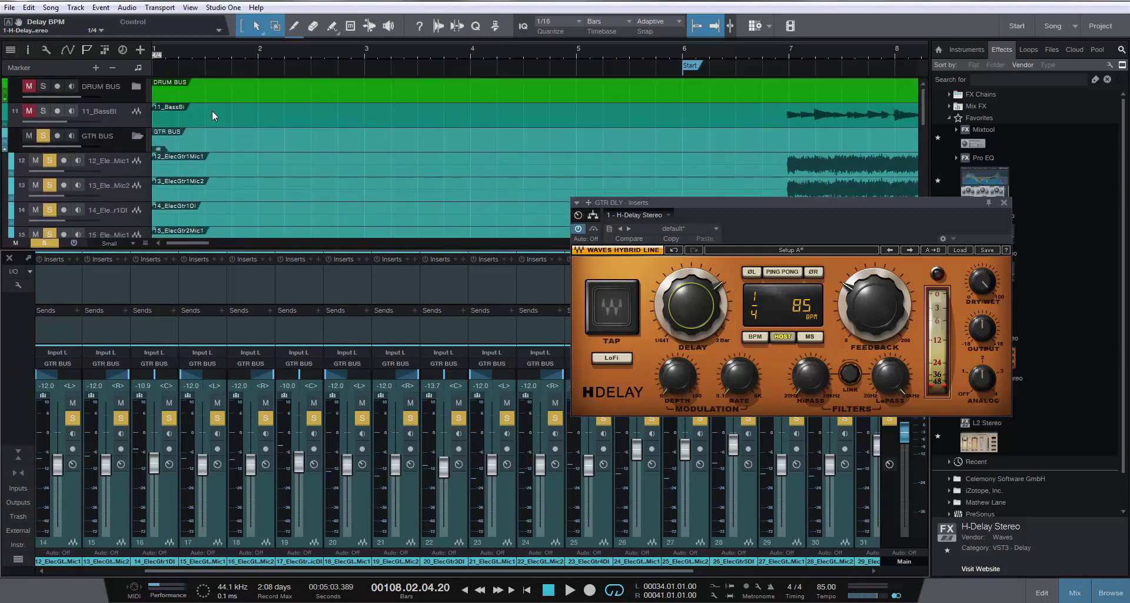
scroll(297, 44, down, 6)
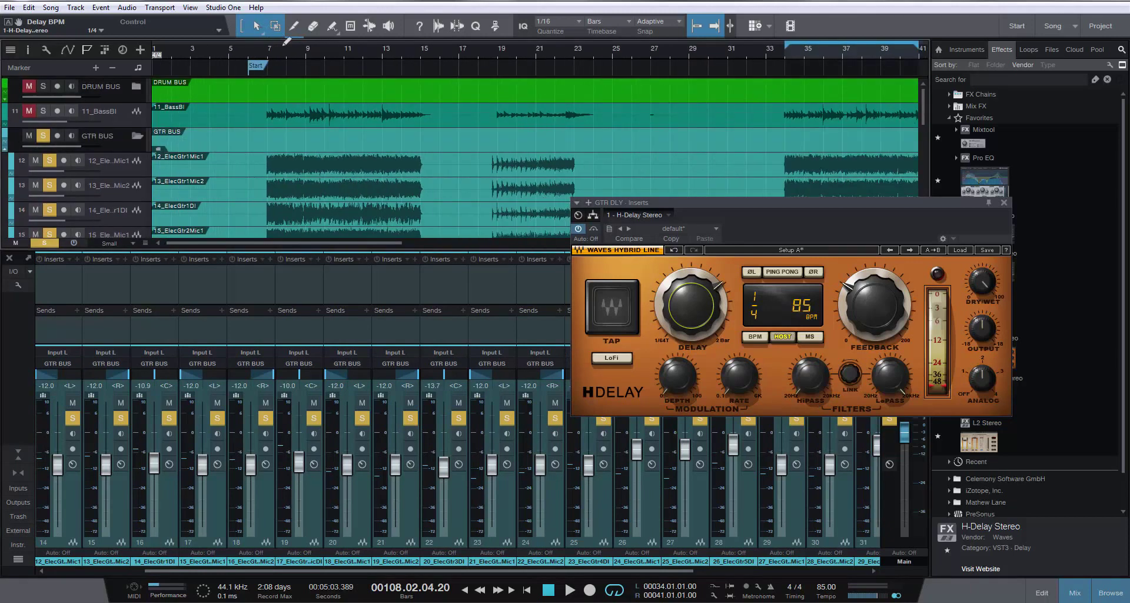
click(277, 52)
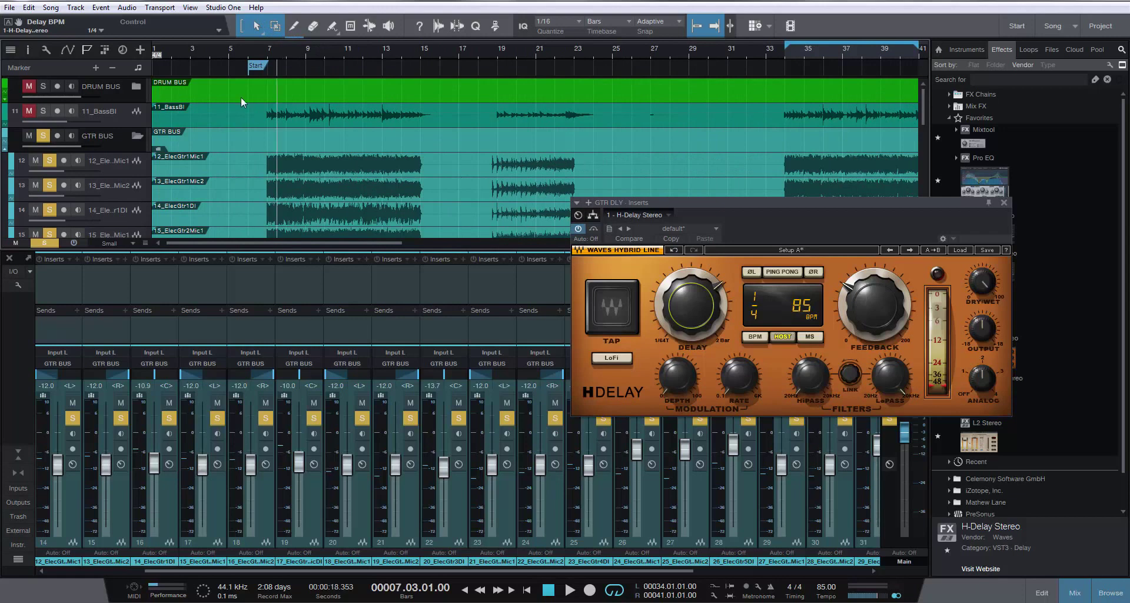
ctrl+click(50, 160)
key(space)
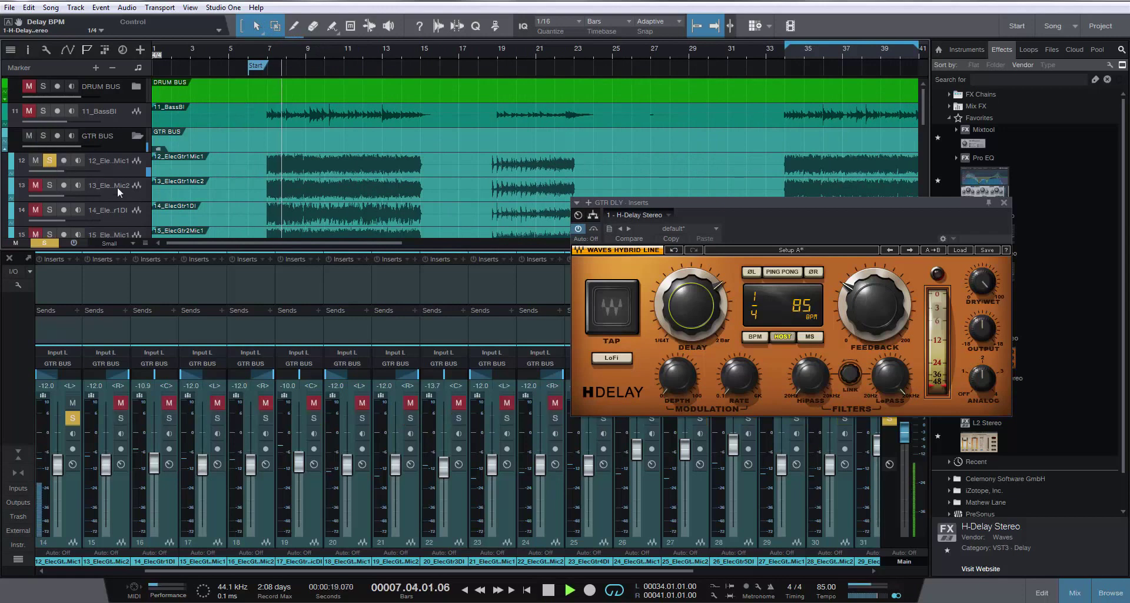
click(49, 186)
click(50, 210)
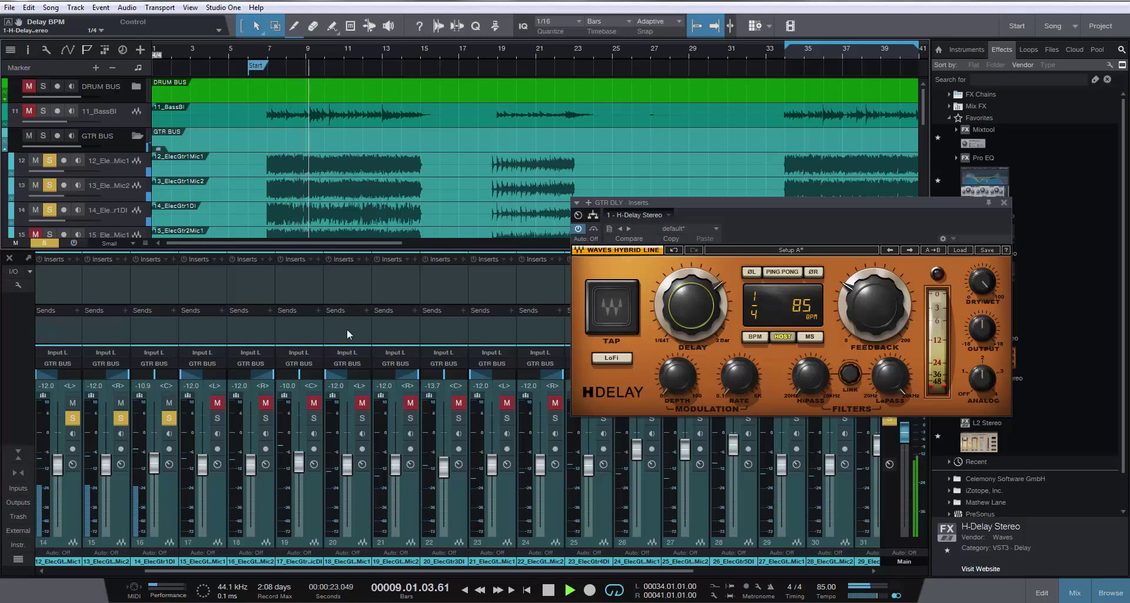
Add a GTR DLY send to the three ElecGtr1 channels together, stop playback and close the 14_ElecGtr1DI inserts window
click(171, 482)
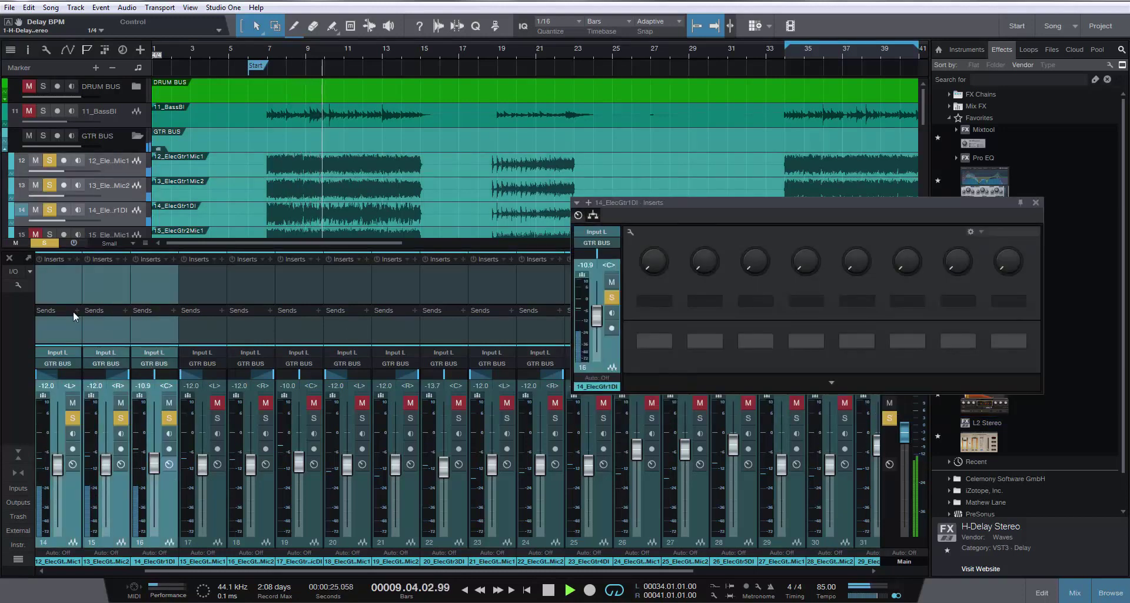
click(125, 311)
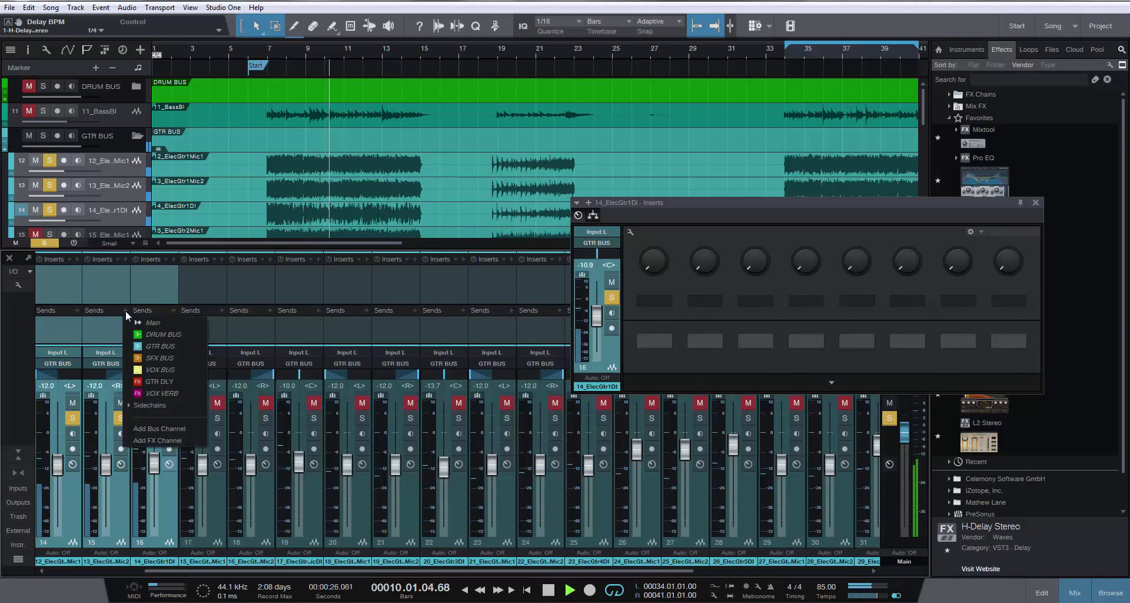
click(157, 381)
key(space)
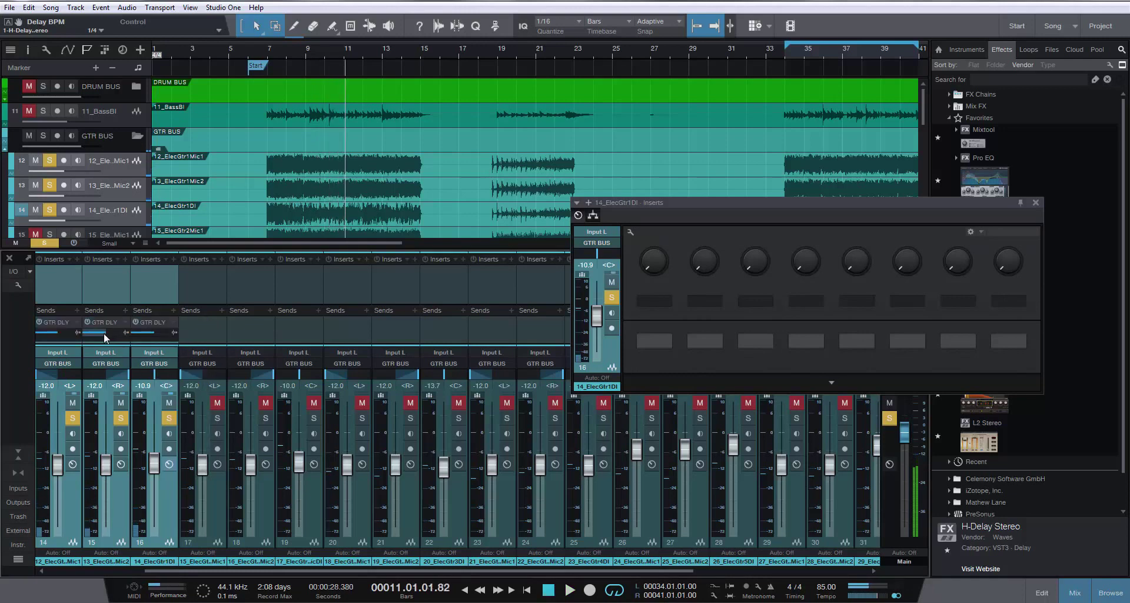
click(1036, 202)
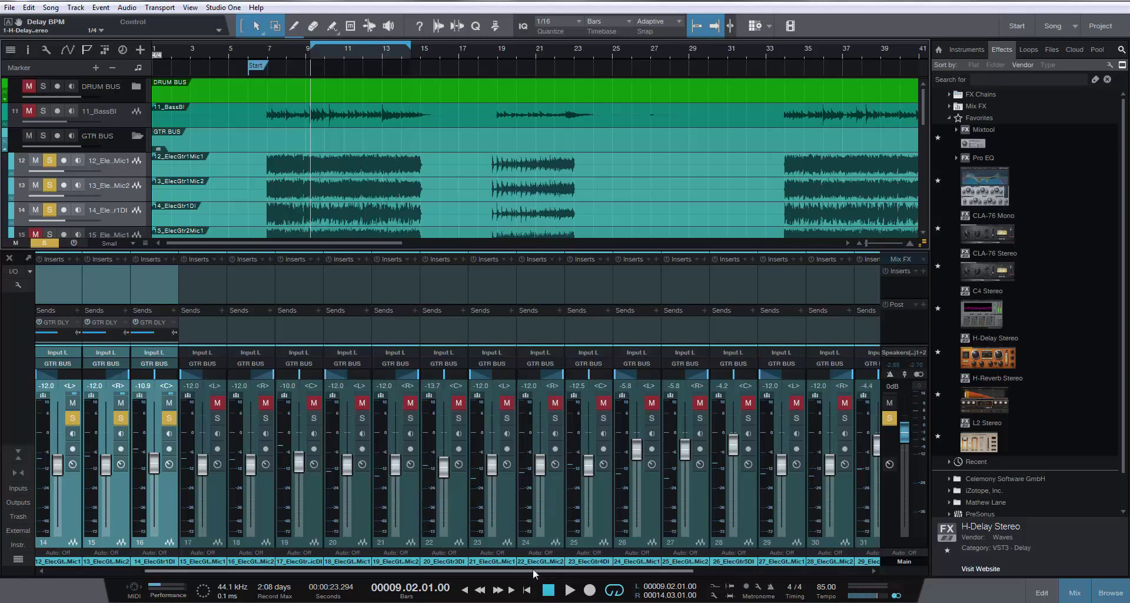
Turn on Ping Pong and set the feedback to 15 in the H-Delay on GTR DLY, checking it in playback
drag(563, 571, 737, 571)
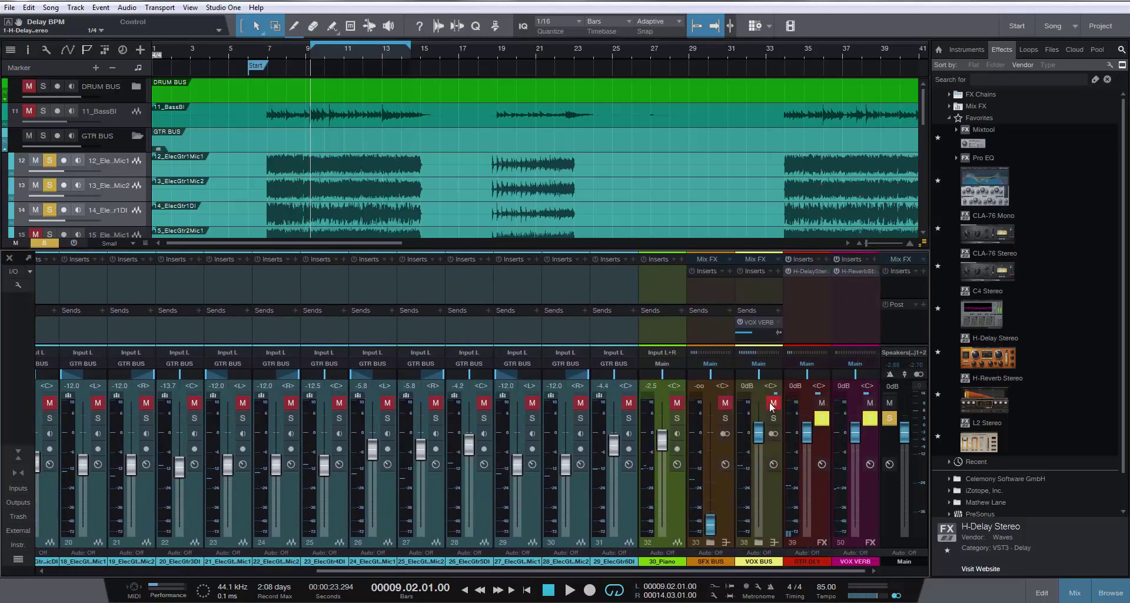
click(810, 271)
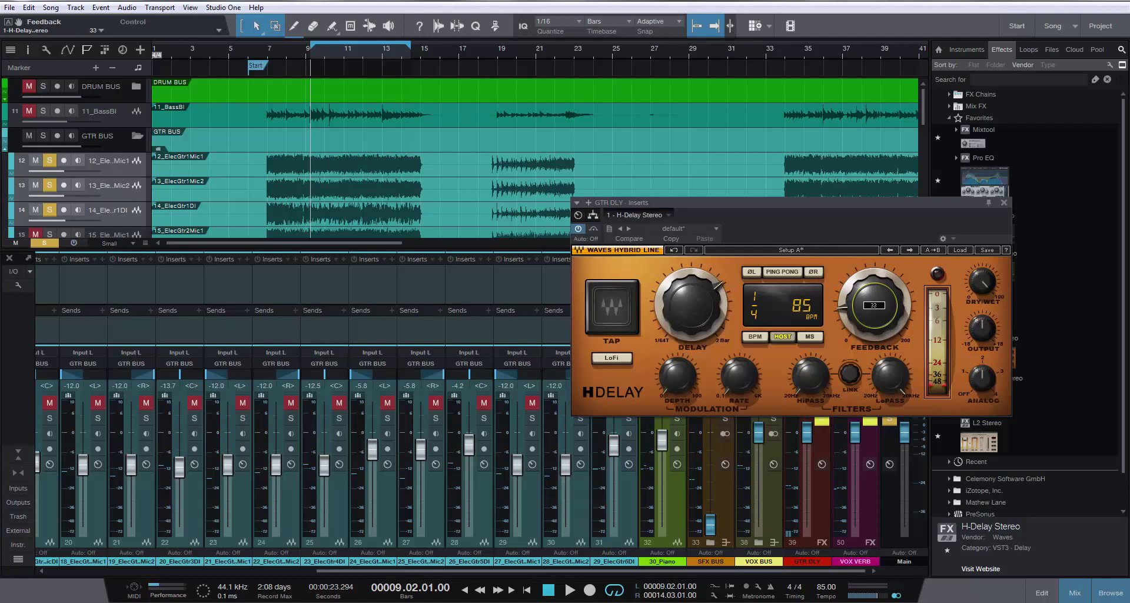
click(783, 272)
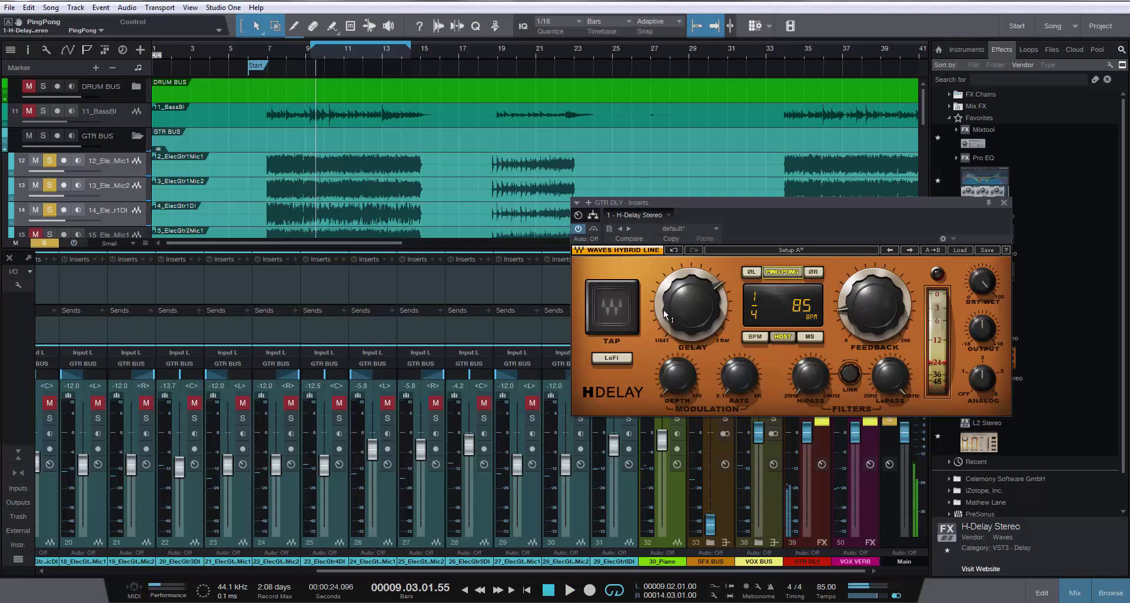
drag(884, 317, 884, 330)
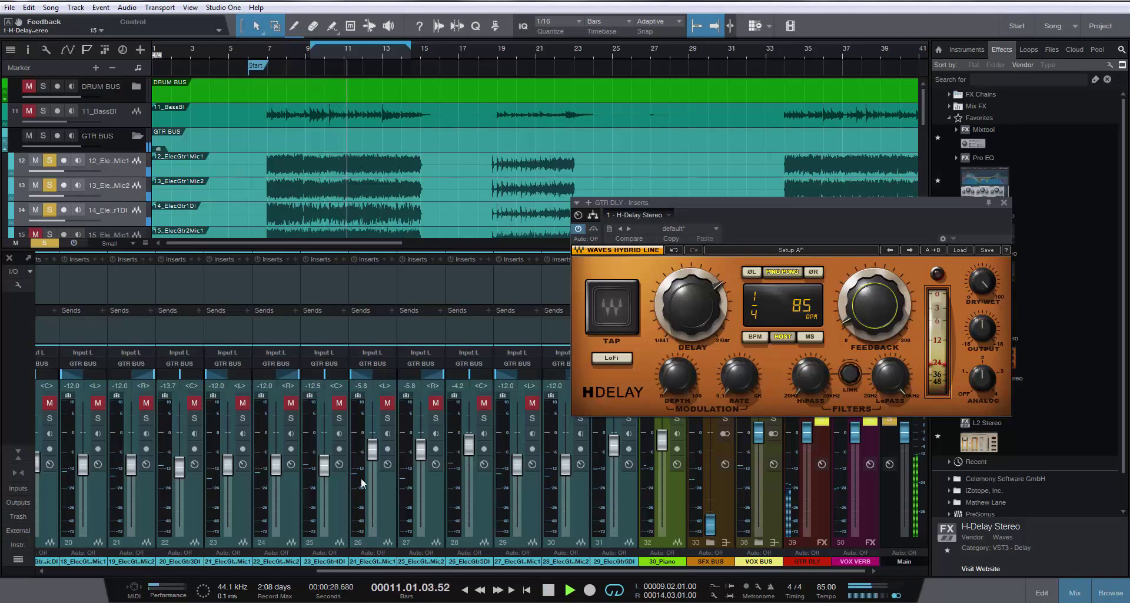
key(space)
Lower the GTR DLY send level of the three ElecGtr1 channels to -30.7 while auditioning the delay
drag(368, 571, 141, 554)
drag(234, 334, 217, 334)
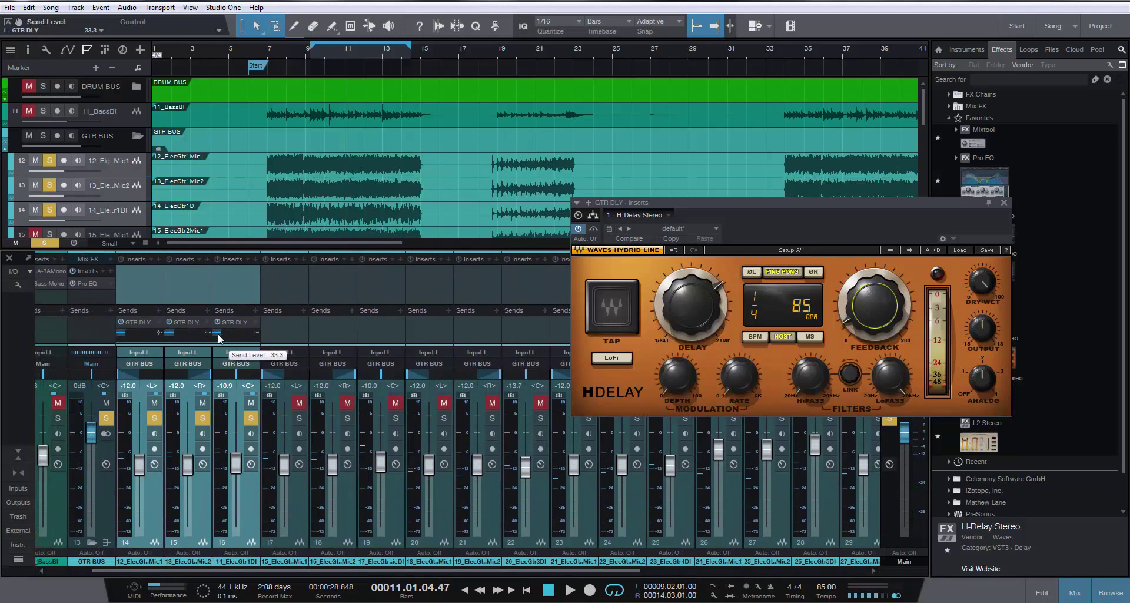
key(space)
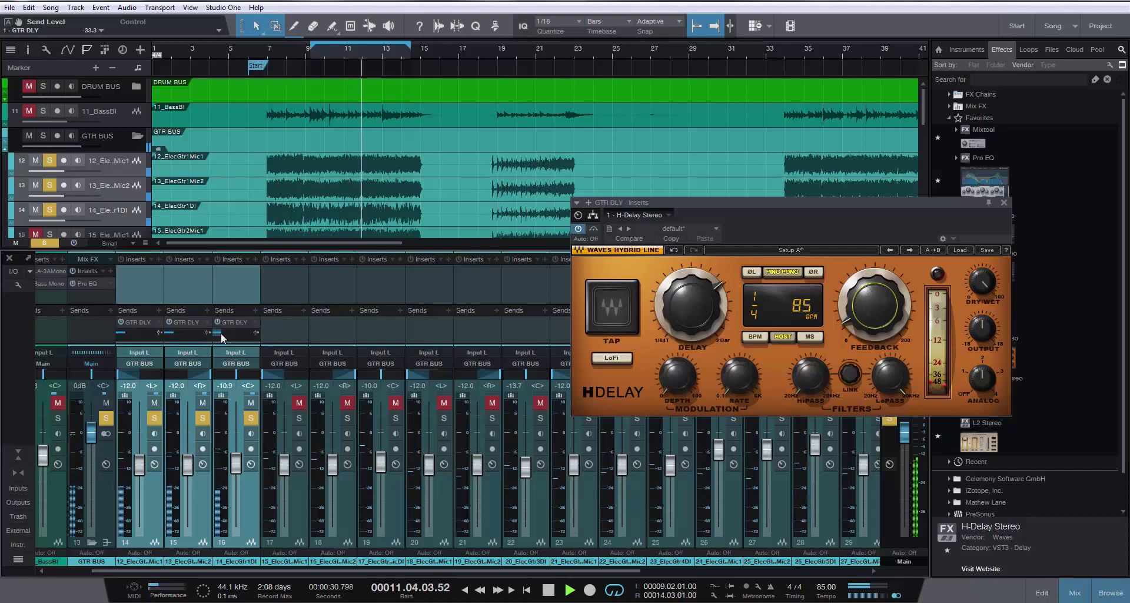
key(space)
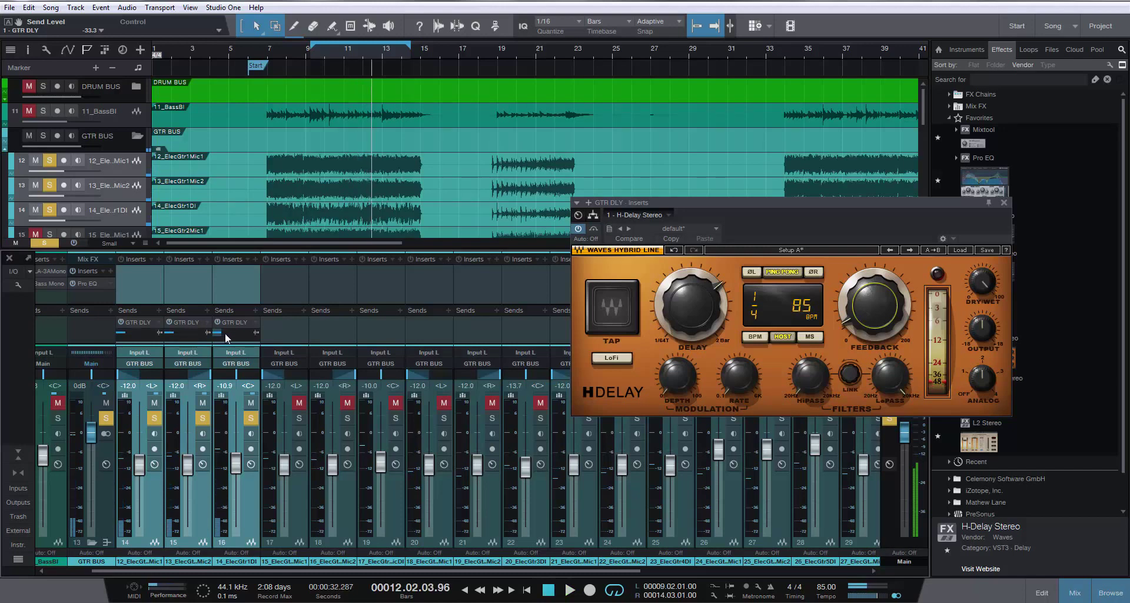
drag(222, 332, 224, 332)
key(space)
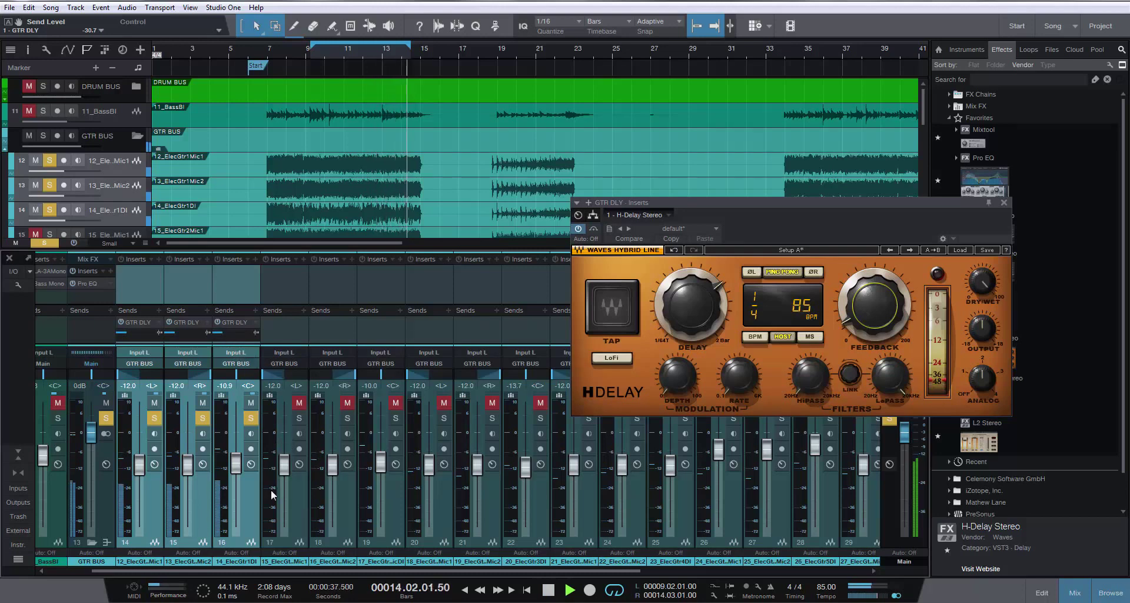
key(space)
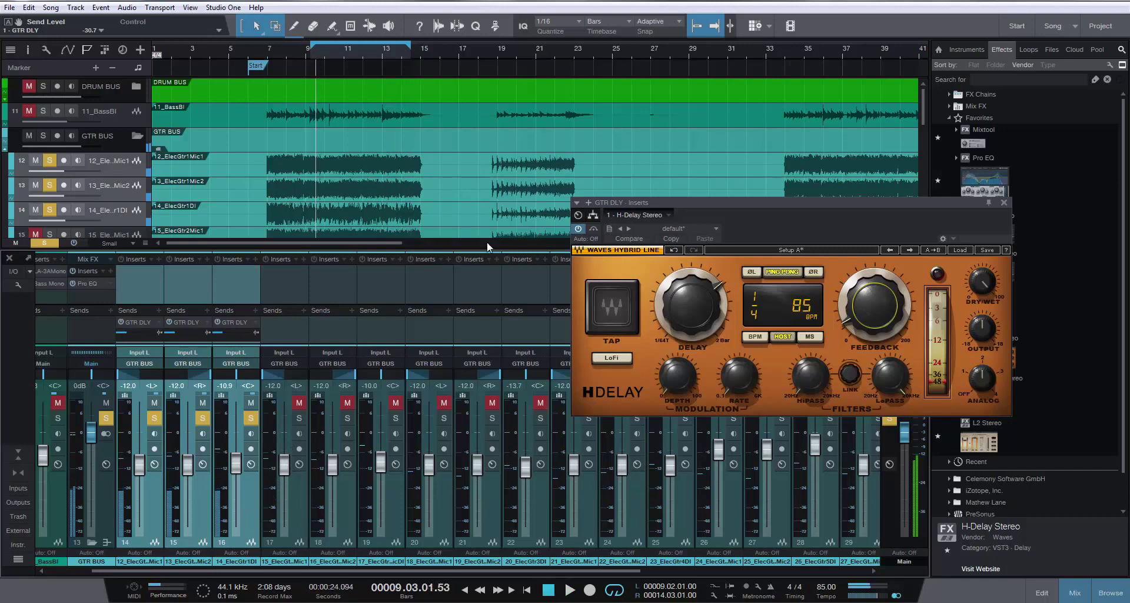
Extend the loop end to 15.04.01.00, switch looping off and play from 14.03 to hear the delay tail
drag(409, 45, 434, 46)
click(410, 51)
key(space)
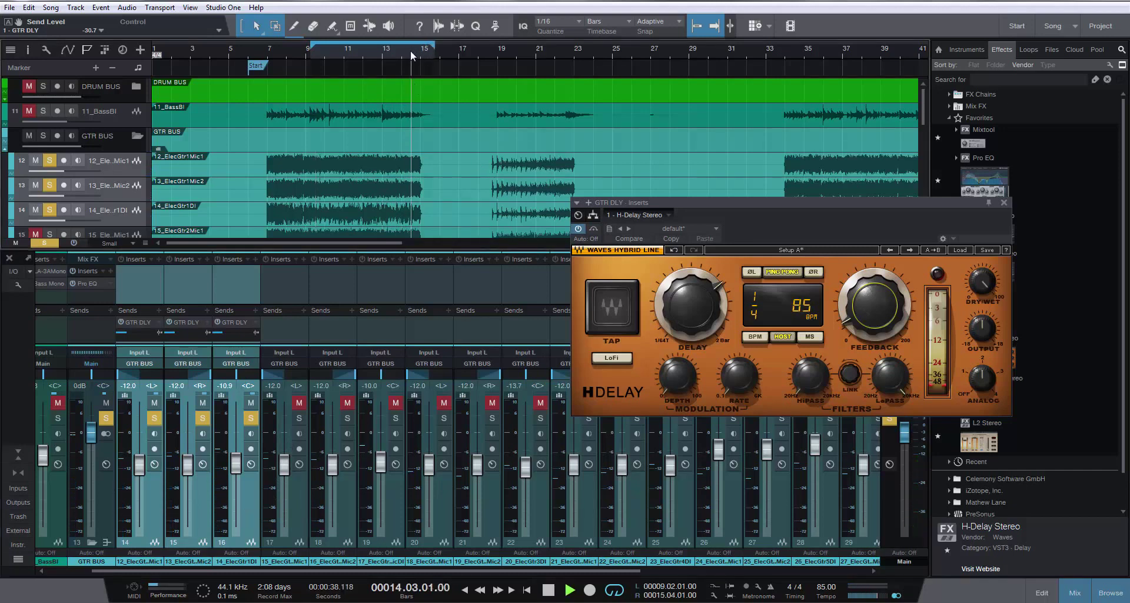
key(KP_Divide)
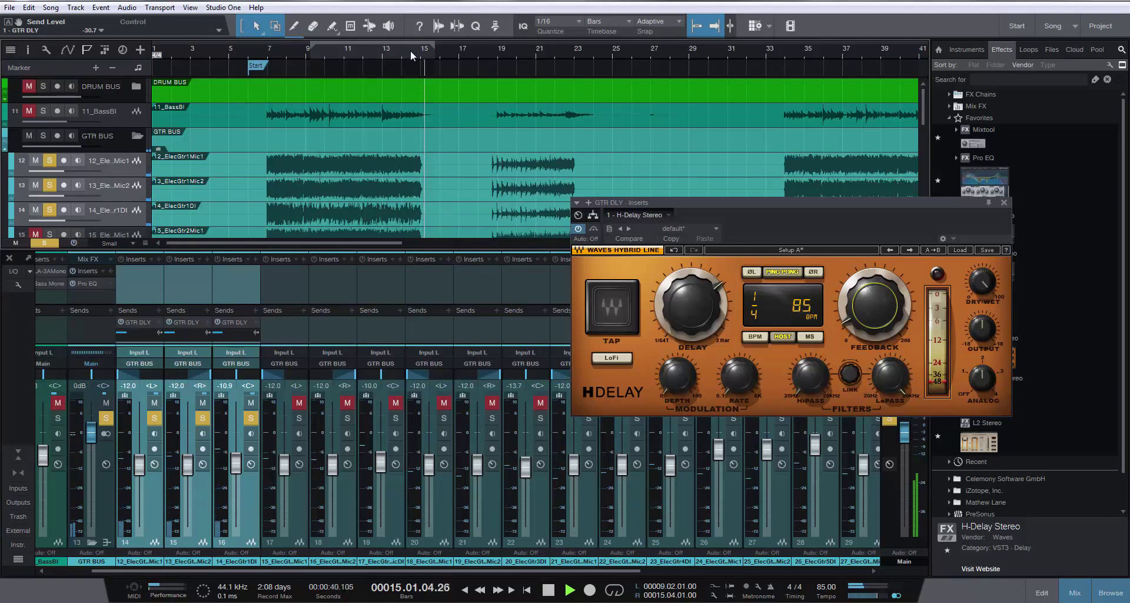
key(space)
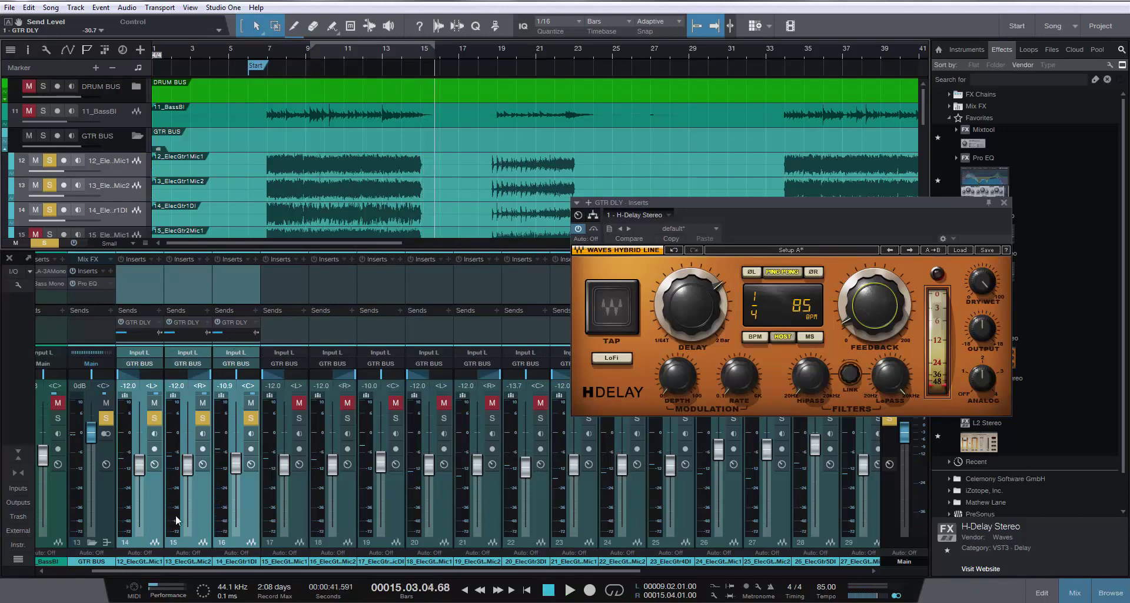
Solo the three ElecGtr2 tracks, 15 to 17, in place of the ElecGtr1 tracks and play from about bar 10
click(299, 418)
click(252, 418)
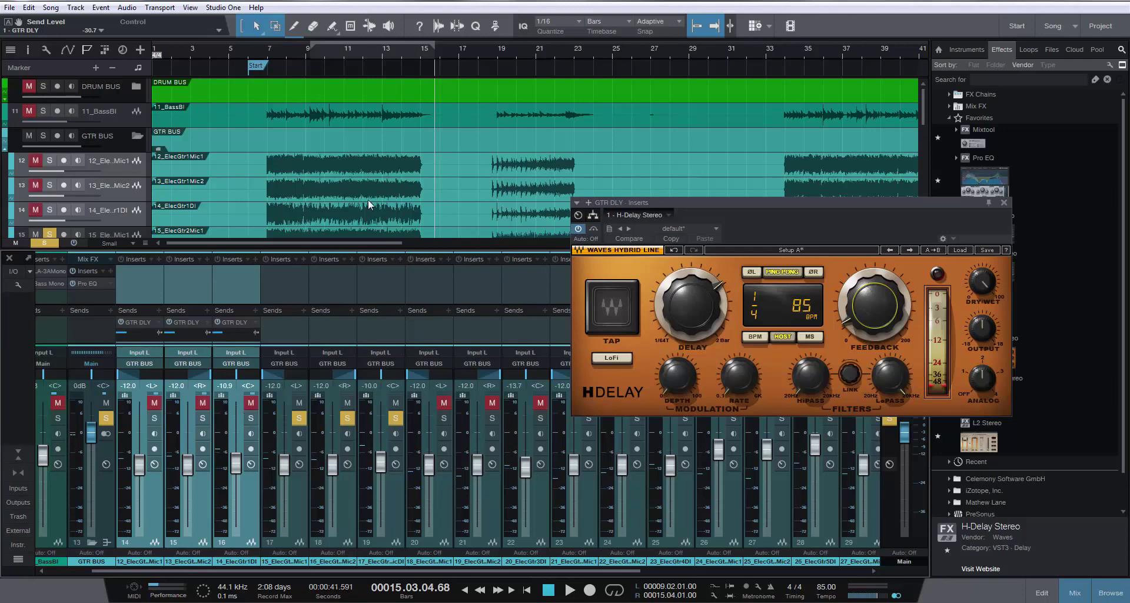
click(327, 52)
key(space)
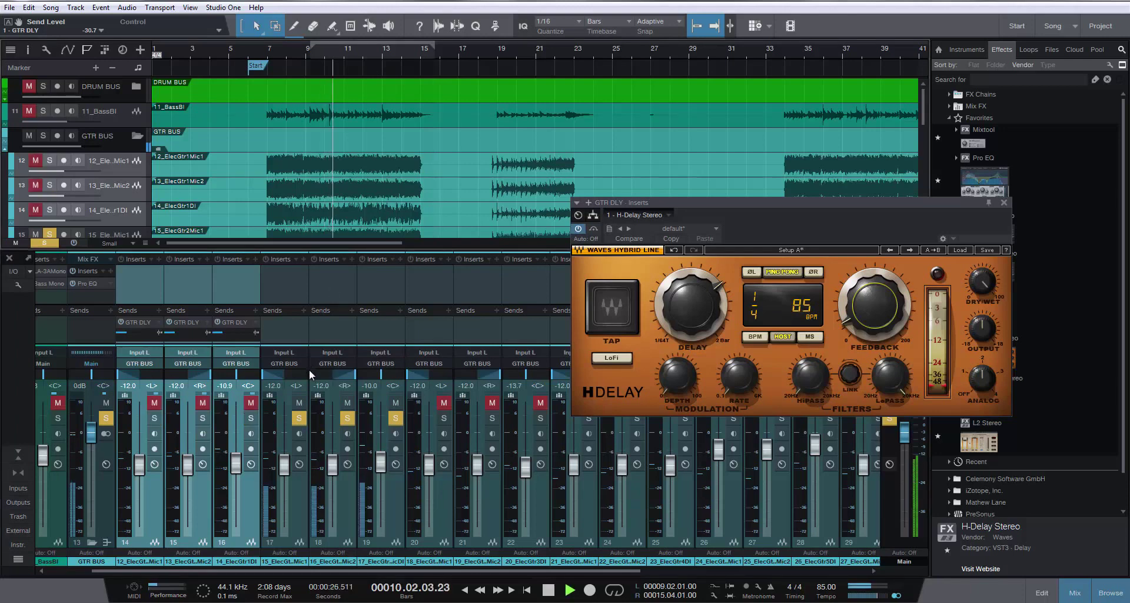
Solo the three ElecGtr1 tracks alongside ElecGtr2, and close the H-Delay window once playback is stopped
click(252, 419)
key(space)
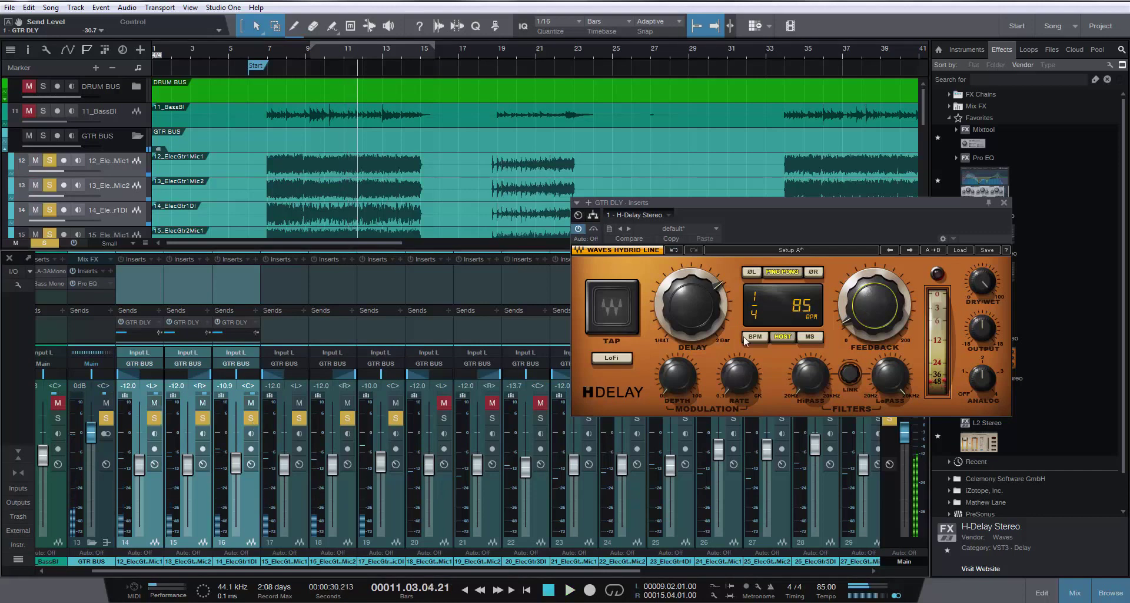
click(1005, 203)
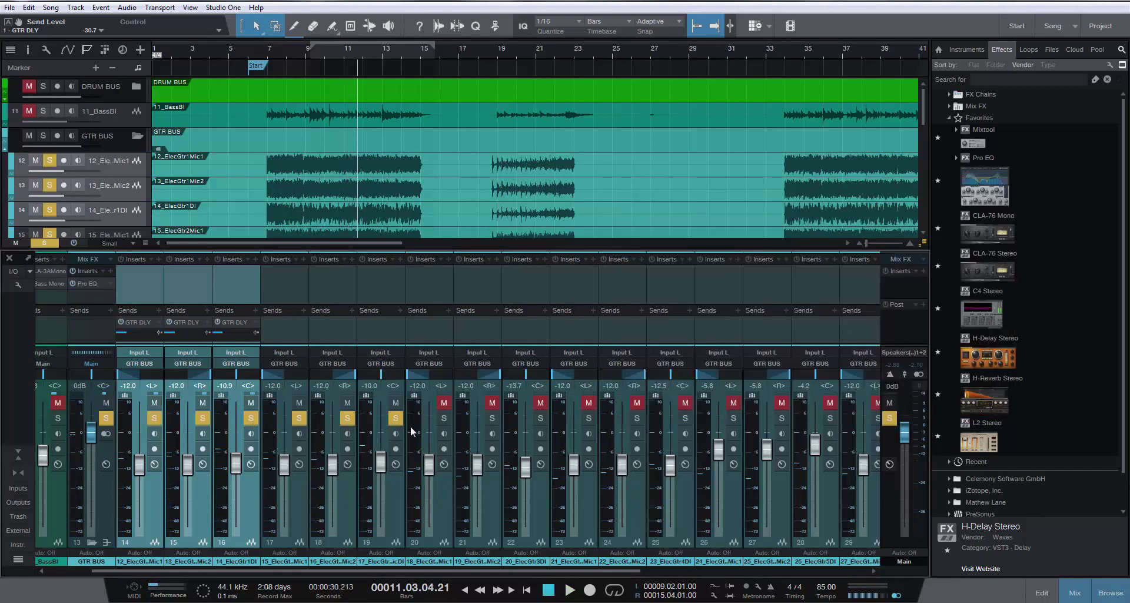
Solo tracks 18 to 20 on their own and compare them in playback with the ElecGtr1 and ElecGtr2 tracks
click(392, 482)
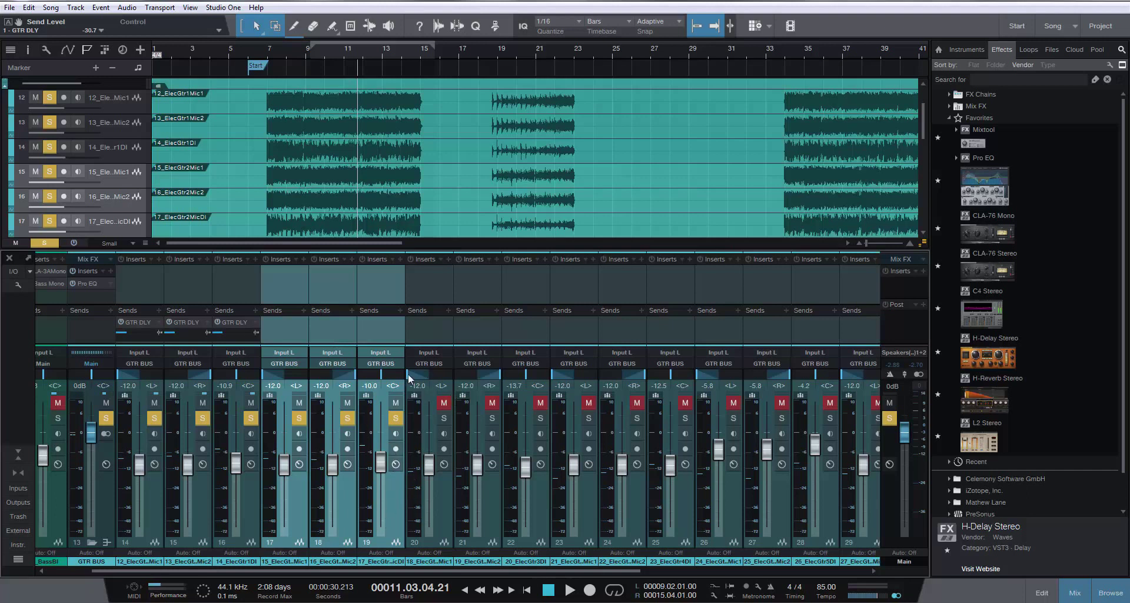
click(444, 418)
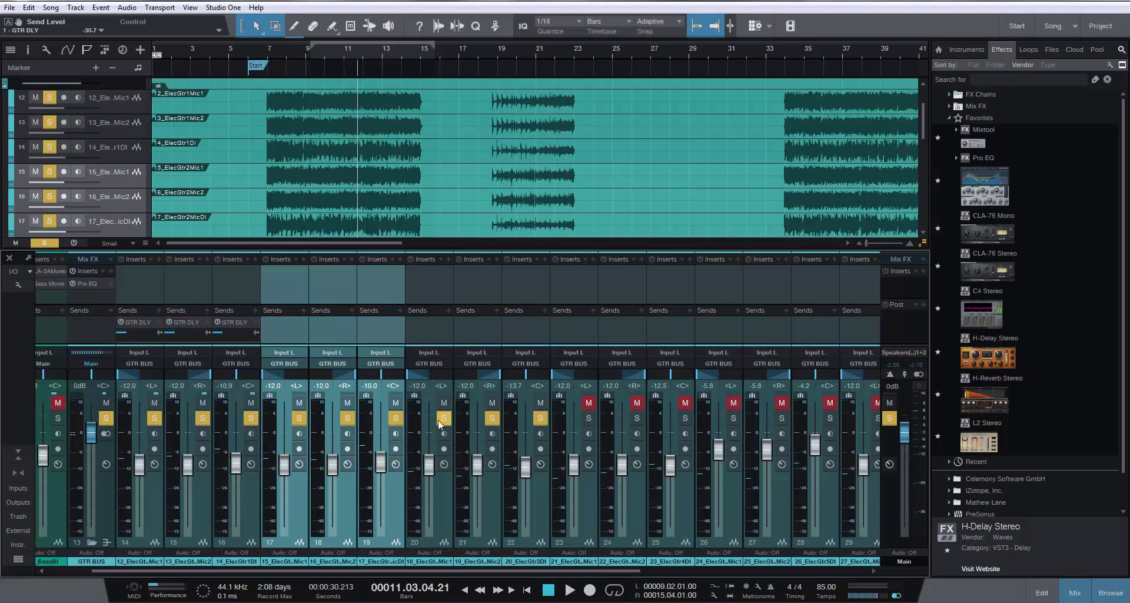
click(396, 418)
click(251, 418)
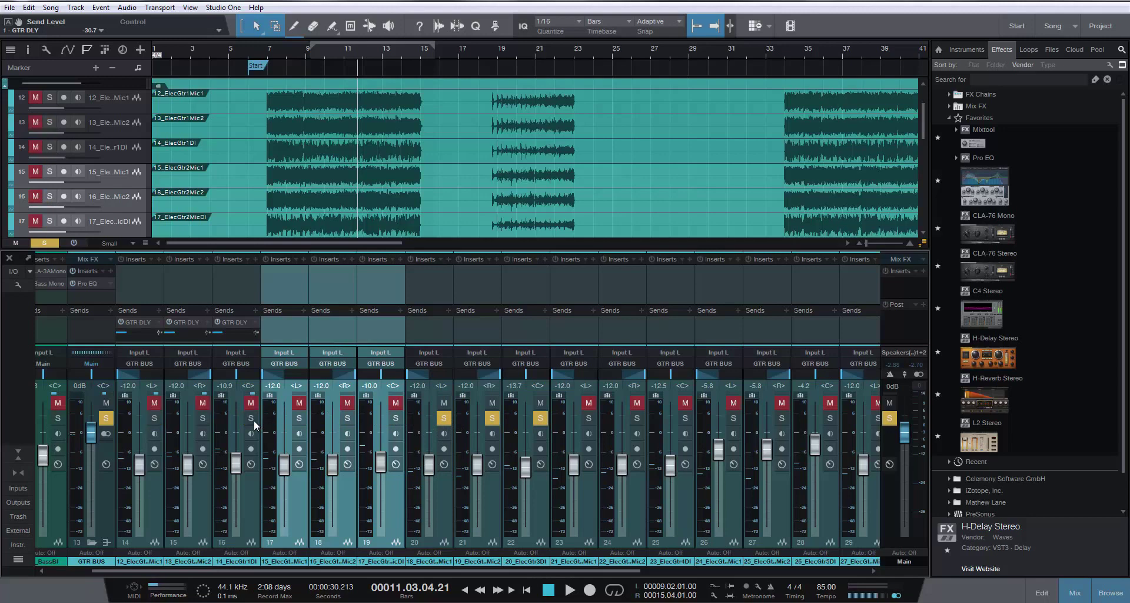
key(space)
click(396, 418)
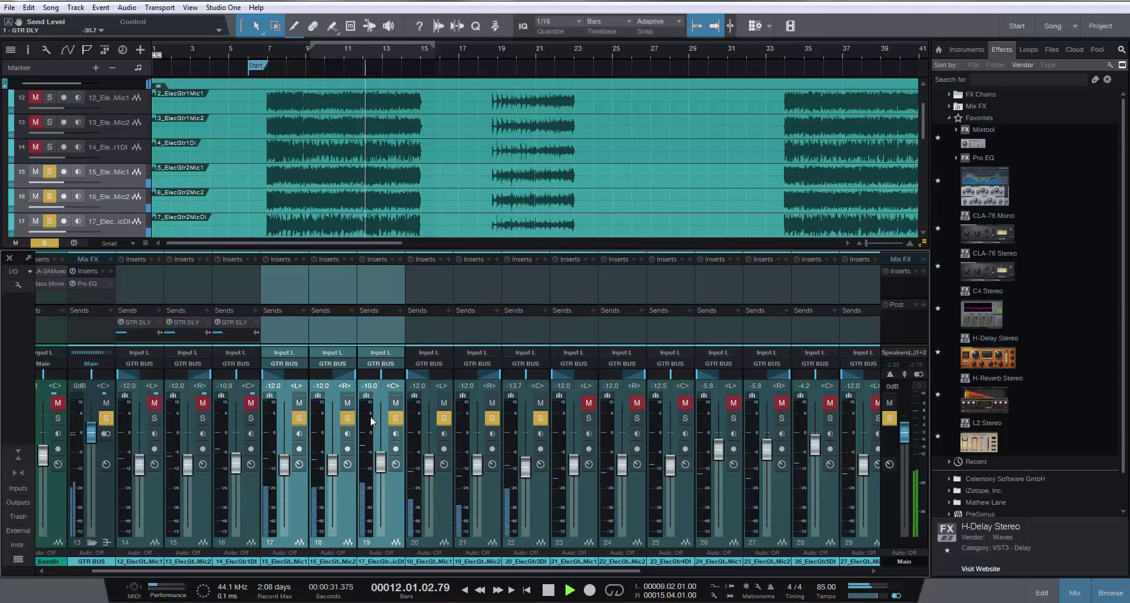
click(249, 419)
click(497, 421)
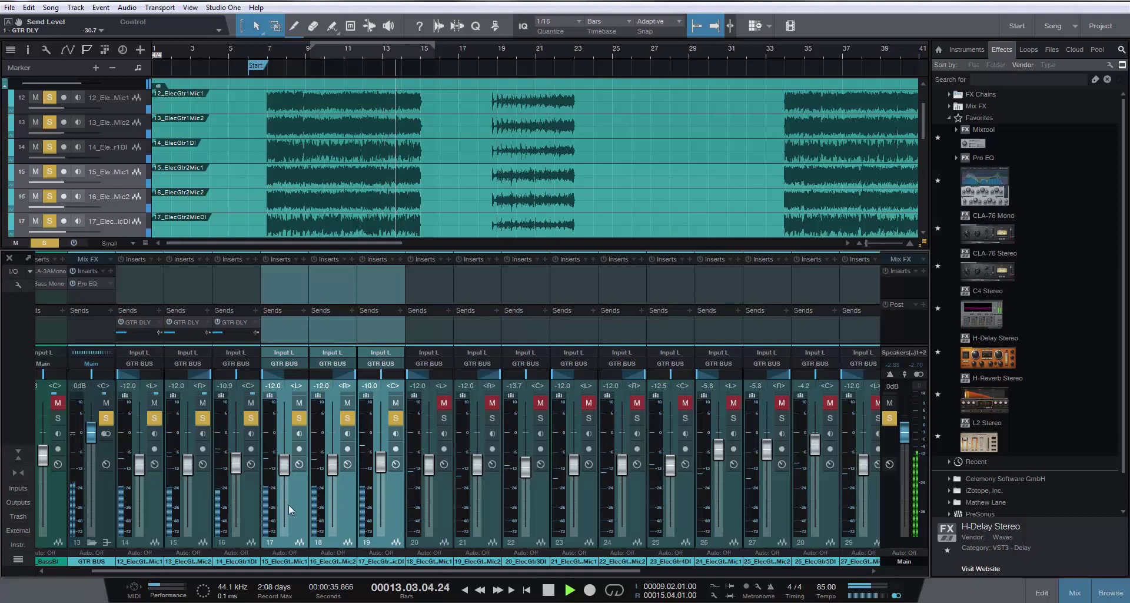
Compare the ElecGtr1 and ElecGtr2 groups by soloing each in turn during playback, ending with both soloed and playback stopped
click(250, 418)
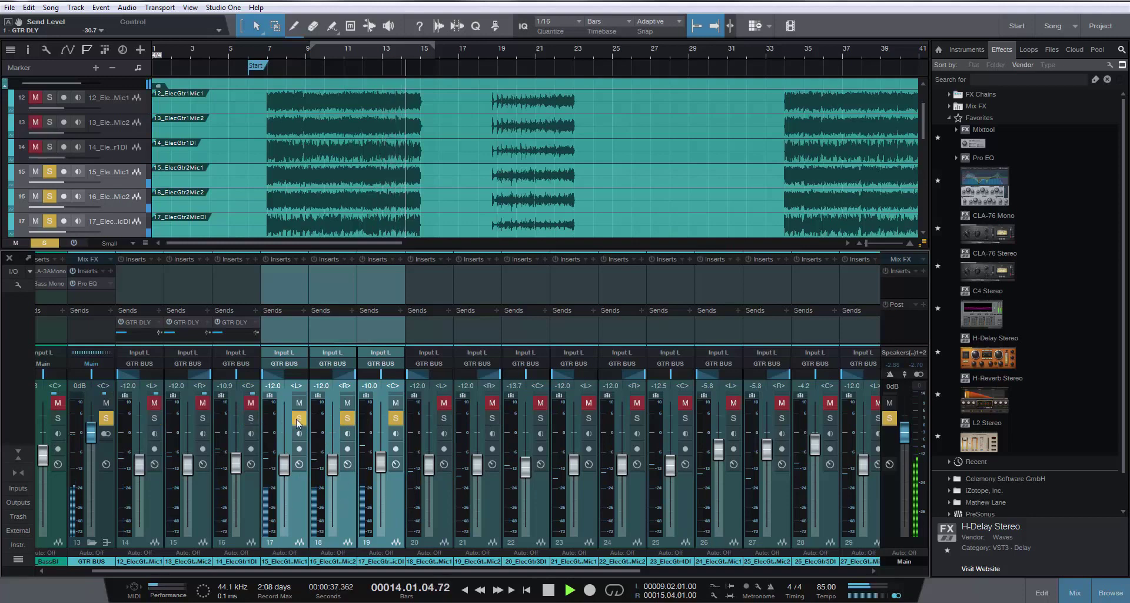
click(251, 418)
click(299, 419)
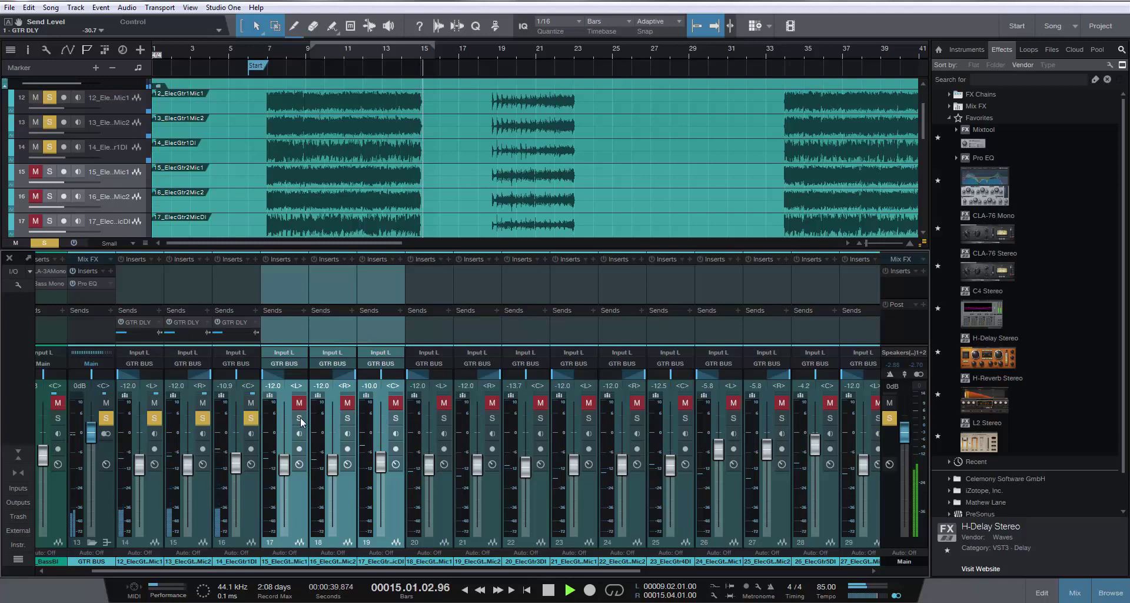
click(299, 419)
key(space)
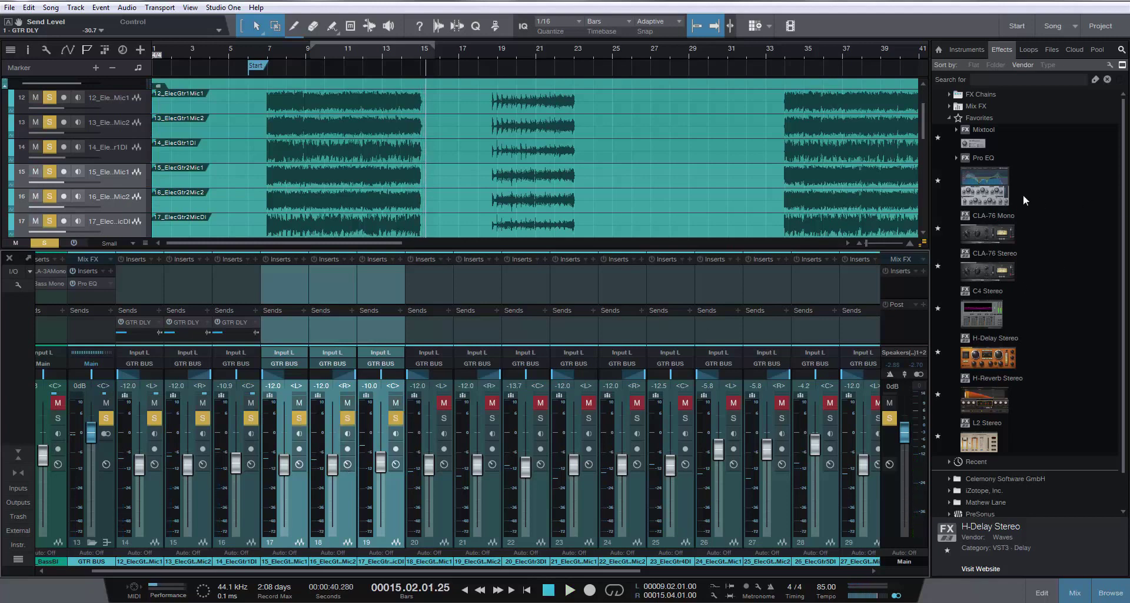
Search the effects for "gtr" and insert GTR Amp Mono on the 14_ElecGtr1DI channel
click(1007, 79)
text(t)
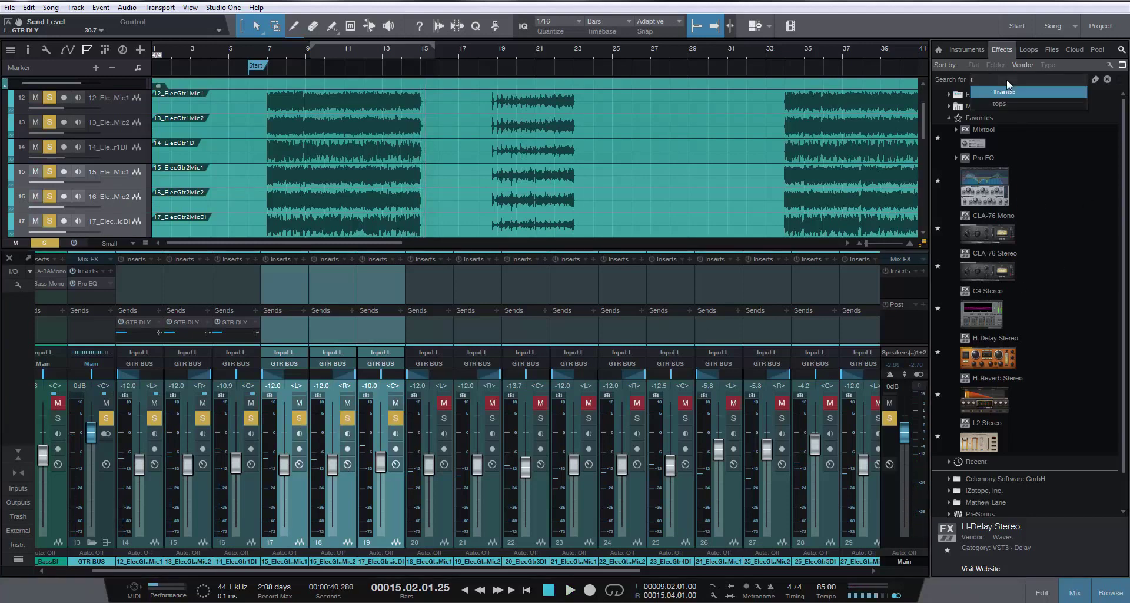
key(BackSpace)
text(gtr)
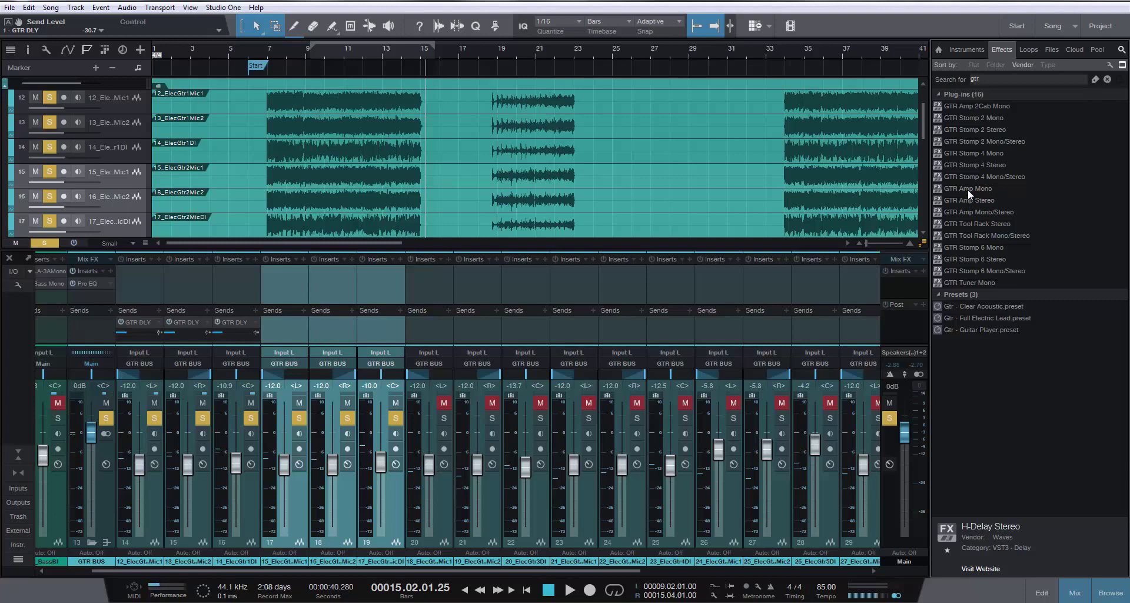
drag(968, 189, 236, 287)
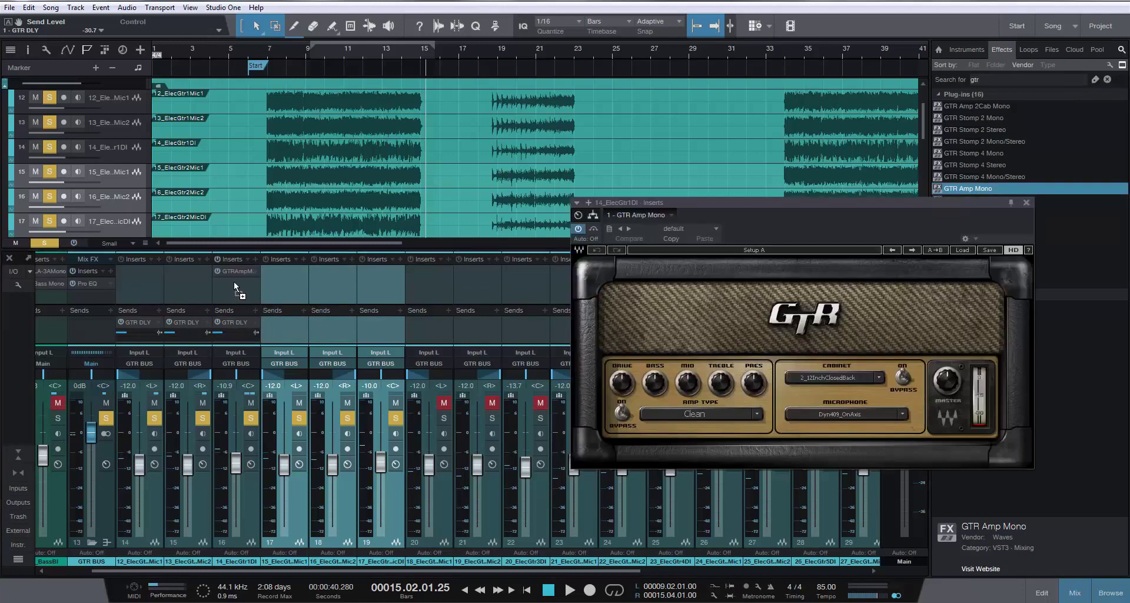
Set the amp type of GTR Amp Mono to LegatronClean
click(758, 415)
mouse_move(802, 483)
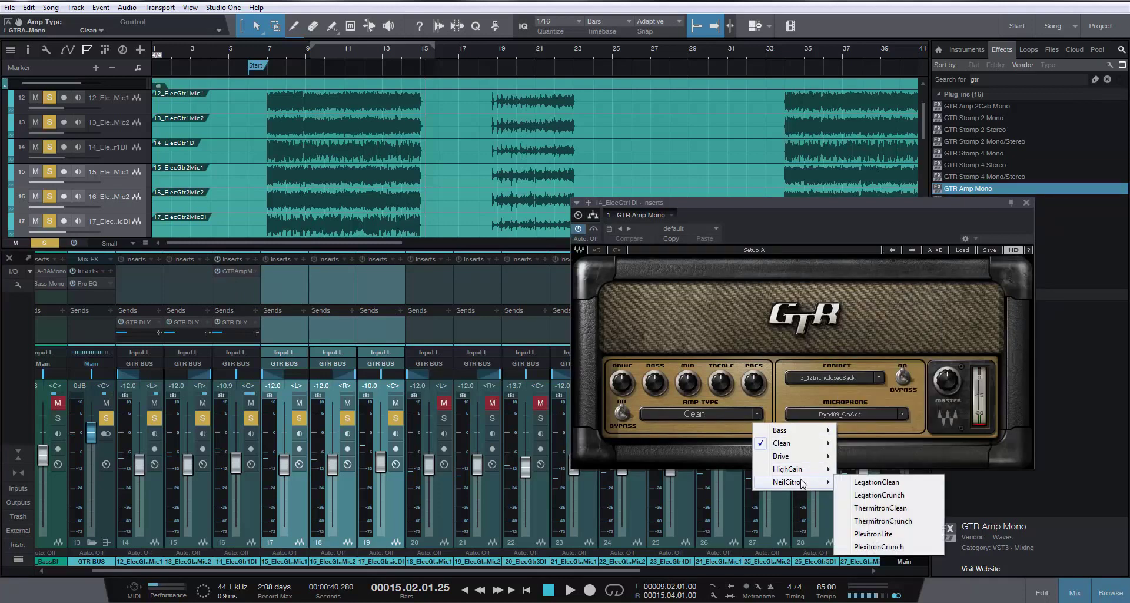
click(878, 483)
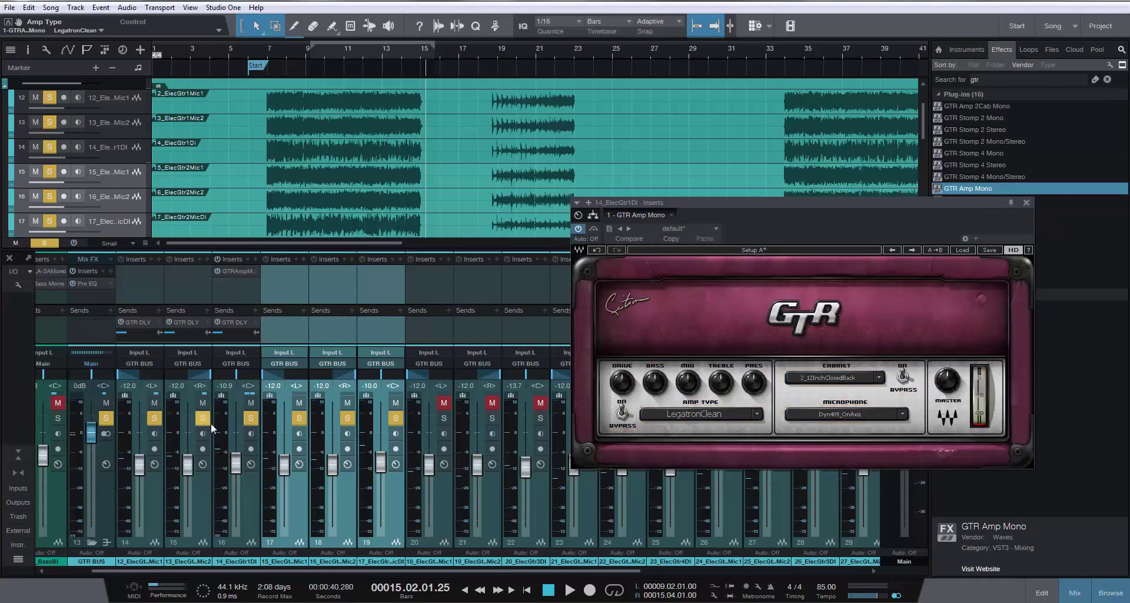
Solo only 14_ElecGtr1DI and play it from about bar 9 with looping switched on
ctrl+click(252, 418)
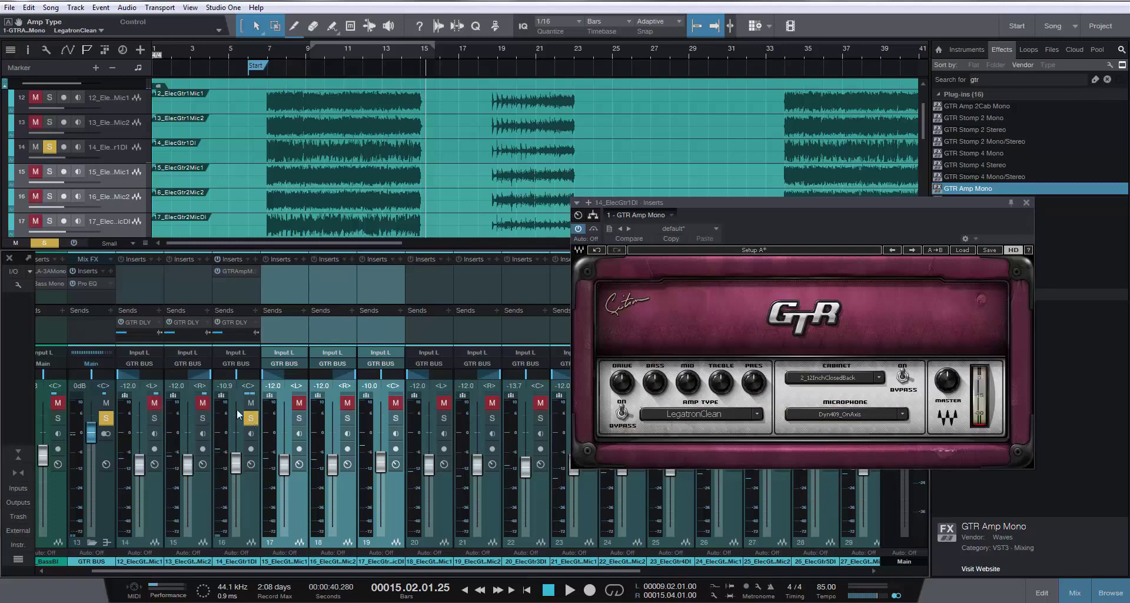
click(315, 52)
key(space)
click(317, 46)
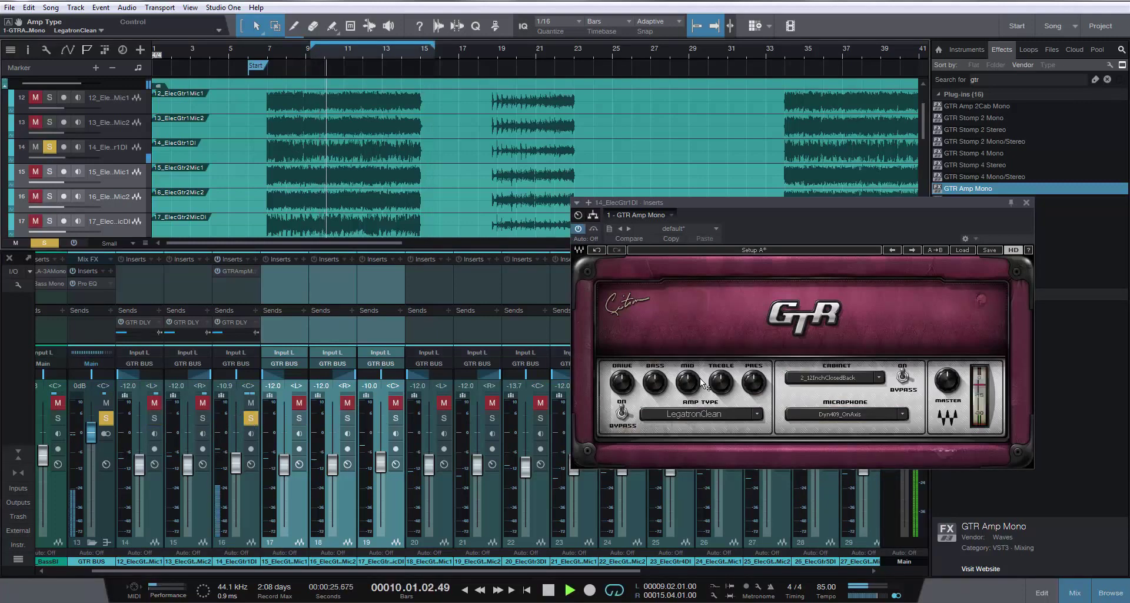
Audition the LegatronCrunch and ThermitronClean amp types on the DI guitar and settle on ThermitronCrunch
scroll(732, 412, down, 1)
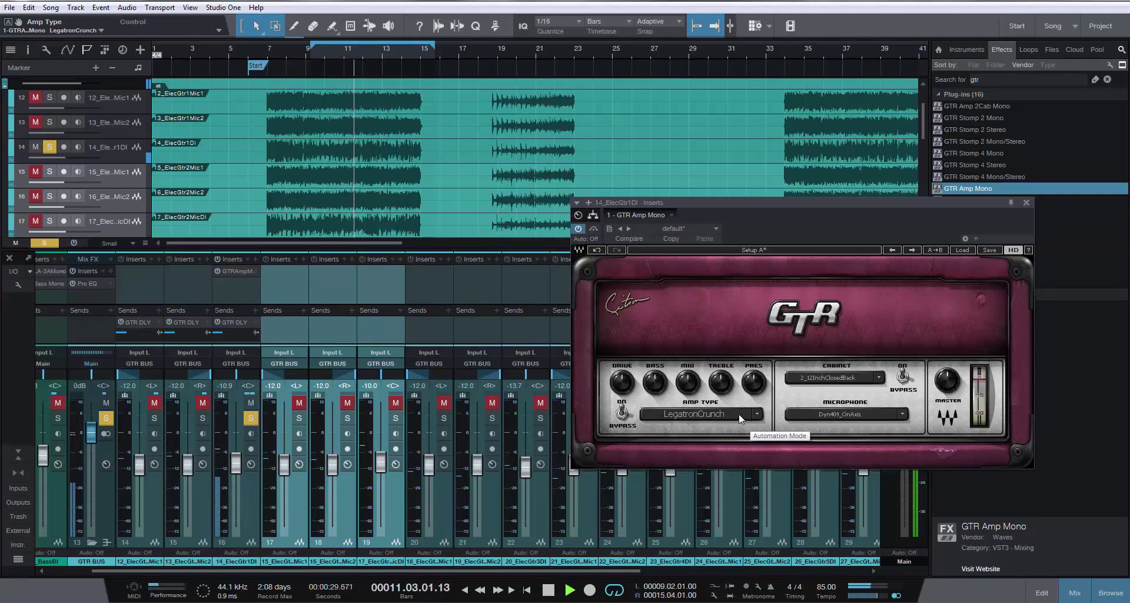
click(757, 416)
mouse_move(788, 482)
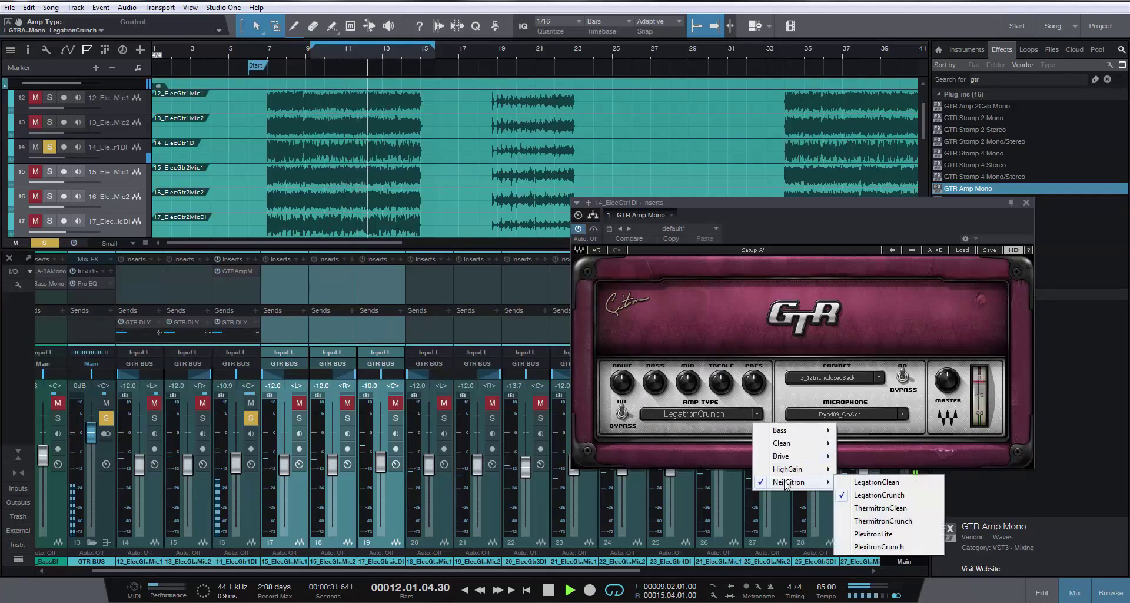
click(862, 508)
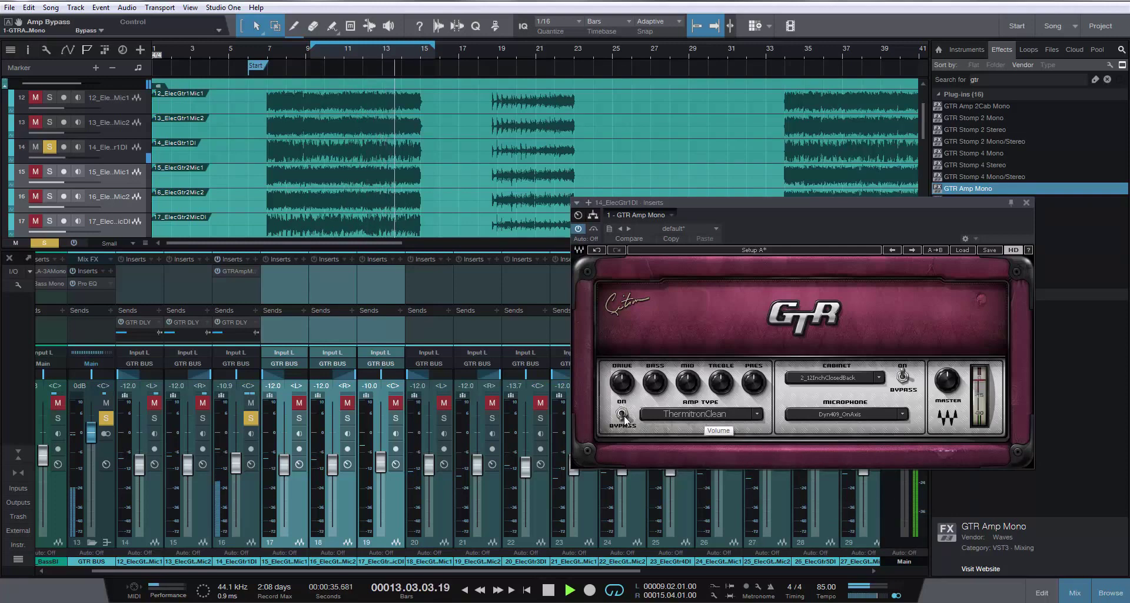
scroll(688, 414, down, 1)
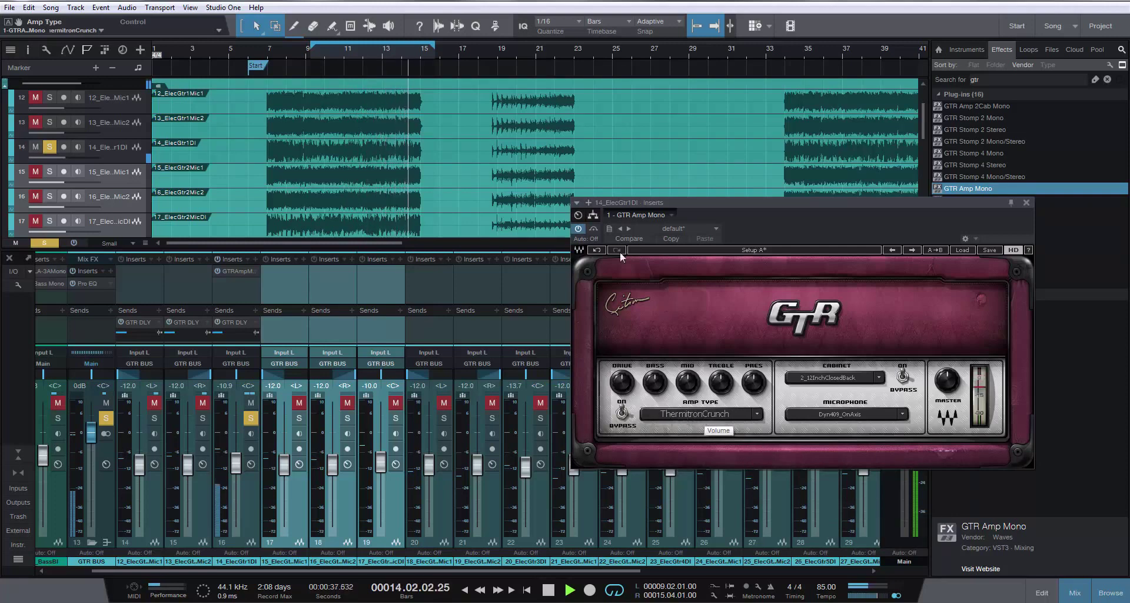
Compare the DI guitar with GTR Amp Mono bypassed and active, leave the plug-in bypassed and stop playback
click(595, 228)
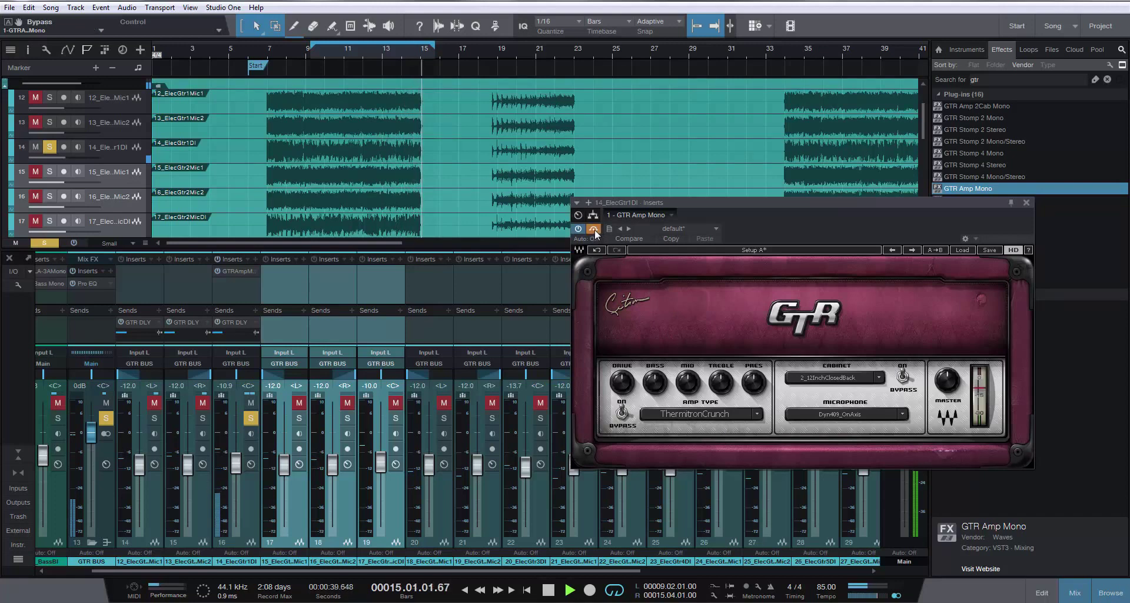
click(594, 229)
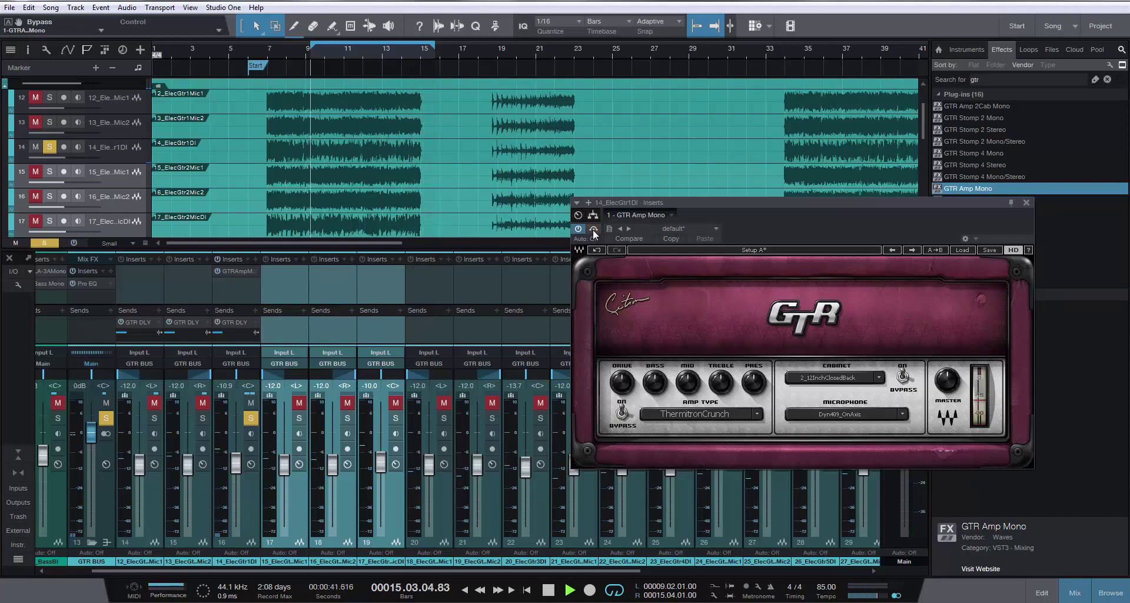
click(592, 228)
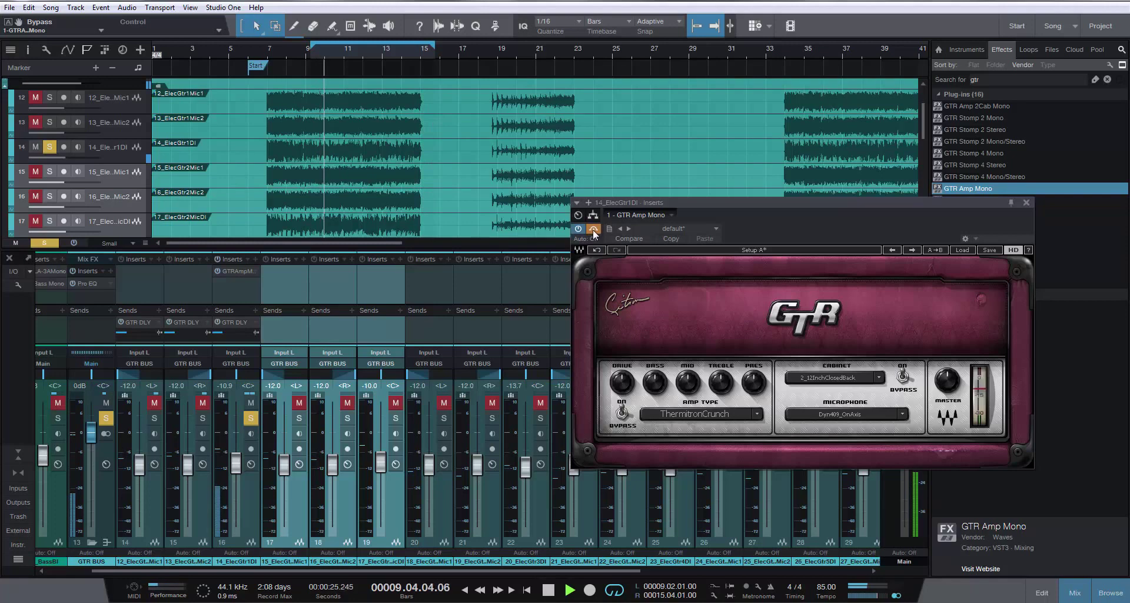
key(space)
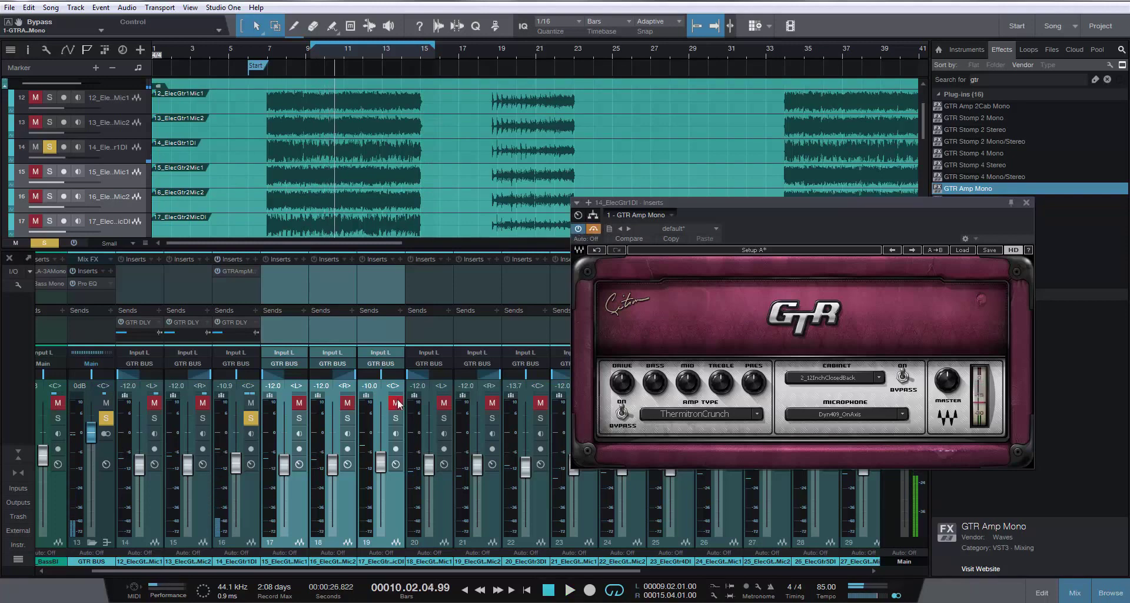
click(396, 418)
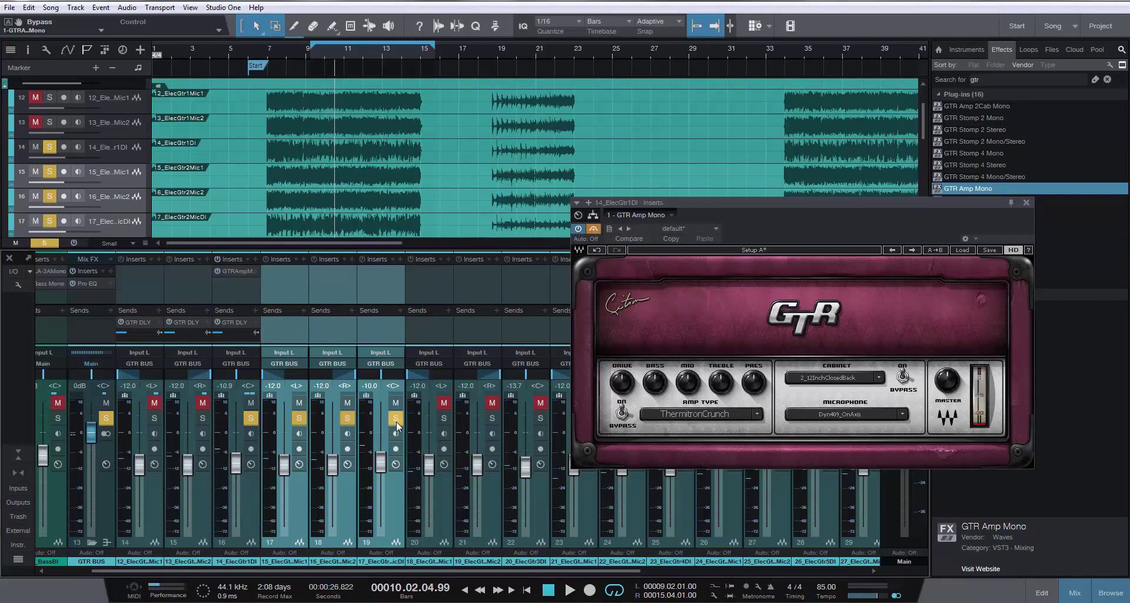
click(347, 418)
click(299, 418)
click(300, 420)
click(394, 419)
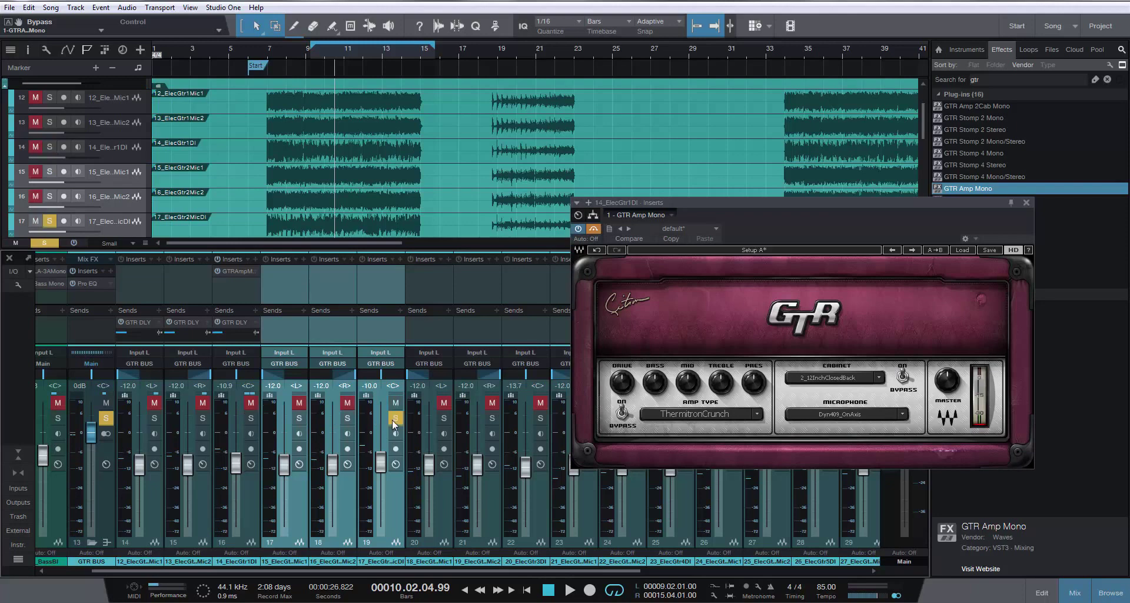
click(251, 418)
click(252, 419)
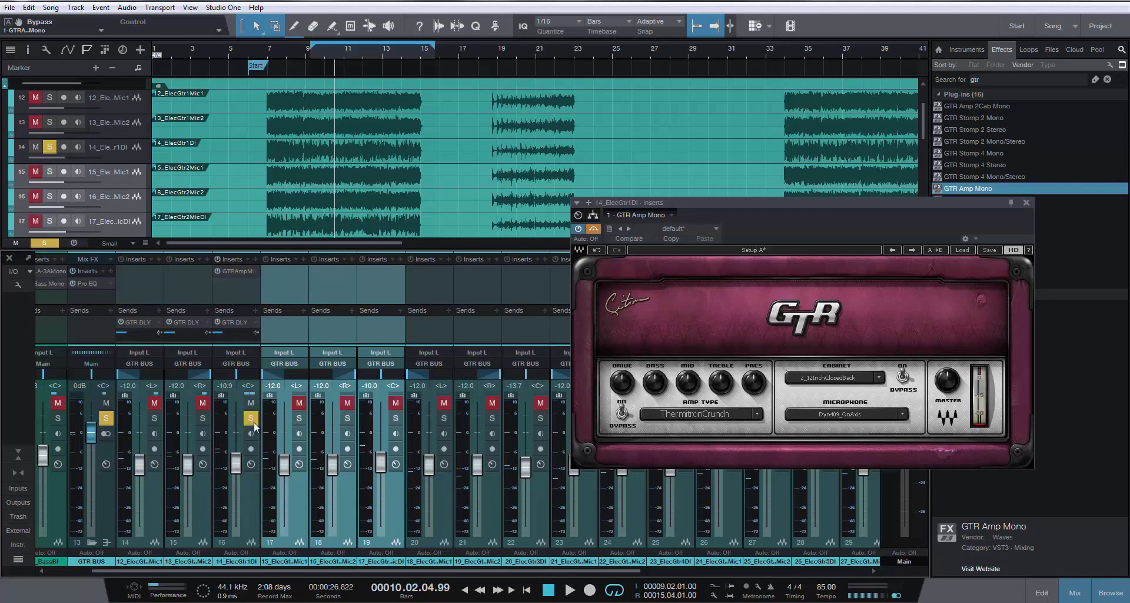
click(390, 419)
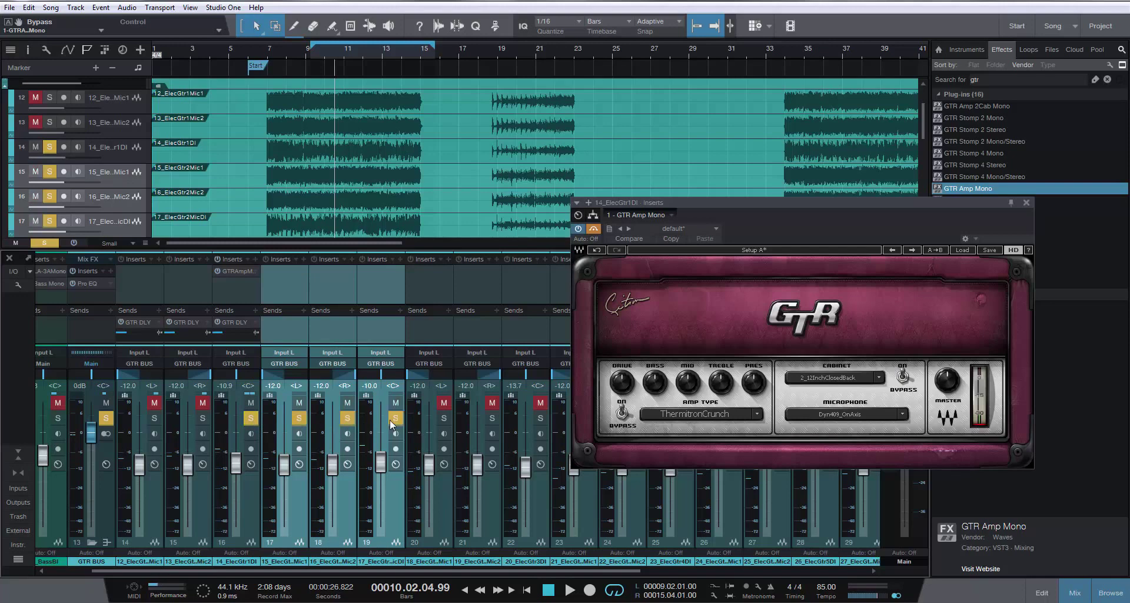
click(348, 418)
Pan 17_ElecGtr2MicDI fully right and 14_ElecGtr1DI fully left, soloing each one during playback
click(393, 501)
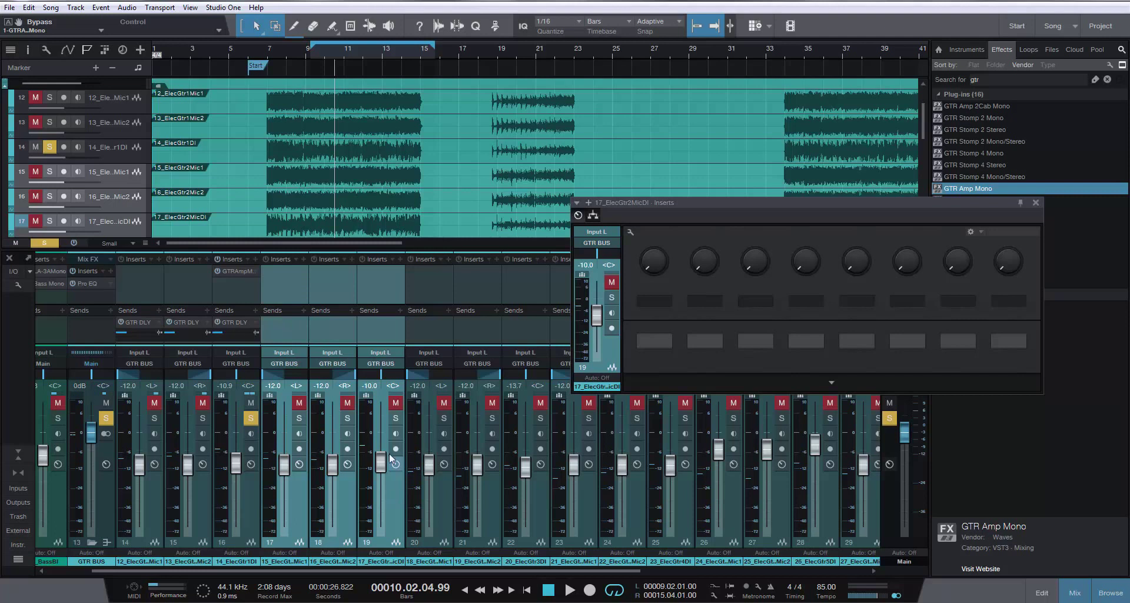
click(396, 418)
key(space)
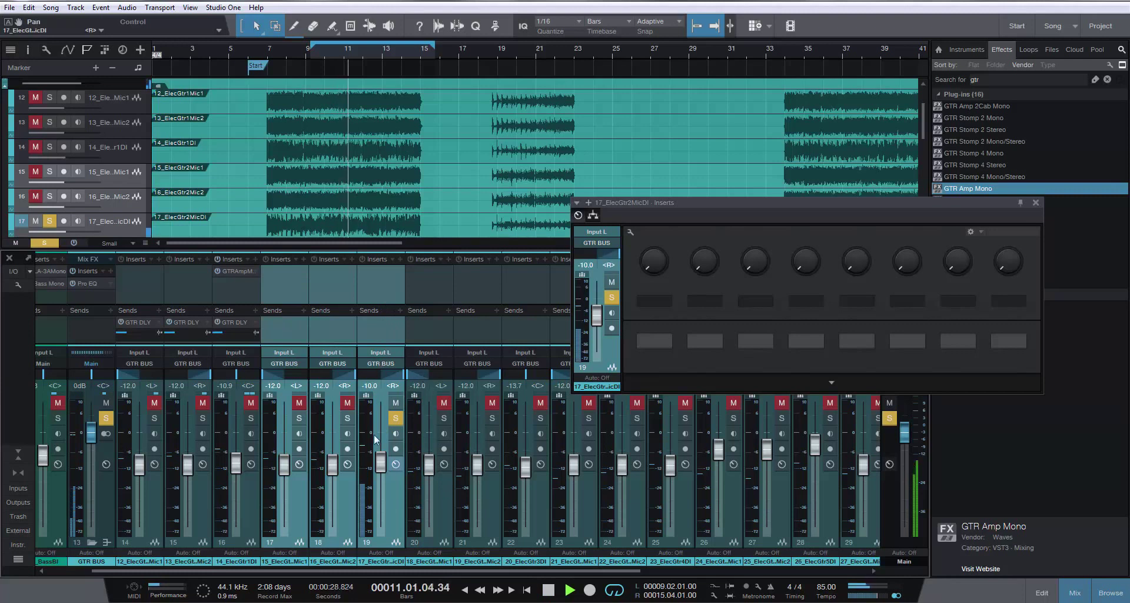
click(251, 418)
drag(238, 376, 202, 378)
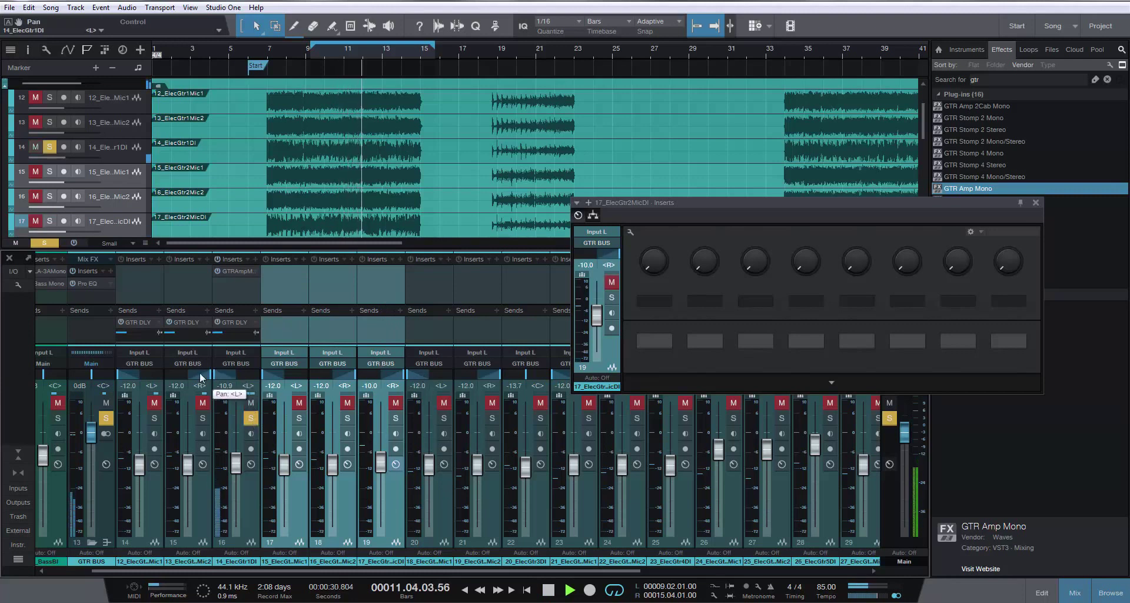
Solo all ElecGtr1 and ElecGtr2 tracks to hear the new panning, close the inserts window and stop playback
click(201, 405)
click(345, 408)
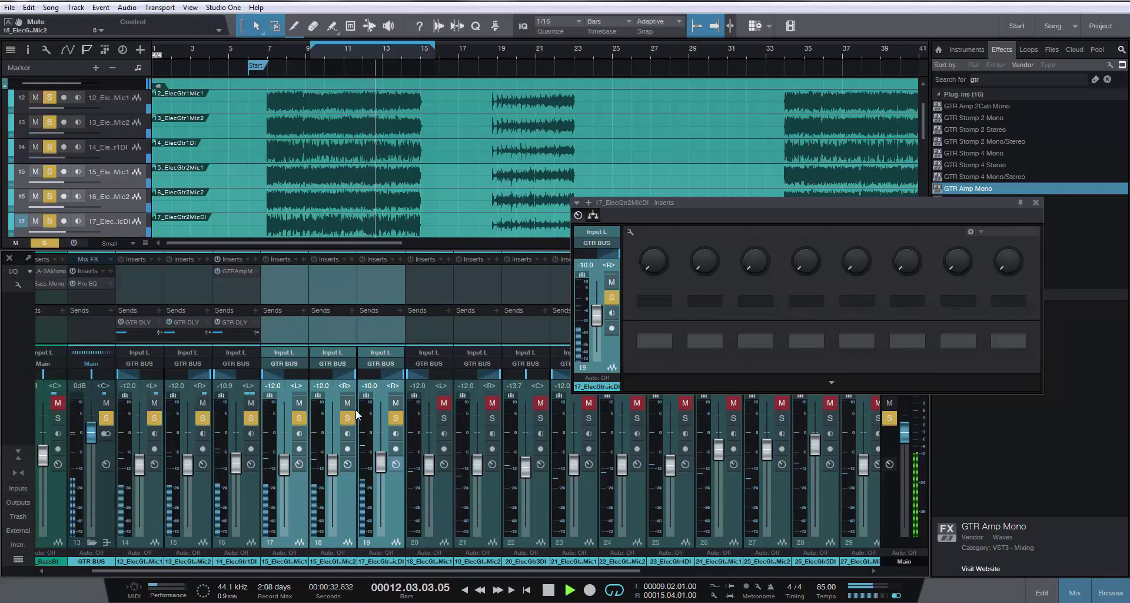
click(1036, 203)
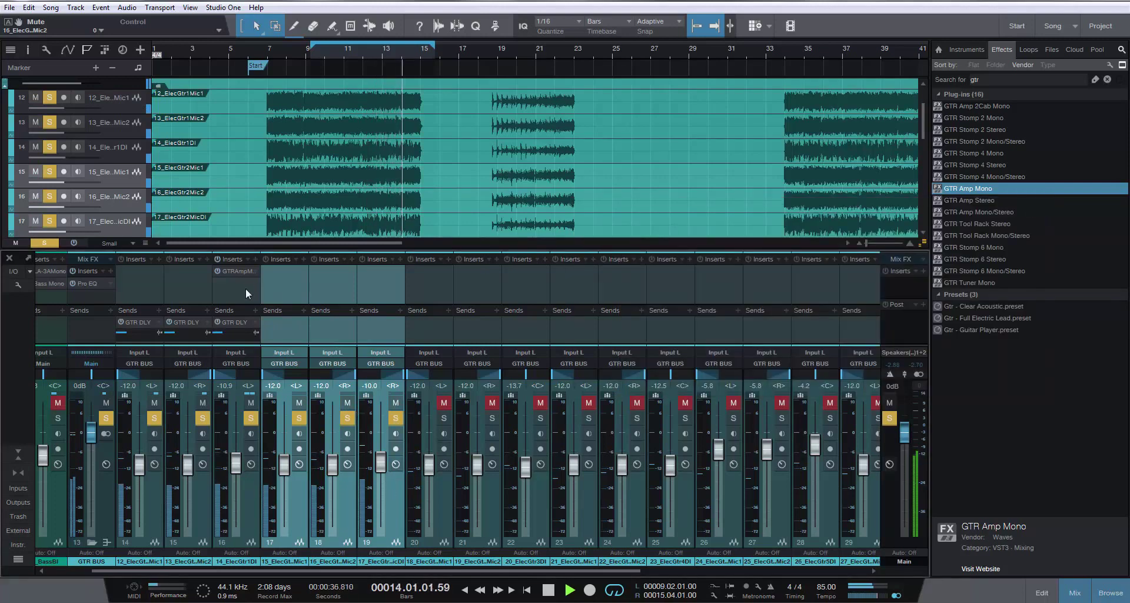
key(space)
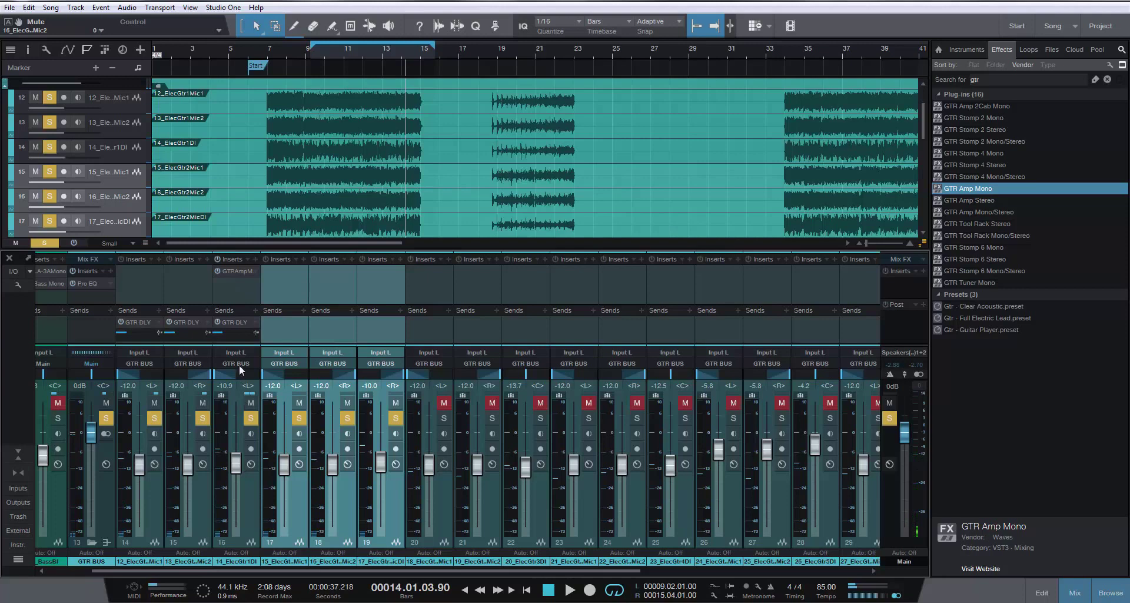
Copy GTR Amp Mono from 14_ElecGtr1DI to 17_ElecGtr2MicDI, and remove the extra copies from 16_ElecGtr2Mic2 and 15_ElecGtr2Mic1
drag(237, 271, 372, 272)
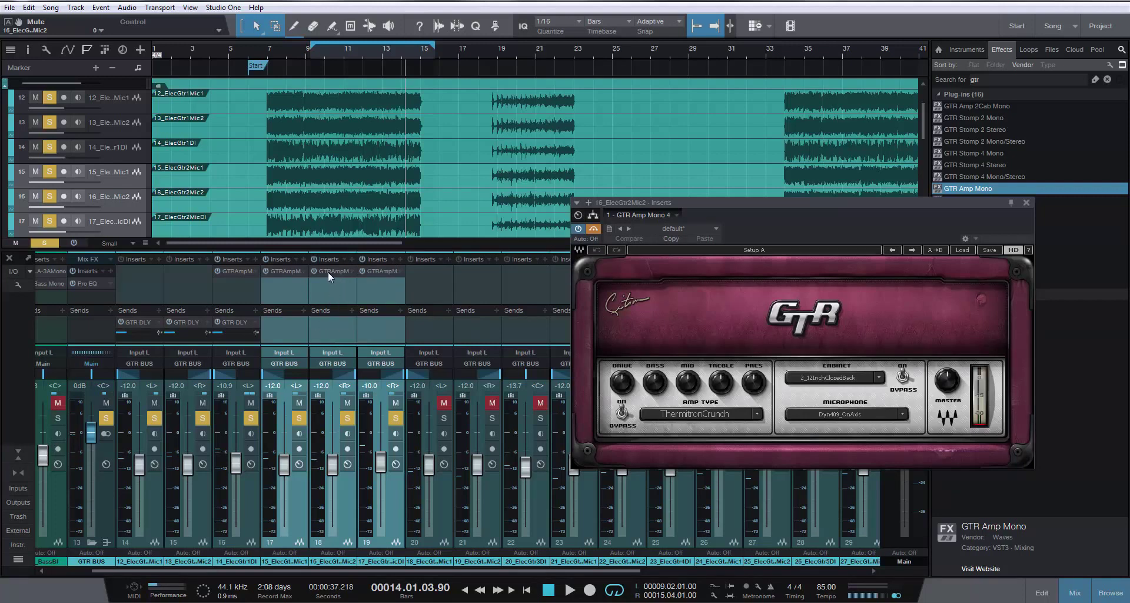
click(1027, 203)
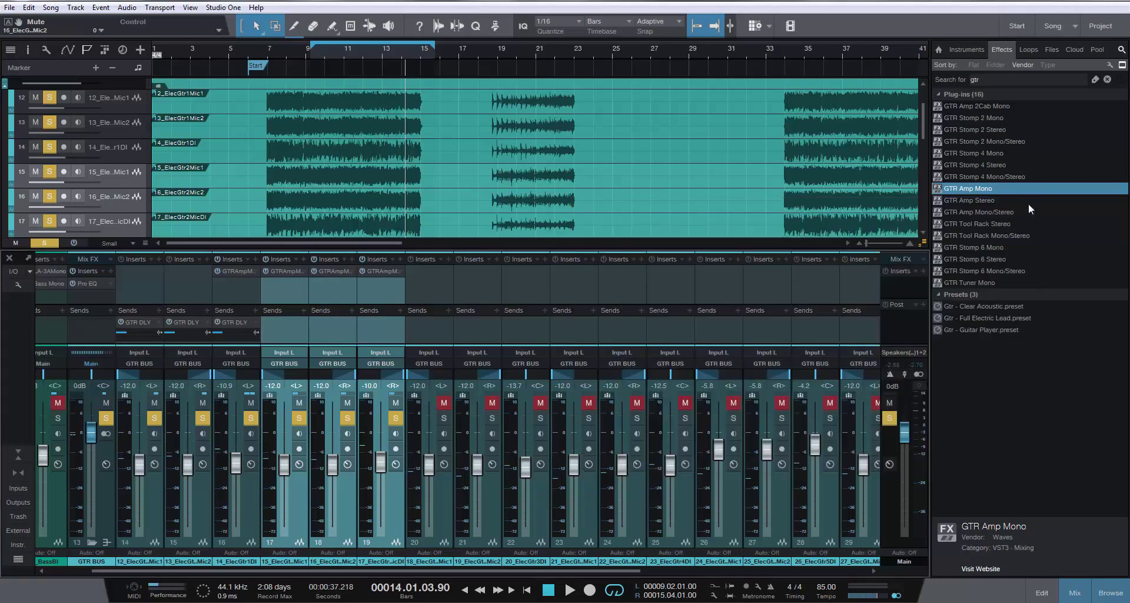
click(333, 292)
right_click(333, 271)
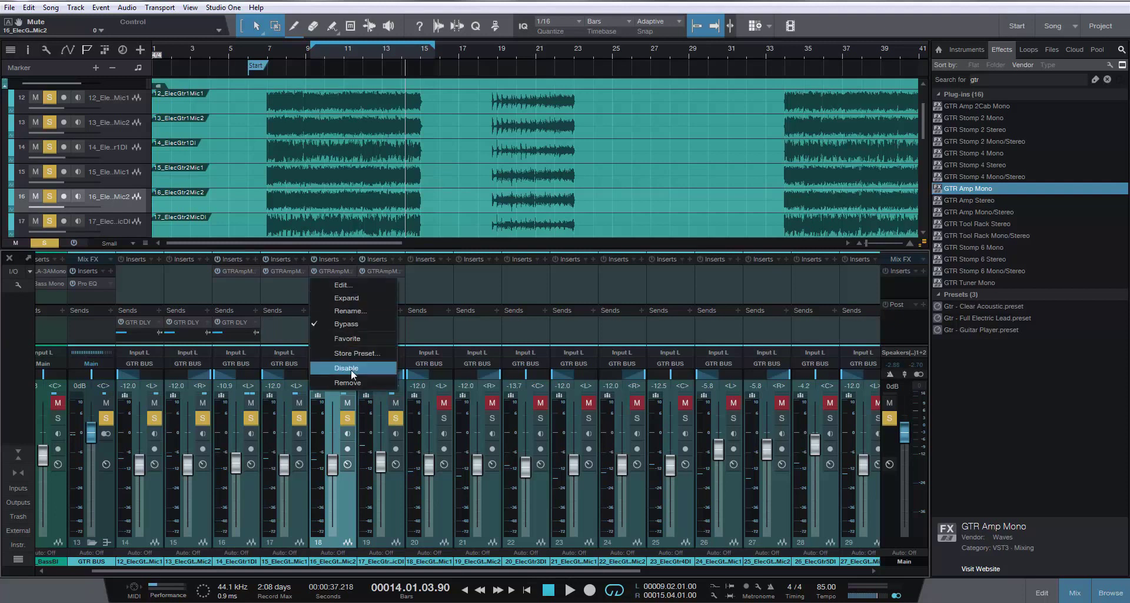
click(349, 383)
click(293, 289)
right_click(292, 273)
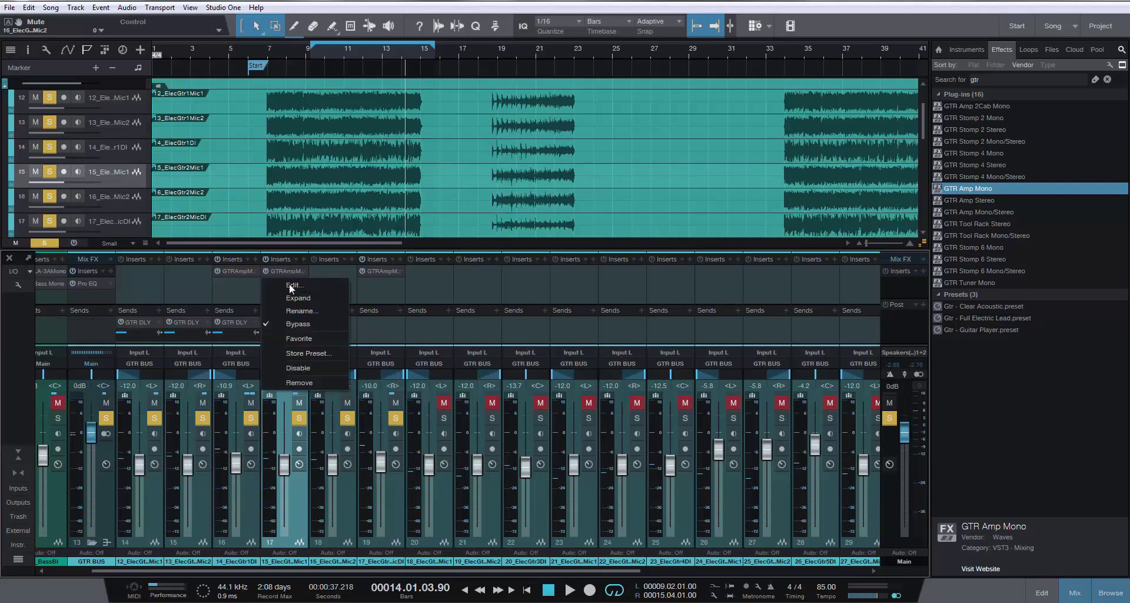
click(308, 383)
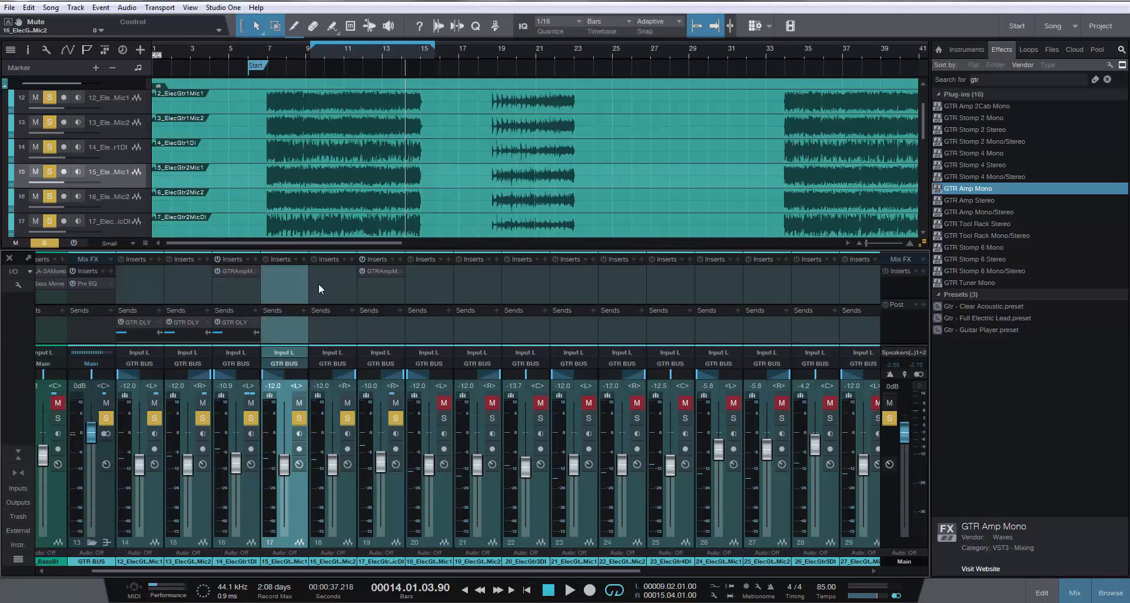
click(320, 282)
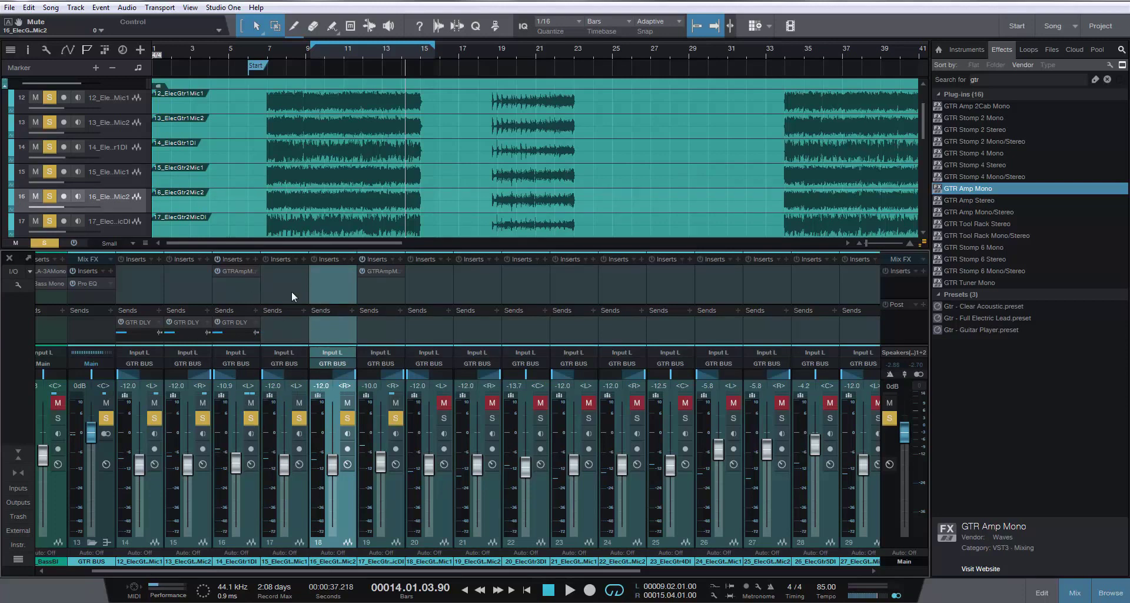
Start playback in the looped section and clear the solos on the ElecGtr1 and ElecGtr2 tracks
key(space)
click(324, 63)
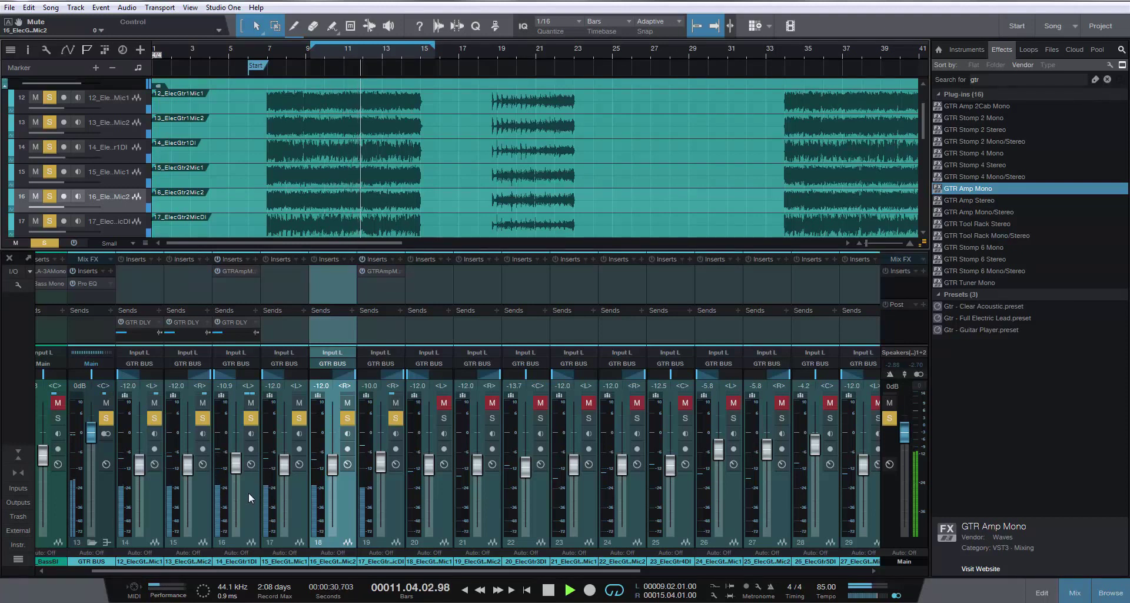
click(251, 418)
click(300, 418)
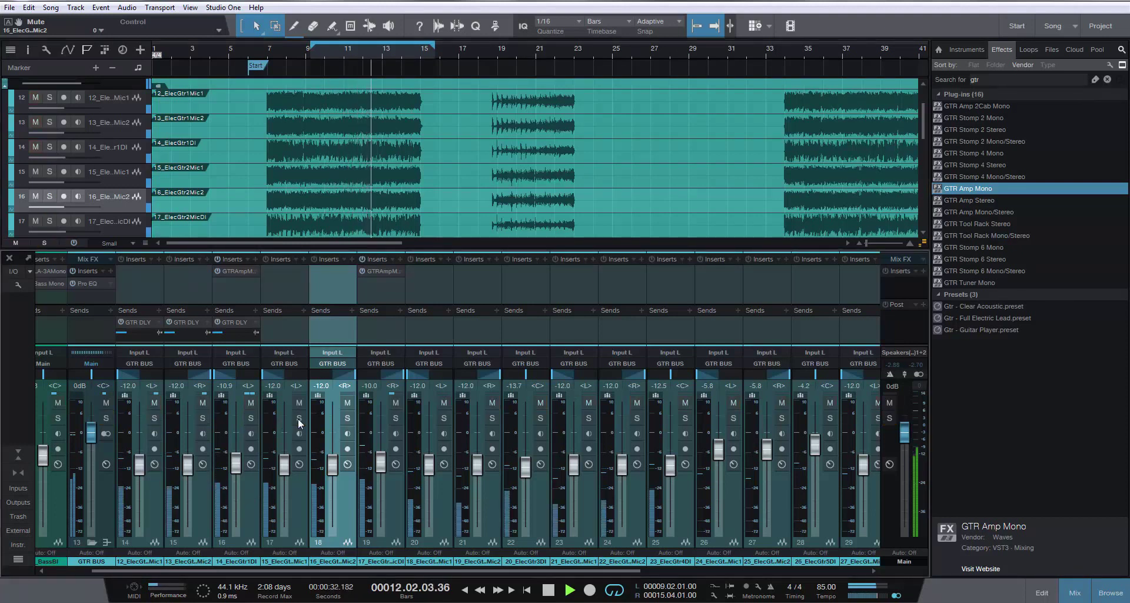
Select only the two DI channels, 14_ElecGtr1DI and 17_ElecGtr2MicDI, during playback
click(251, 507)
shift+click(387, 500)
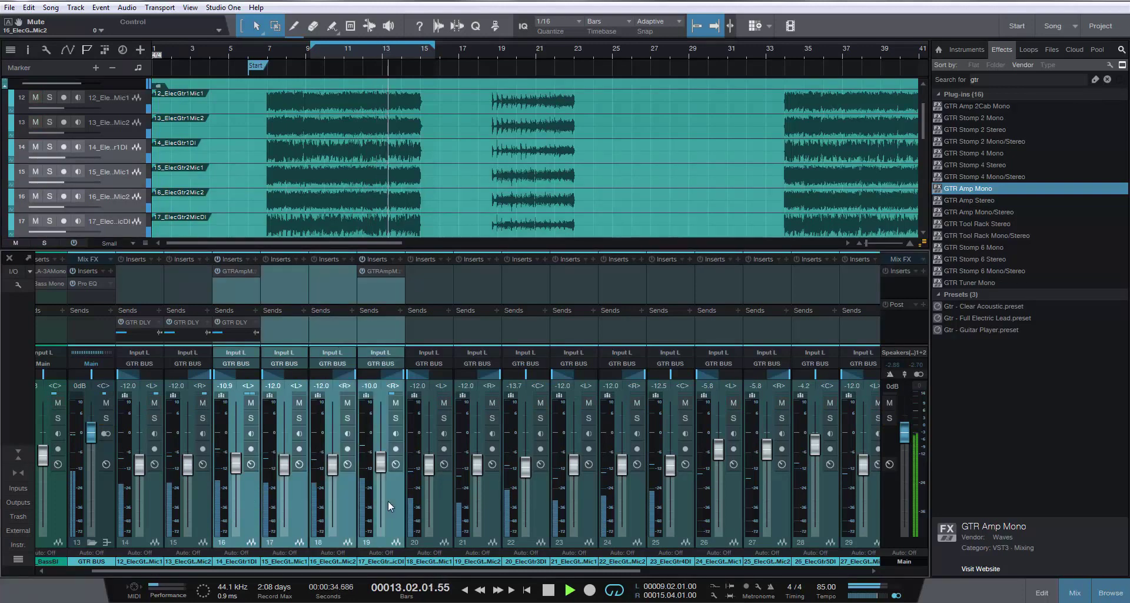
ctrl+click(387, 500)
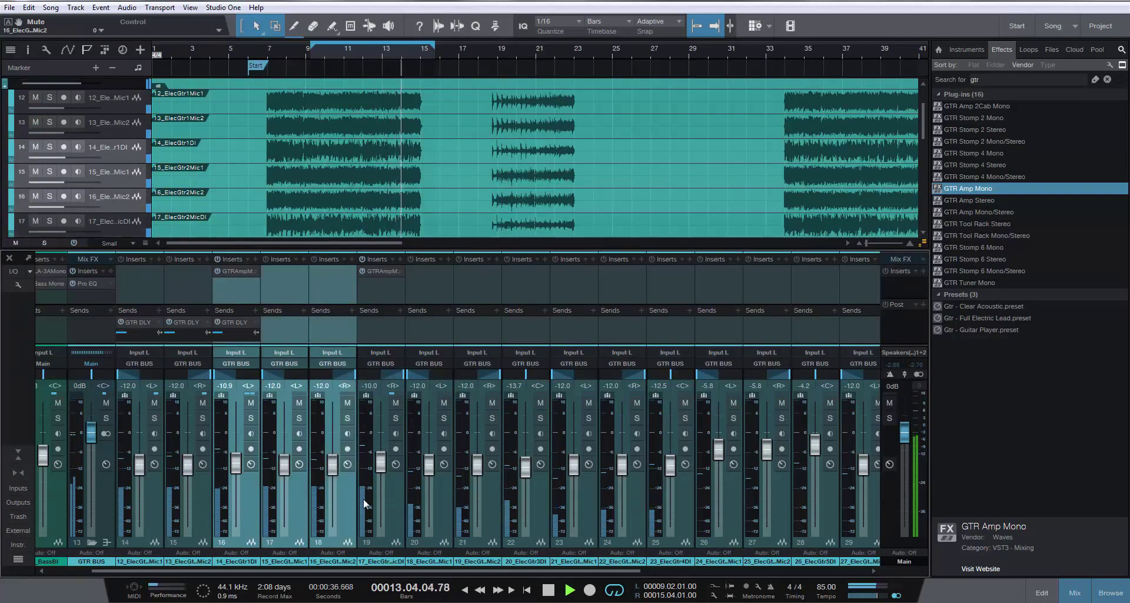
shift+click(386, 493)
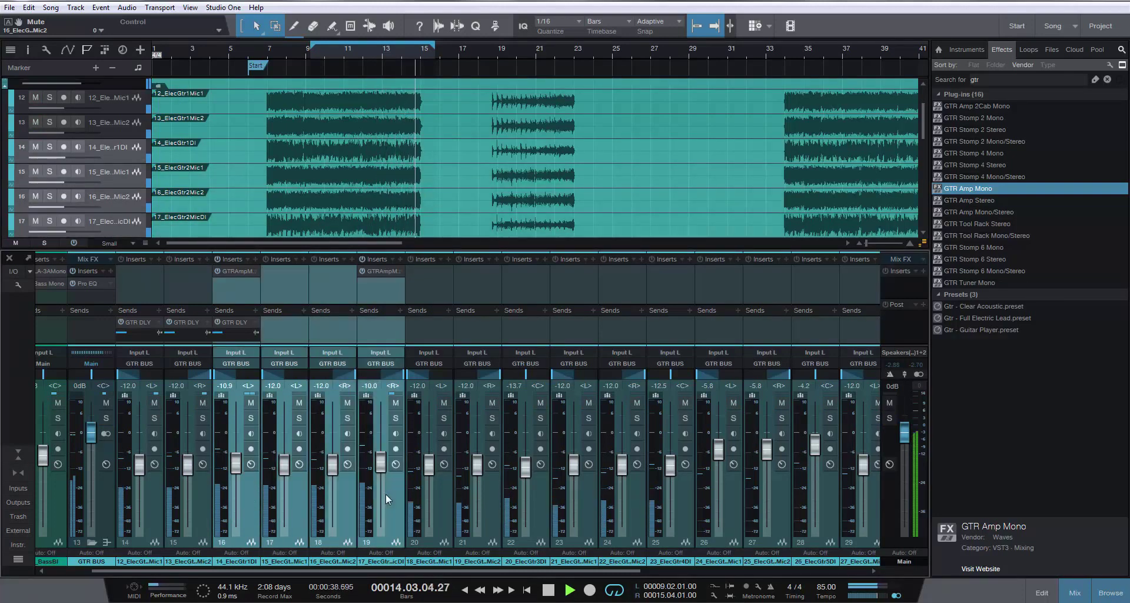
shift+click(299, 499)
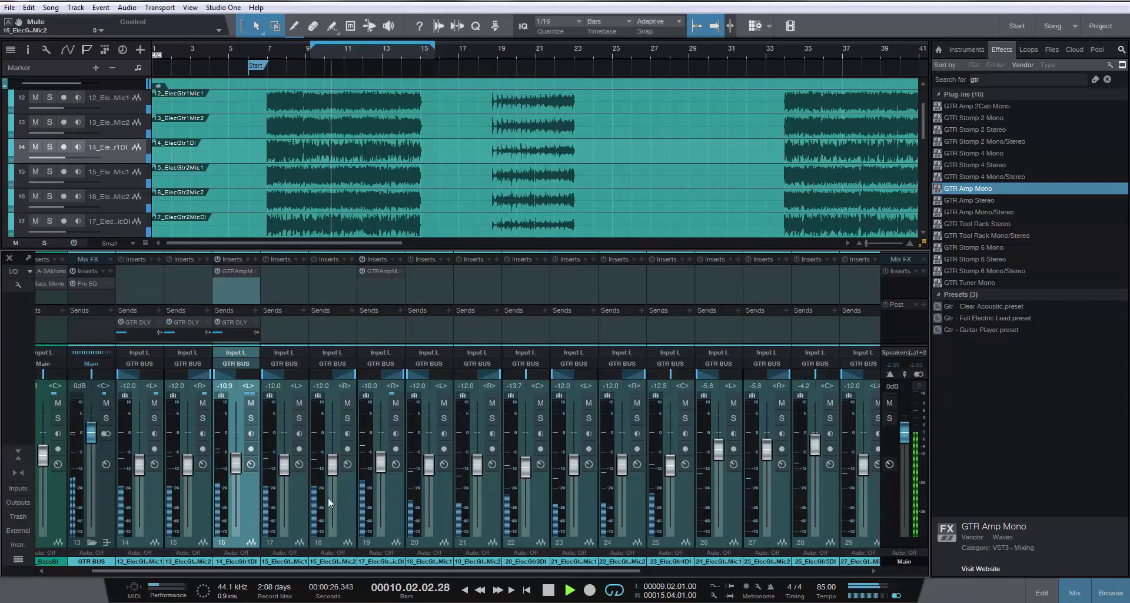
shift+click(394, 498)
ctrl+click(346, 496)
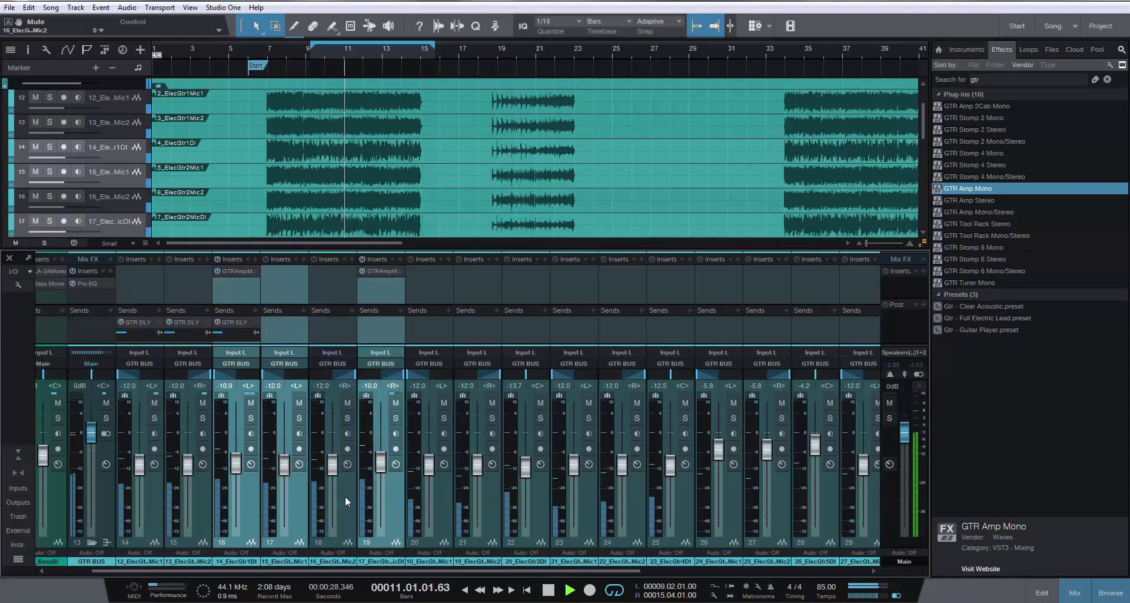
ctrl+click(299, 493)
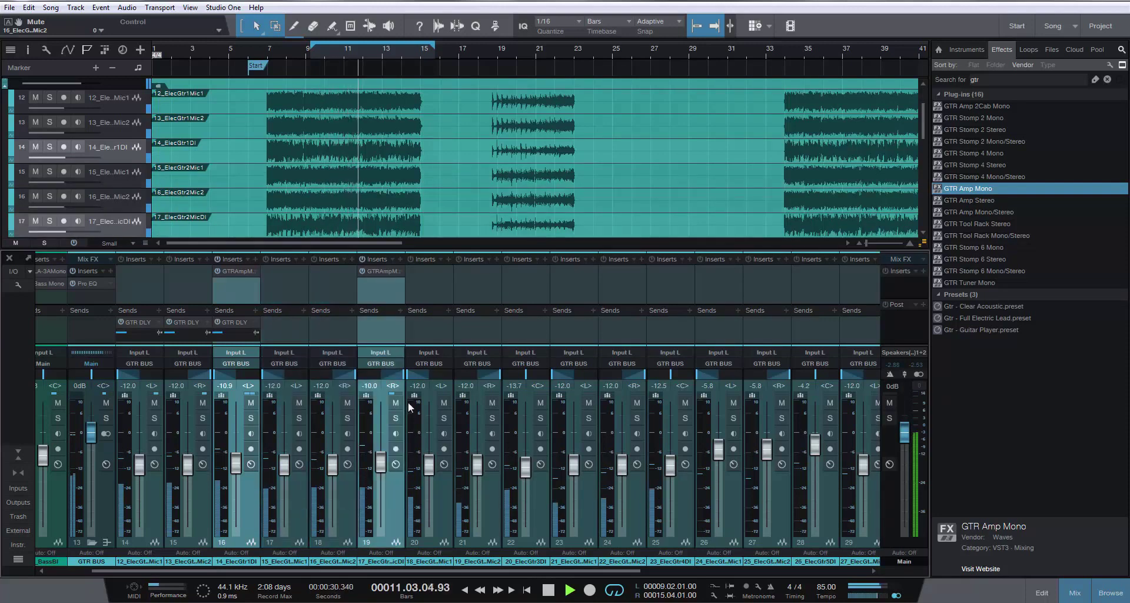
Solo all mic and DI tracks of ElecGtr1 and ElecGtr2 during playback
click(396, 420)
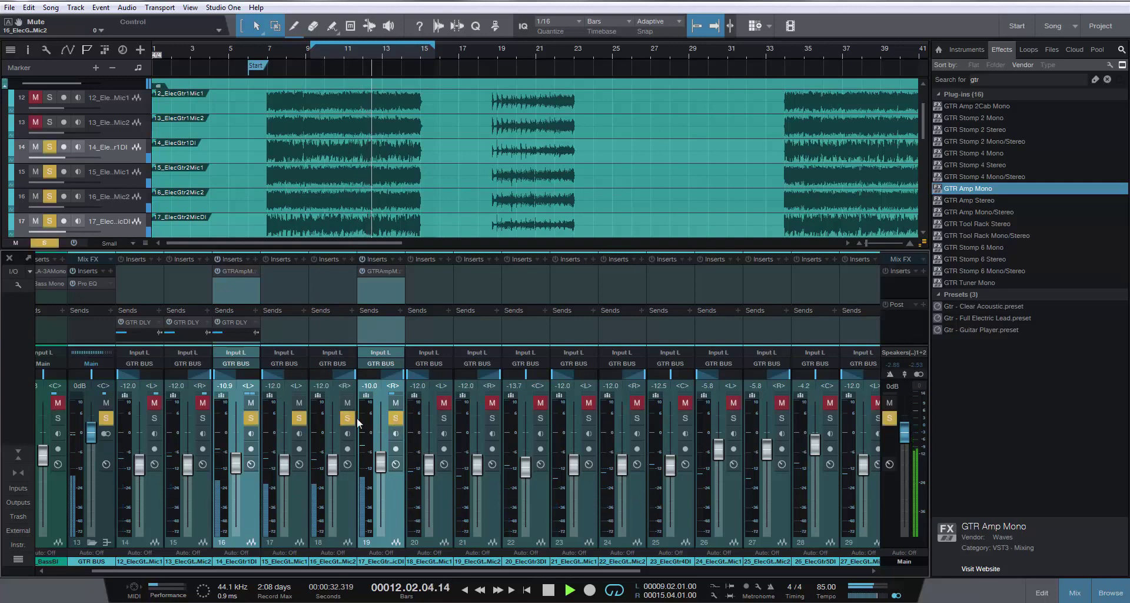
click(346, 418)
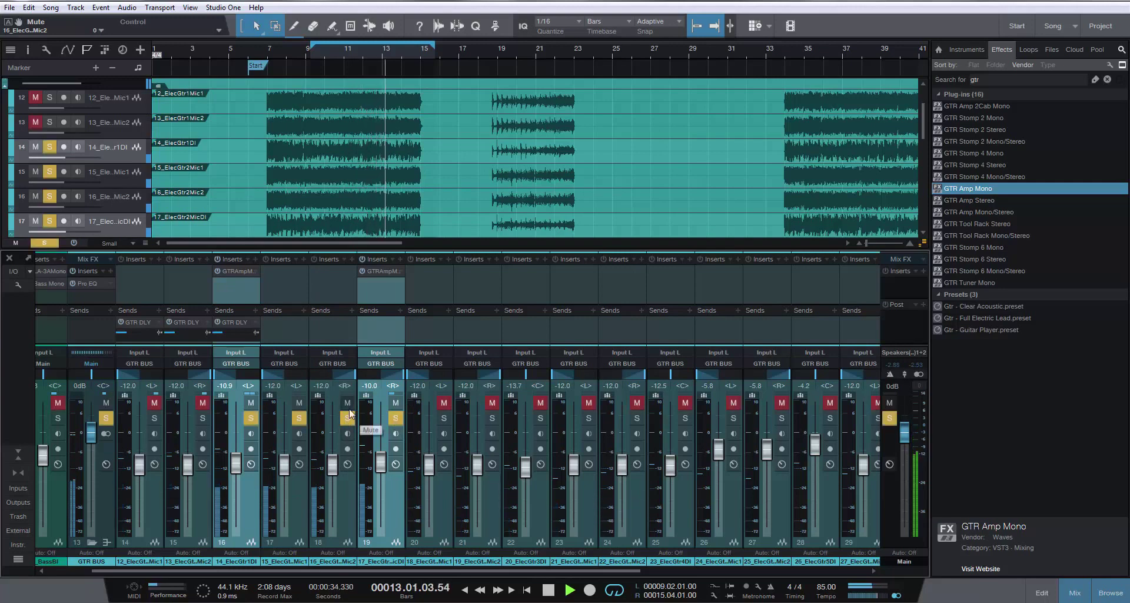
click(154, 418)
click(202, 419)
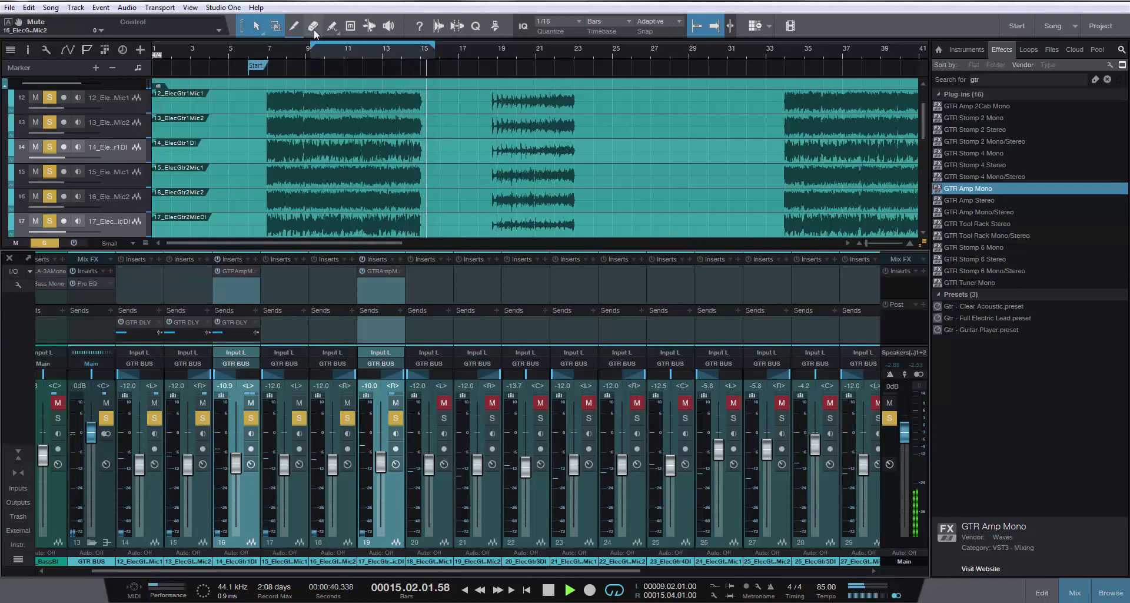
Add all ElecGtr3 and ElecGtr4 mic and DI tracks to the solo
click(444, 418)
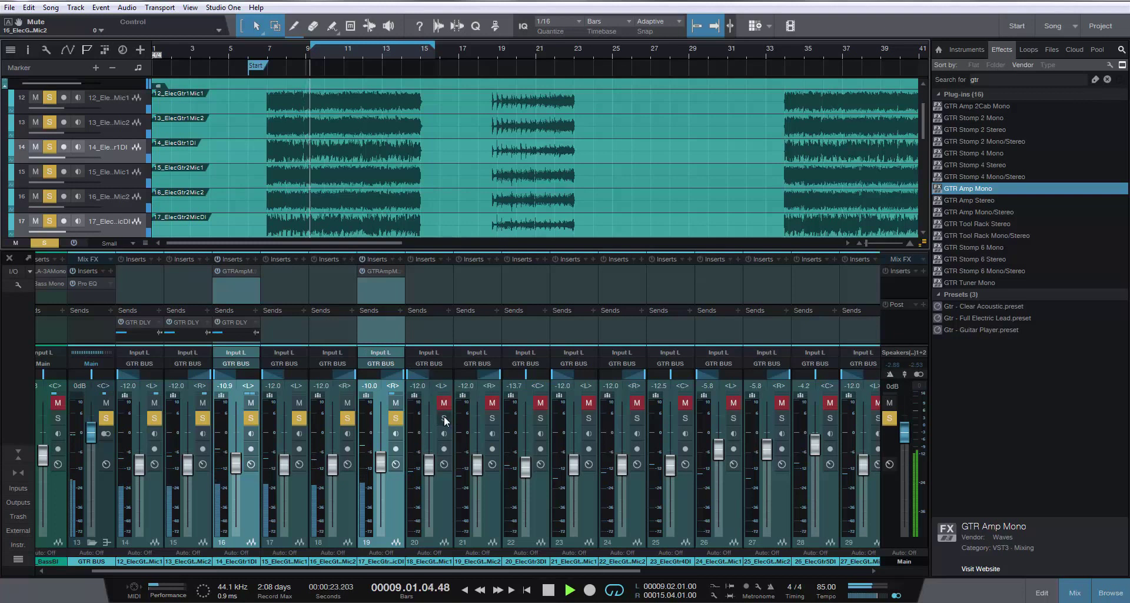
click(492, 418)
click(541, 418)
click(589, 418)
click(637, 419)
click(685, 418)
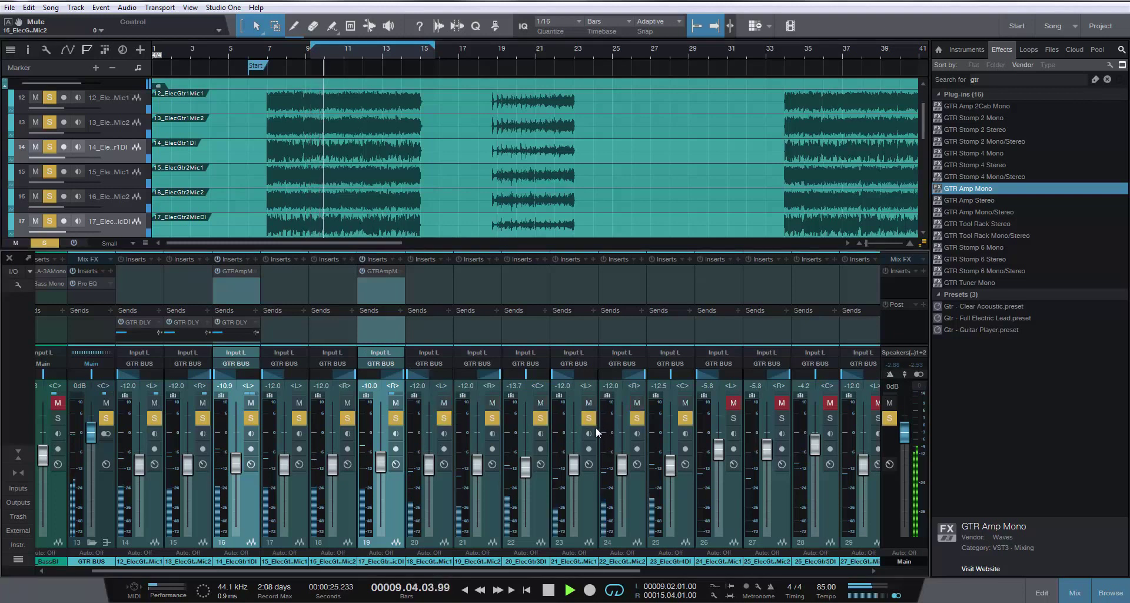
Take the ElecGtr2 and ElecGtr1 tracks out of solo to isolate ElecGtr3 and ElecGtr4
click(395, 418)
click(348, 418)
click(299, 418)
click(251, 418)
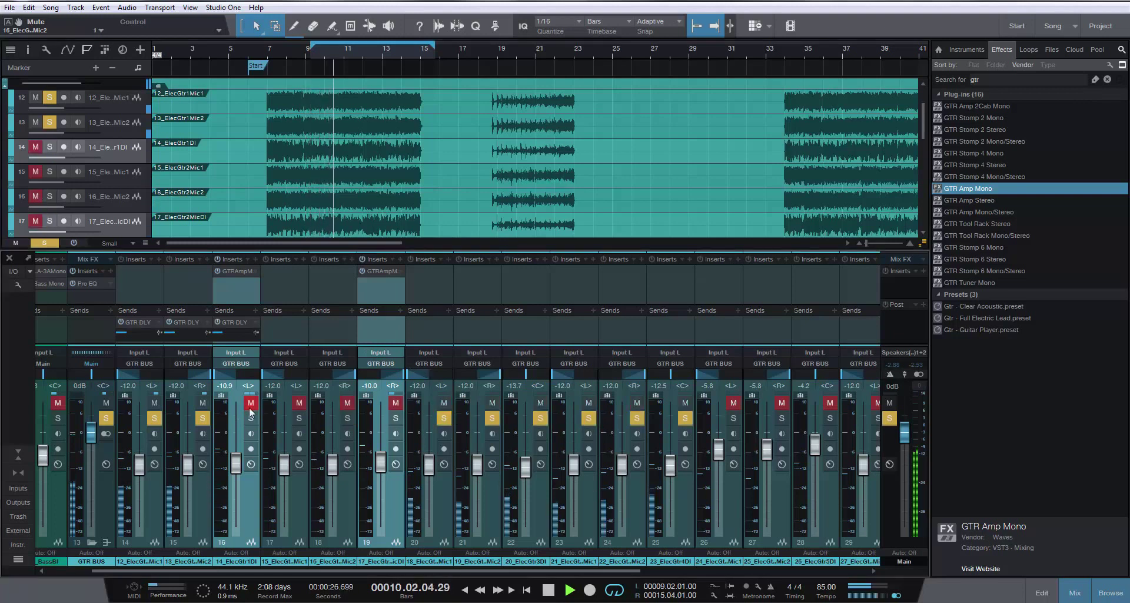
click(203, 419)
click(154, 418)
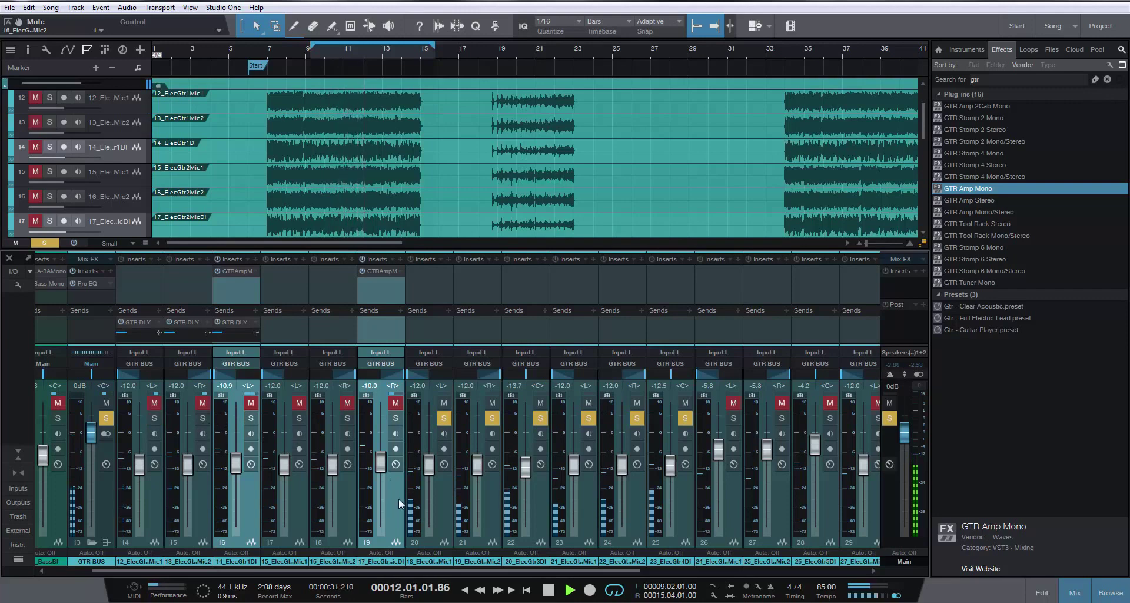
Pan 20_ElecGtr3DI fully left and 23_ElecGtr4DI fully right
click(445, 490)
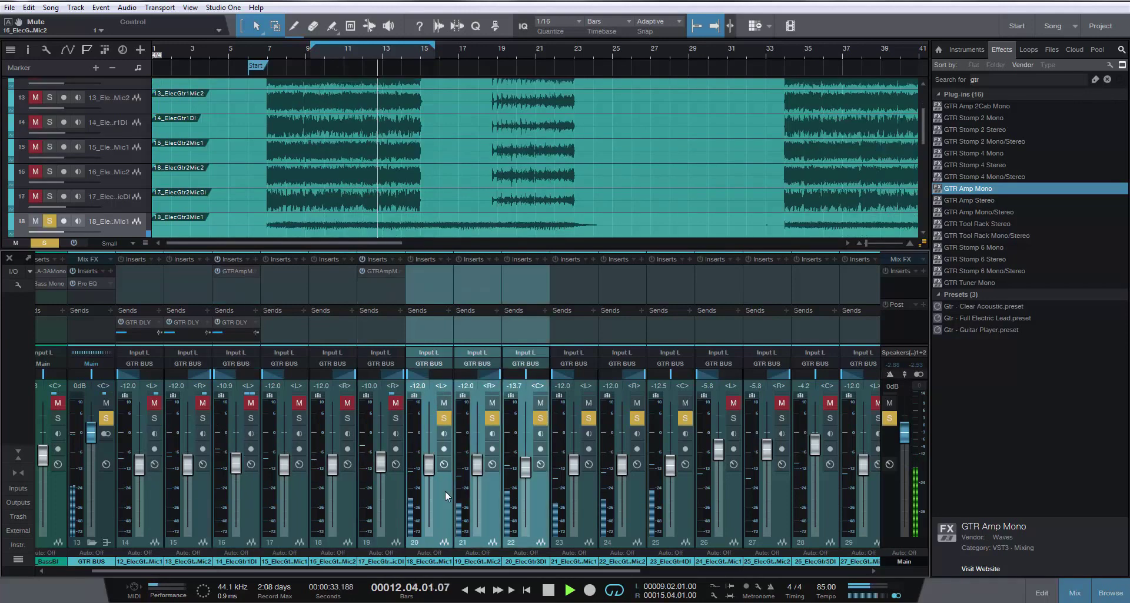
click(396, 485)
click(447, 482)
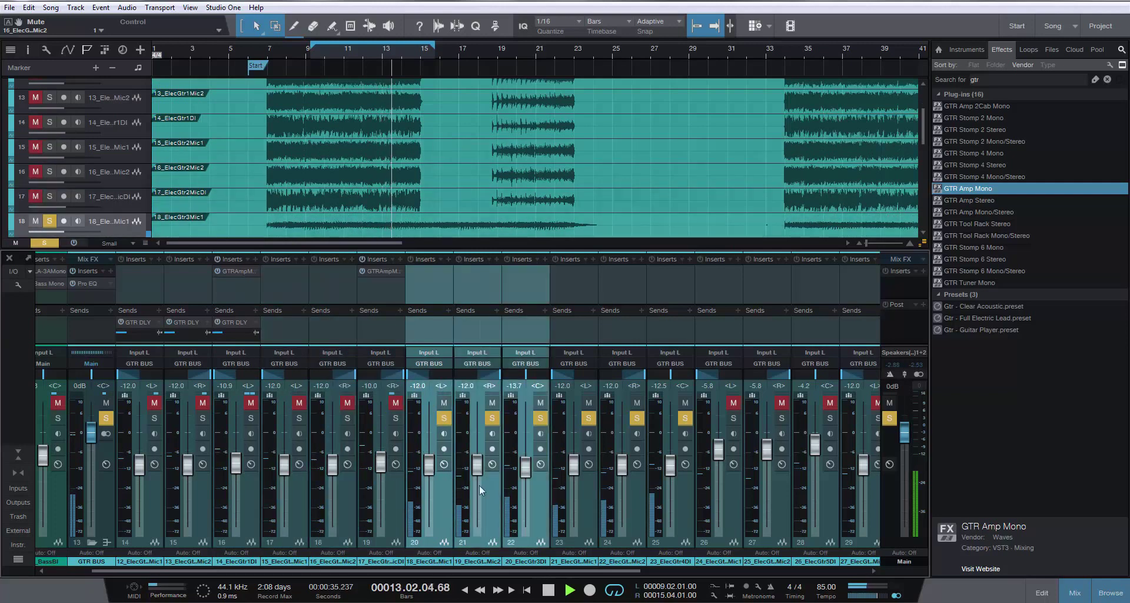
click(634, 485)
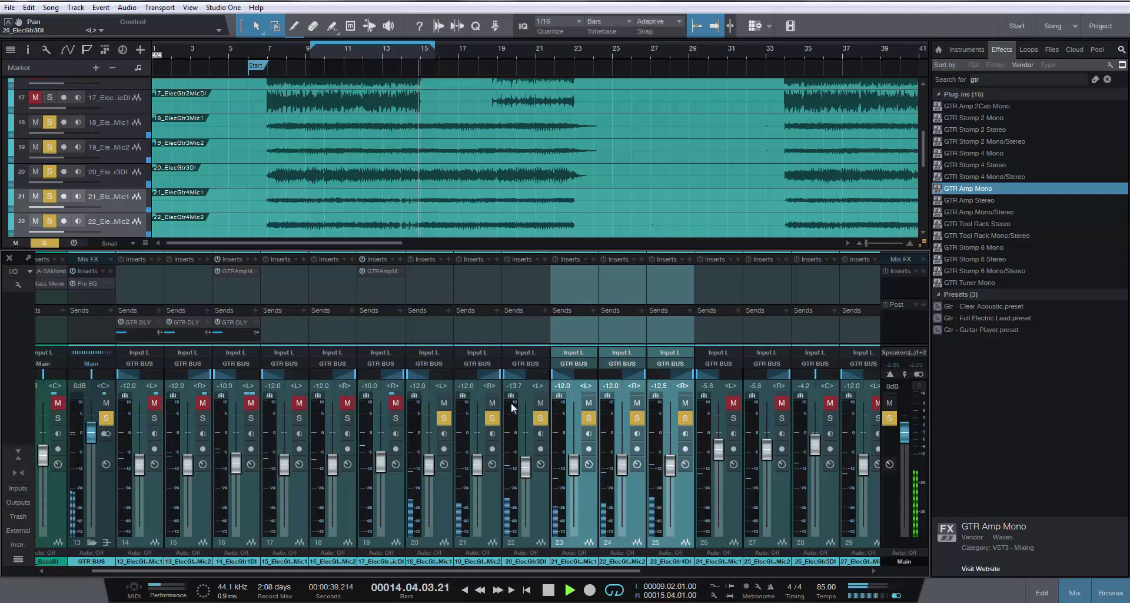
Solo the ElecGtr5 tracks and play the song from around bar 23, where their audio starts
drag(537, 570, 612, 570)
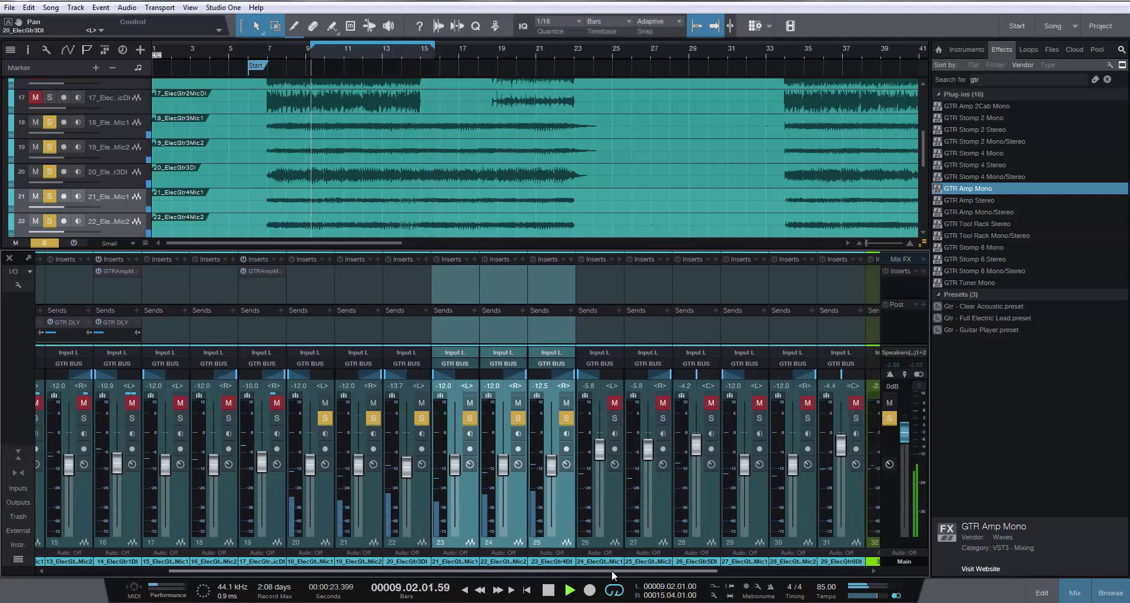
click(614, 418)
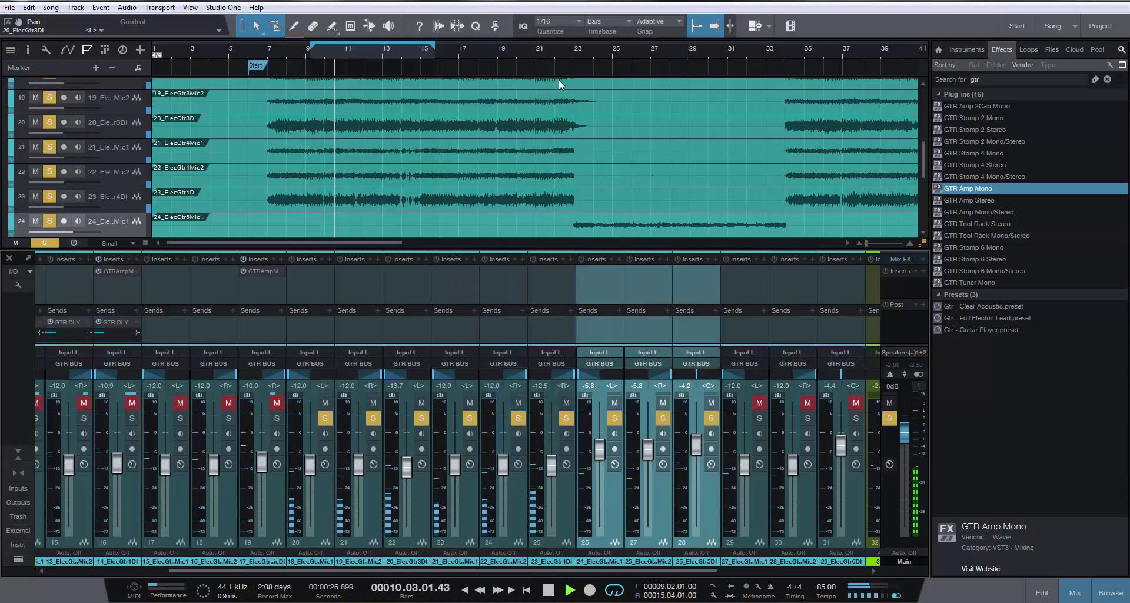
click(588, 54)
scroll(614, 154, down, 1)
scroll(614, 154, down, 3)
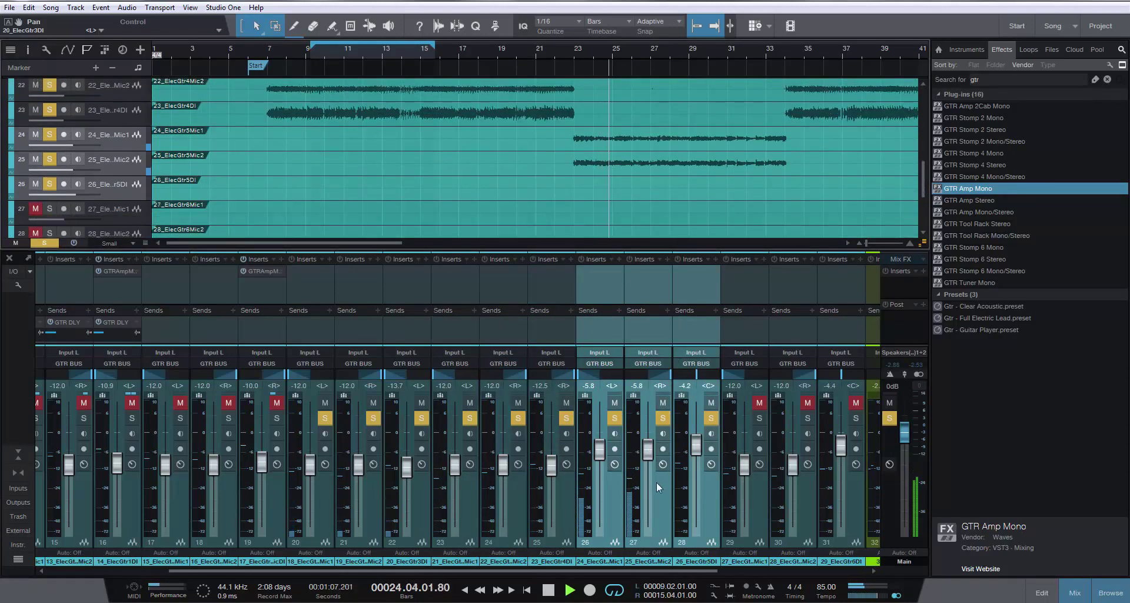
Play the late section where the ElecGtr6 audio occurs and solo the three ElecGtr6 tracks
click(756, 487)
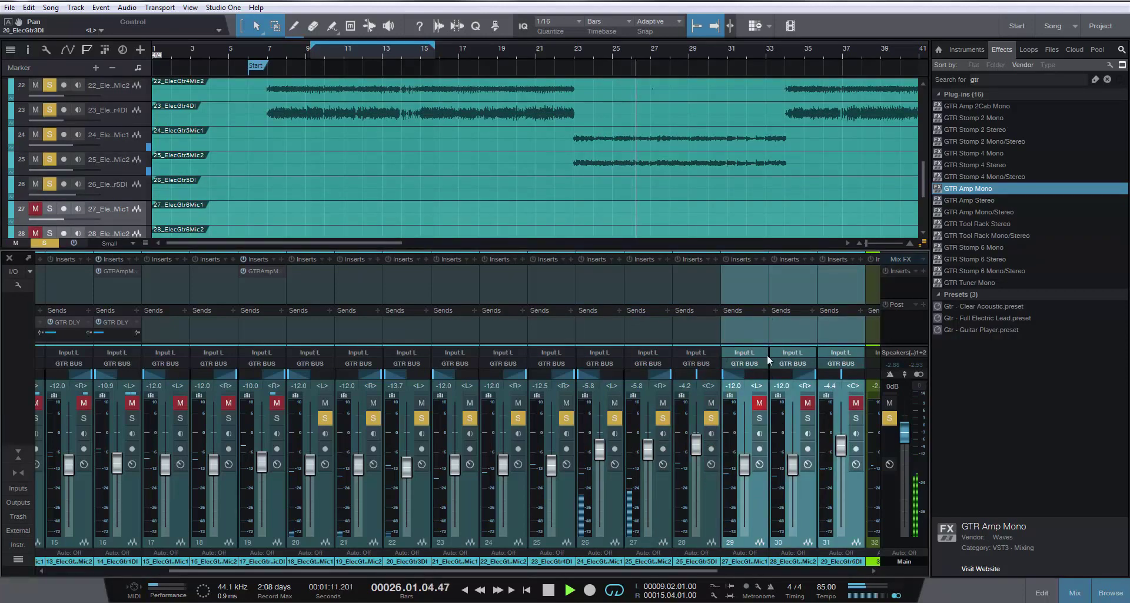
scroll(723, 191, down, 1)
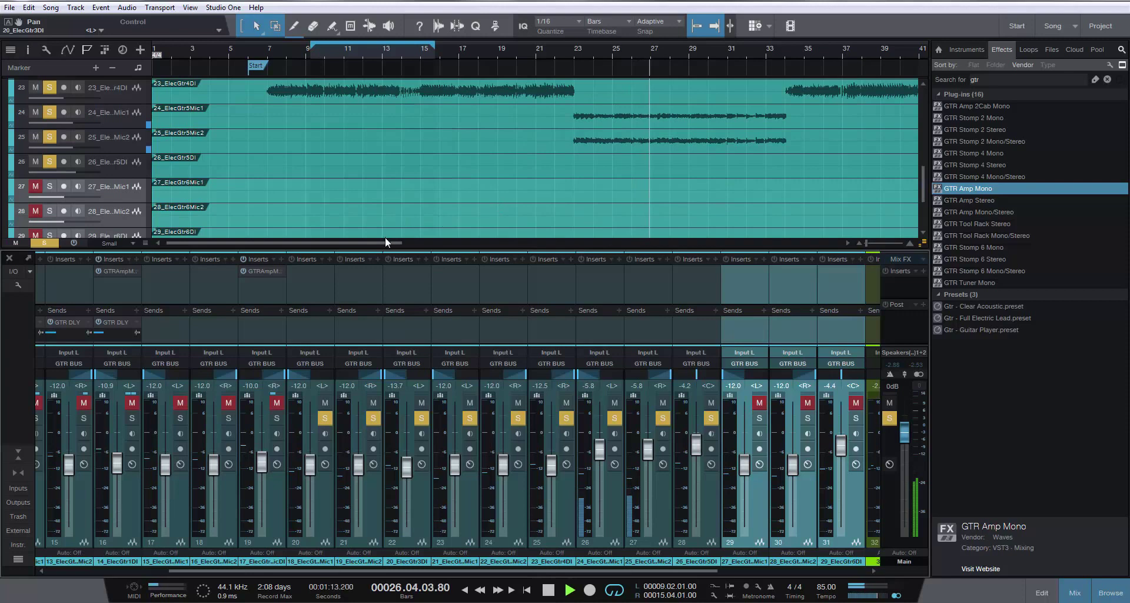
drag(385, 242, 521, 242)
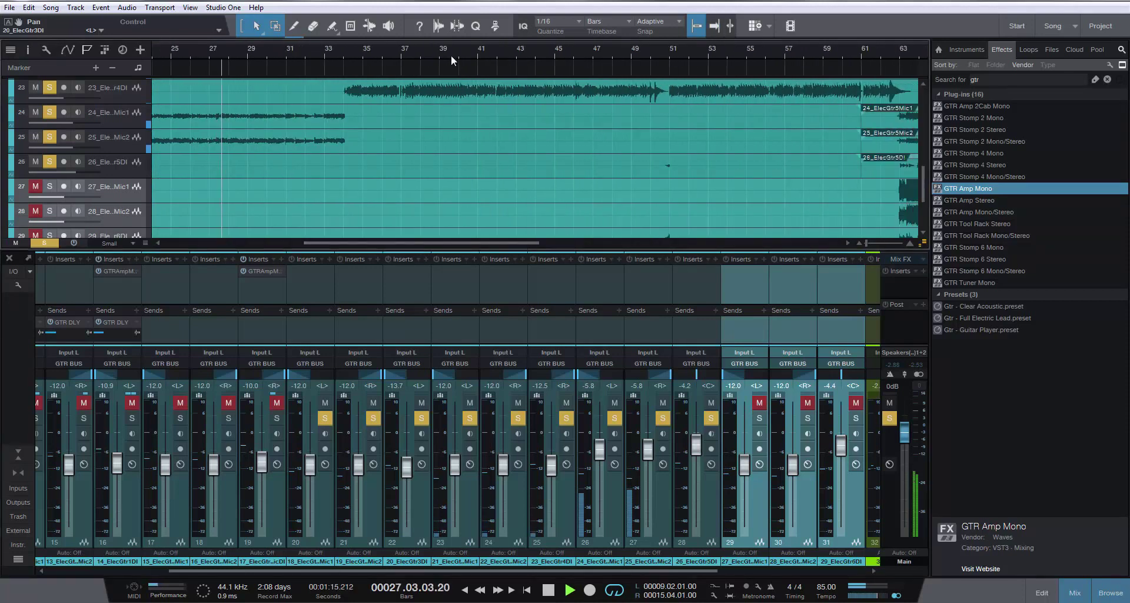
scroll(451, 55, down, 3)
click(623, 51)
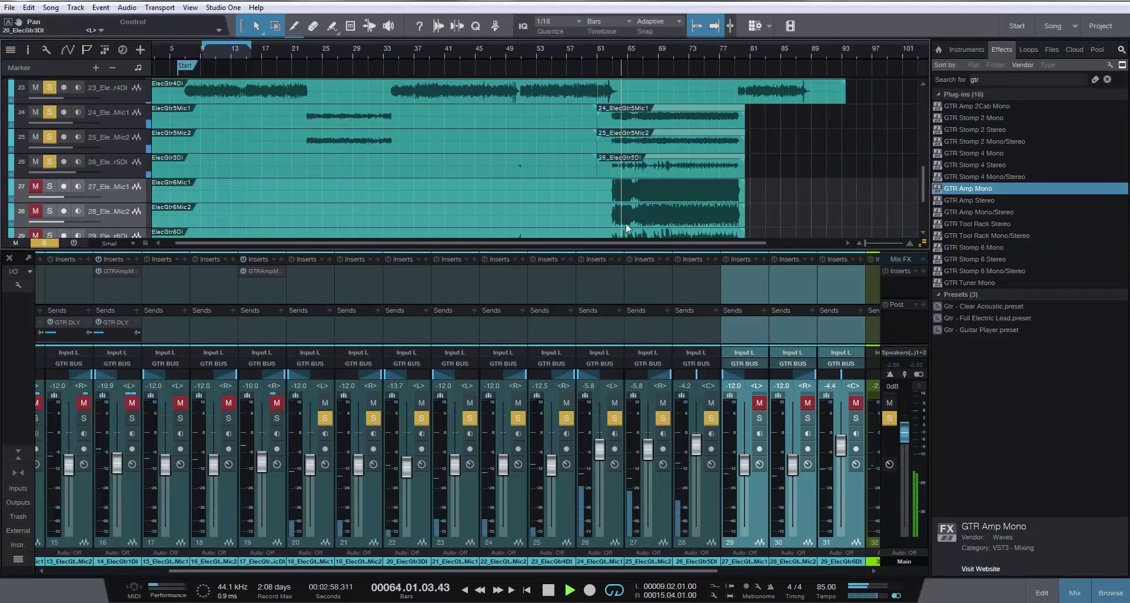
click(762, 418)
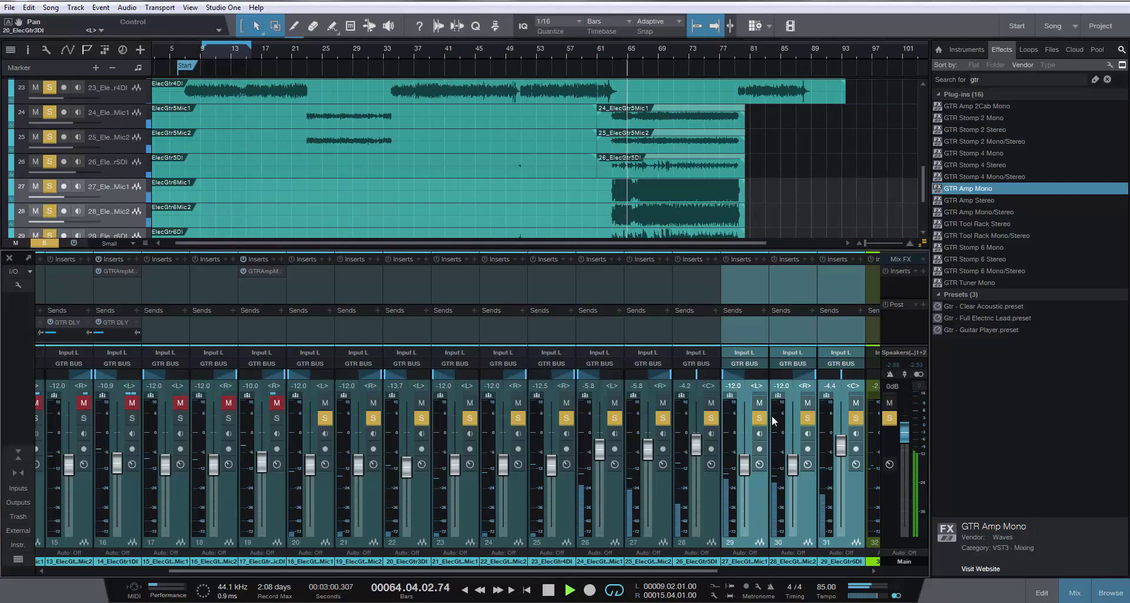
Pan 26_ElecGtr5DI fully left and 29_ElecGtr6DI fully right, and solo the ElecGtr1 and ElecGtr2 tracks again
drag(701, 373, 670, 376)
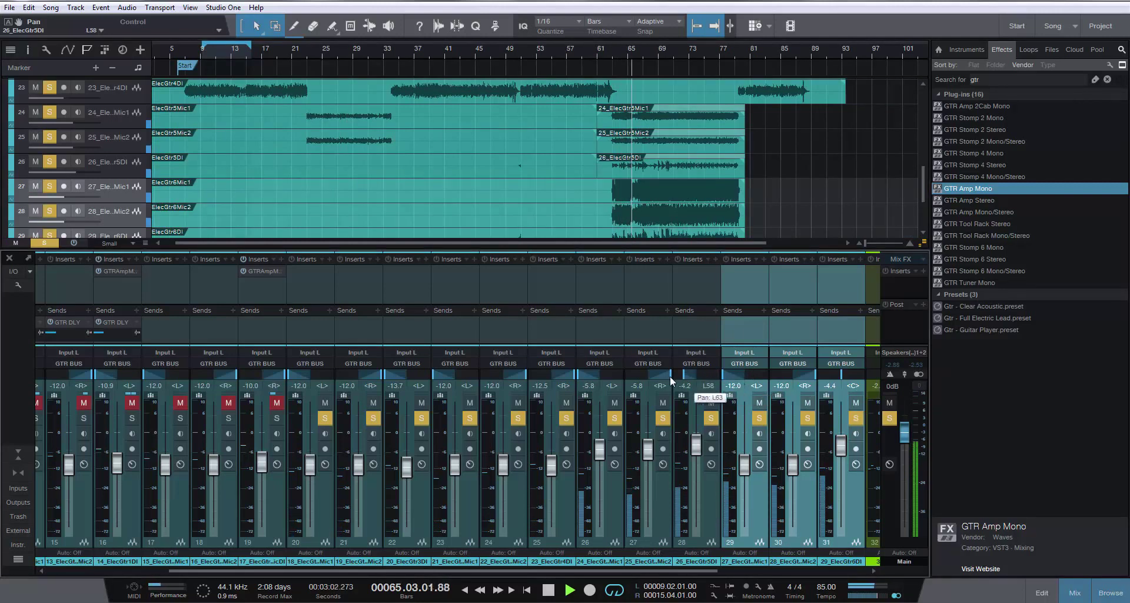
drag(825, 370, 874, 383)
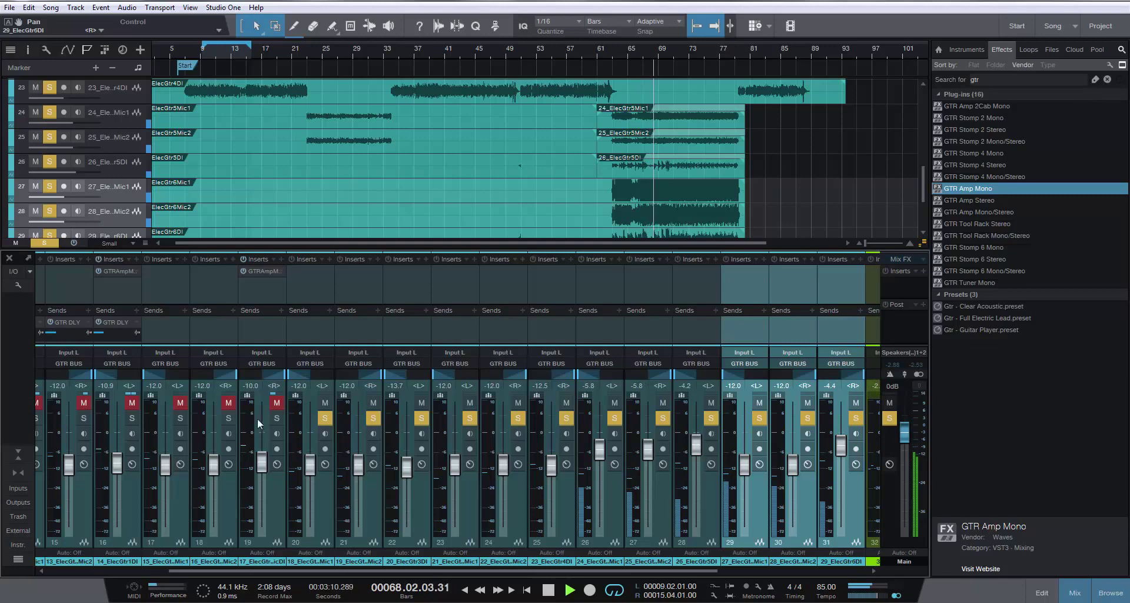
click(165, 421)
click(132, 419)
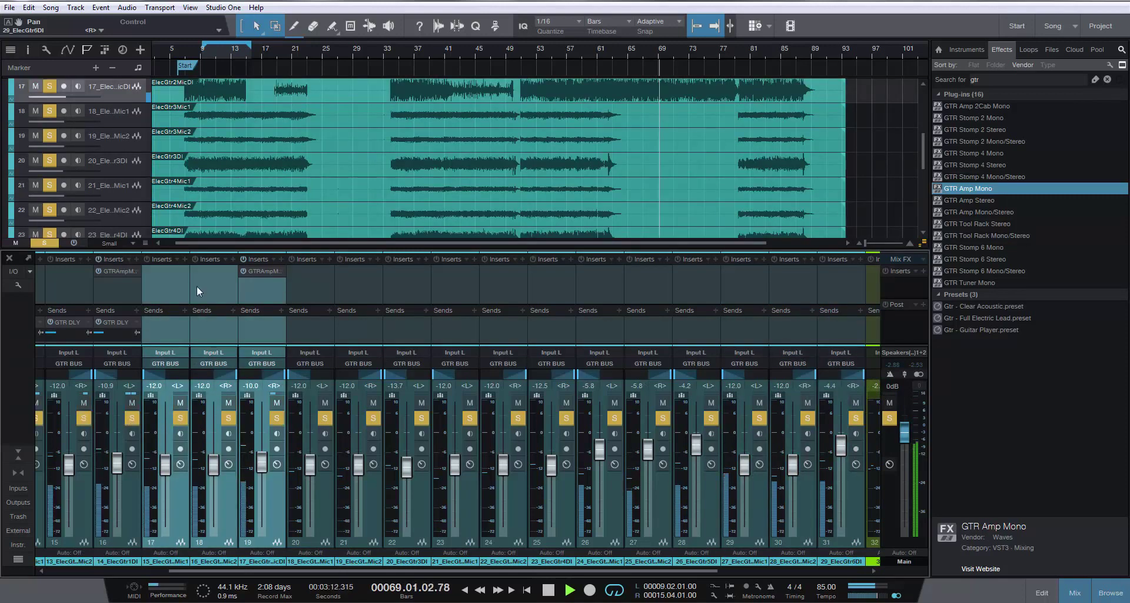
Copy the GTR DLY send from 14_ElecGtr1DI to the three selected ElecGtr2 tracks
drag(242, 567, 119, 564)
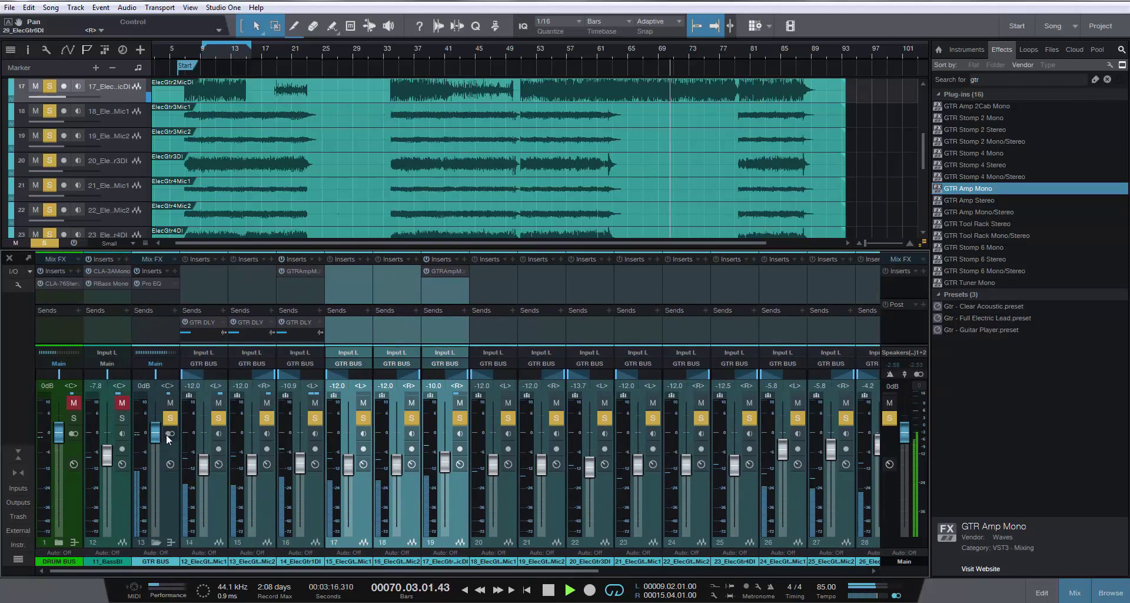
key(space)
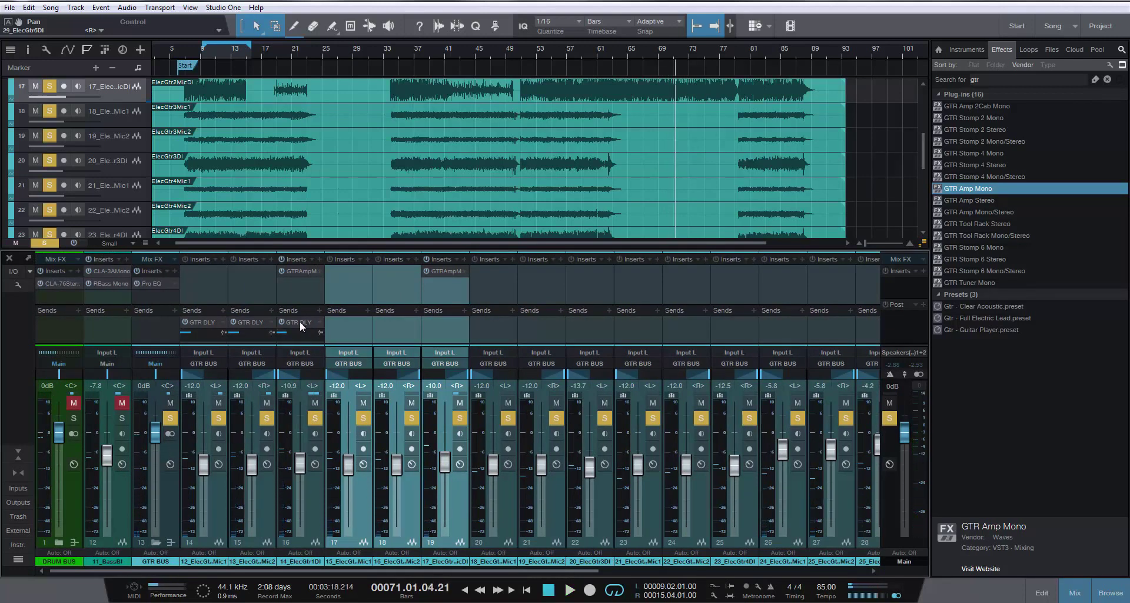
drag(299, 321, 337, 323)
key(space)
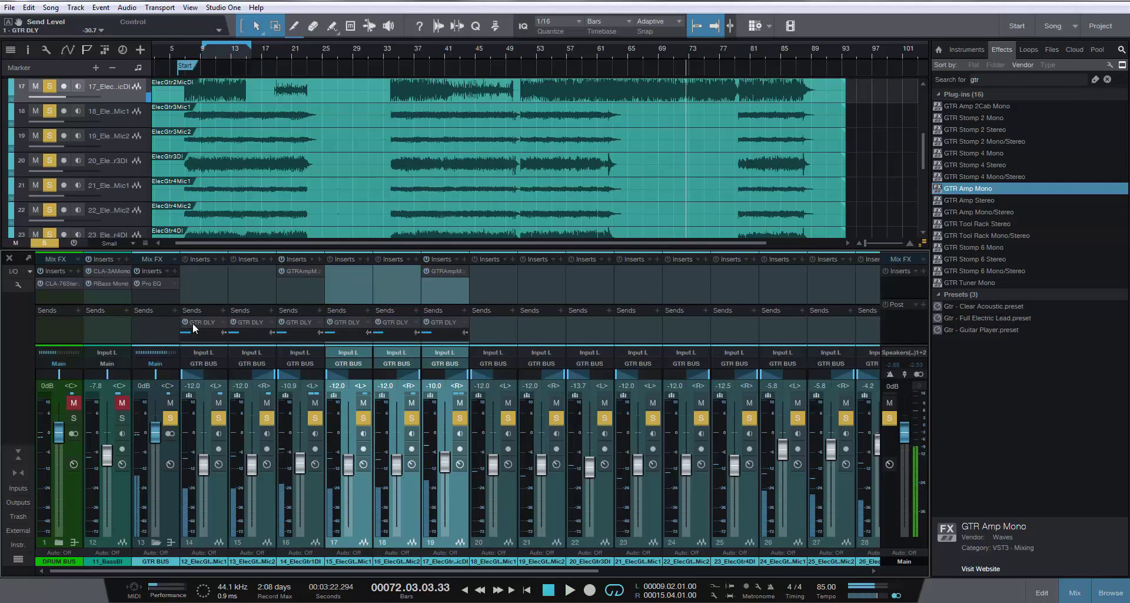
Play the song with 11_BassDI, DRUM BUS, 30_Piano and VOX BUS soloed alongside the guitars, and collapse the GTR BUS folder
key(space)
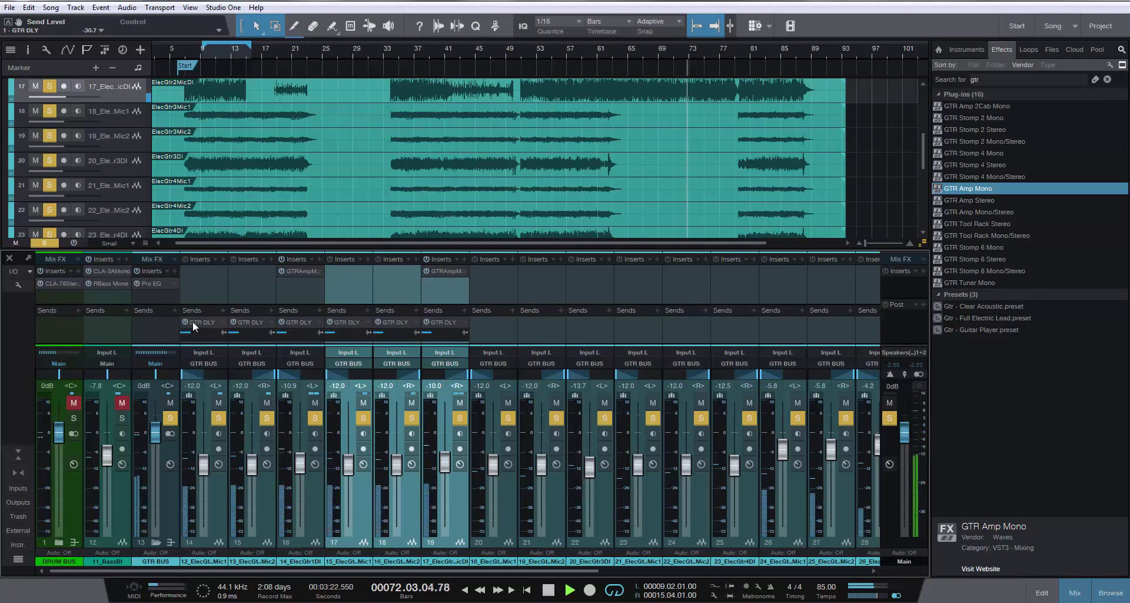
click(123, 418)
click(75, 417)
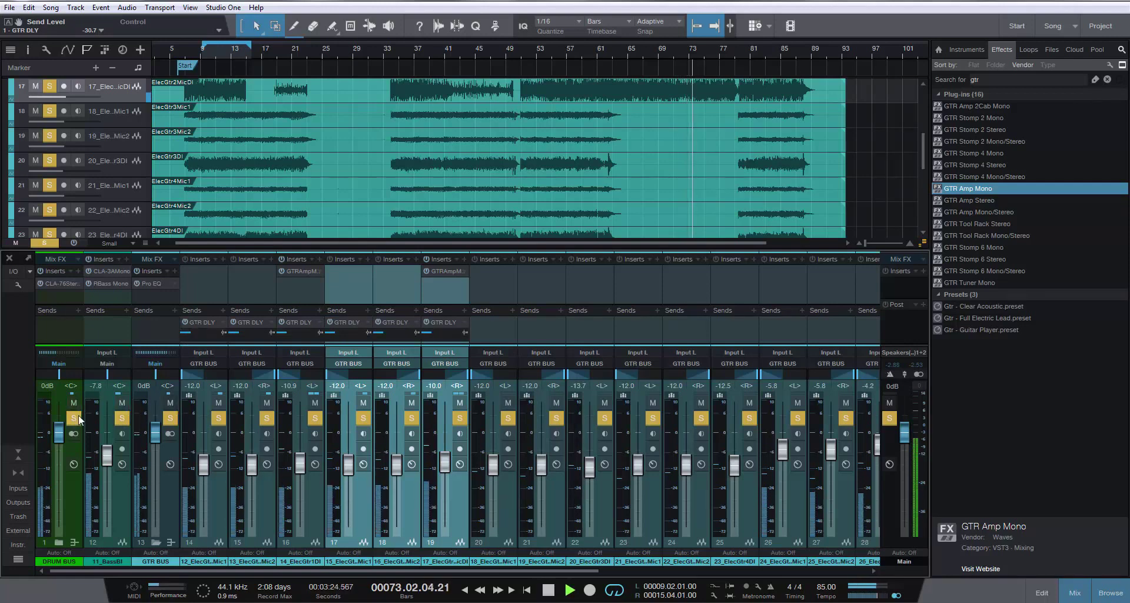
click(157, 542)
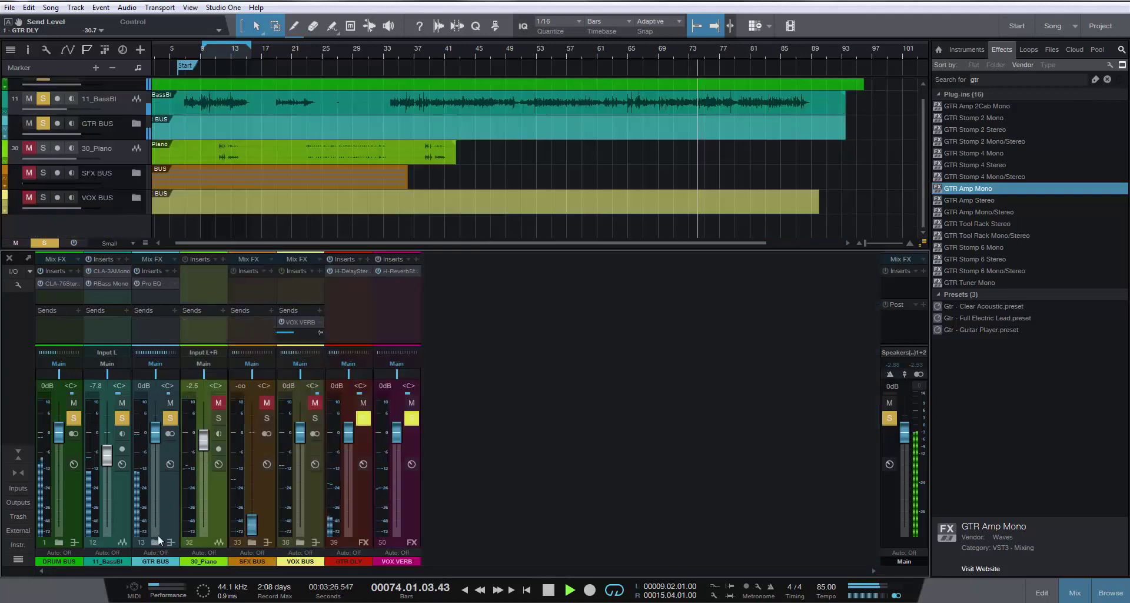
click(219, 418)
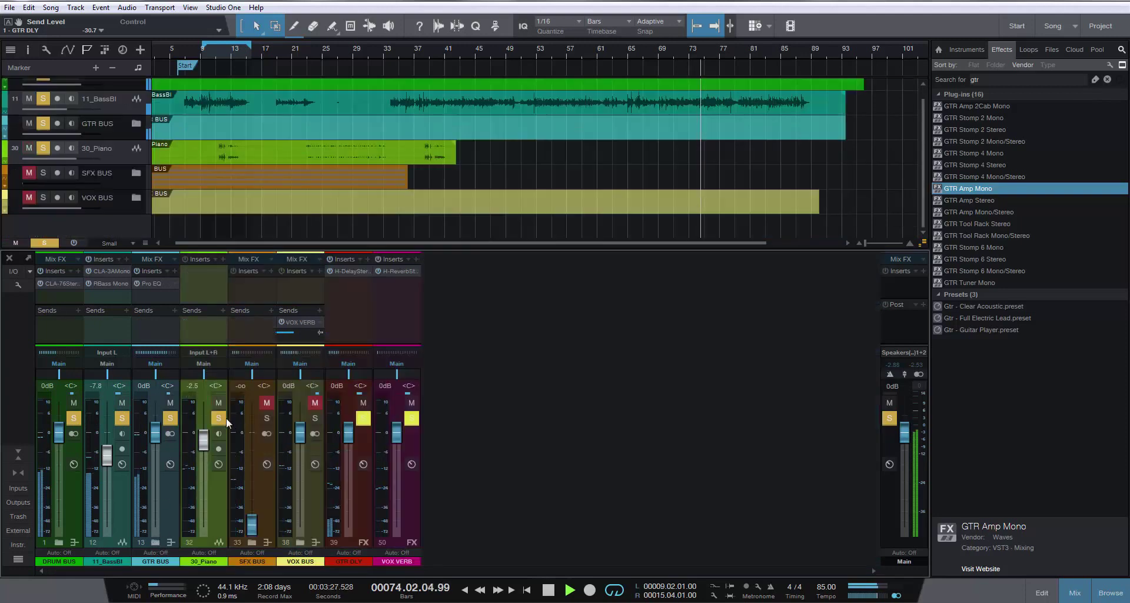
click(315, 418)
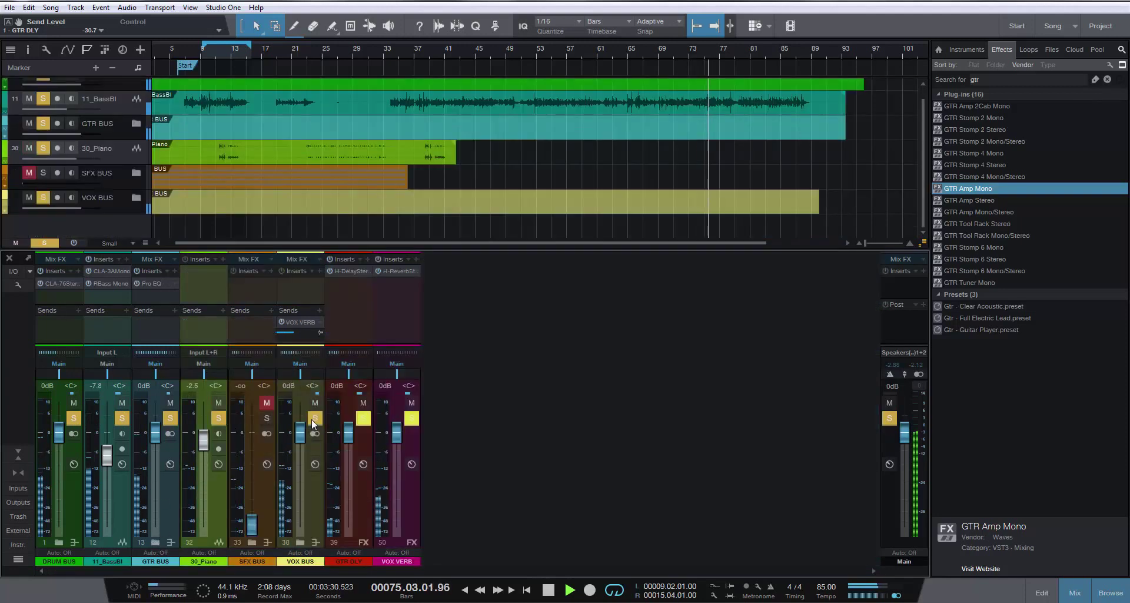
Lower GTR BUS to -2.1 dB and raise 35_LeadVox inside VOX BUS to -3.1 dB
drag(155, 433, 156, 443)
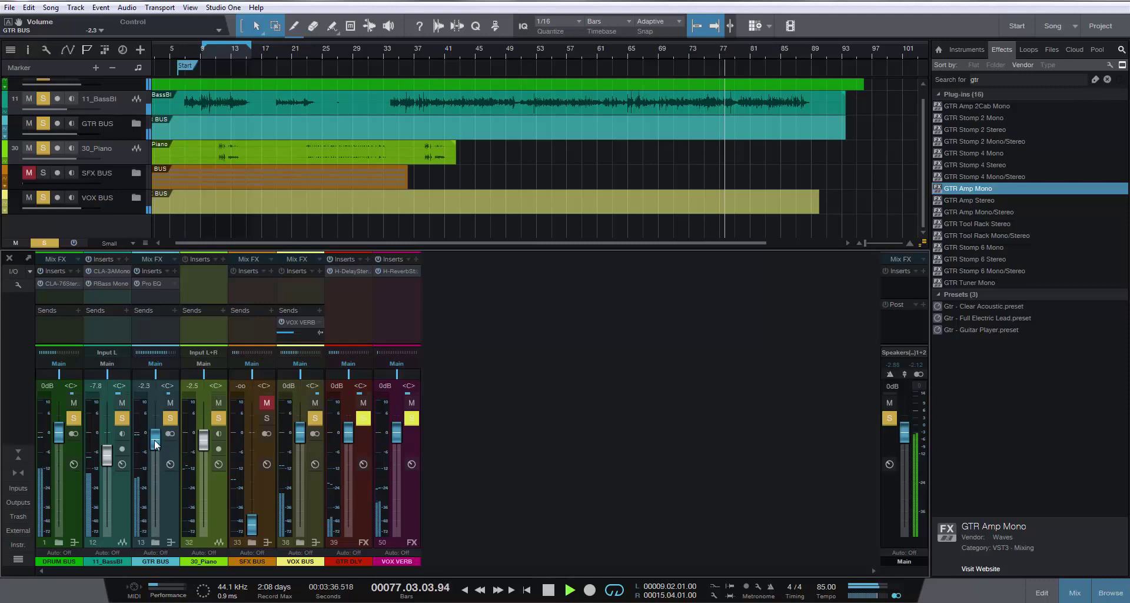
click(300, 542)
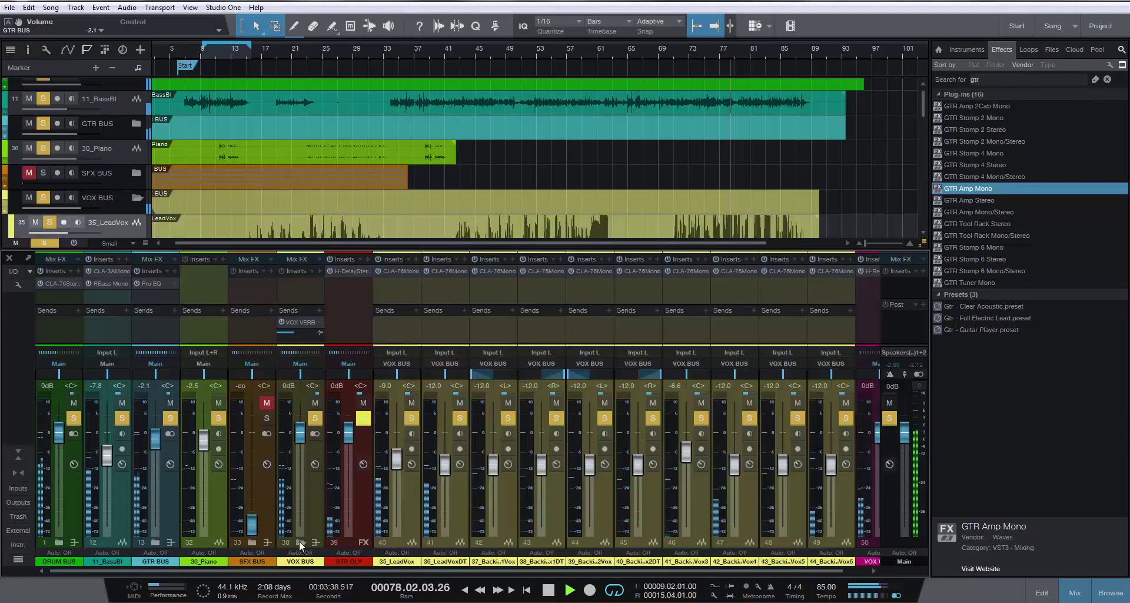
drag(397, 465, 406, 448)
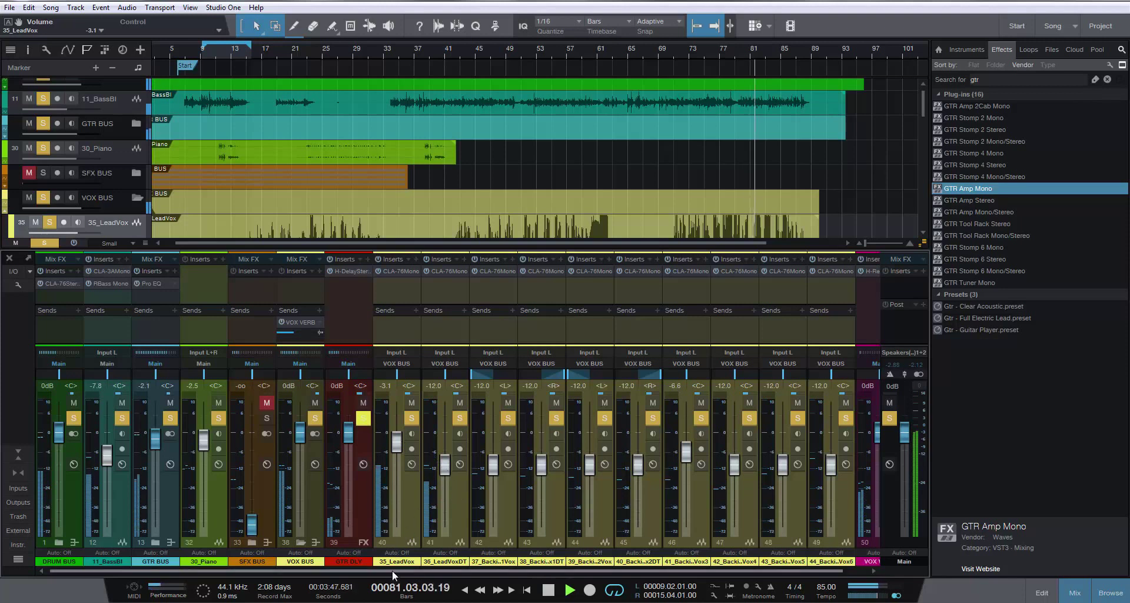
Add an FX channel to the mixer and name it GTR VERB
drag(392, 570, 416, 570)
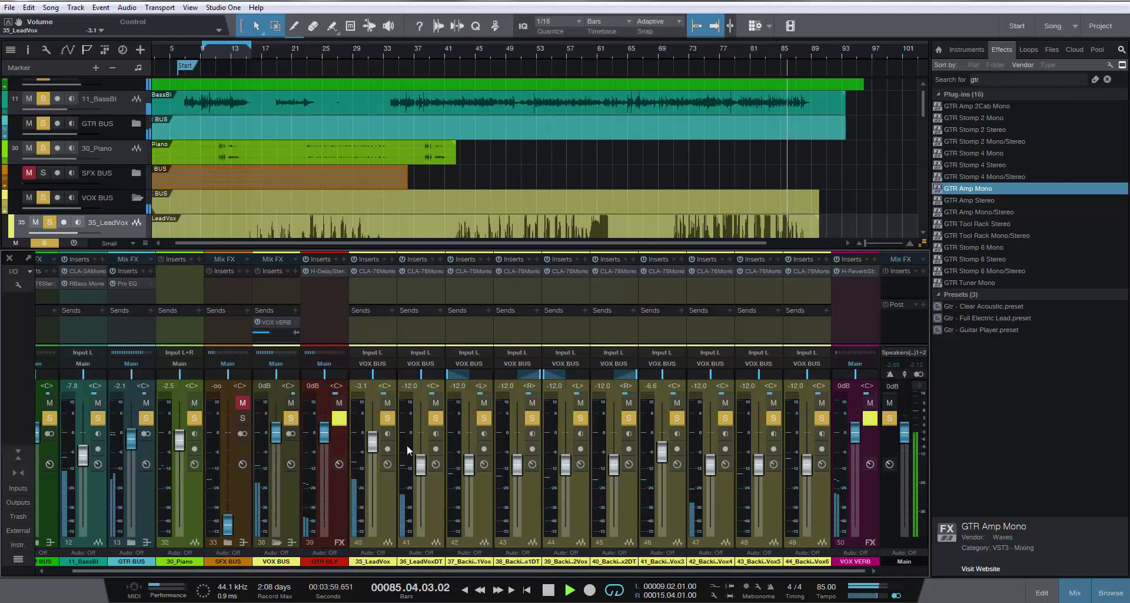
click(437, 505)
right_click(437, 505)
click(486, 465)
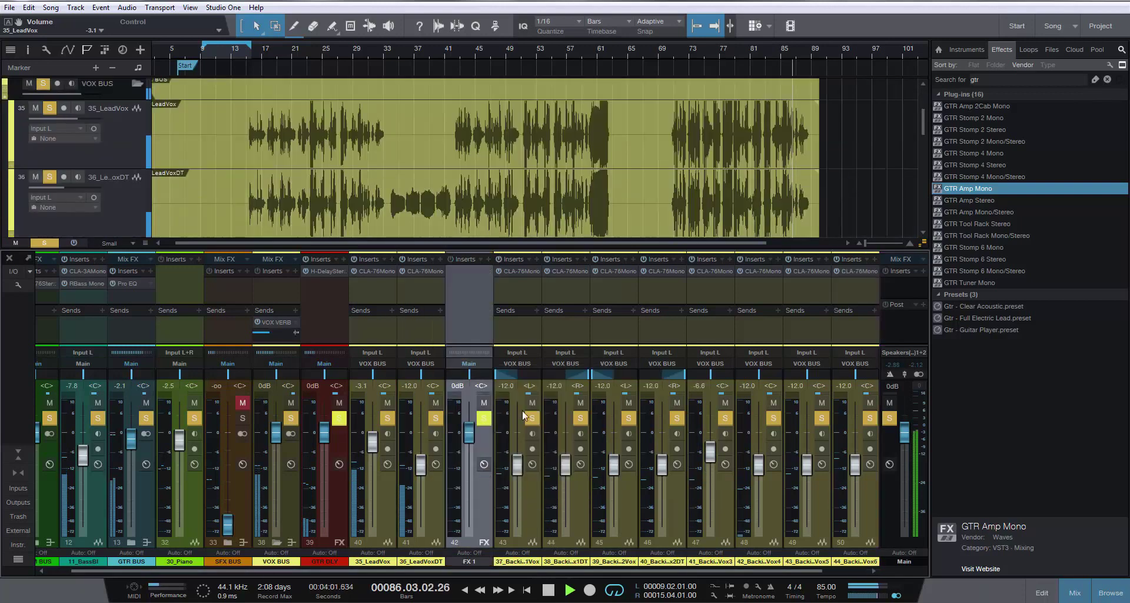
double_click(472, 560)
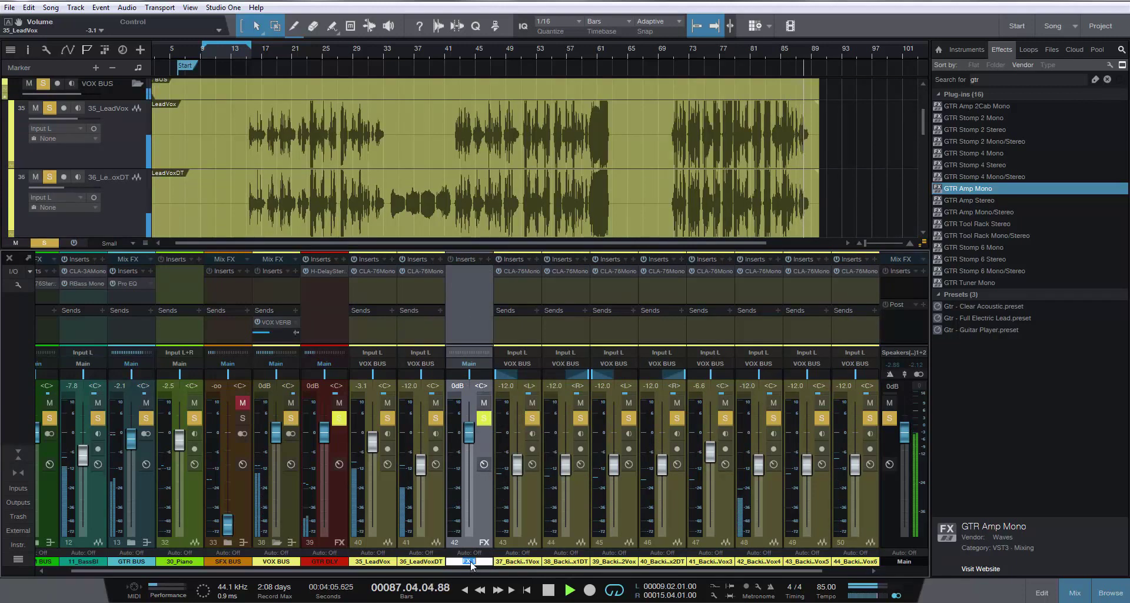
text(GTR VER)
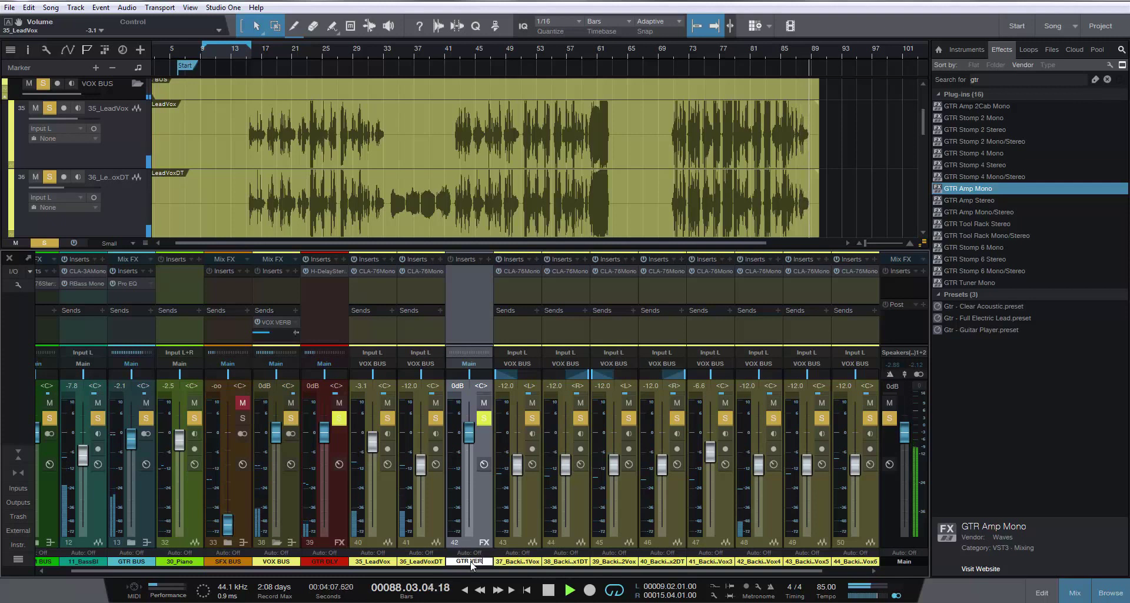
text(B)
key(Return)
Colour the GTR VERB channel magenta and move it directly before VOX VERB
click(468, 563)
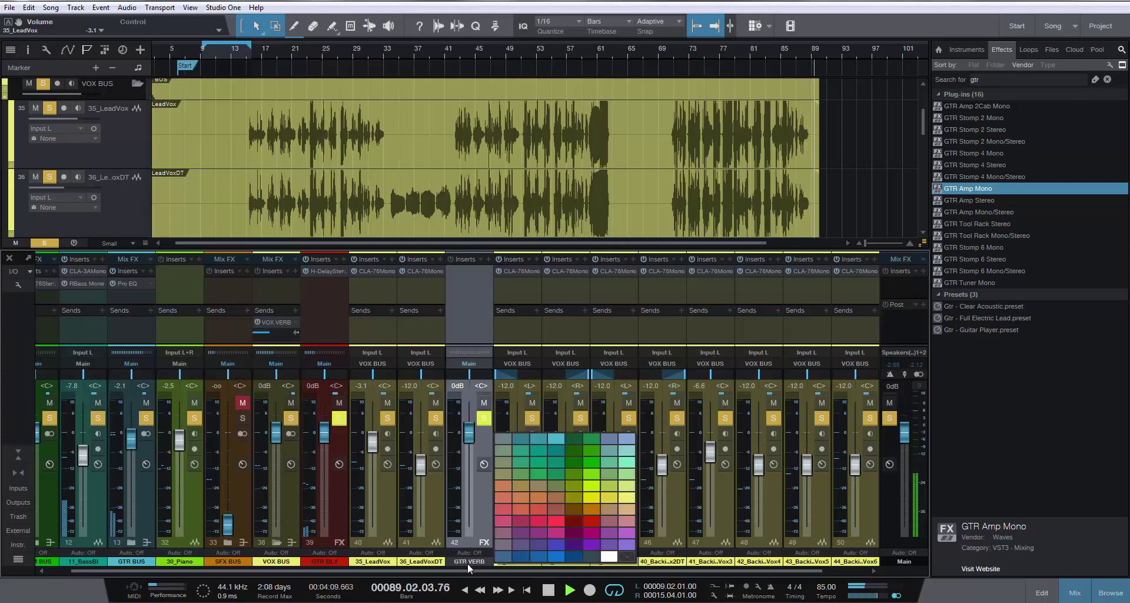
click(611, 533)
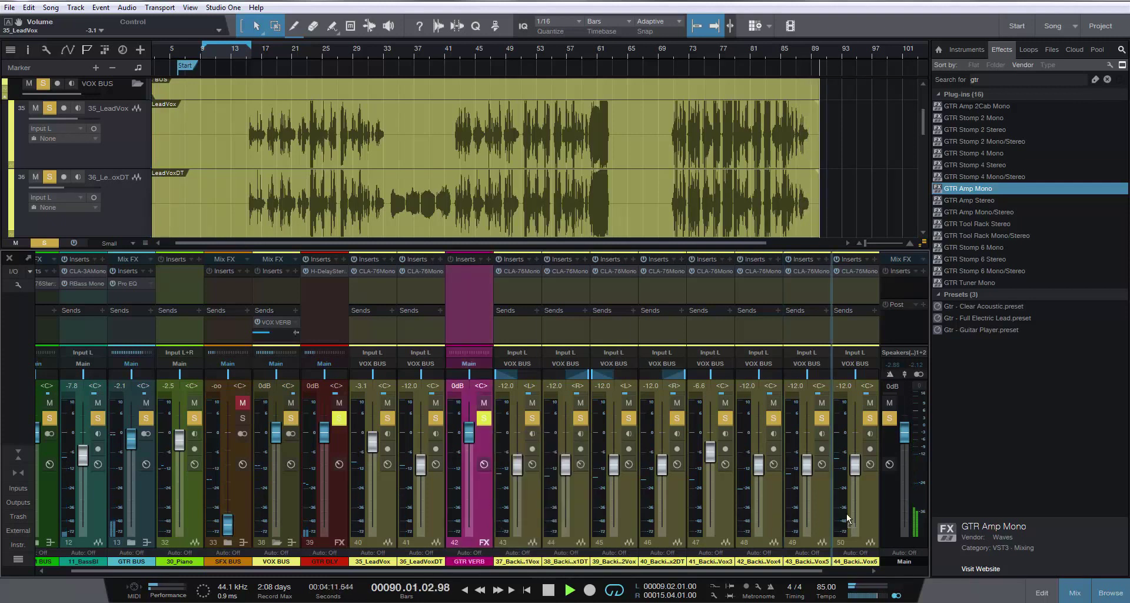
drag(847, 513, 878, 514)
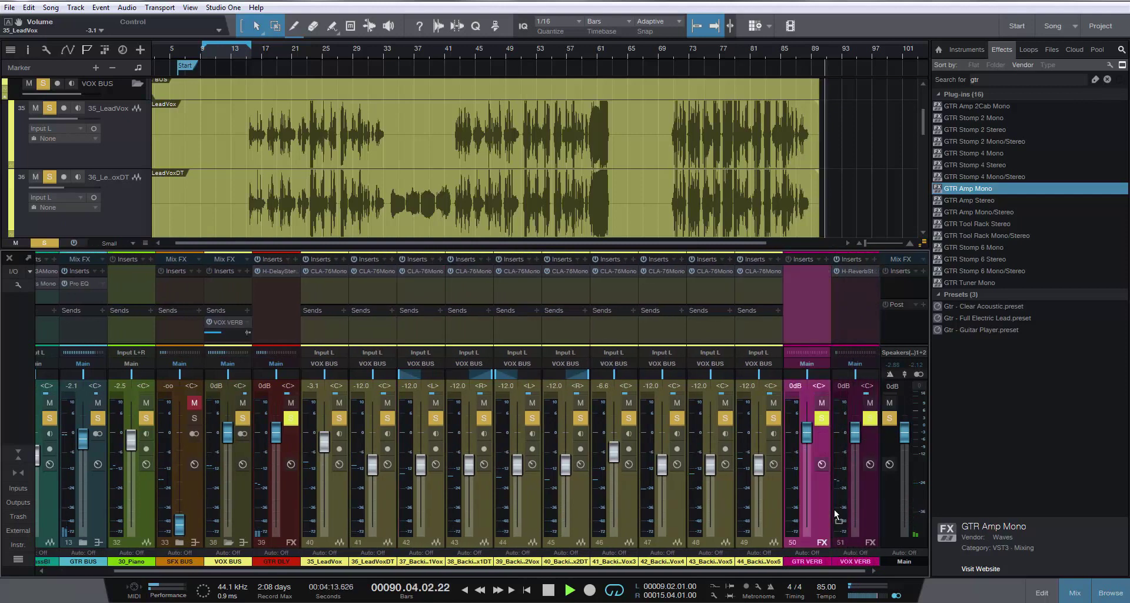
Insert H-Reverb Stereo on GTR VERB and load its Tiled Chamber preset
click(1107, 79)
drag(996, 365, 810, 298)
click(906, 249)
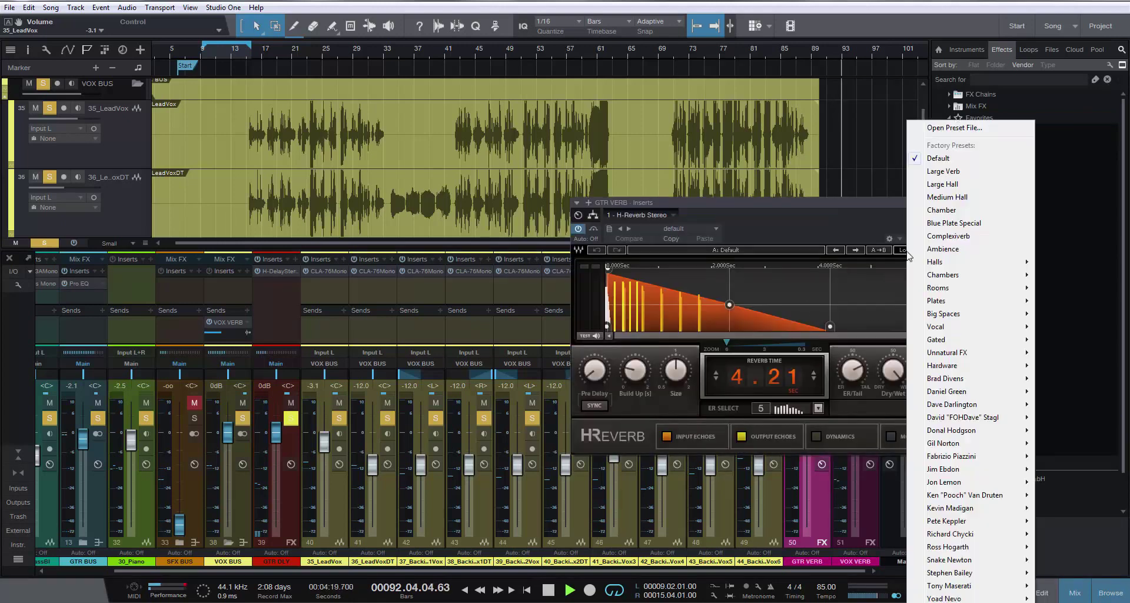
mouse_move(947, 277)
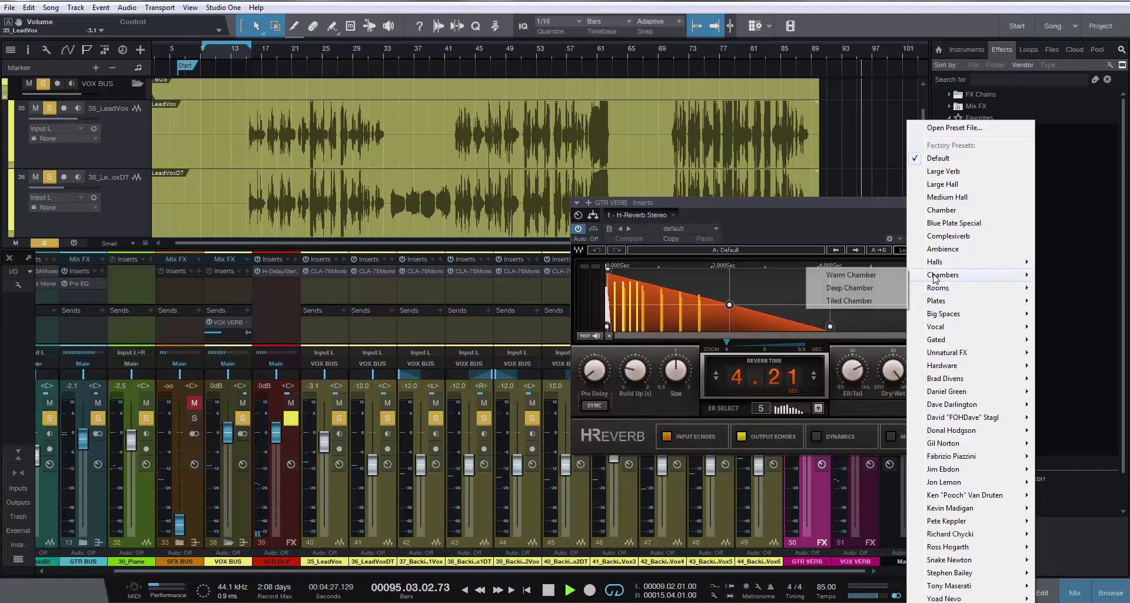
click(858, 300)
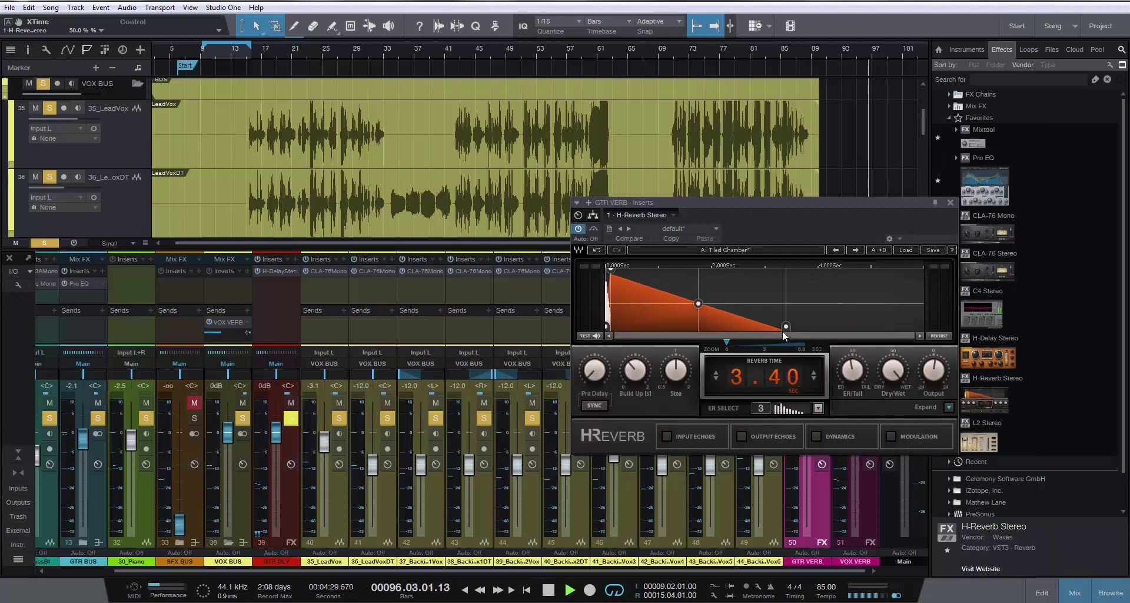
Set the GTR VERB reverb time to 2.00 seconds and the pre-delay to about 65 ms, and close the plug-in
drag(786, 326, 696, 326)
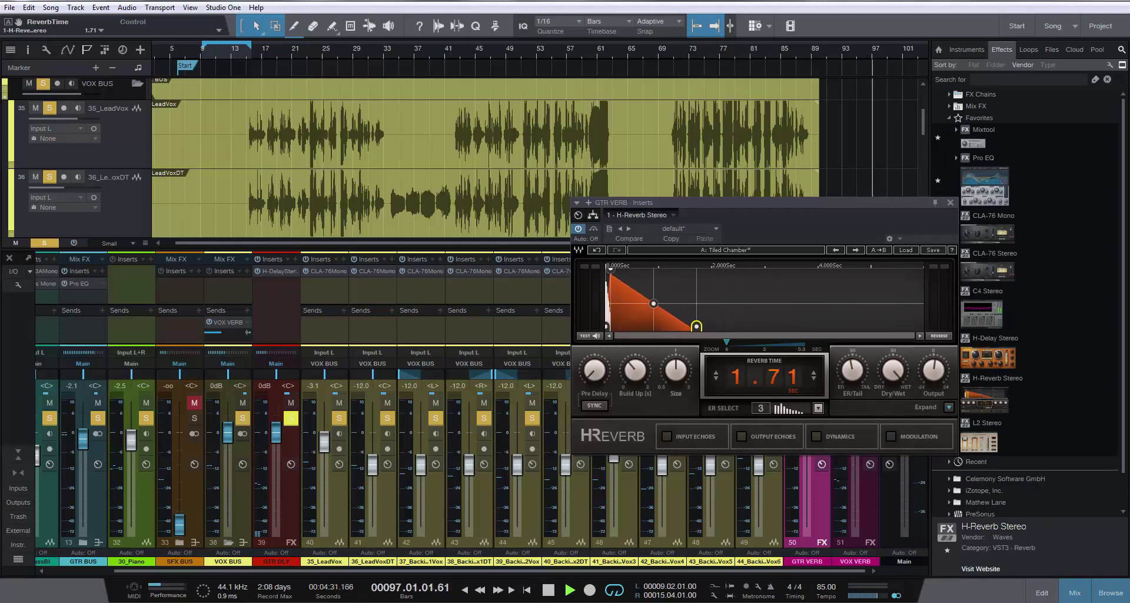
double_click(751, 387)
text(2)
key(Return)
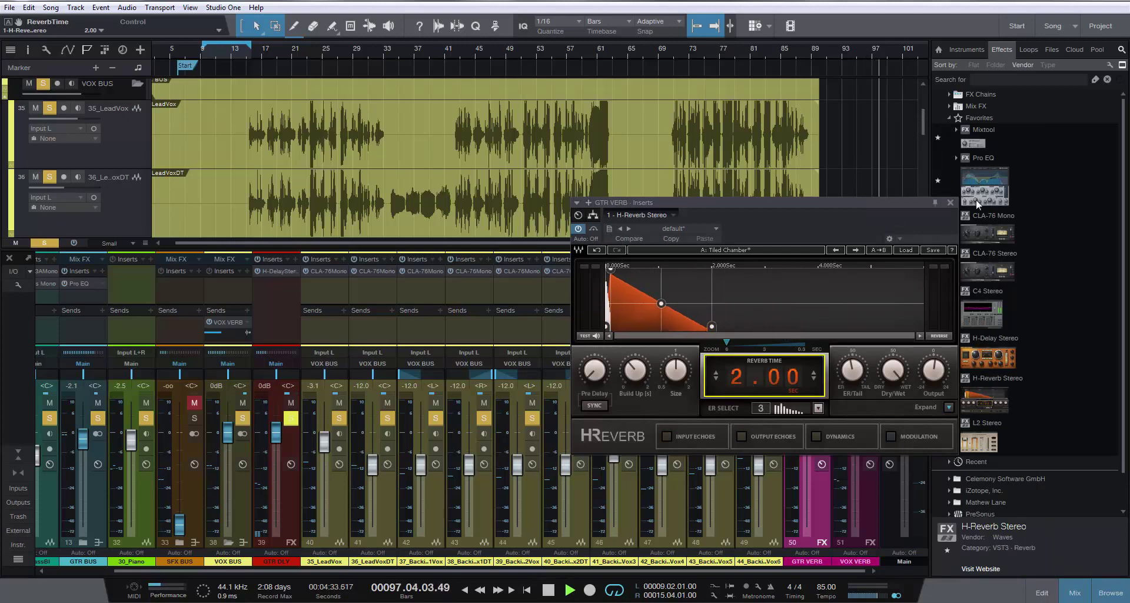
drag(595, 370, 595, 347)
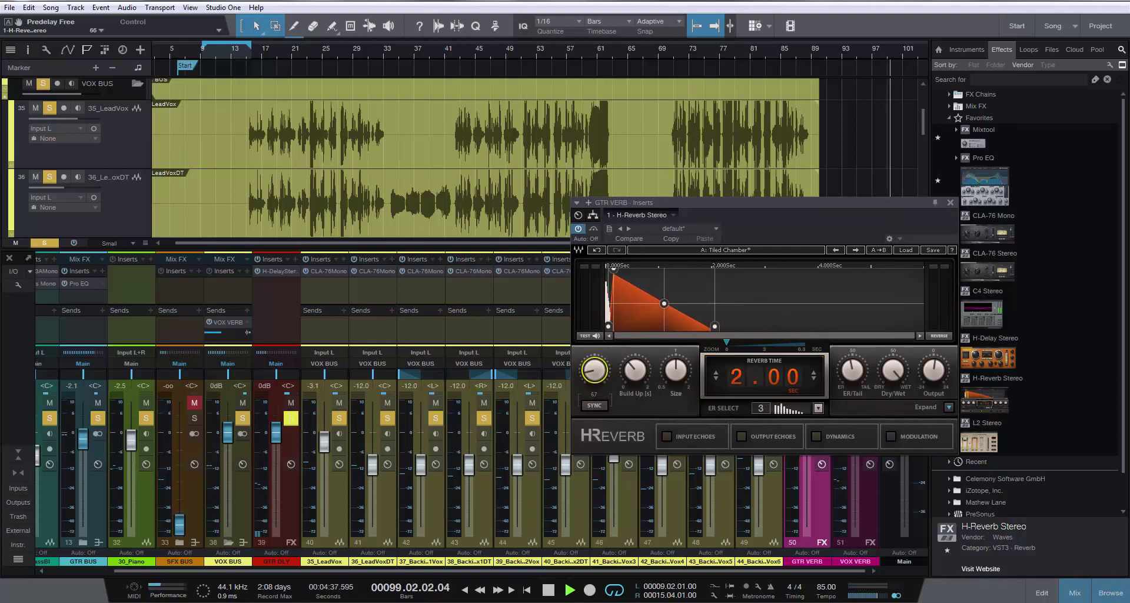
click(950, 201)
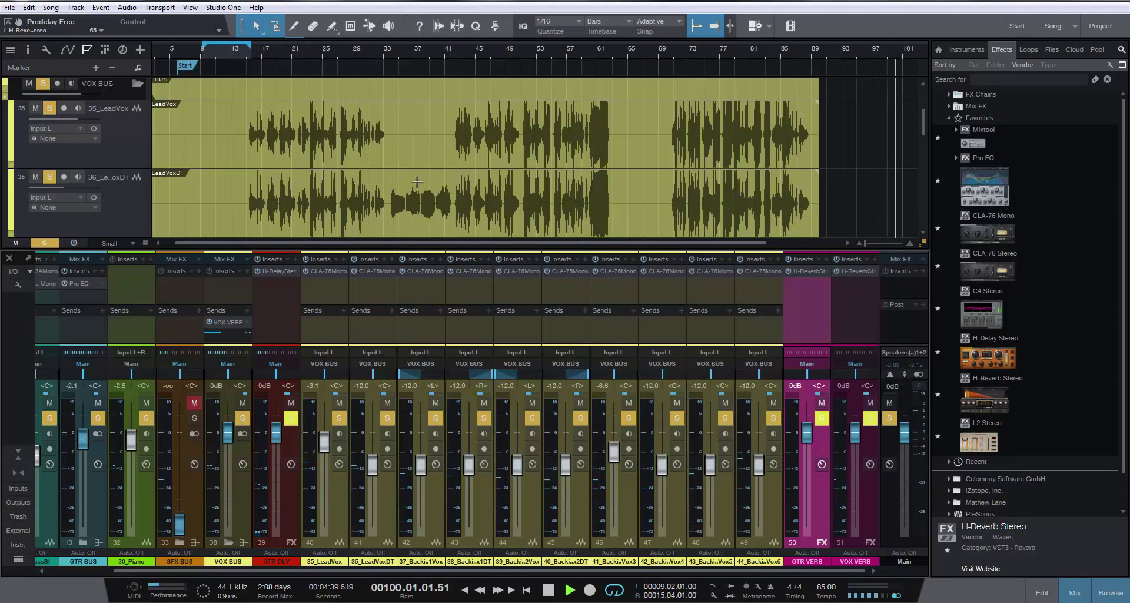
Play from bar 21 with only GTR BUS soloed and add a GTR VERB send to it at -9.3 dB
click(295, 51)
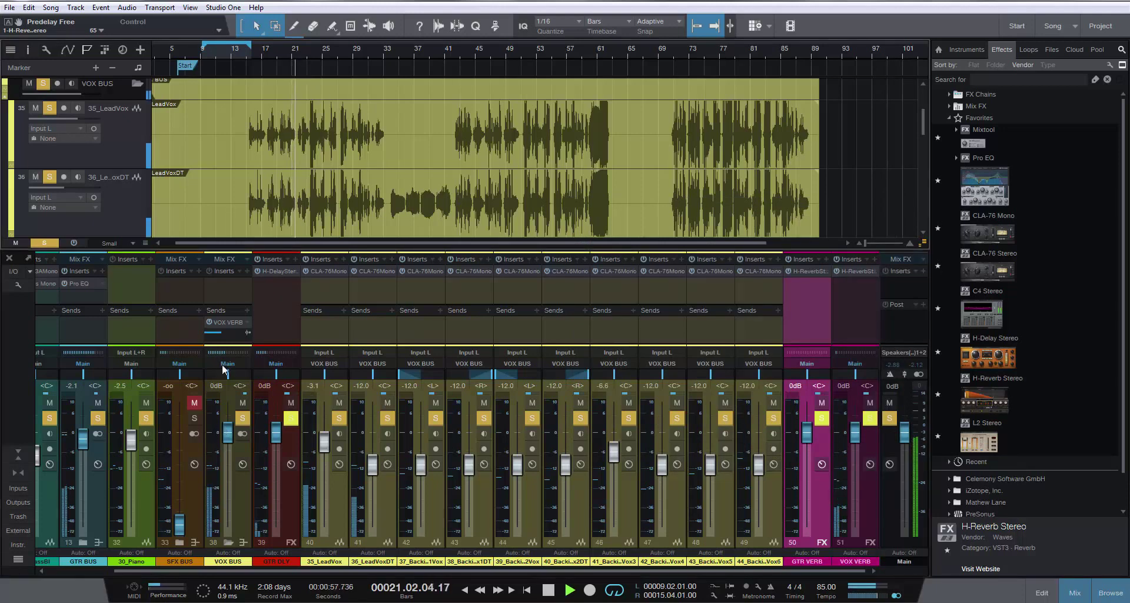
ctrl+click(98, 418)
click(100, 310)
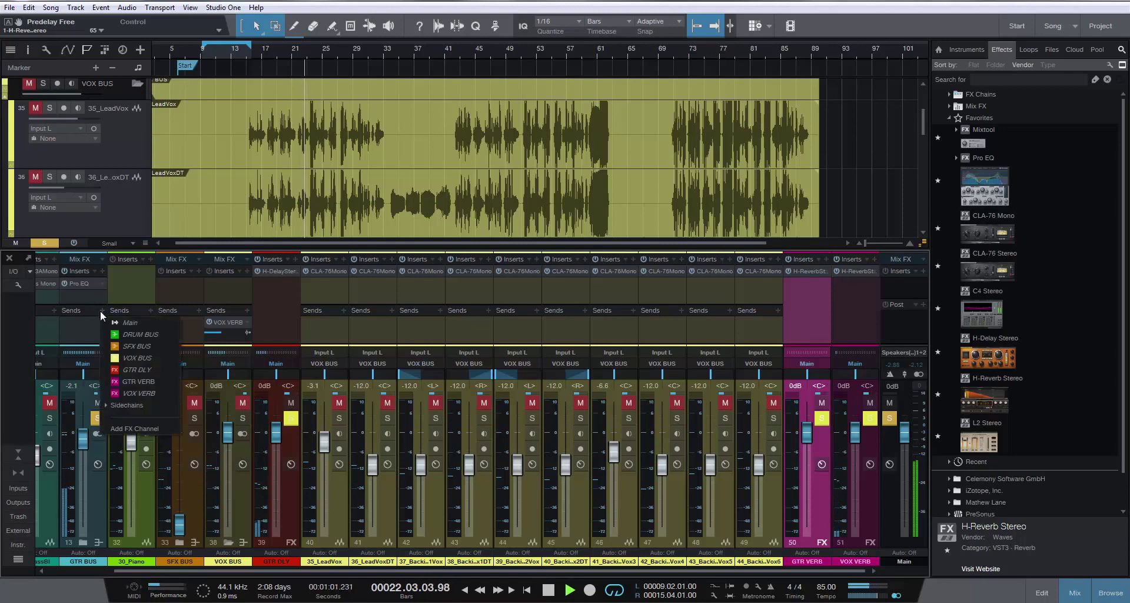
click(136, 381)
drag(90, 332, 77, 336)
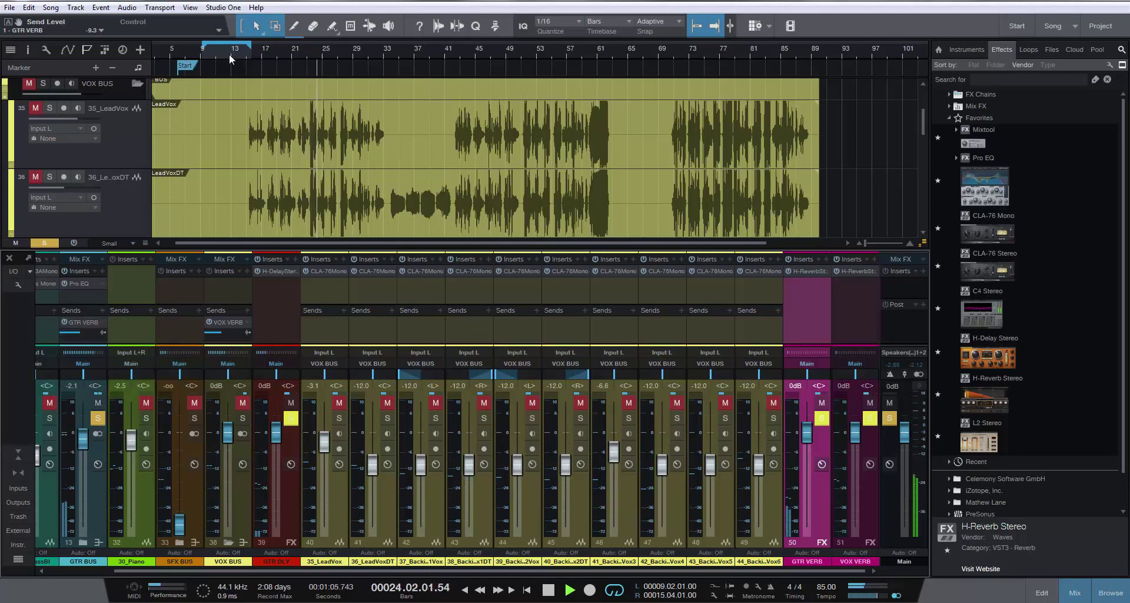
Expand GTR BUS and set the loop range from bar 24 to bar 33 over the ElecGtr5 part
drag(231, 55, 504, 58)
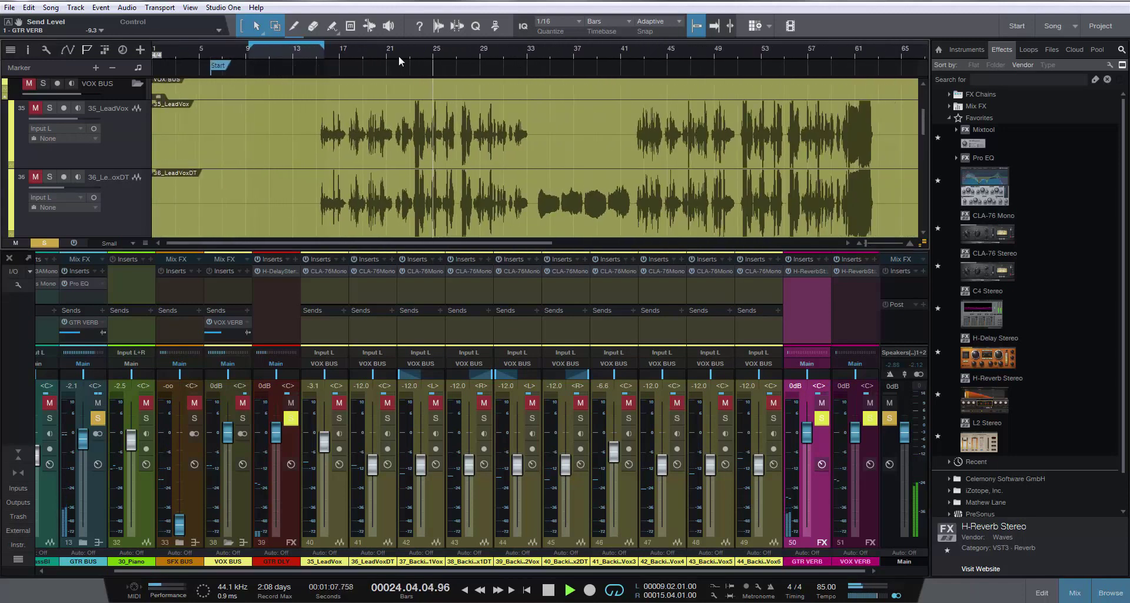
click(83, 542)
click(726, 508)
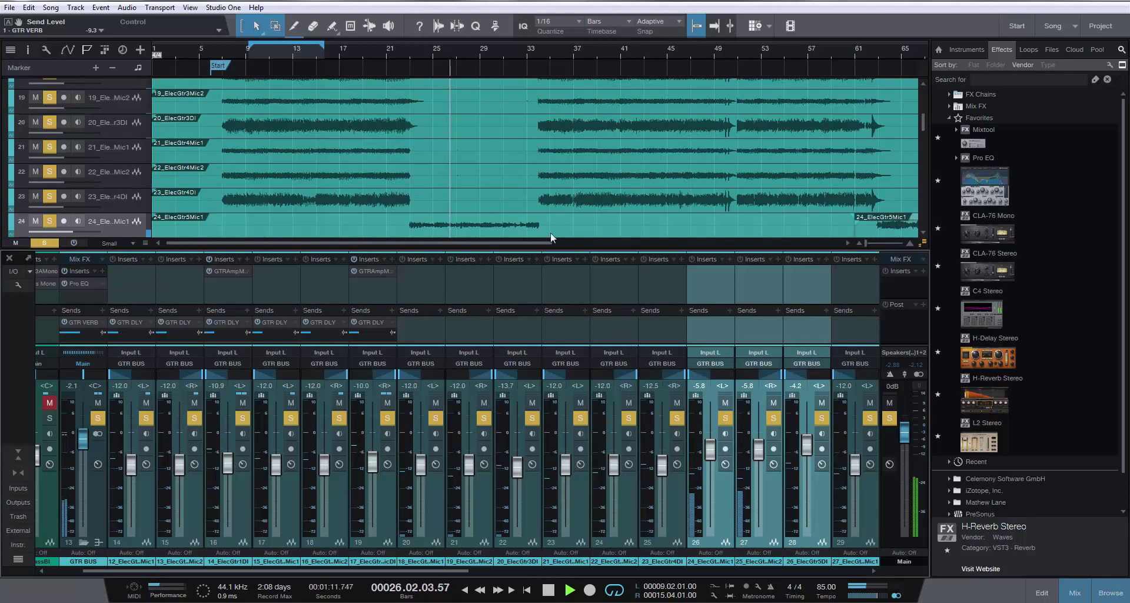
scroll(486, 167, down, 5)
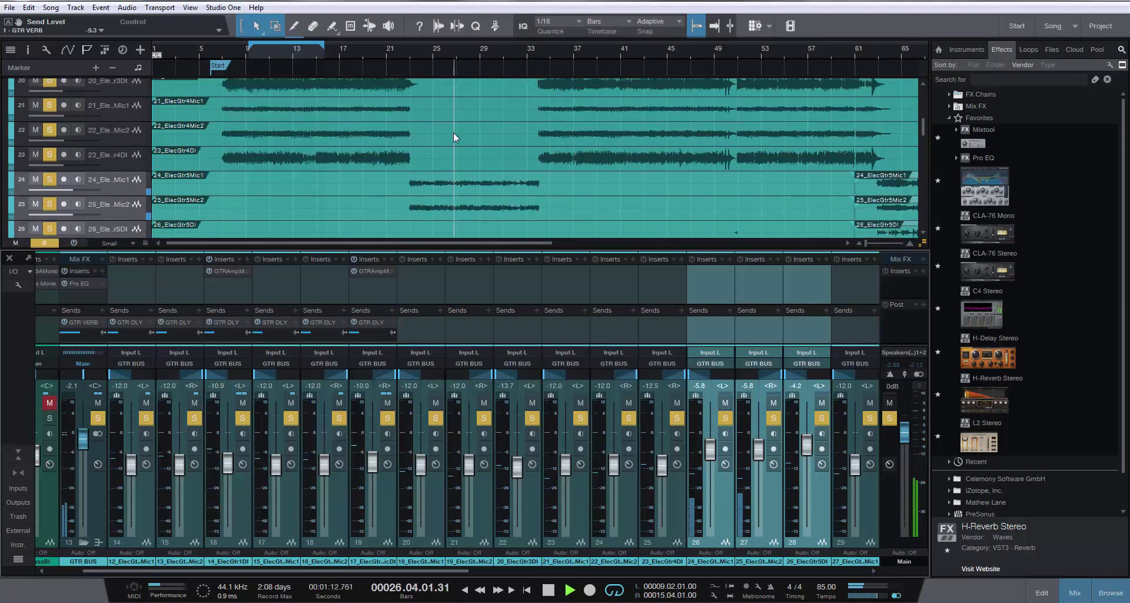
click(419, 48)
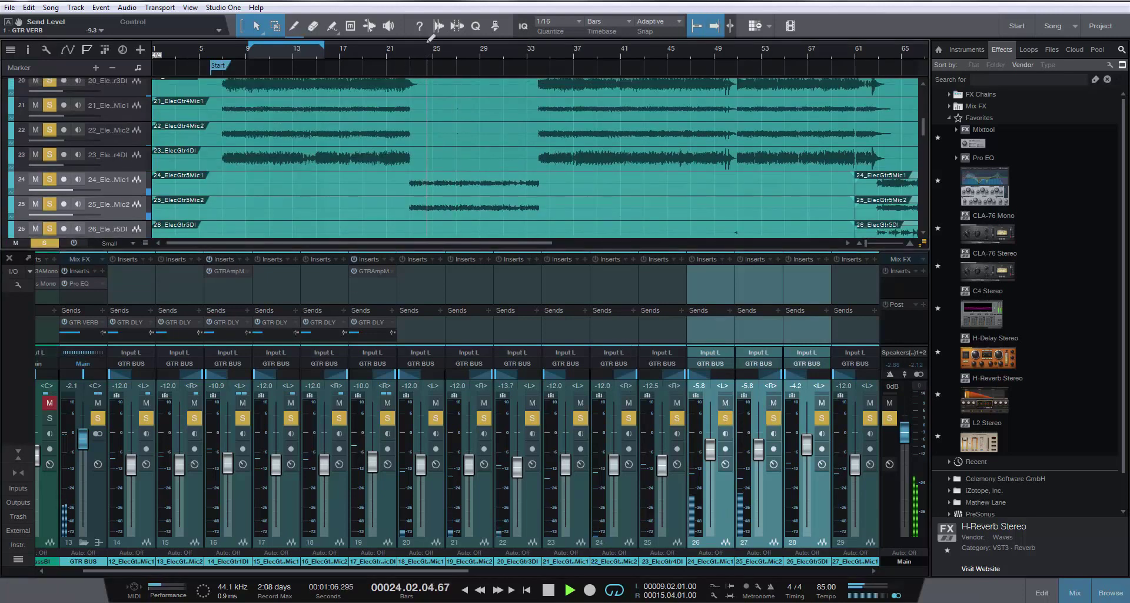
drag(426, 38, 526, 41)
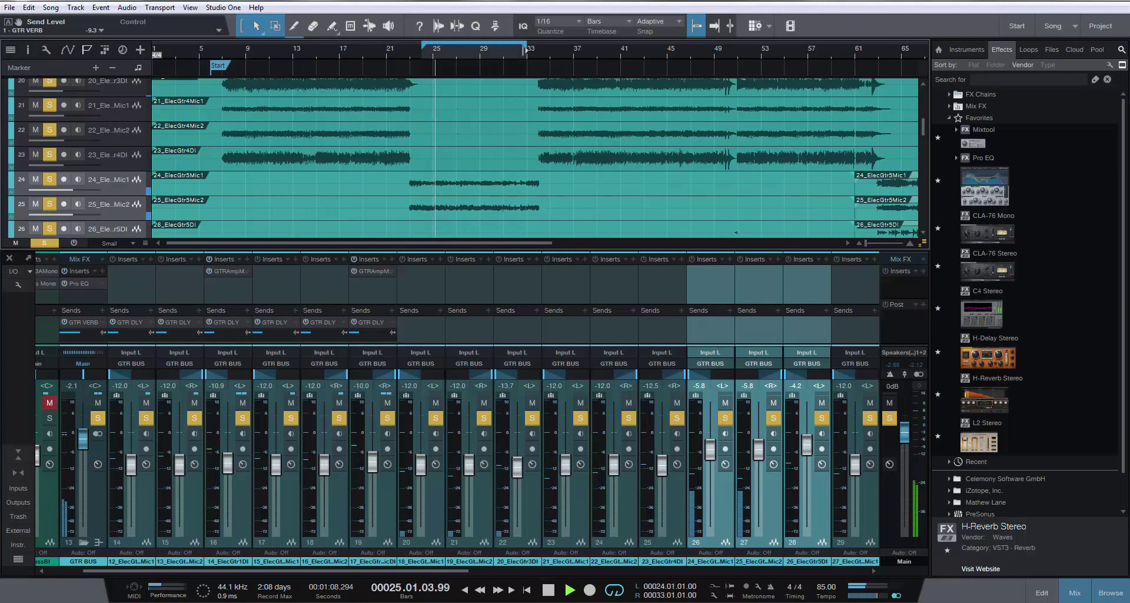
Compare the guitars without and with reverb by toggling the GTR VERB send on GTR BUS off and on
click(64, 322)
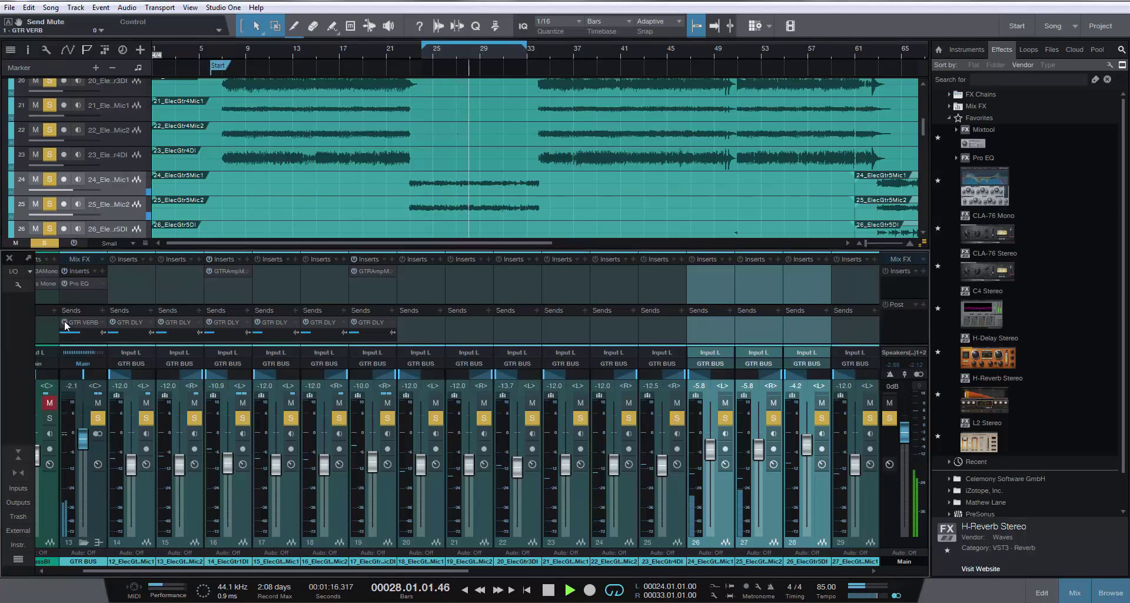
click(64, 322)
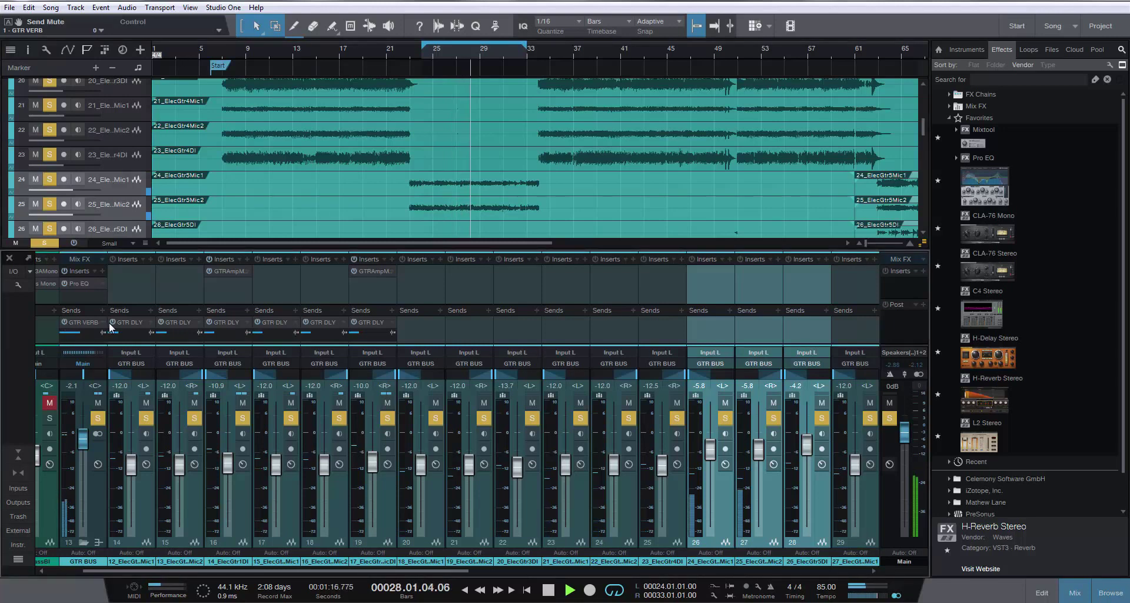
Remove the GTR DLY sends from the six electric guitar channels 12 to 17 at once
click(138, 484)
ctrl+click(288, 506)
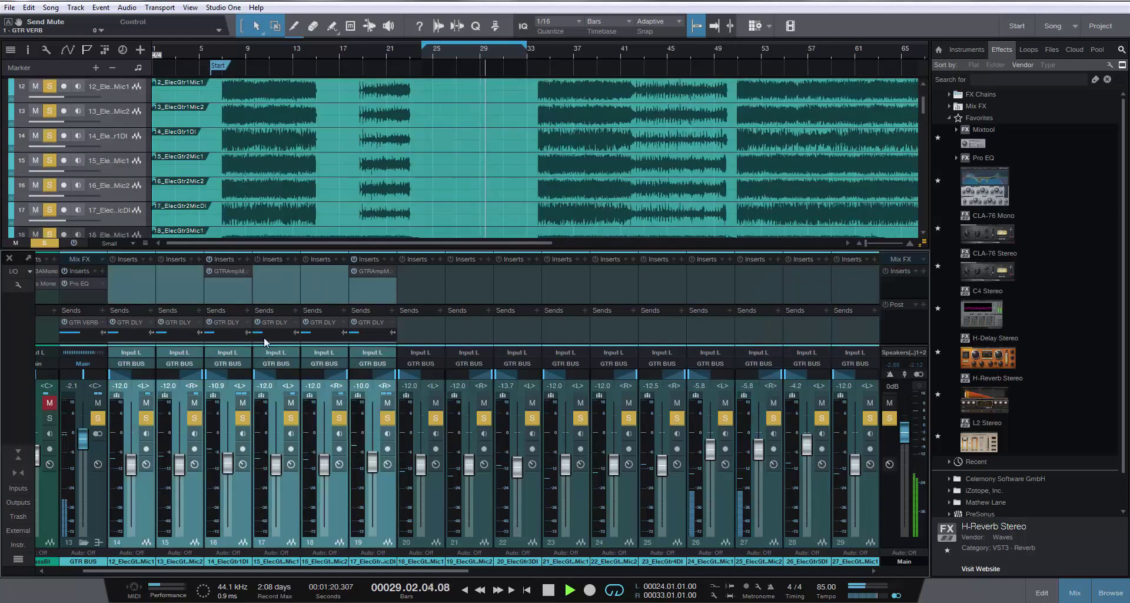
right_click(279, 323)
click(294, 351)
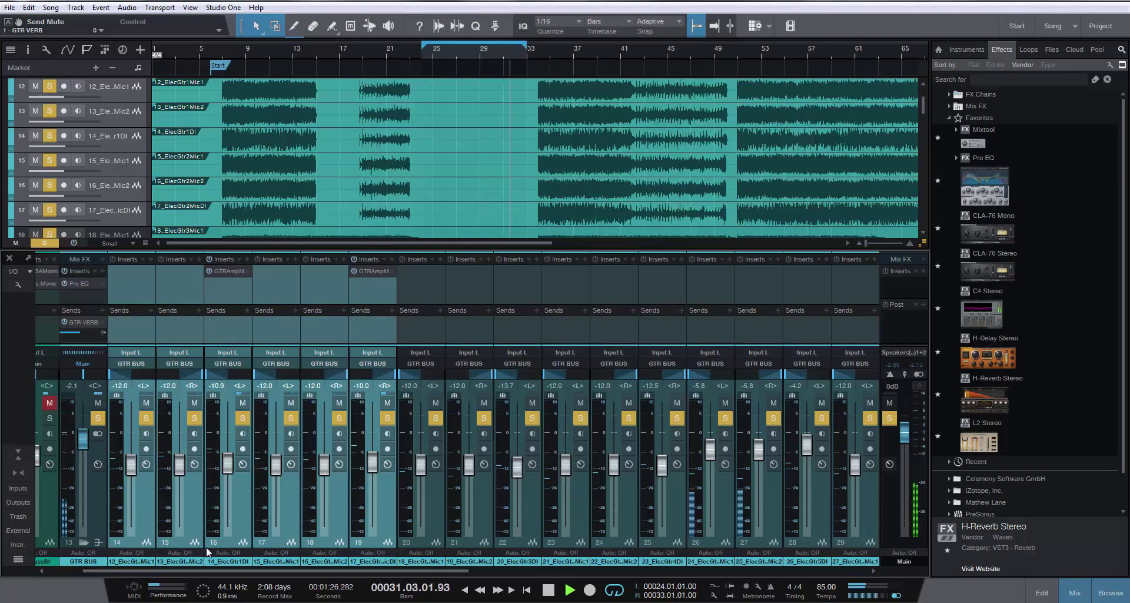
Move the GTR DLY effects channel to the end of the mixer, just after VOX VERB
drag(216, 570, 482, 560)
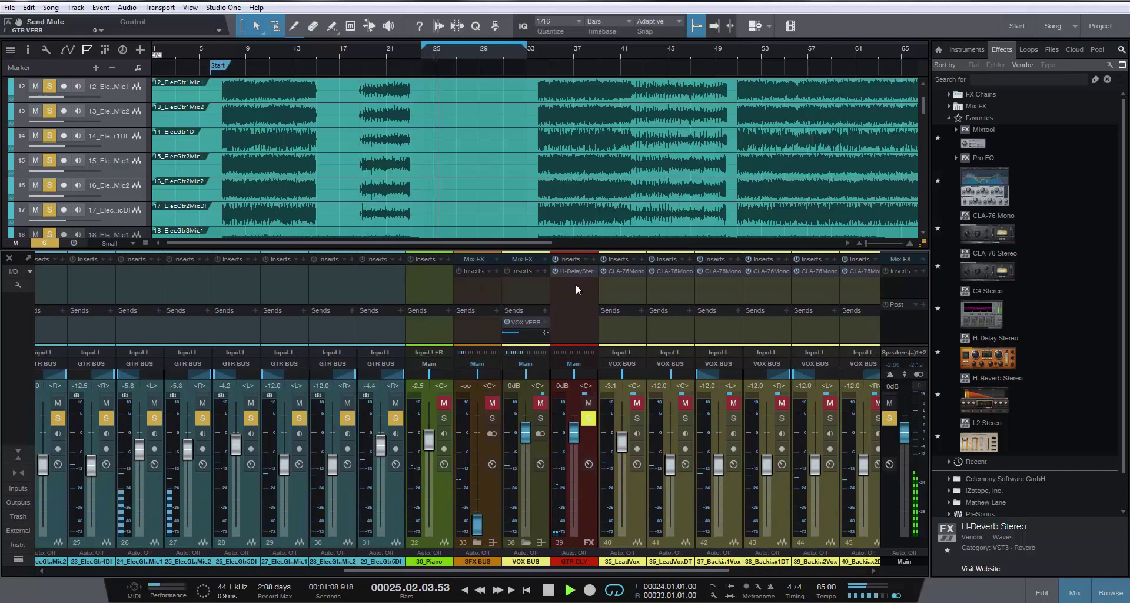
click(587, 489)
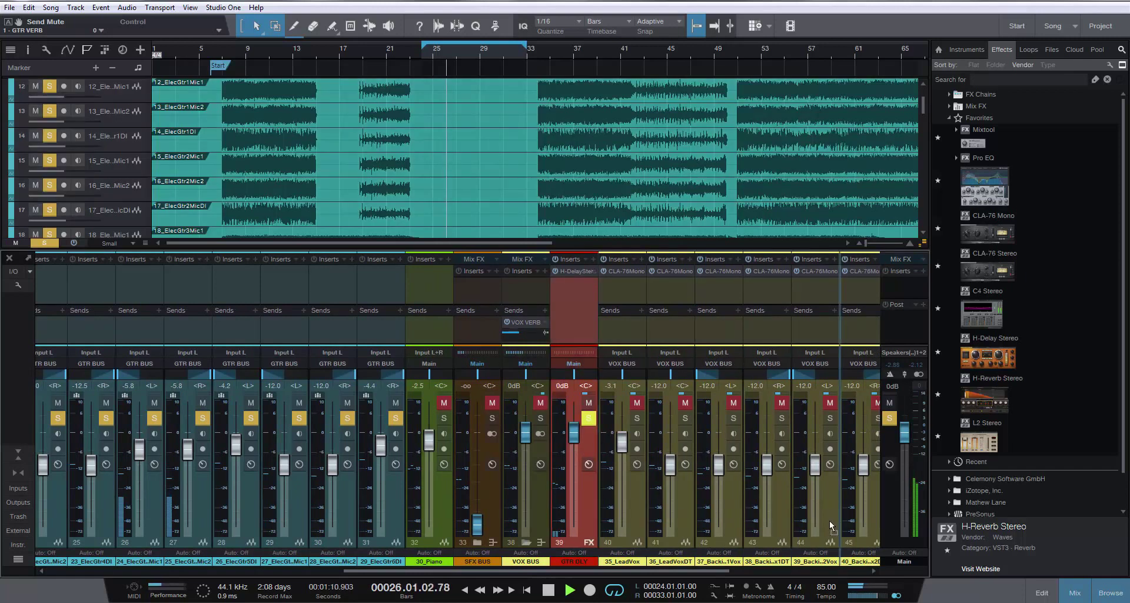
scroll(588, 488, right, 2)
drag(947, 519, 878, 518)
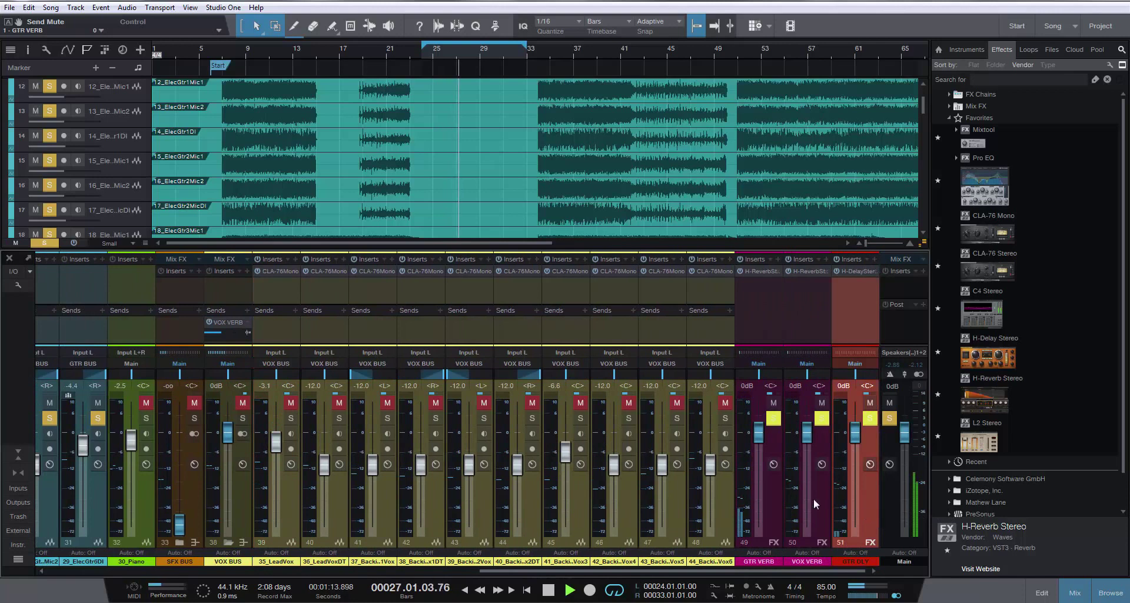
Shorten the GTR VERB reverb time to 1.75 seconds in H-Reverb and close the plug-in
click(761, 272)
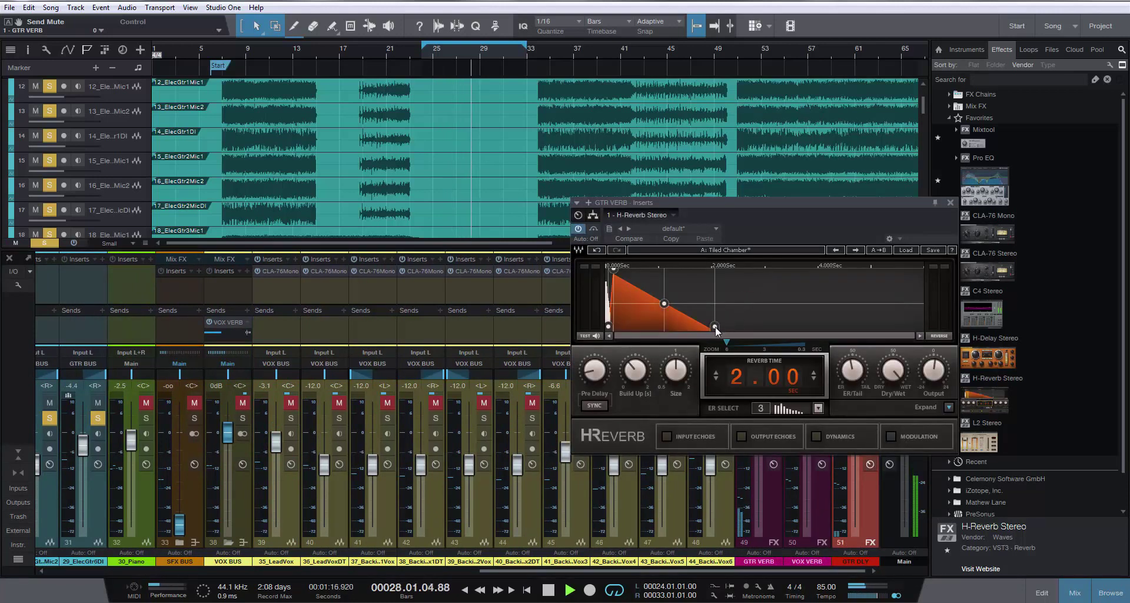
mouse_move(715, 326)
mouse_down()
mouse_move(820, 326)
mouse_move(642, 327)
mouse_move(701, 326)
mouse_up()
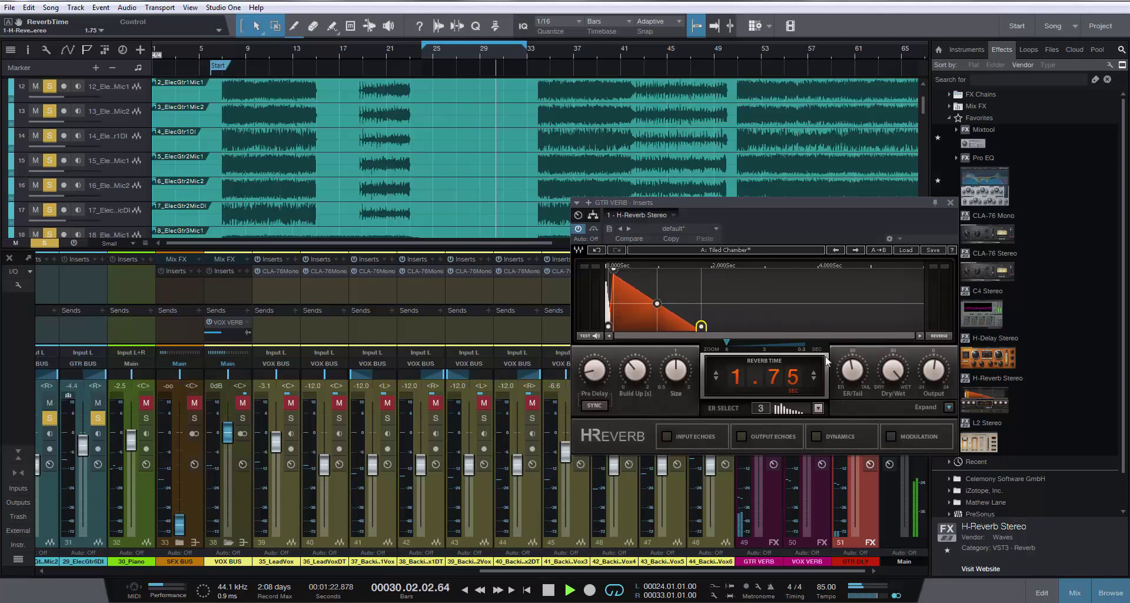
click(952, 202)
Play from about bar 80, collapse GTR BUS and solo DRUM BUS together with it
key(z)
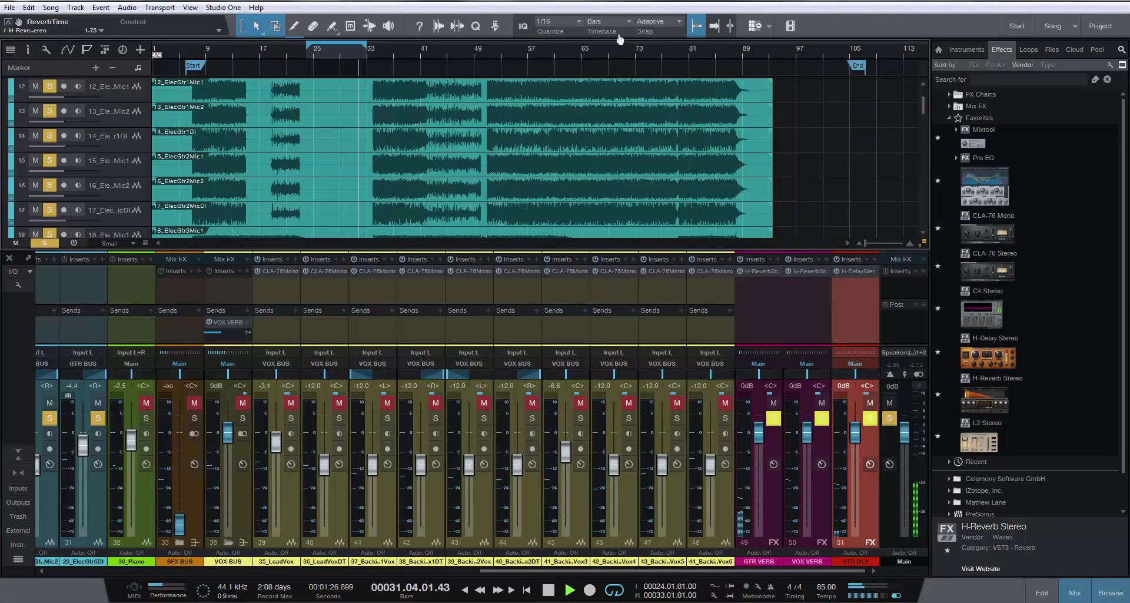
click(682, 52)
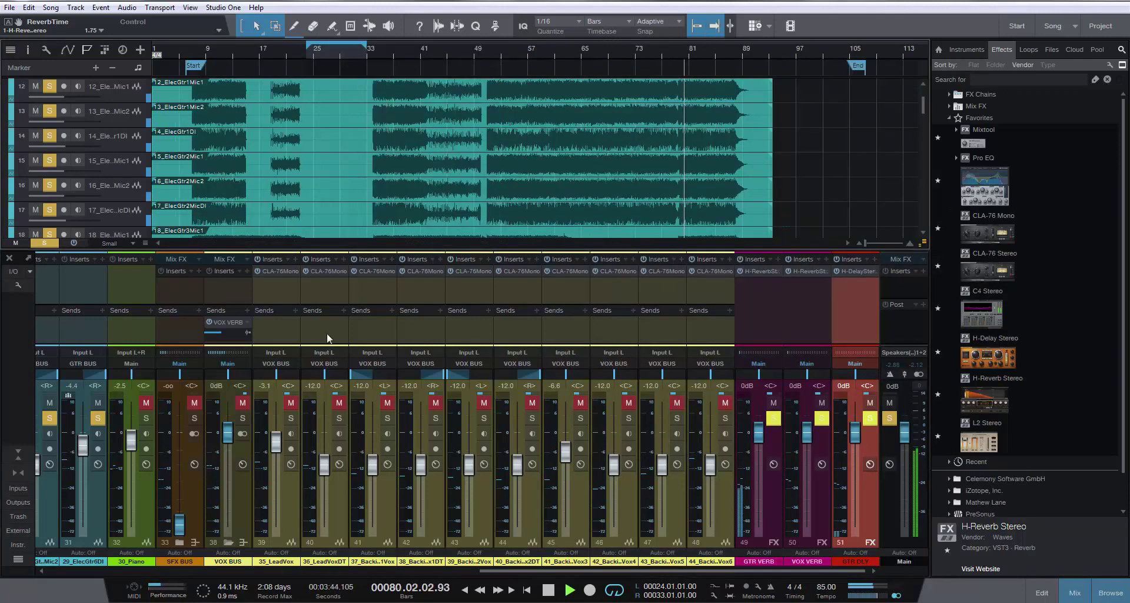
key(space)
key(space)
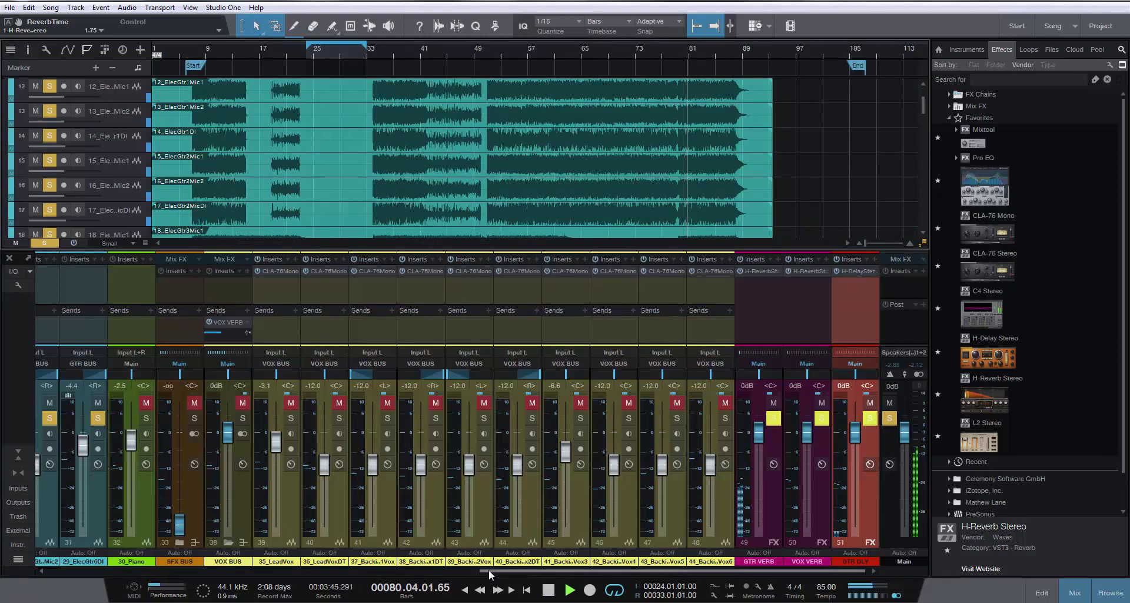
drag(488, 570, 397, 571)
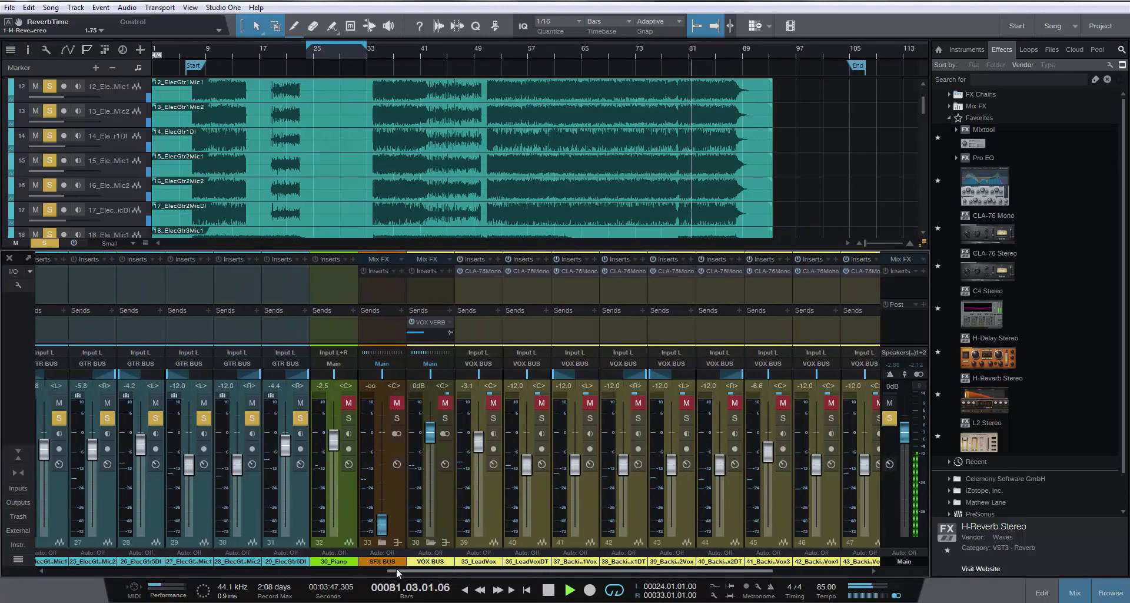
scroll(433, 539, left, 5)
drag(397, 569, 120, 561)
click(149, 542)
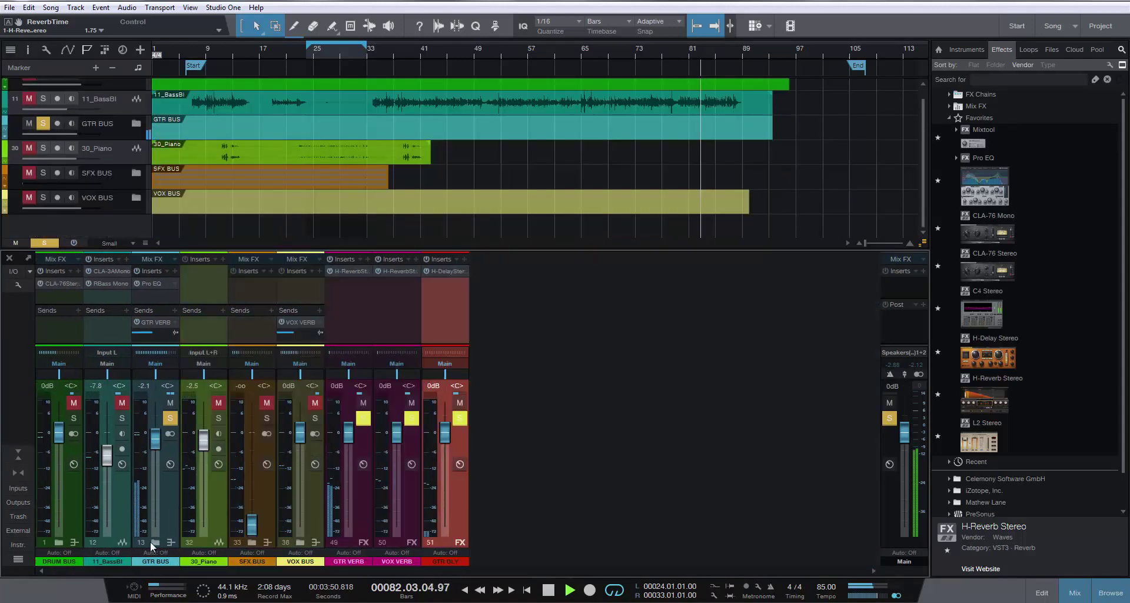
click(74, 418)
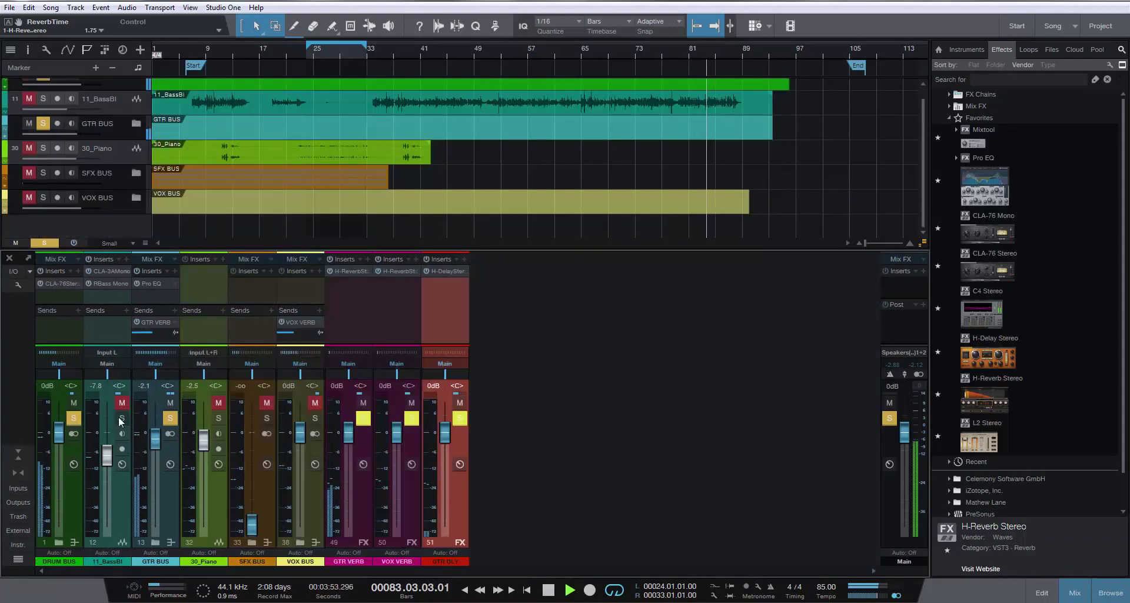
Clear all solos, play the mix from the Start marker and compare it with 11_BassBI muted and unmuted
click(44, 243)
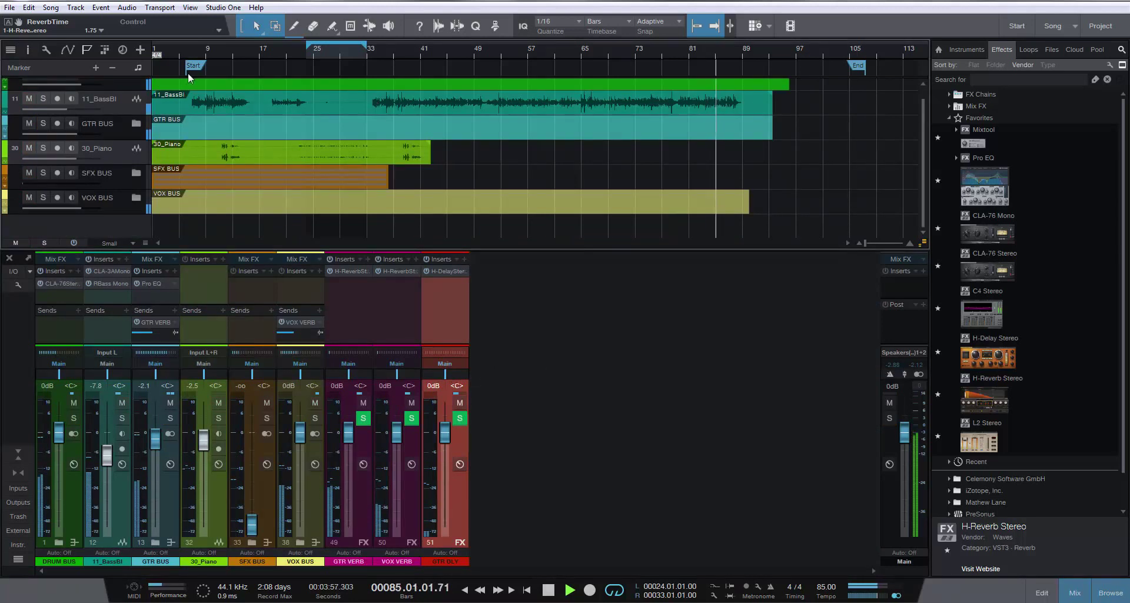
click(190, 50)
click(186, 48)
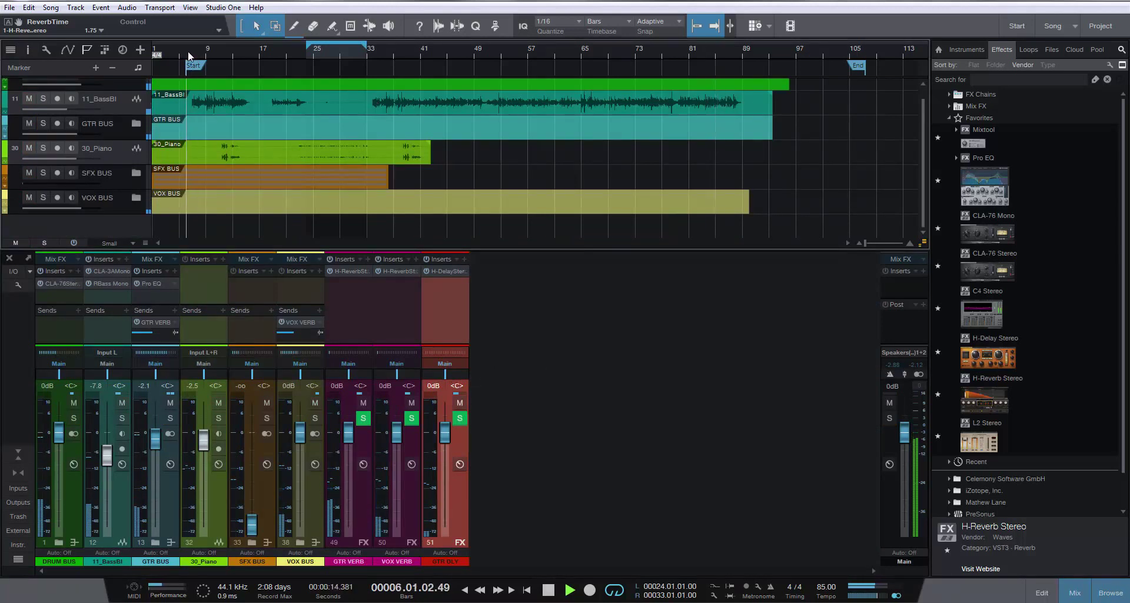
drag(186, 47, 216, 63)
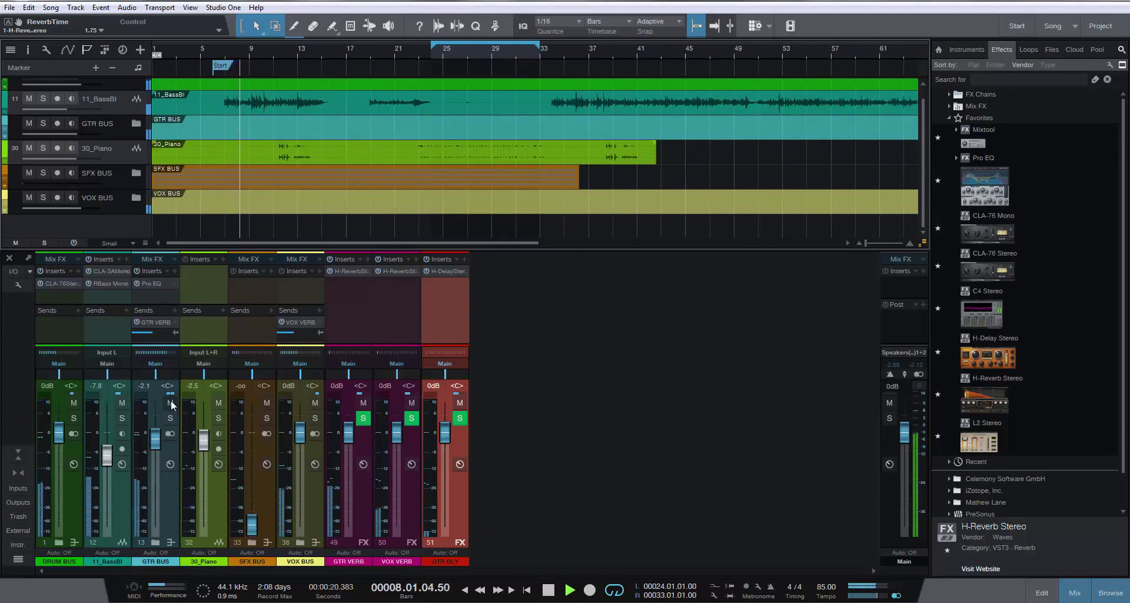
click(122, 404)
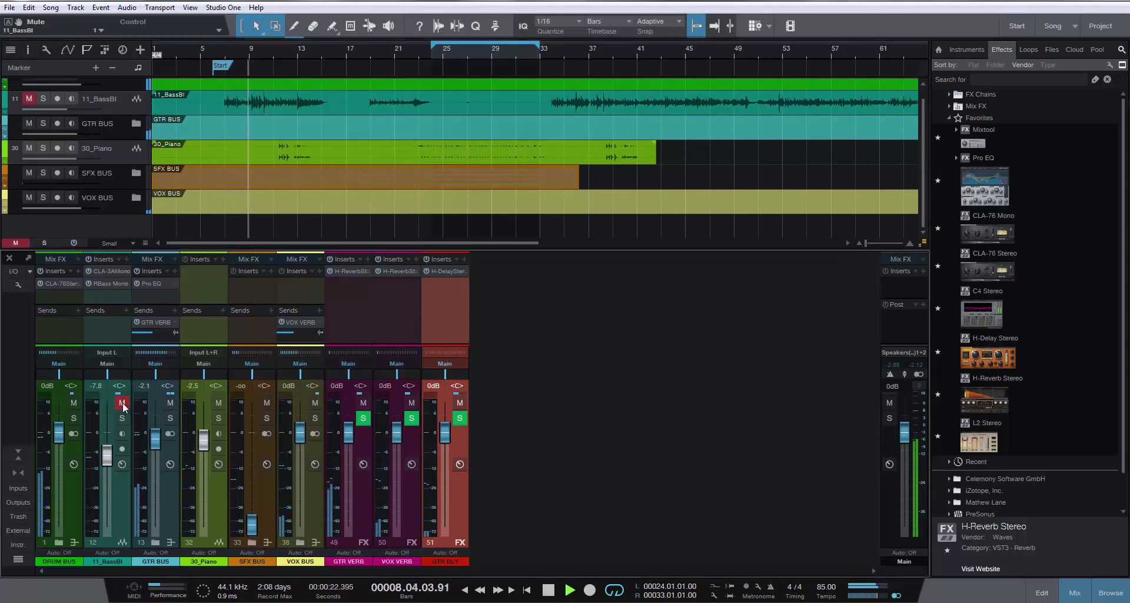
click(122, 404)
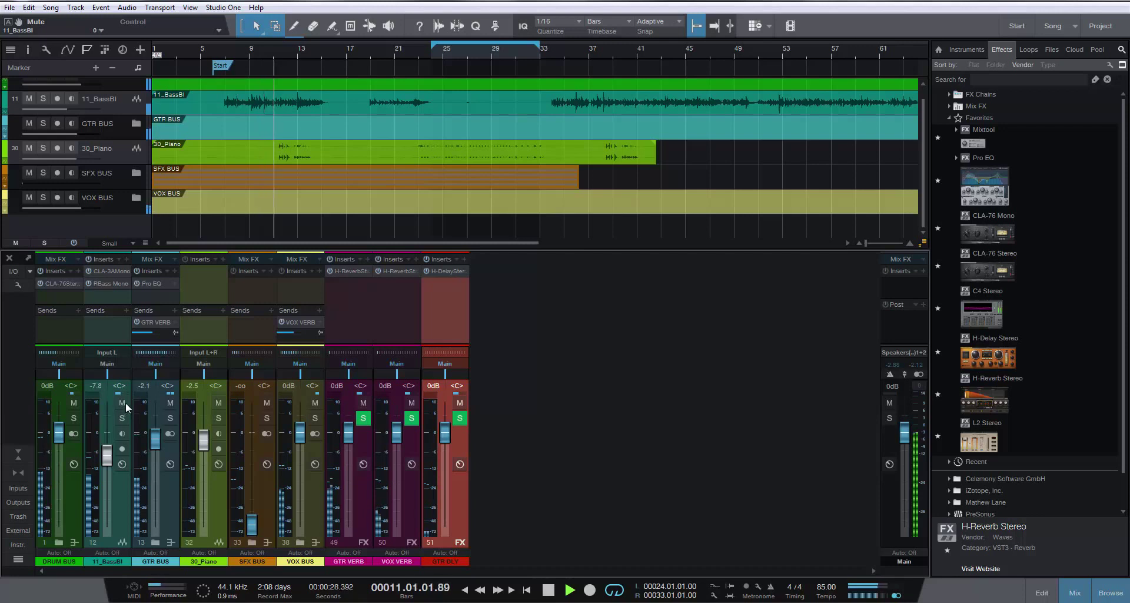
Expand DRUM BUS, solo only 01_Kick, 02_KickSub and 11_BassBI, and stop playback
click(74, 419)
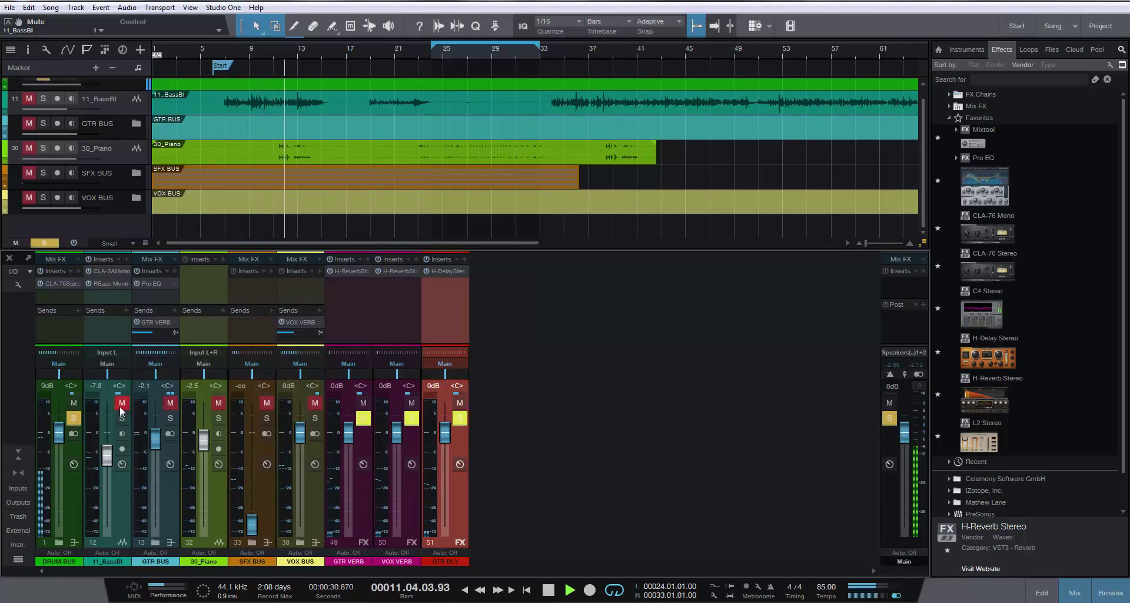
click(59, 542)
click(121, 417)
click(171, 418)
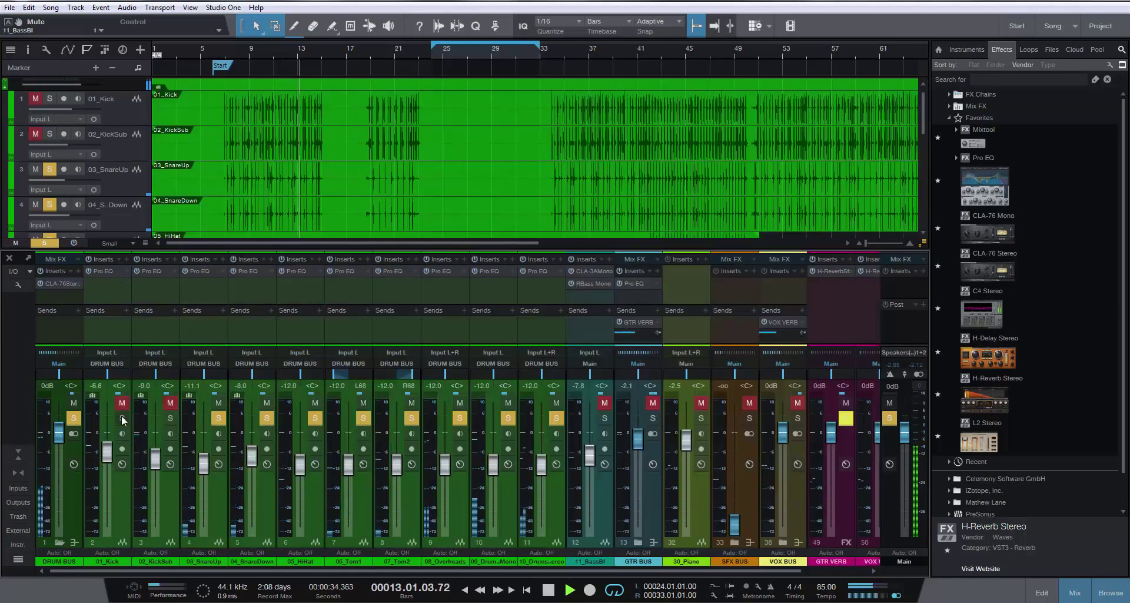
ctrl+click(122, 418)
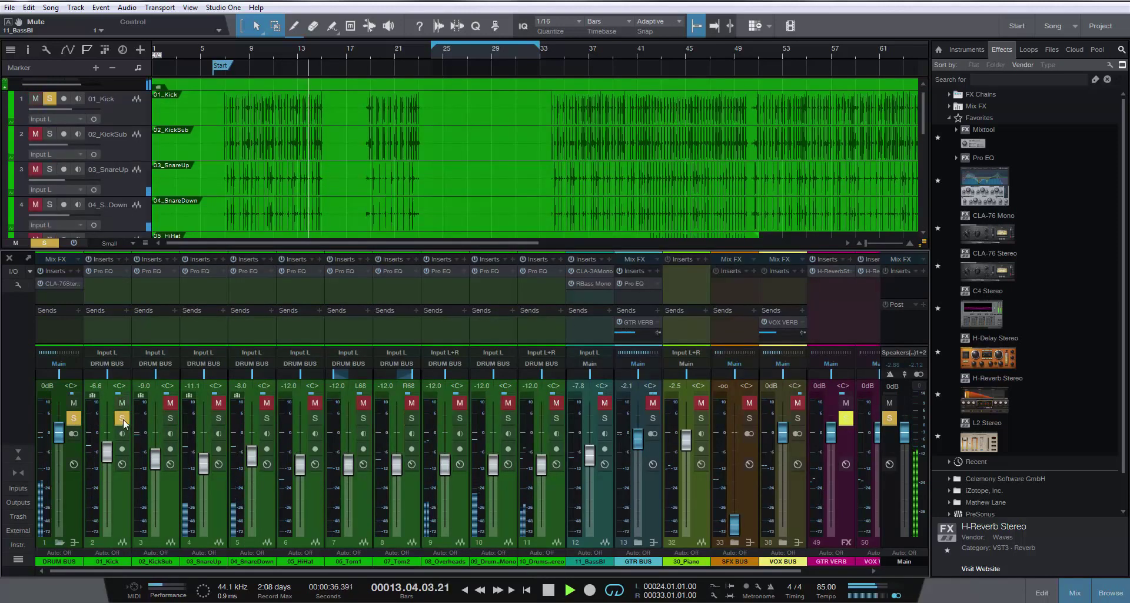
click(170, 418)
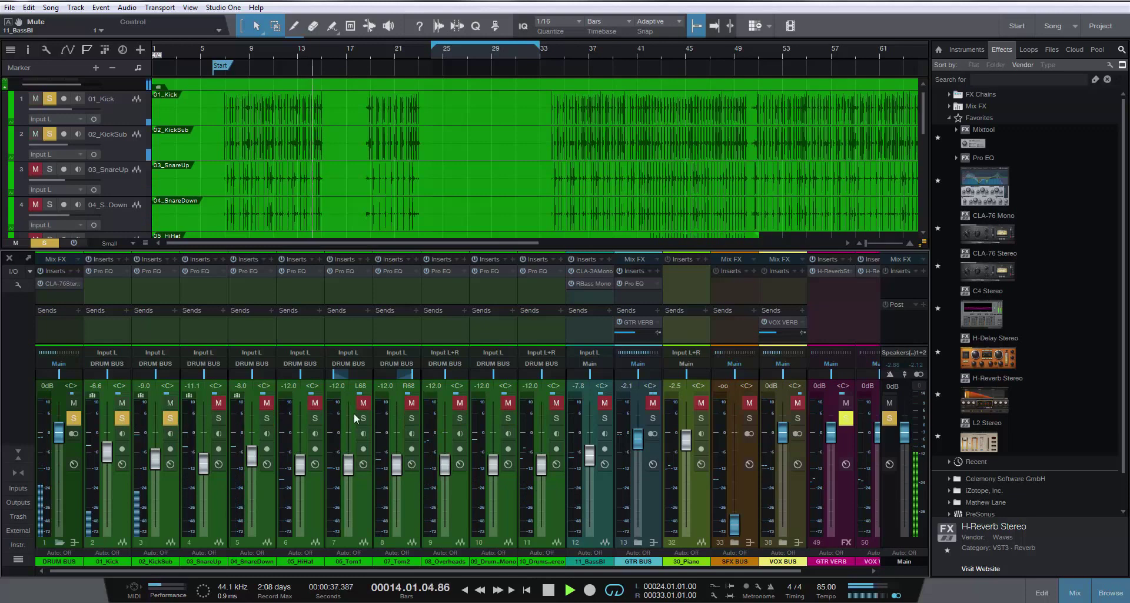
click(604, 418)
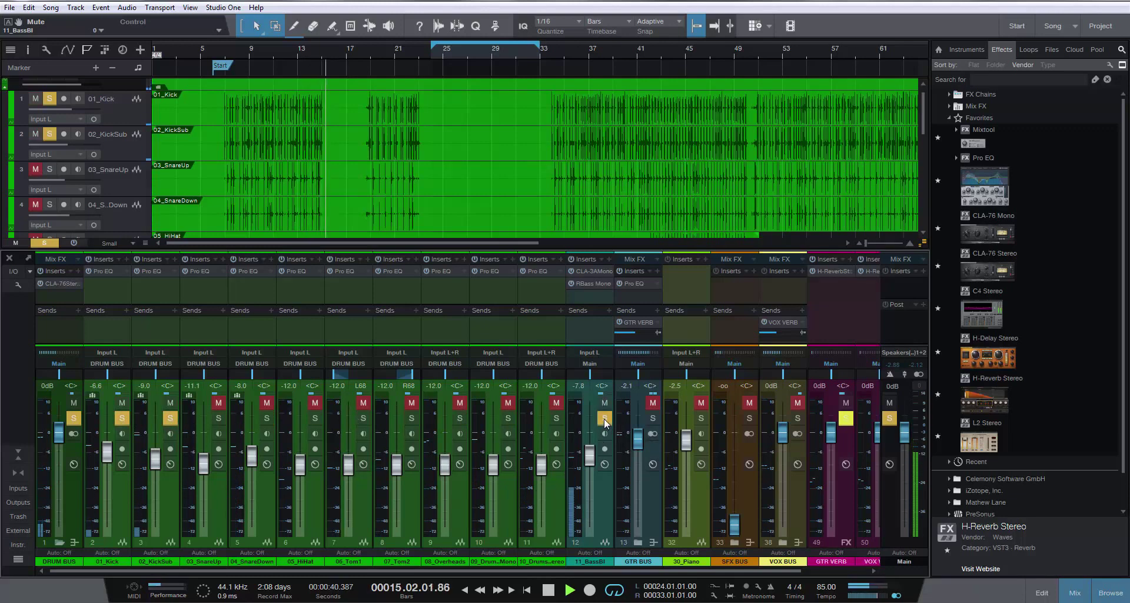
key(space)
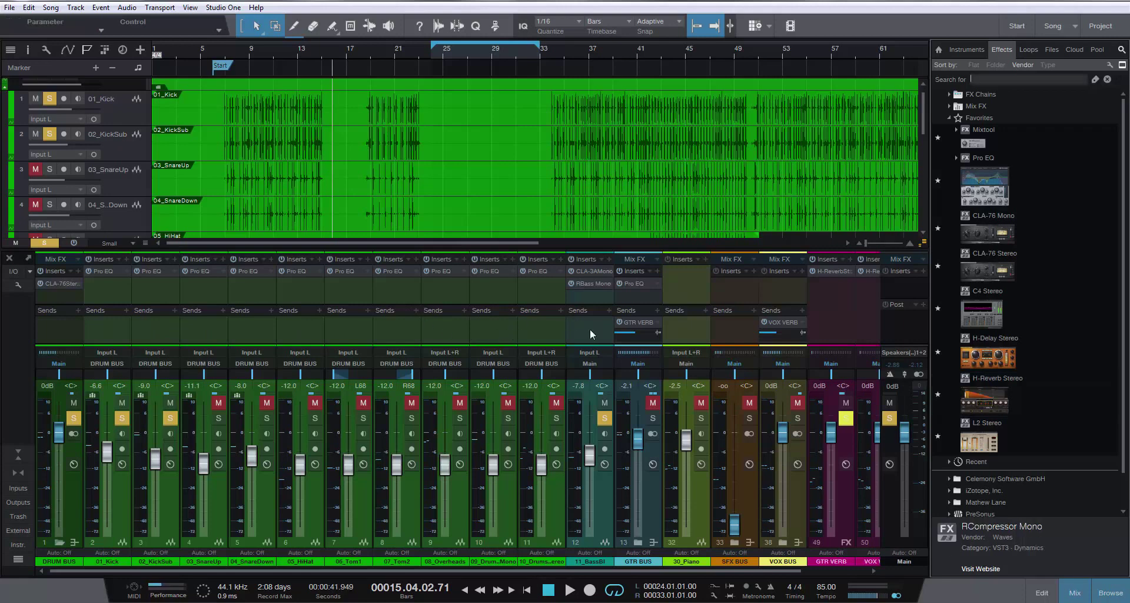
Find RCompressor Mono in the effects browser and insert it on 11_BassBI after RBass
text(rcom)
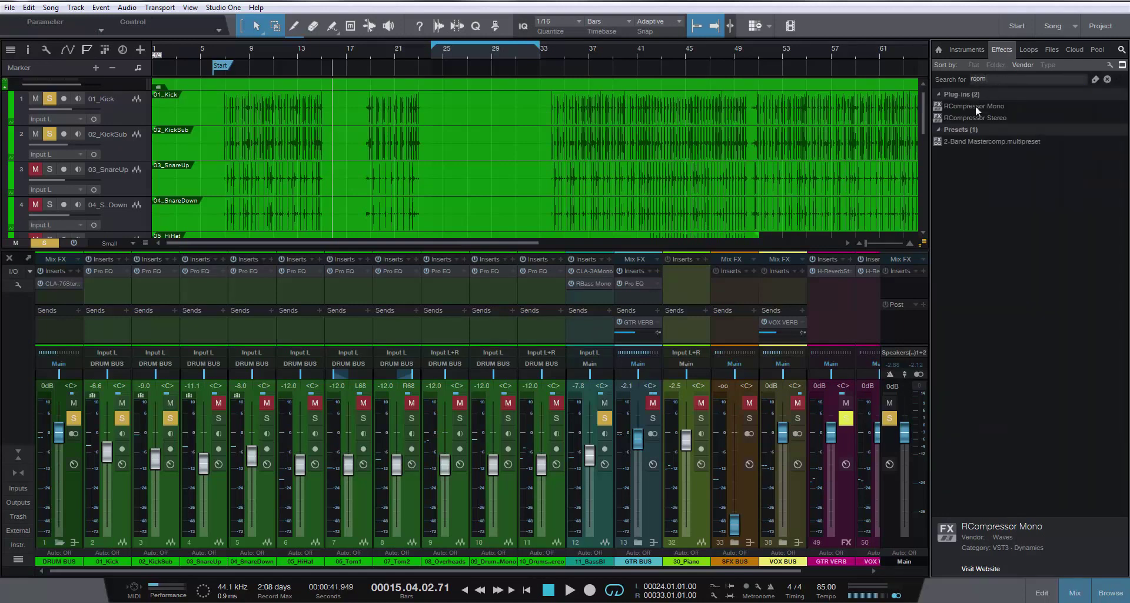
drag(976, 105, 590, 300)
drag(636, 212, 830, 230)
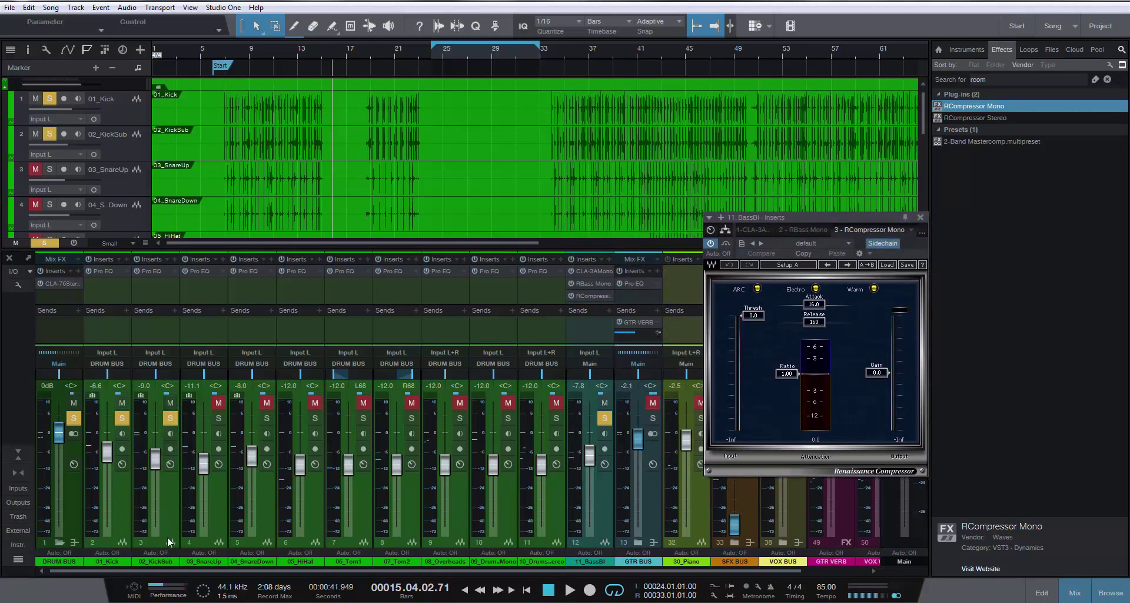
Add sends from 01_Kick and 02_KickSub to the sidechain input of RCompressor Mono on 11_BassBI
click(175, 310)
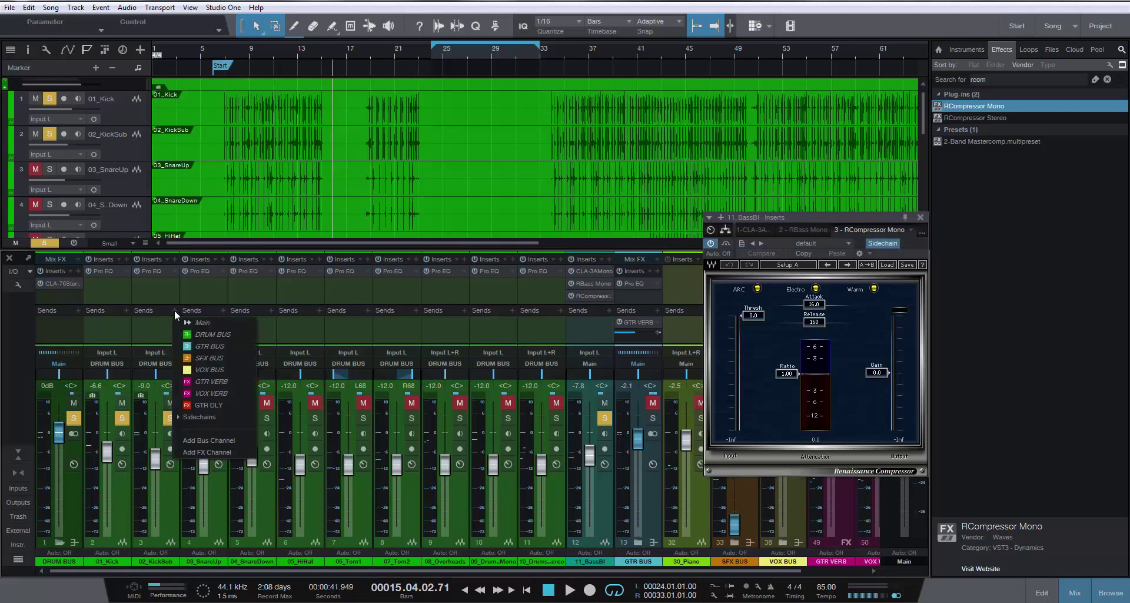
click(185, 417)
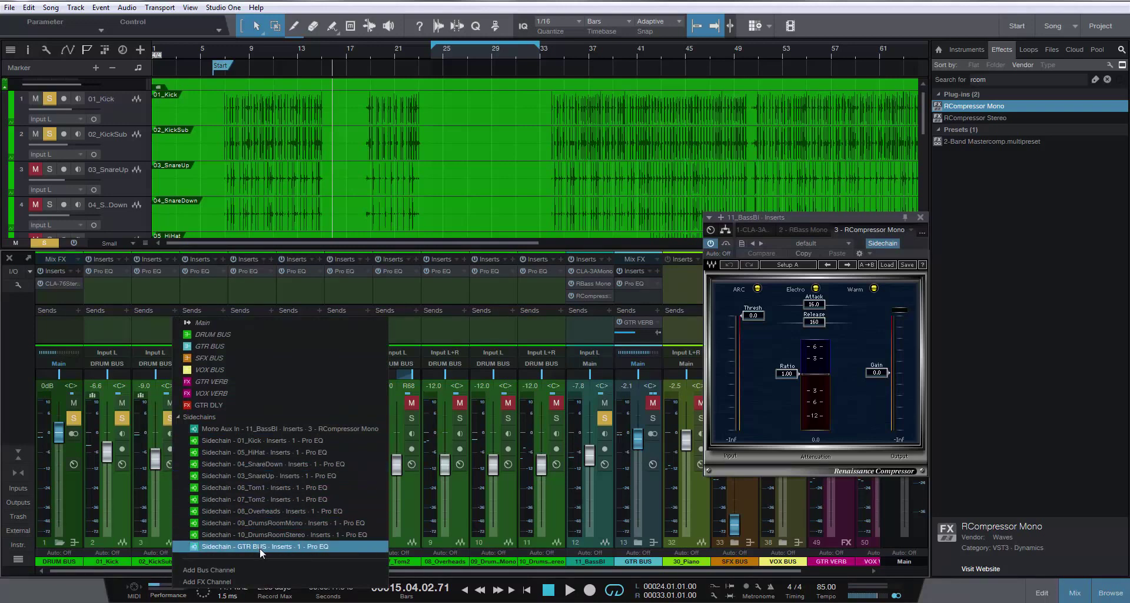
click(277, 428)
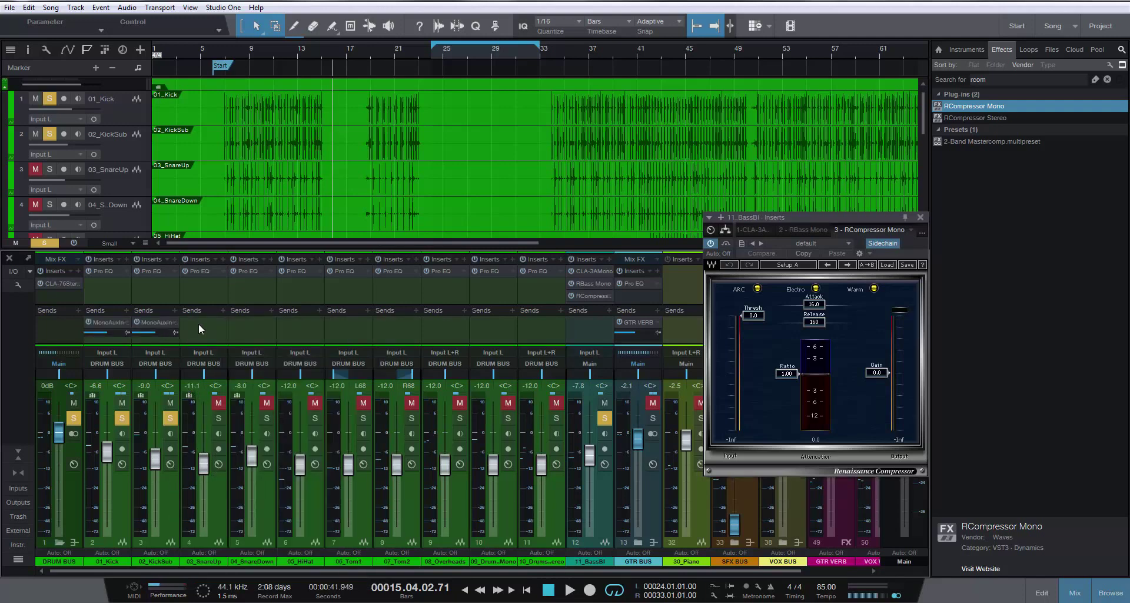
During playback, set the bass RCompressor's ratio to 5.99 and its threshold to -39.6 dB
key(space)
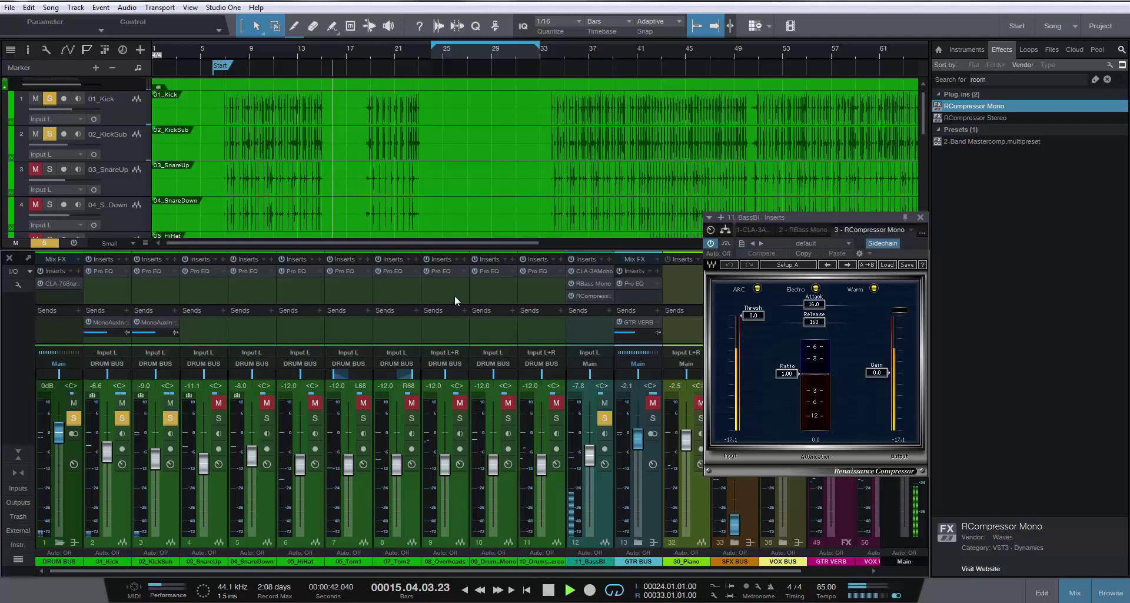
drag(842, 221, 927, 214)
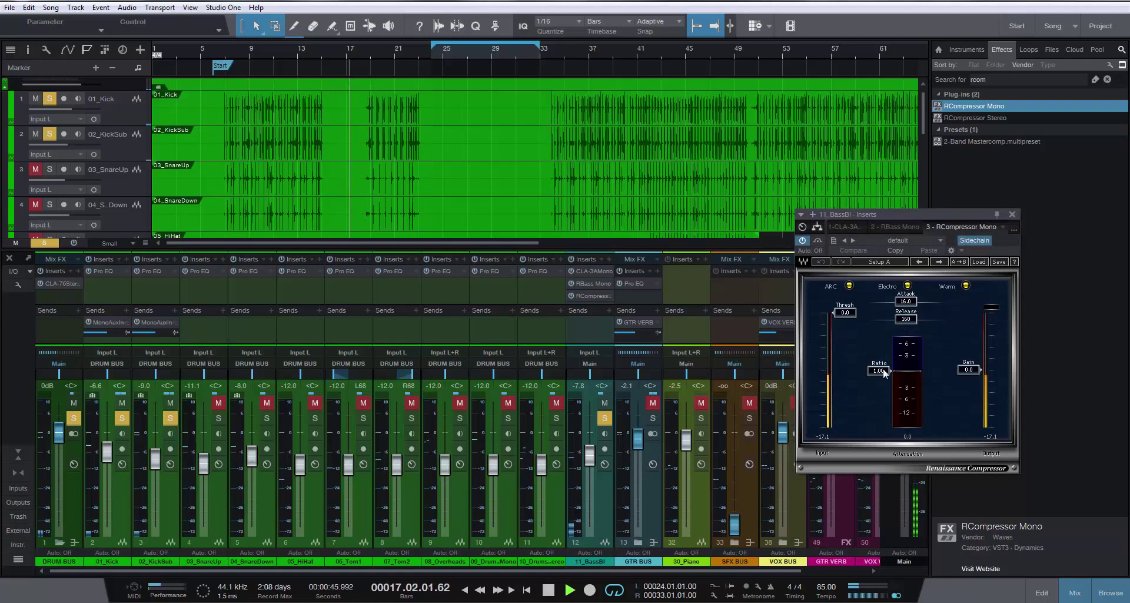
drag(880, 373, 881, 396)
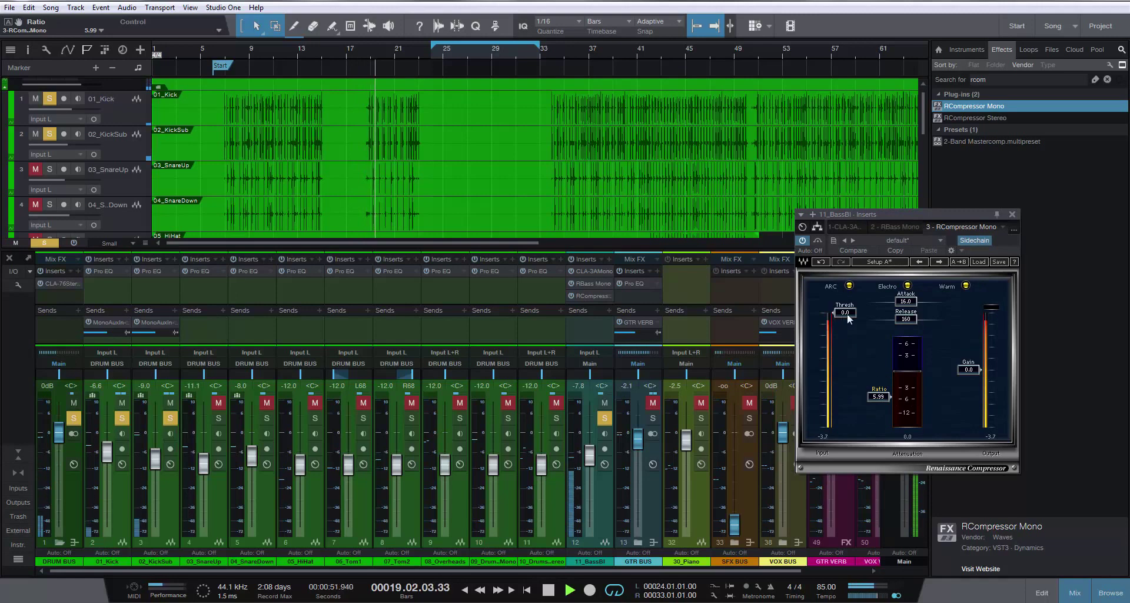
drag(848, 318, 849, 351)
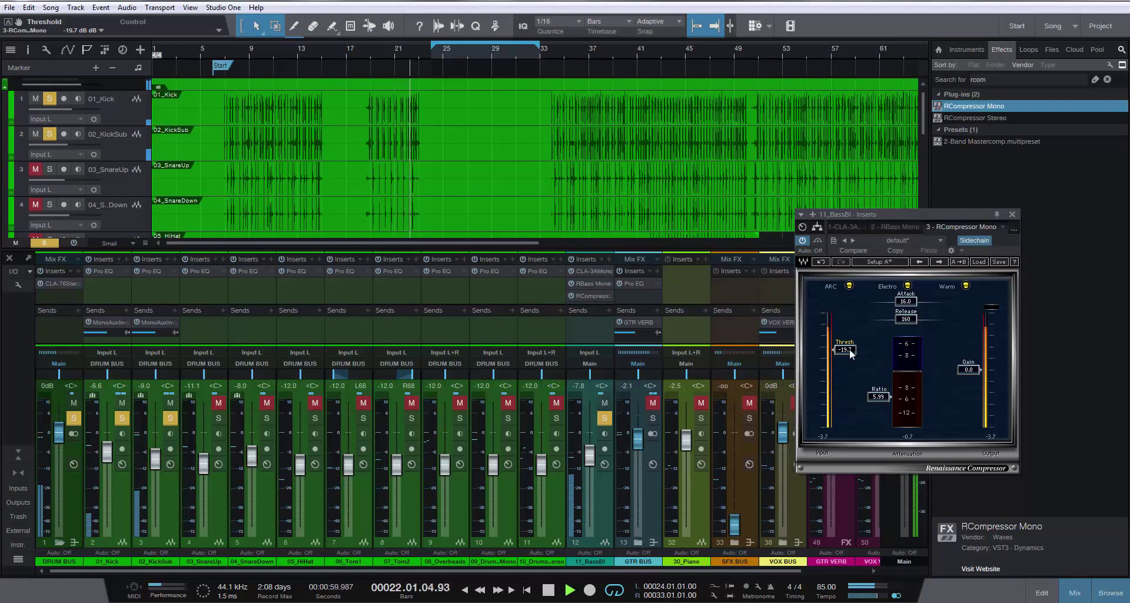
drag(849, 348, 850, 387)
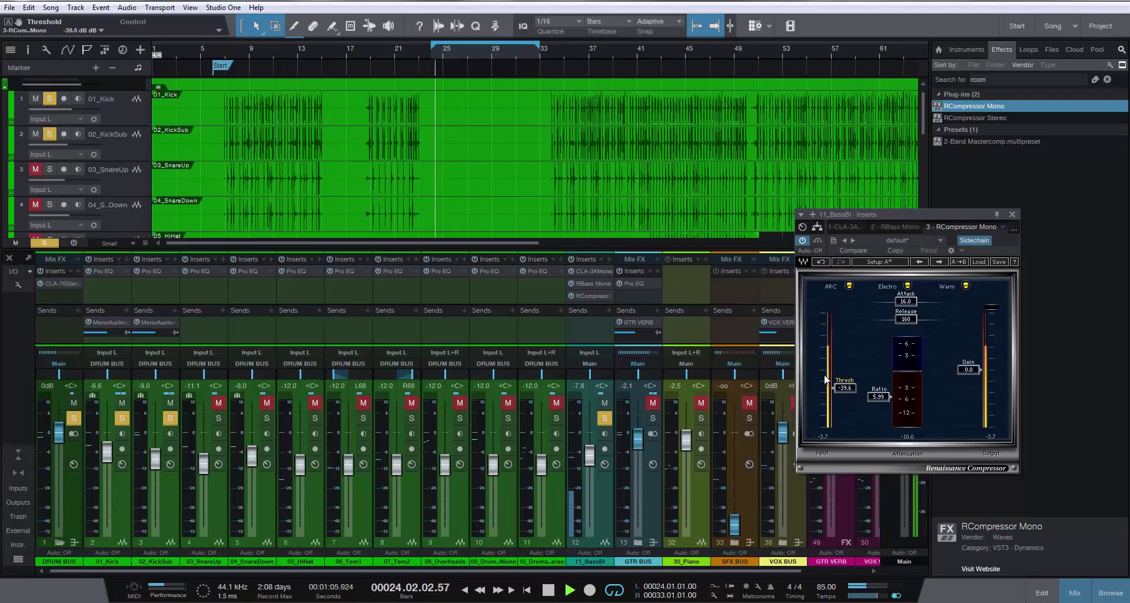
Reposition playback to bar 22 and loop the kick passage from 00022.01.04 to 00023.02.01
drag(417, 49, 376, 107)
click(405, 51)
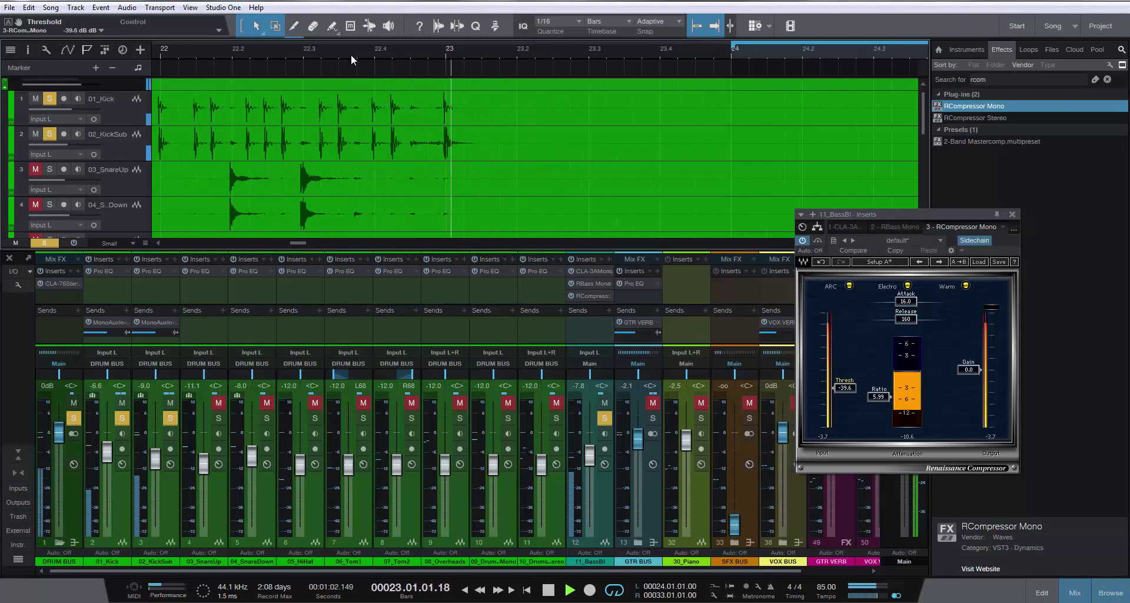
click(326, 53)
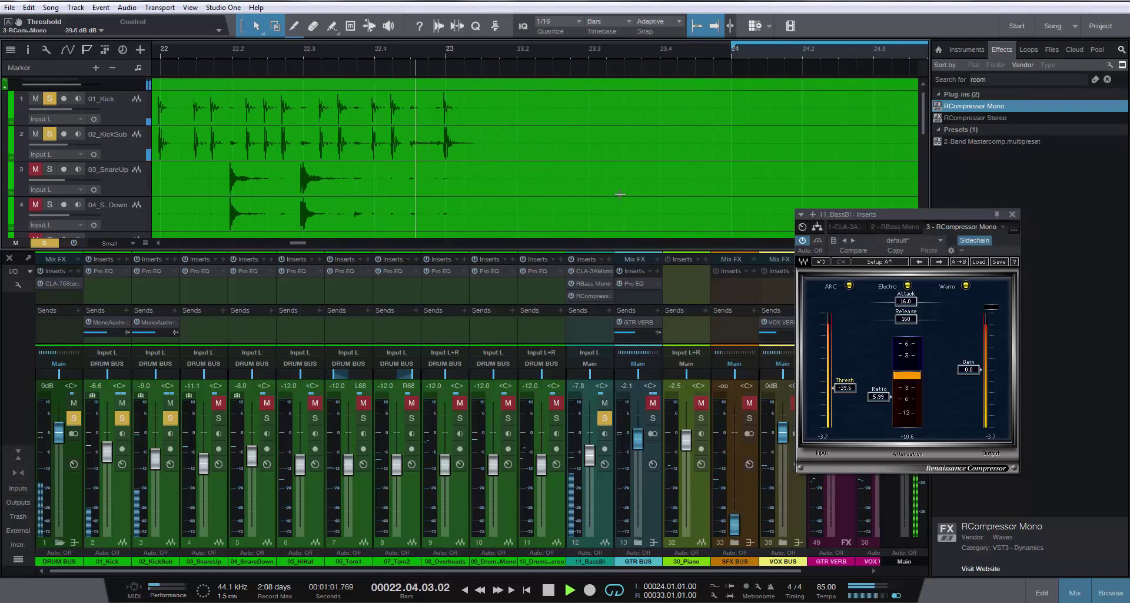
drag(218, 42, 464, 44)
click(220, 49)
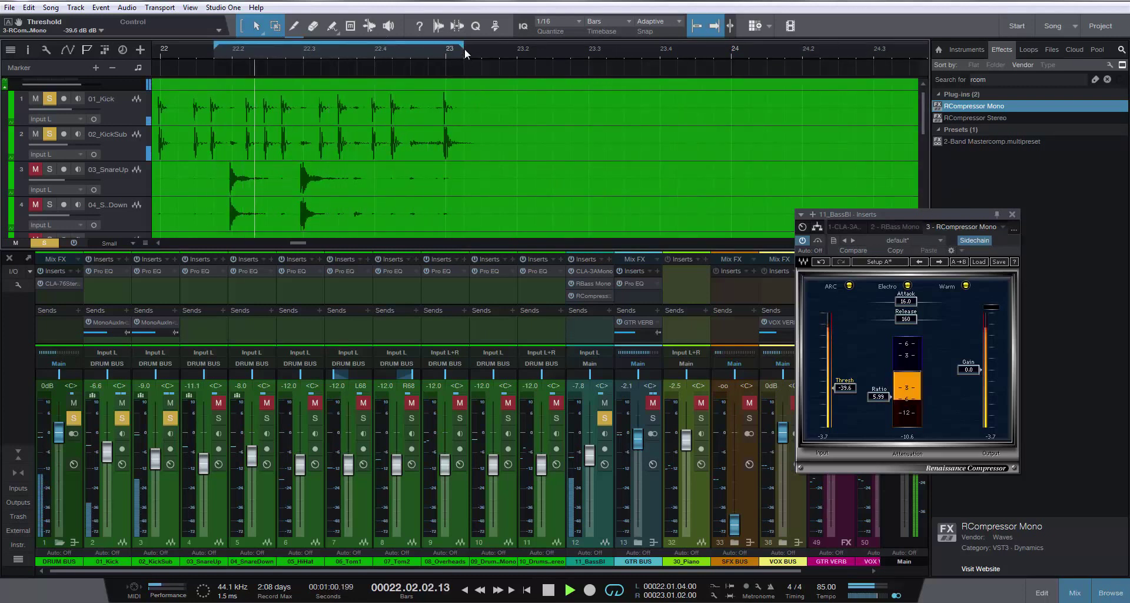
drag(464, 49, 514, 49)
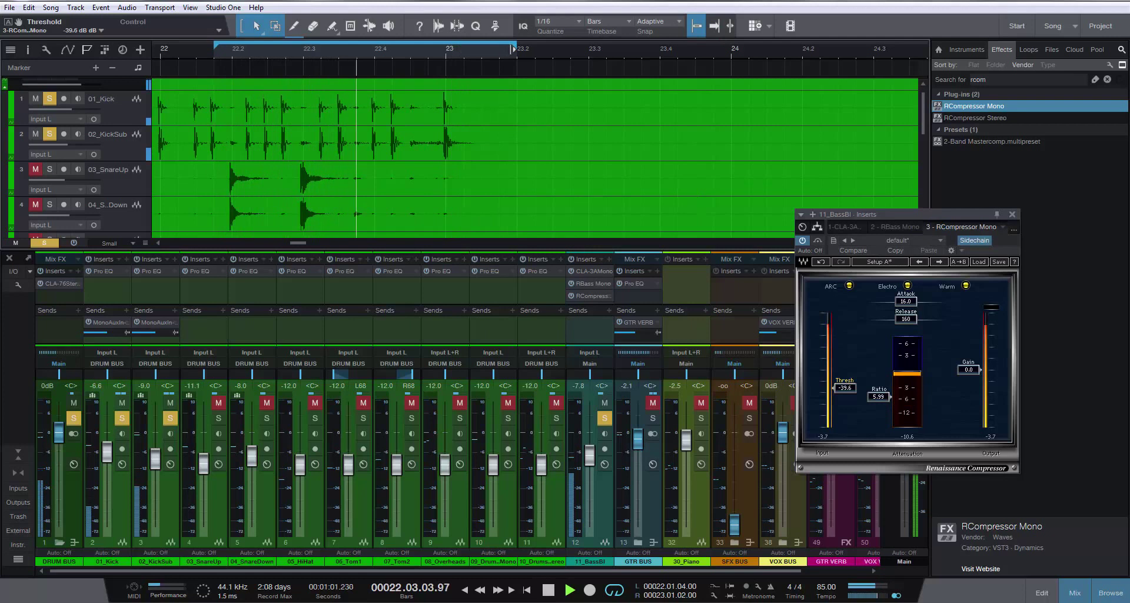
Compare the looped bass and kick with the bass RCompressor bypassed and active, and stop playback
click(819, 240)
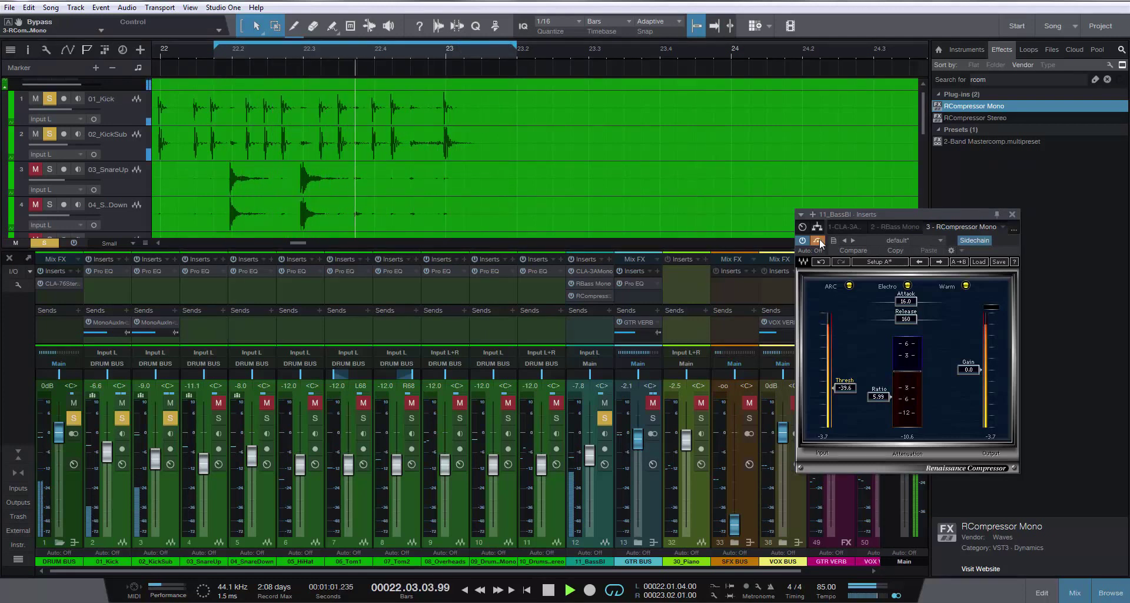
click(819, 240)
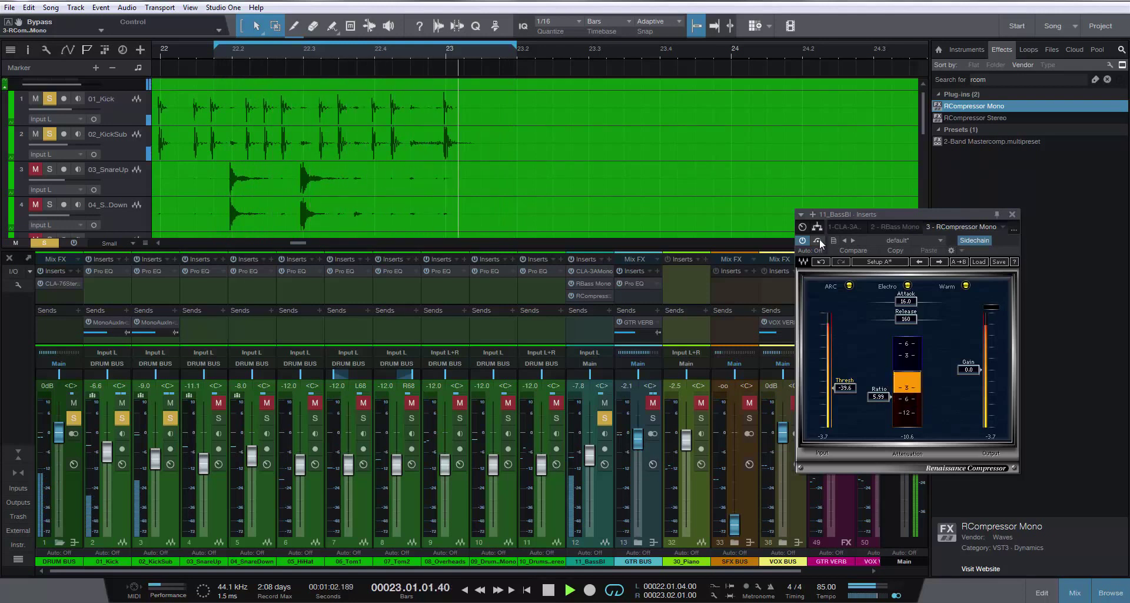
click(819, 240)
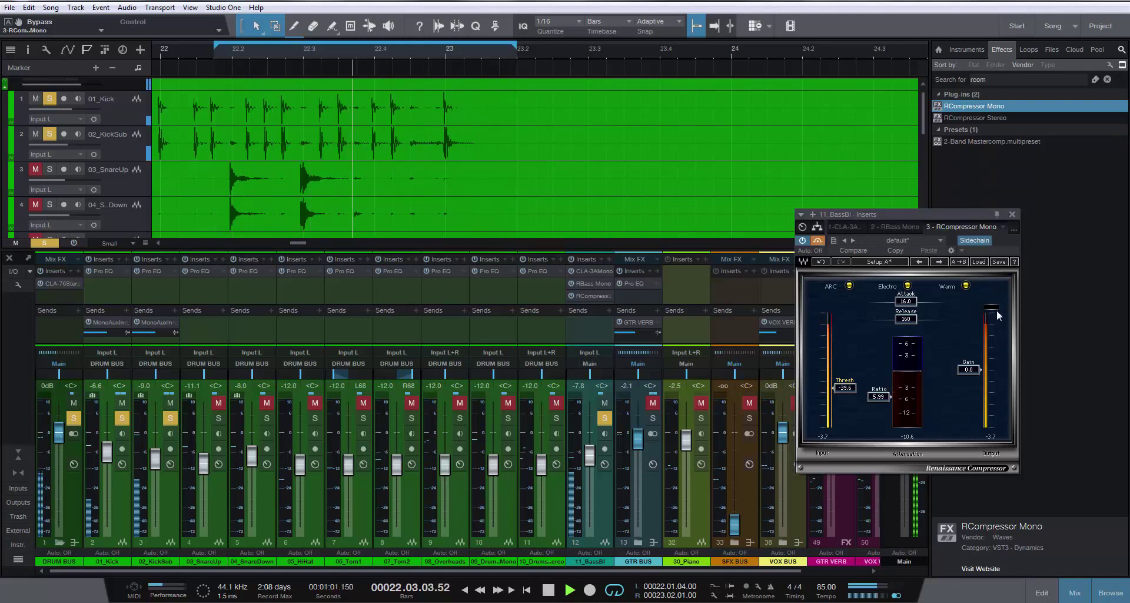
key(space)
Re-enable the bass RCompressor and adjust its attack to 6.53 and release to 143 while the loop plays
drag(908, 302, 907, 312)
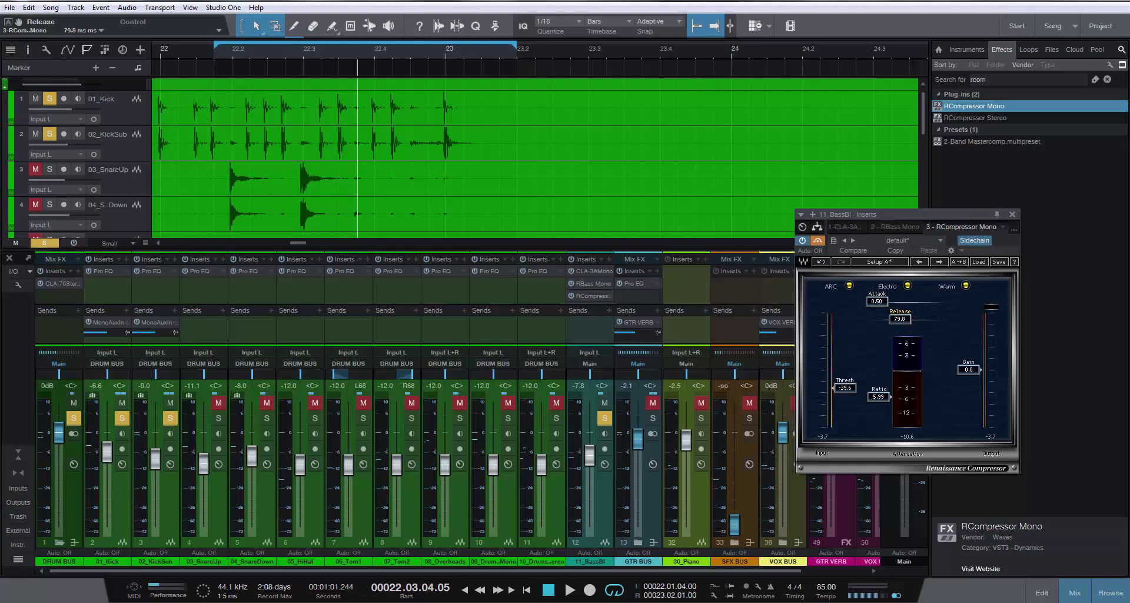
click(818, 240)
key(space)
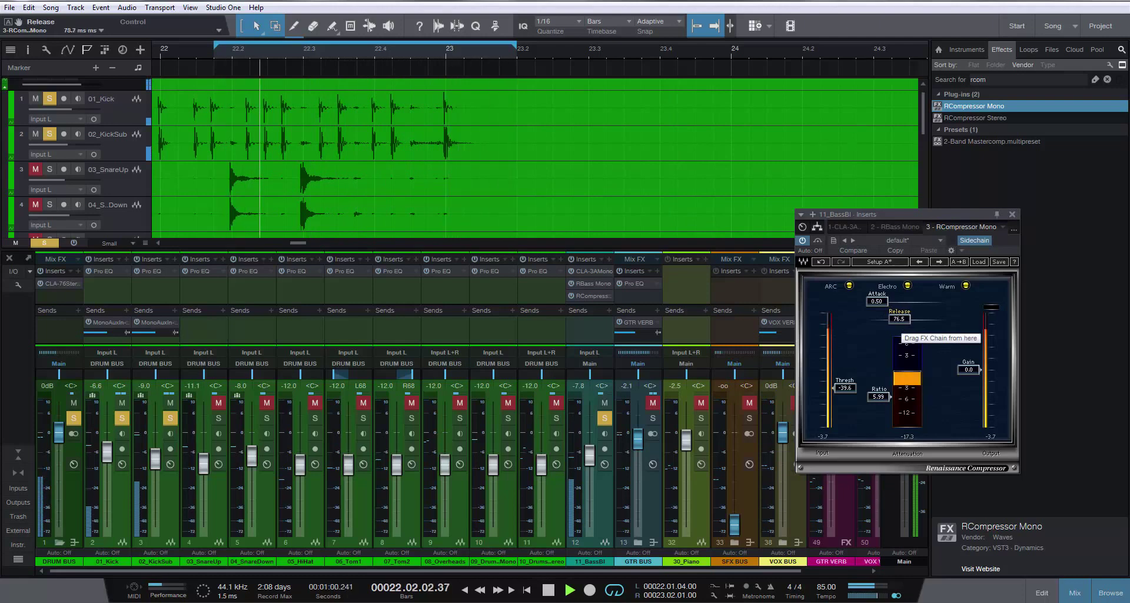
drag(899, 319, 892, 301)
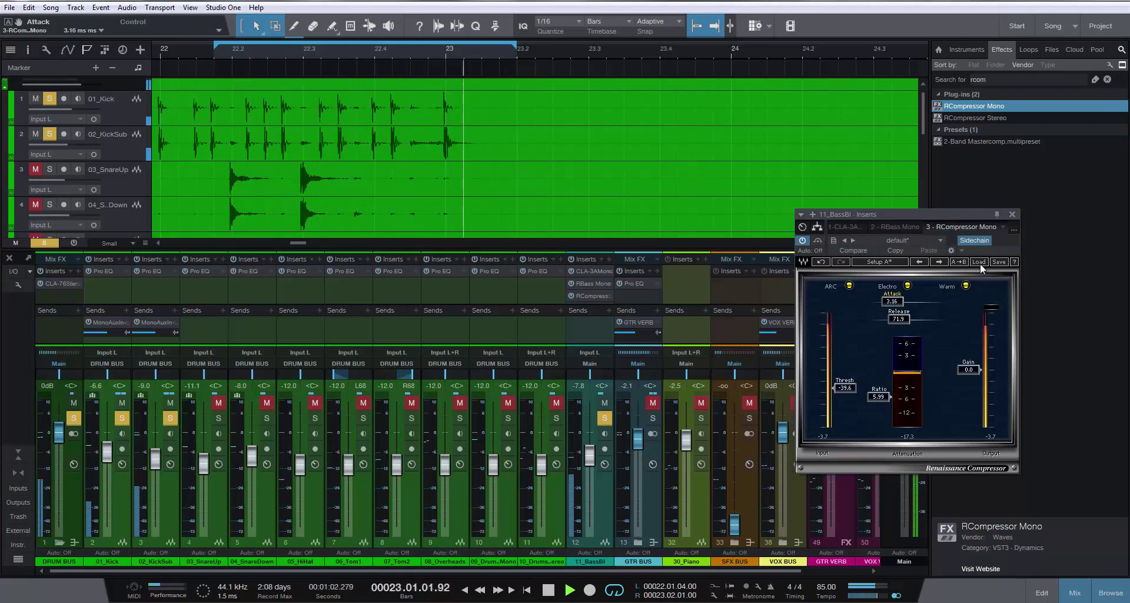
mouse_move(901, 305)
mouse_down()
mouse_move(905, 319)
mouse_move(895, 301)
mouse_move(905, 301)
mouse_up()
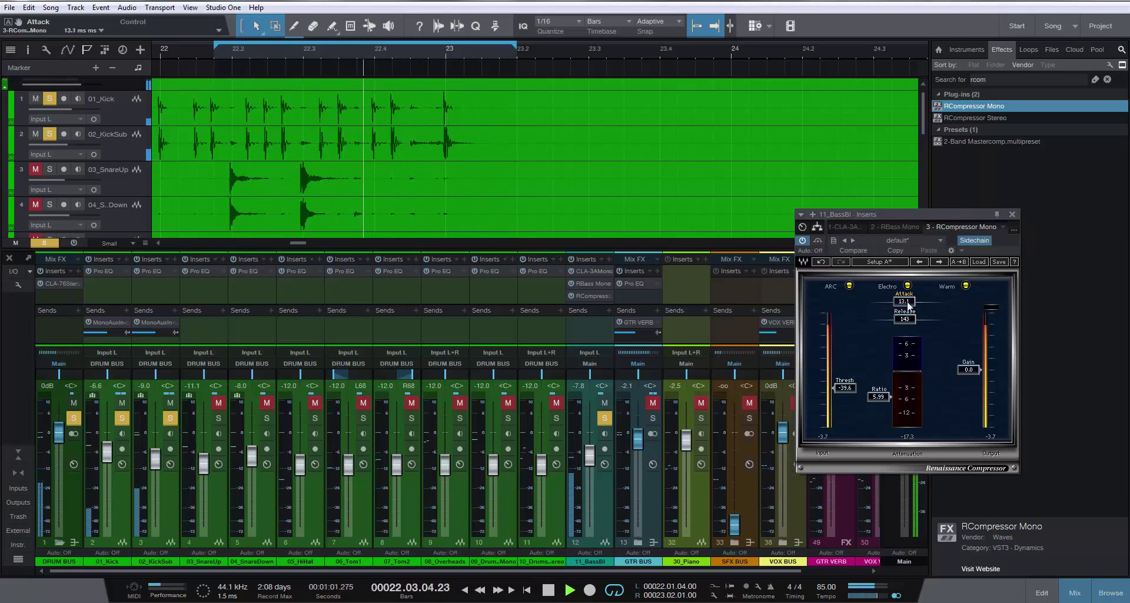
drag(909, 304, 885, 302)
key(space)
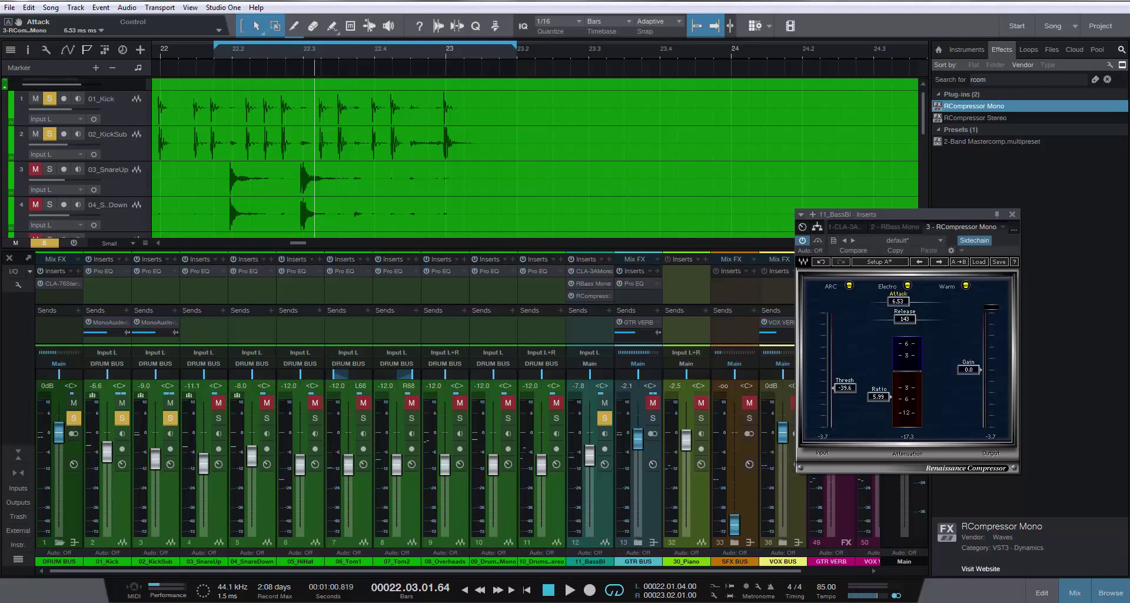
Resume the loop, remove the sidechain send from 01_Kick and close that channel's Pro EQ window
key(space)
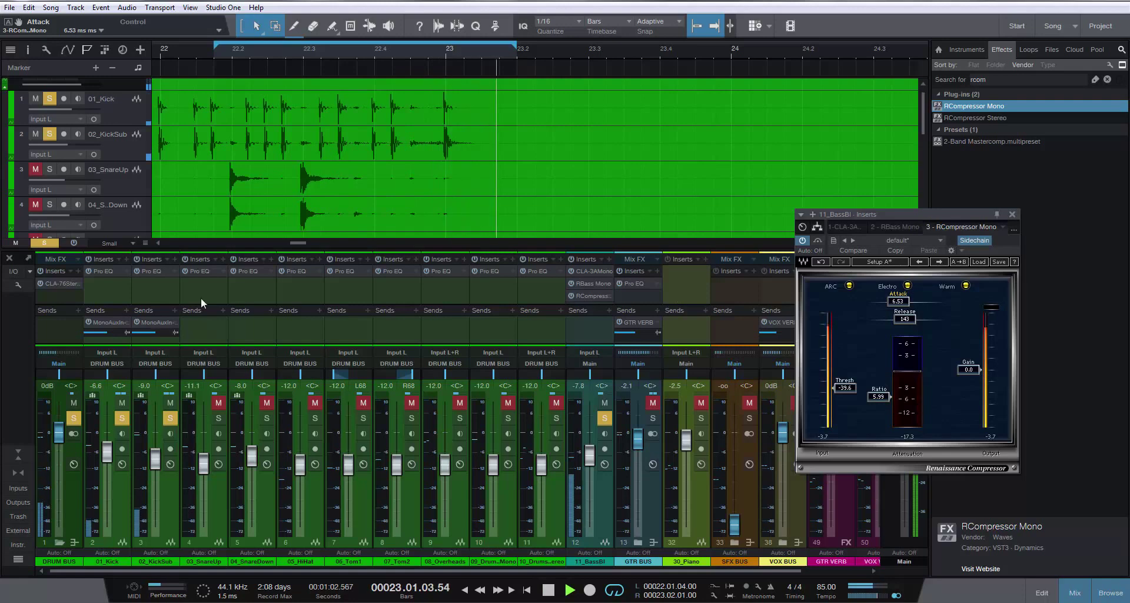
click(108, 340)
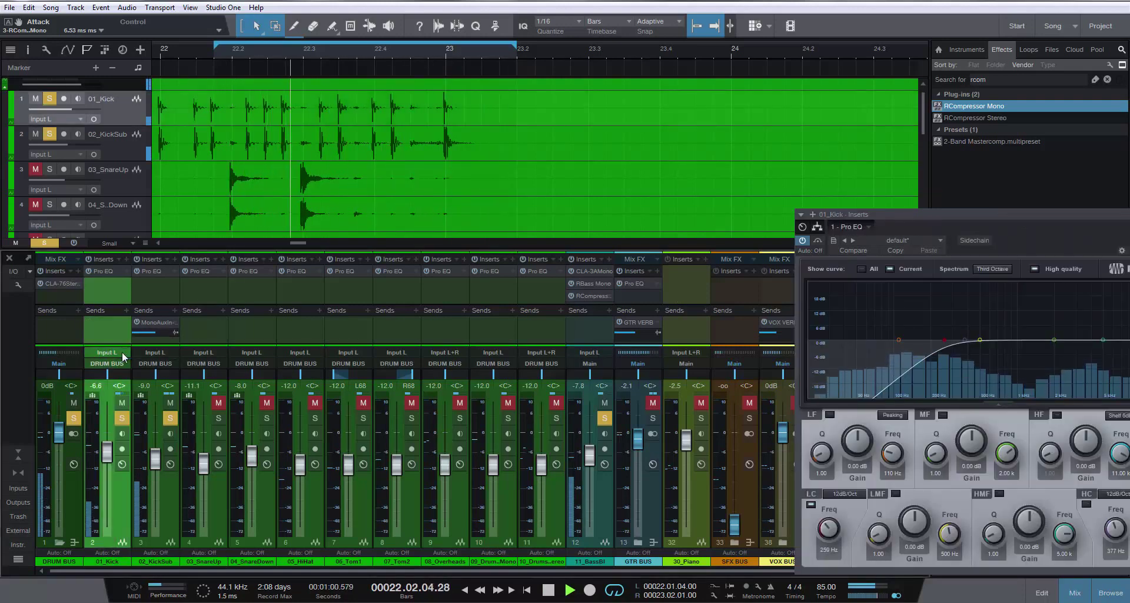
click(945, 222)
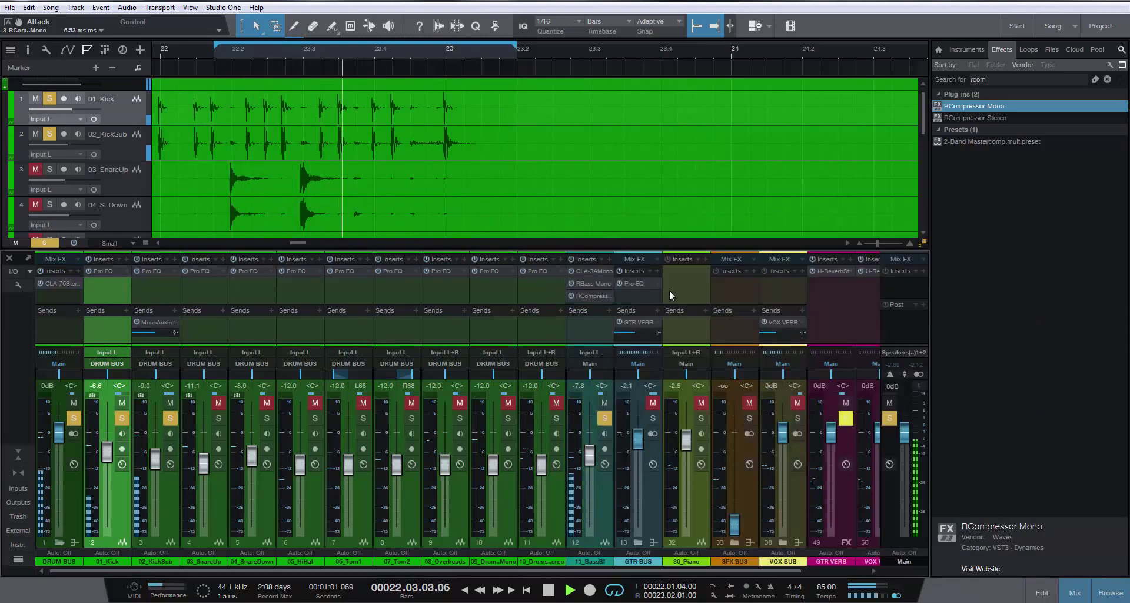
Reopen RCompressor on 11_BassBI, set its attack to 6.85 and release to 63.5, and stop playback
click(587, 296)
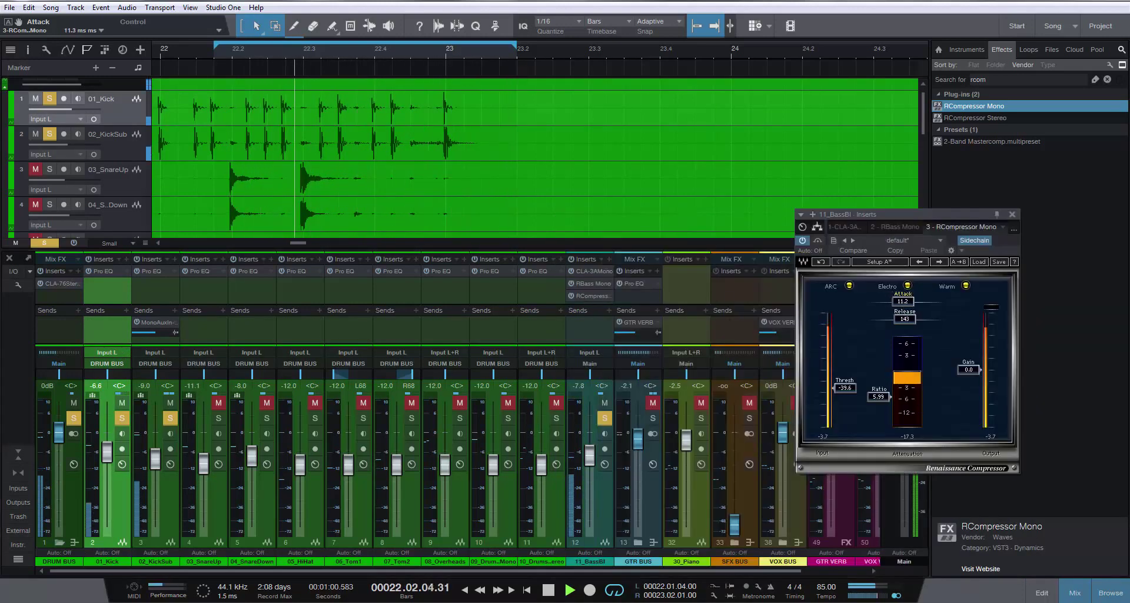
drag(903, 301, 877, 319)
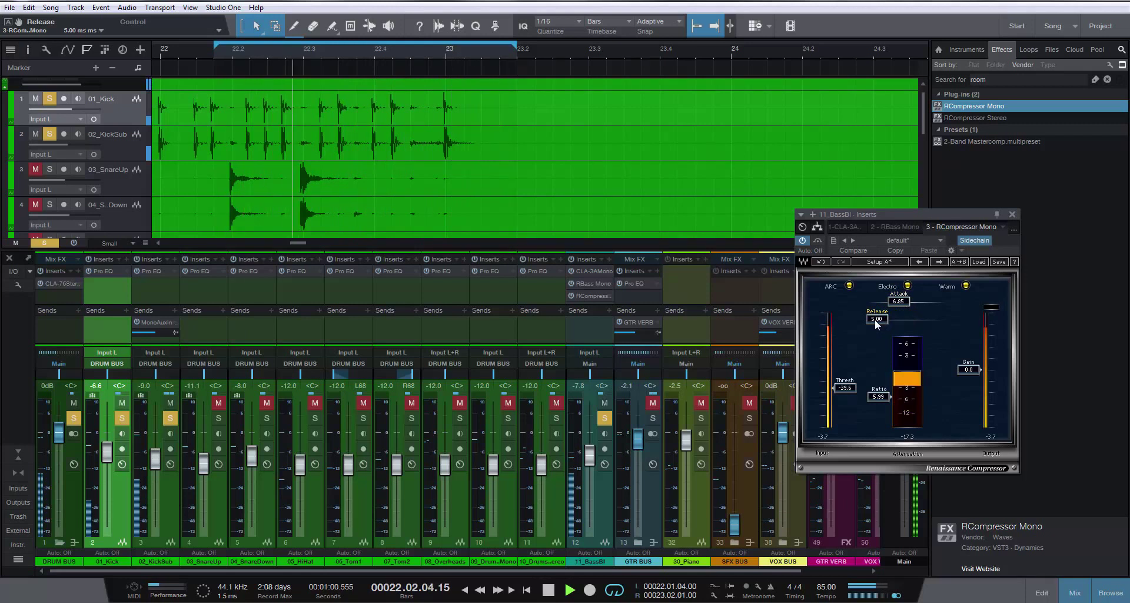
mouse_move(876, 321)
mouse_down()
mouse_move(924, 321)
mouse_move(896, 319)
mouse_up()
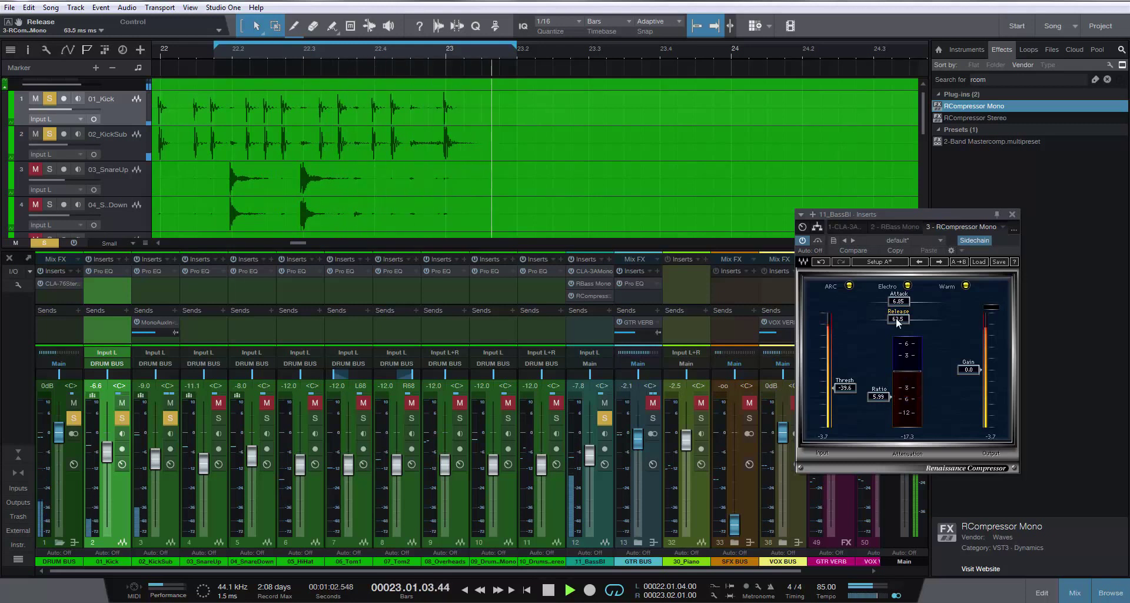
key(space)
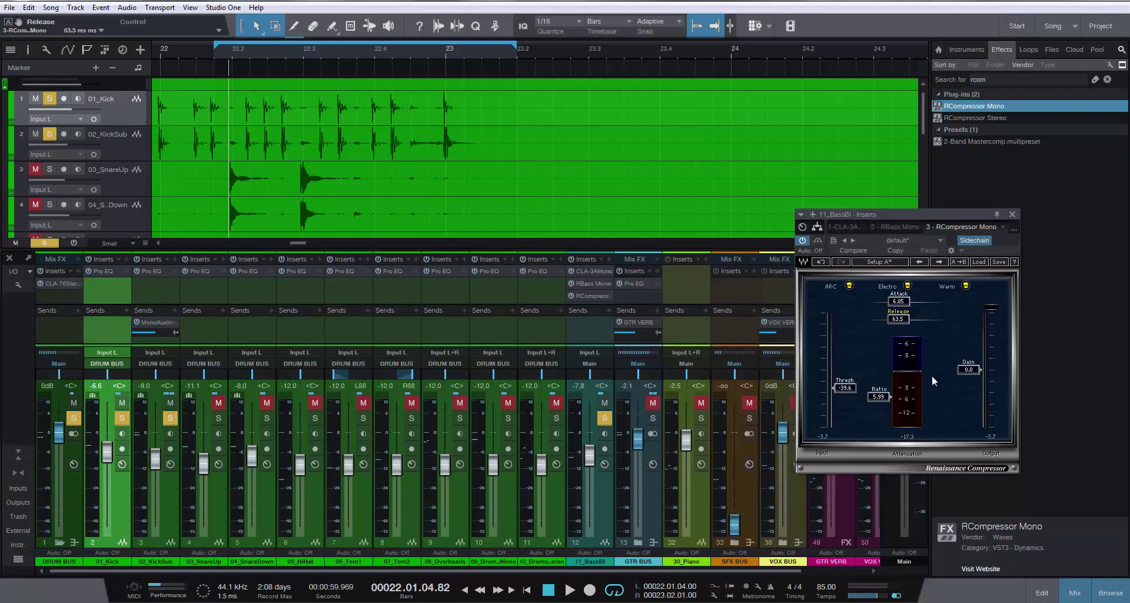
Set the bass RCompressor's threshold to -29.7 dB during playback, compare it with bypass, and close its window
key(space)
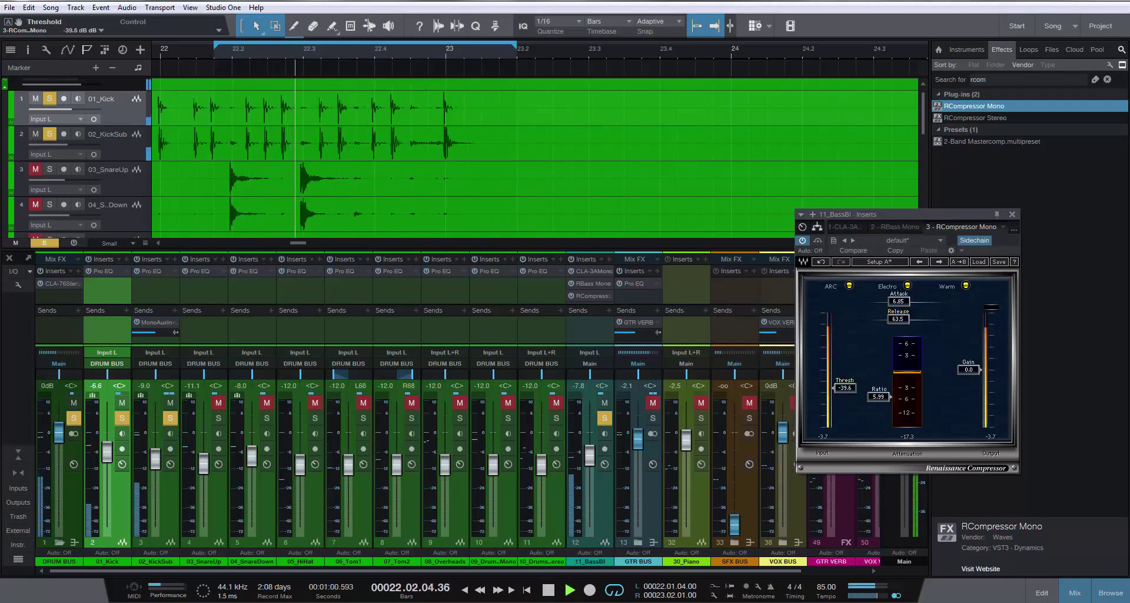
drag(849, 388, 849, 368)
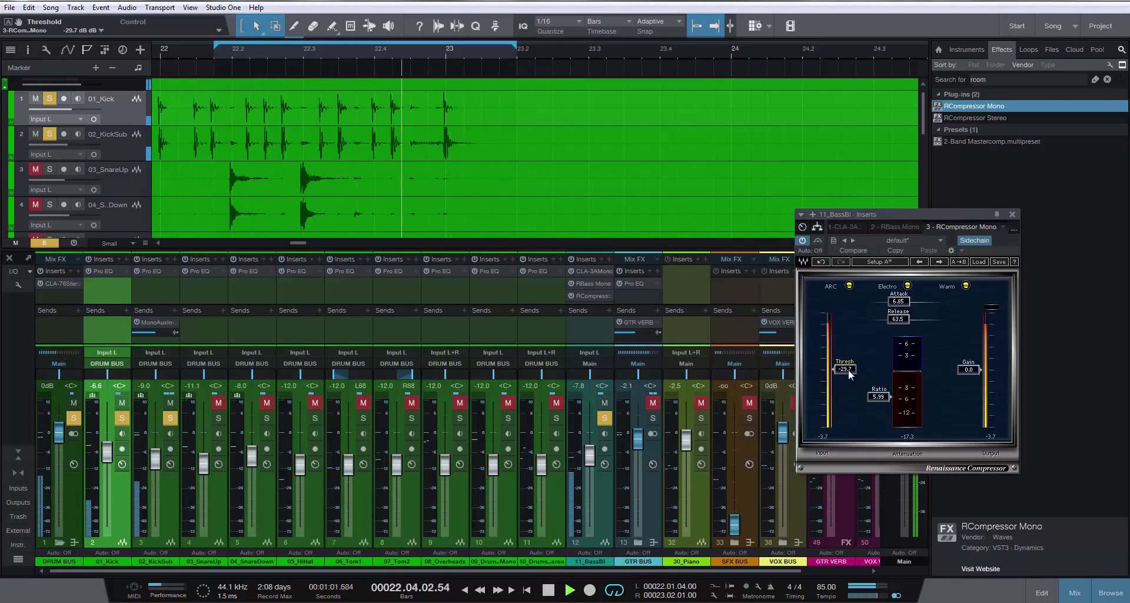
click(821, 242)
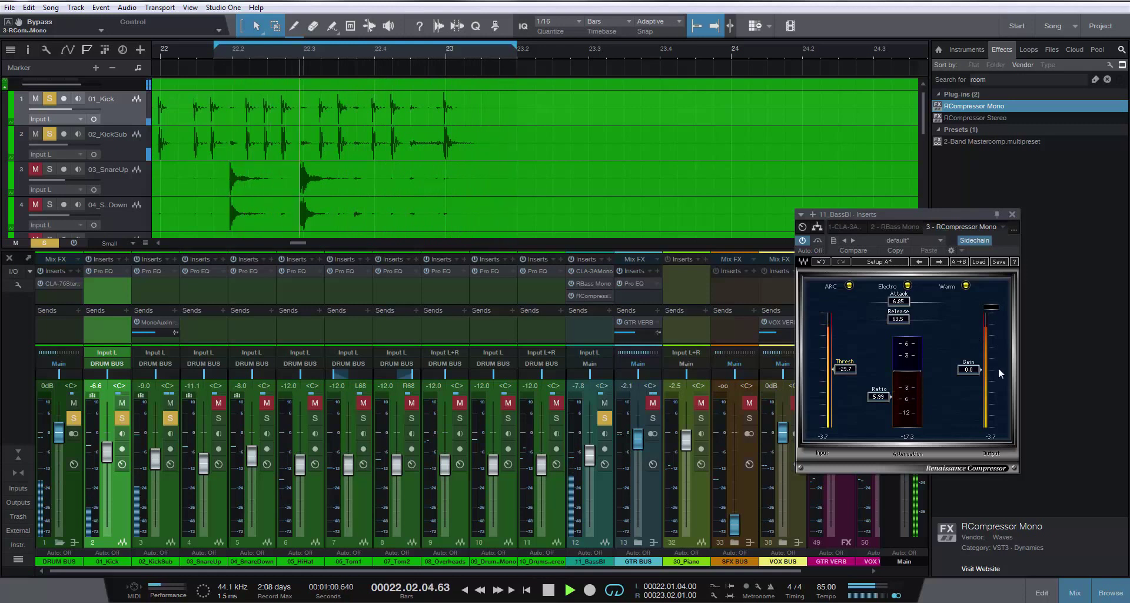
key(space)
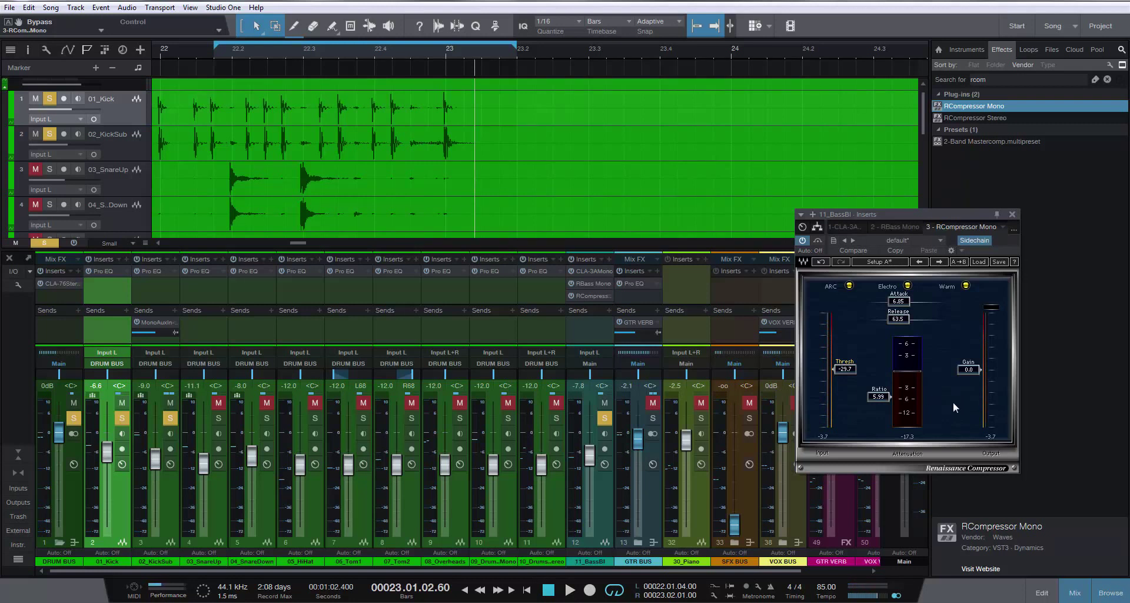
drag(937, 216, 922, 216)
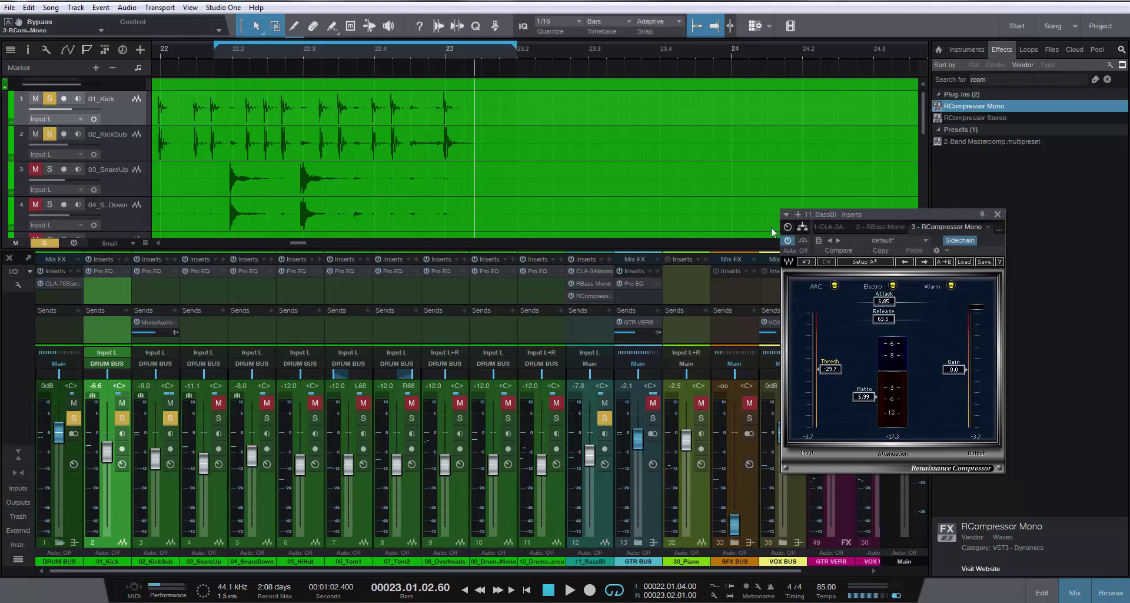
click(1000, 214)
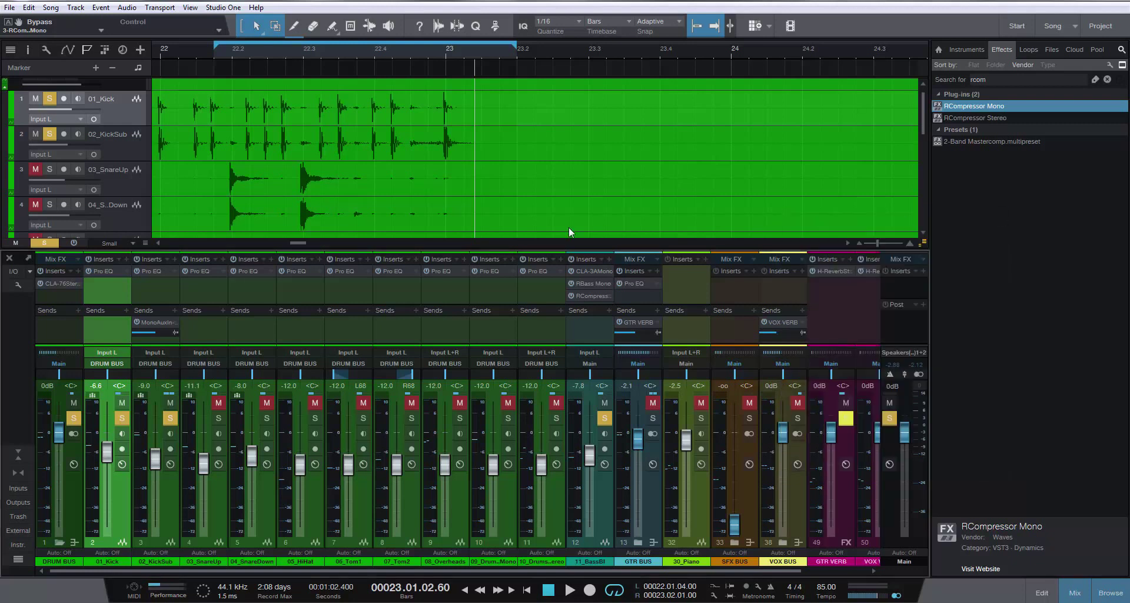
Clear all solos, turn off looping and play the full mix
click(78, 418)
click(51, 243)
key(space)
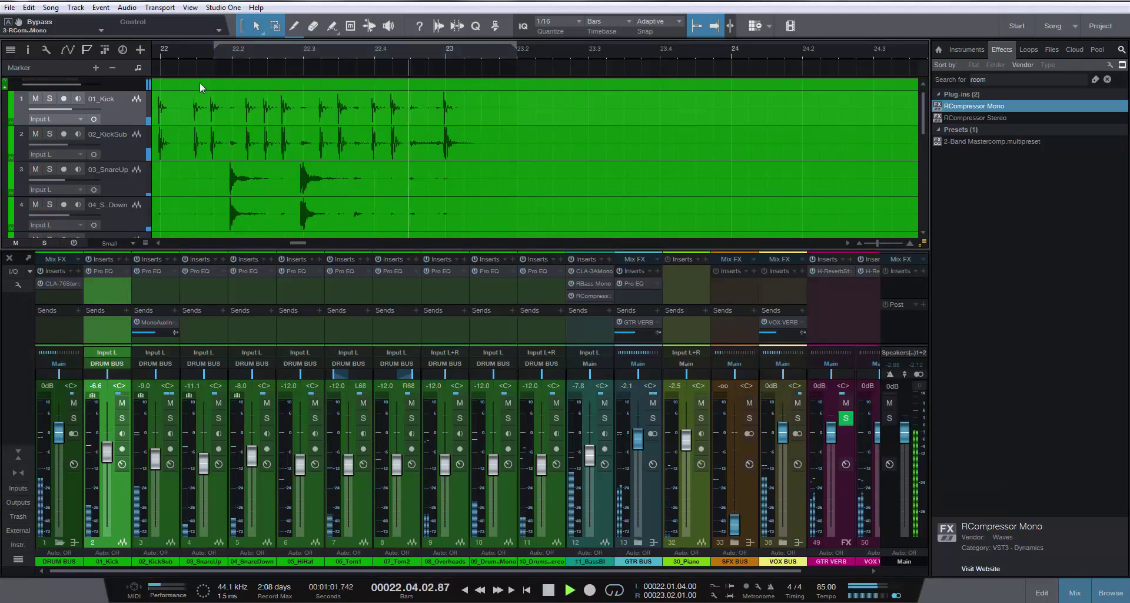
scroll(290, 51, down, 2)
scroll(290, 51, down, 8)
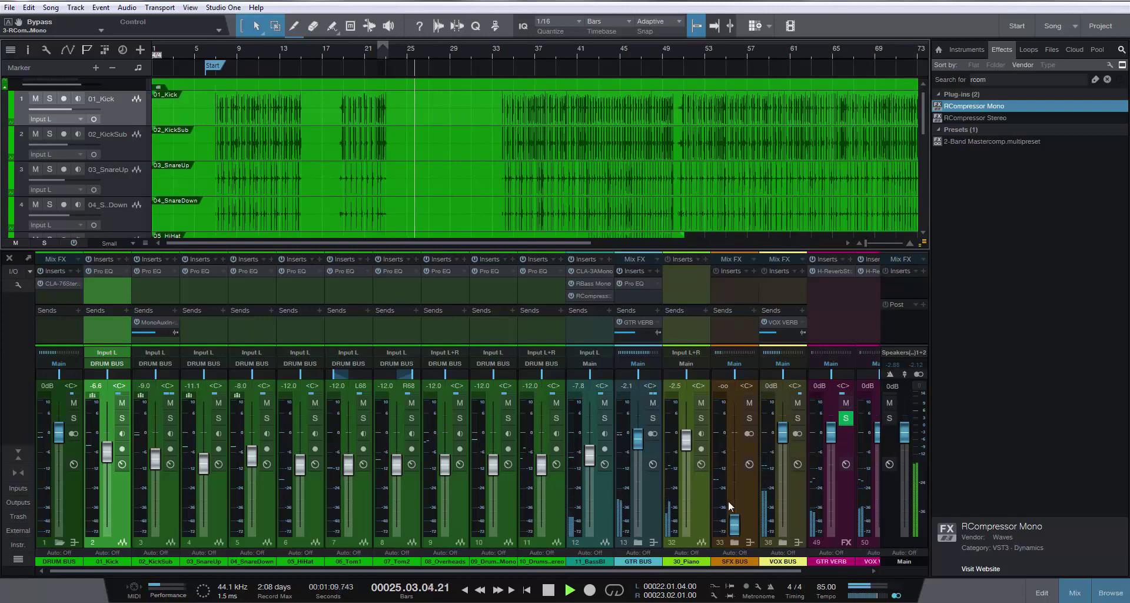
Set the VOX BUS send level to VOX VERB to -22.9 dB
click(765, 323)
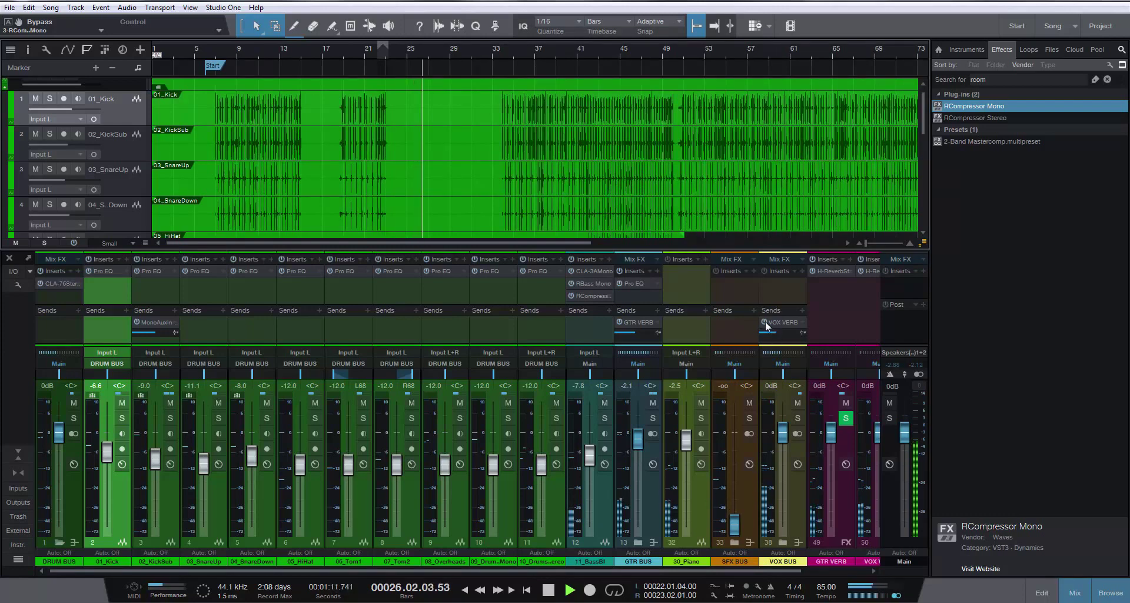
mouse_move(773, 330)
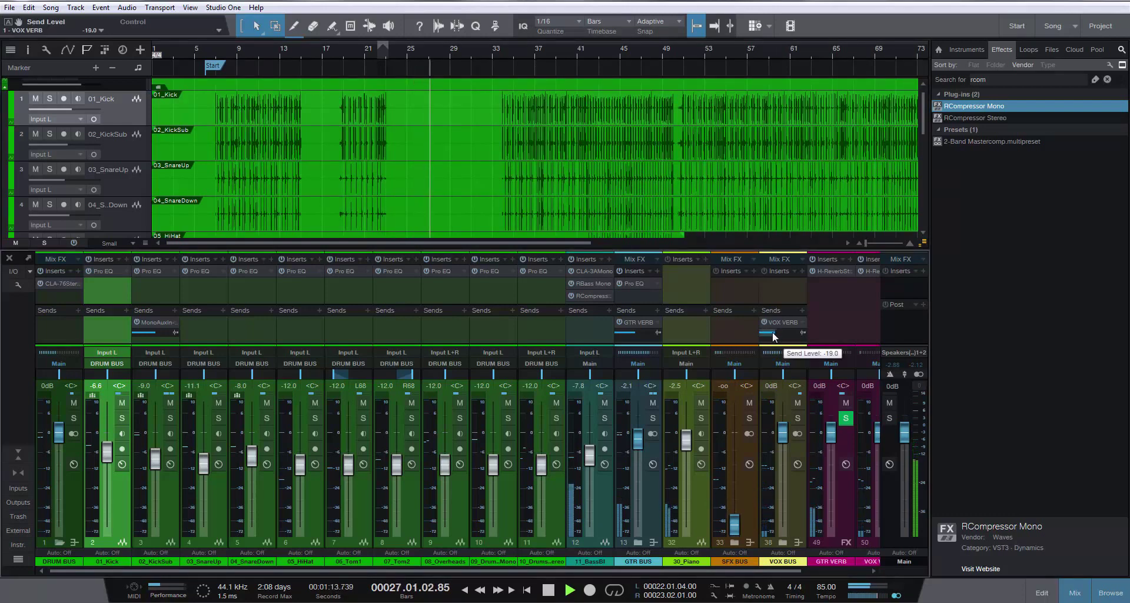
drag(773, 331, 772, 331)
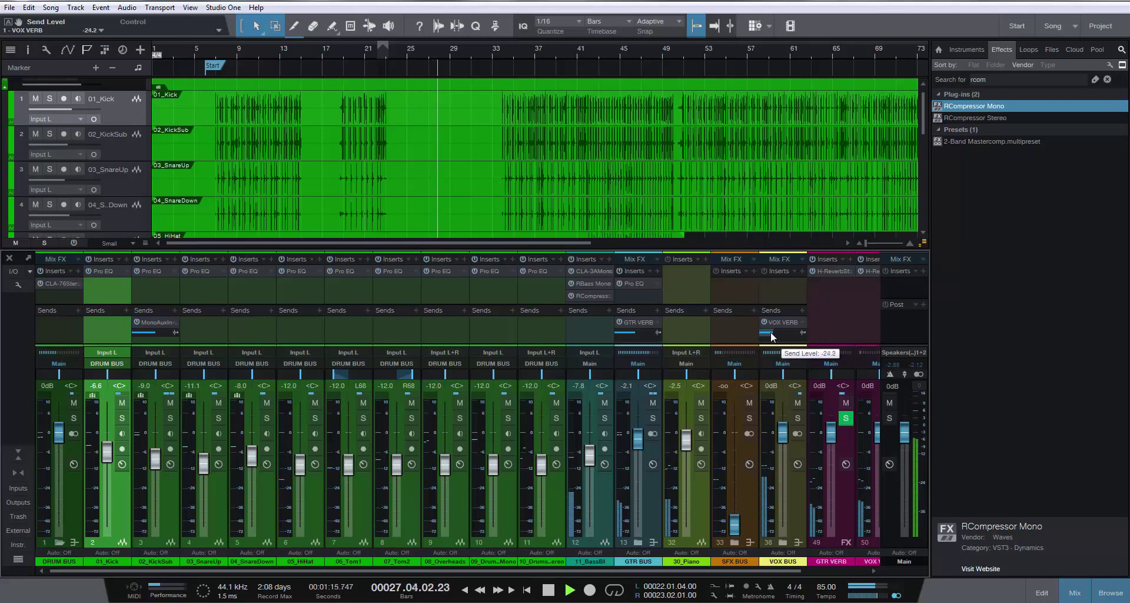
scroll(771, 334, up, 3)
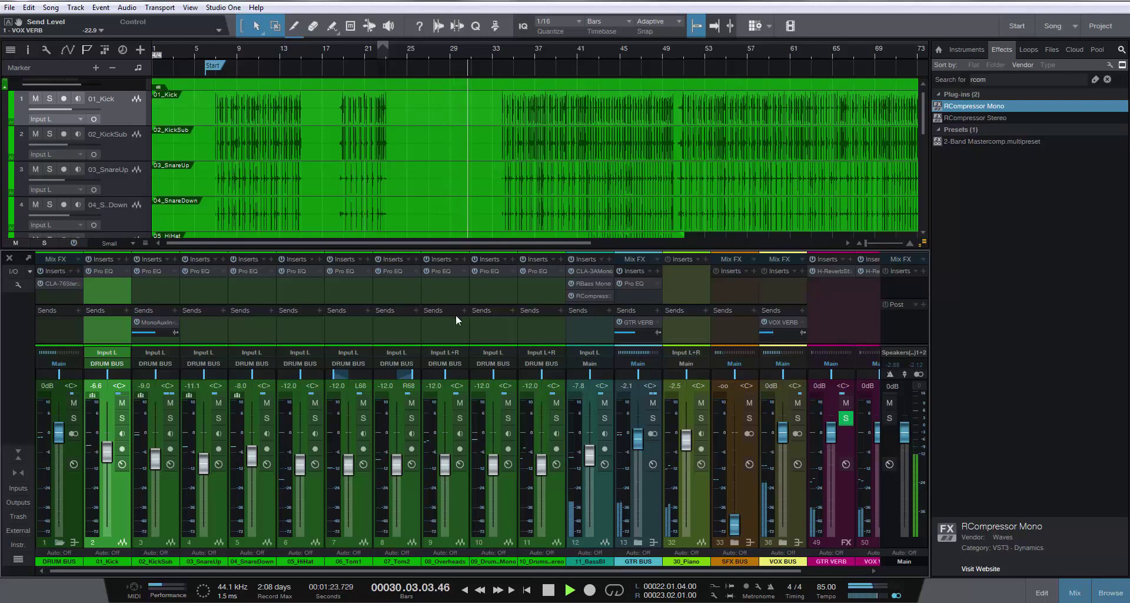
Raise the 30_Piano channel volume to +0.9 dB
click(702, 487)
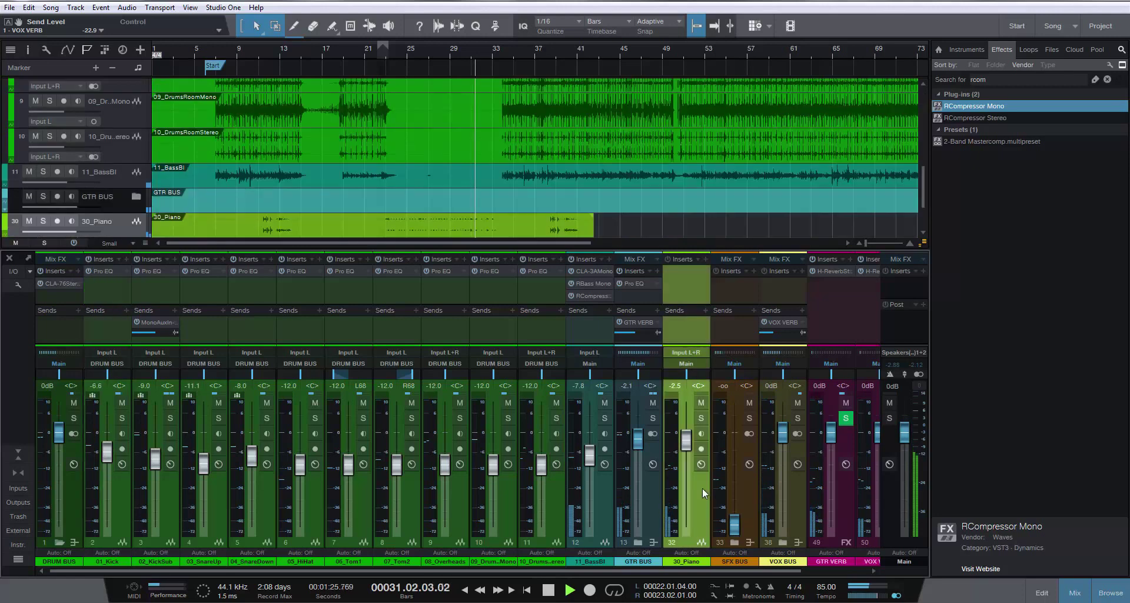
drag(689, 448, 691, 435)
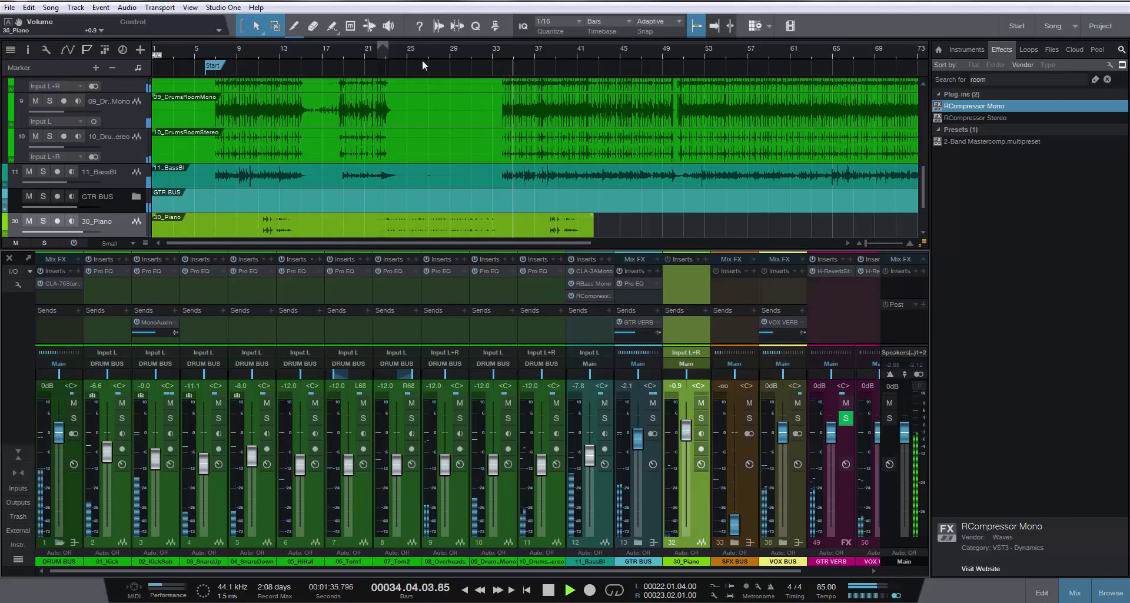